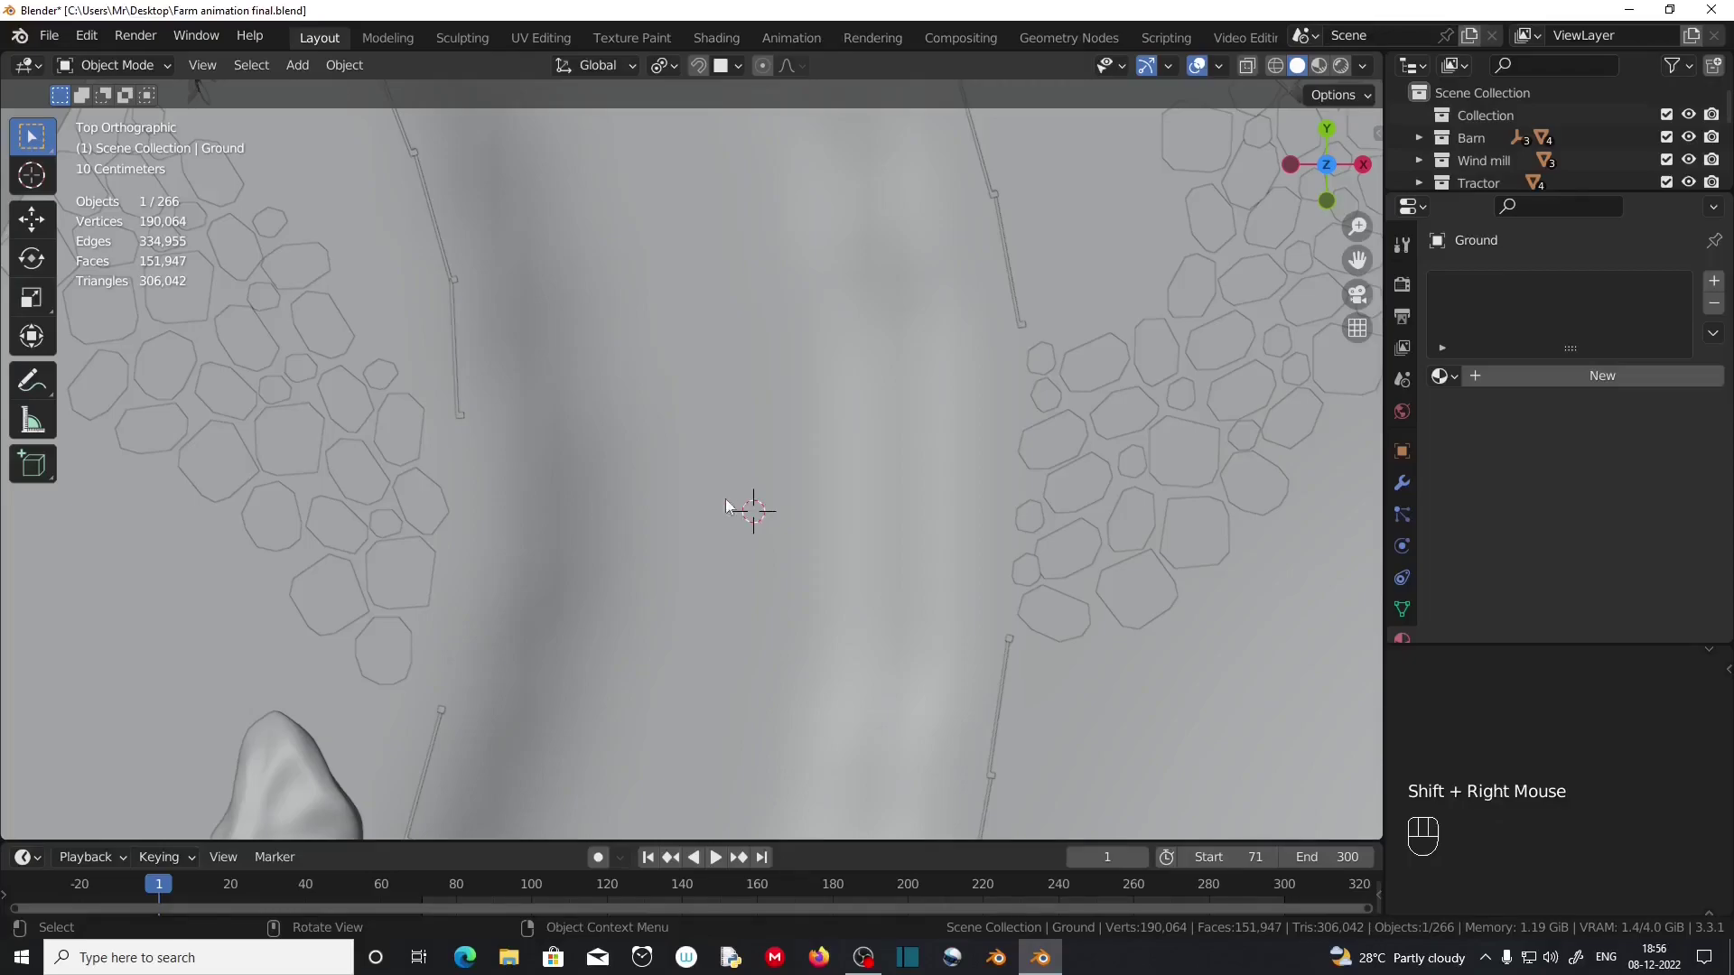
Add a plane mesh in the middle of the path between the fences and rename it "Bridge 1".
{"action": "key", "text": "shift+a"}
{"action": "mouse_move", "coordinate": [626, 379]}
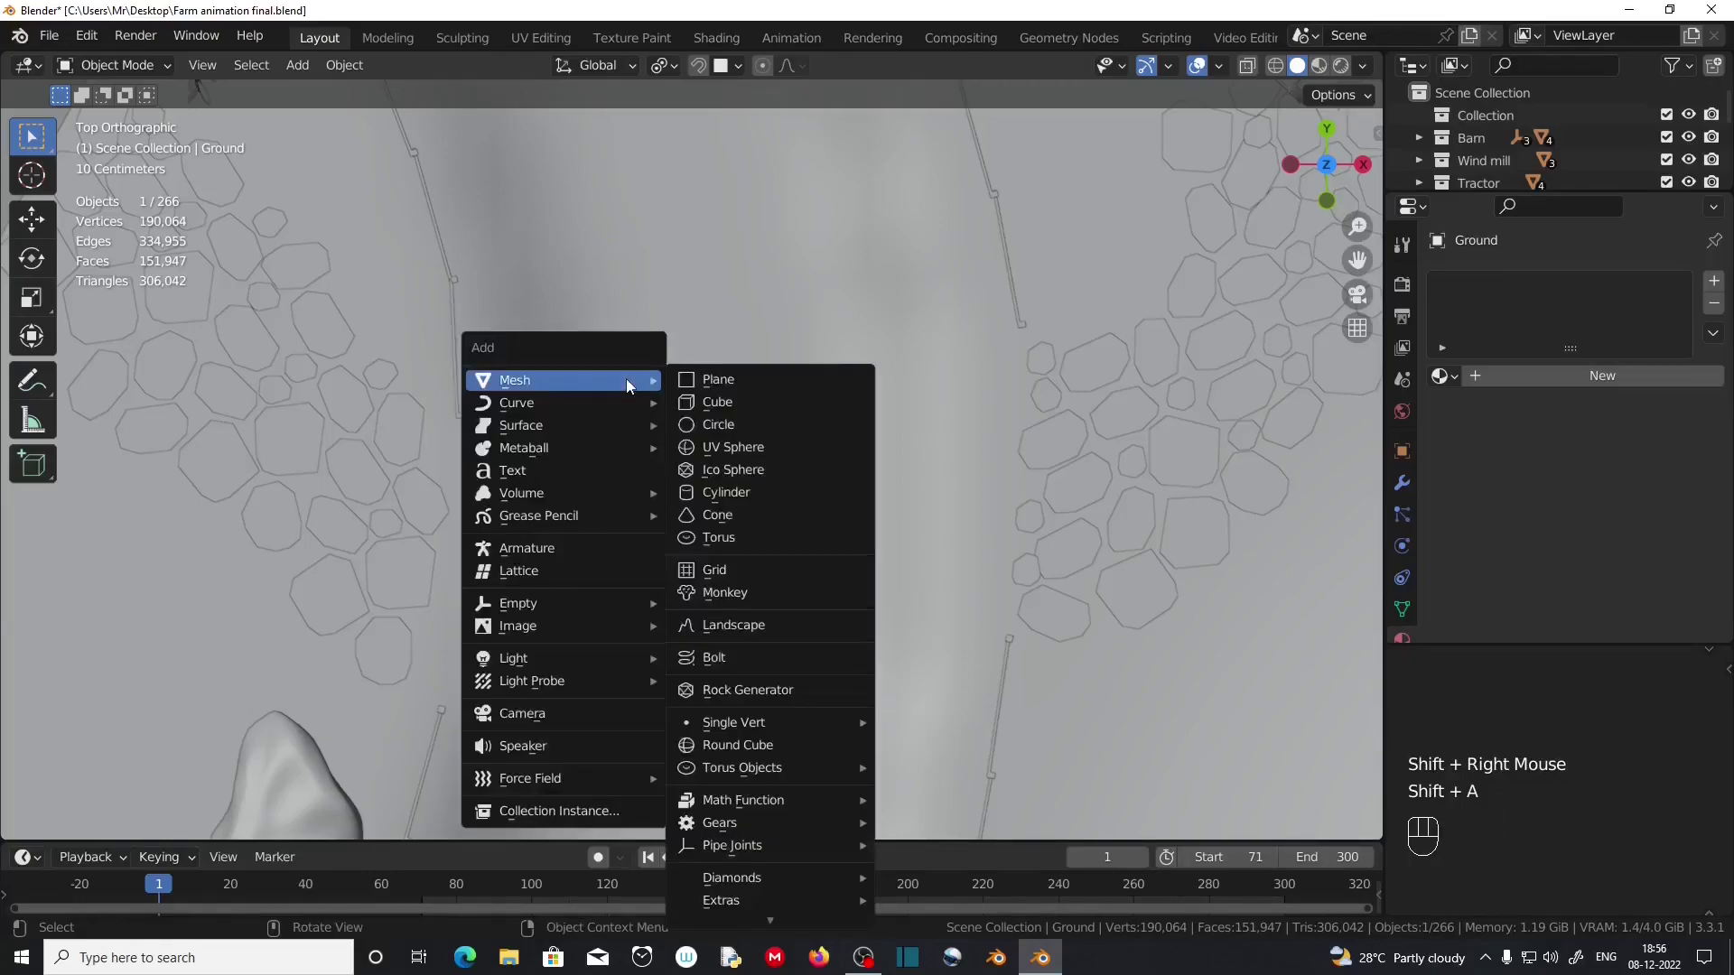
{"action": "left_click", "coordinate": [751, 379]}
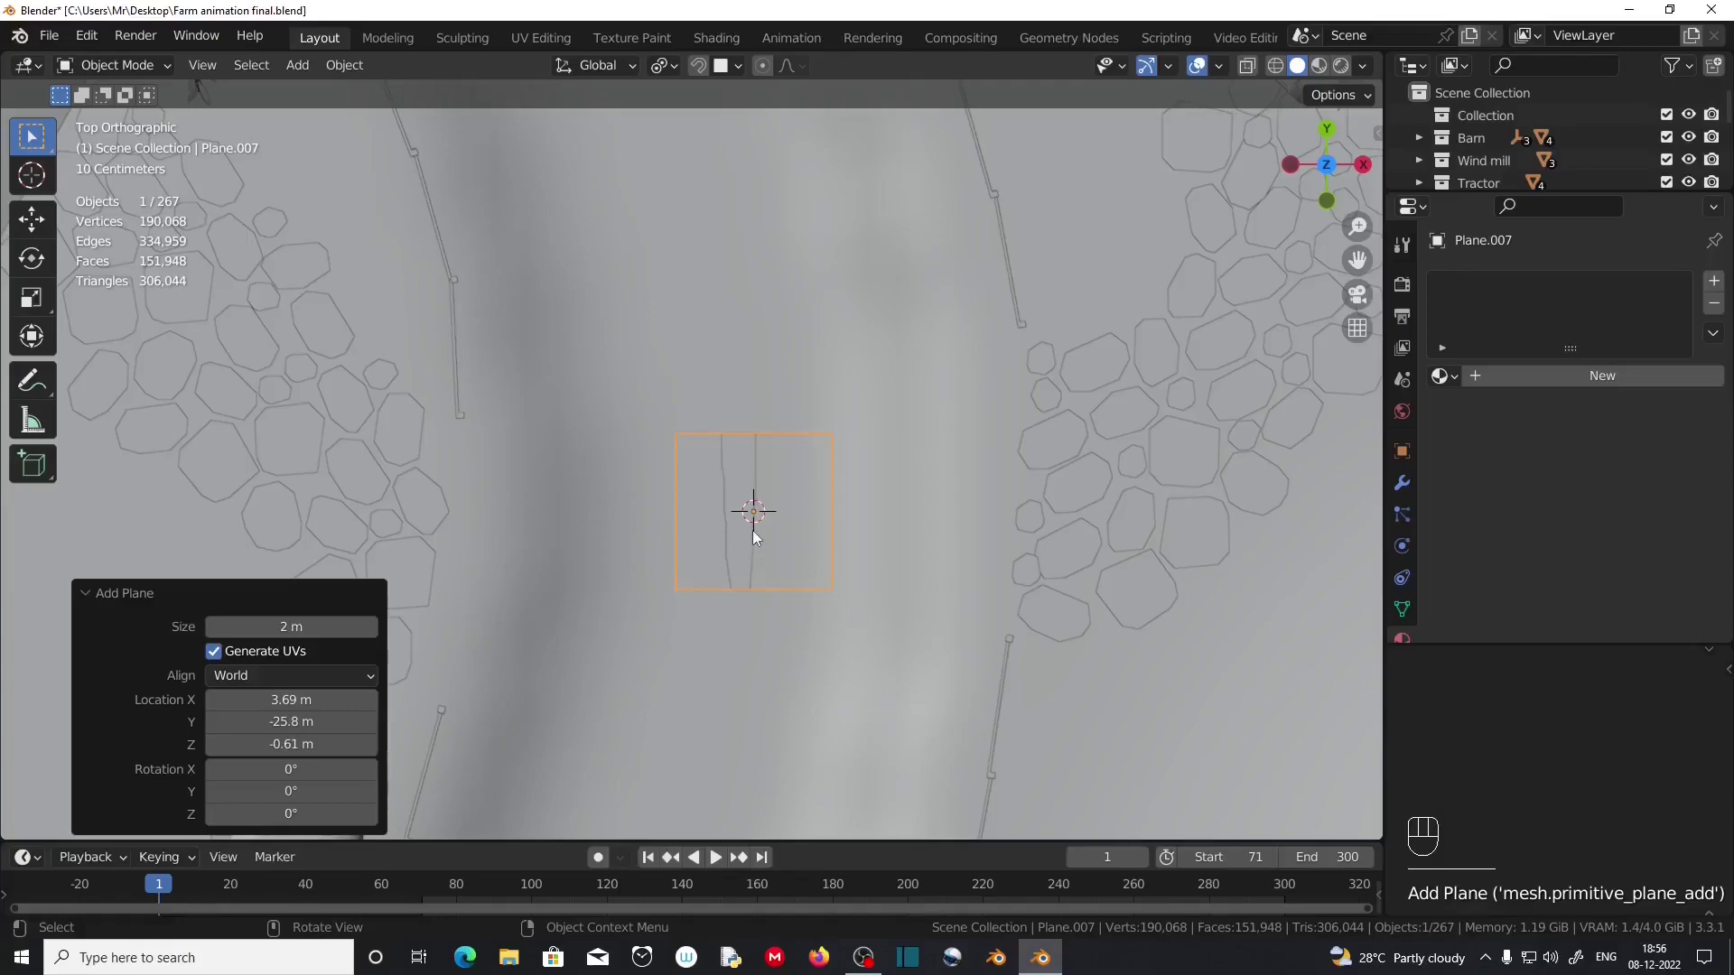
{"action": "key", "text": "F2"}
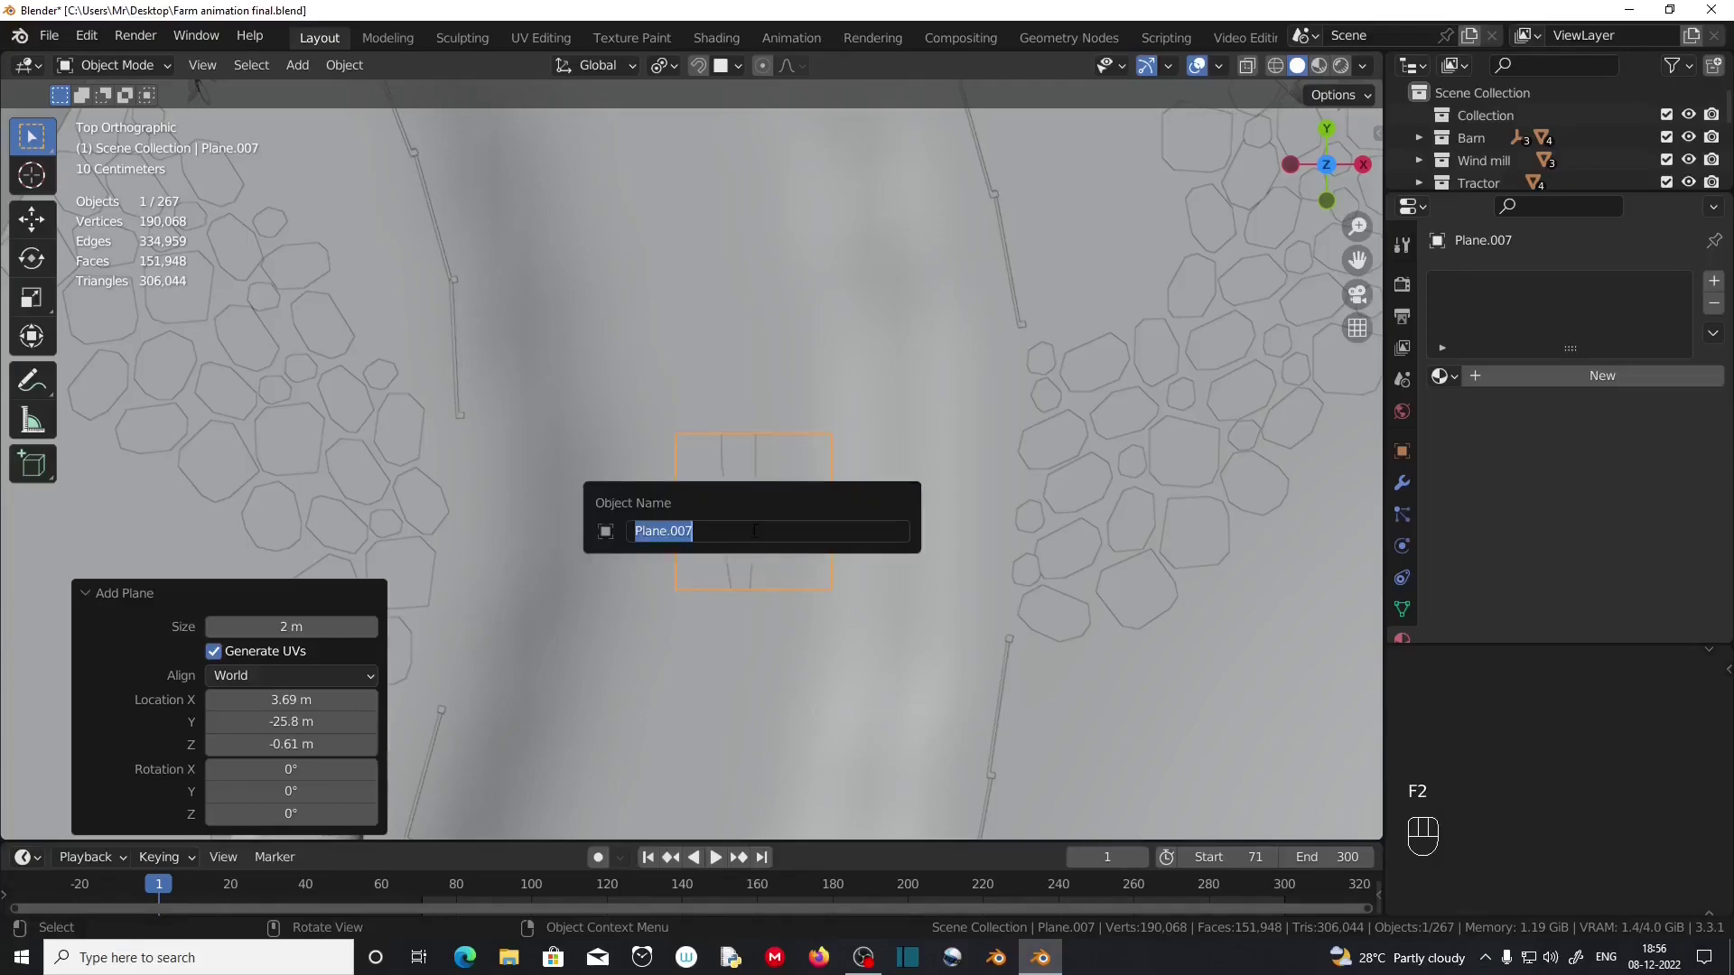
{"action": "type", "text": "Bridge 1"}
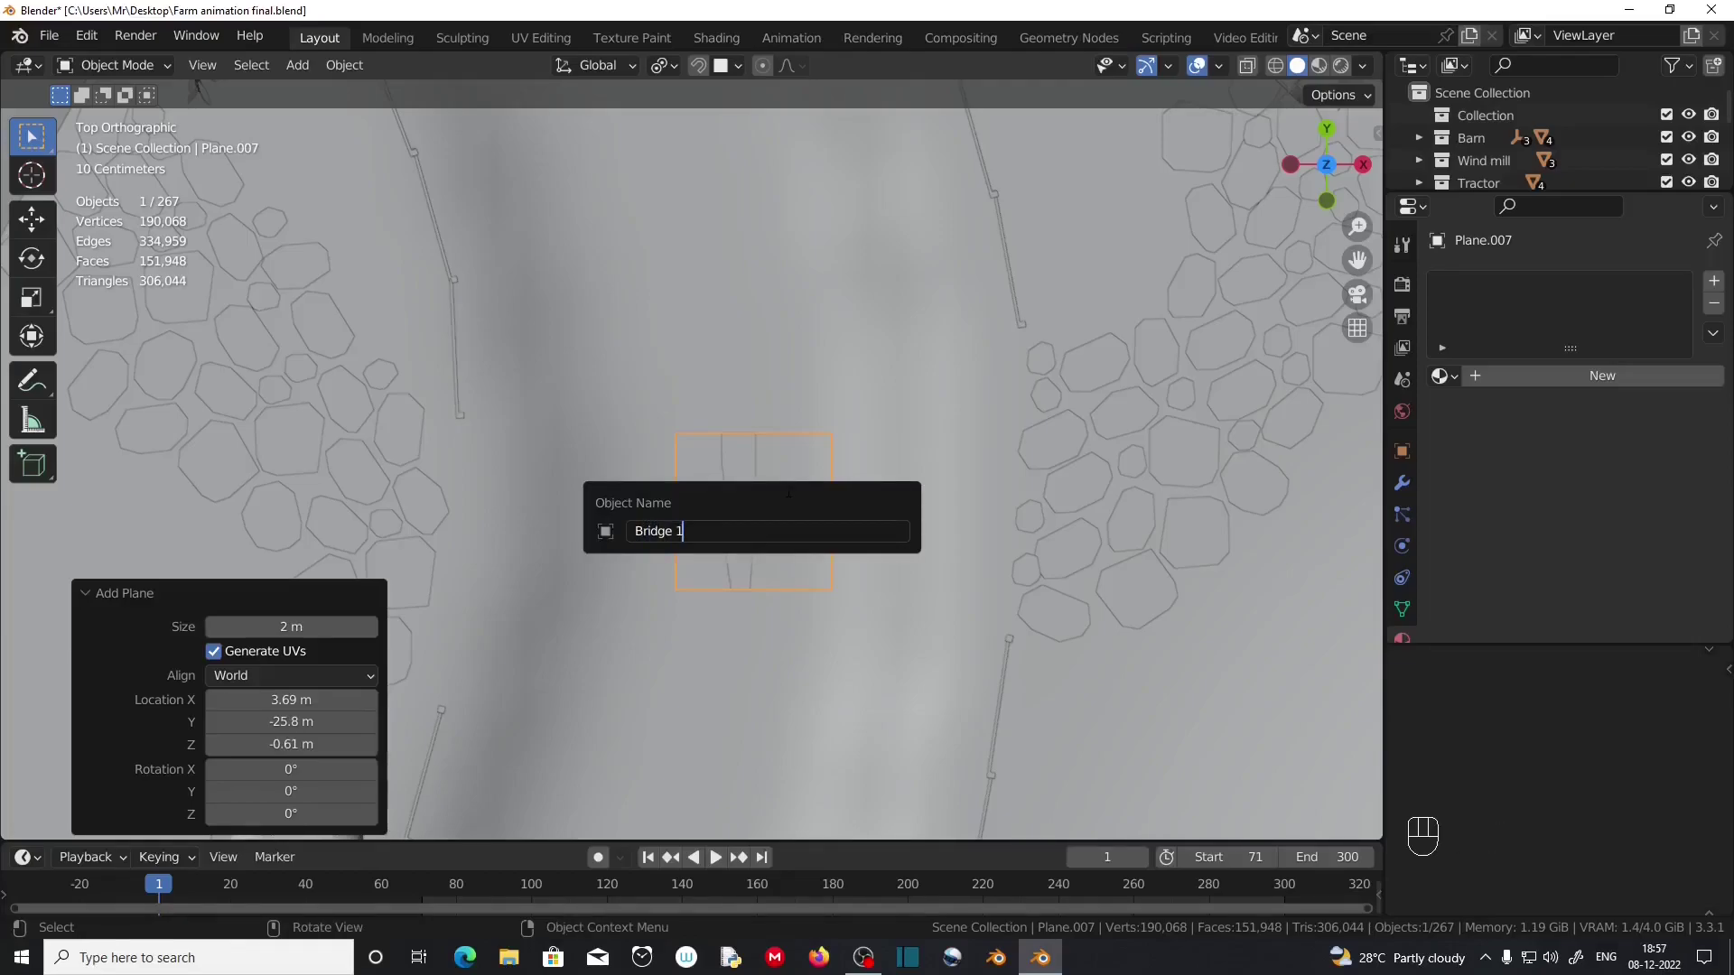
{"action": "key", "text": "Return"}
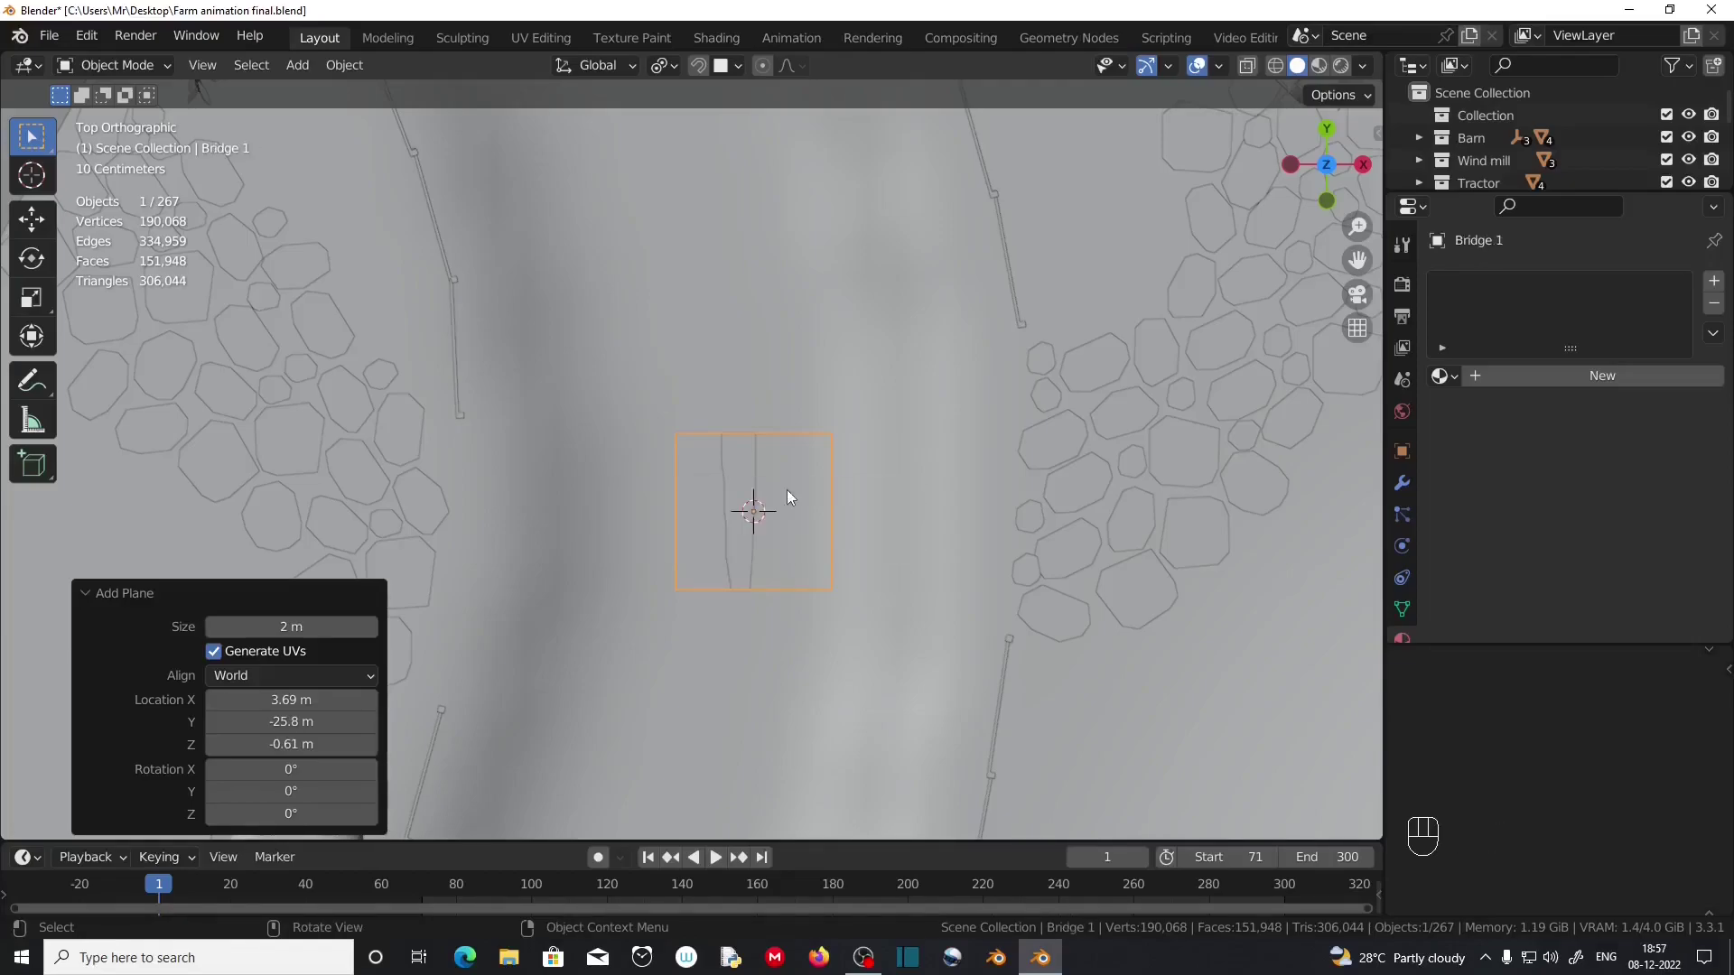
Move Bridge 1 into a new collection named "Bridges" and collapse that collection in the object list.
{"action": "key", "text": "m"}
{"action": "left_click", "coordinate": [703, 460]}
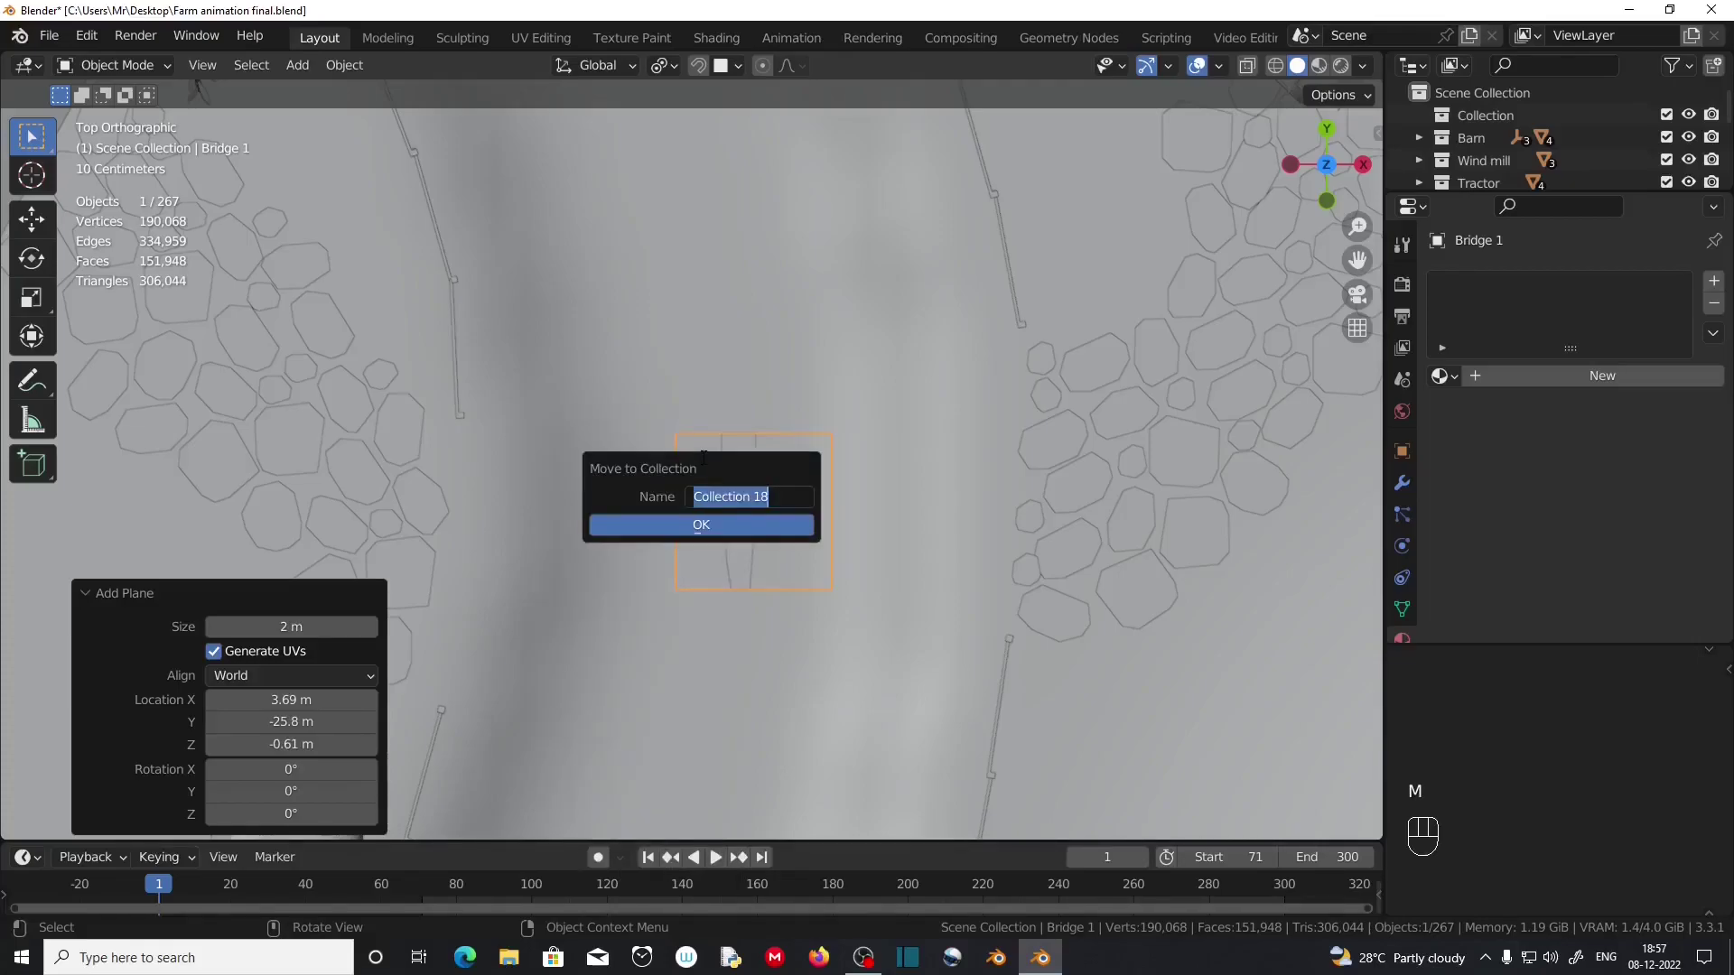
{"action": "type", "text": "Bridges"}
{"action": "left_click", "coordinate": [713, 524]}
{"action": "left_click", "coordinate": [714, 524]}
{"action": "left_click_drag", "start_coordinate": [1490, 191], "coordinate": [1490, 390]}
{"action": "scroll", "coordinate": [1492, 305], "scroll_direction": "down", "scroll_amount": 2}
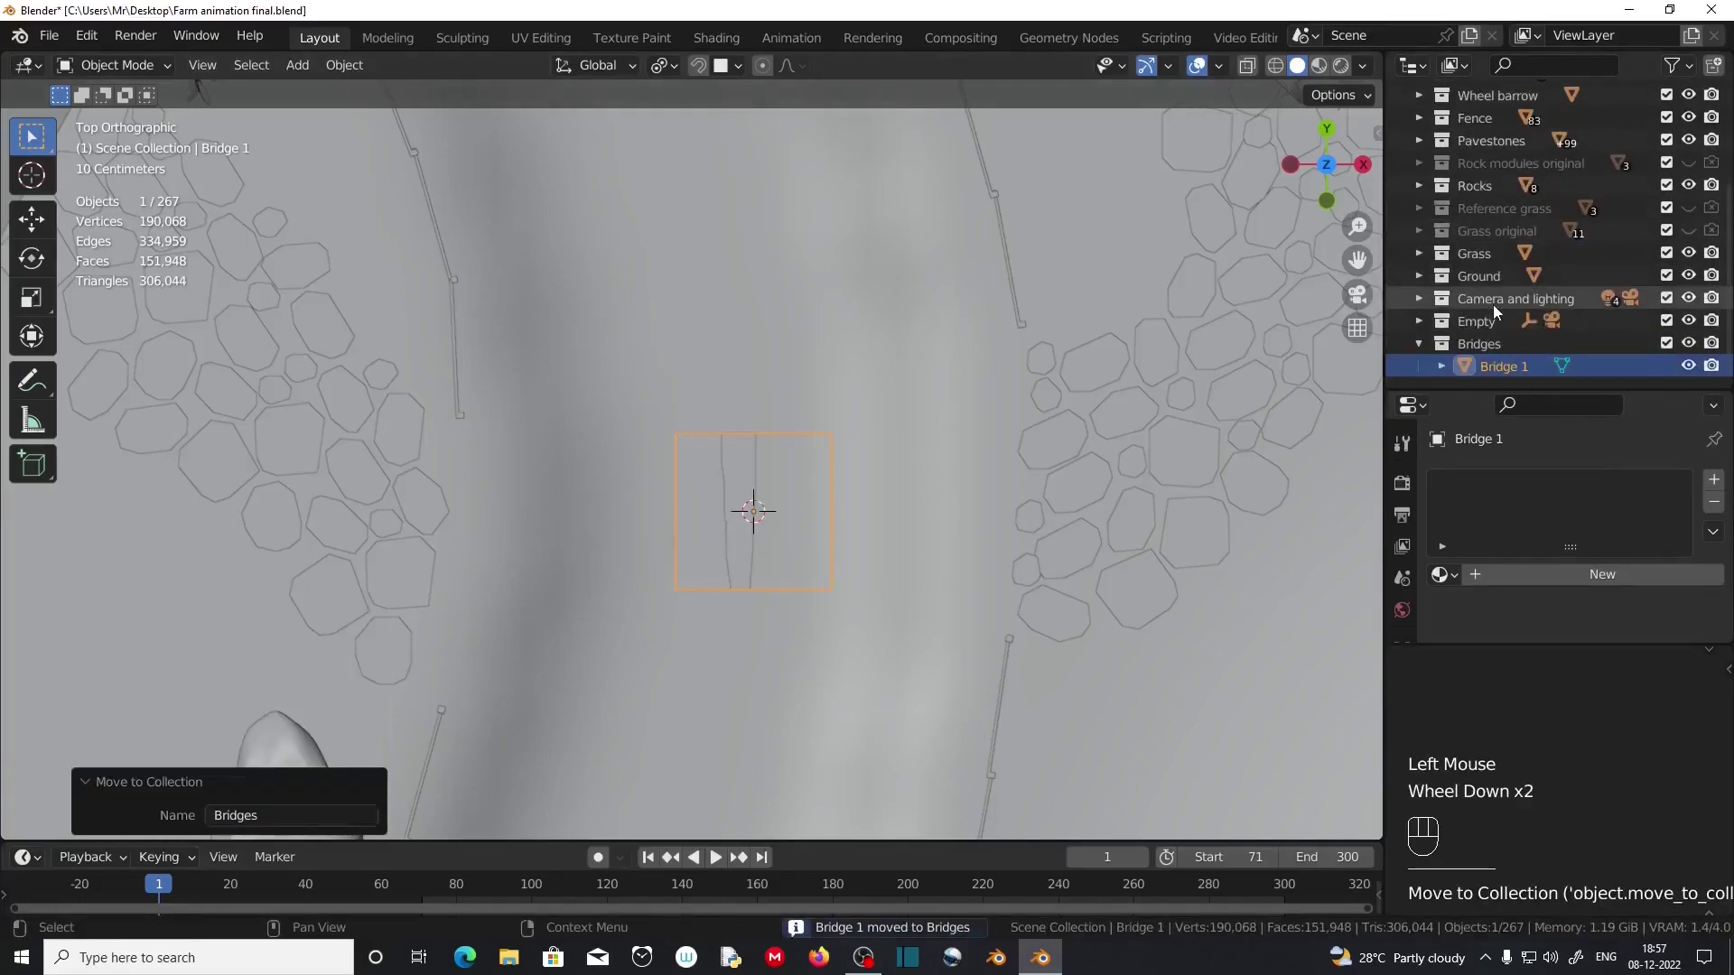
{"action": "scroll", "coordinate": [1493, 305], "scroll_direction": "down", "scroll_amount": 1}
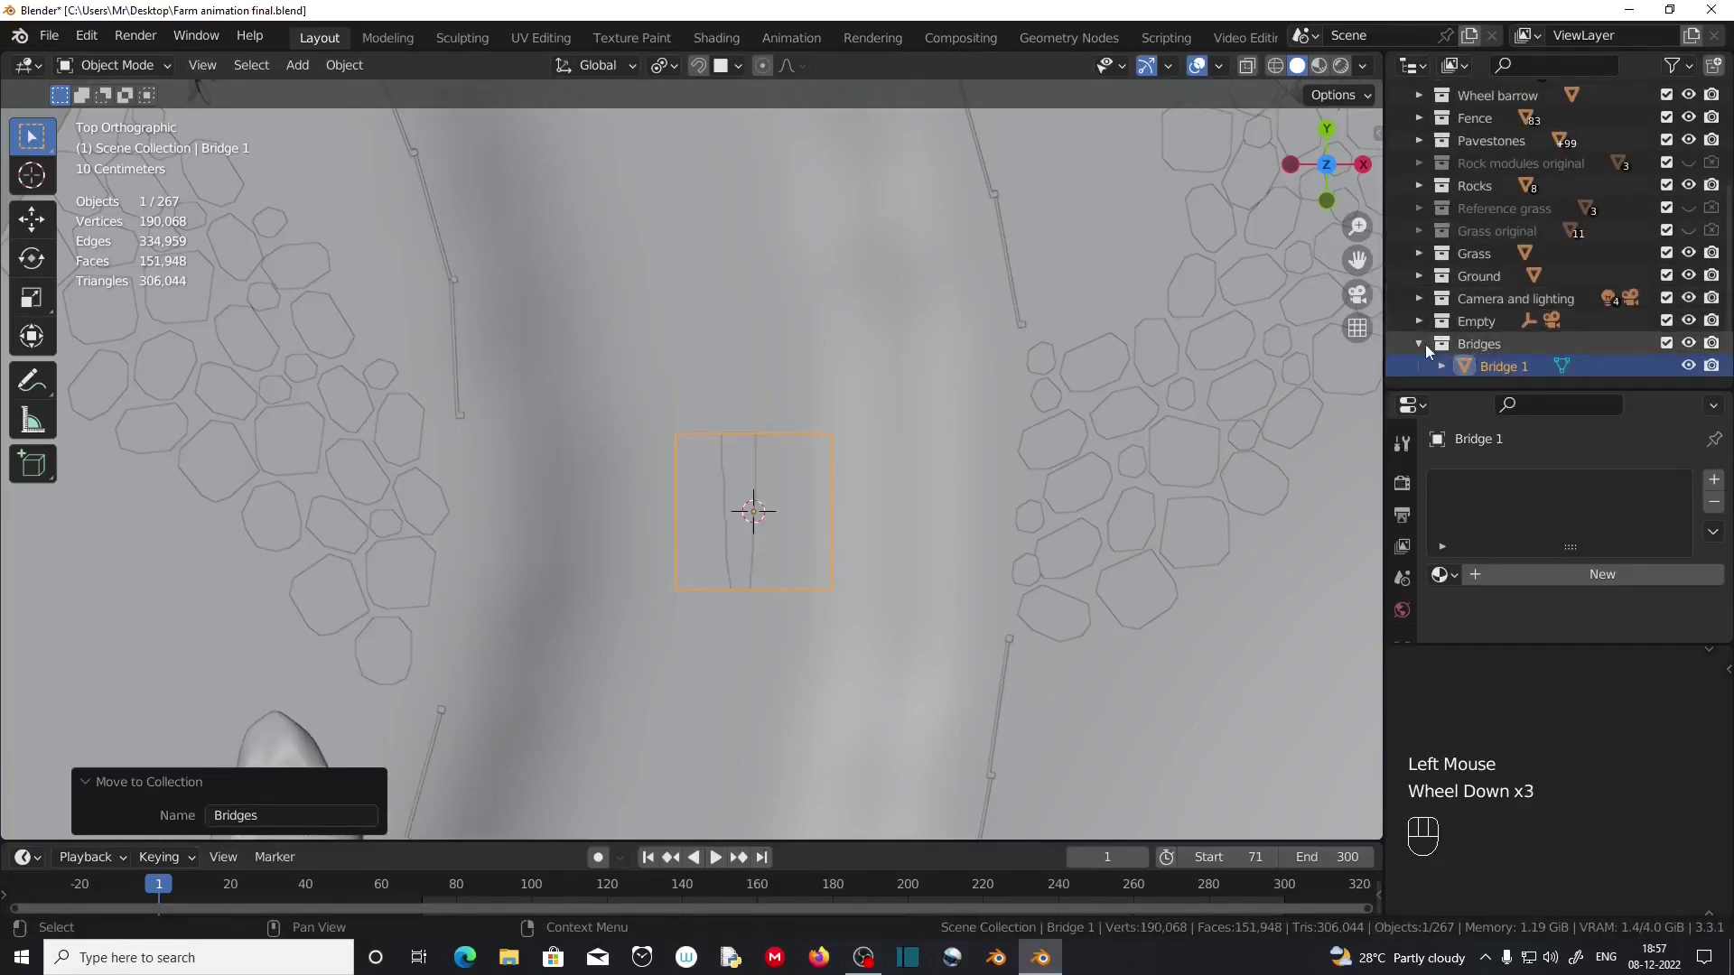
{"action": "left_click", "coordinate": [1419, 343]}
{"action": "left_click_drag", "start_coordinate": [1490, 385], "coordinate": [1490, 264]}
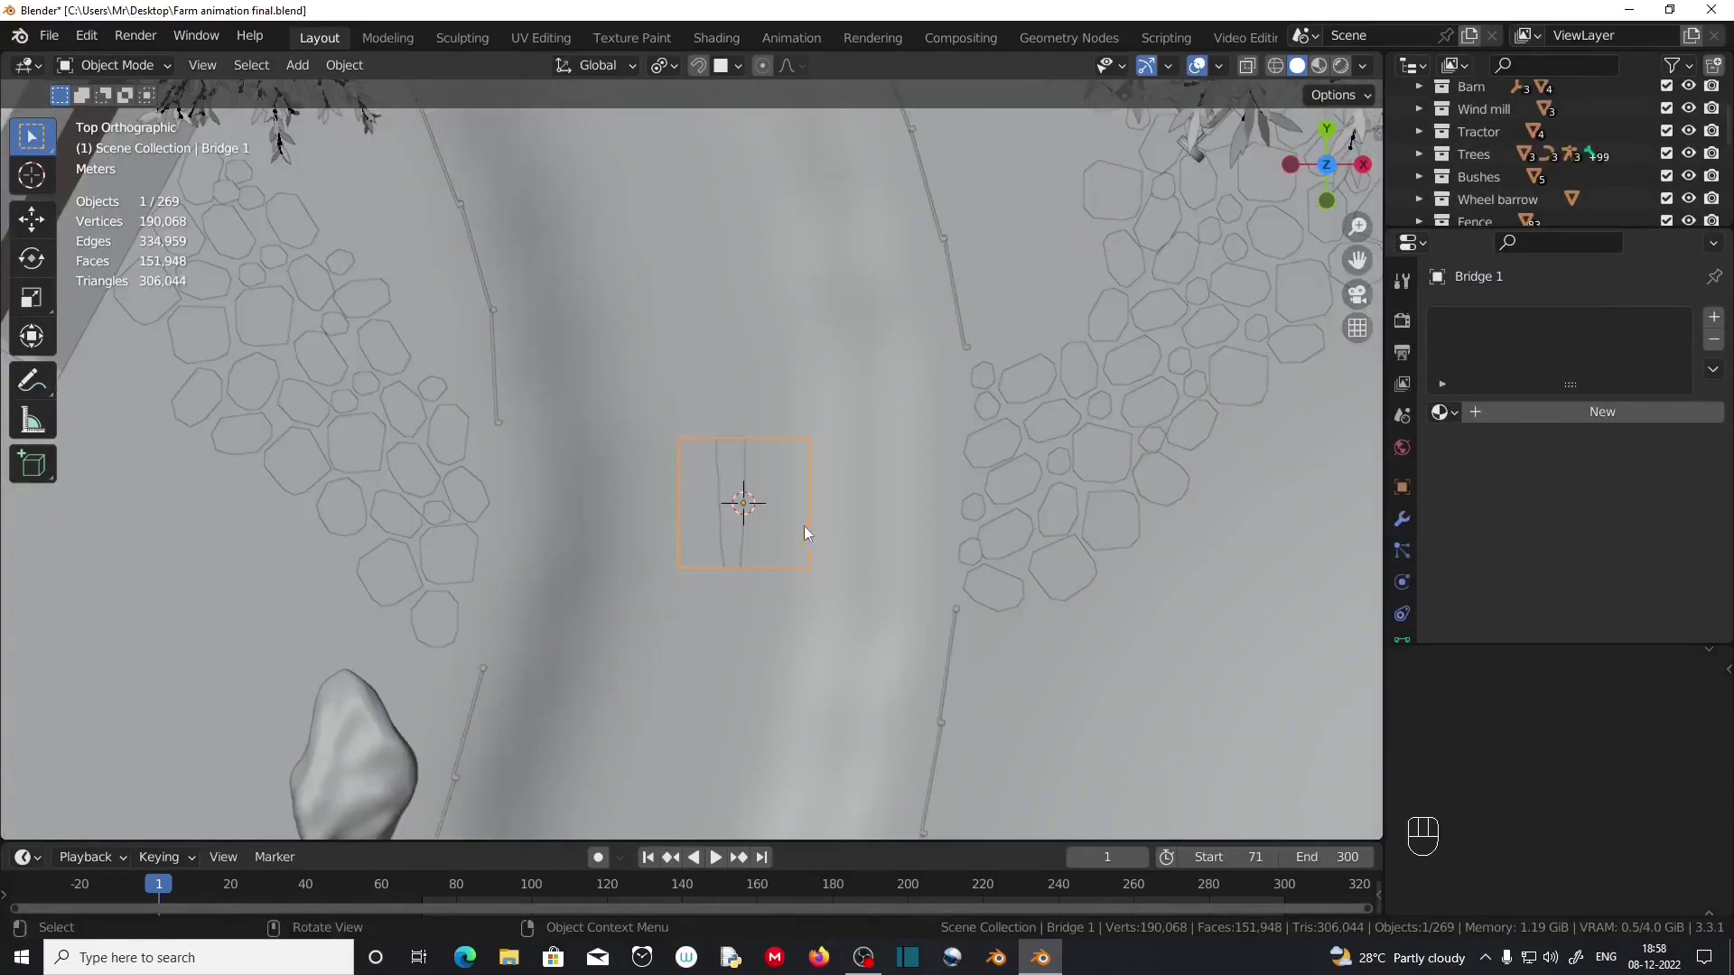
With see-through display and vertex selection on, scale the whole Bridge 1 plane along X by about 3.5 in Edit Mode.
{"action": "middle_click_drag", "start_coordinate": [783, 527], "coordinate": [783, 468], "text": "shift"}
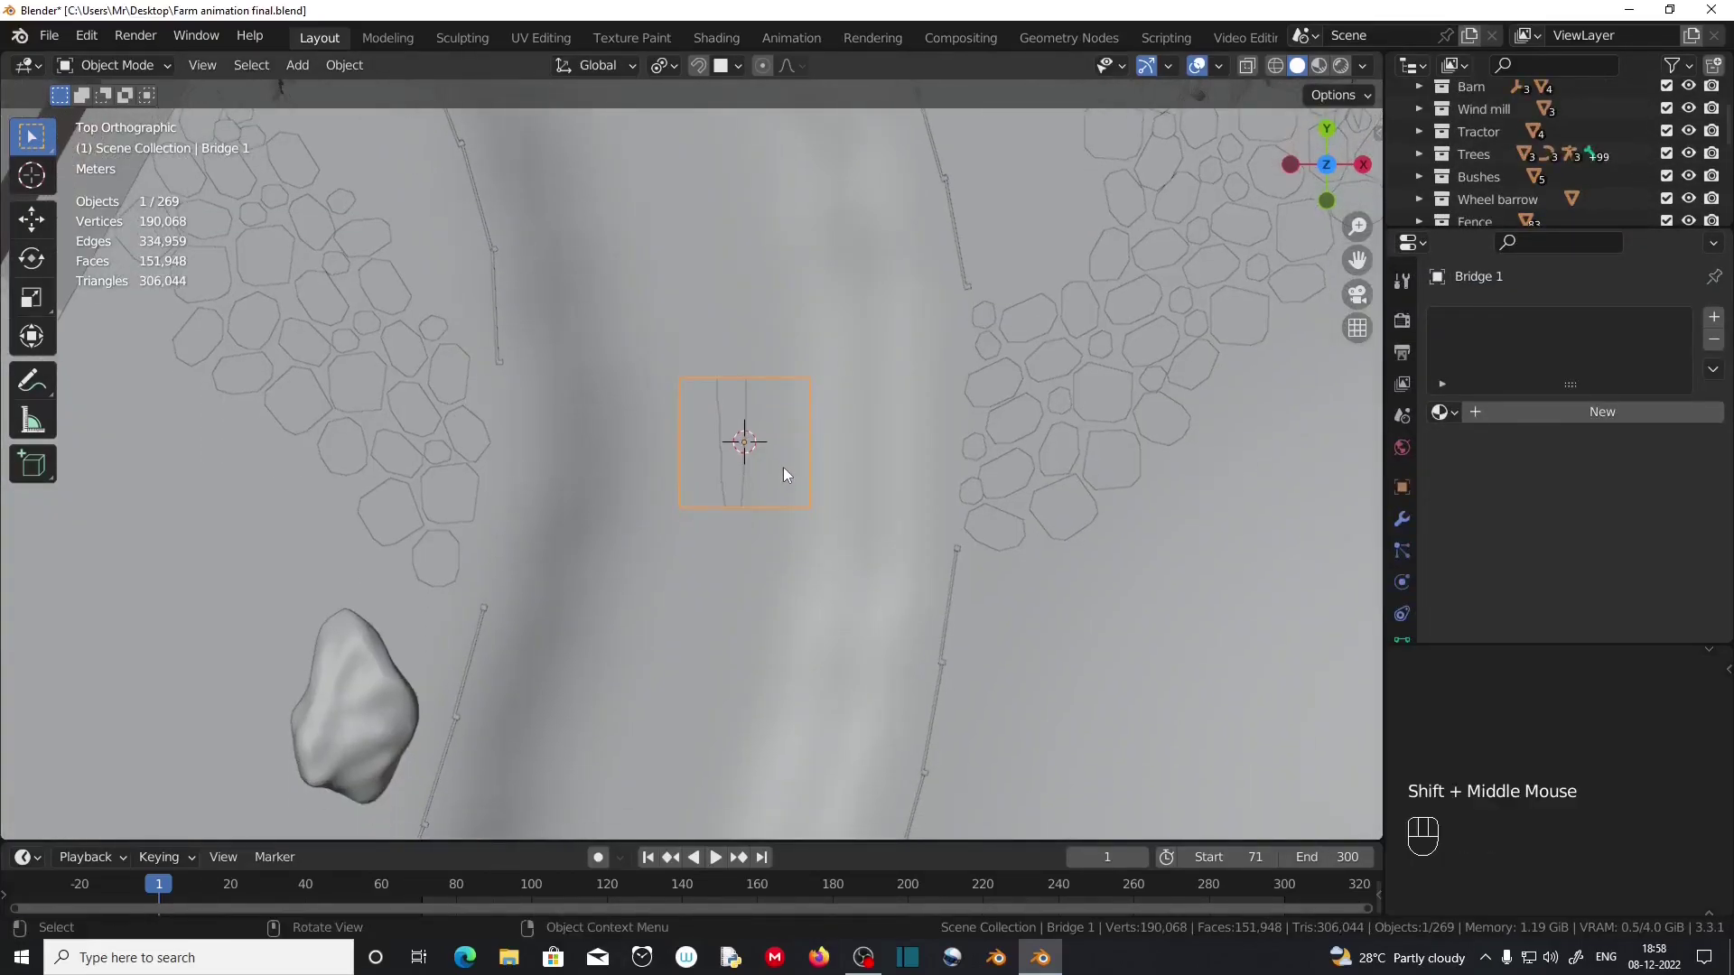
{"action": "key", "text": "Tab"}
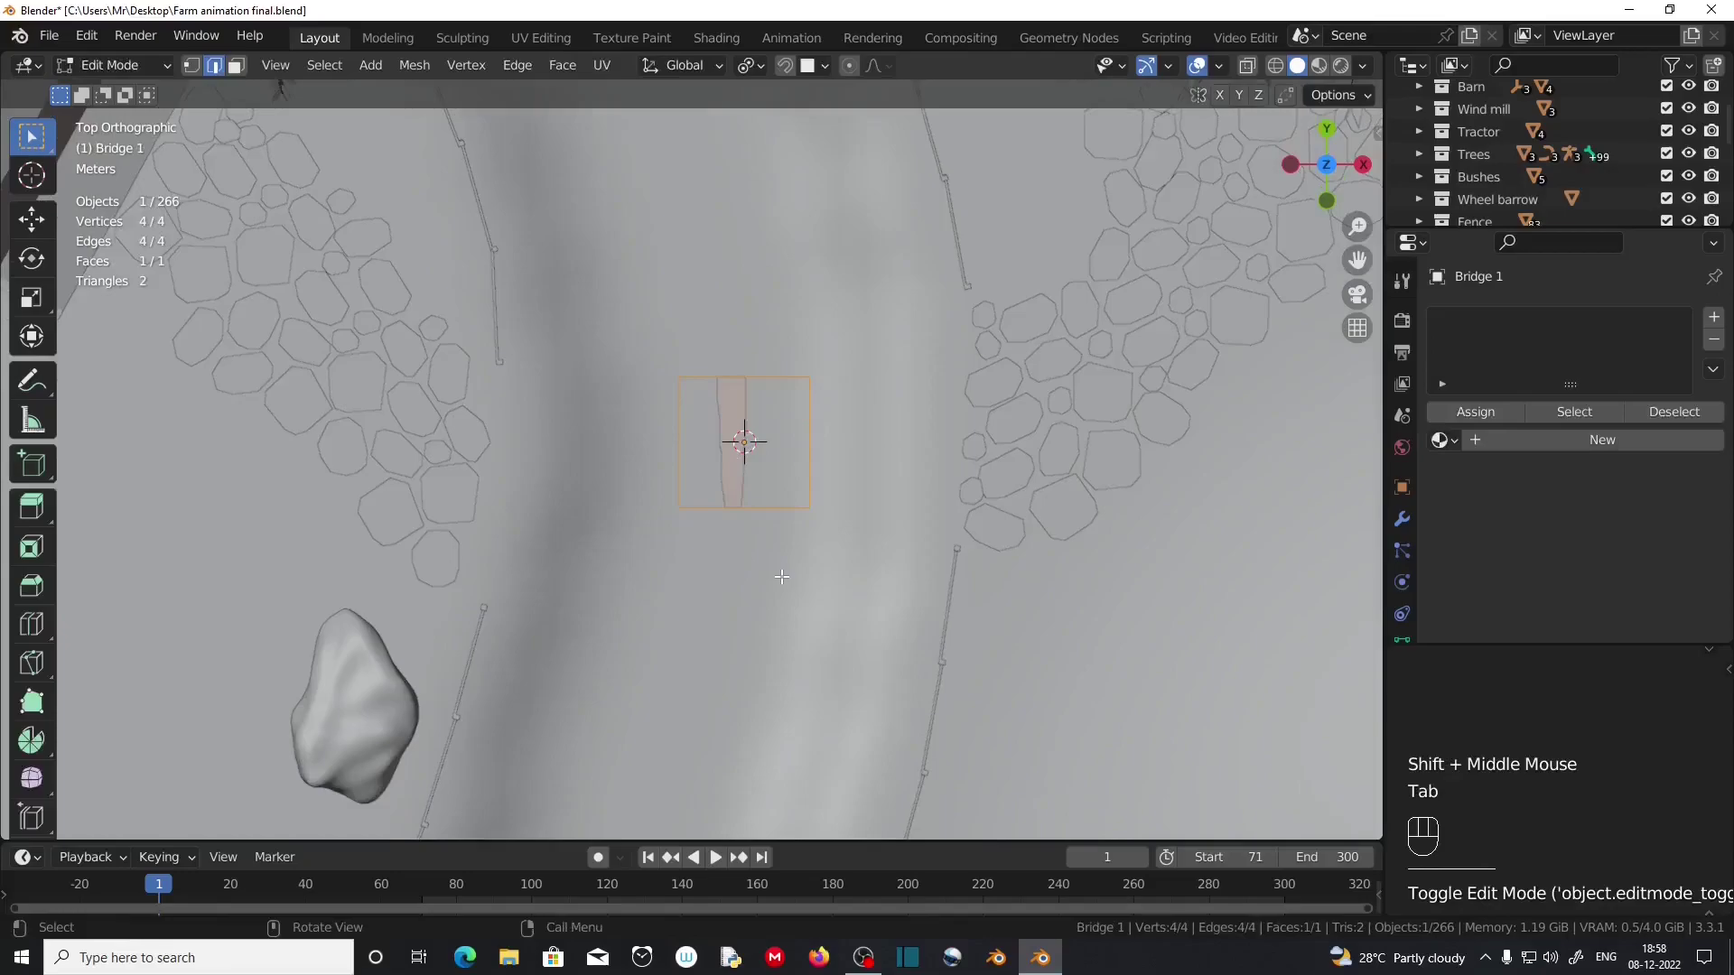
{"action": "left_click", "coordinate": [1246, 67]}
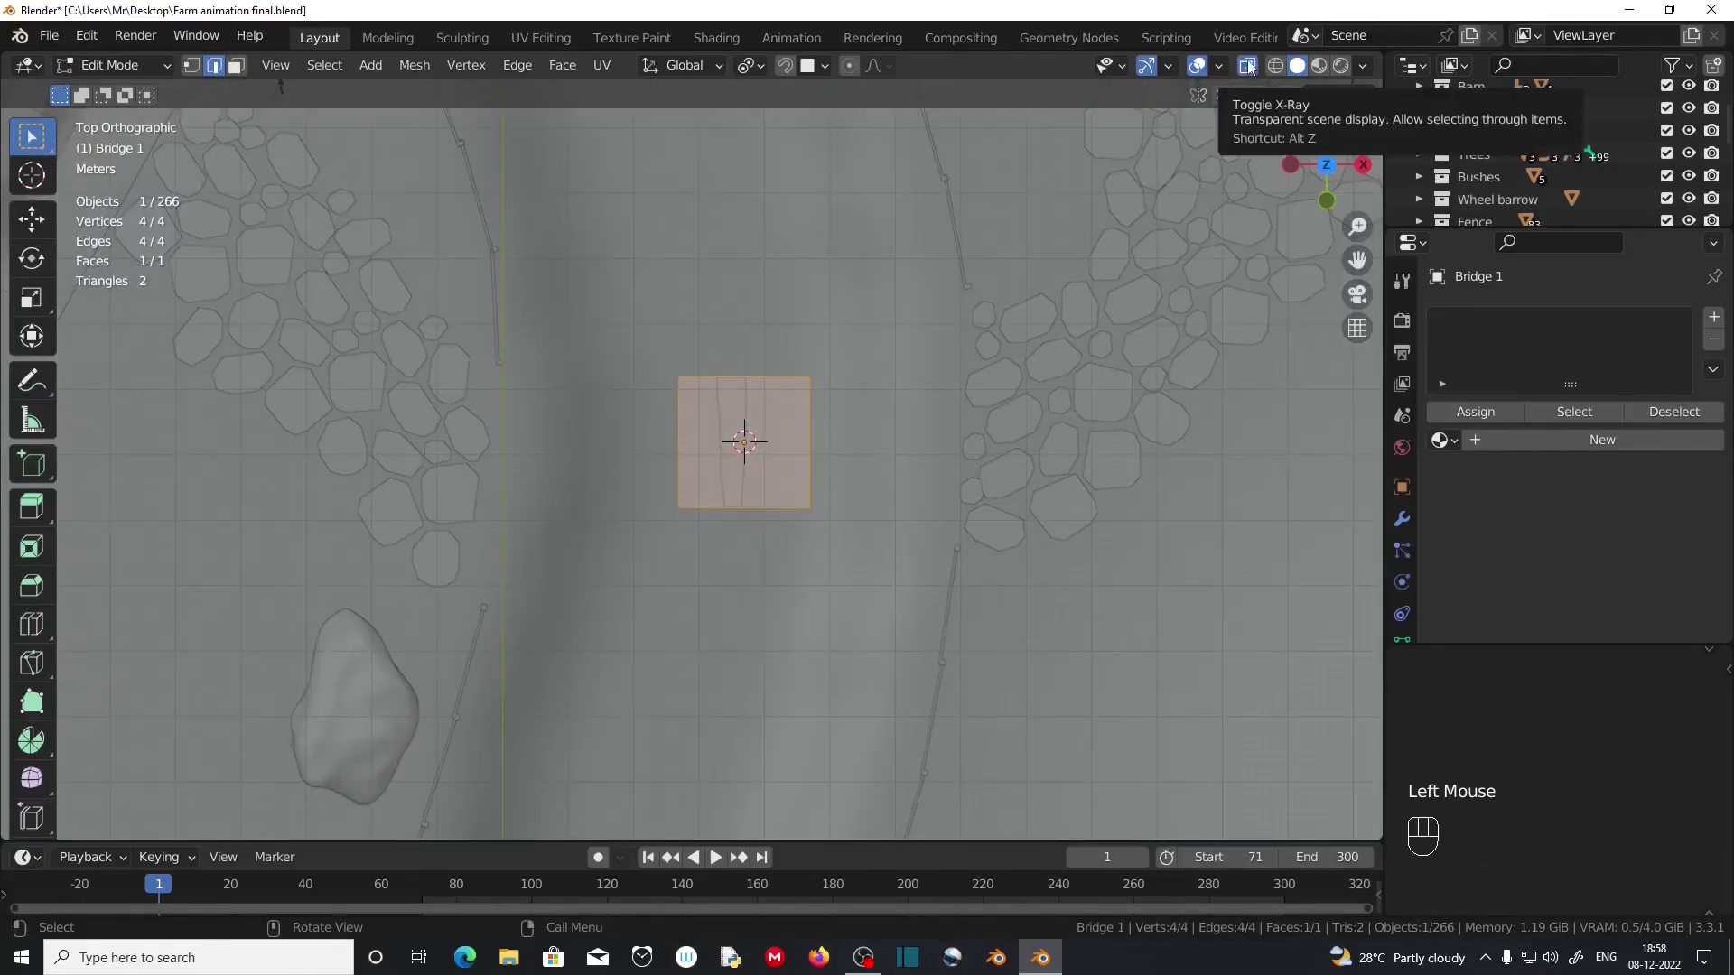
{"action": "left_click", "coordinate": [192, 81]}
{"action": "left_click", "coordinate": [193, 68]}
{"action": "scroll", "coordinate": [795, 446], "scroll_direction": "up", "scroll_amount": 1}
{"action": "key", "text": "a"}
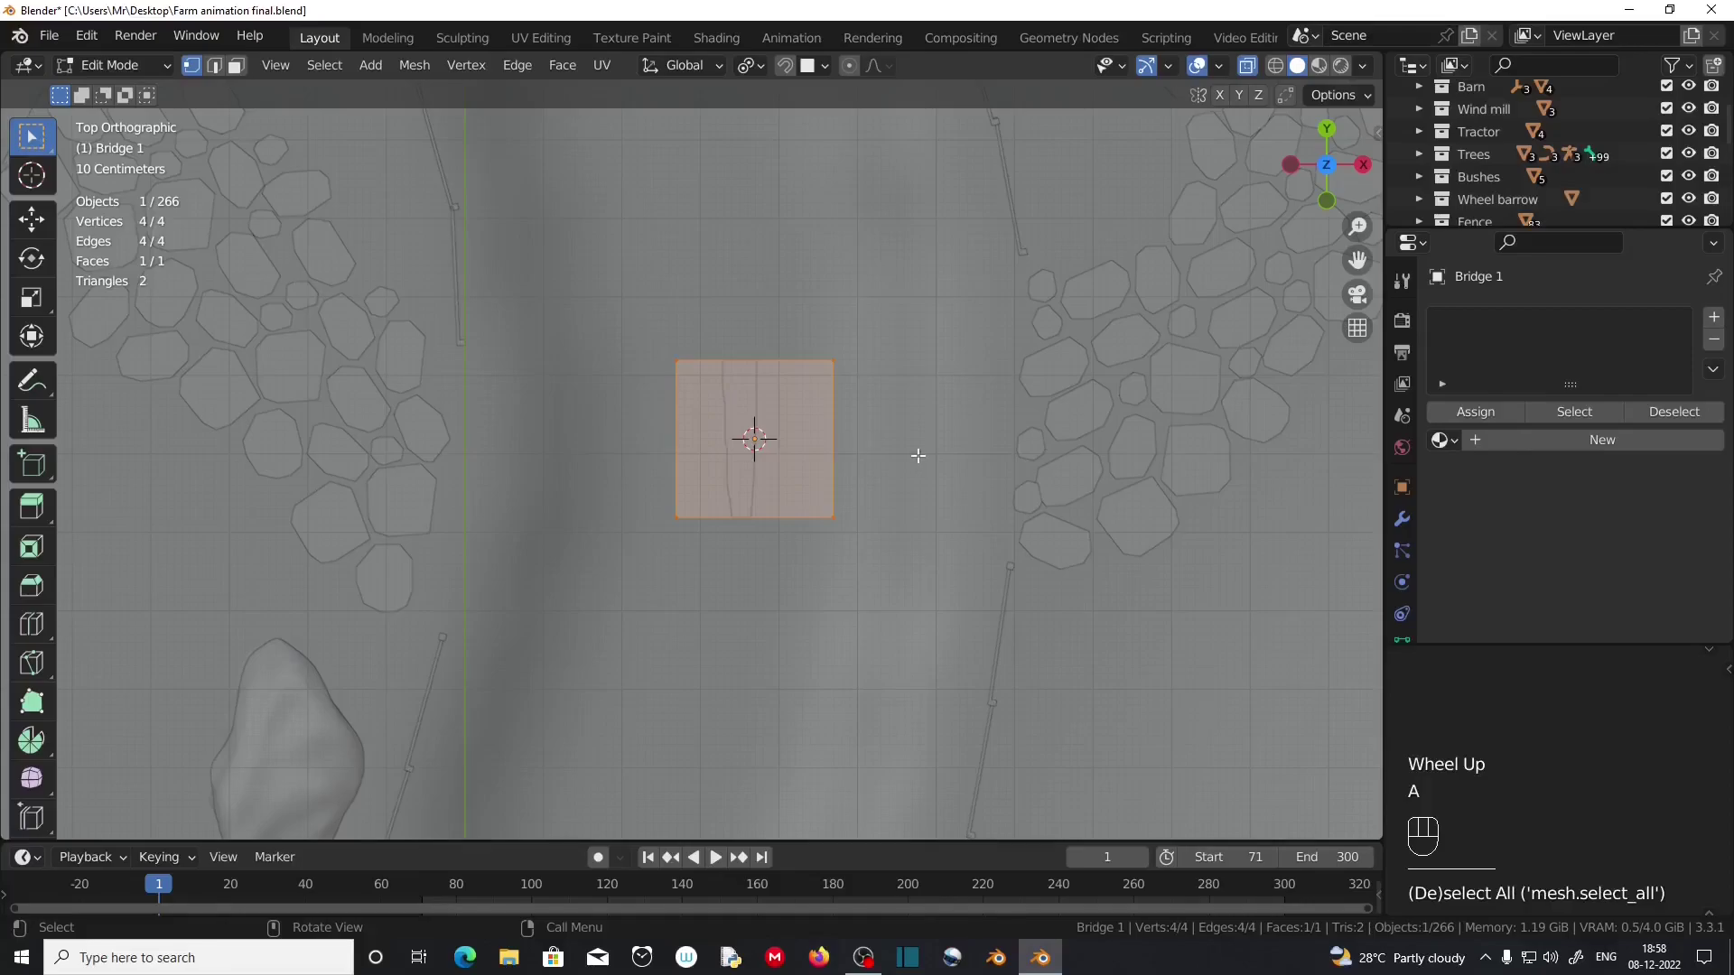
{"action": "key", "text": "s"}
{"action": "key", "text": "x"}
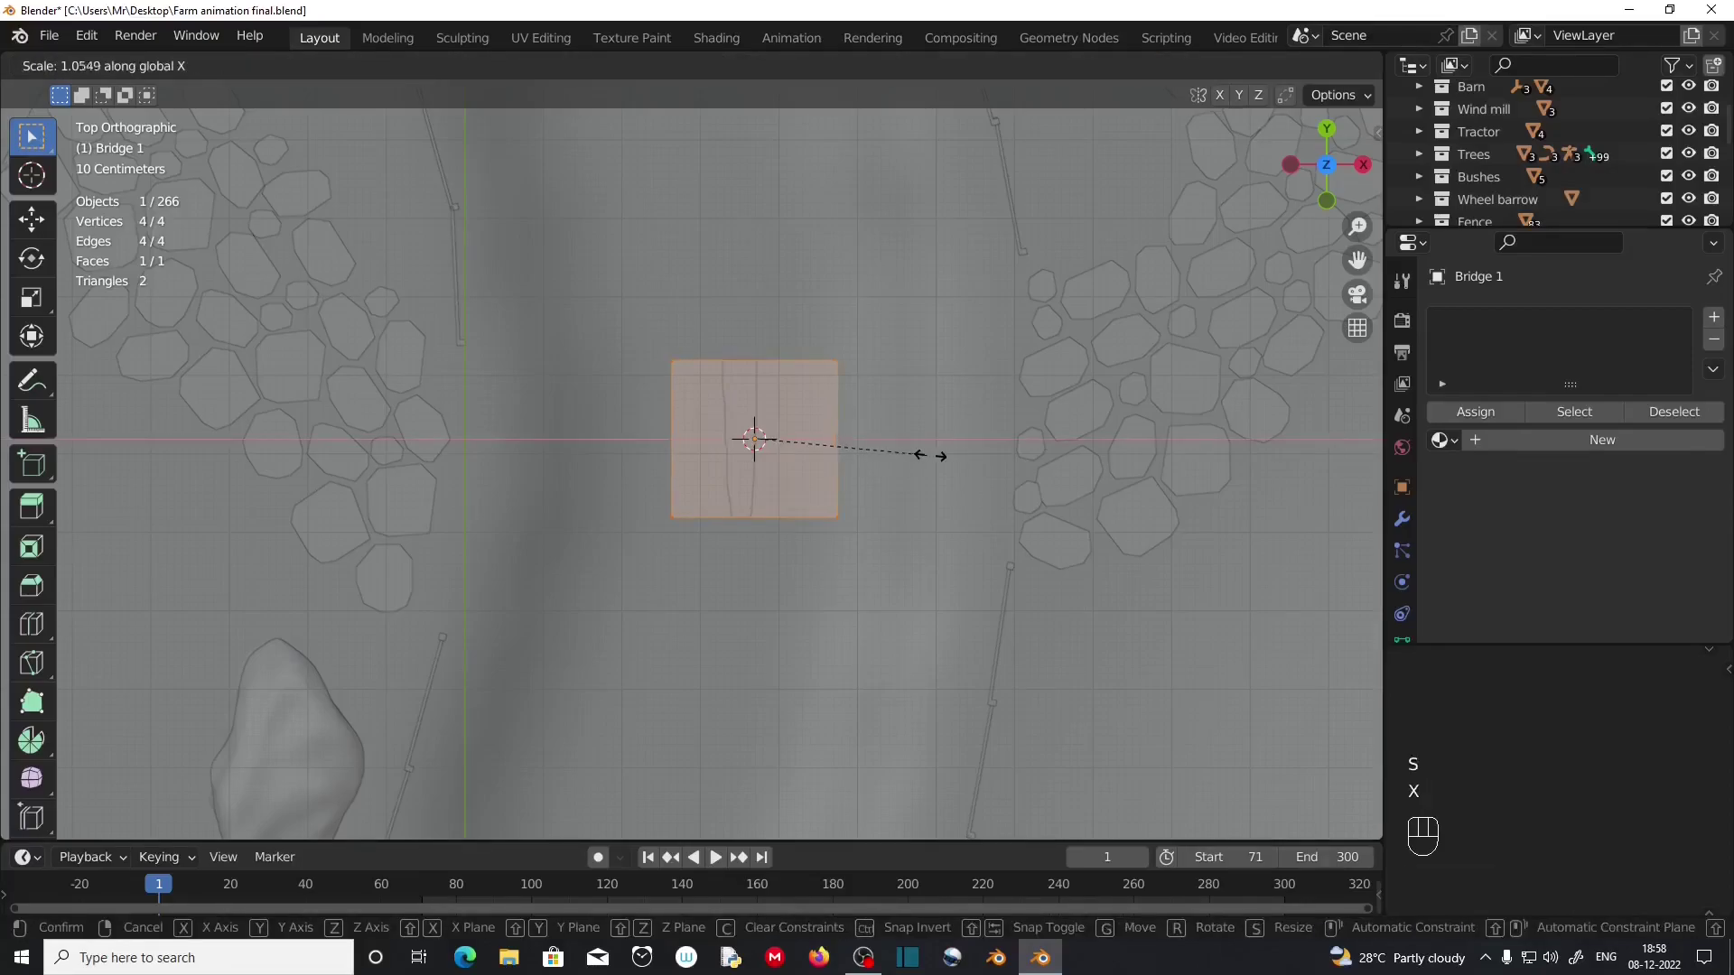
{"action": "left_click", "coordinate": [1328, 457]}
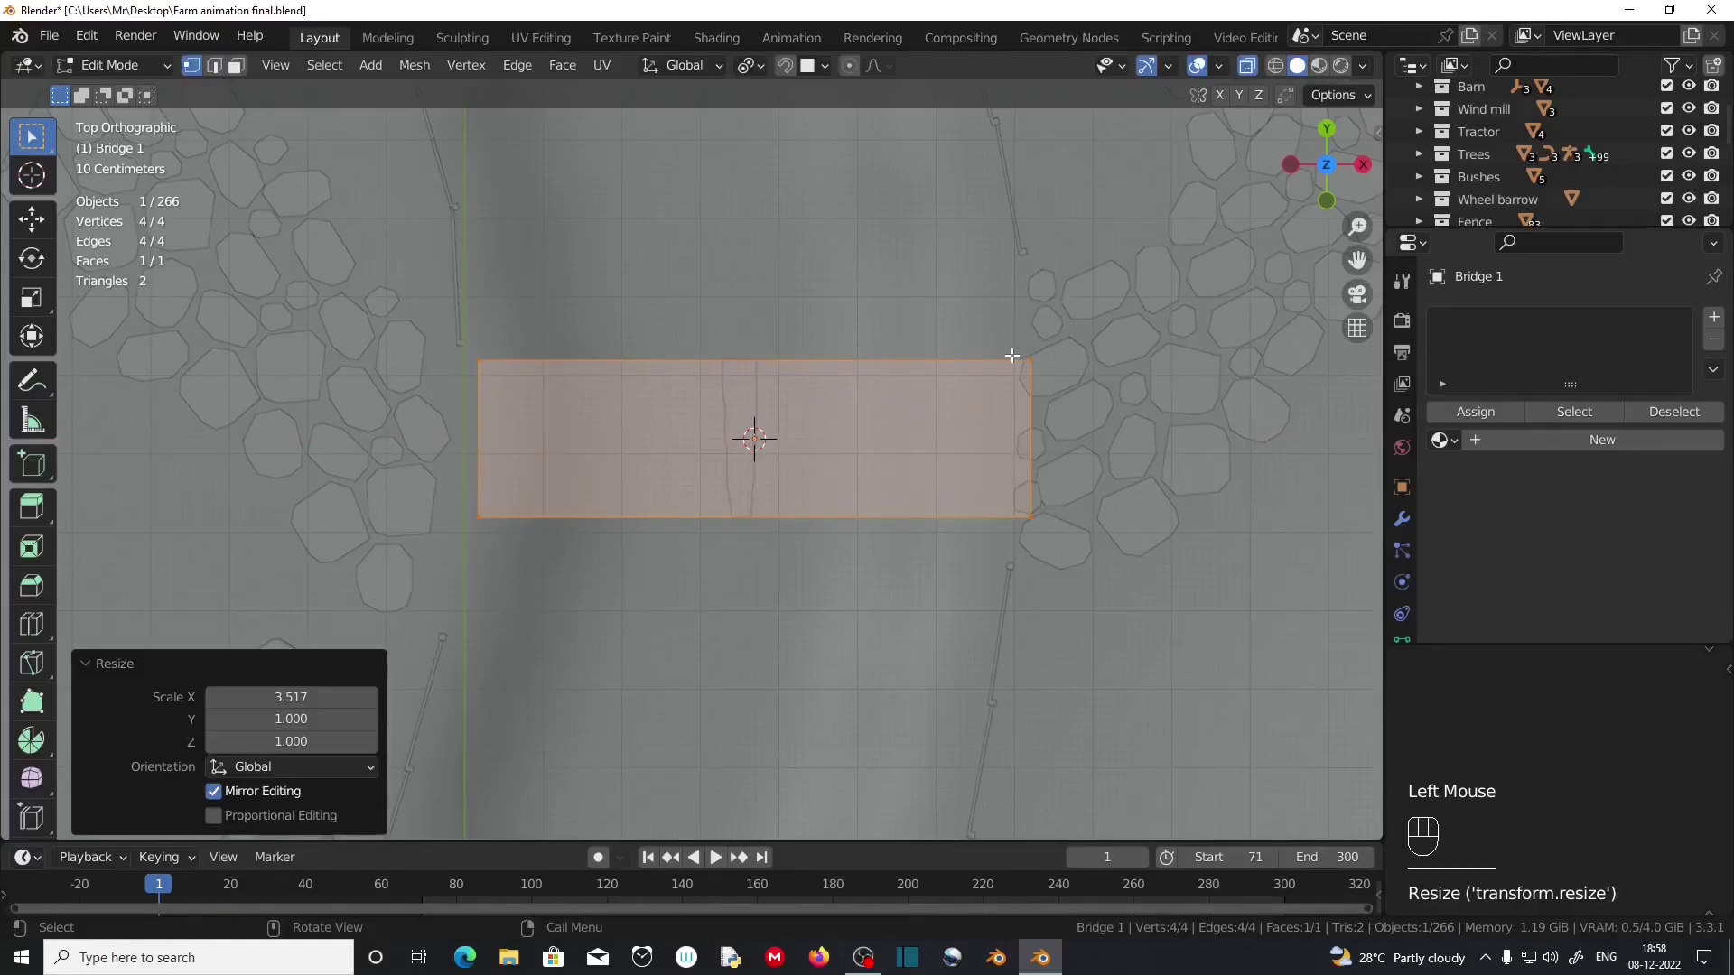
Move the plane's two left corner vertices outward to the ends of the left fence sections.
{"action": "left_click_drag", "start_coordinate": [476, 363], "coordinate": [487, 368]}
{"action": "key", "text": "g"}
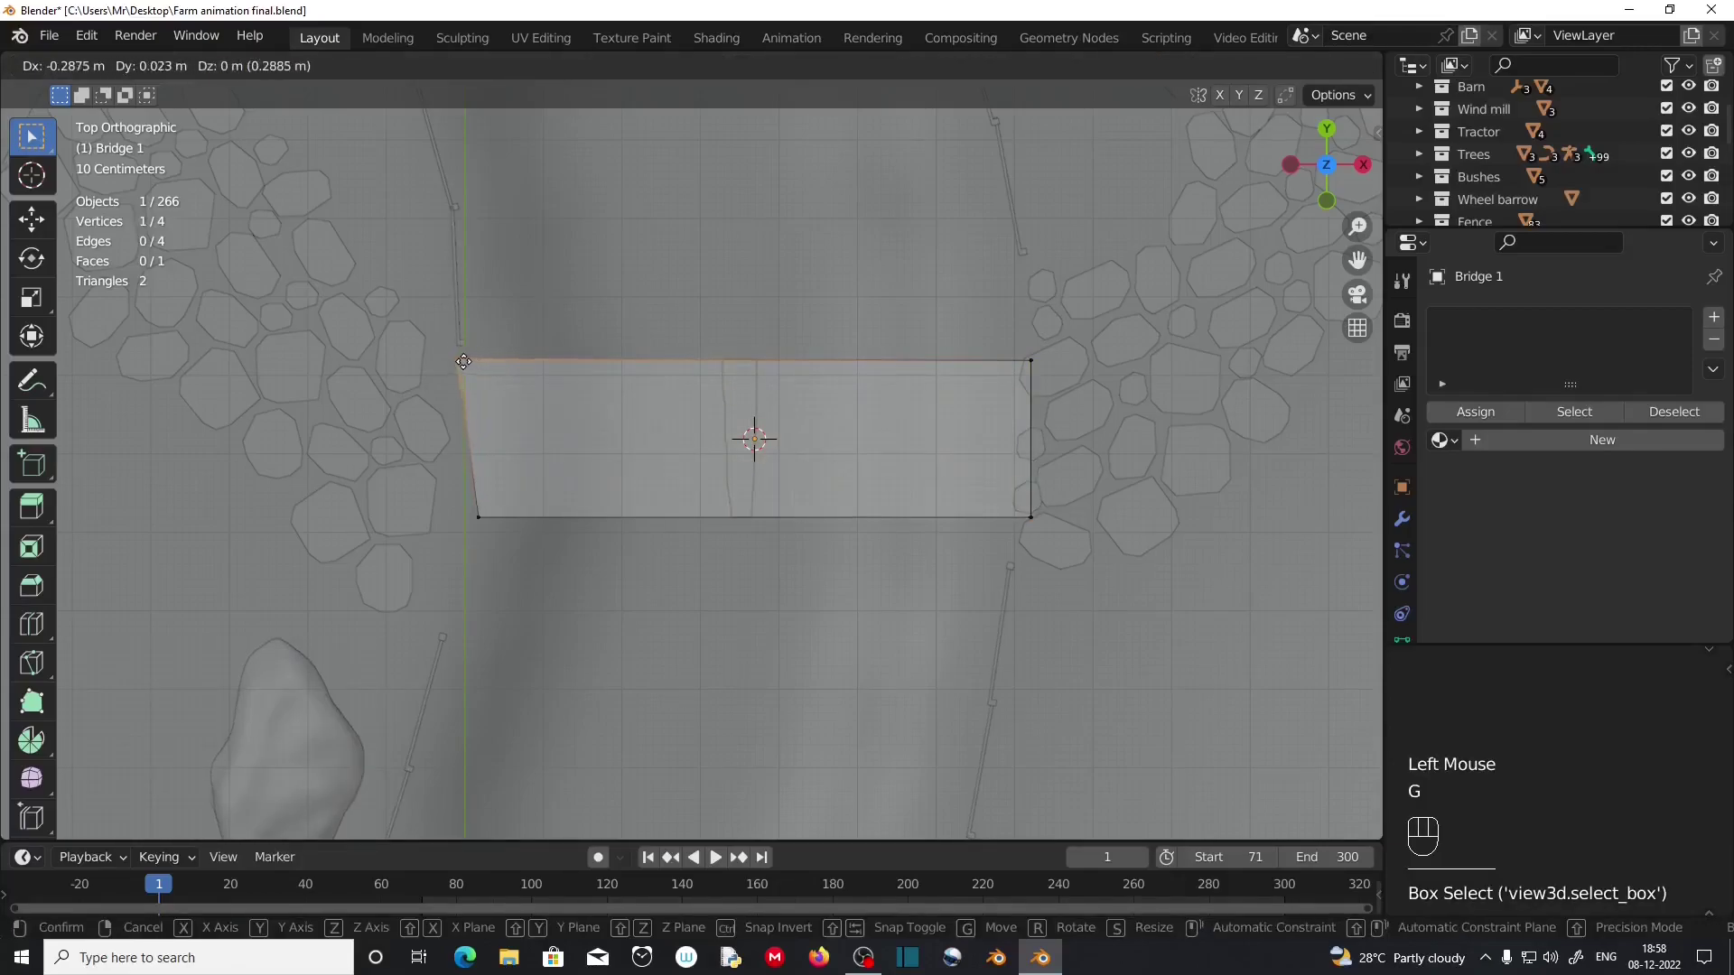
{"action": "left_click", "coordinate": [456, 356]}
{"action": "left_click_drag", "start_coordinate": [453, 505], "coordinate": [562, 566]}
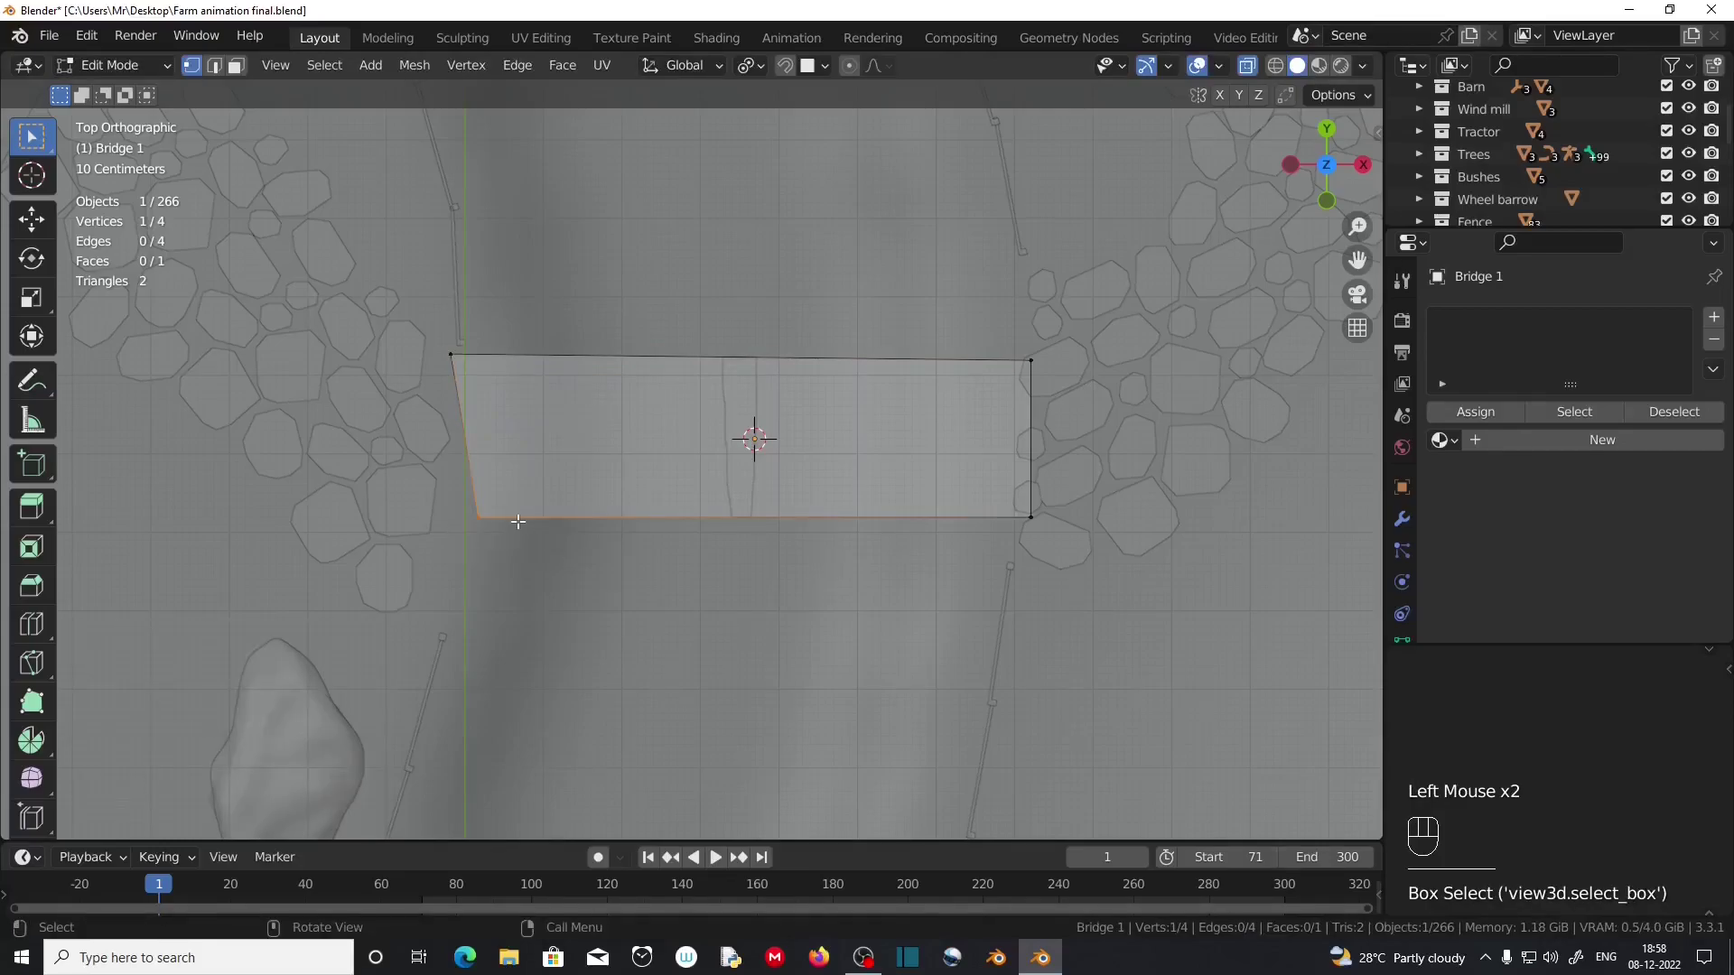
{"action": "key", "text": "g"}
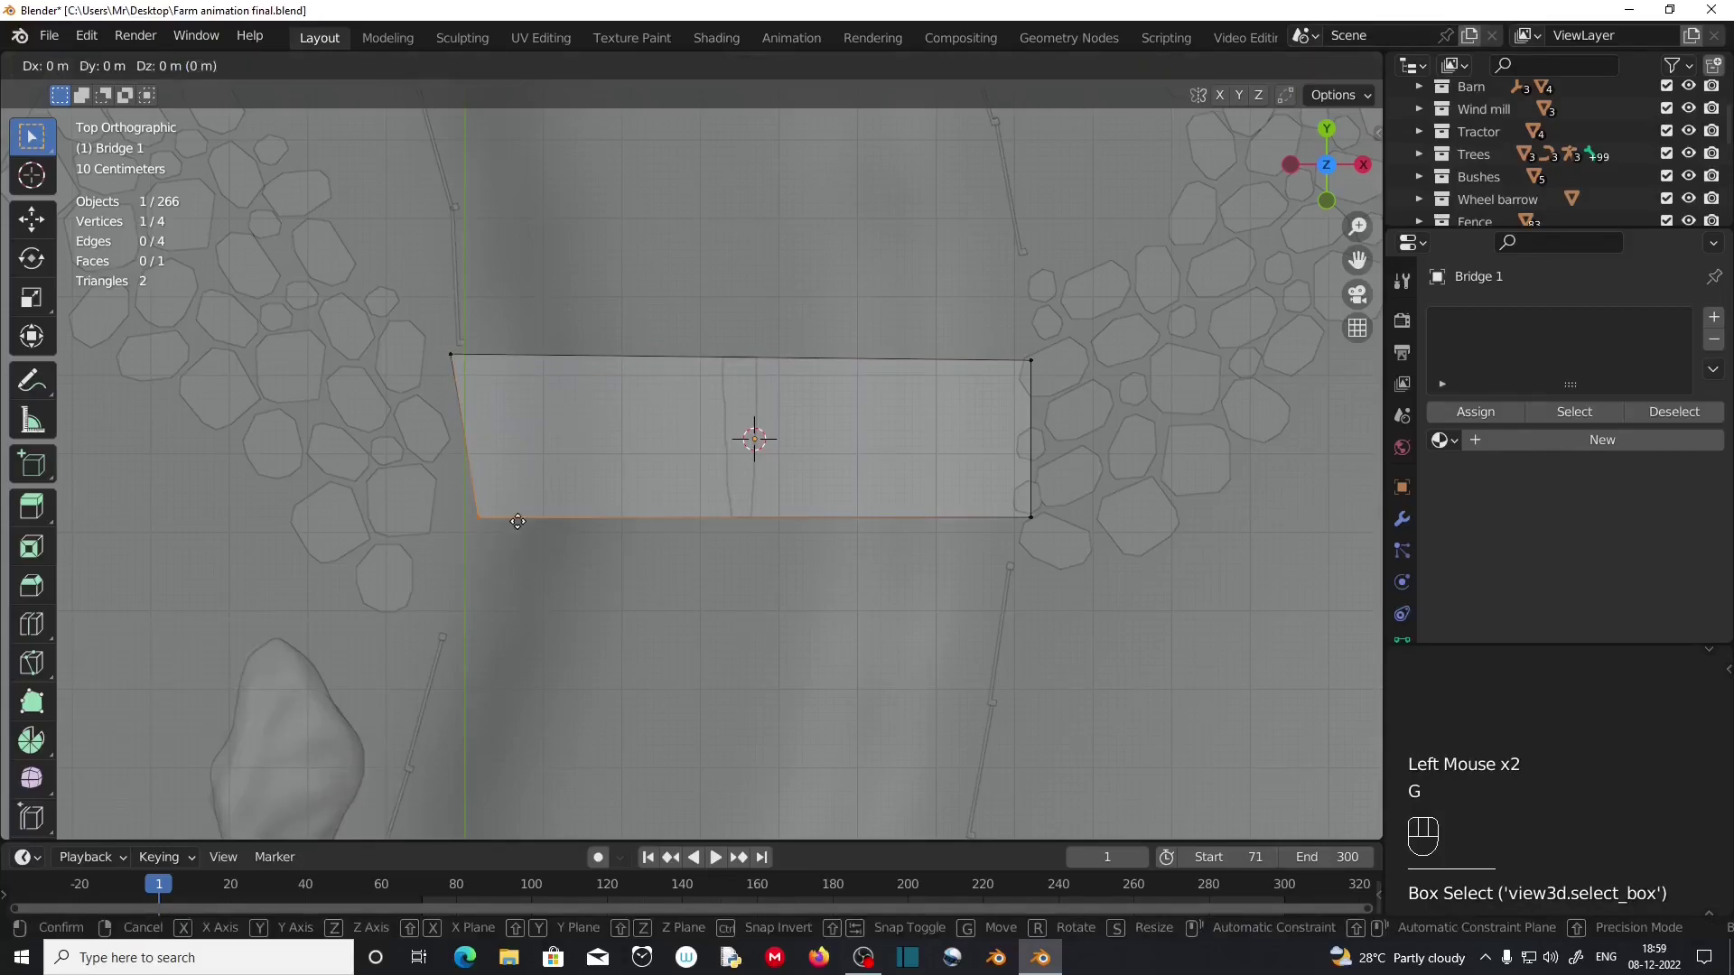
{"action": "left_click", "coordinate": [479, 627]}
Move the plane's two right corner vertices to the ends of the right fence sections.
{"action": "left_click_drag", "start_coordinate": [994, 324], "coordinate": [1047, 375]}
{"action": "key", "text": "g"}
{"action": "left_click", "coordinate": [1038, 277]}
{"action": "left_click_drag", "start_coordinate": [993, 486], "coordinate": [1072, 539]}
{"action": "key", "text": "g"}
{"action": "left_click", "coordinate": [1053, 572]}
Nudge the plane's lower-left corner vertex about 0.1 m further outward along X and leave Edit Mode.
{"action": "left_click_drag", "start_coordinate": [411, 578], "coordinate": [477, 634]}
{"action": "key", "text": "g"}
{"action": "left_click", "coordinate": [469, 633]}
{"action": "scroll", "coordinate": [760, 481], "scroll_direction": "up", "scroll_amount": 2}
{"action": "middle_click_drag", "start_coordinate": [762, 479], "coordinate": [1064, 483], "text": "shift"}
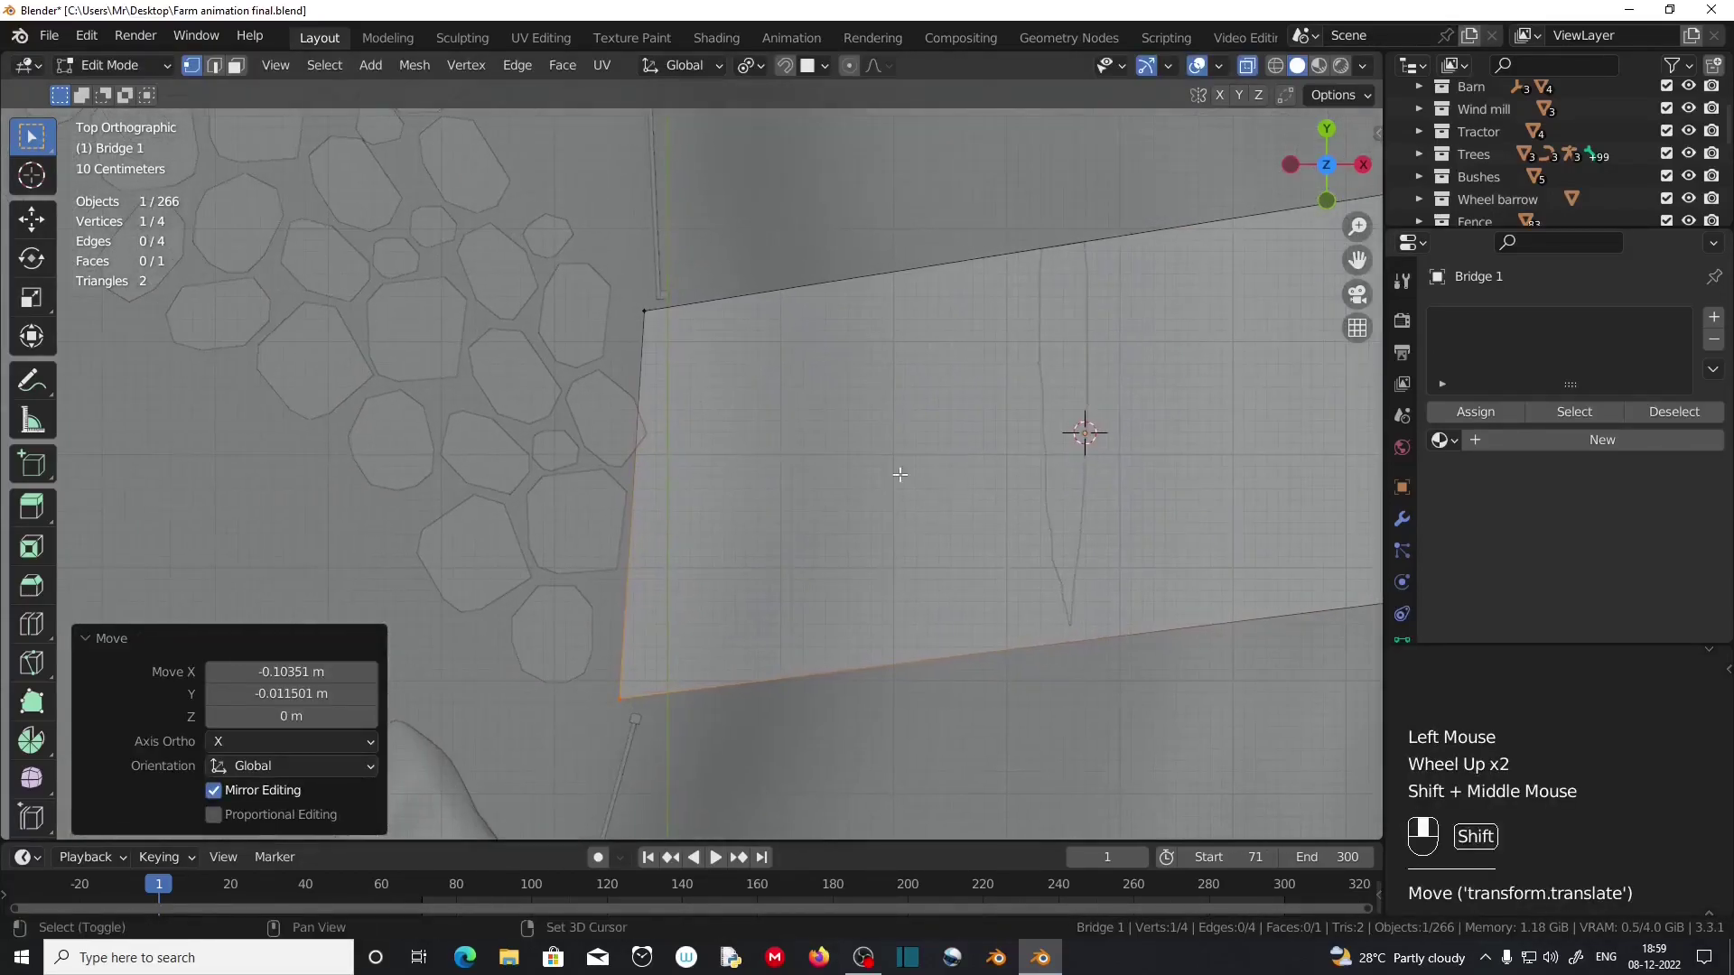
{"action": "scroll", "coordinate": [758, 461], "scroll_direction": "down", "scroll_amount": 2}
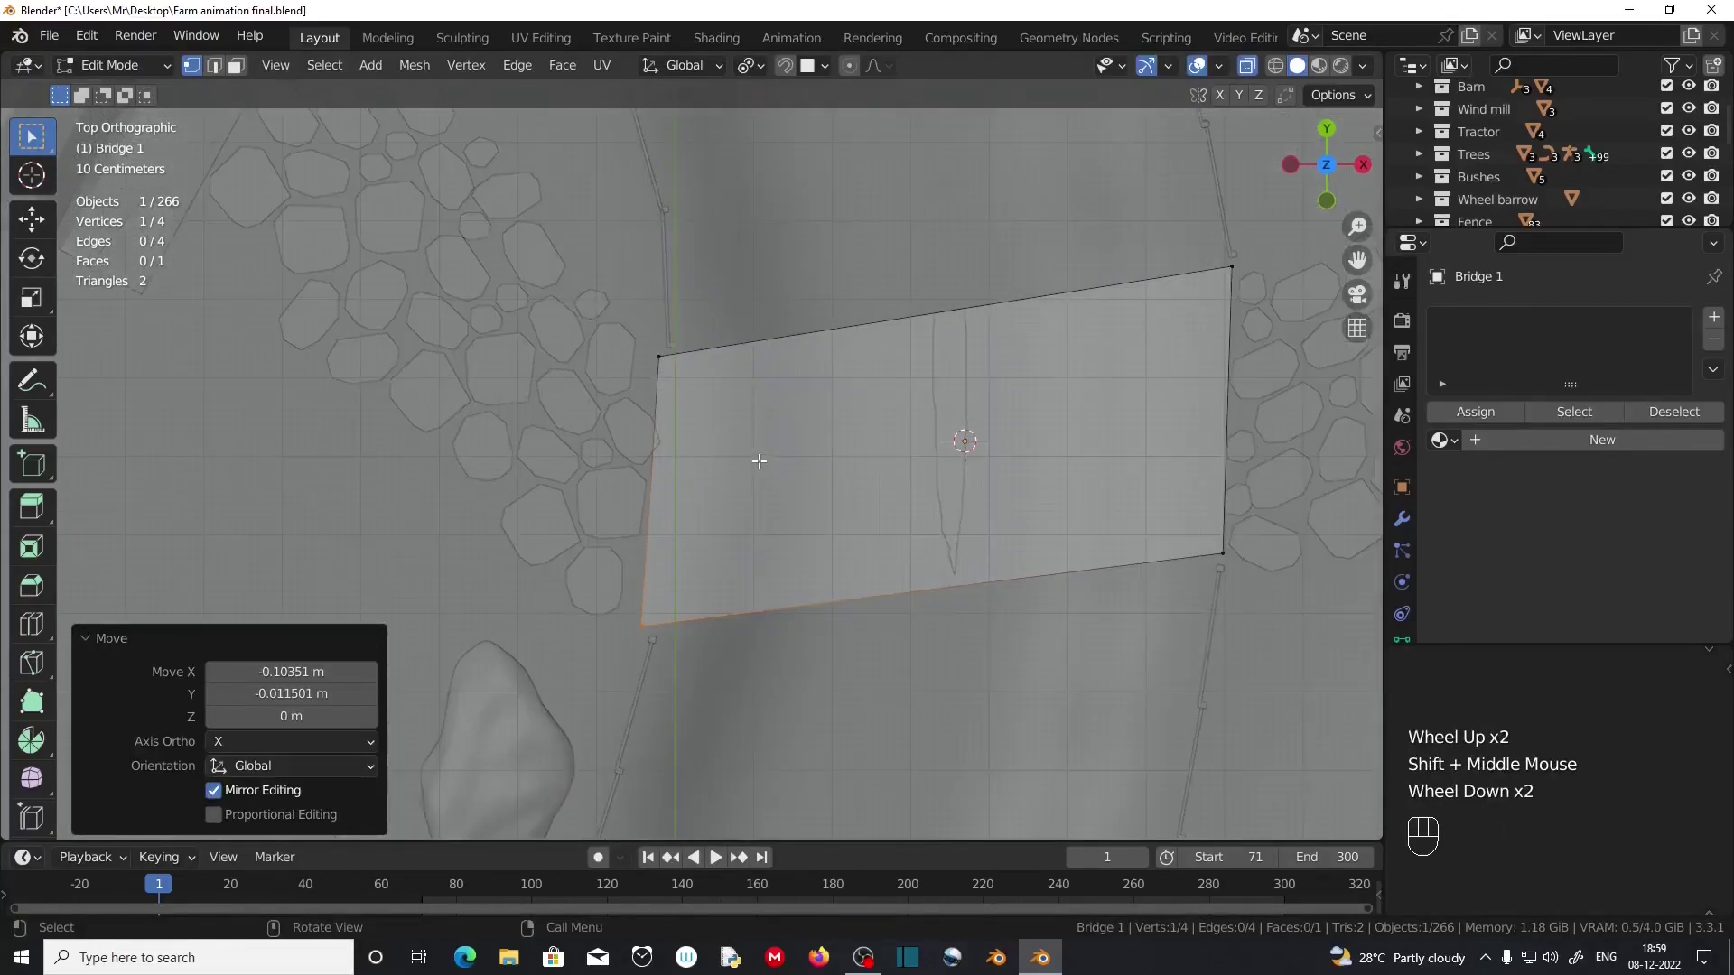
{"action": "key", "text": "Tab"}
Shrink the paving stone overlapping the bridge's left edge to about 0.85 scale and shift it clear of the bridge.
{"action": "scroll", "coordinate": [907, 491], "scroll_direction": "up", "scroll_amount": 2}
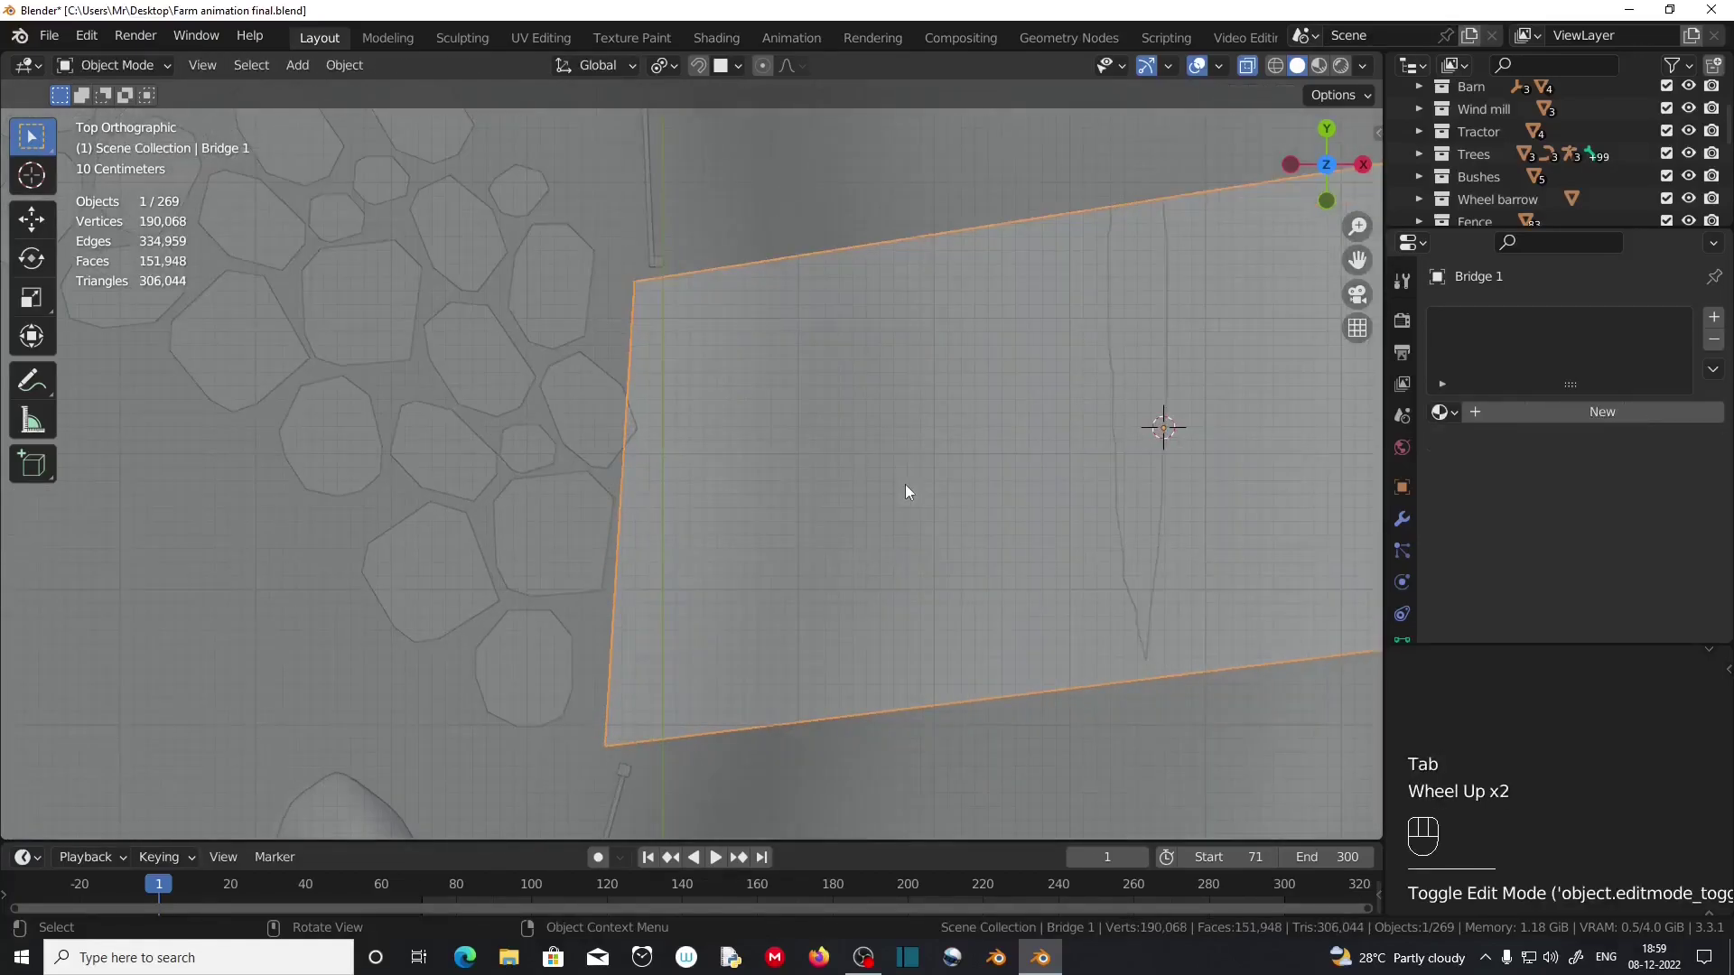
{"action": "left_click", "coordinate": [593, 424]}
{"action": "key", "text": "g"}
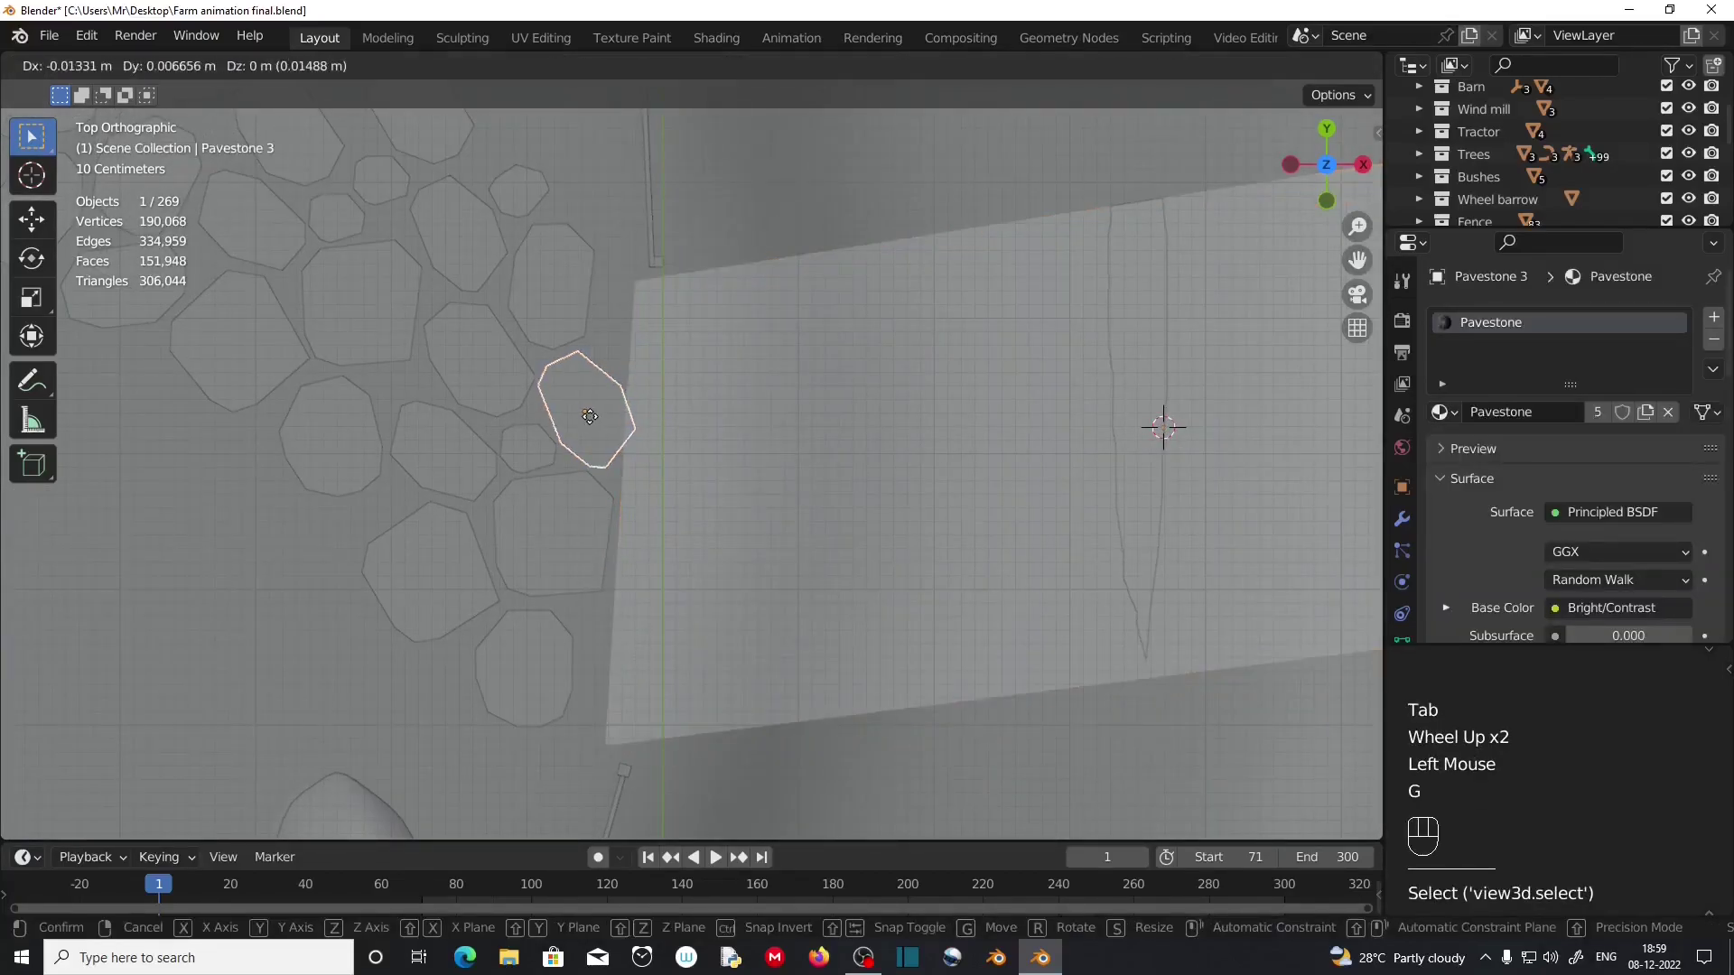
{"action": "left_click", "coordinate": [586, 410]}
{"action": "key", "text": "s"}
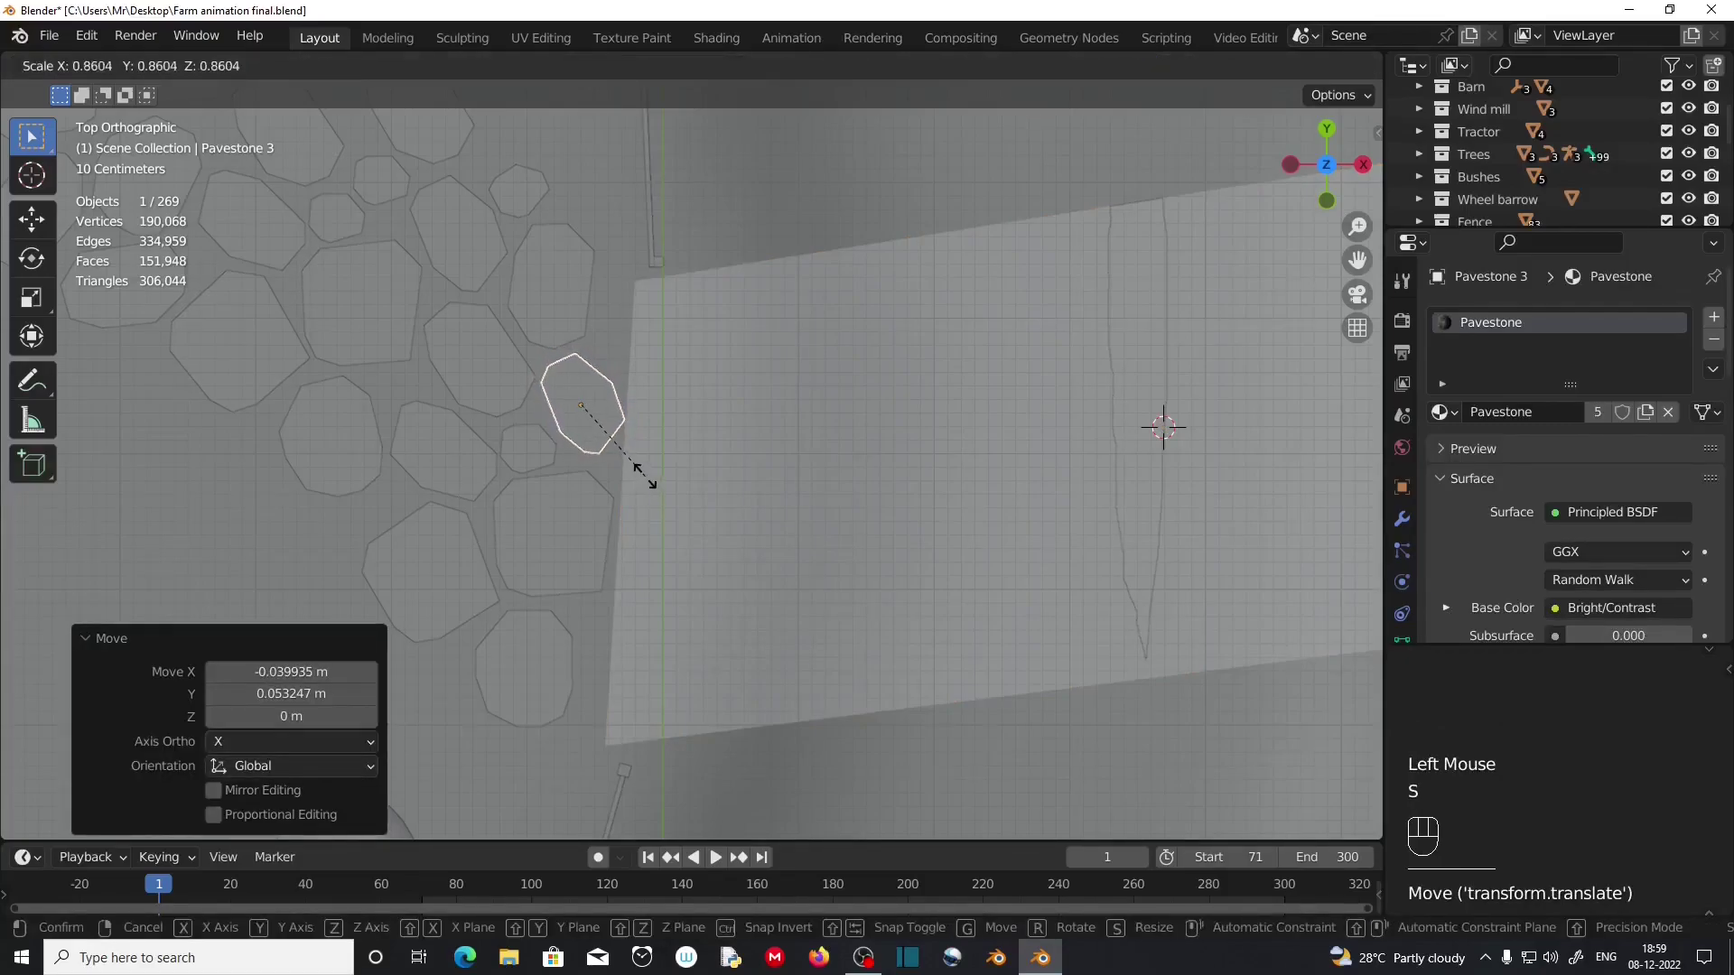
{"action": "left_click", "coordinate": [646, 481]}
{"action": "middle_click_drag", "start_coordinate": [925, 509], "coordinate": [756, 506], "text": "shift"}
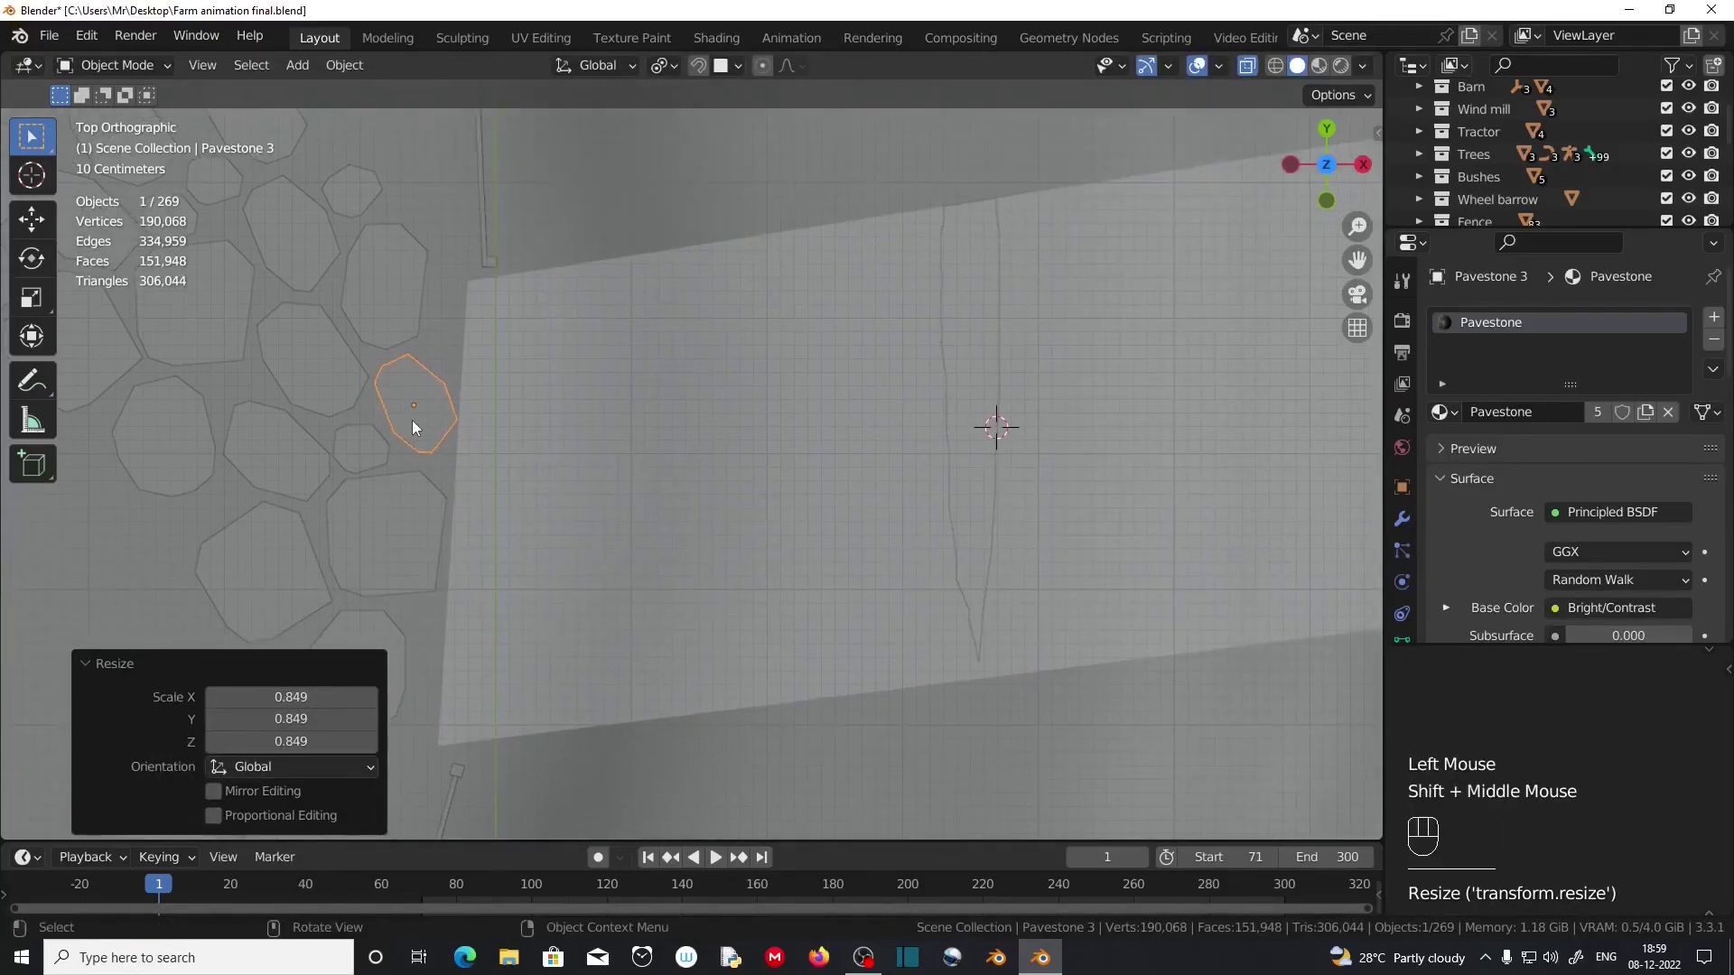
{"action": "key", "text": "g"}
{"action": "left_click", "coordinate": [411, 421]}
Shrink the small paving stone overlapping the bridge's right edge and reposition the small stones there clear of the bridge.
{"action": "scroll", "coordinate": [713, 476], "scroll_direction": "down", "scroll_amount": 1}
{"action": "middle_click_drag", "start_coordinate": [975, 523], "coordinate": [589, 567], "text": "shift"}
{"action": "left_click", "coordinate": [966, 564]}
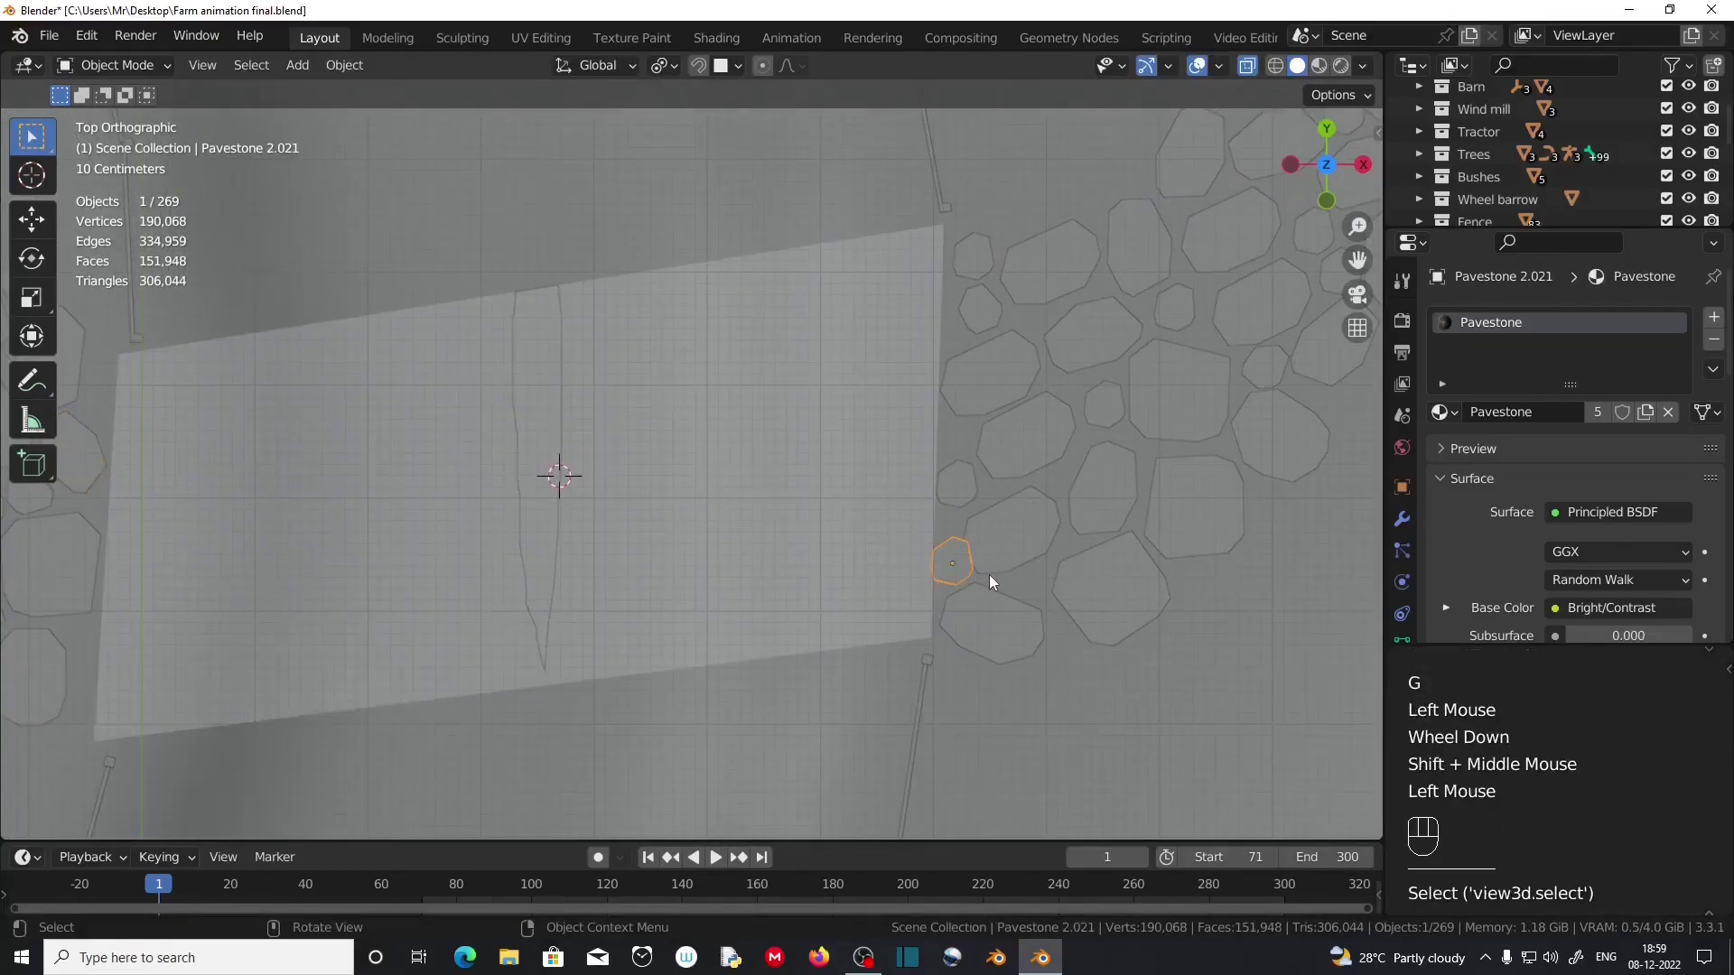
{"action": "scroll", "coordinate": [1016, 574], "scroll_direction": "up", "scroll_amount": 2}
{"action": "middle_click_drag", "start_coordinate": [1161, 624], "coordinate": [1103, 629], "text": "shift"}
{"action": "key", "text": "s"}
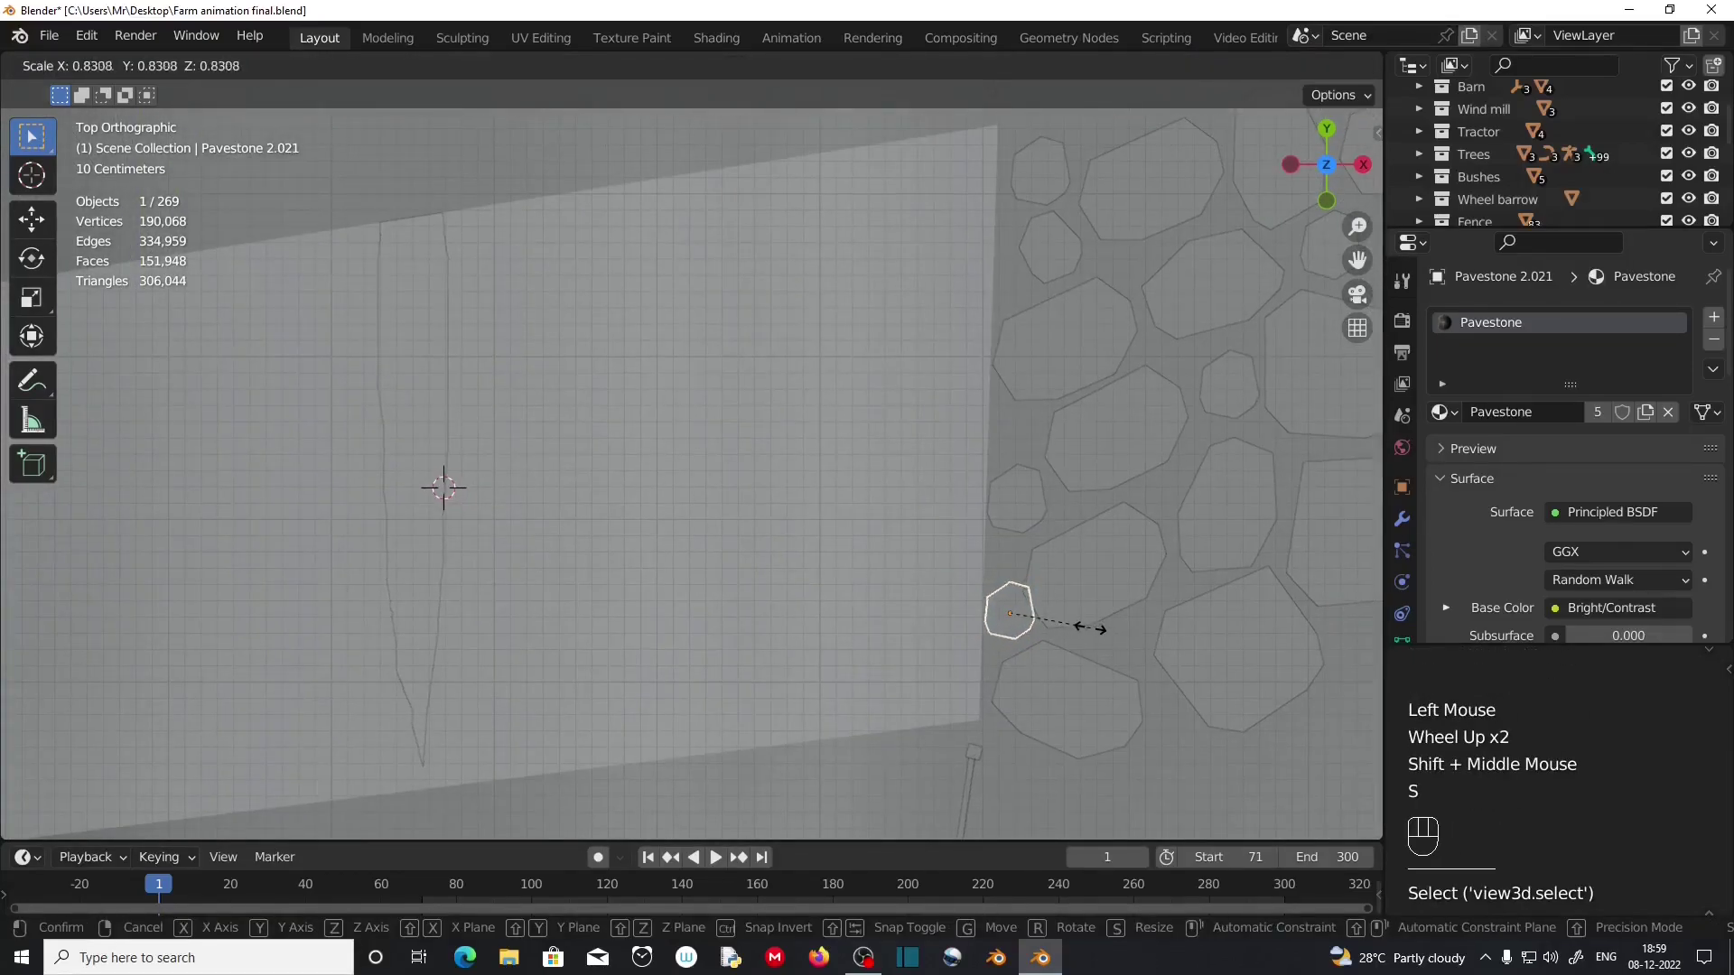
{"action": "left_click", "coordinate": [1088, 628]}
{"action": "key", "text": "g"}
{"action": "left_click", "coordinate": [1041, 494]}
{"action": "left_click", "coordinate": [1040, 493]}
{"action": "key", "text": "g"}
{"action": "left_click", "coordinate": [1058, 459]}
{"action": "scroll", "coordinate": [1047, 464], "scroll_direction": "down", "scroll_amount": 1}
Turn off see-through display and raise all of Bridge 1's geometry about 0.59 m along Z in Edit Mode.
{"action": "left_click", "coordinate": [686, 506]}
{"action": "left_click", "coordinate": [524, 361]}
{"action": "key", "text": "Tab"}
{"action": "scroll", "coordinate": [539, 497], "scroll_direction": "down", "scroll_amount": 2}
{"action": "middle_click_drag", "start_coordinate": [539, 497], "coordinate": [885, 515]}
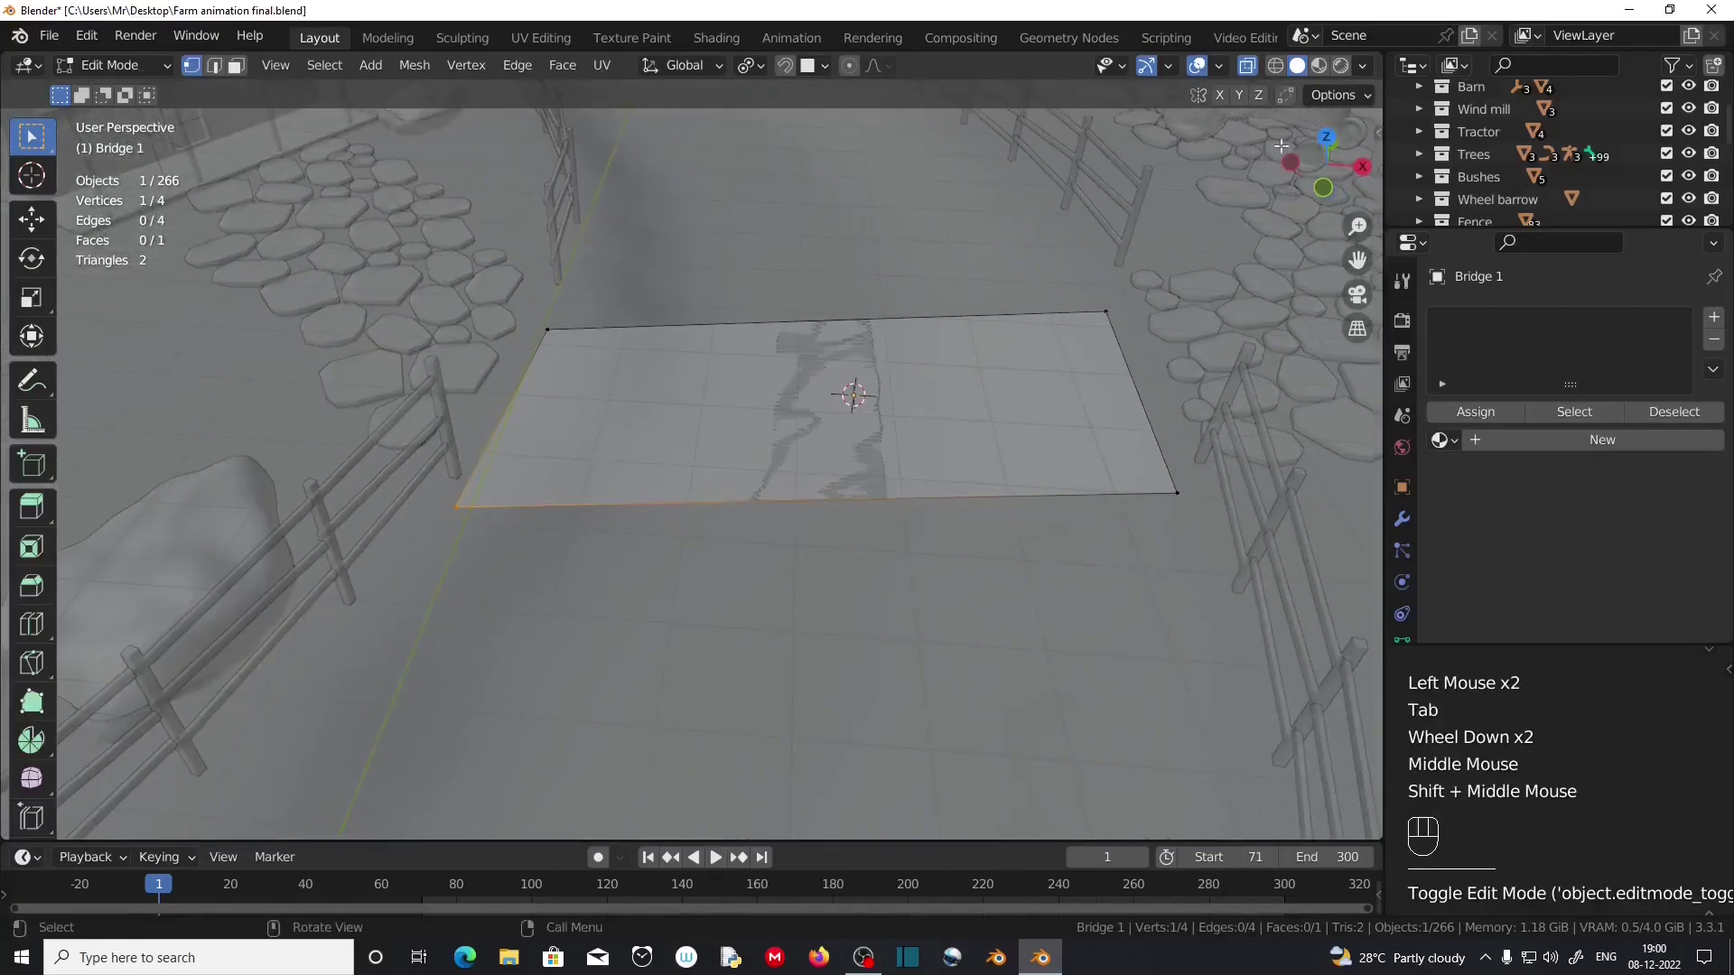
{"action": "left_click", "coordinate": [1251, 68]}
{"action": "right_click", "coordinate": [804, 414]}
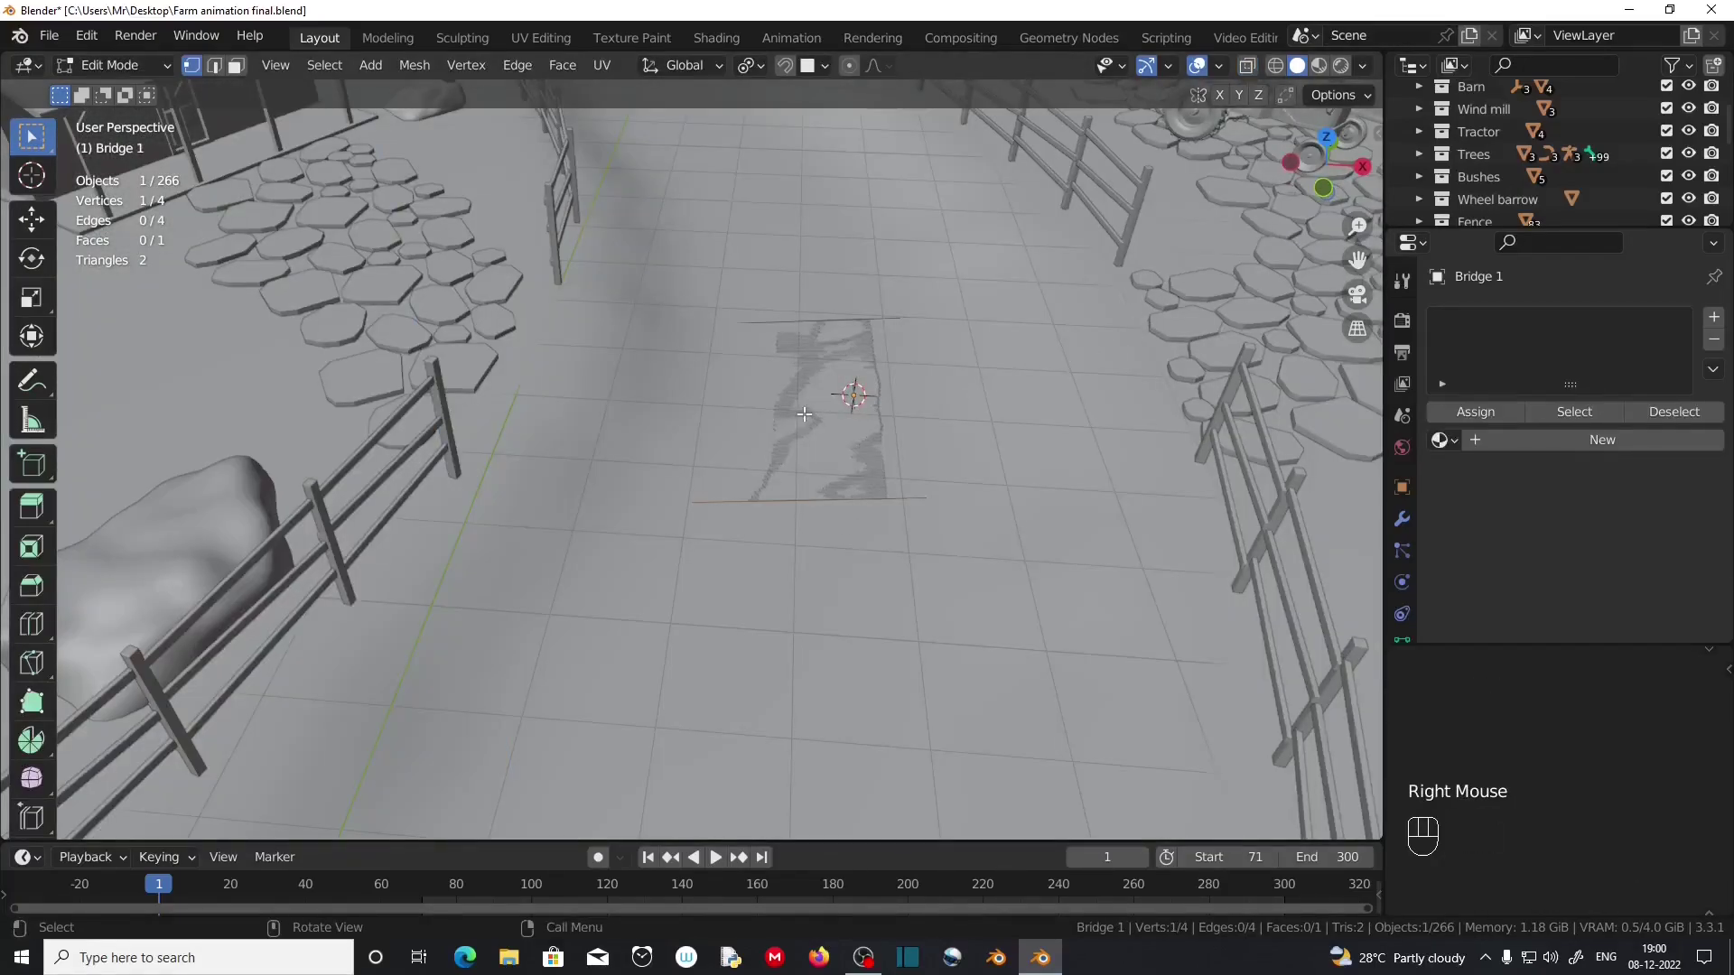
{"action": "key", "text": "a"}
{"action": "key", "text": "g"}
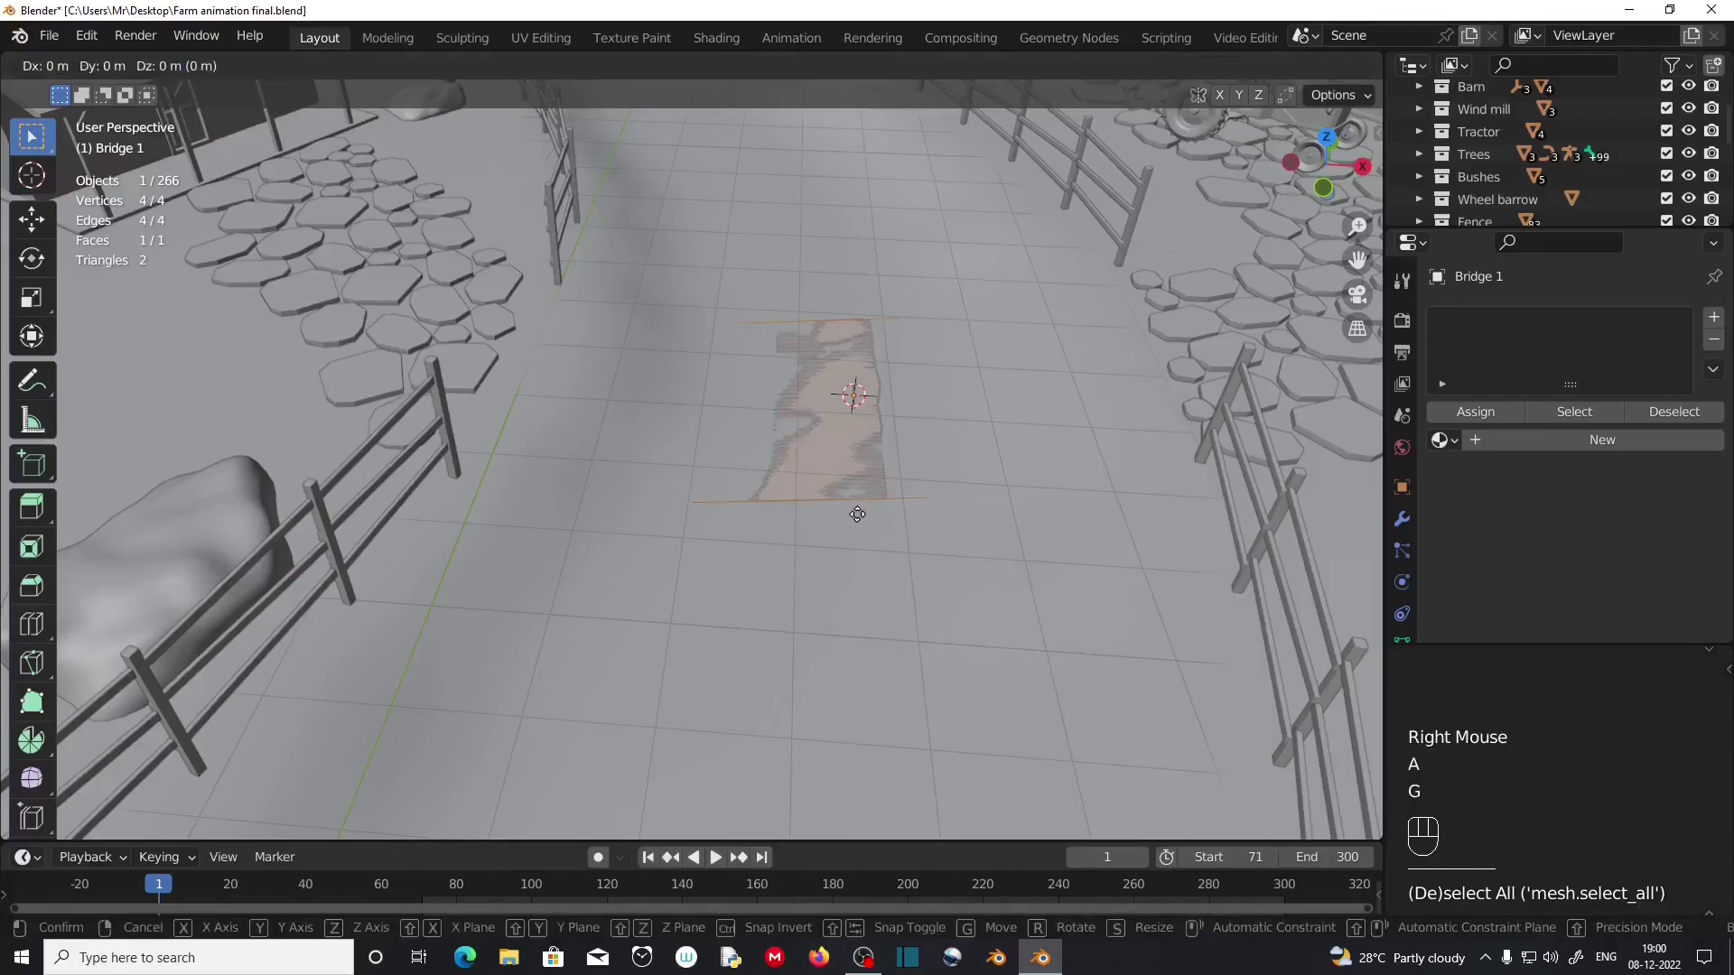
{"action": "key", "text": "z"}
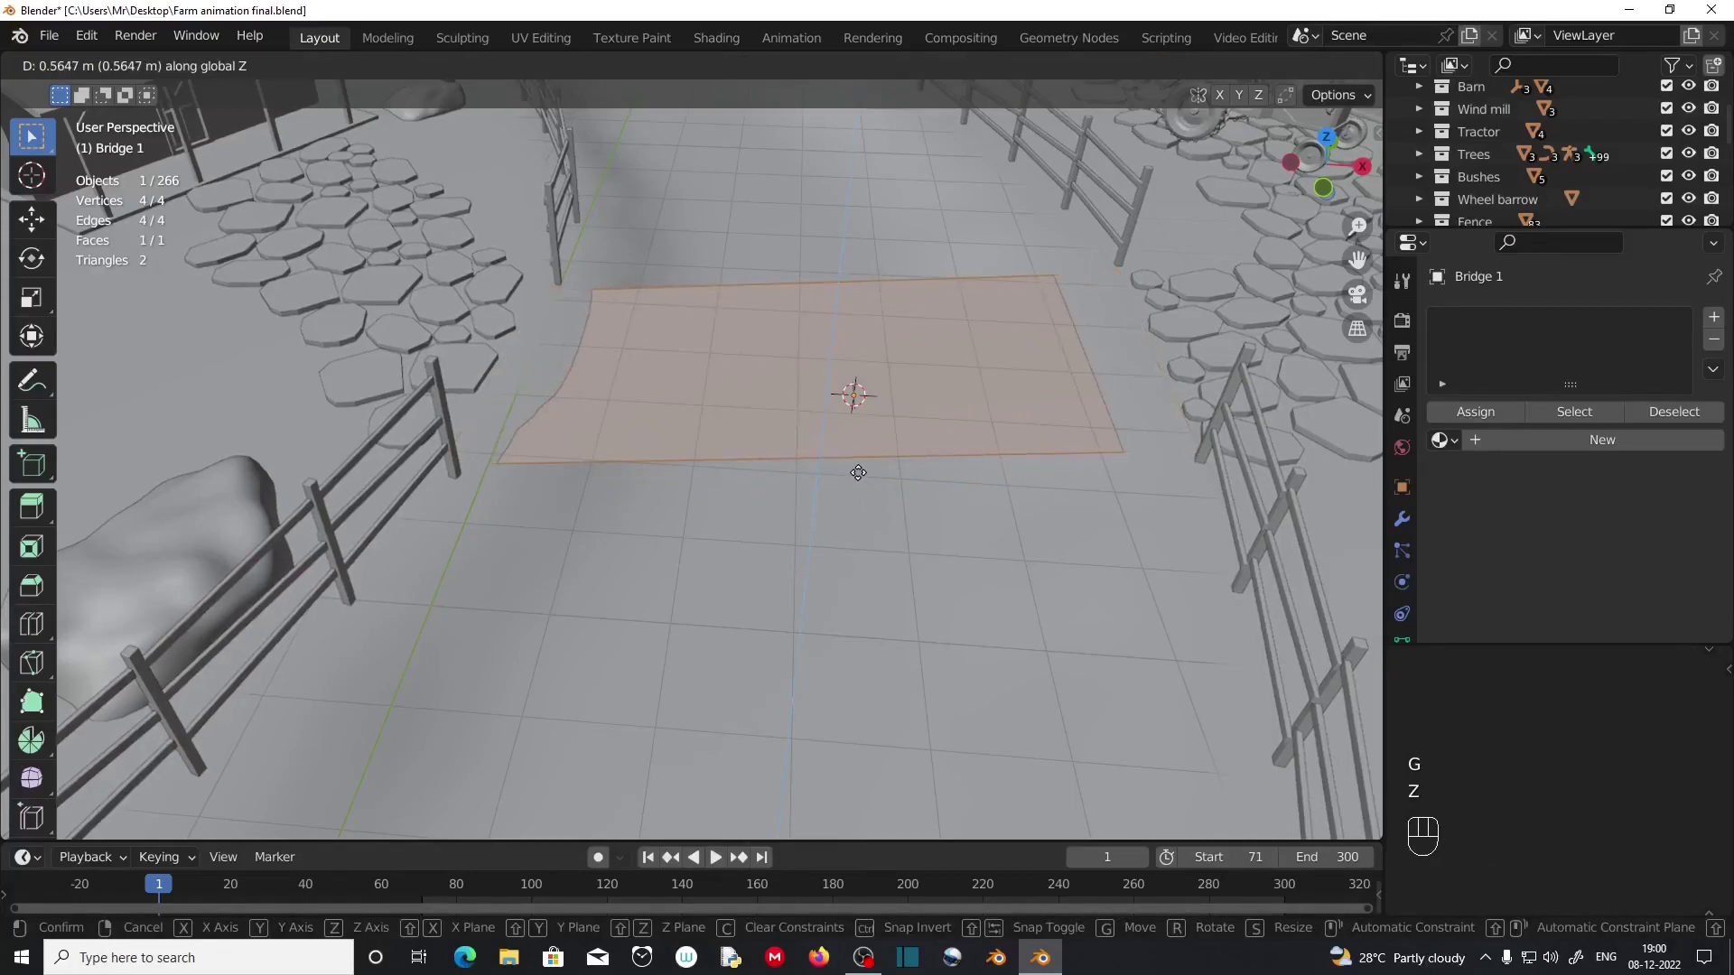
{"action": "left_click", "coordinate": [858, 472]}
Extrude the bridge plane's face upward by about 0.22 m to give it thickness.
{"action": "key", "text": "e"}
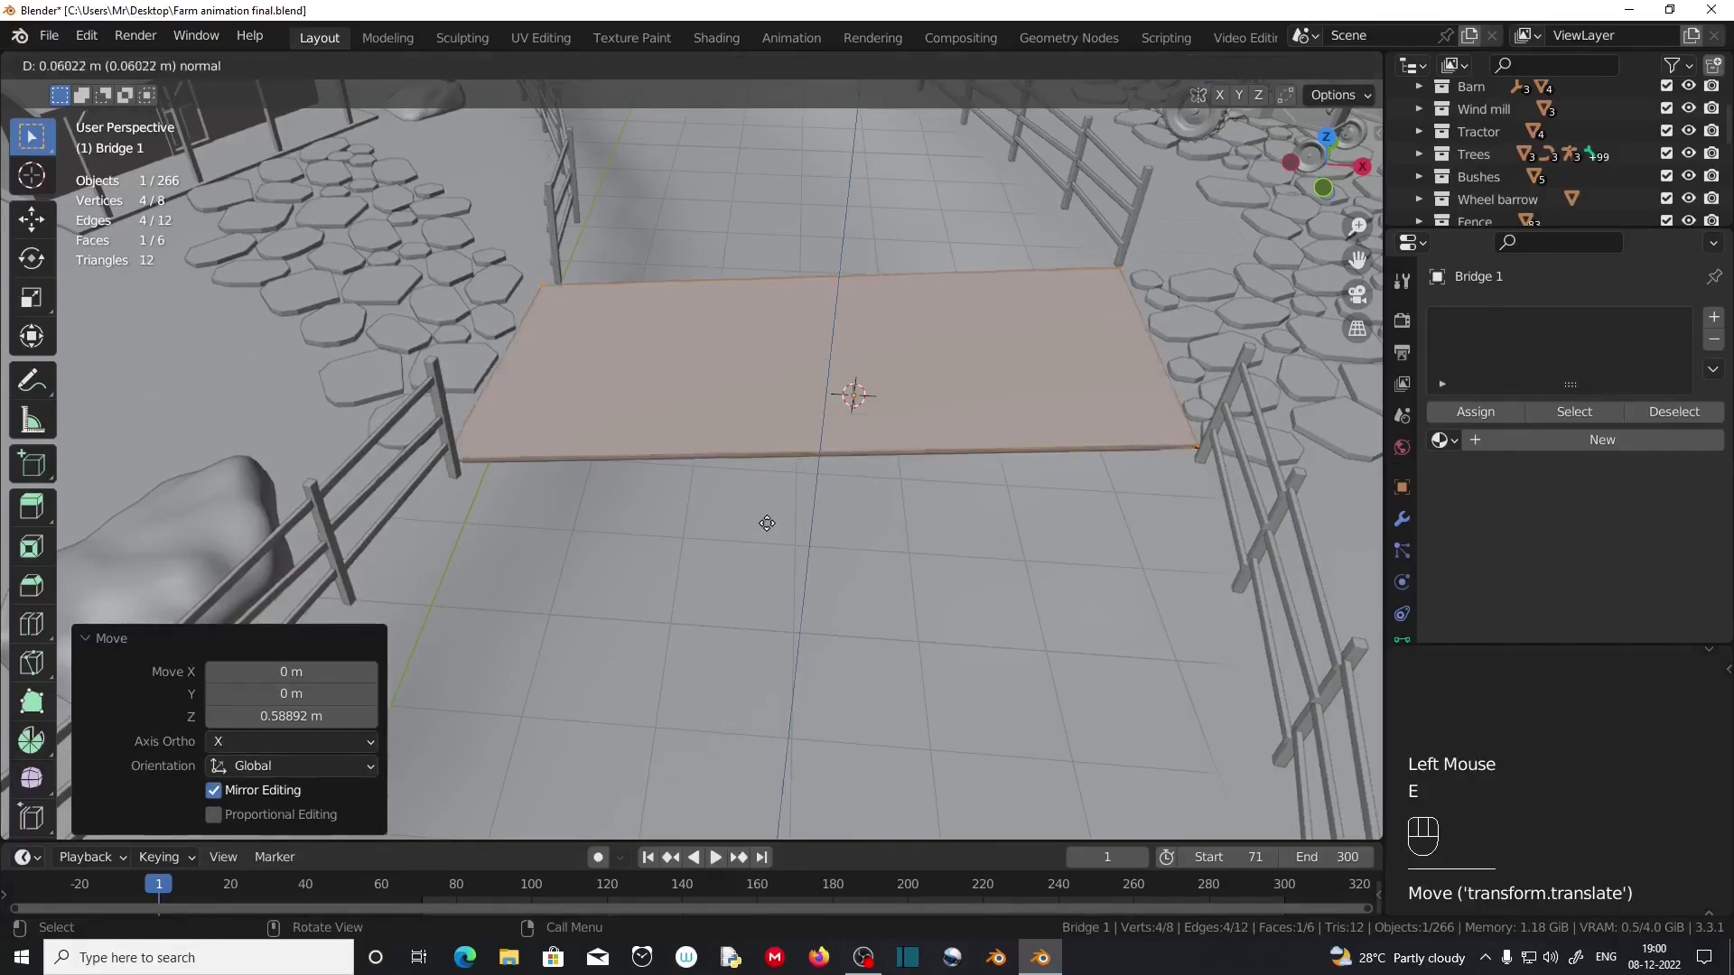
{"action": "left_click", "coordinate": [772, 511]}
{"action": "middle_click_drag", "start_coordinate": [1025, 566], "coordinate": [1077, 616]}
{"action": "middle_click_drag", "start_coordinate": [944, 553], "coordinate": [925, 561]}
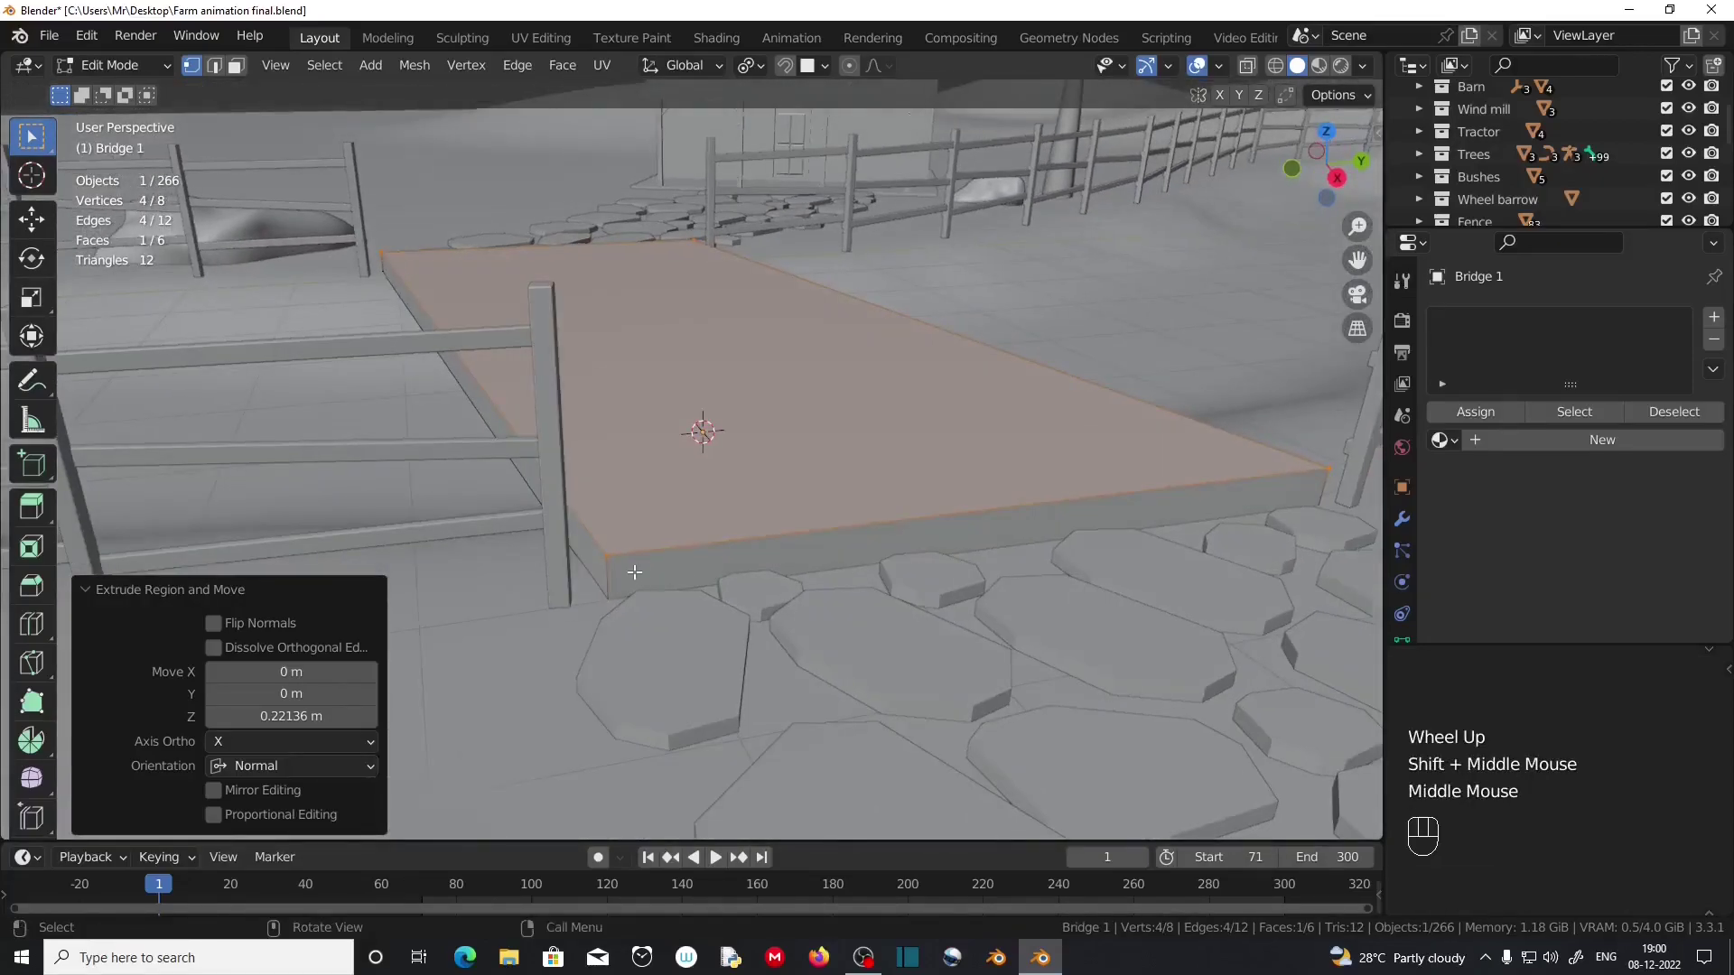
Add a Bevel modifier to Bridge 1.
{"action": "middle_click_drag", "start_coordinate": [786, 545], "coordinate": [806, 553]}
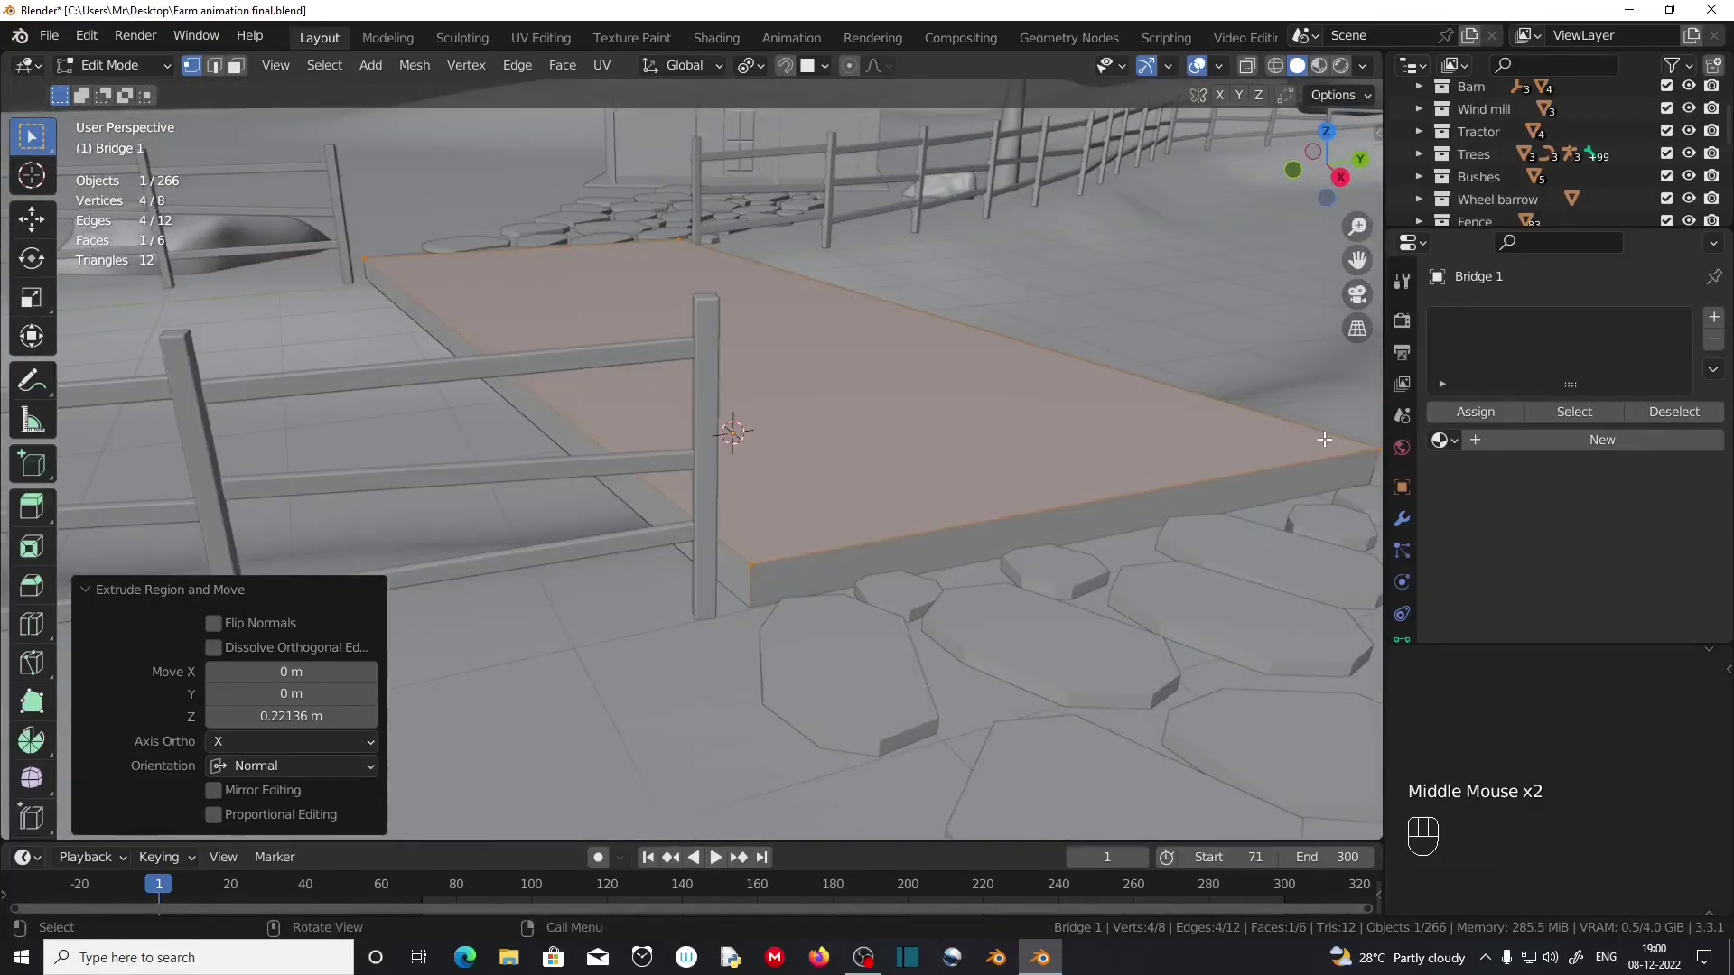
{"action": "left_click", "coordinate": [1402, 519]}
{"action": "left_click", "coordinate": [1504, 317]}
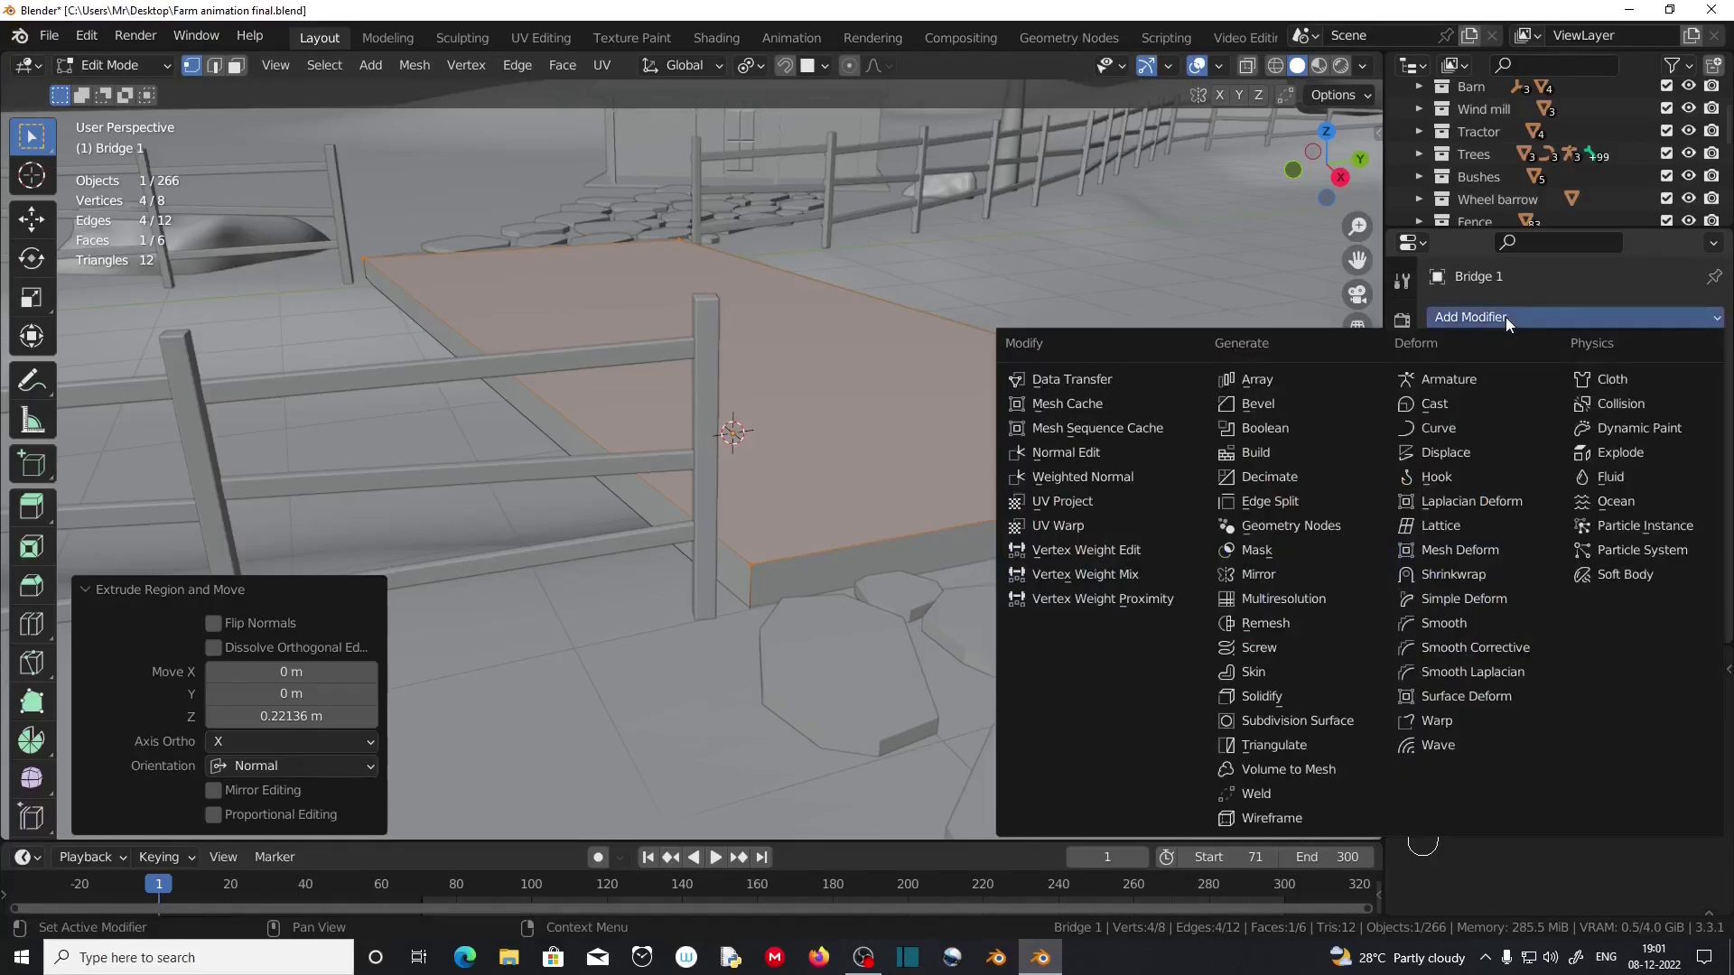
{"action": "left_click", "coordinate": [1302, 399]}
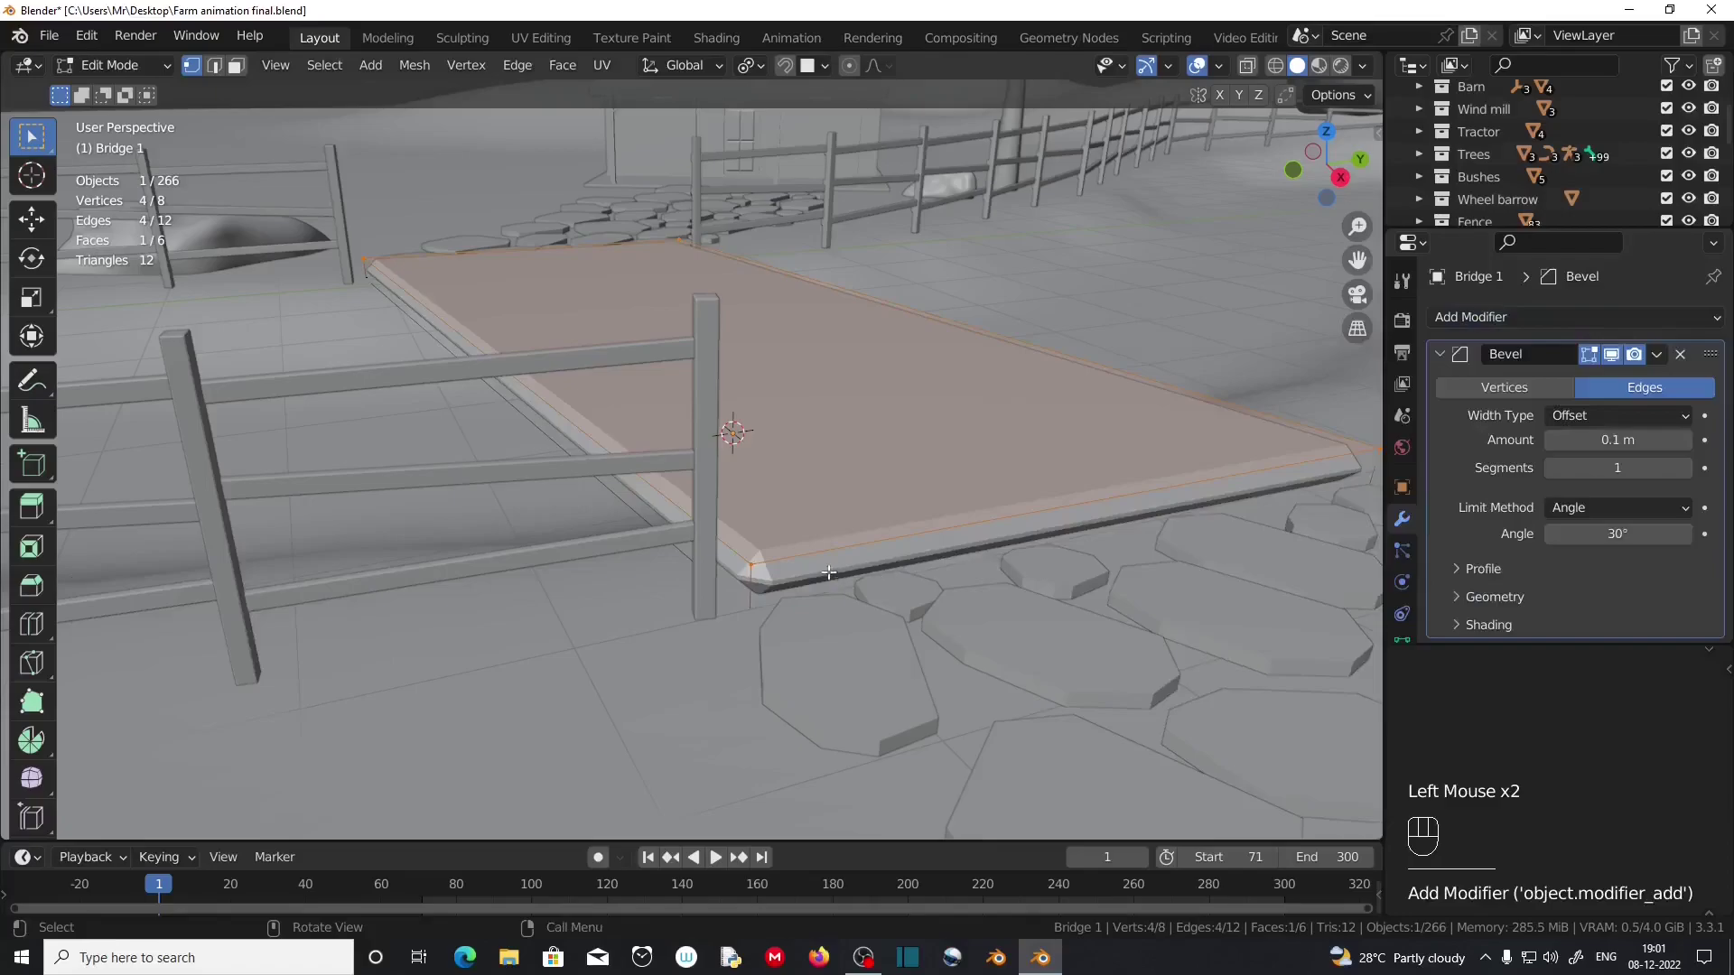
Set Bridge 1's Bevel modifier to an amount of 0.04 m with 3 segments.
{"action": "middle_click_drag", "start_coordinate": [977, 580], "coordinate": [962, 557]}
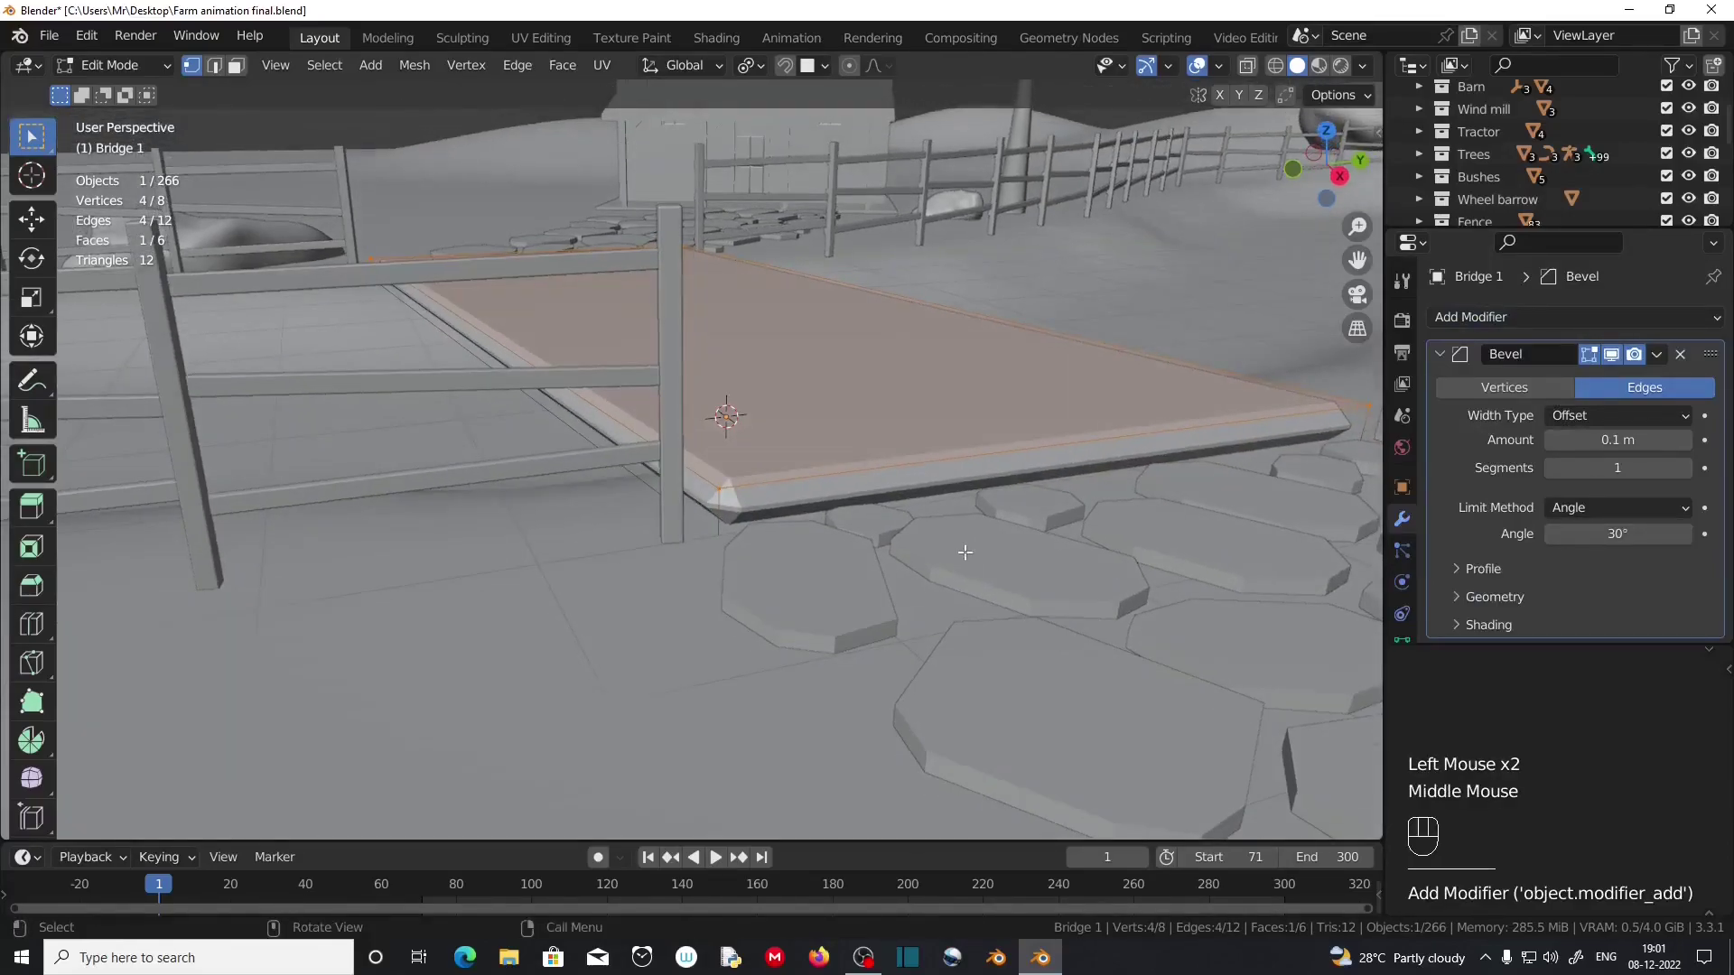
{"action": "left_click", "coordinate": [1613, 441]}
{"action": "type", "text": ".02"}
{"action": "left_click", "coordinate": [1660, 471]}
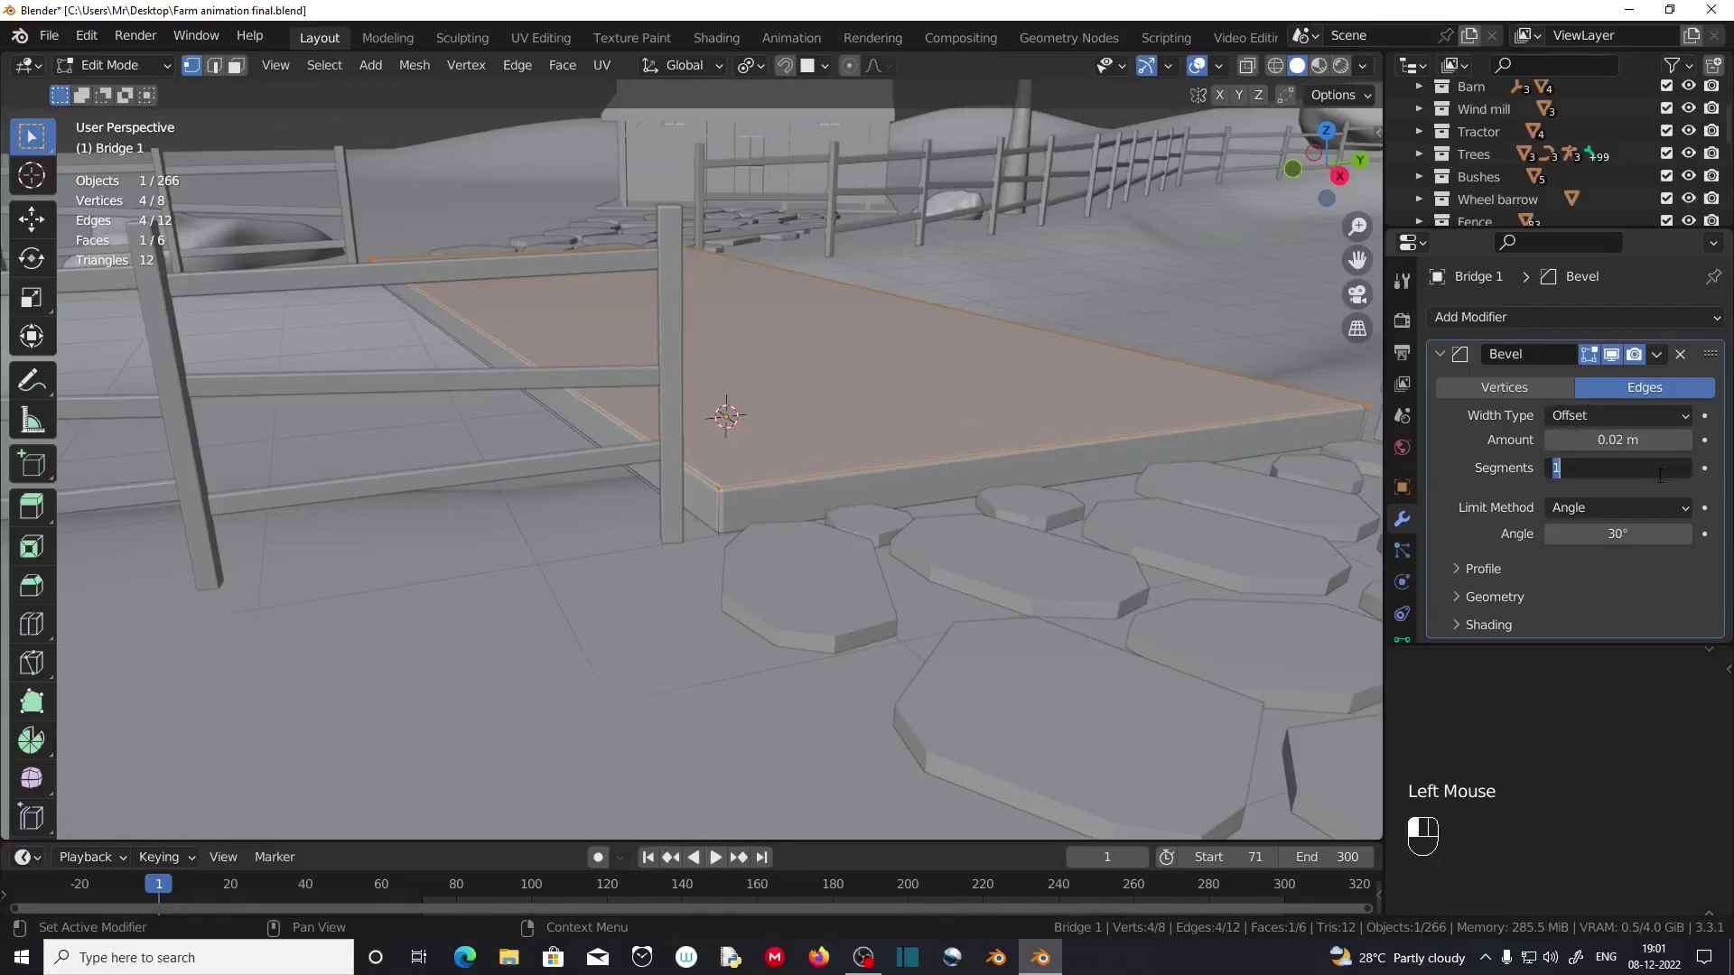
{"action": "type", "text": "3"}
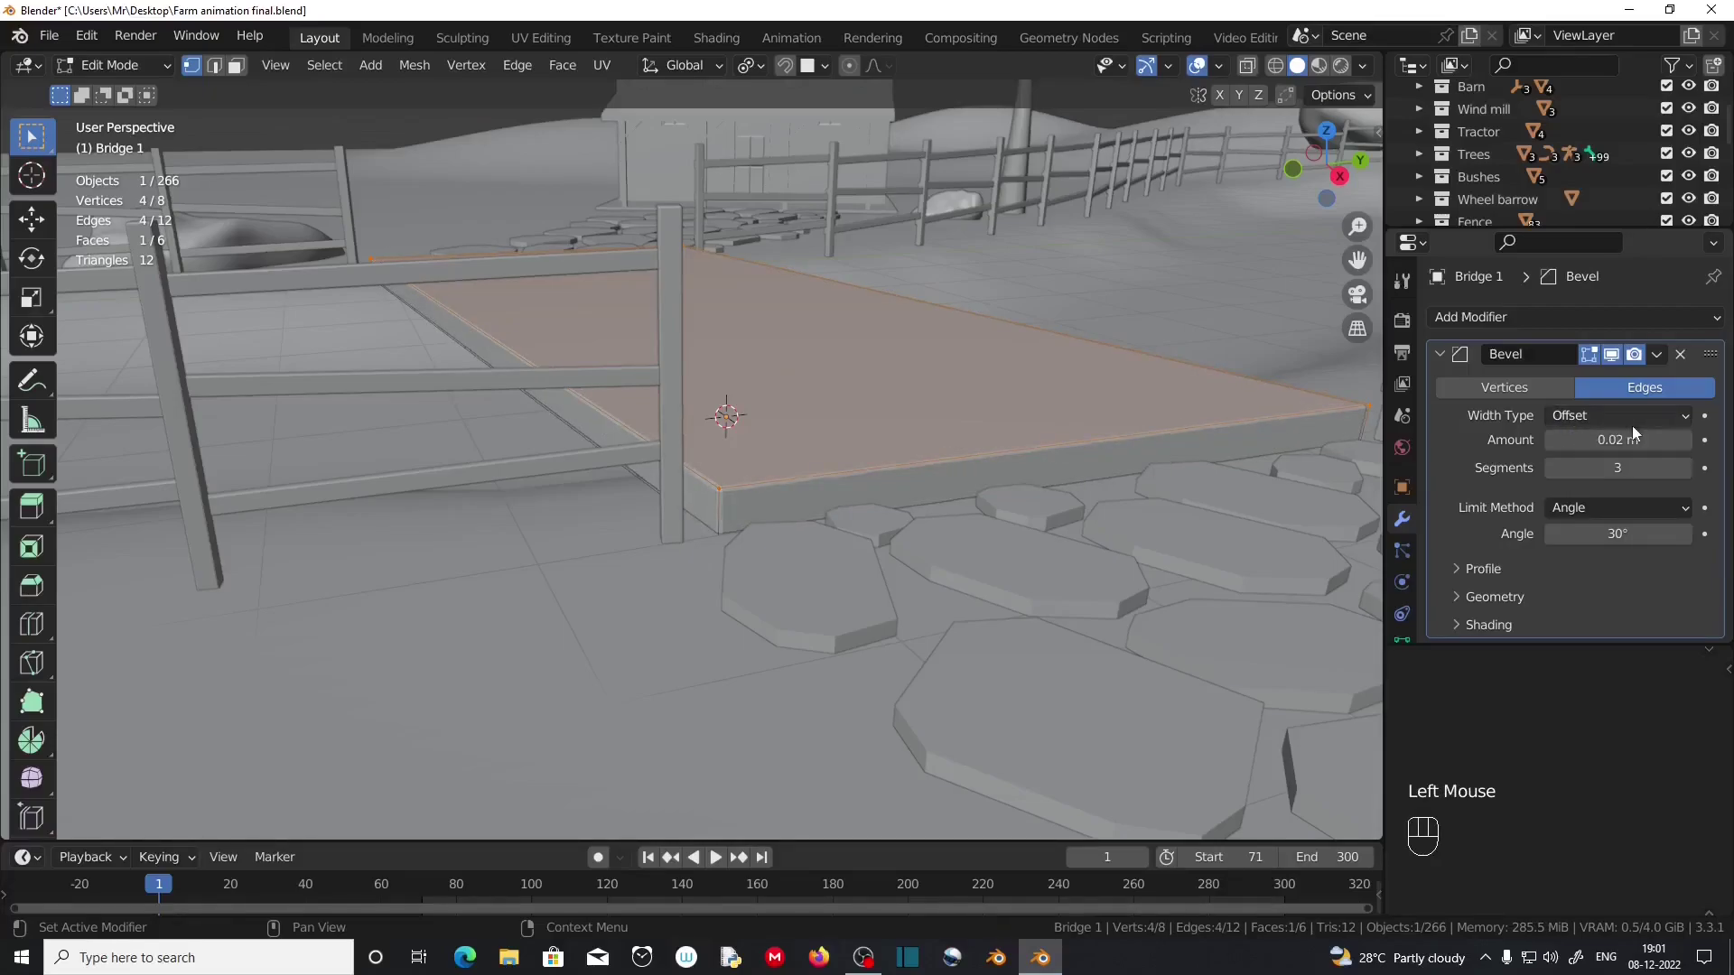
{"action": "left_click", "coordinate": [1632, 439]}
{"action": "key", "text": "BackSpace"}
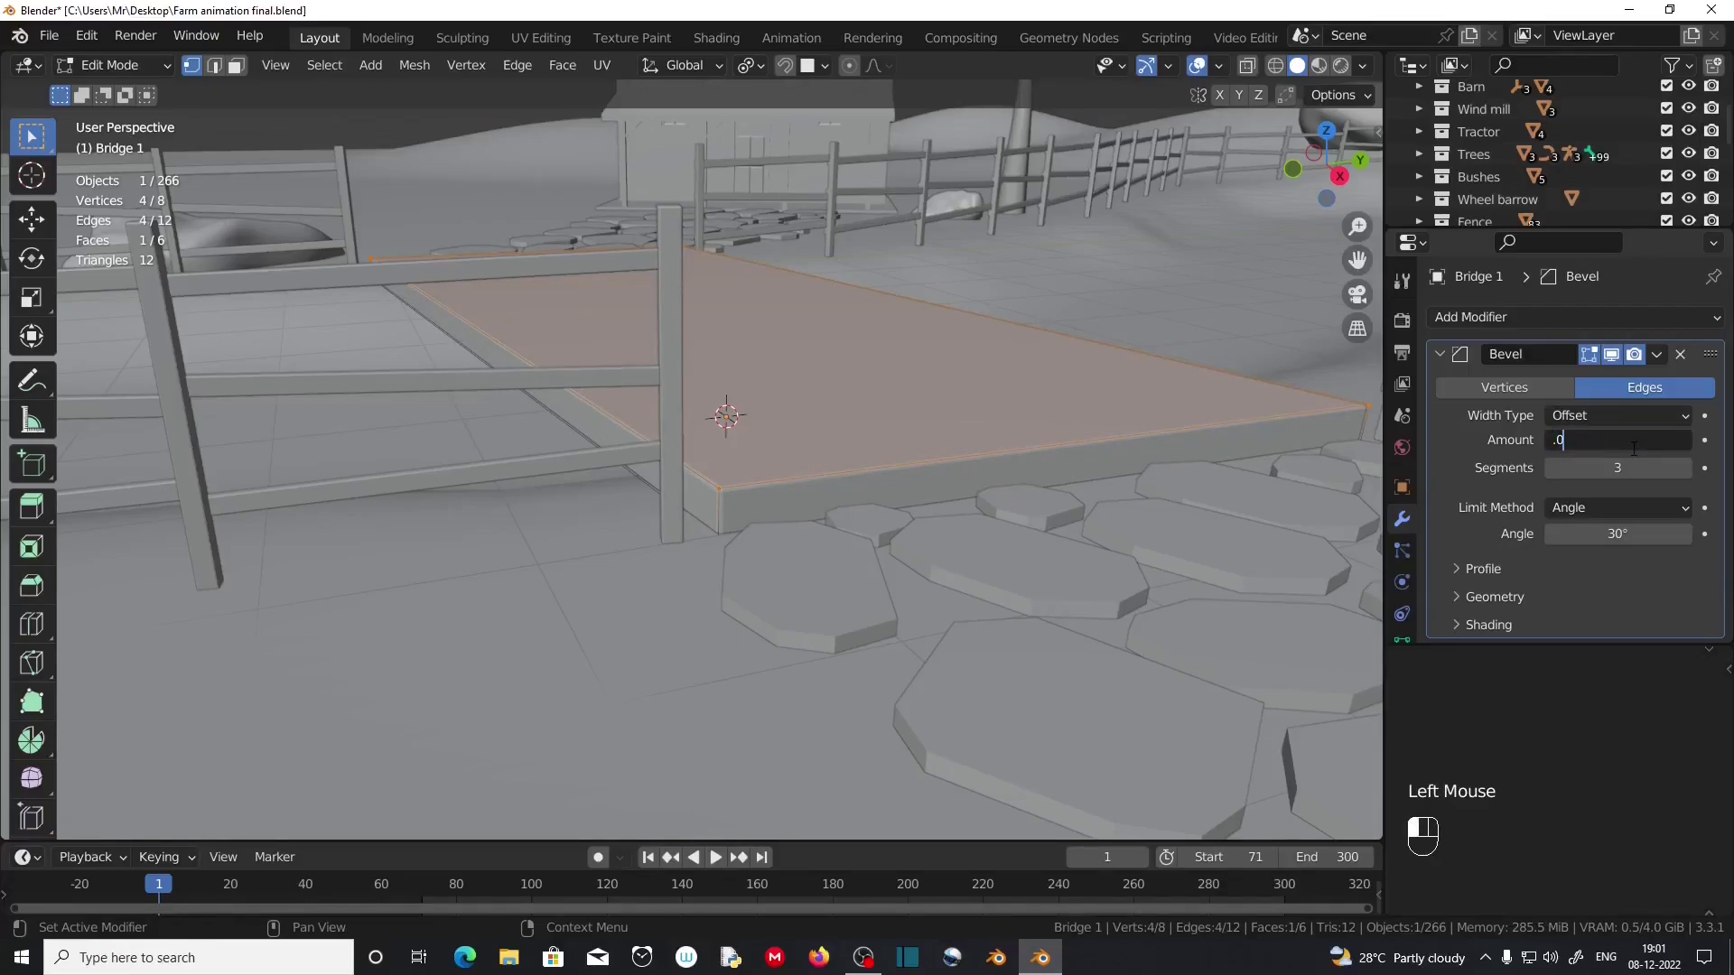
{"action": "key", "text": "Return"}
Lower all of Bridge 1's geometry about 0.06 m along Z, fine-tune its height against the paving stones, and return to Object Mode.
{"action": "scroll", "coordinate": [1070, 498], "scroll_direction": "up", "scroll_amount": 2}
{"action": "middle_click_drag", "start_coordinate": [935, 531], "coordinate": [840, 451]}
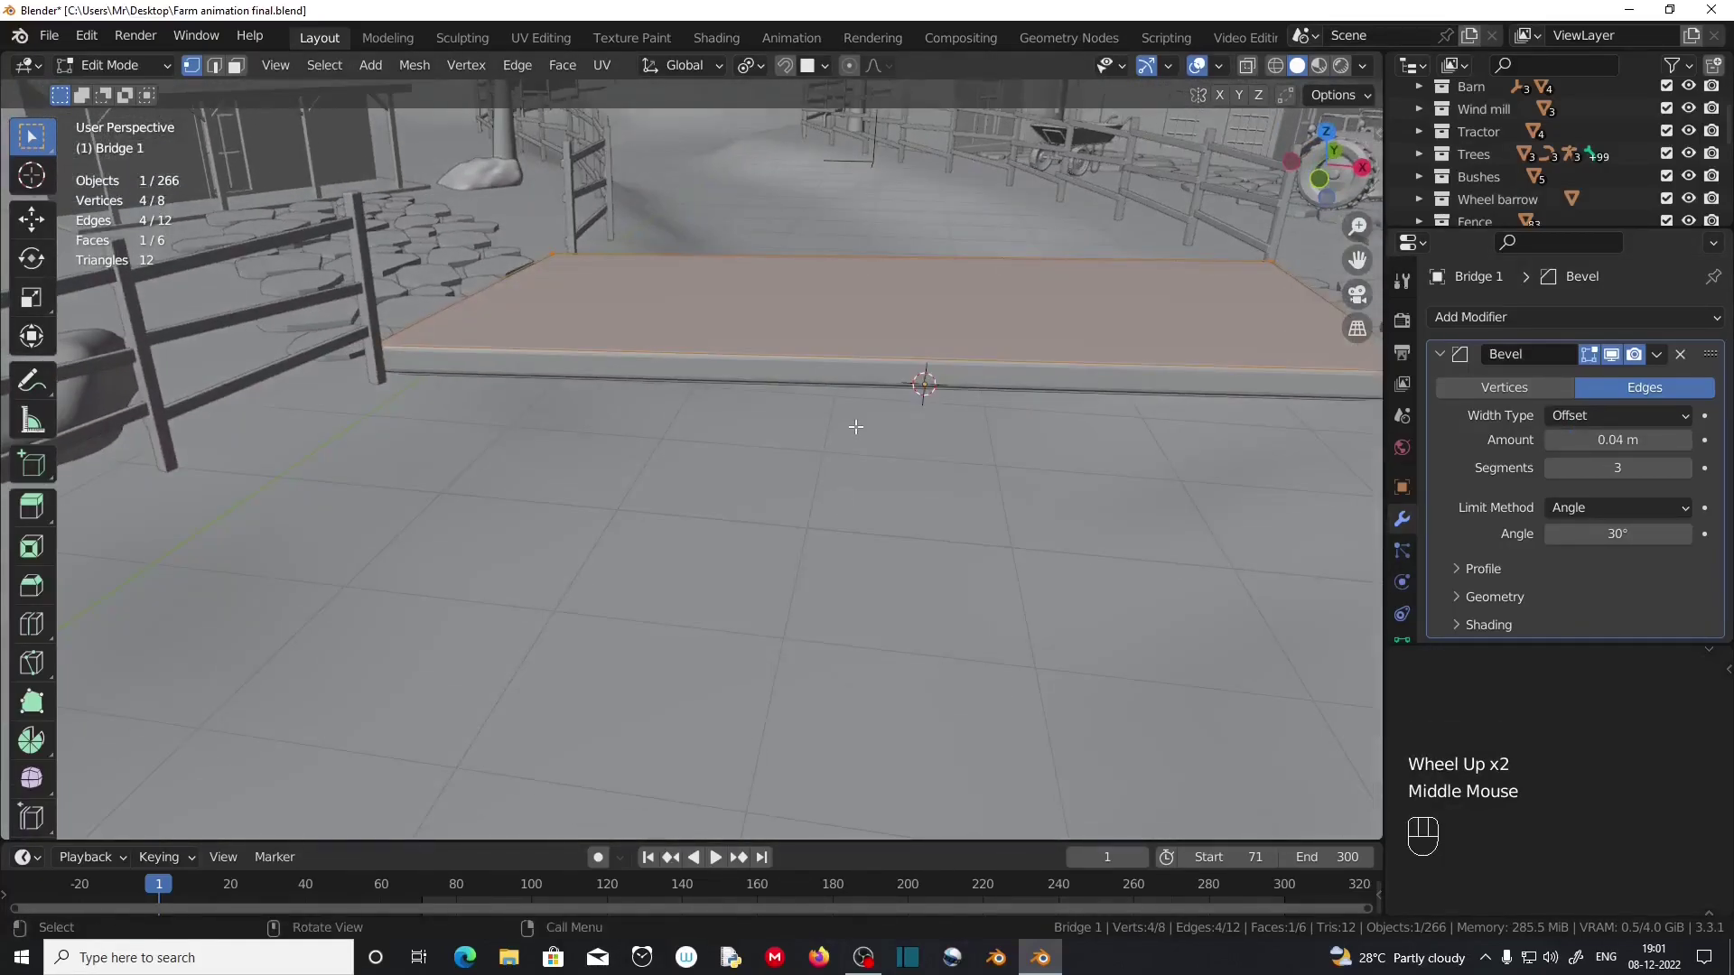
{"action": "key", "text": "a"}
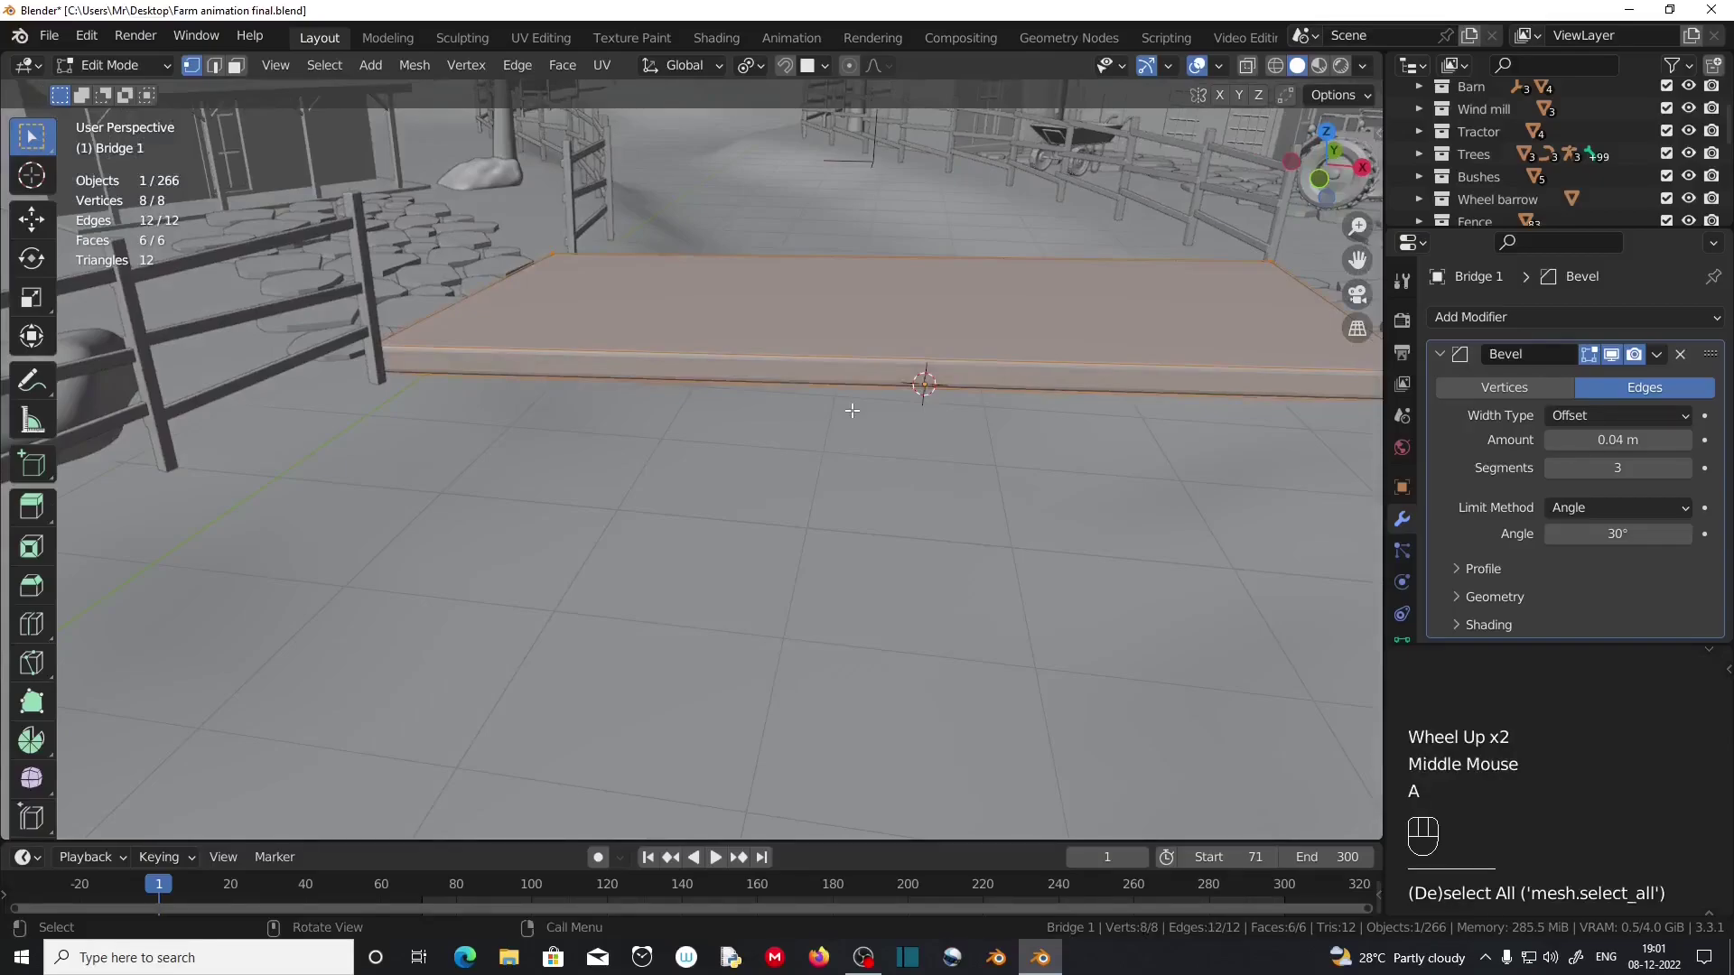
{"action": "key", "text": "g"}
{"action": "key", "text": "z"}
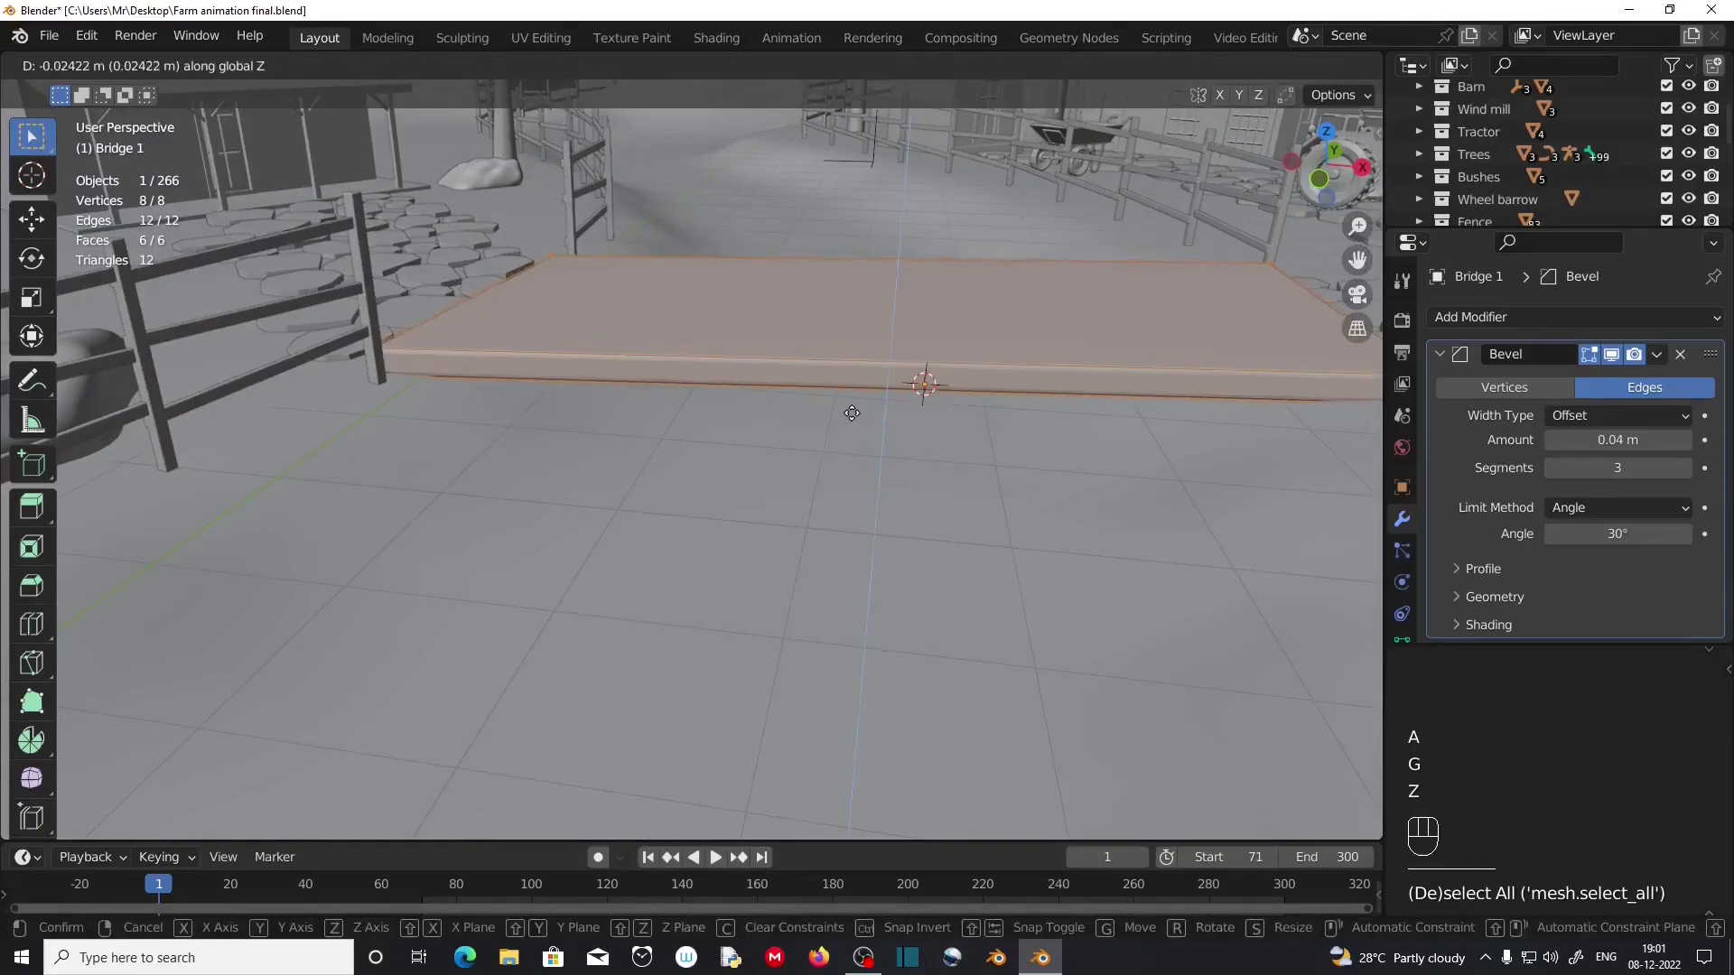
{"action": "left_click", "coordinate": [853, 420]}
{"action": "middle_click_drag", "start_coordinate": [854, 420], "coordinate": [758, 449]}
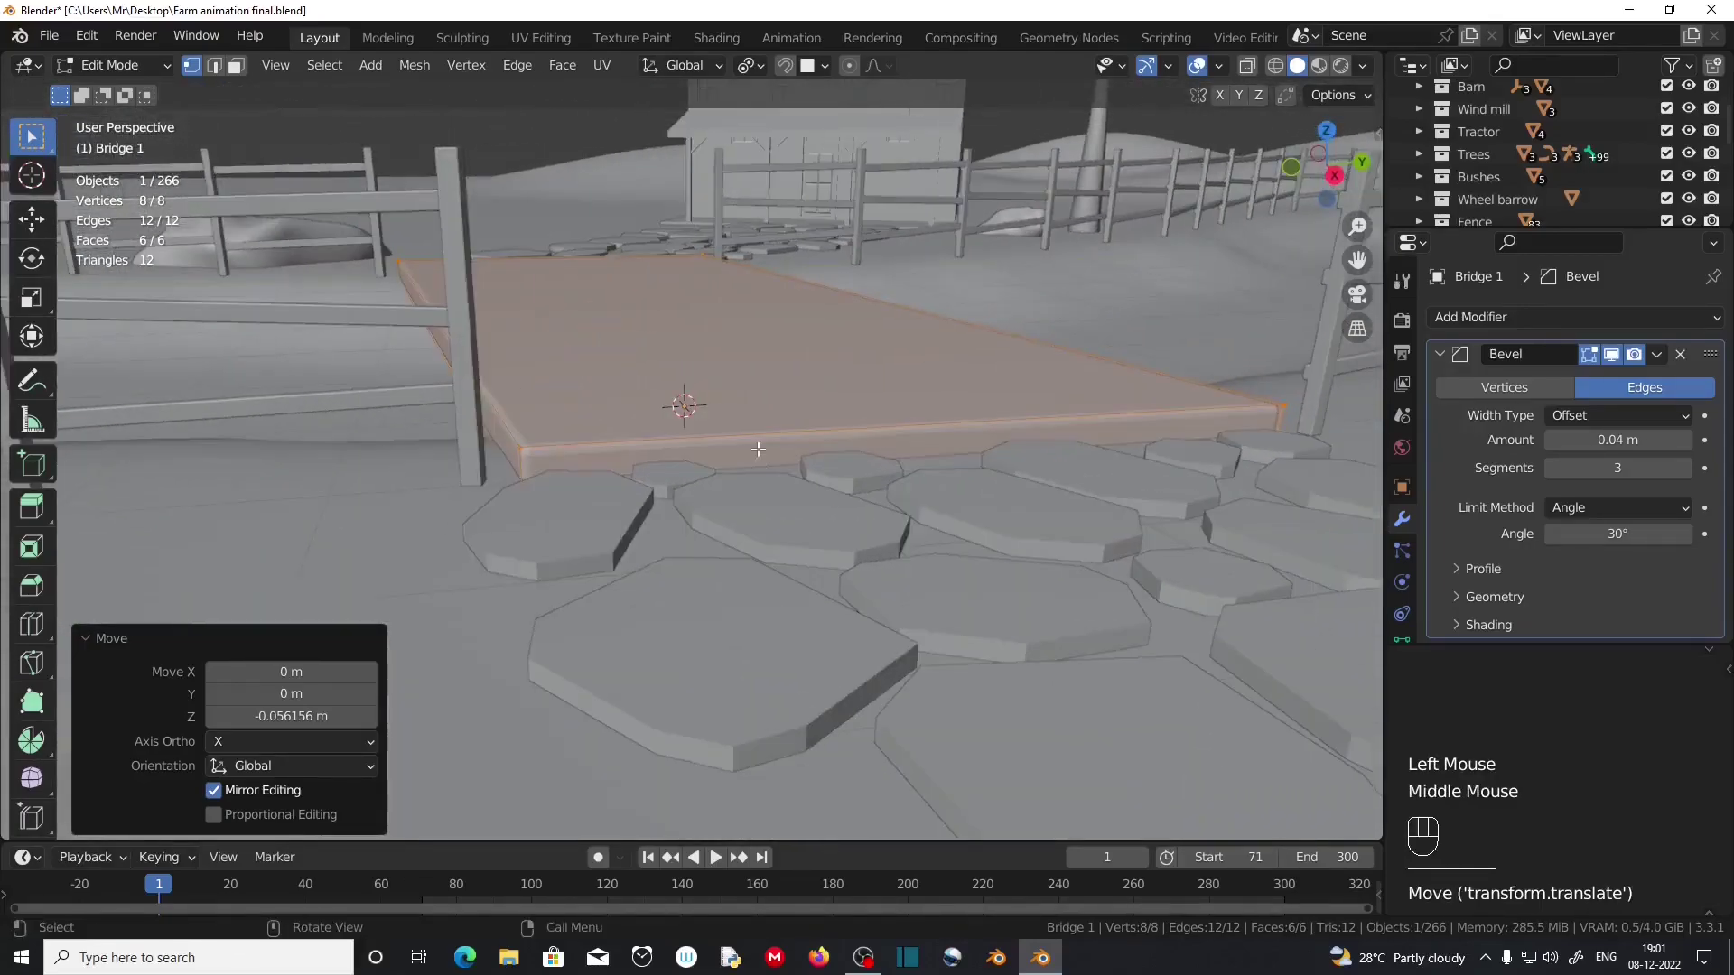
{"action": "key", "text": "g"}
{"action": "key", "text": "z"}
{"action": "left_click", "coordinate": [759, 454]}
{"action": "middle_click_drag", "start_coordinate": [758, 455], "coordinate": [804, 490]}
{"action": "scroll", "coordinate": [918, 539], "scroll_direction": "down", "scroll_amount": 1}
{"action": "key", "text": "Tab"}
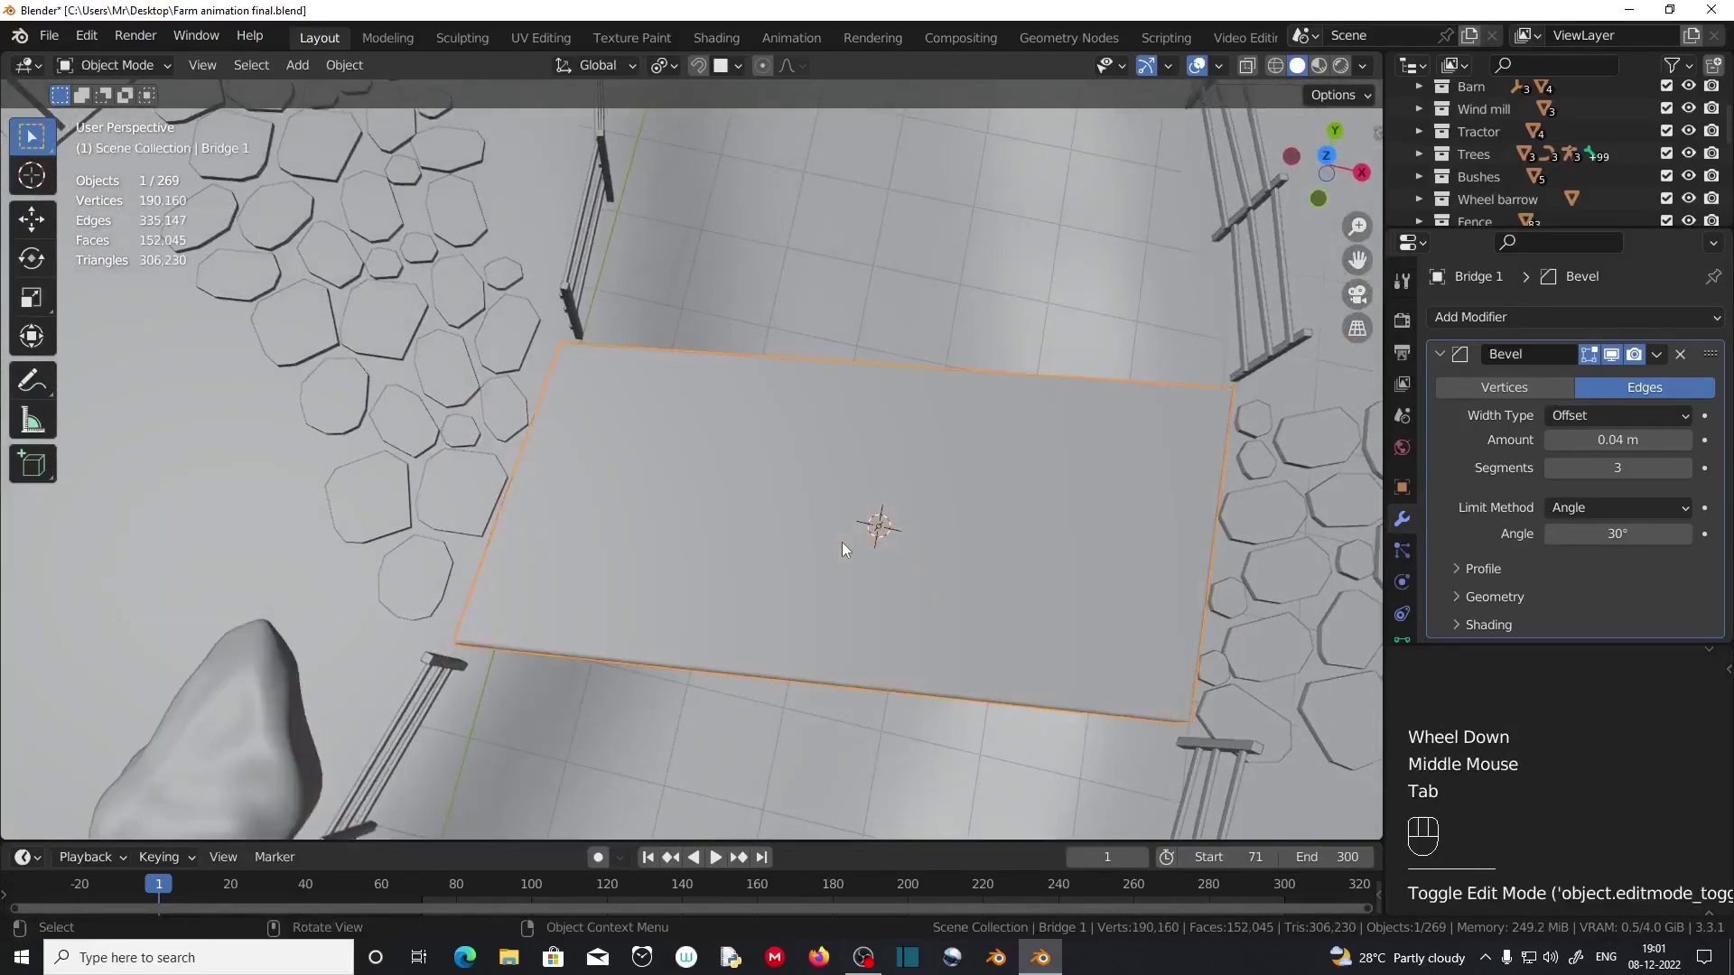
Inspect the bridge among the fences and stones in Material Preview, return to Solid shading, and check its dimensions.
{"action": "scroll", "coordinate": [842, 542], "scroll_direction": "down", "scroll_amount": 2}
{"action": "middle_click_drag", "start_coordinate": [831, 574], "coordinate": [867, 488]}
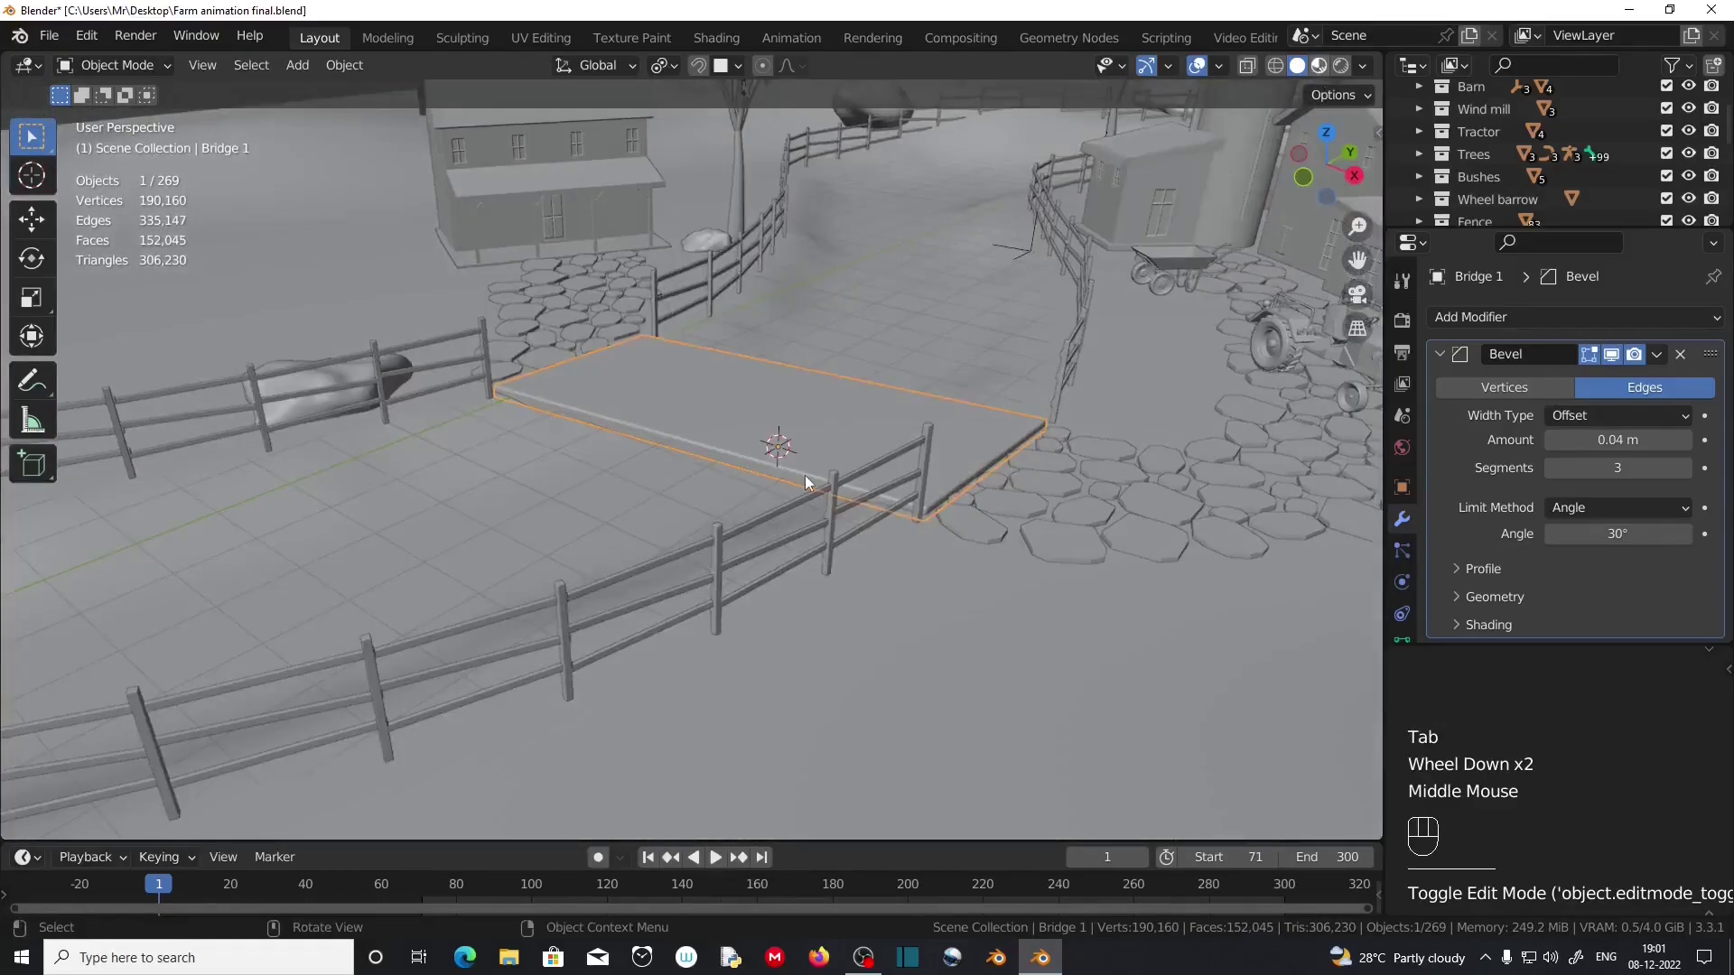
{"action": "left_click", "coordinate": [1318, 66]}
{"action": "scroll", "coordinate": [798, 488], "scroll_direction": "up", "scroll_amount": 2}
{"action": "middle_click_drag", "start_coordinate": [765, 492], "coordinate": [801, 568]}
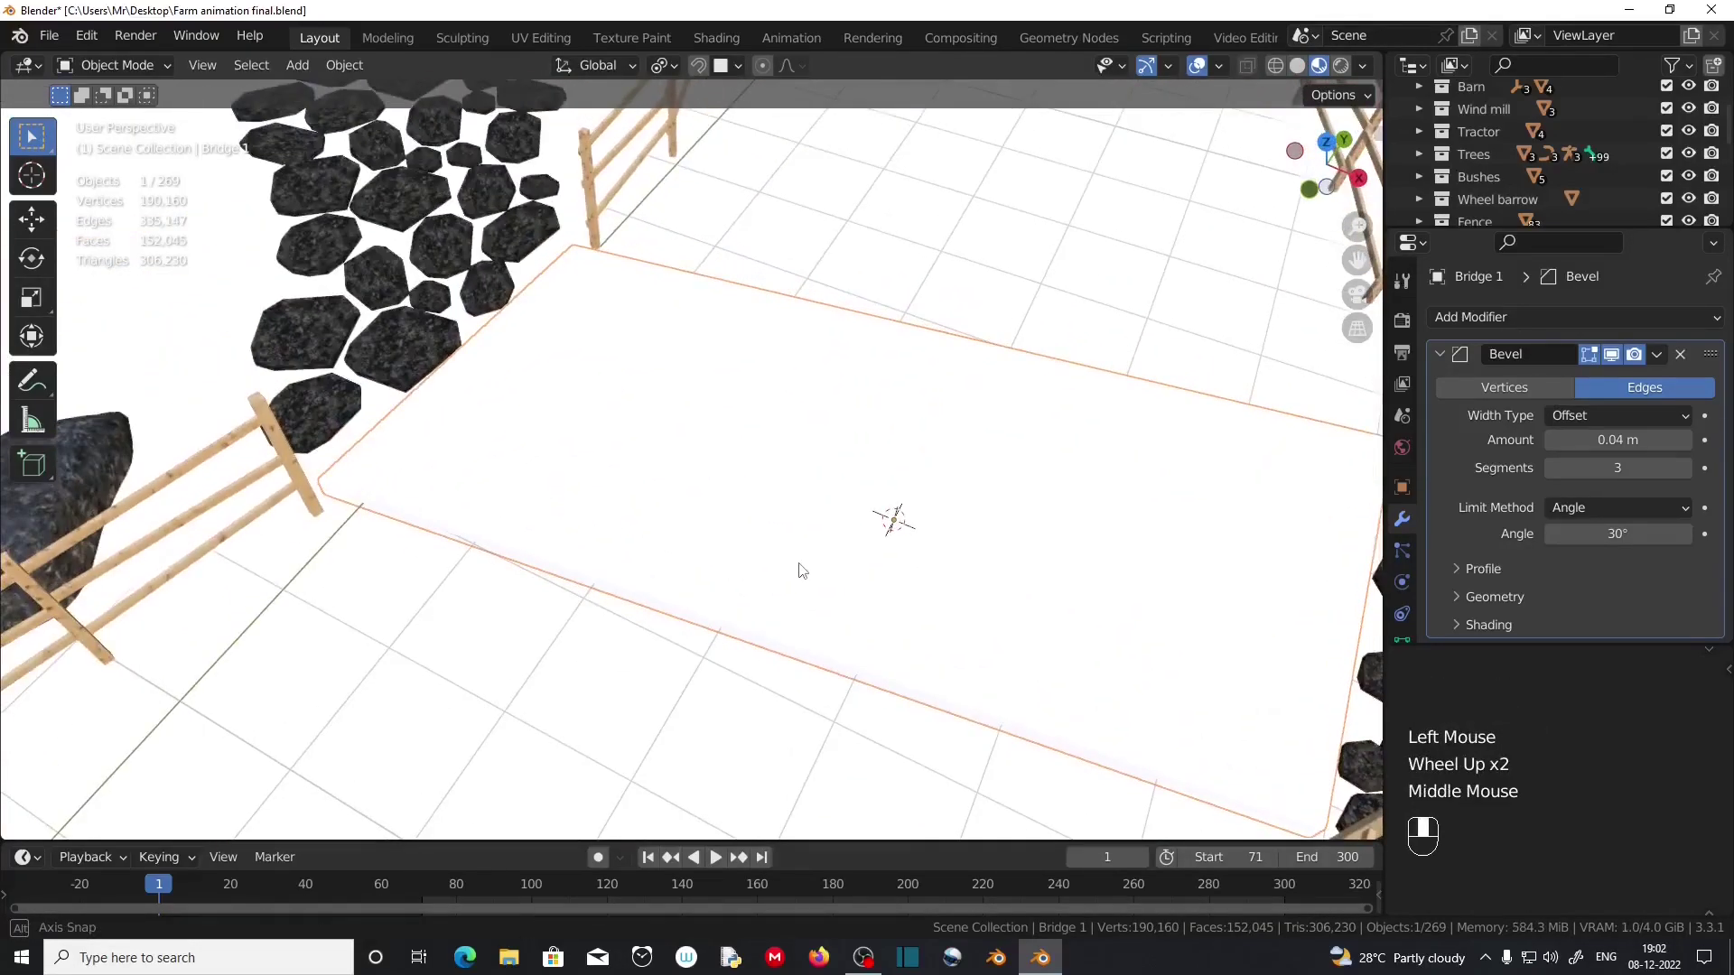
{"action": "scroll", "coordinate": [985, 401], "scroll_direction": "down", "scroll_amount": 1}
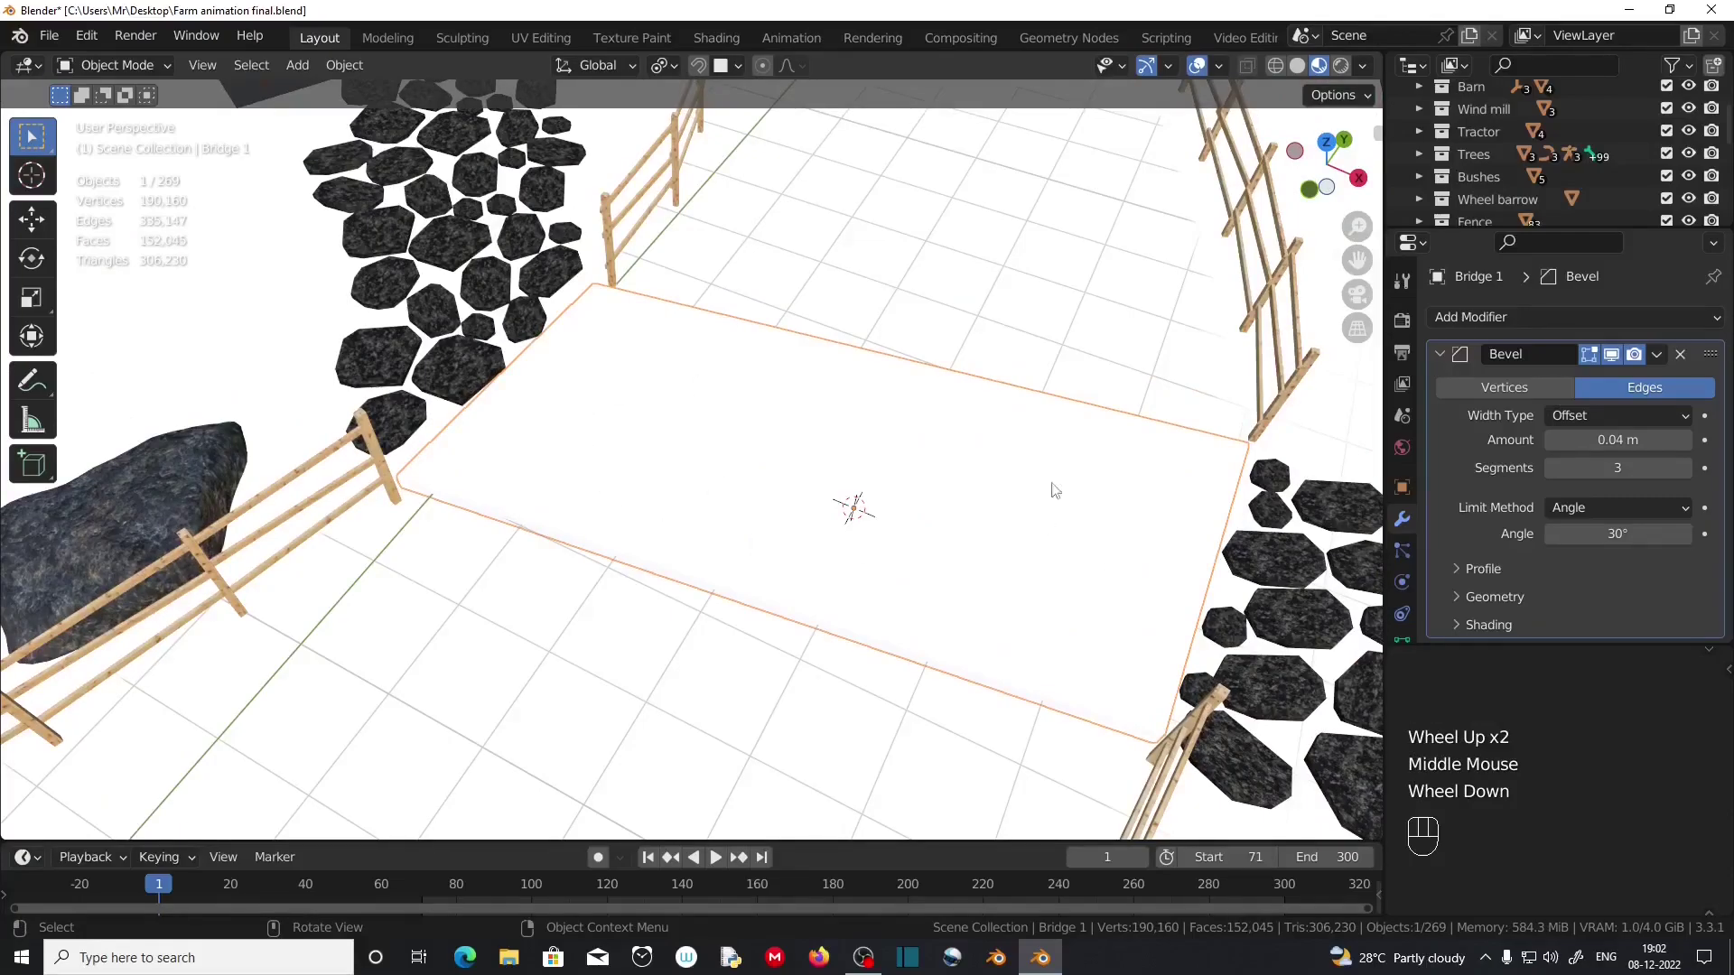
{"action": "left_click", "coordinate": [1297, 66]}
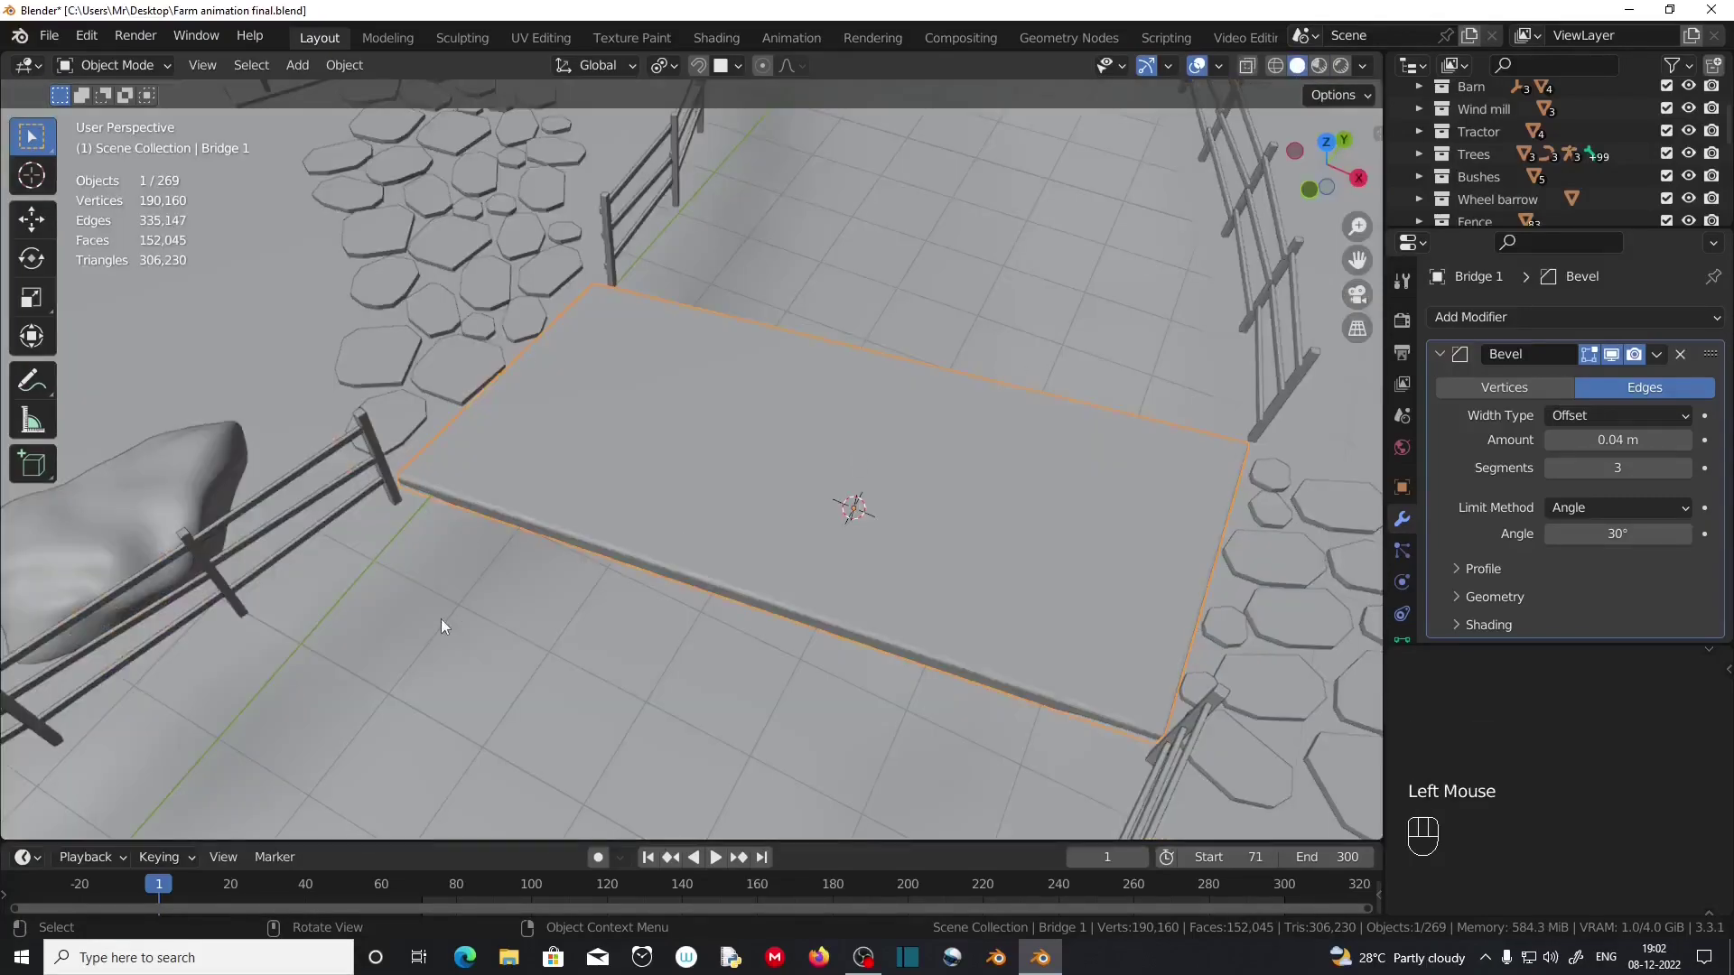
{"action": "key", "text": "n"}
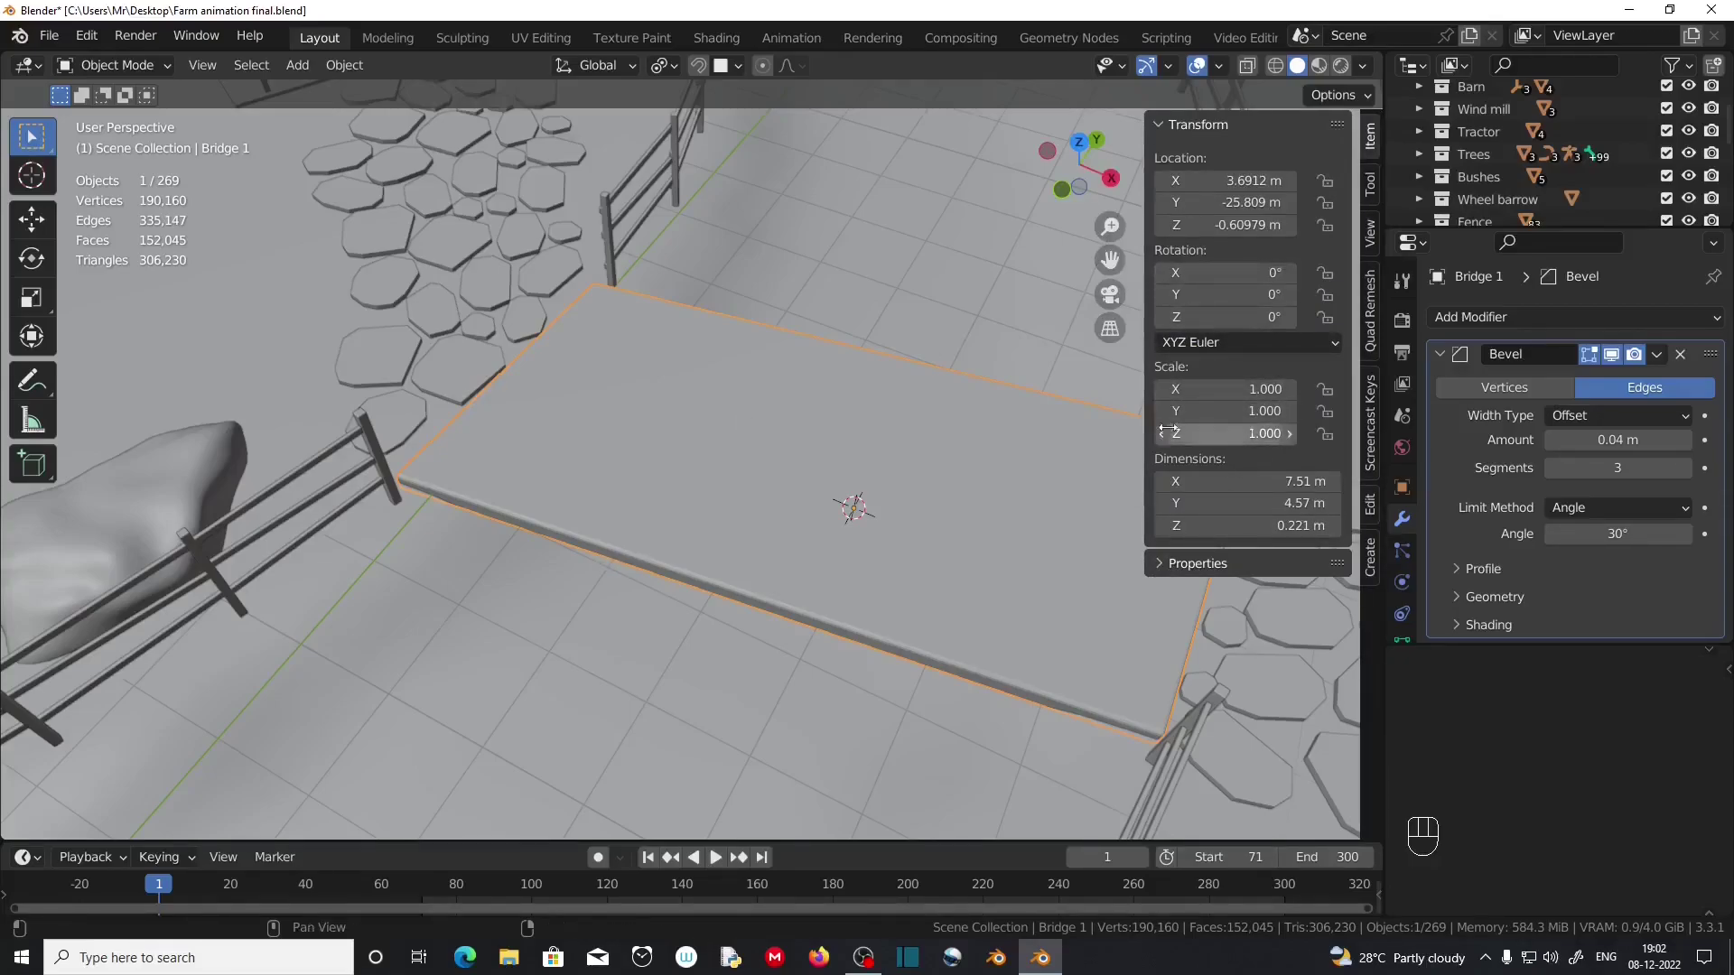
{"action": "key", "text": "n"}
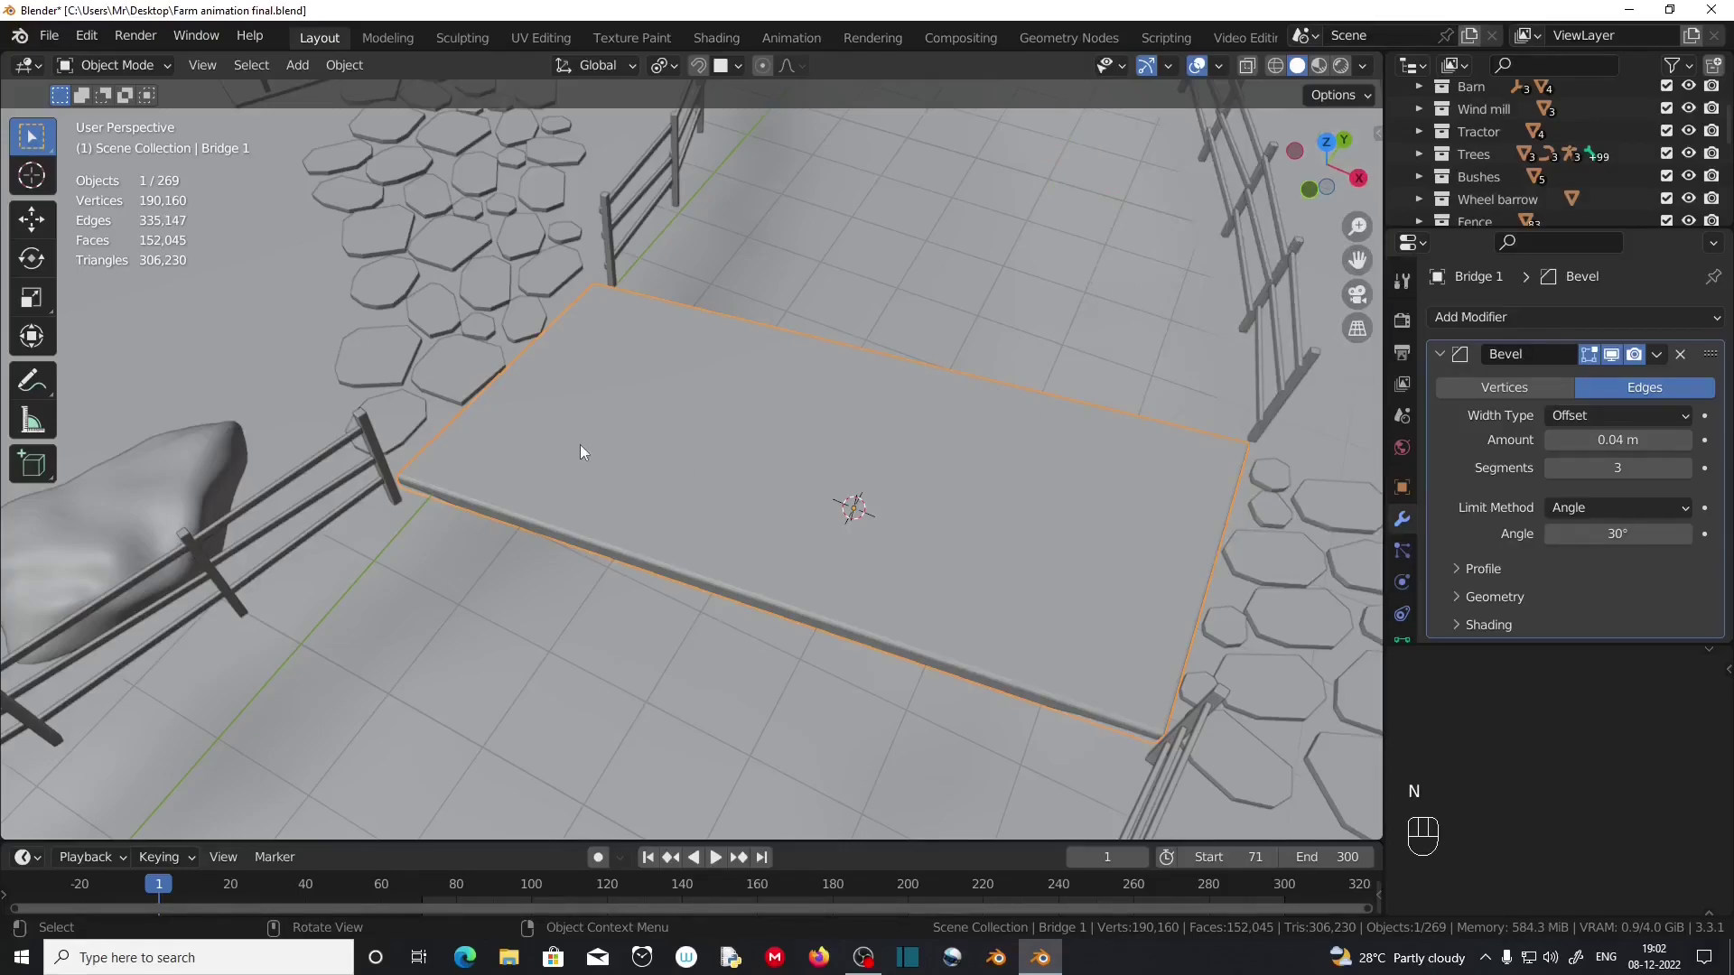
Switch to Firefox, open textures.com and search its library for "wood".
{"action": "left_click", "coordinate": [817, 959]}
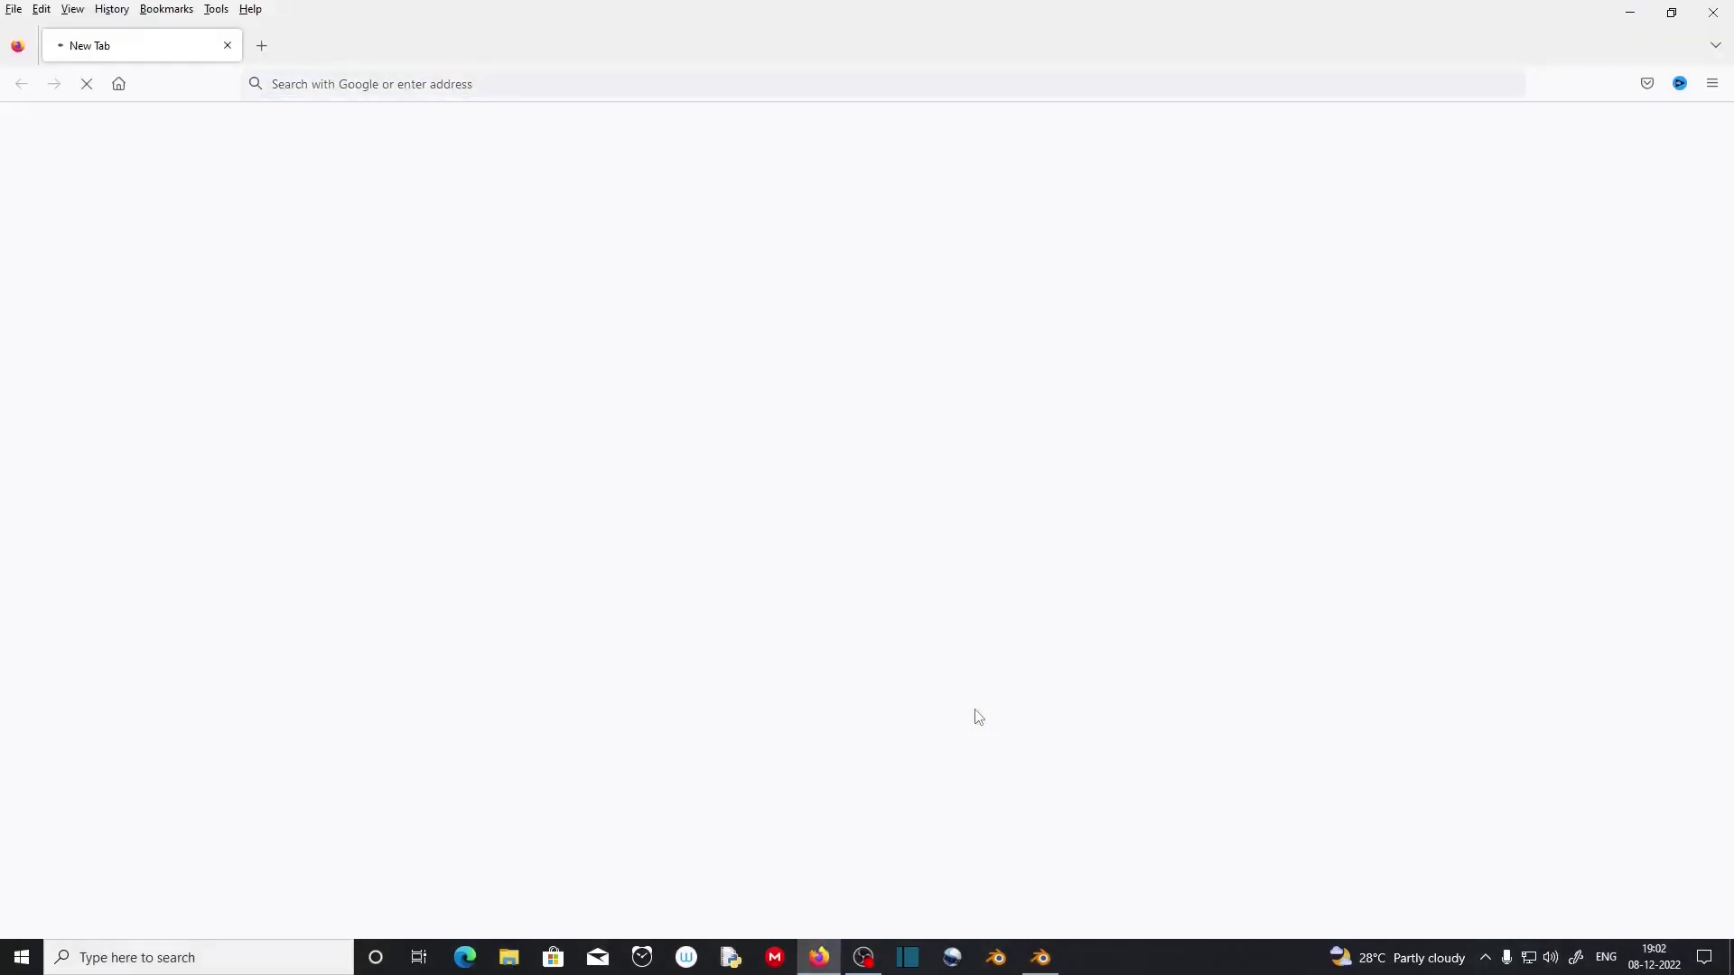
{"action": "type", "text": "textures.com"}
{"action": "key", "text": "Return"}
{"action": "left_click", "coordinate": [774, 231]}
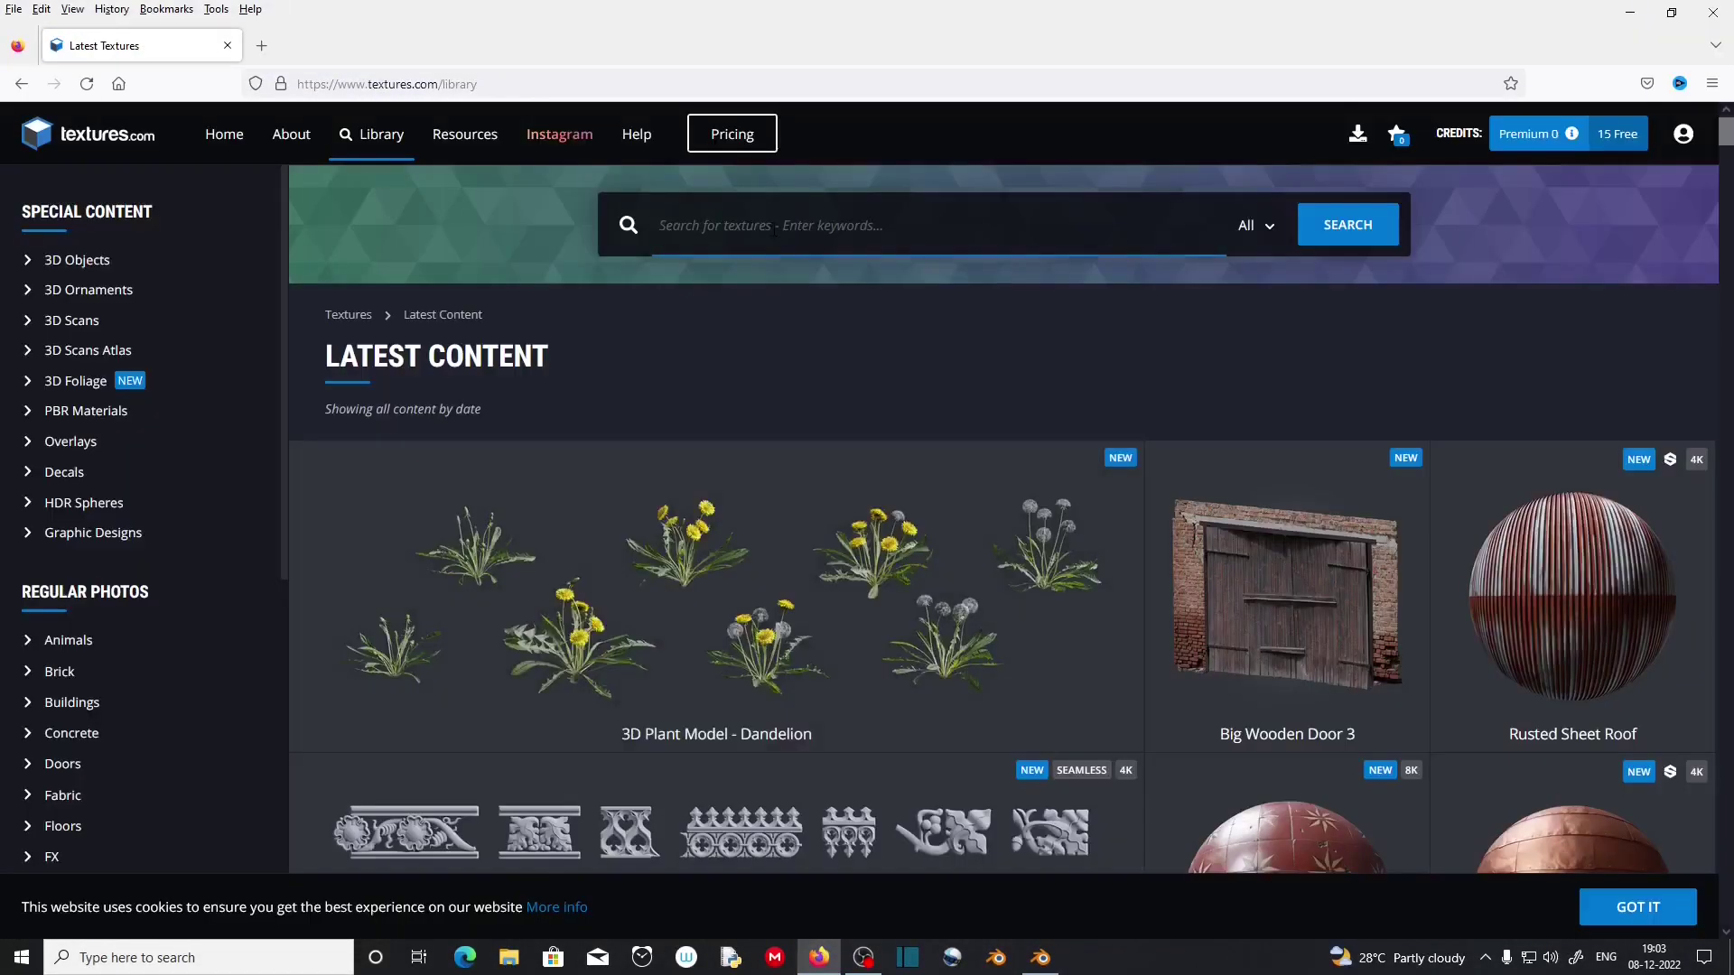
{"action": "type", "text": "wood"}
{"action": "key", "text": "Return"}
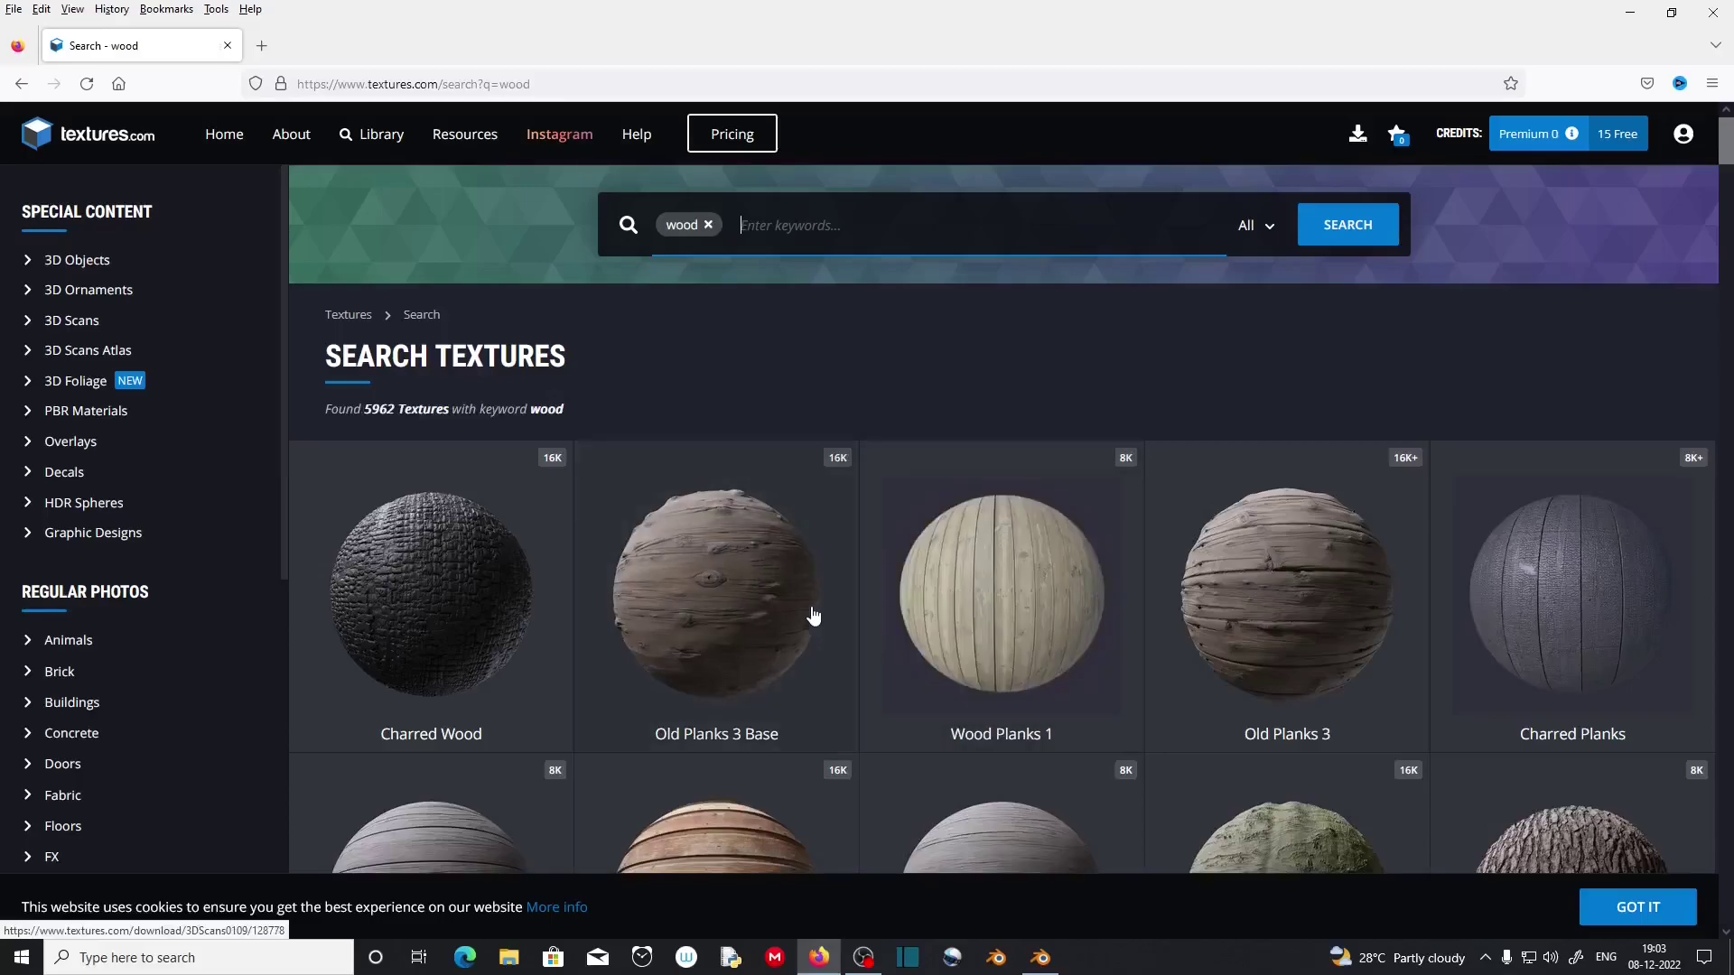
Open the Old Log 4 texture from the search results and examine its preview and flat maps.
{"action": "scroll", "coordinate": [813, 614], "scroll_direction": "down", "scroll_amount": 2}
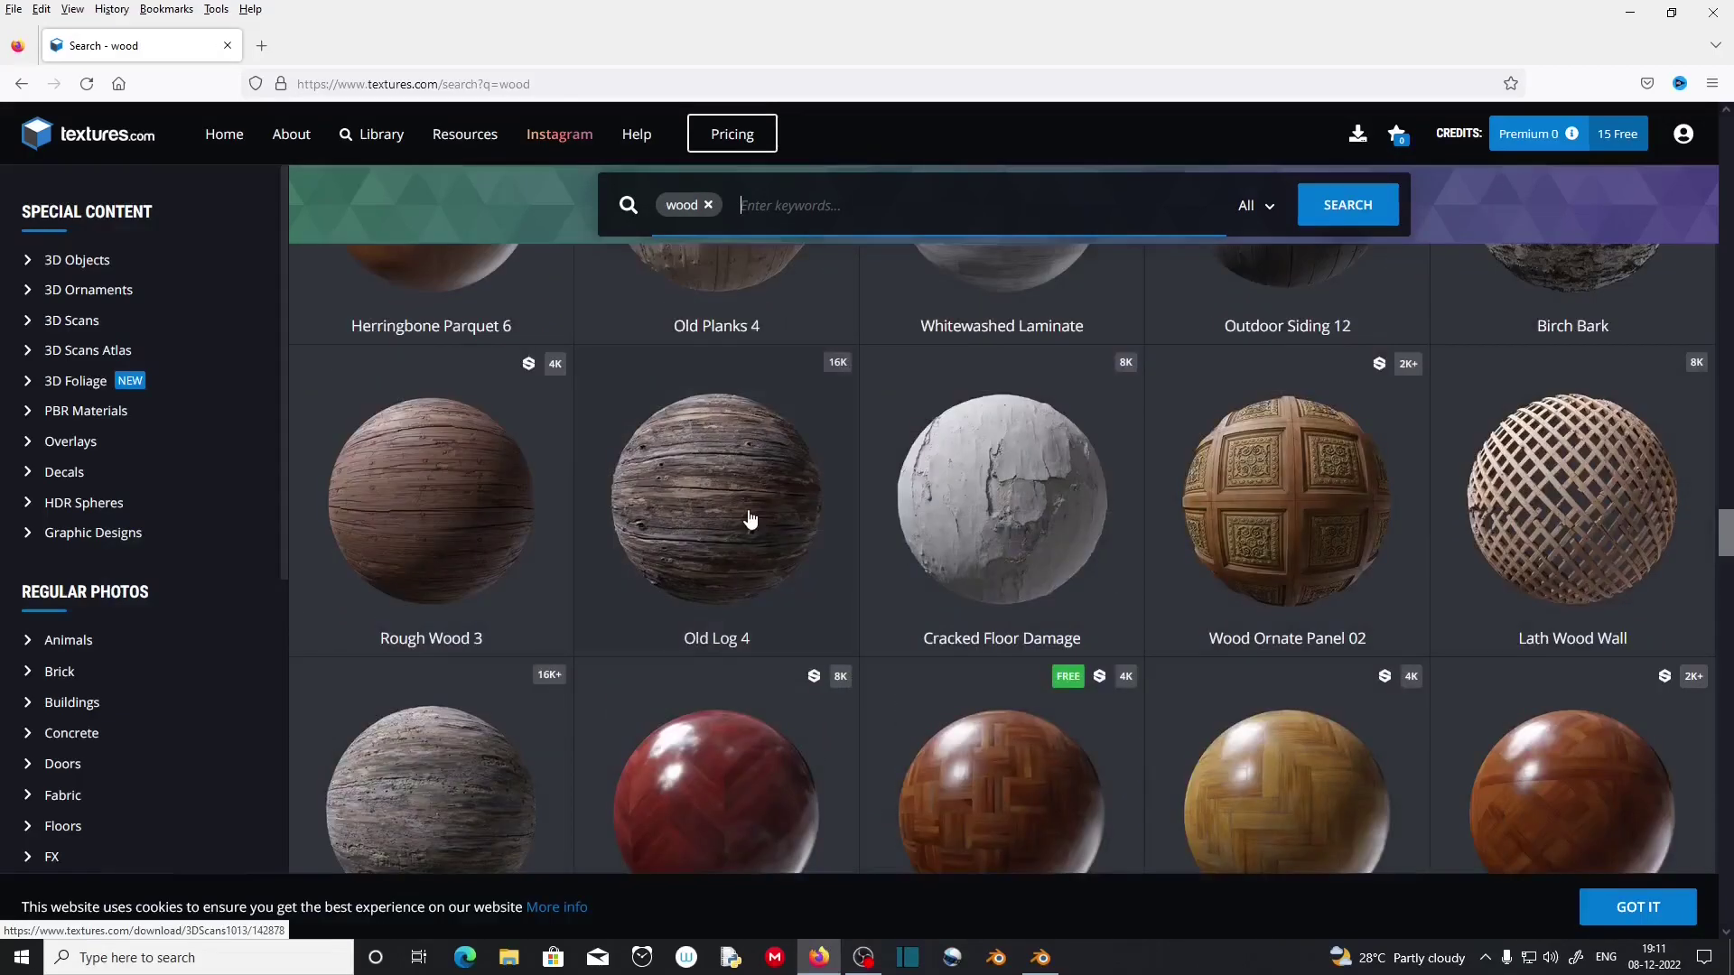
{"action": "left_click", "coordinate": [840, 540]}
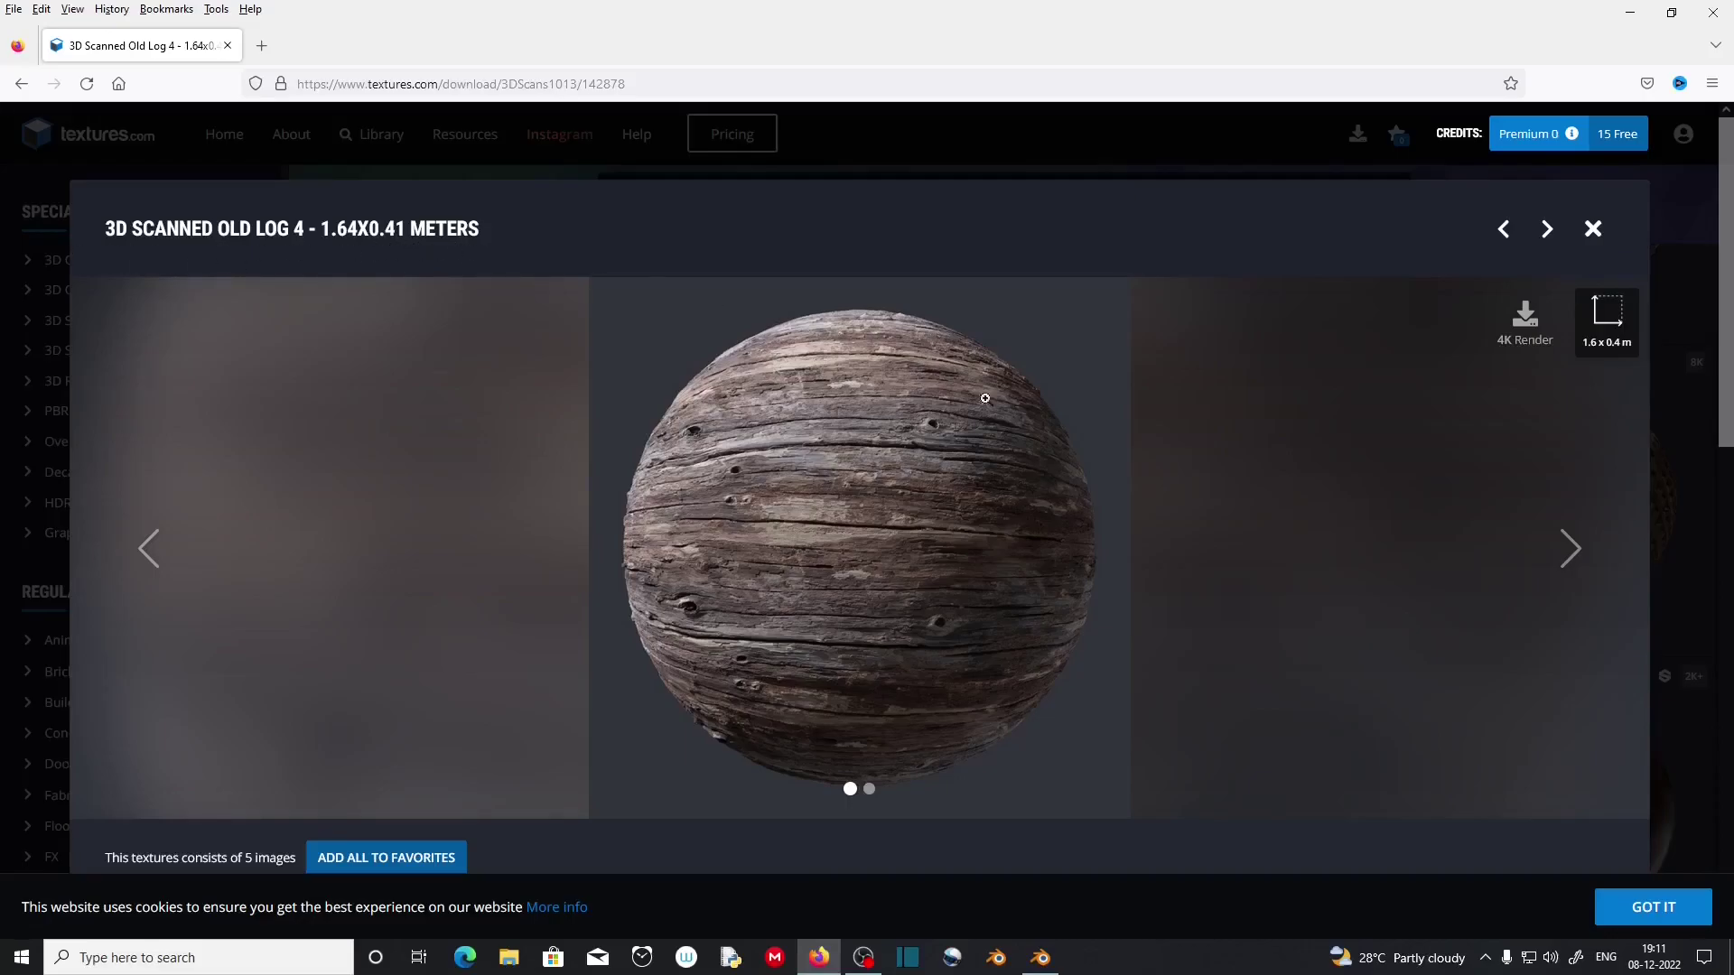
{"action": "scroll", "coordinate": [1012, 446], "scroll_direction": "down", "scroll_amount": 4}
{"action": "scroll", "coordinate": [1012, 452], "scroll_direction": "up", "scroll_amount": 3}
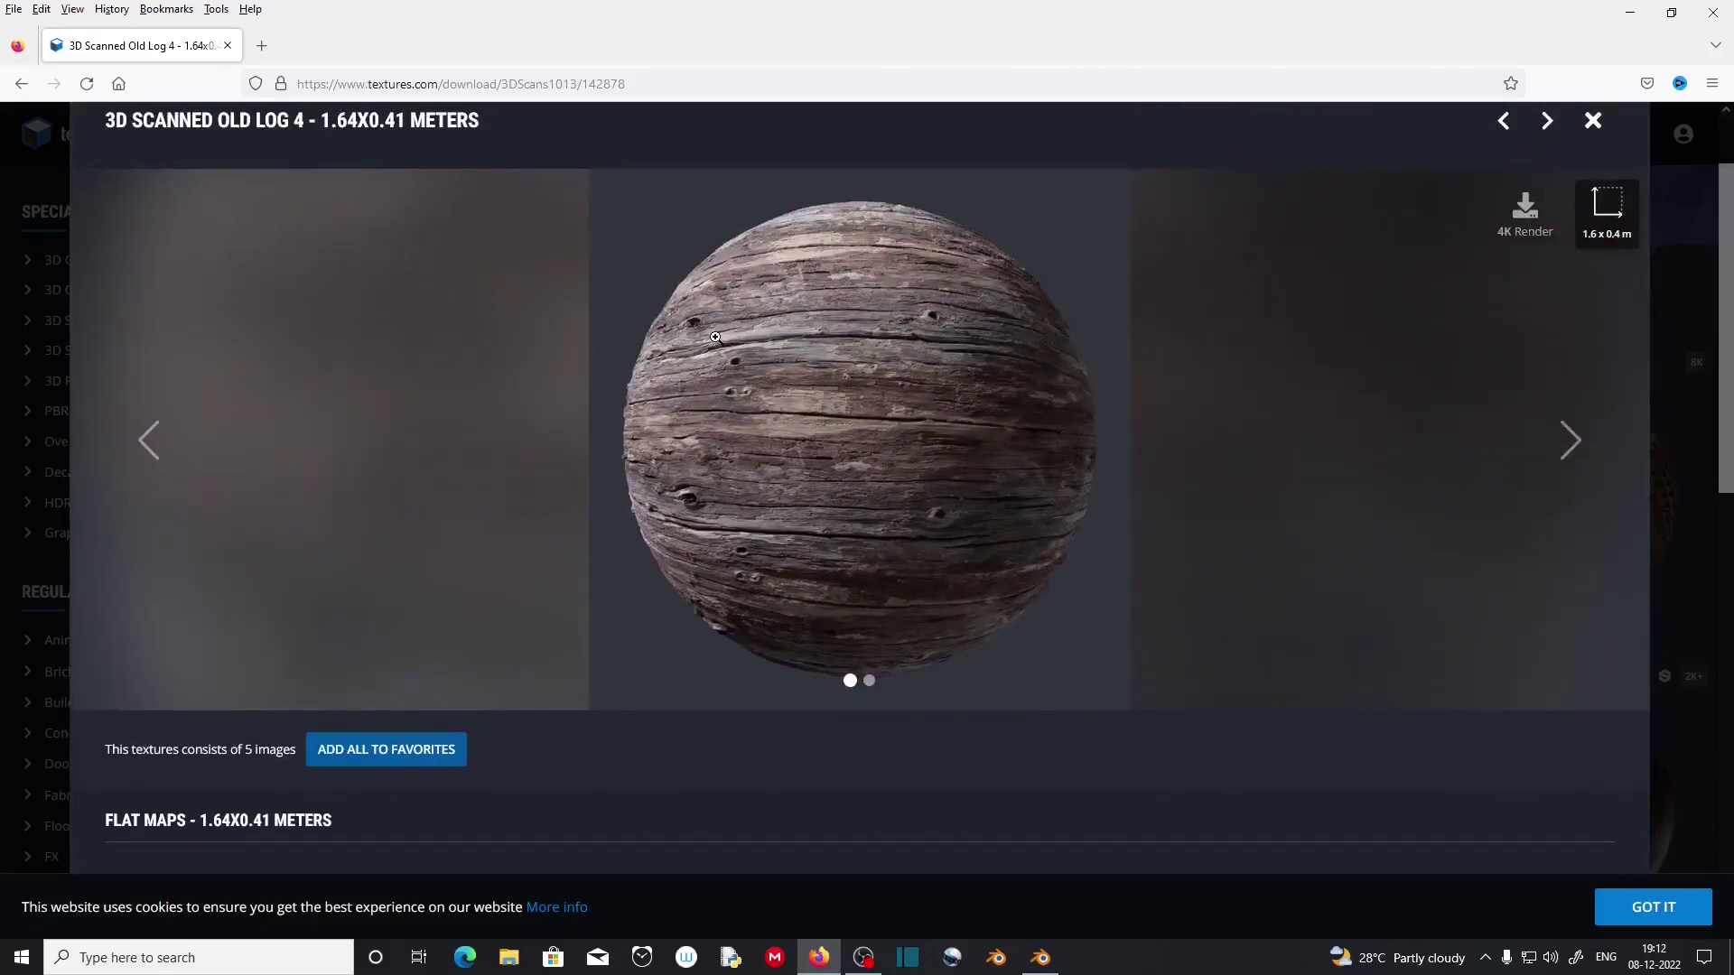
{"action": "scroll", "coordinate": [828, 639], "scroll_direction": "down", "scroll_amount": 4}
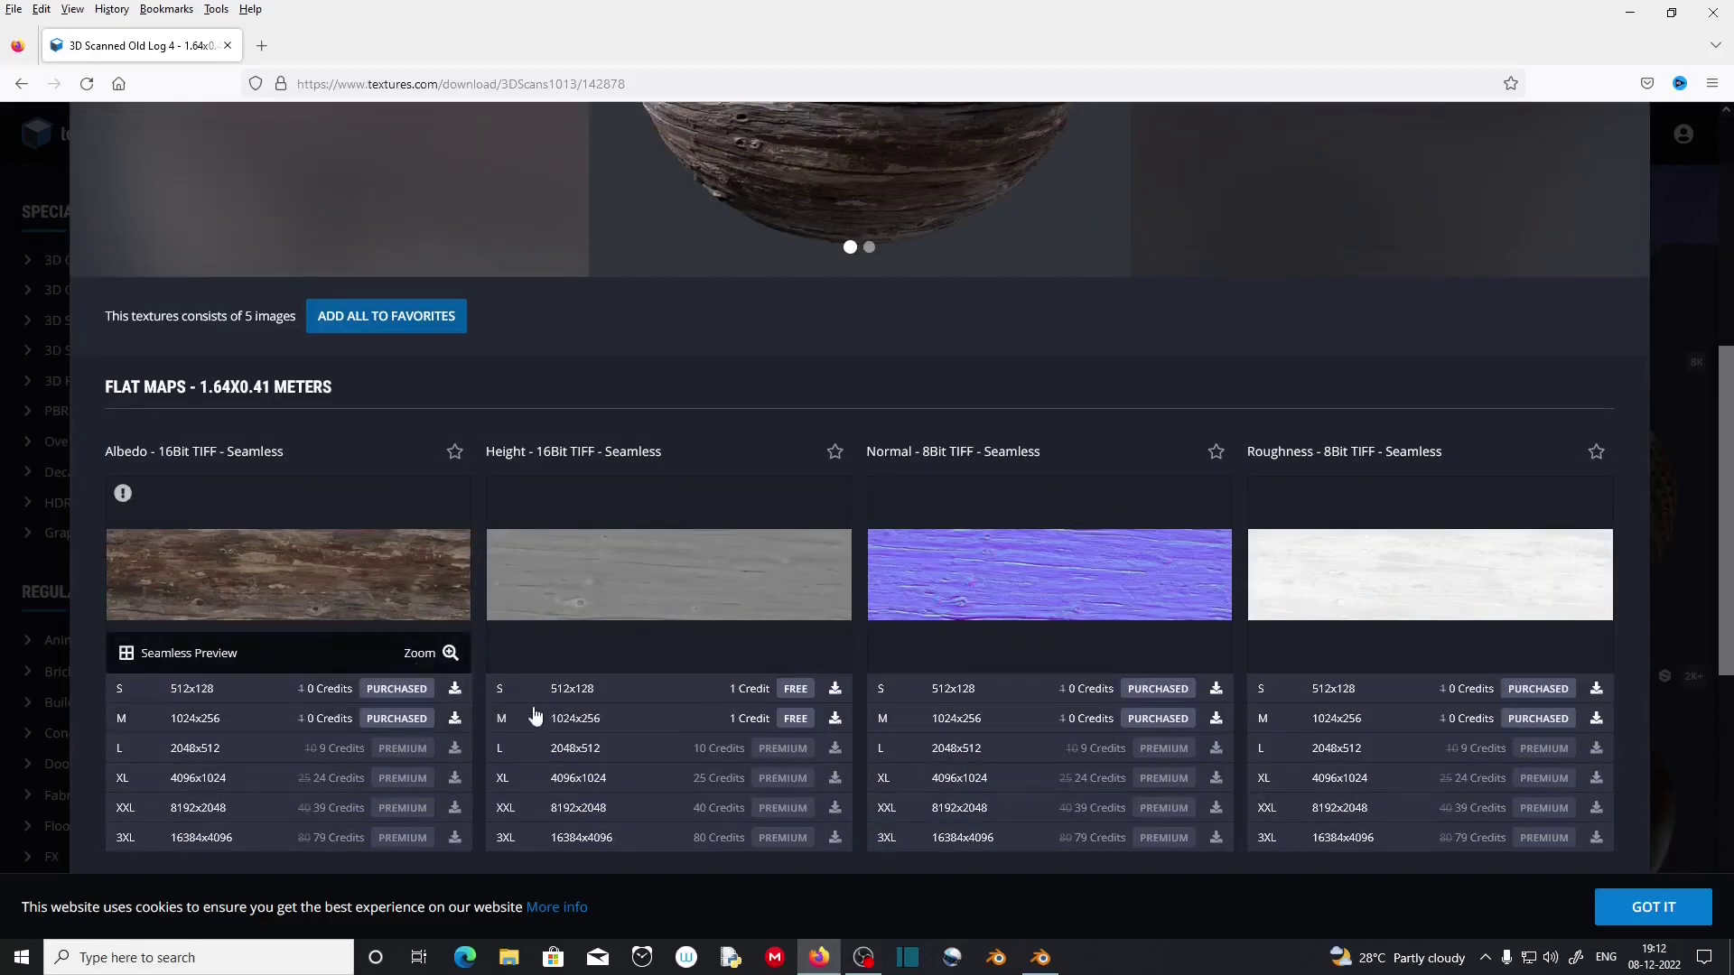
Download Old Log 4's albedo, normal and roughness maps at 1024x256, and close its page.
{"action": "left_click", "coordinate": [455, 721]}
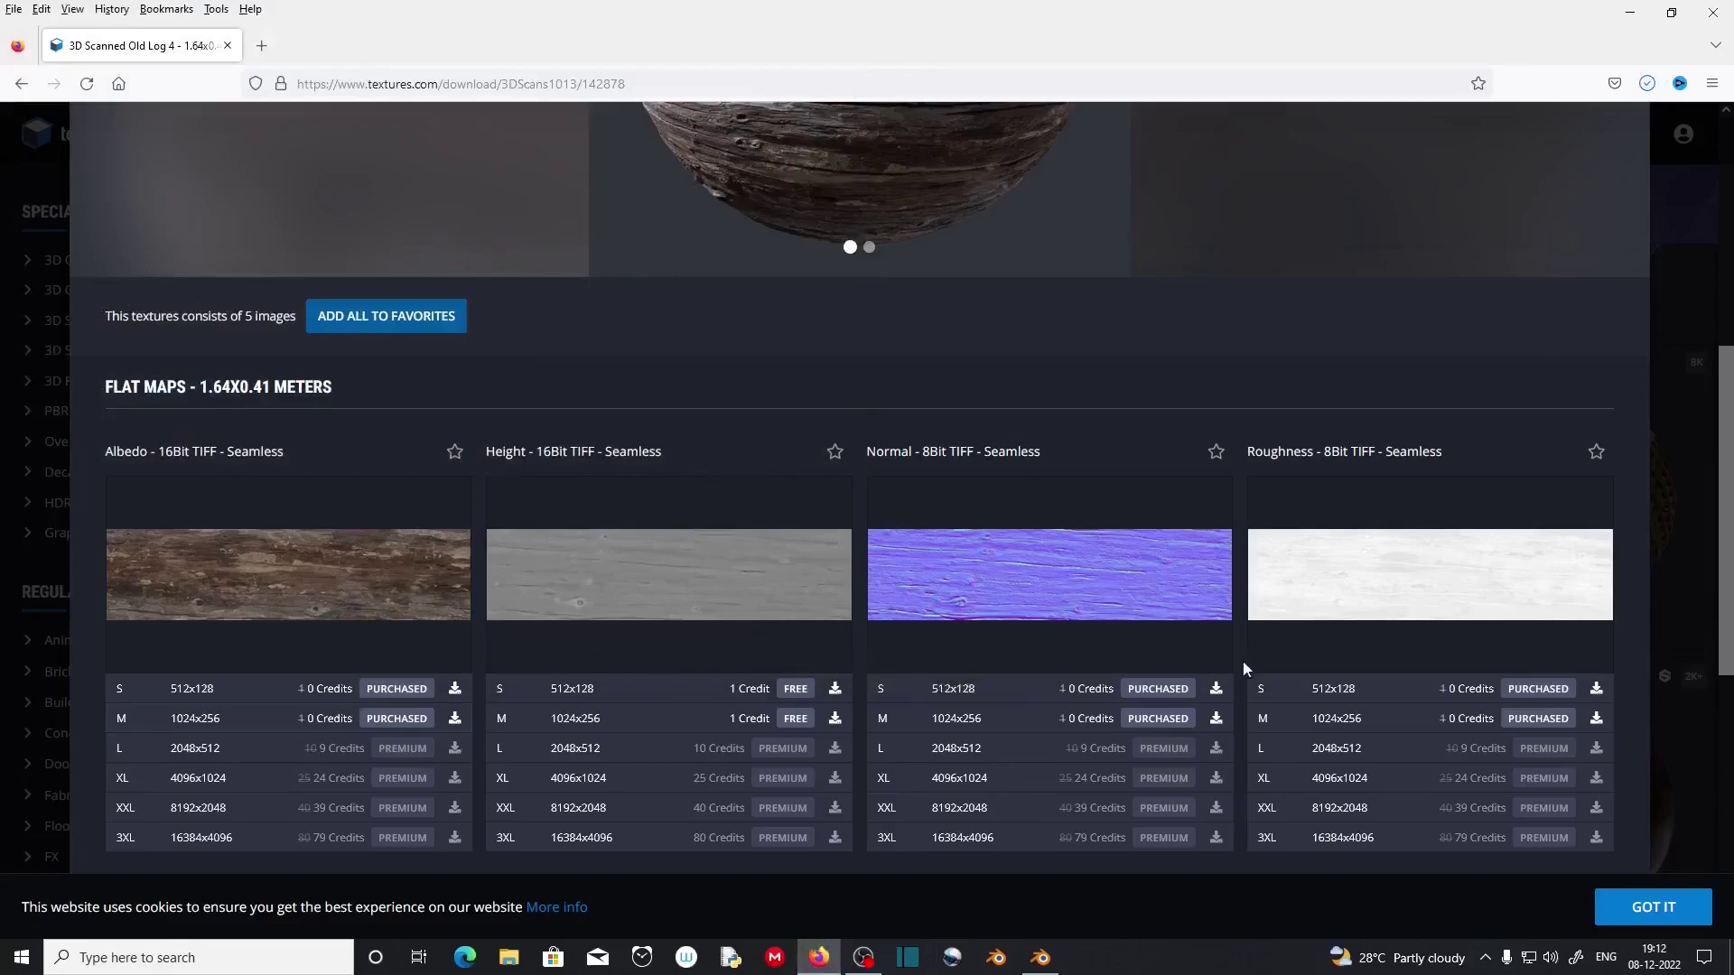
{"action": "left_click", "coordinate": [1216, 718]}
{"action": "left_click", "coordinate": [711, 459]}
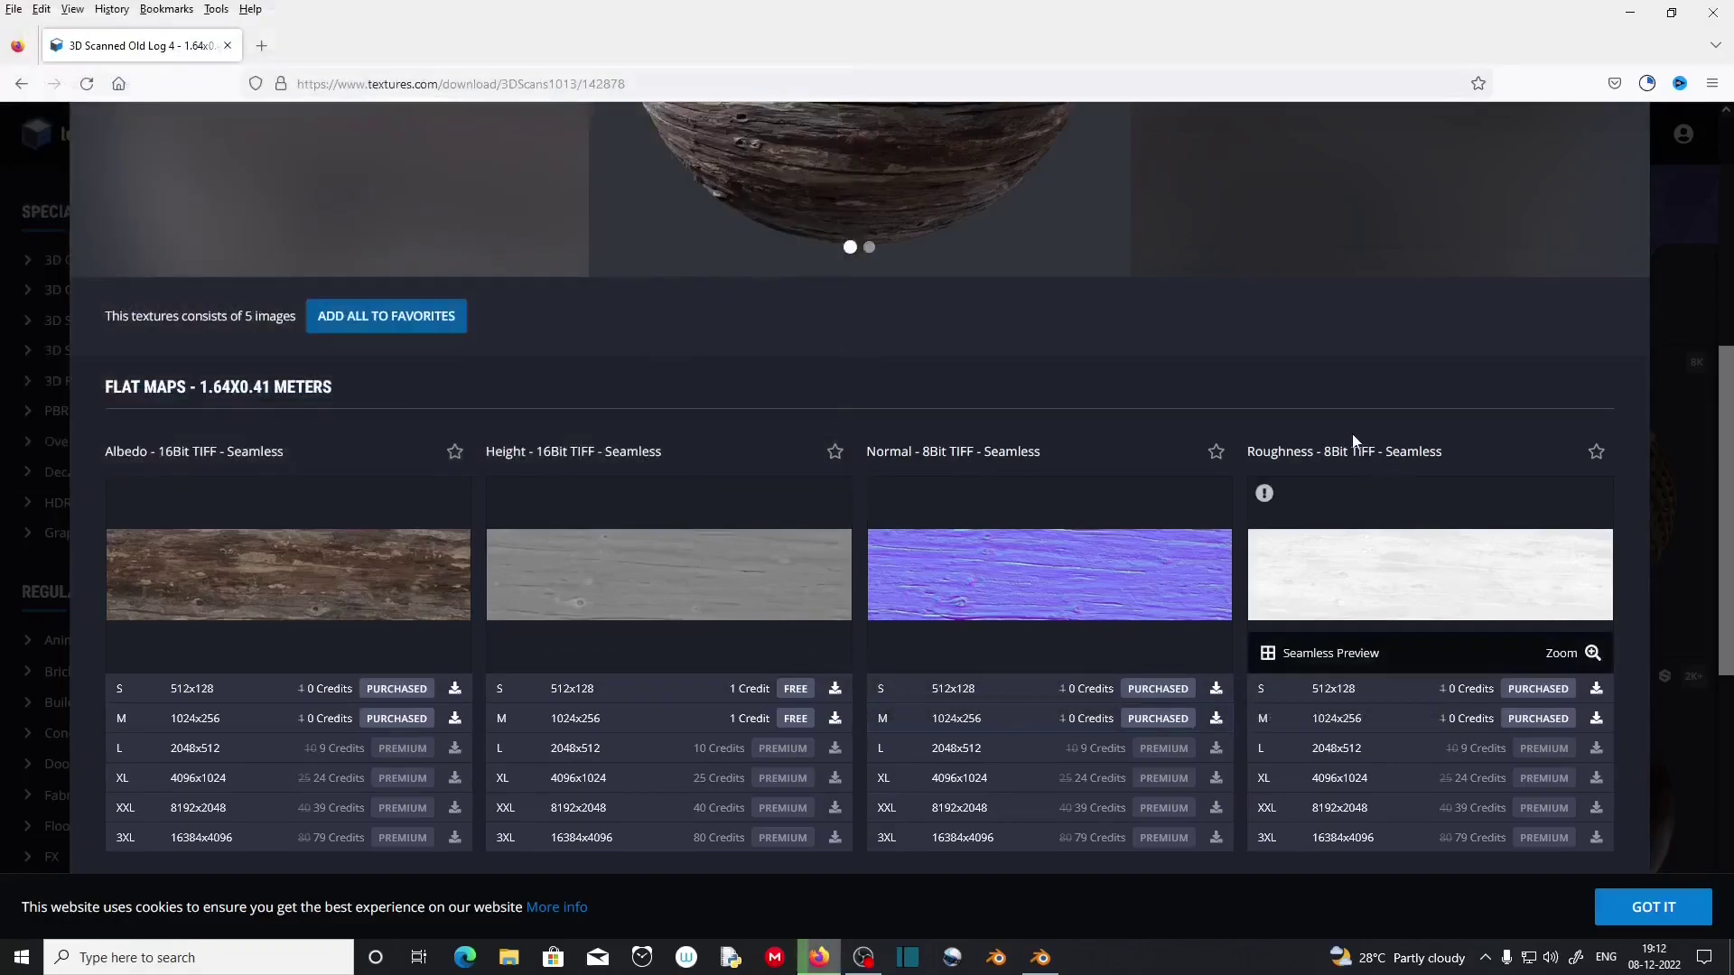
{"action": "left_click", "coordinate": [1597, 720]}
{"action": "left_click", "coordinate": [713, 457]}
{"action": "scroll", "coordinate": [1114, 605], "scroll_direction": "down", "scroll_amount": 5}
{"action": "scroll", "coordinate": [592, 704], "scroll_direction": "up", "scroll_amount": 4}
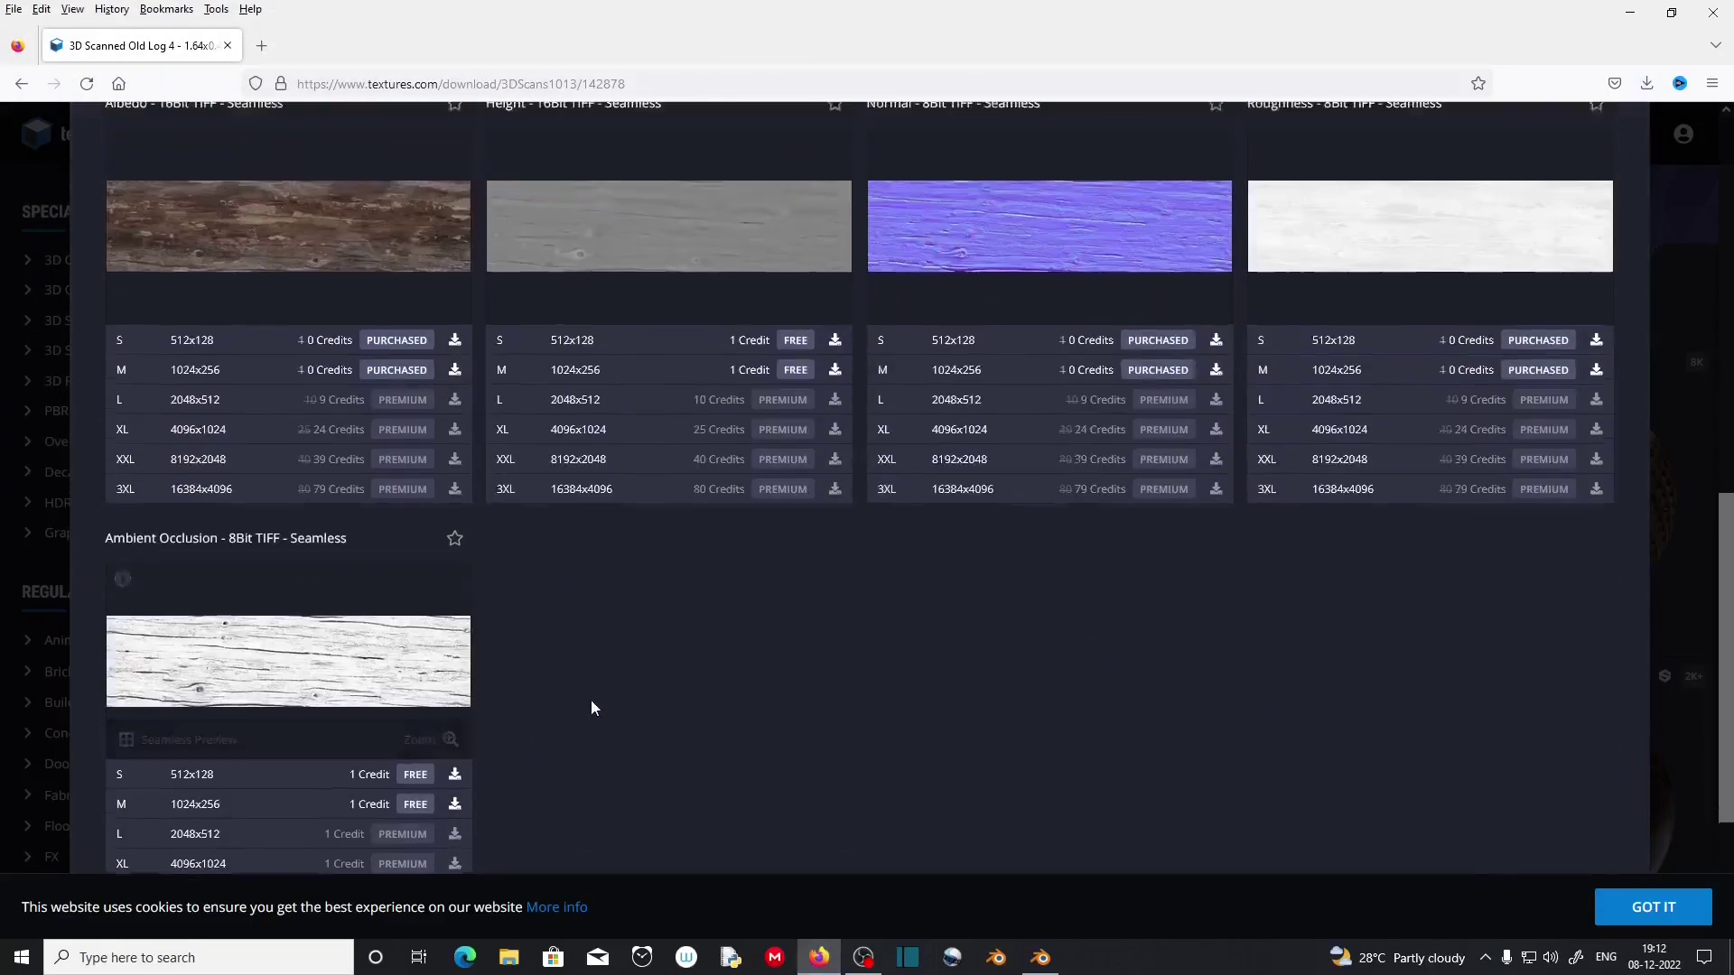
{"action": "scroll", "coordinate": [741, 542], "scroll_direction": "up", "scroll_amount": 6}
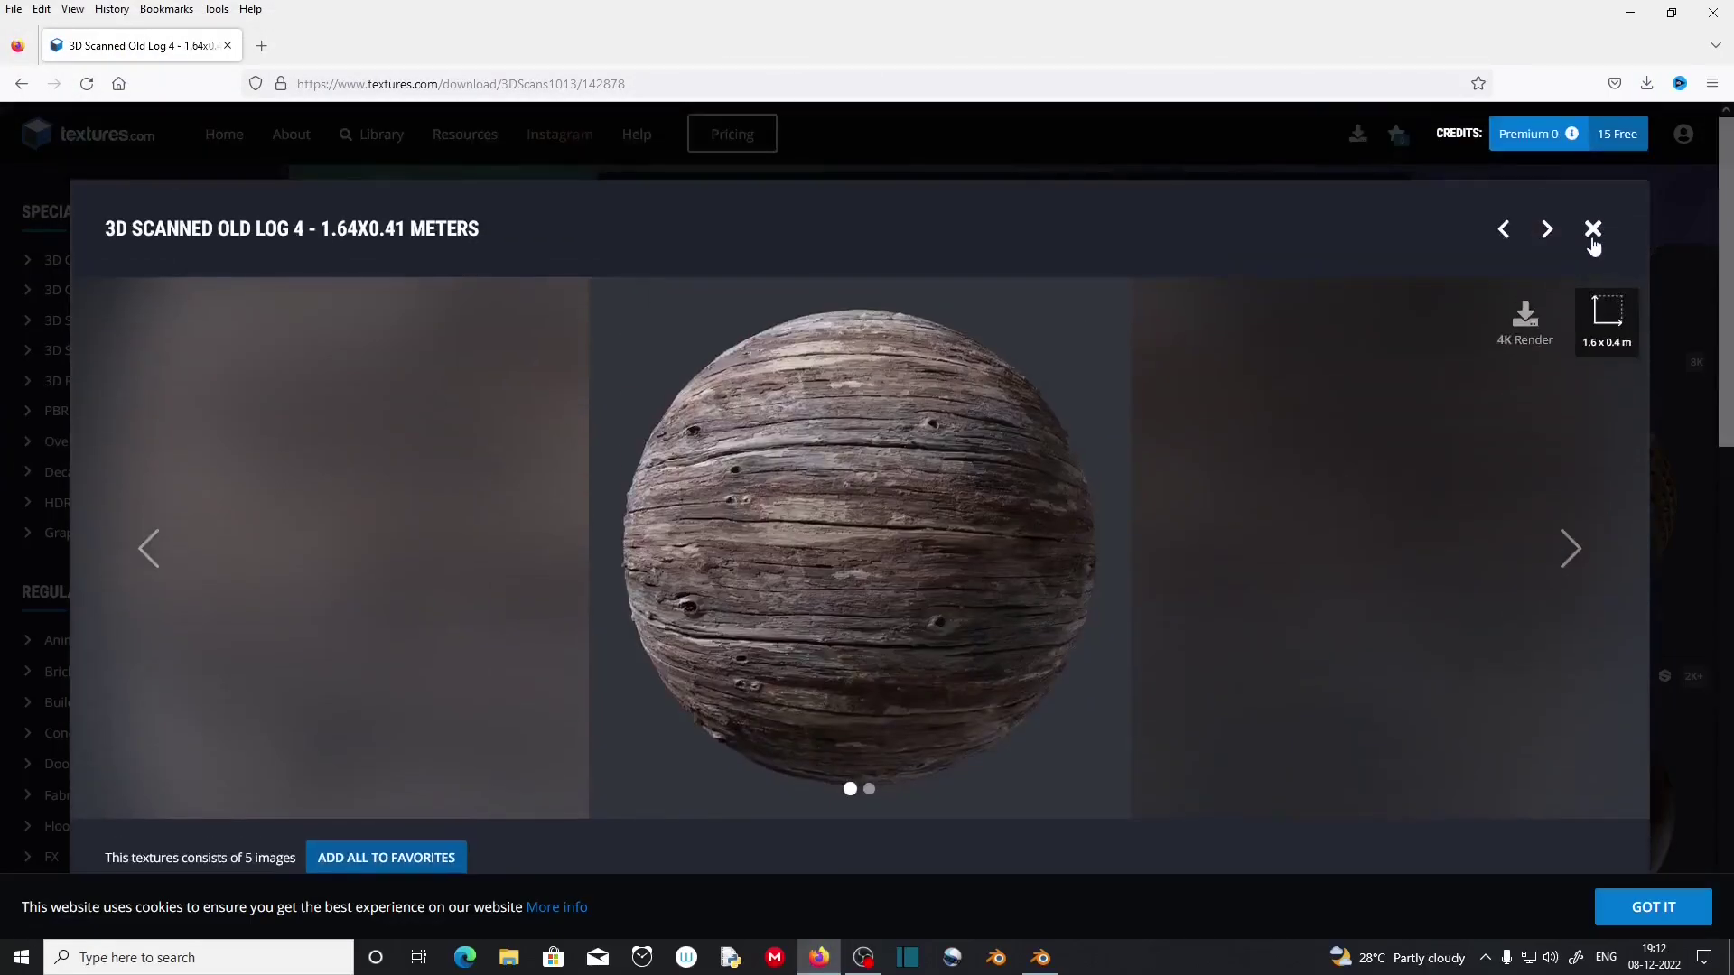
{"action": "left_click", "coordinate": [1592, 237]}
Open the Old Planks 3 texture from the wood results and go to its flat maps.
{"action": "scroll", "coordinate": [1234, 590], "scroll_direction": "up", "scroll_amount": 10}
{"action": "scroll", "coordinate": [1234, 590], "scroll_direction": "up", "scroll_amount": 20}
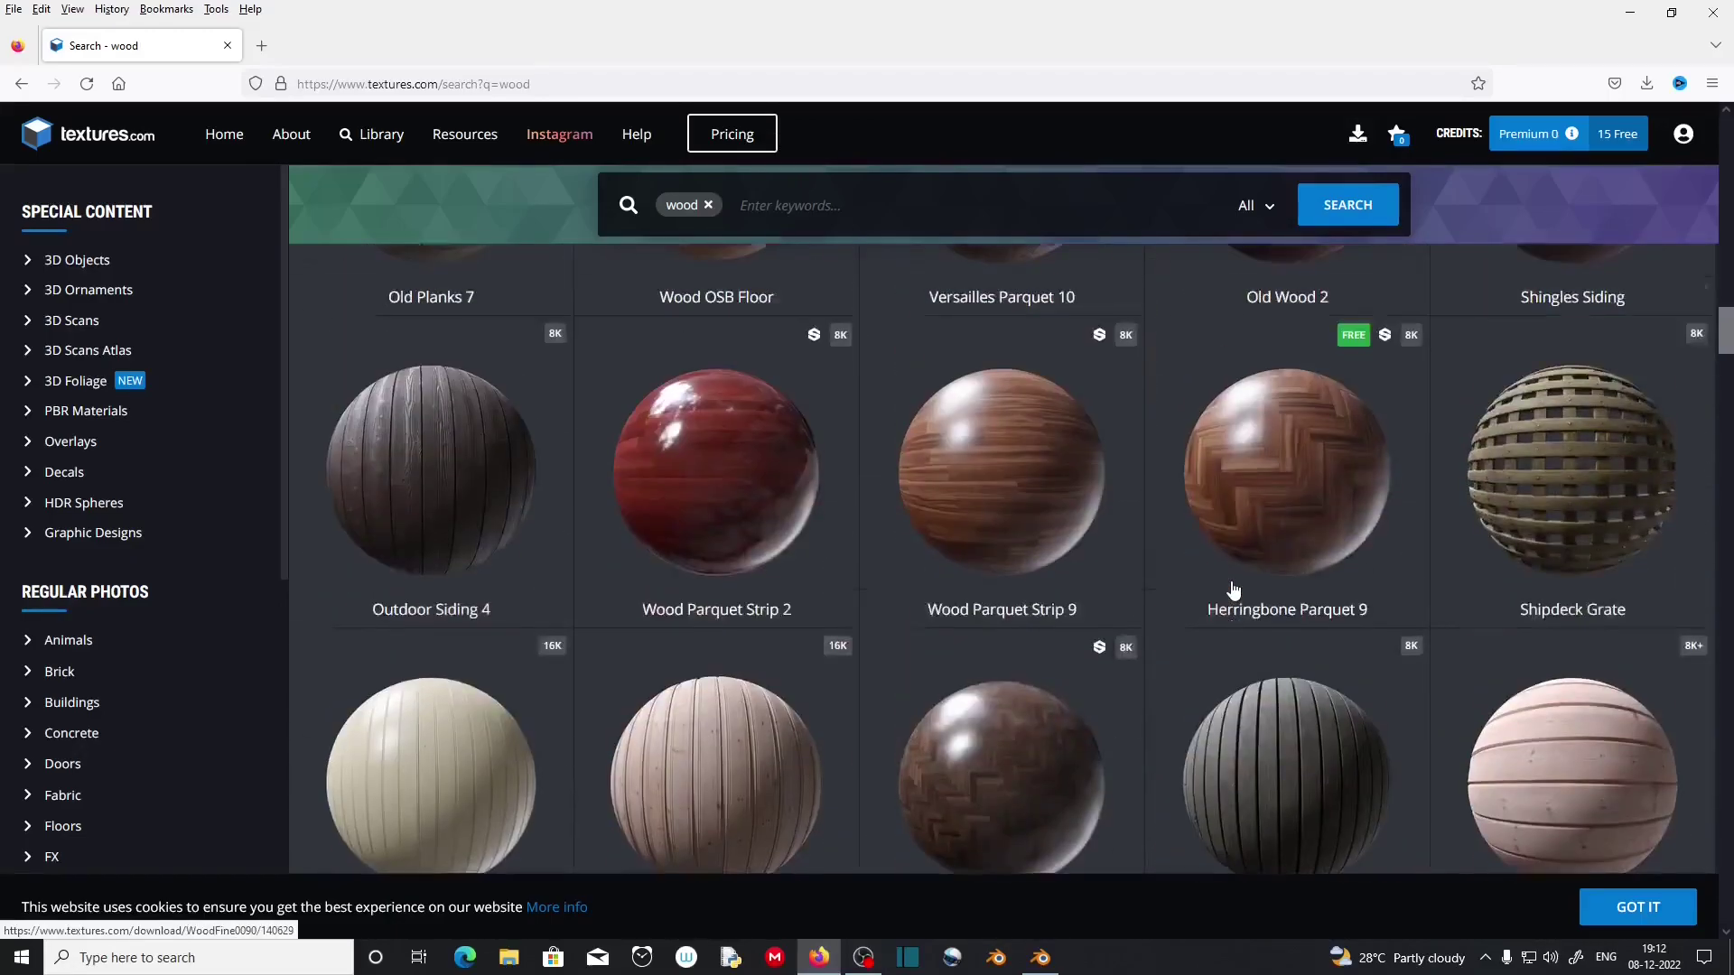
{"action": "left_click", "coordinate": [1270, 401]}
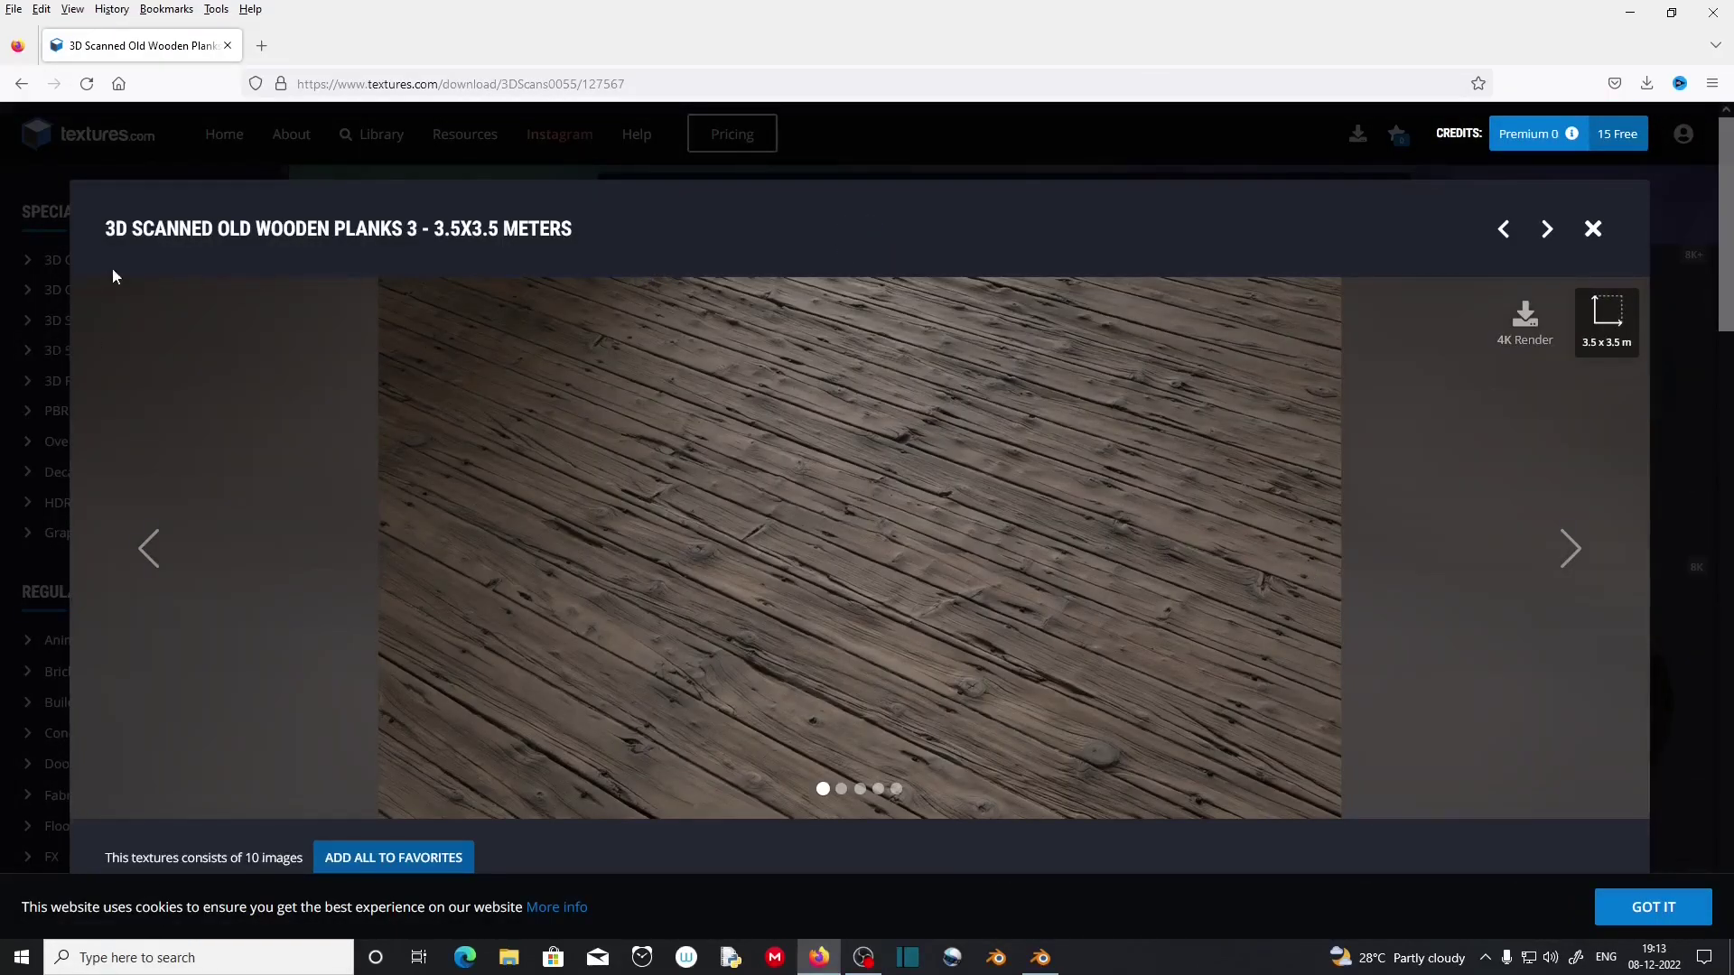
{"action": "scroll", "coordinate": [814, 421], "scroll_direction": "down", "scroll_amount": 7}
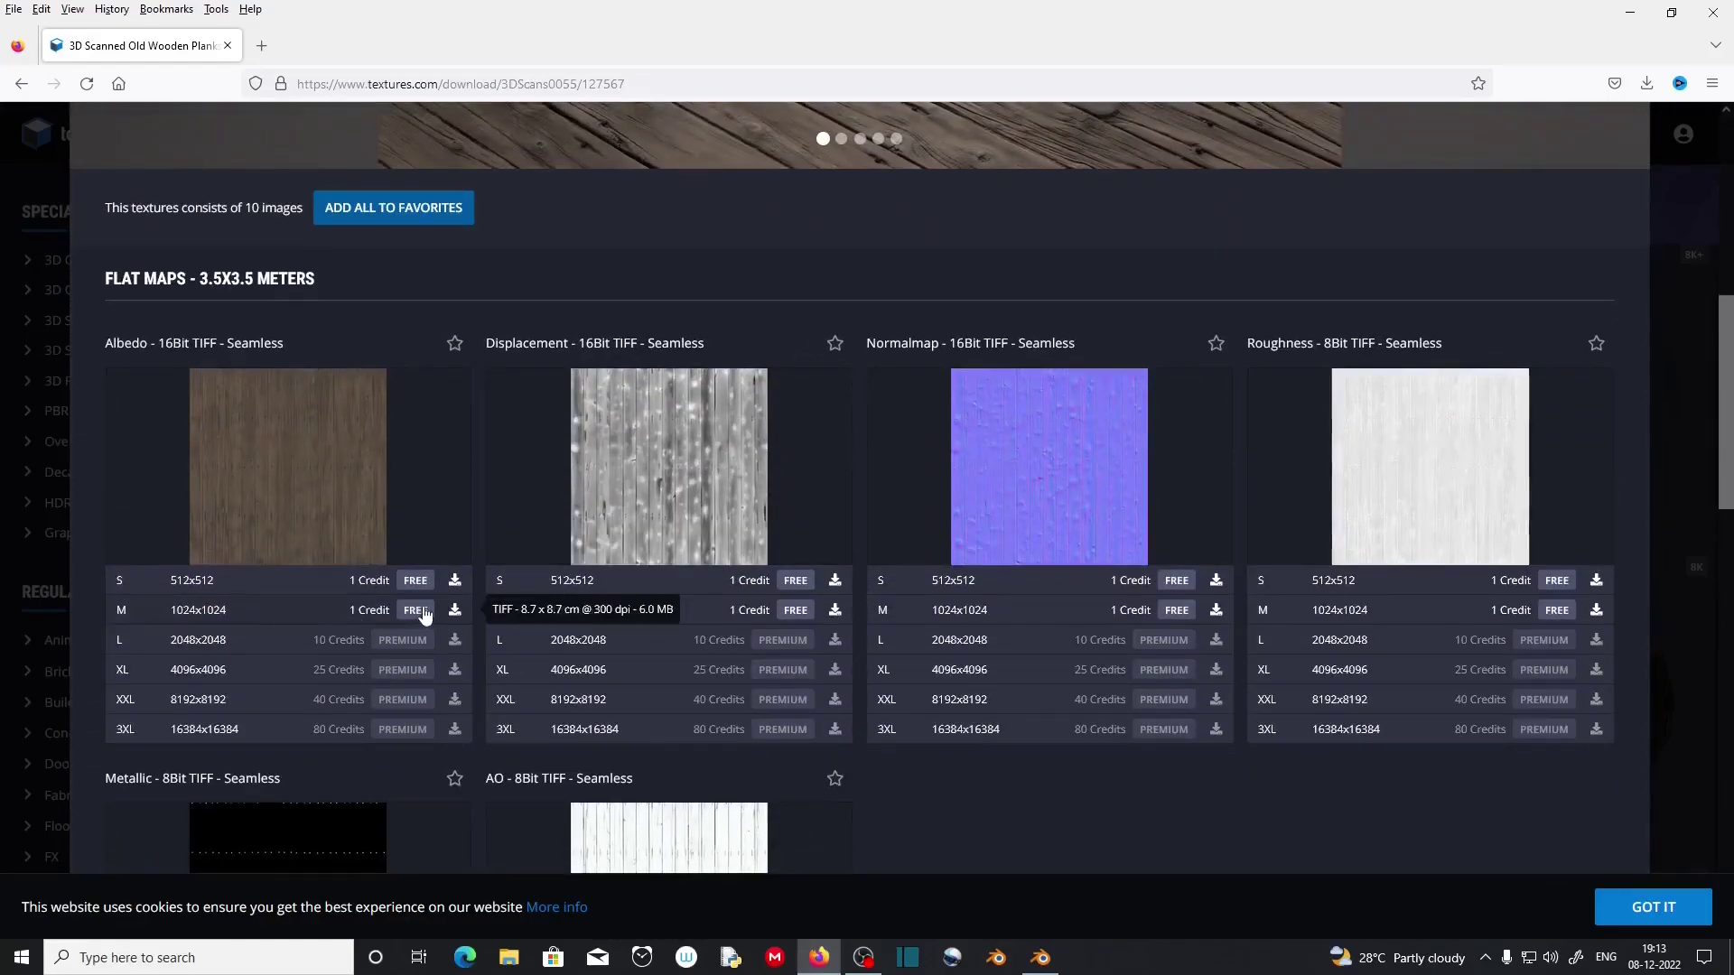
Download the albedo, normal and roughness maps of Old Wooden Planks 3 at 1024x1024.
{"action": "left_click", "coordinate": [454, 612]}
{"action": "left_click", "coordinate": [715, 457]}
{"action": "left_click", "coordinate": [1213, 612]}
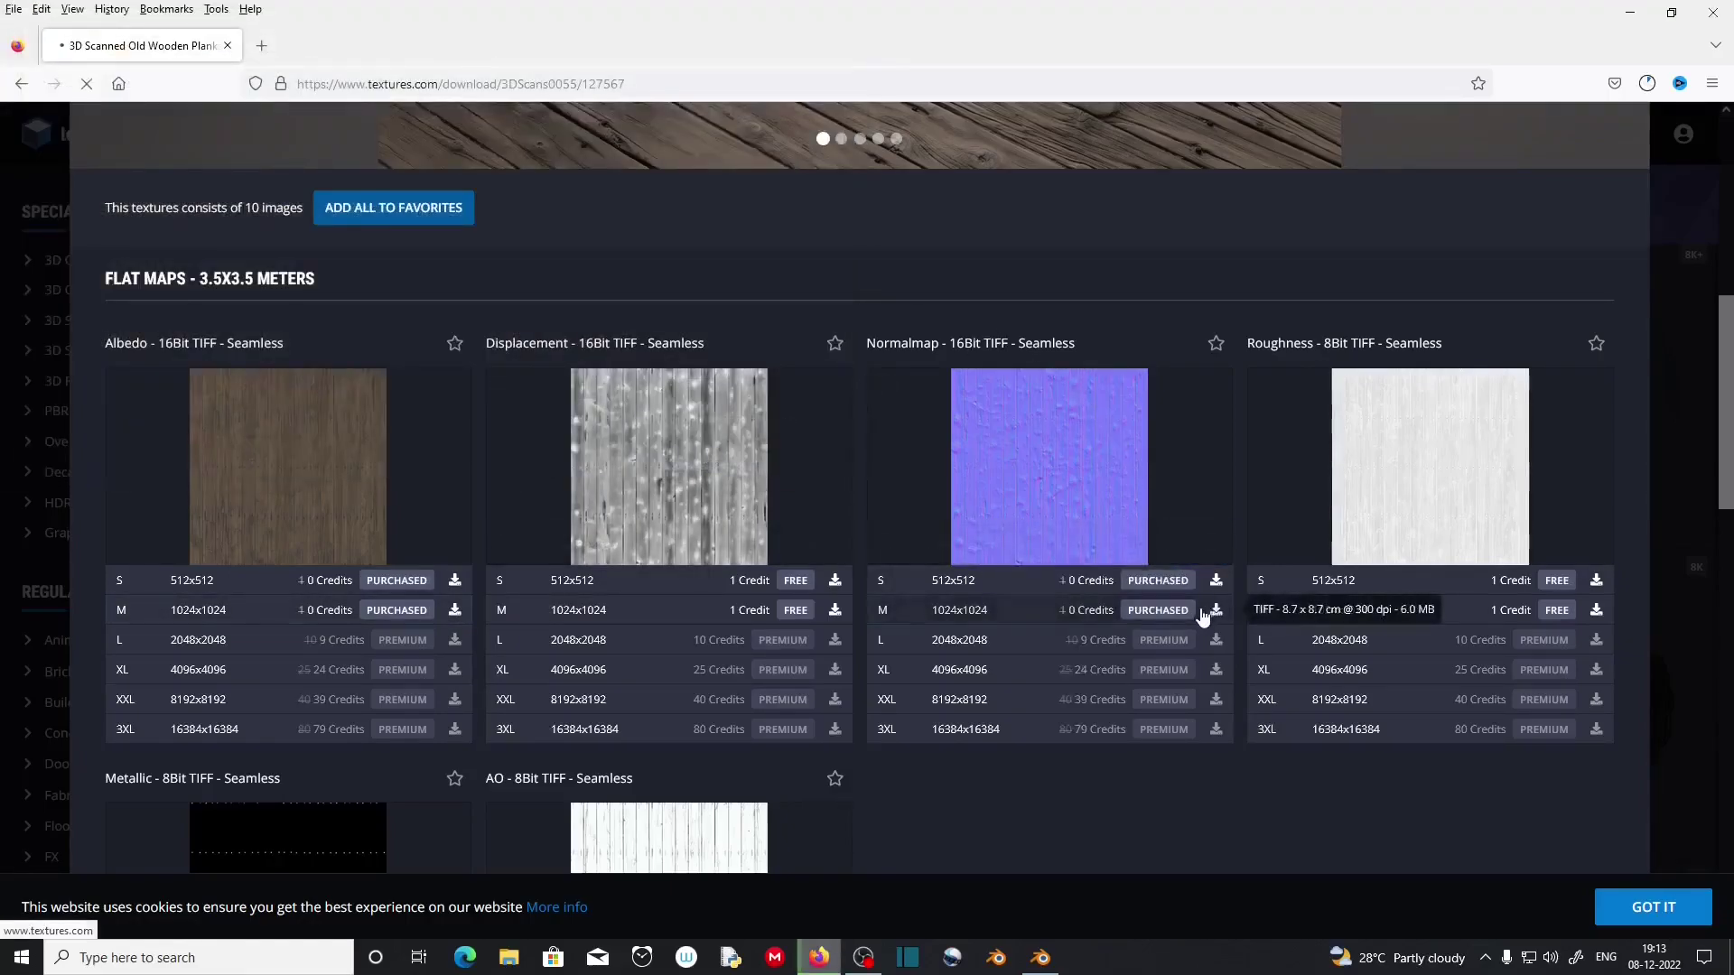
{"action": "left_click", "coordinate": [707, 453]}
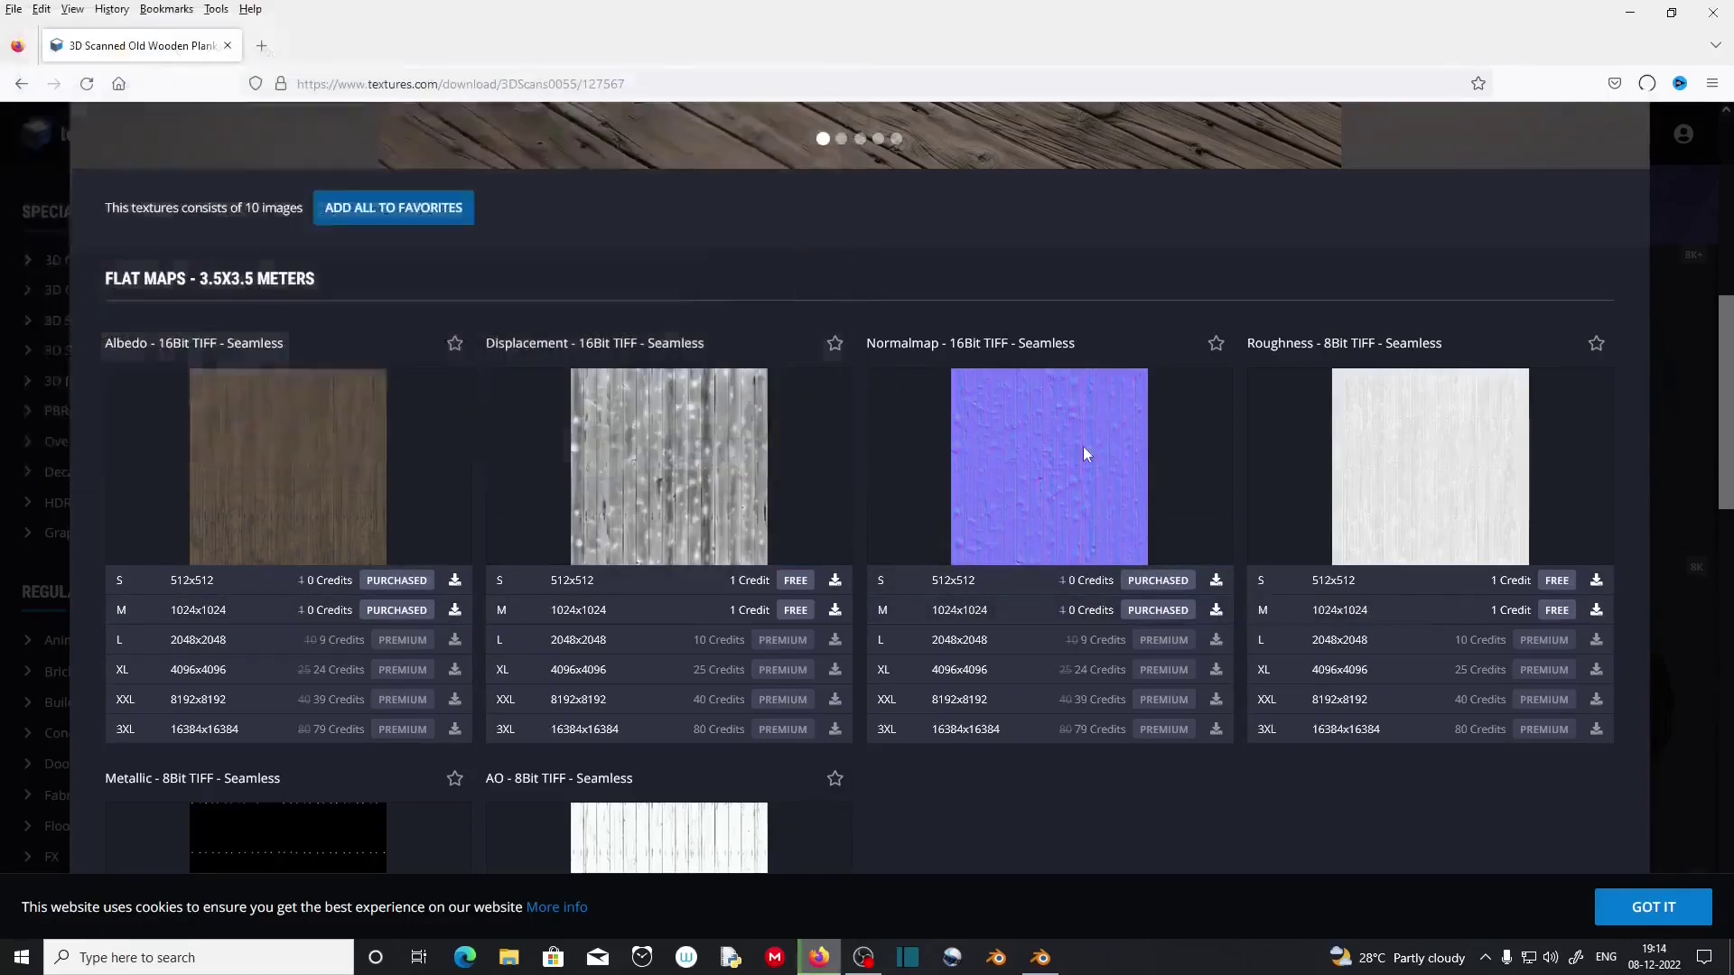
{"action": "left_click", "coordinate": [1594, 609]}
{"action": "scroll", "coordinate": [1134, 596], "scroll_direction": "up", "scroll_amount": 7}
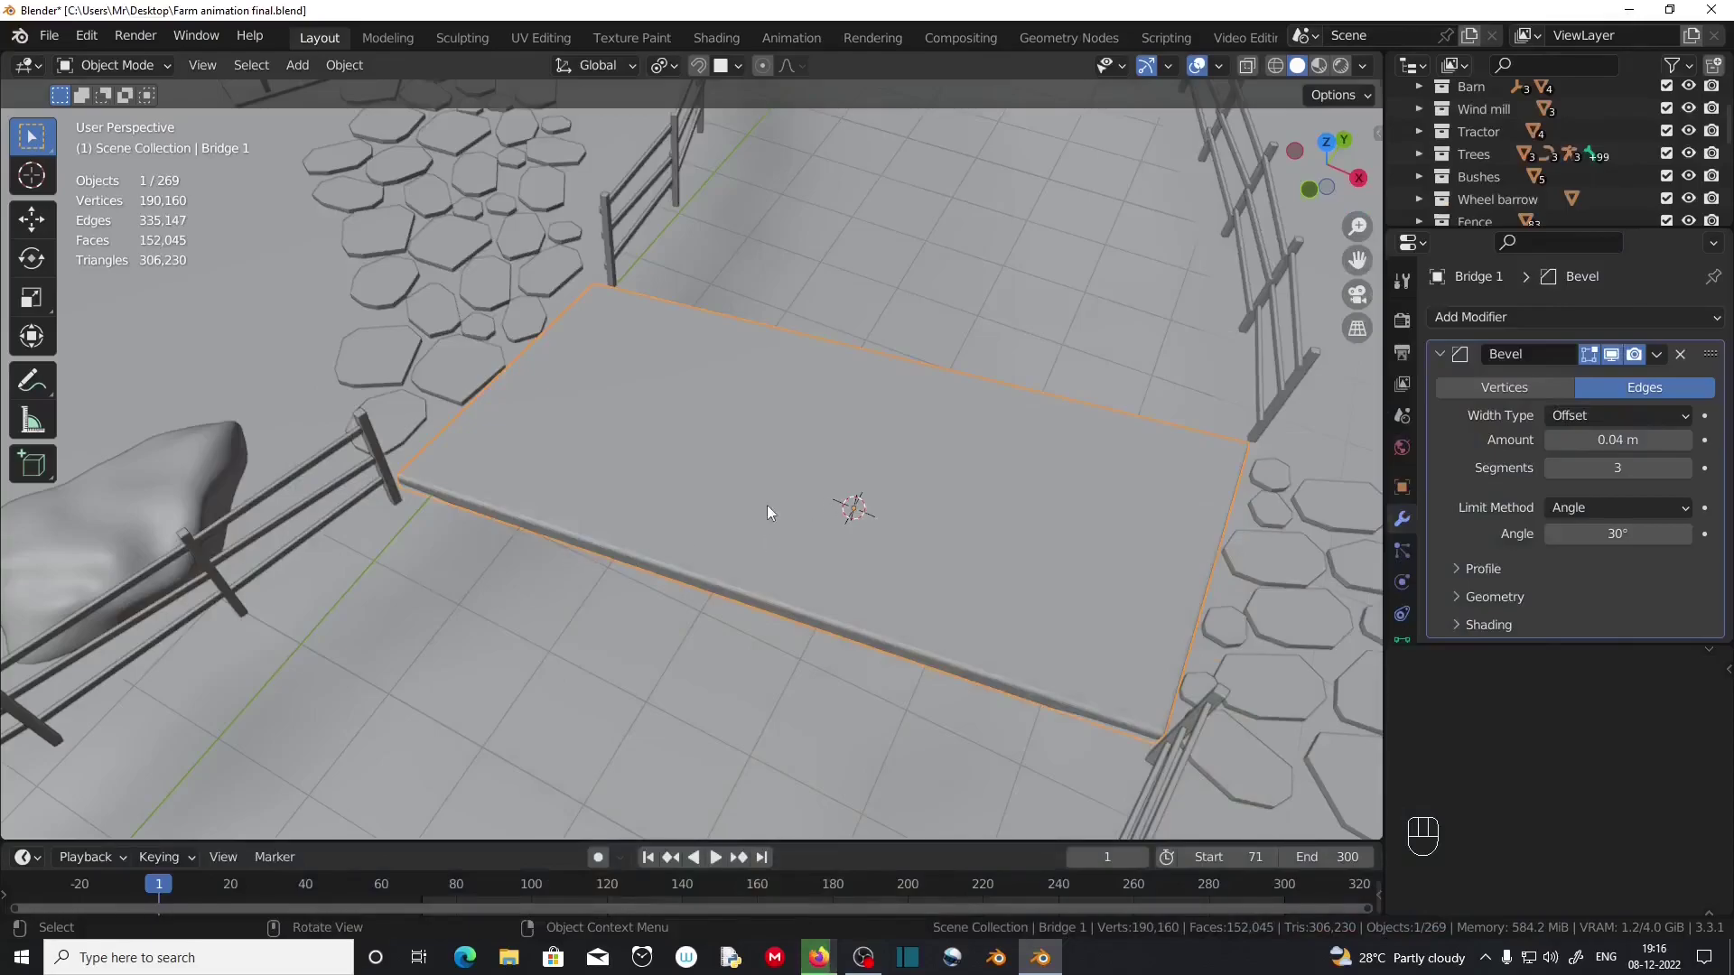
Isolate Bridge 1 in Local View.
{"action": "mouse_move", "coordinate": [914, 576]}
{"action": "middle_mouse_down"}
{"action": "mouse_move", "coordinate": [897, 524]}
{"action": "mouse_move", "coordinate": [903, 565]}
{"action": "mouse_move", "coordinate": [891, 555]}
{"action": "middle_mouse_up"}
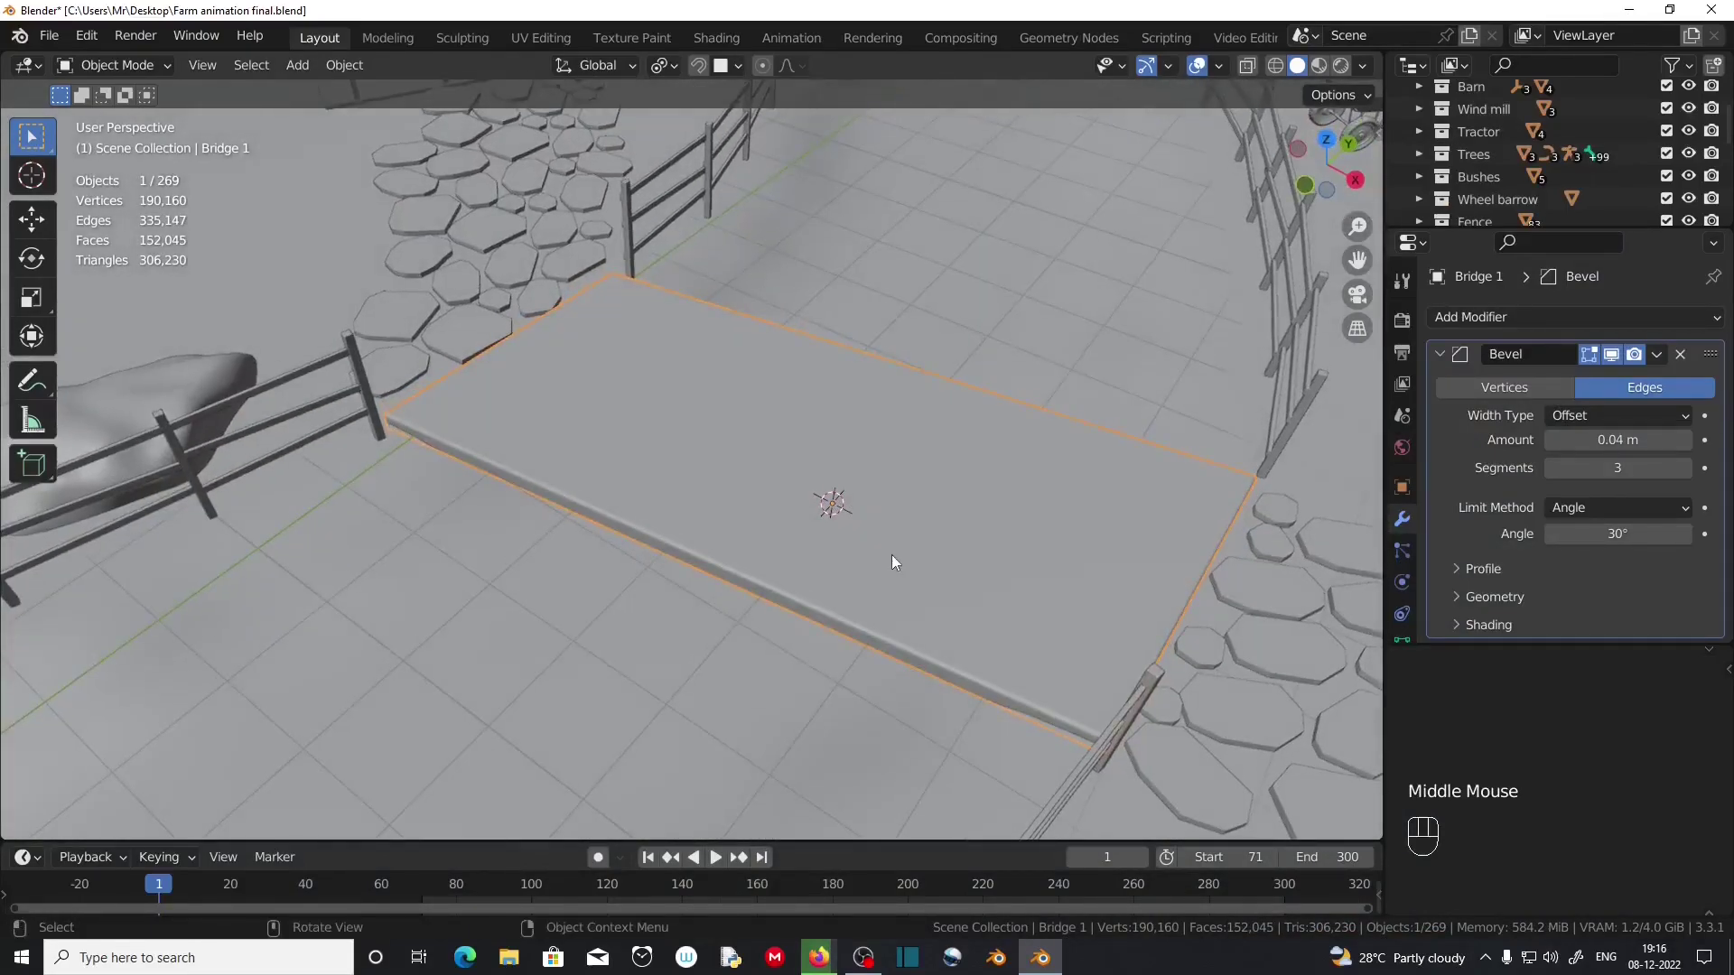
{"action": "left_click", "coordinate": [891, 555]}
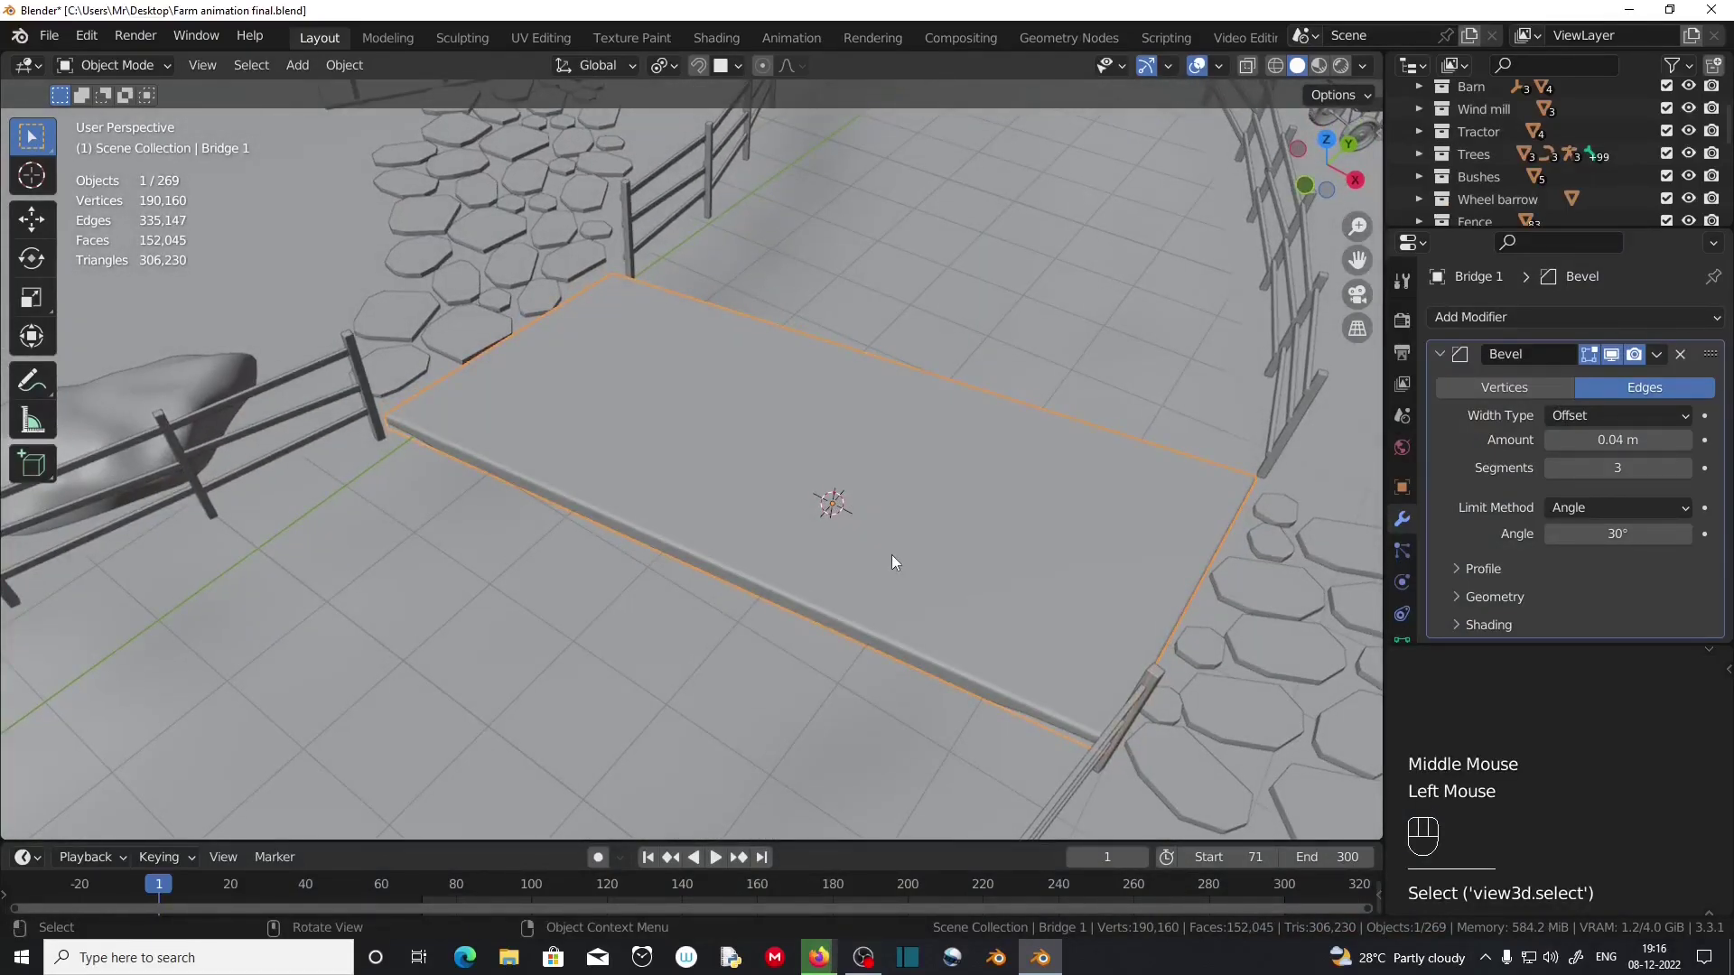
{"action": "key", "text": "KP_Divide"}
{"action": "scroll", "coordinate": [765, 598], "scroll_direction": "up", "scroll_amount": 3}
{"action": "middle_click_drag", "start_coordinate": [582, 641], "coordinate": [669, 643]}
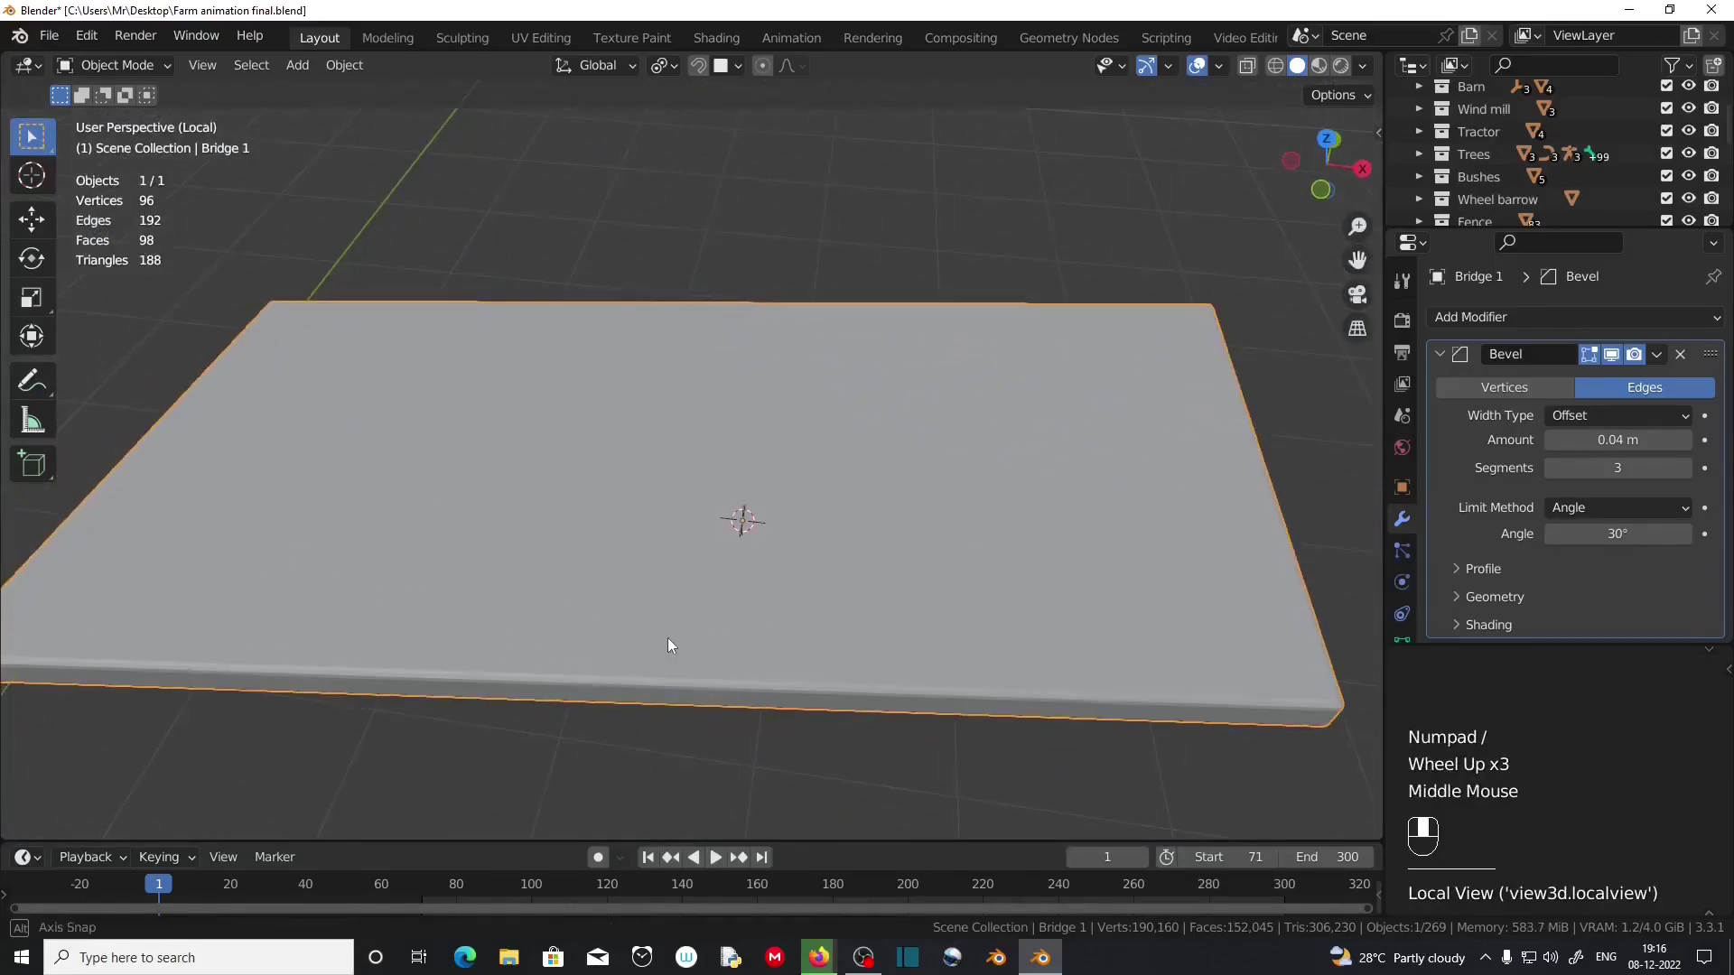
Switch to the Shading workspace and display Bridge 1 in Material Preview shading.
{"action": "left_click", "coordinate": [717, 38]}
{"action": "scroll", "coordinate": [774, 333], "scroll_direction": "up", "scroll_amount": 3}
{"action": "middle_click_drag", "start_coordinate": [718, 335], "coordinate": [752, 384]}
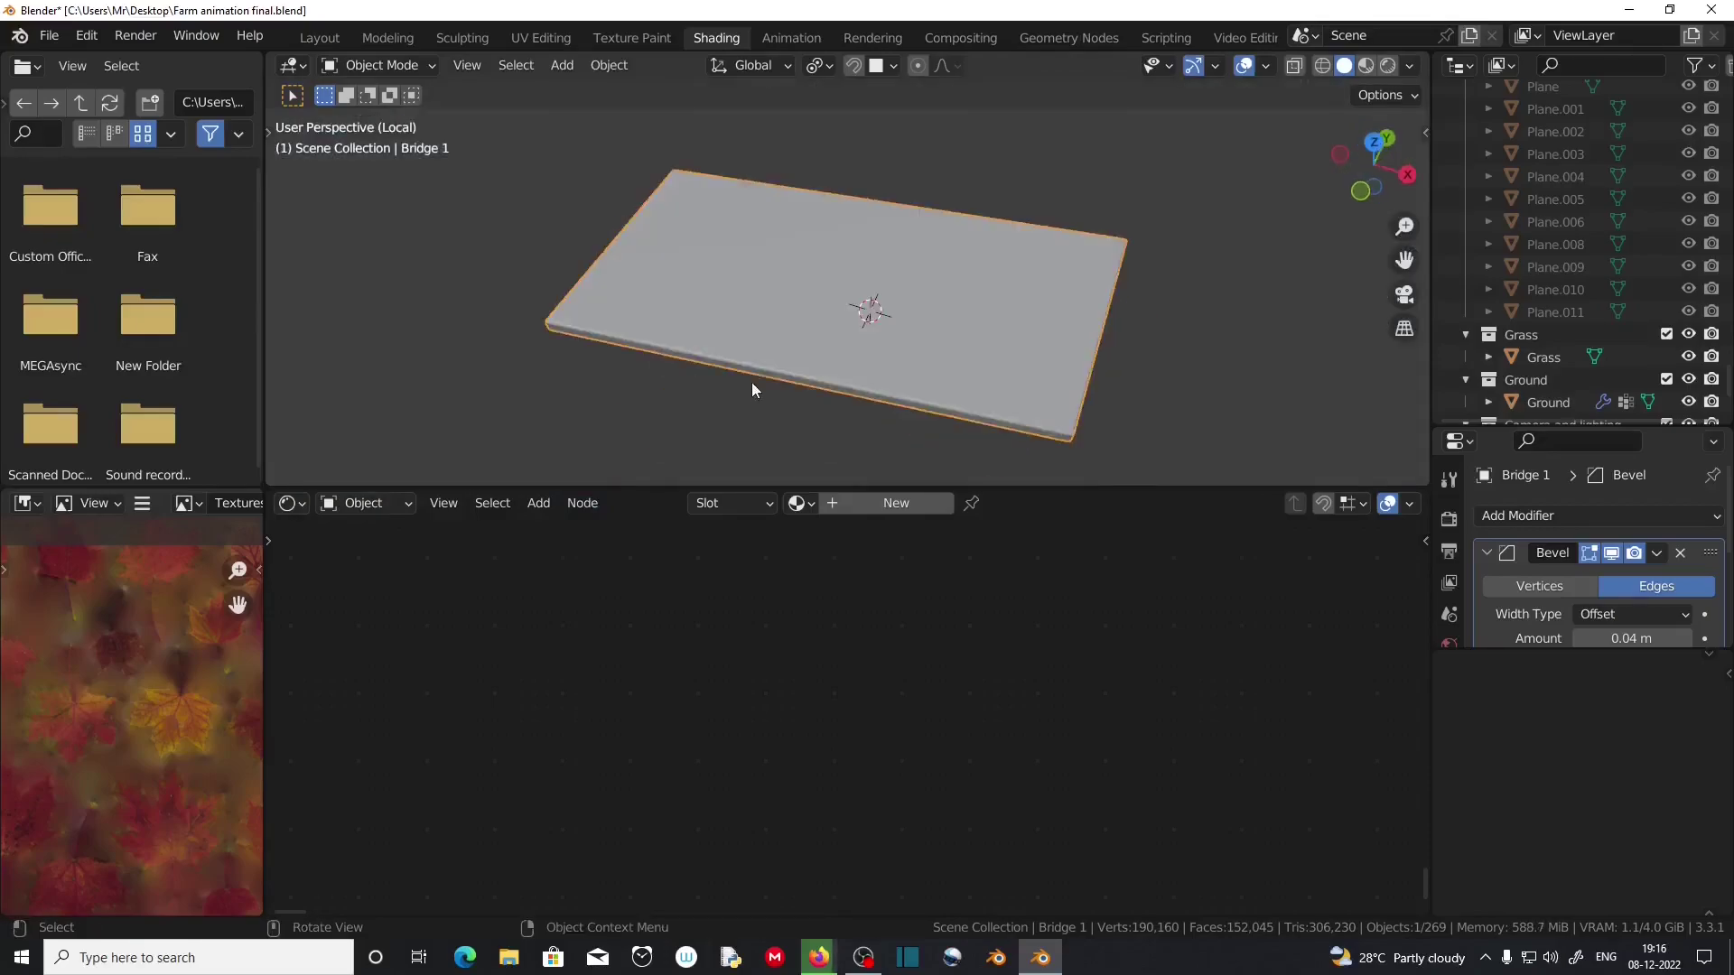
{"action": "left_click", "coordinate": [1365, 66]}
{"action": "scroll", "coordinate": [955, 329], "scroll_direction": "up", "scroll_amount": 2}
{"action": "middle_click_drag", "start_coordinate": [985, 365], "coordinate": [932, 360]}
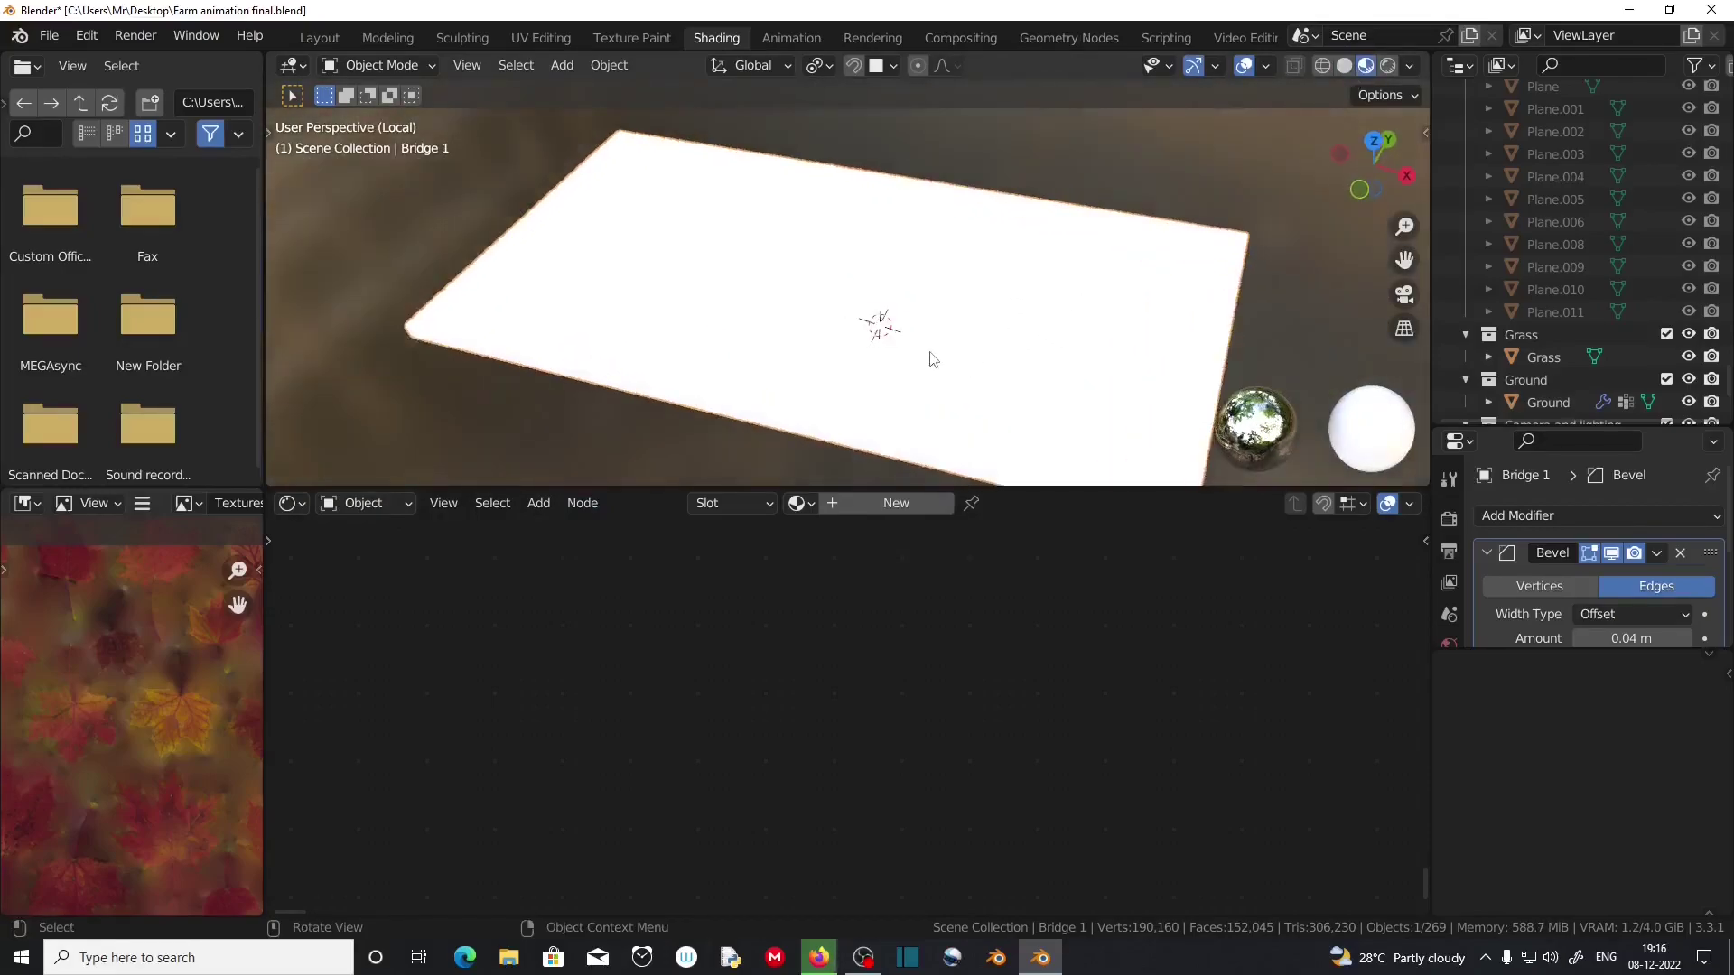
Create a new material named Bridge 1 for the slab and shift its Principled BSDF and Material Output nodes upward.
{"action": "left_click", "coordinate": [903, 504]}
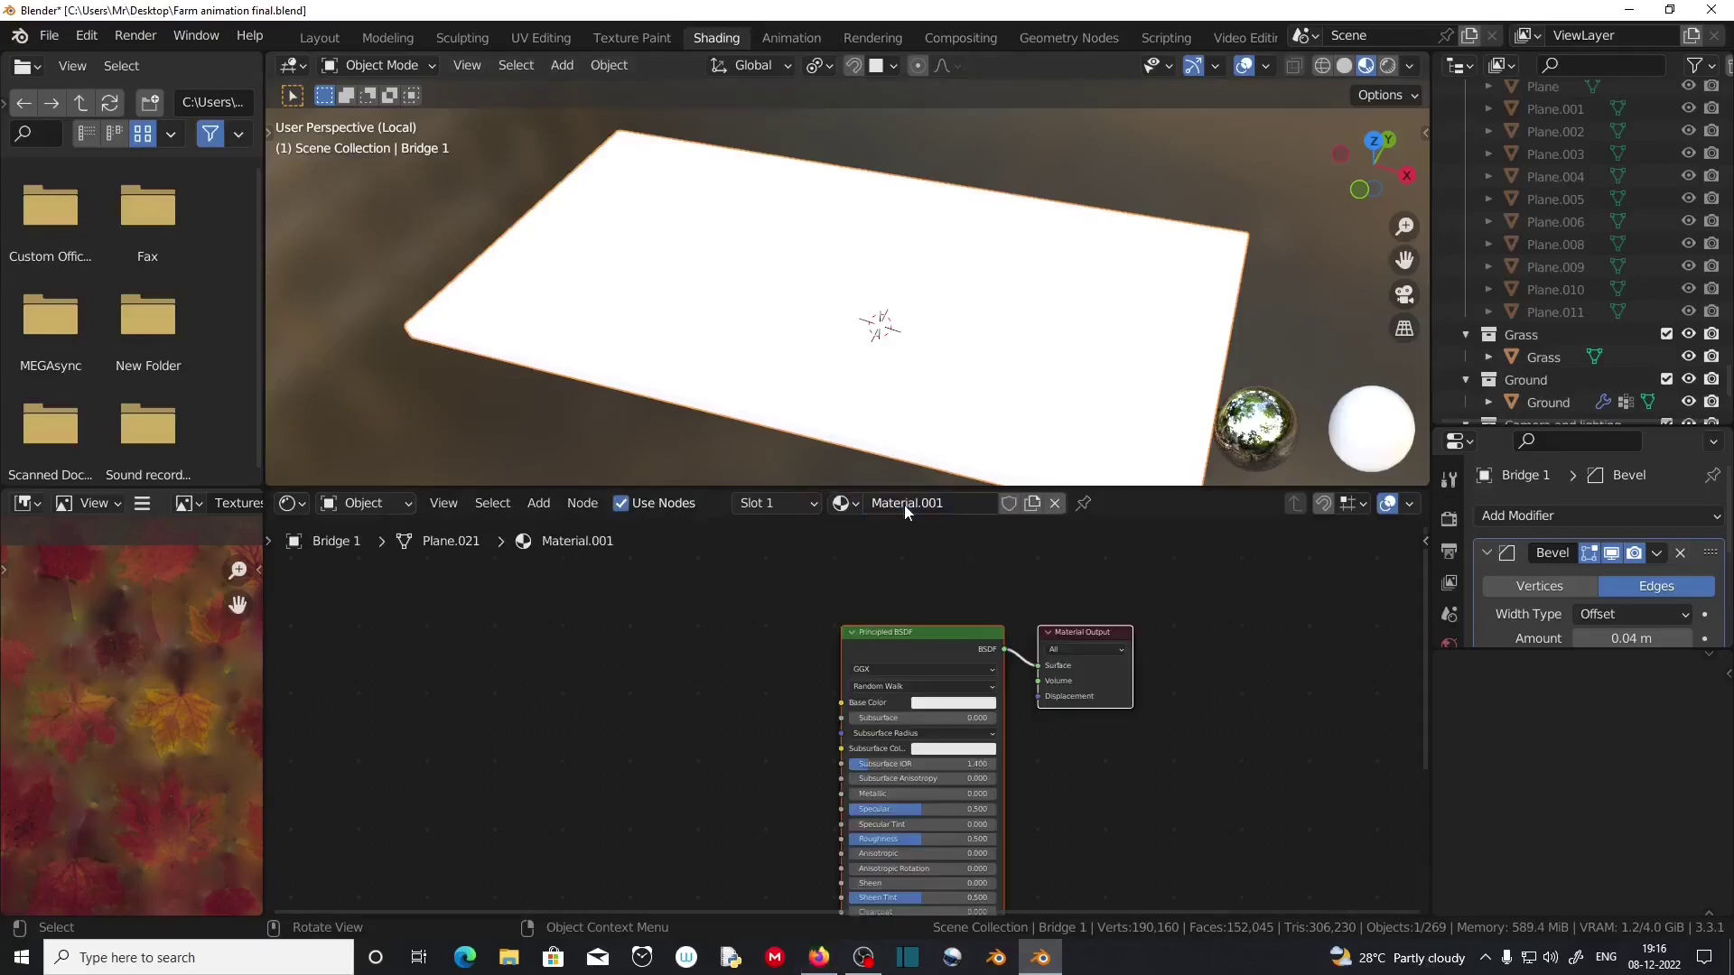
{"action": "left_click", "coordinate": [915, 628]}
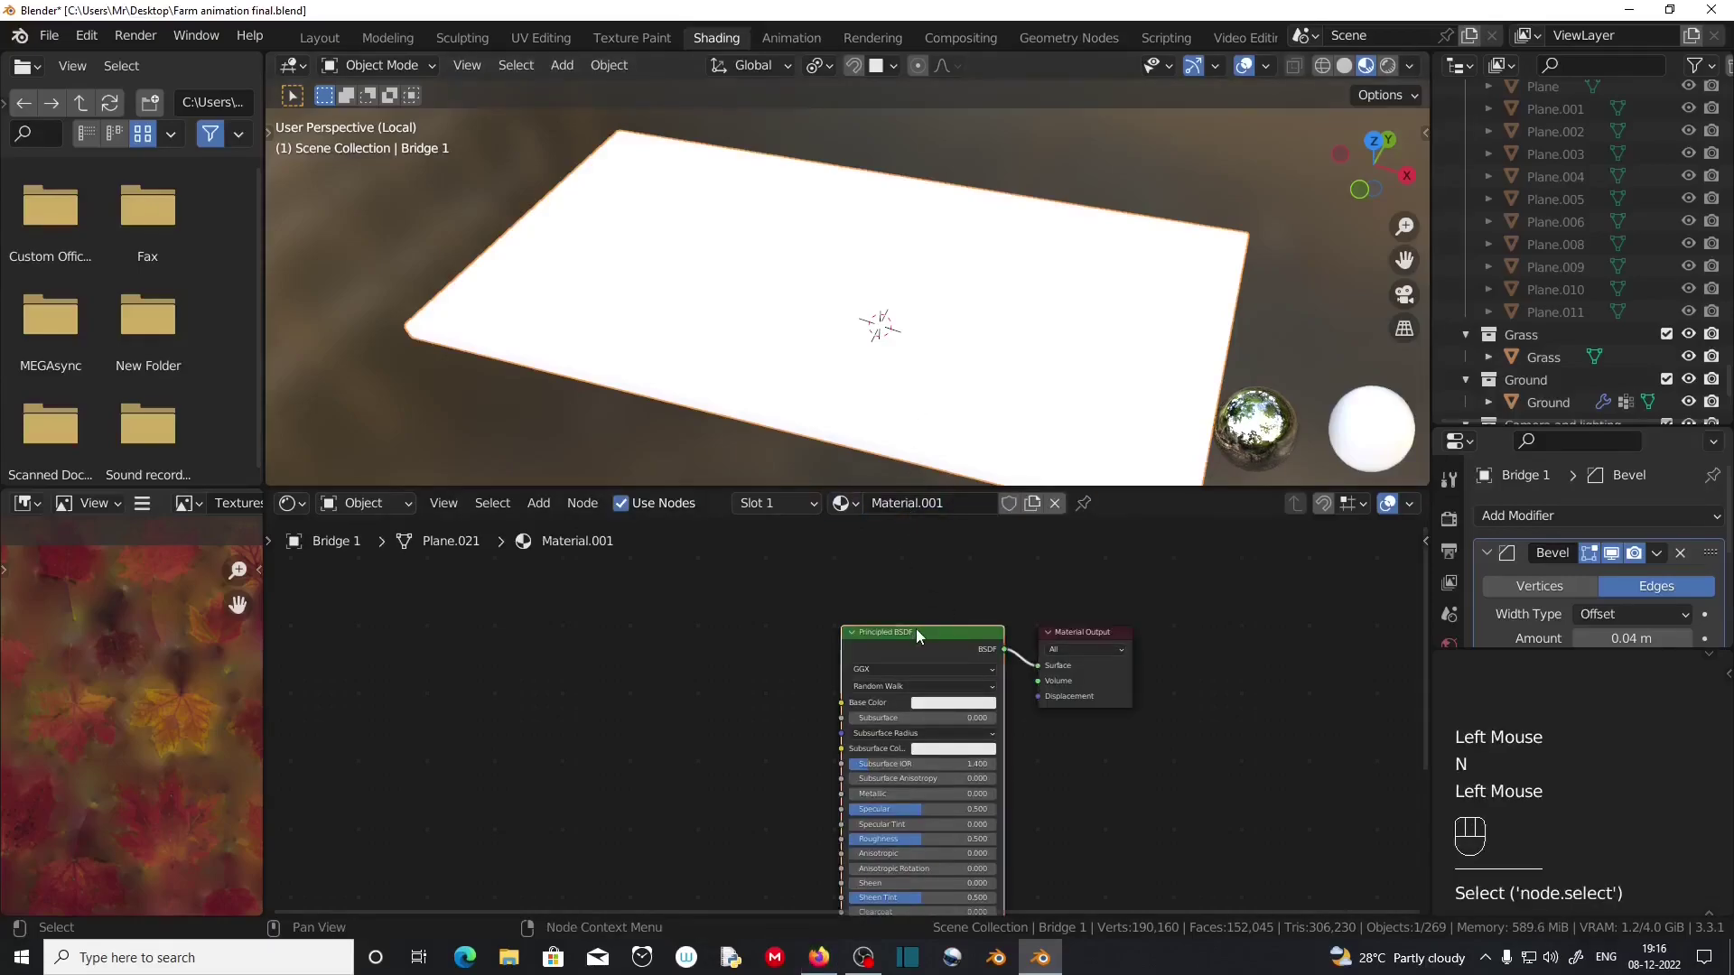
{"action": "left_click_drag", "start_coordinate": [916, 628], "coordinate": [907, 566]}
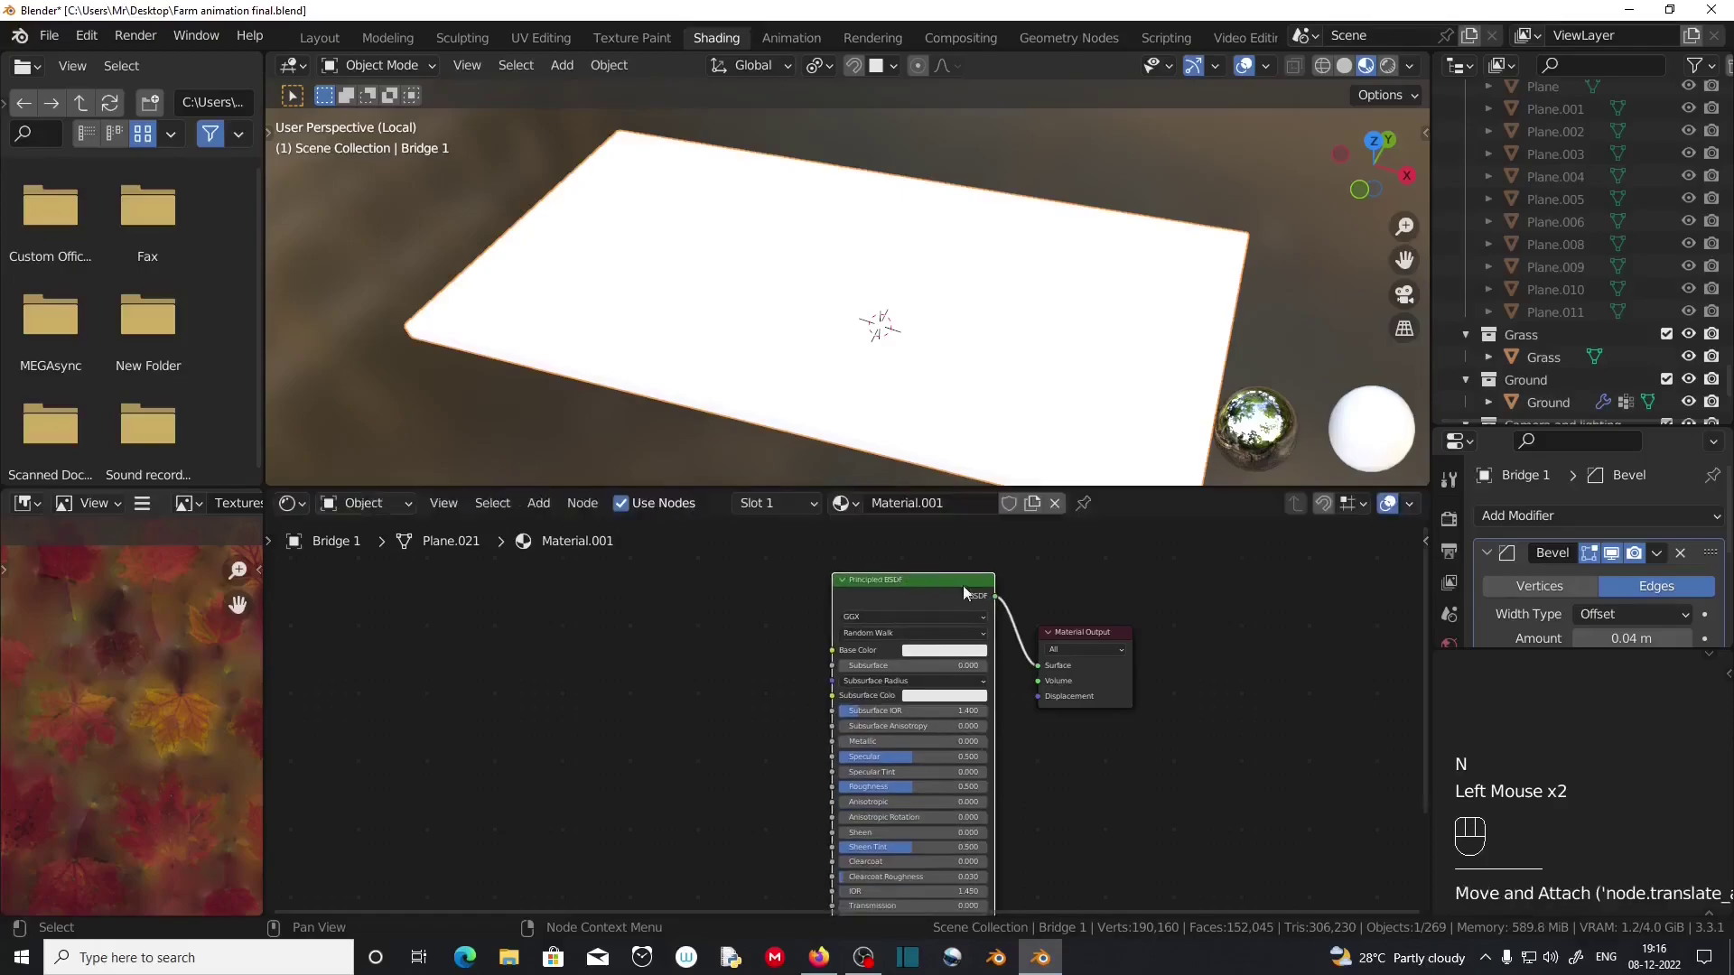
{"action": "left_click_drag", "start_coordinate": [1070, 632], "coordinate": [1081, 603]}
{"action": "left_click", "coordinate": [917, 504]}
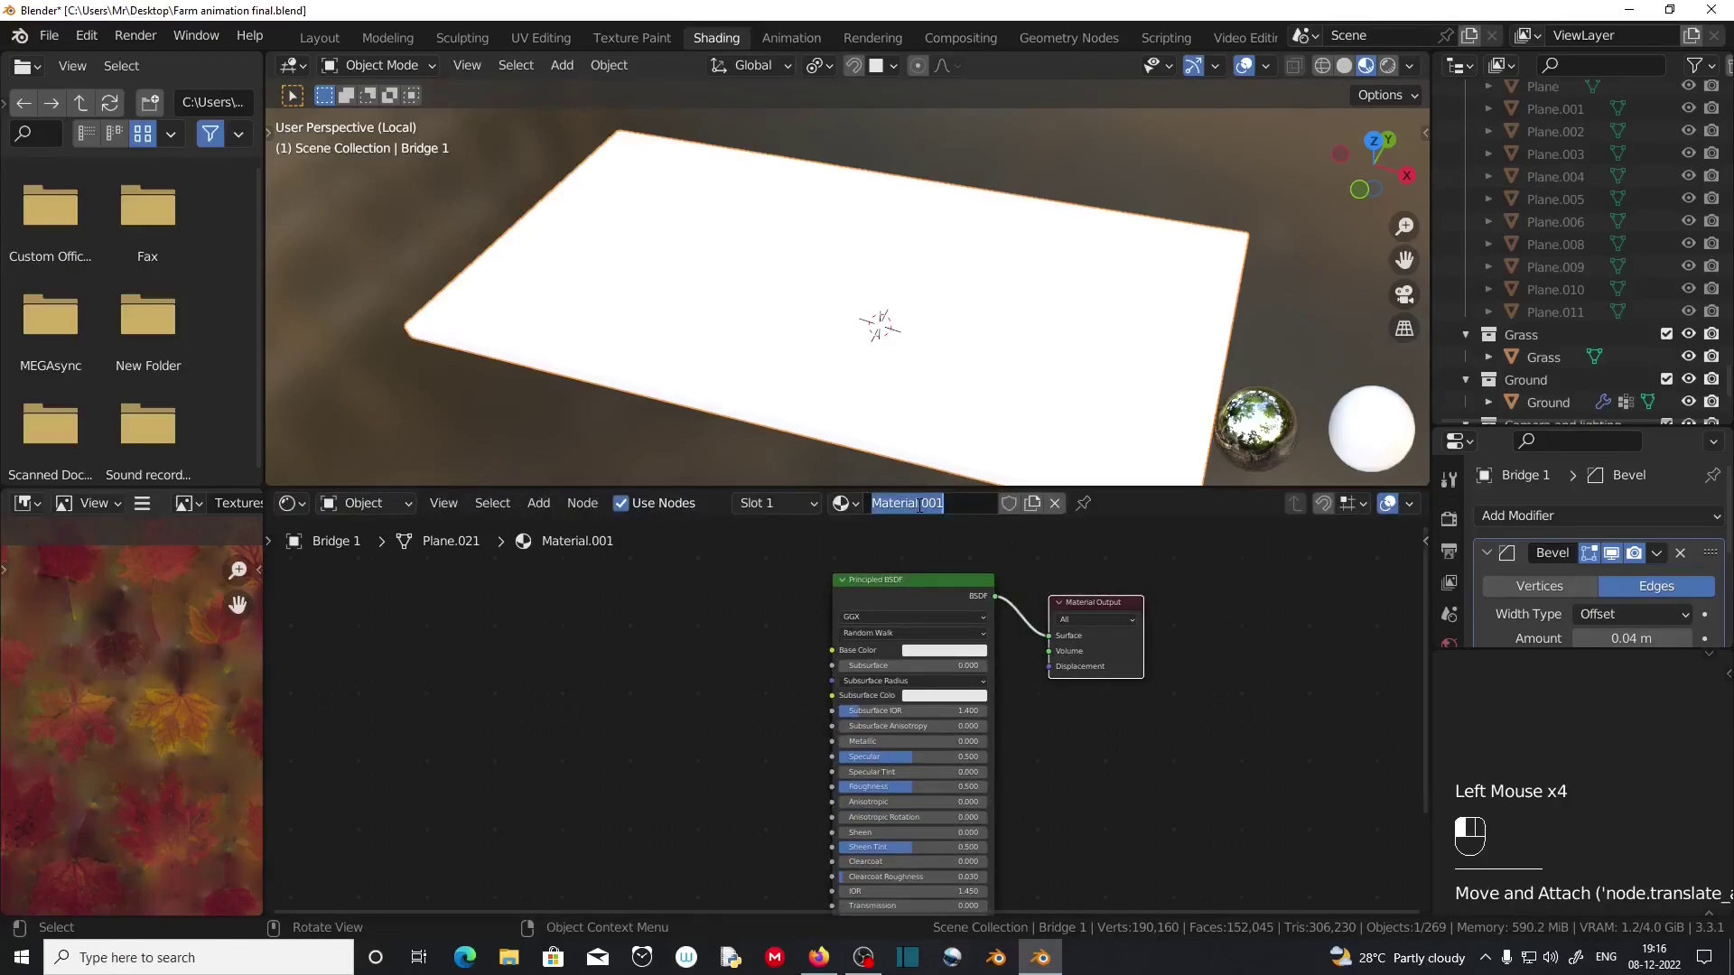
{"action": "type", "text": "Bridg"}
{"action": "type", "text": "de 1"}
{"action": "key", "text": "Return"}
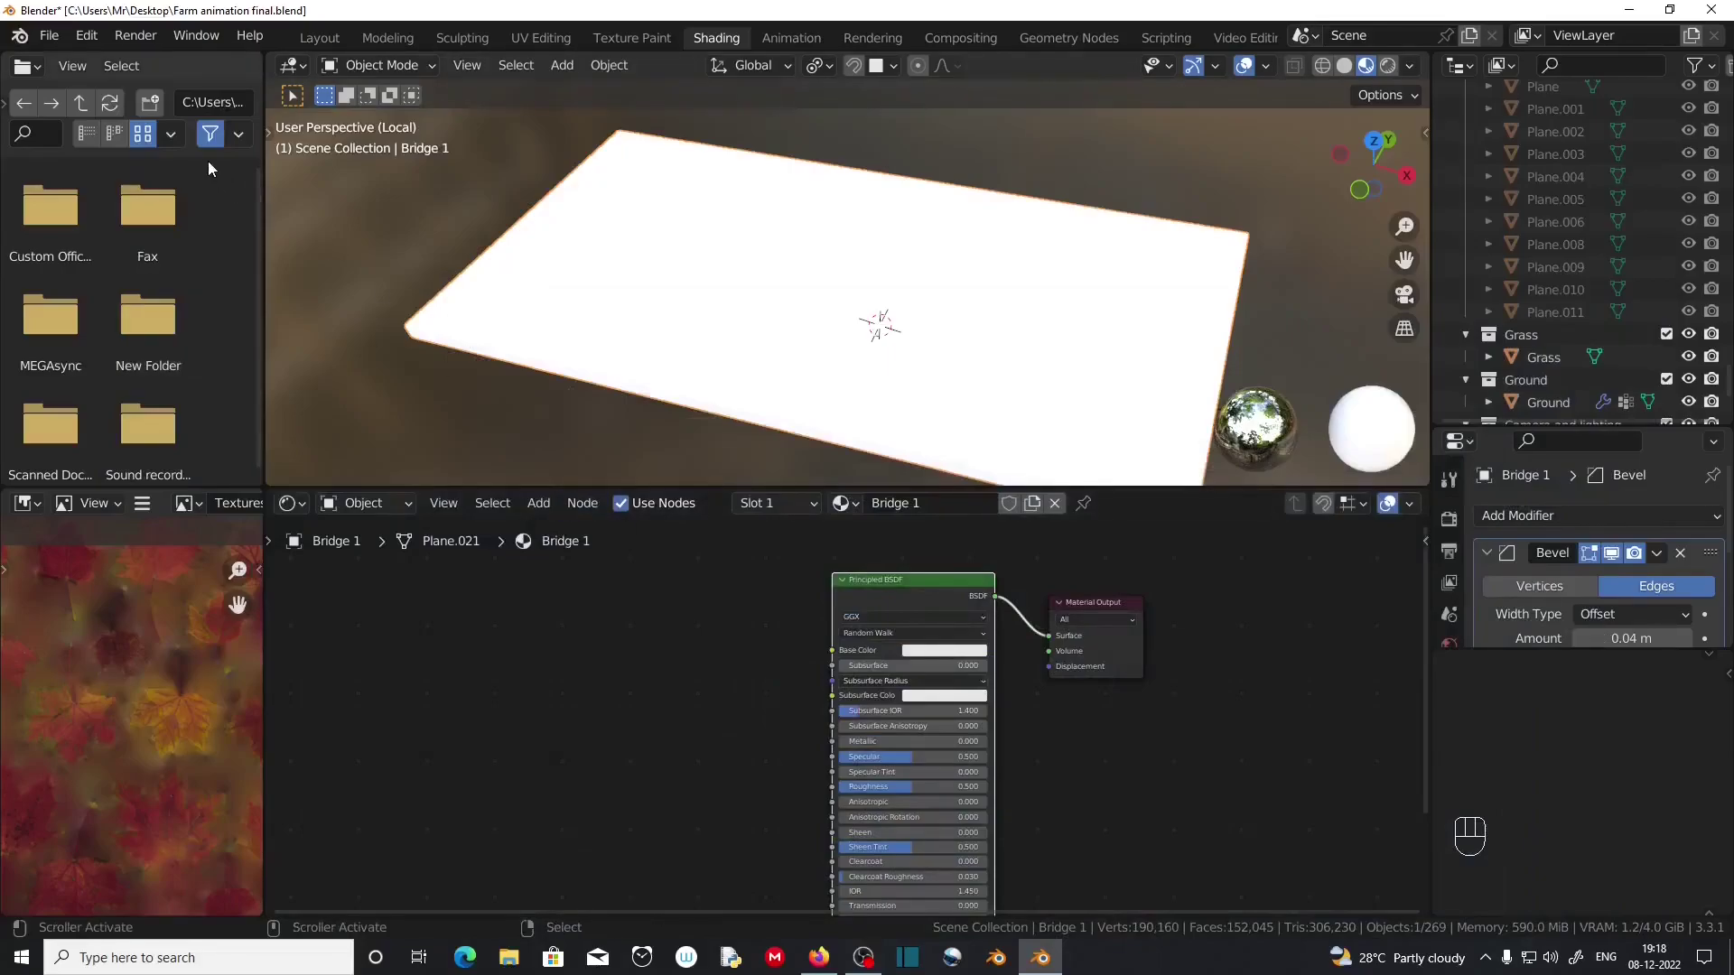
Search the add-on preferences for "node" to check whether Node Wrangler is enabled, and close them.
{"action": "left_click", "coordinate": [88, 37]}
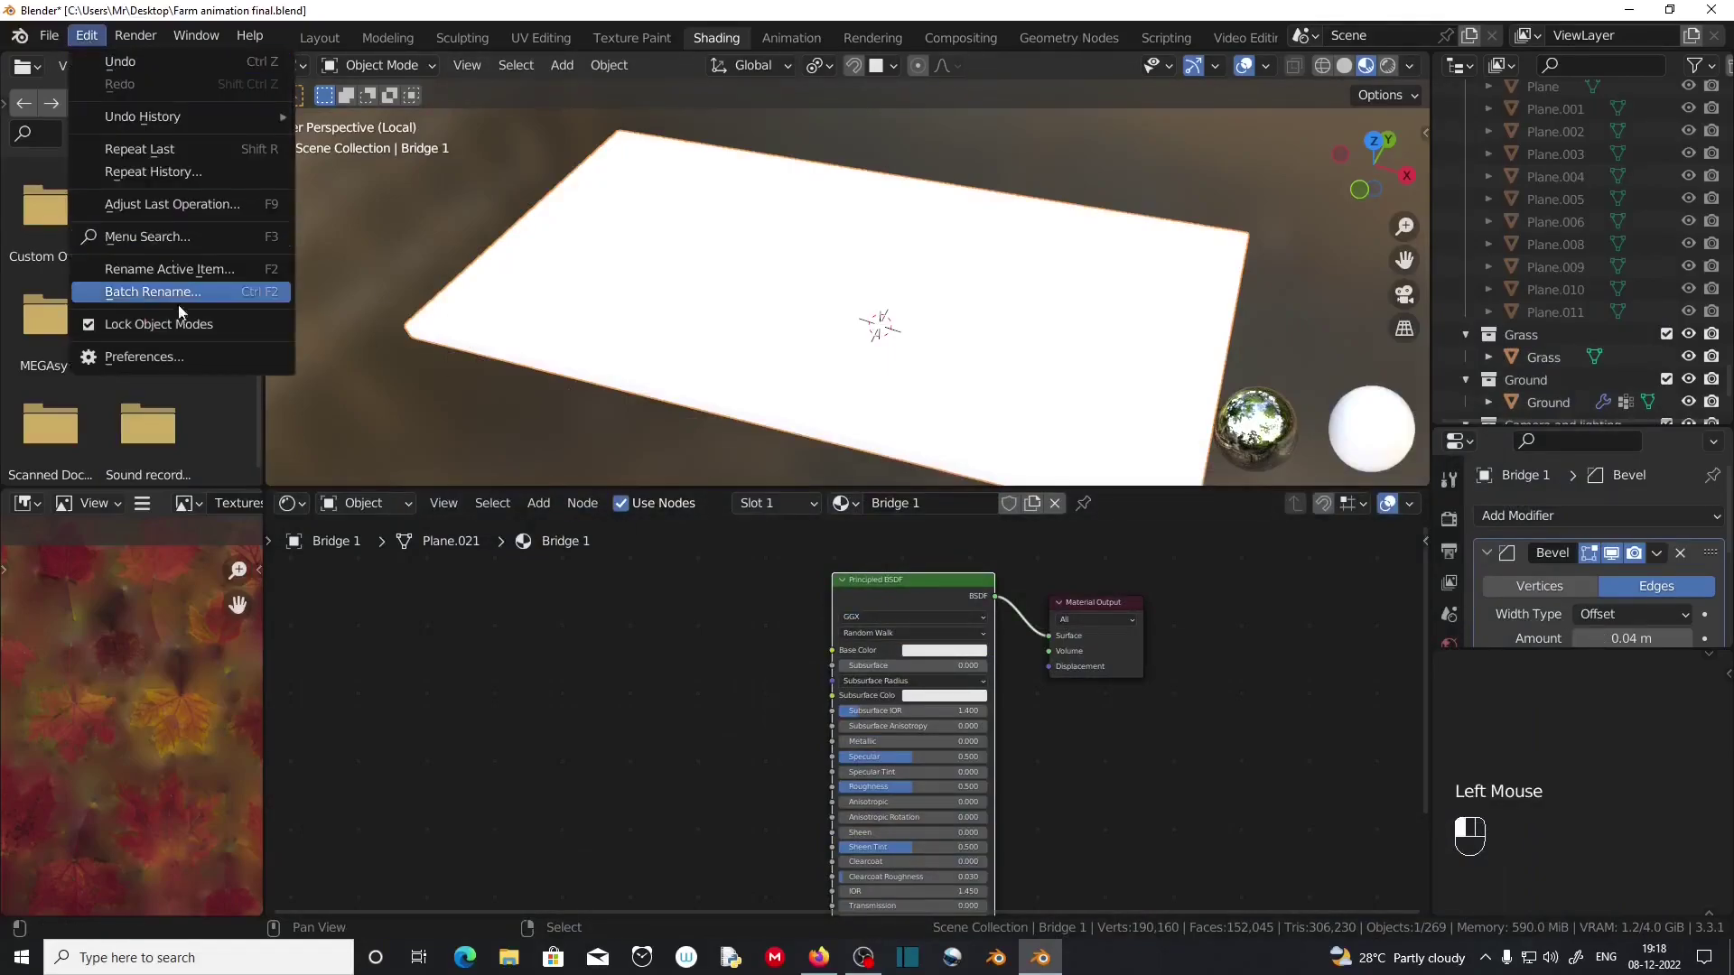
{"action": "left_click", "coordinate": [163, 357]}
{"action": "left_click", "coordinate": [614, 103]}
{"action": "type", "text": "n"}
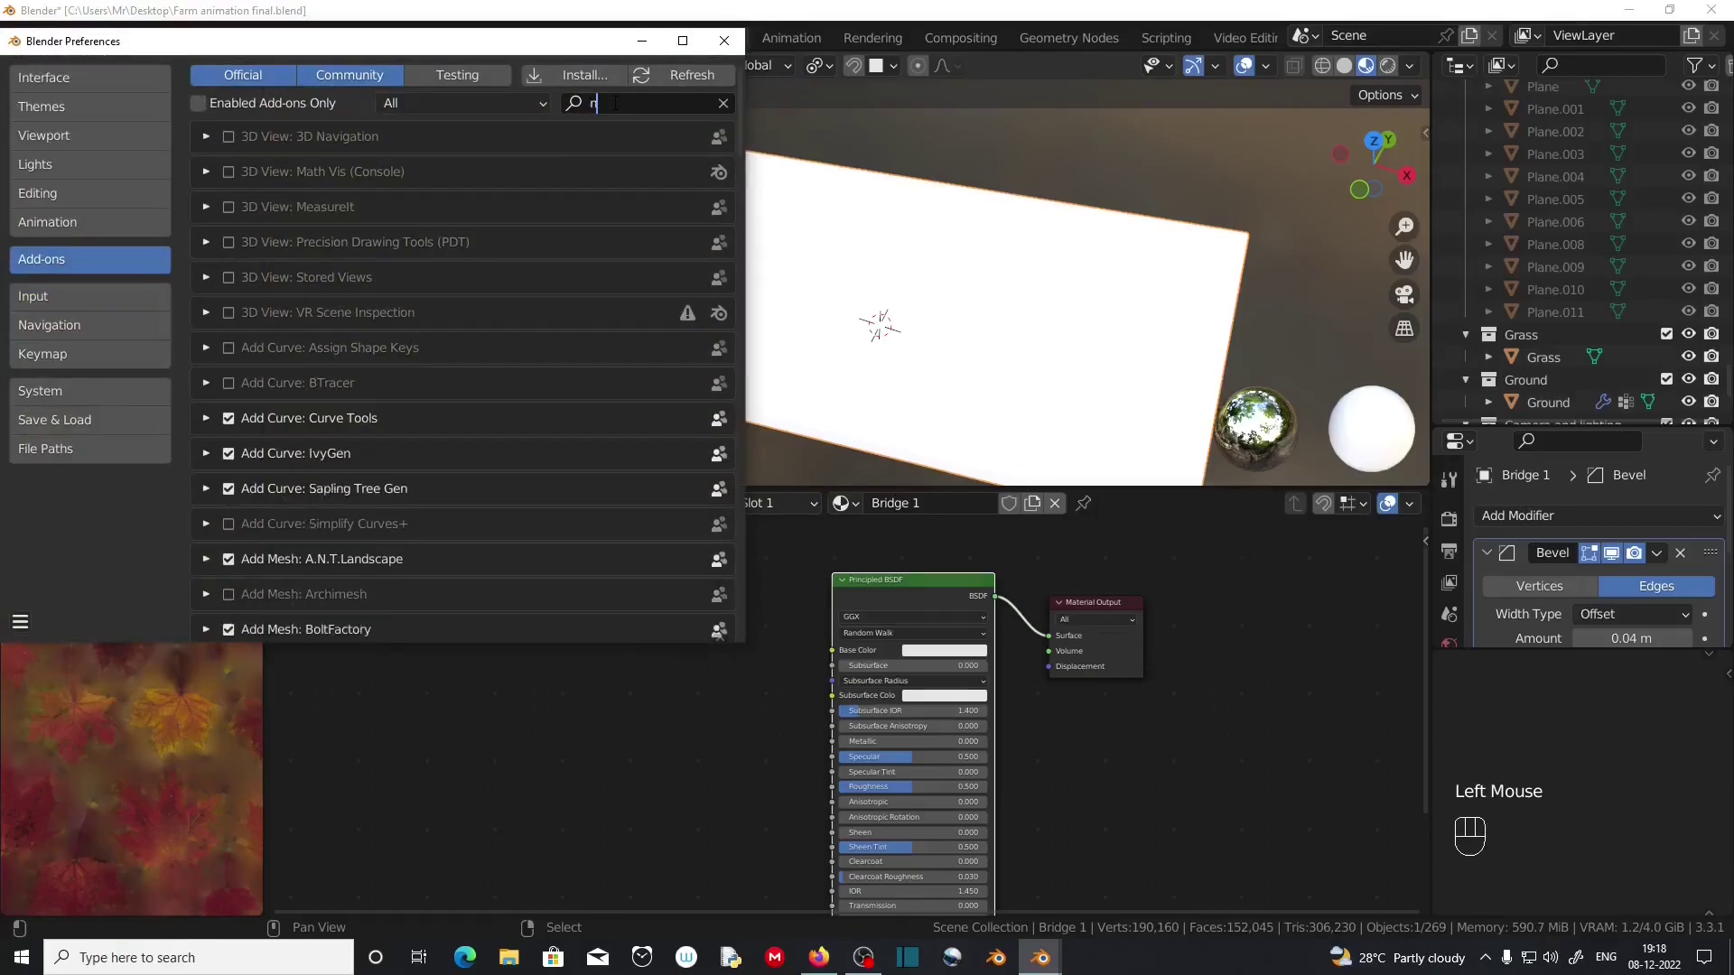
{"action": "type", "text": "ode"}
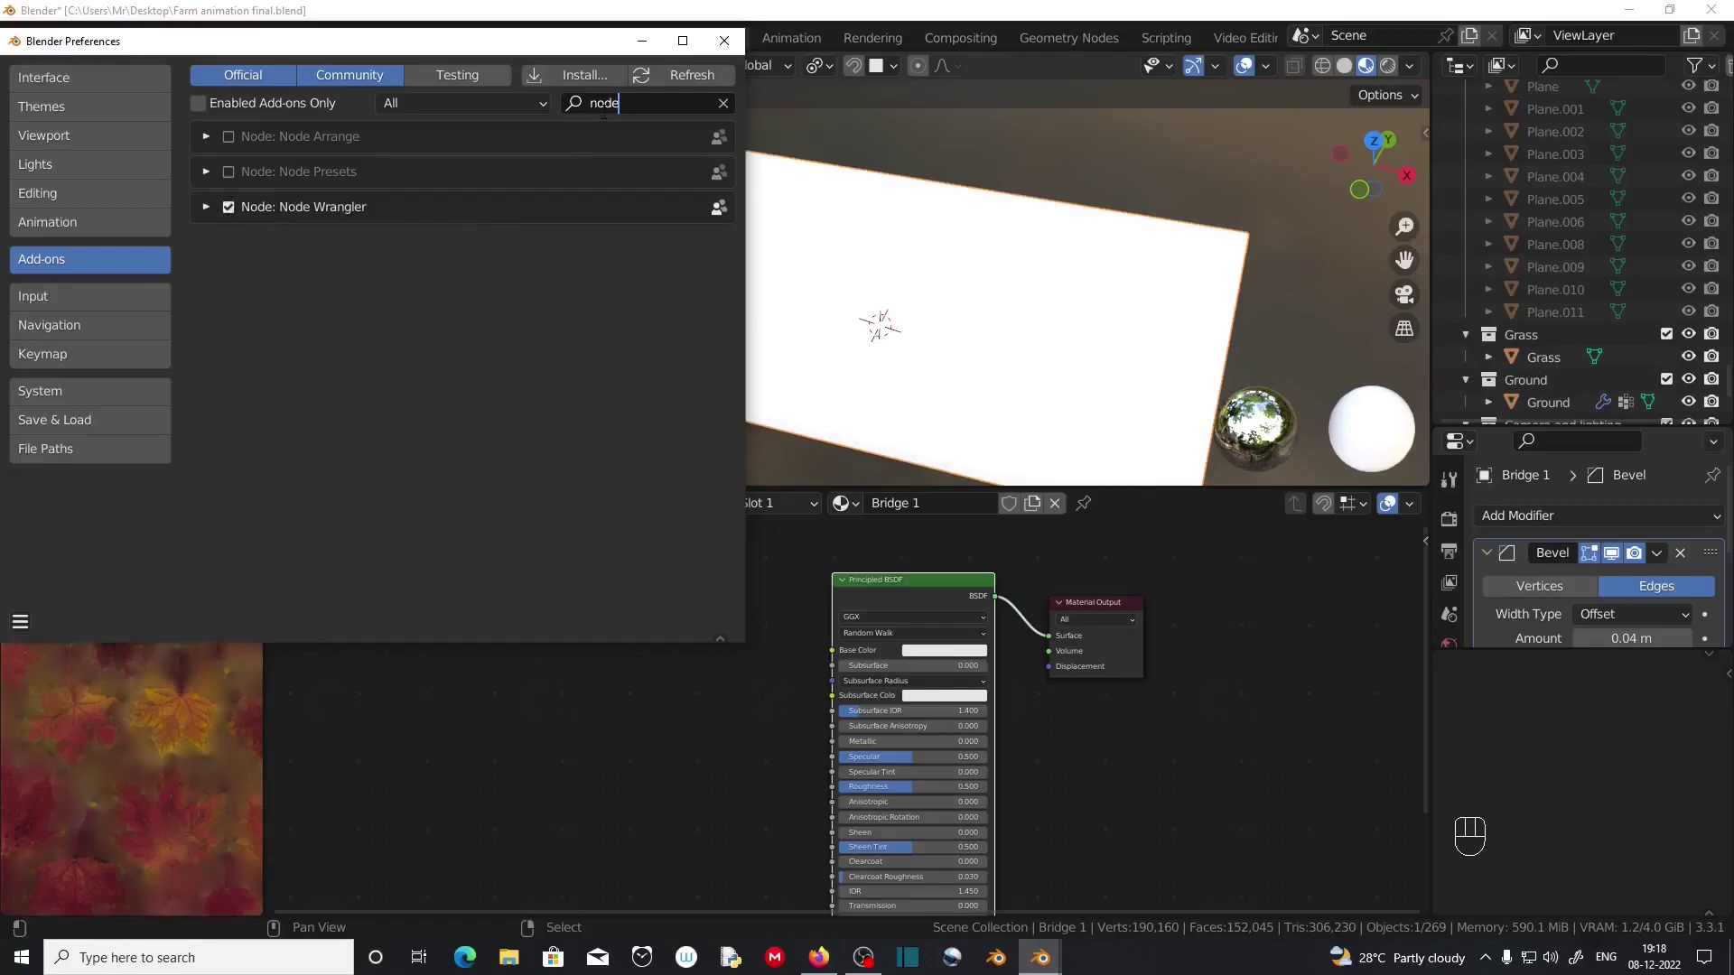
{"action": "left_click", "coordinate": [724, 42]}
Load the OldLog4 albedo, roughness and normal maps from the Making the bridges folder onto the Principled BSDF with Principled Texture Setup.
{"action": "left_click", "coordinate": [914, 594]}
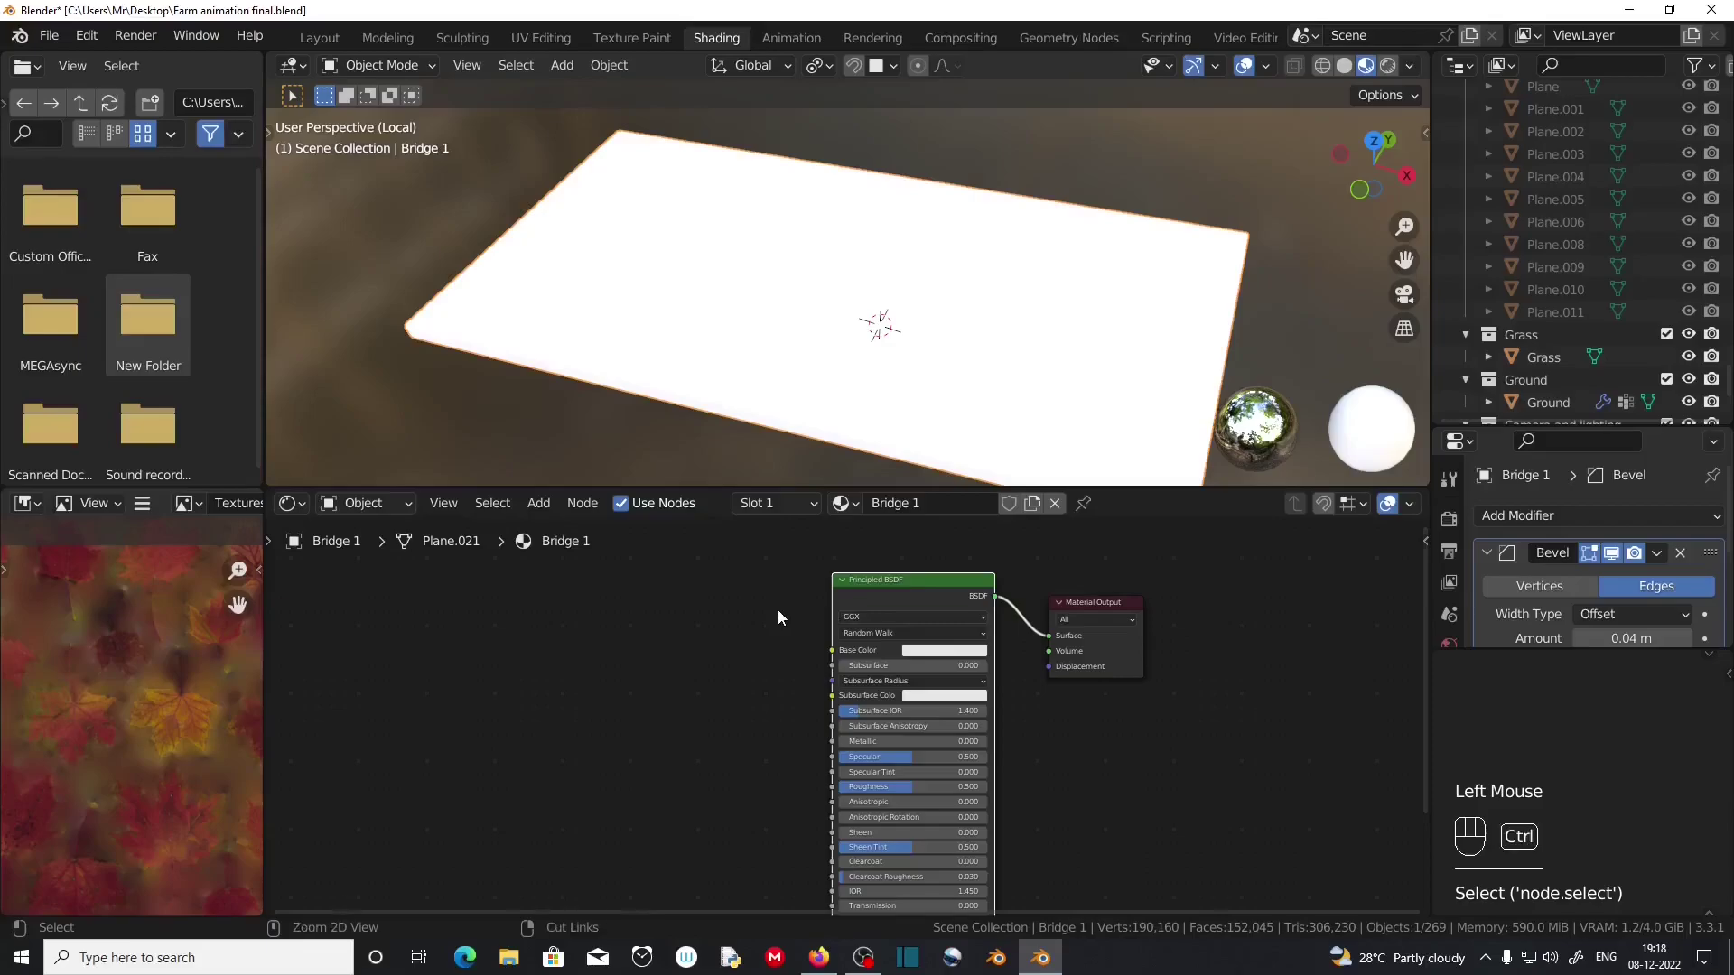
{"action": "key", "text": "ctrl+shift+t"}
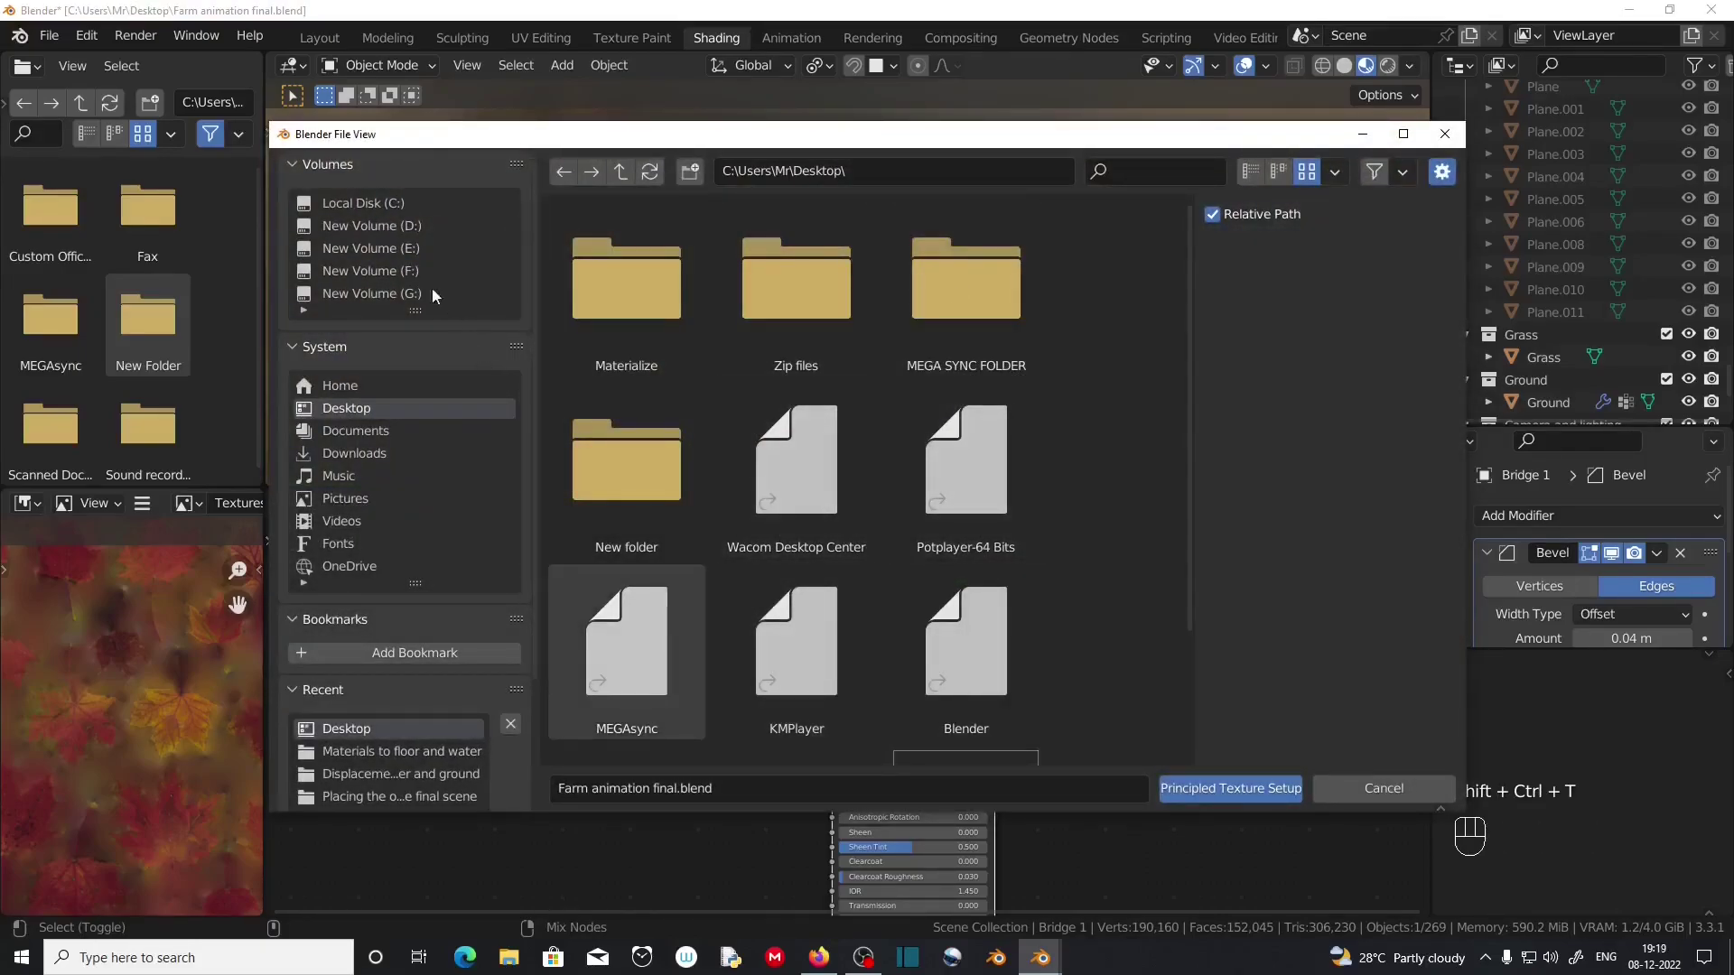
{"action": "left_click", "coordinate": [414, 230]}
{"action": "left_click", "coordinate": [793, 278]}
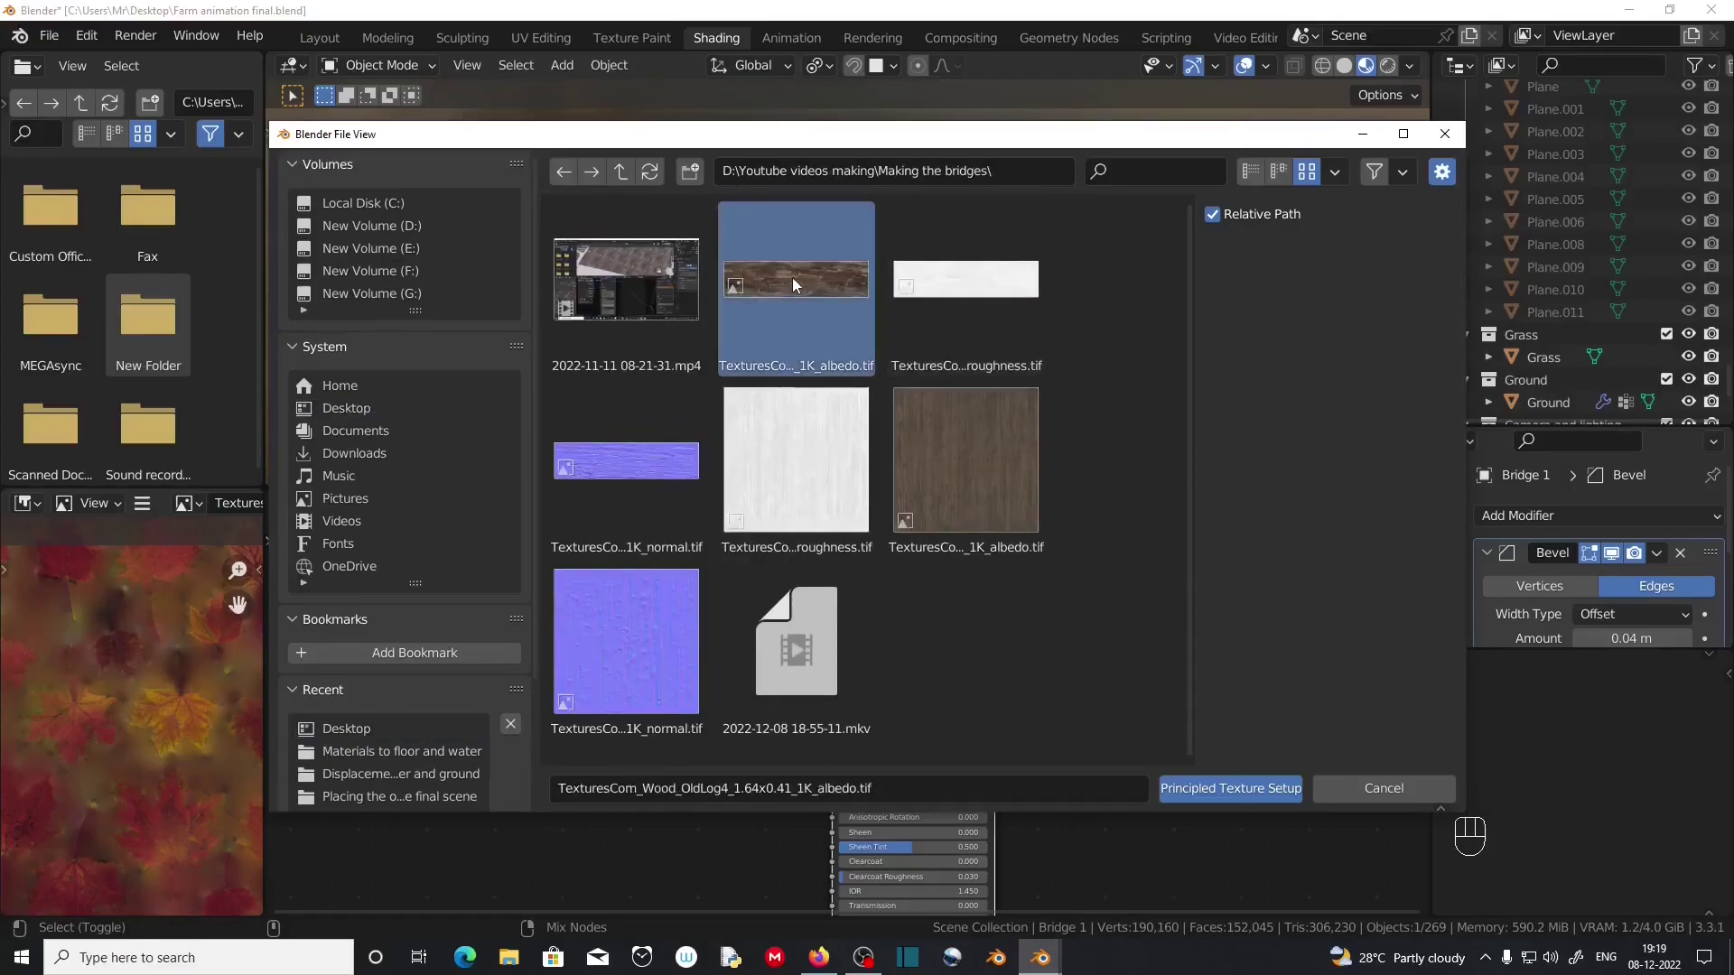
{"action": "left_click", "coordinate": [984, 269], "text": "shift"}
{"action": "left_click", "coordinate": [601, 435], "text": "shift"}
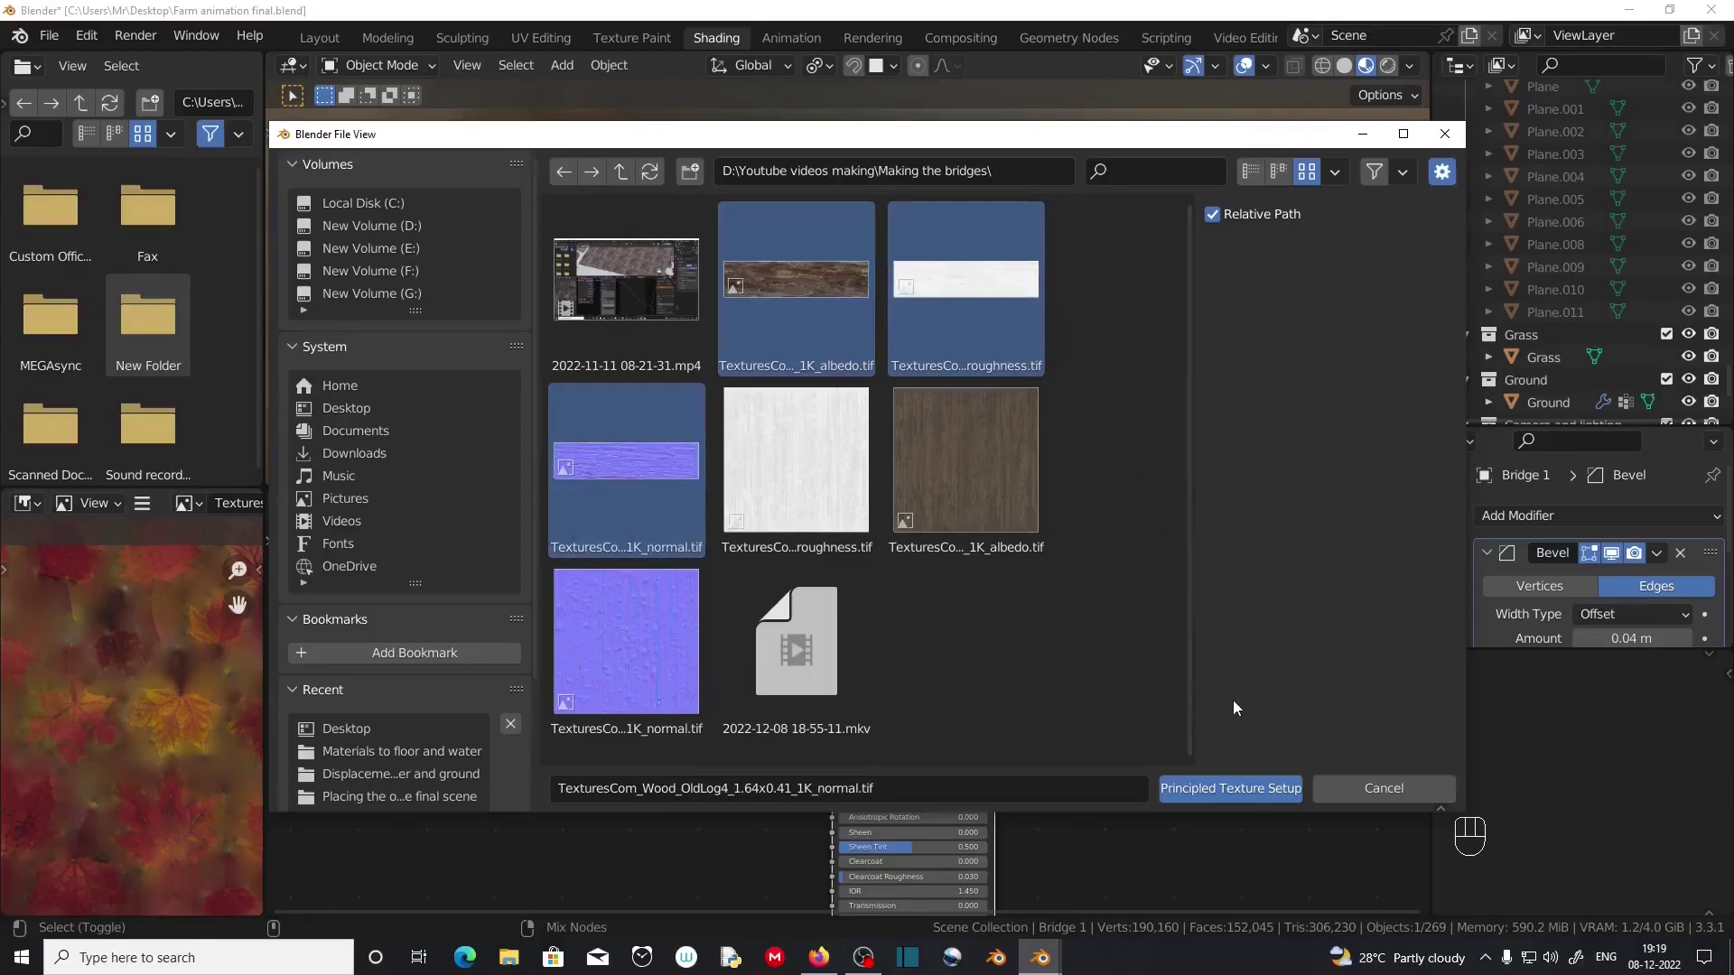
{"action": "left_click", "coordinate": [1219, 792]}
{"action": "scroll", "coordinate": [698, 681], "scroll_direction": "down", "scroll_amount": 1}
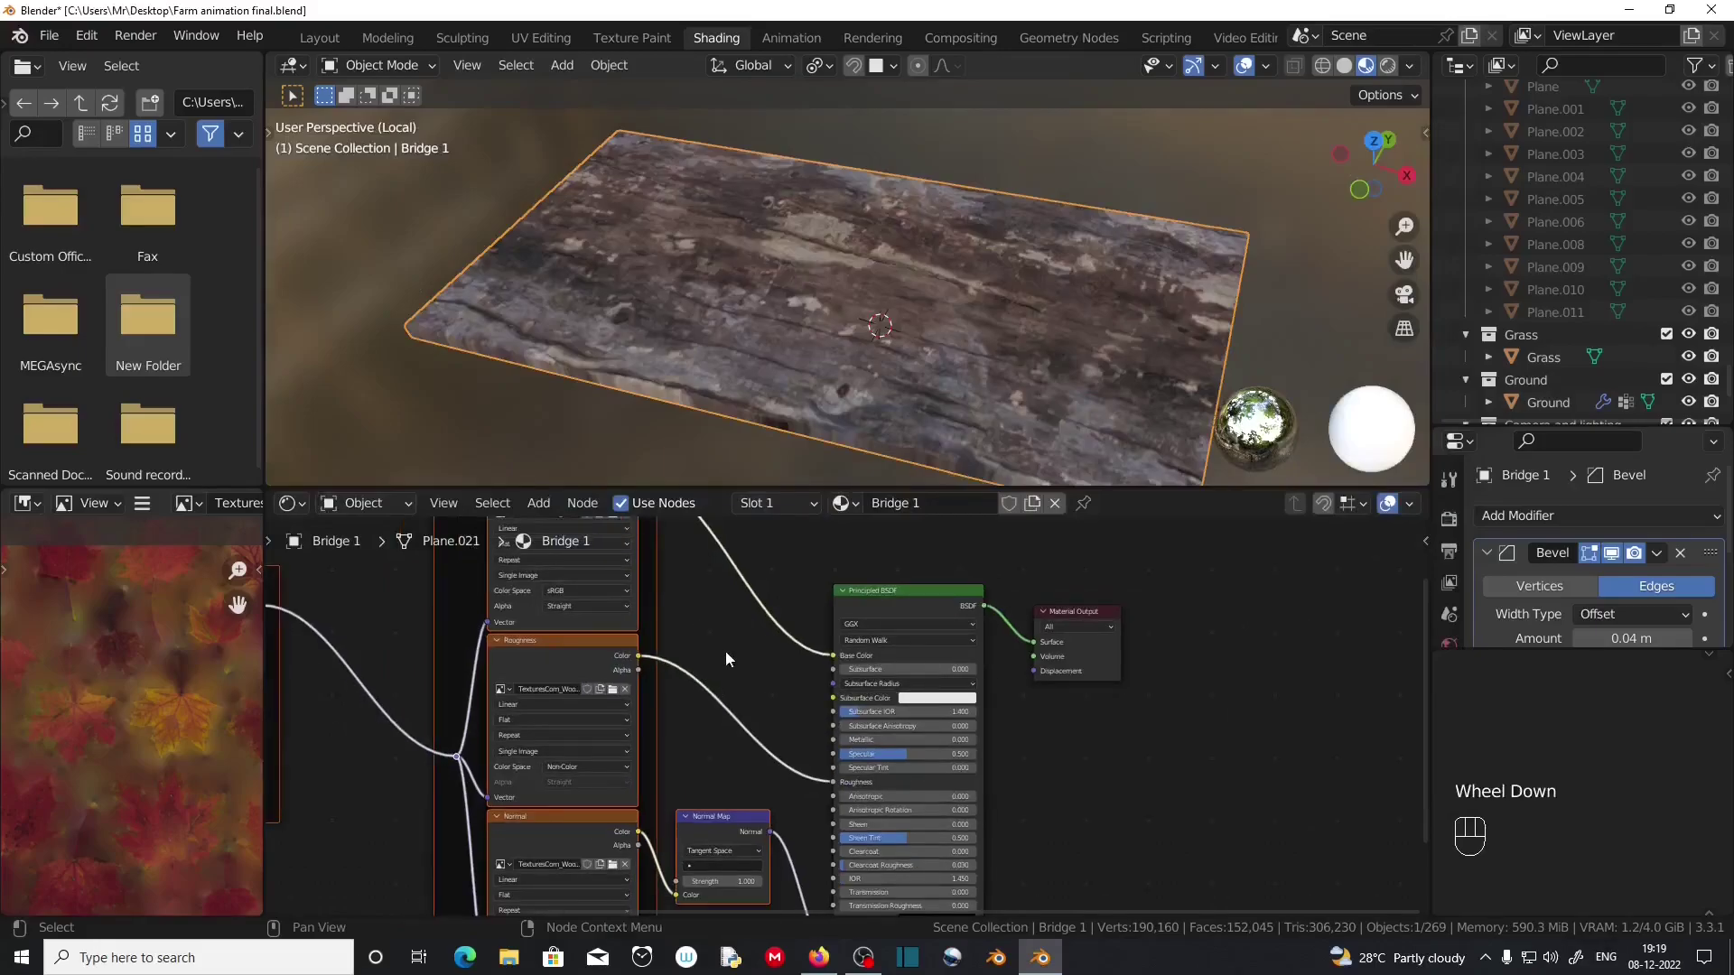
Enlarge the node editor and connect the Texture Coordinate's Object output to the Mapping node's Vector input.
{"action": "left_click_drag", "start_coordinate": [961, 492], "coordinate": [977, 440]}
{"action": "scroll", "coordinate": [870, 336], "scroll_direction": "down", "scroll_amount": 2}
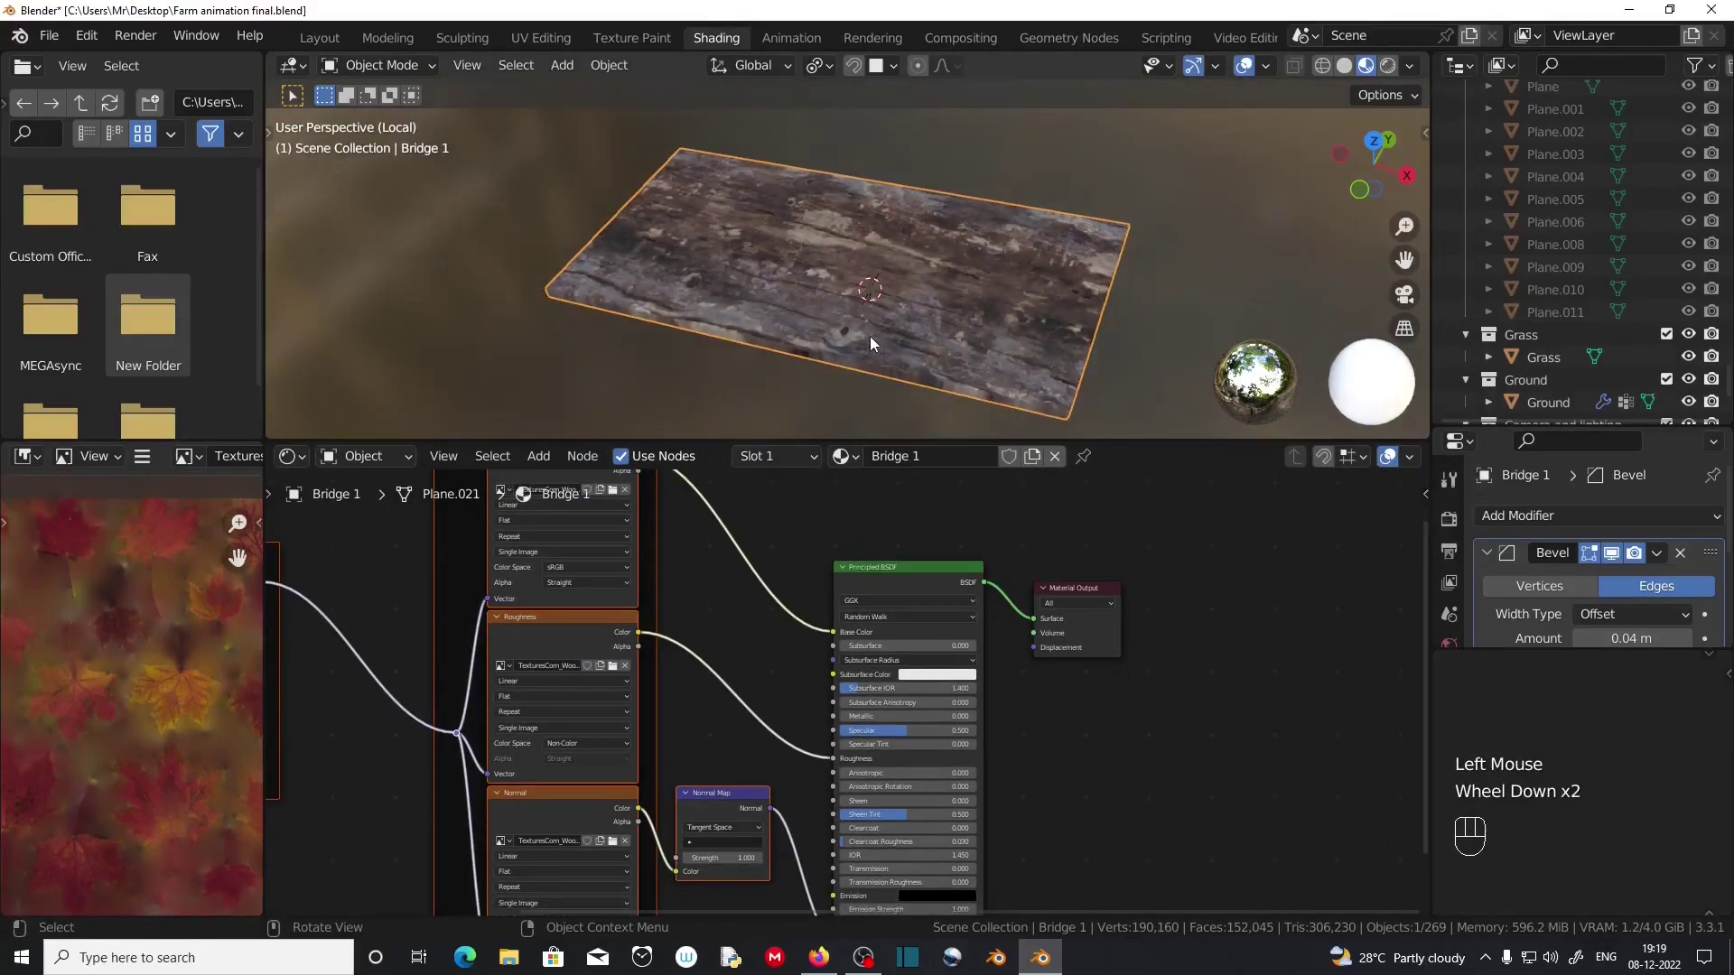
{"action": "key", "text": "KP_Decimal"}
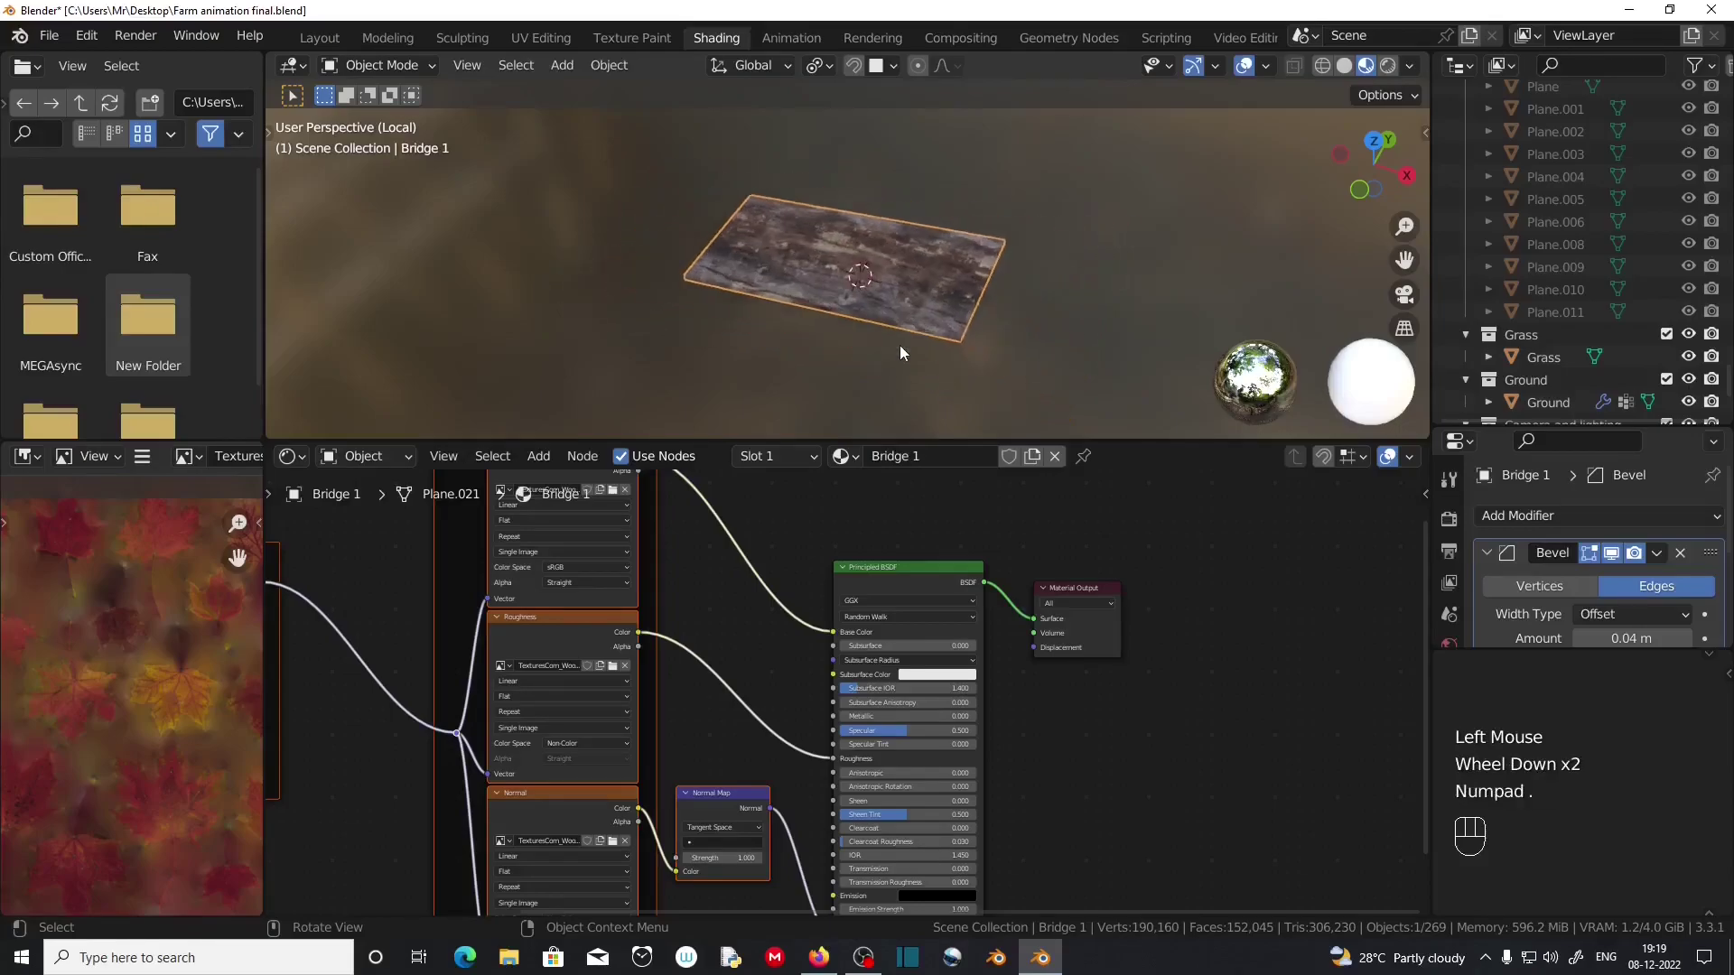
{"action": "scroll", "coordinate": [900, 345], "scroll_direction": "up", "scroll_amount": 4}
{"action": "middle_click_drag", "start_coordinate": [788, 530], "coordinate": [1116, 539]}
{"action": "scroll", "coordinate": [718, 615], "scroll_direction": "down", "scroll_amount": 2}
{"action": "scroll", "coordinate": [718, 615], "scroll_direction": "up", "scroll_amount": 2}
{"action": "left_click", "coordinate": [715, 615]}
{"action": "middle_click_drag", "start_coordinate": [715, 616], "coordinate": [945, 637]}
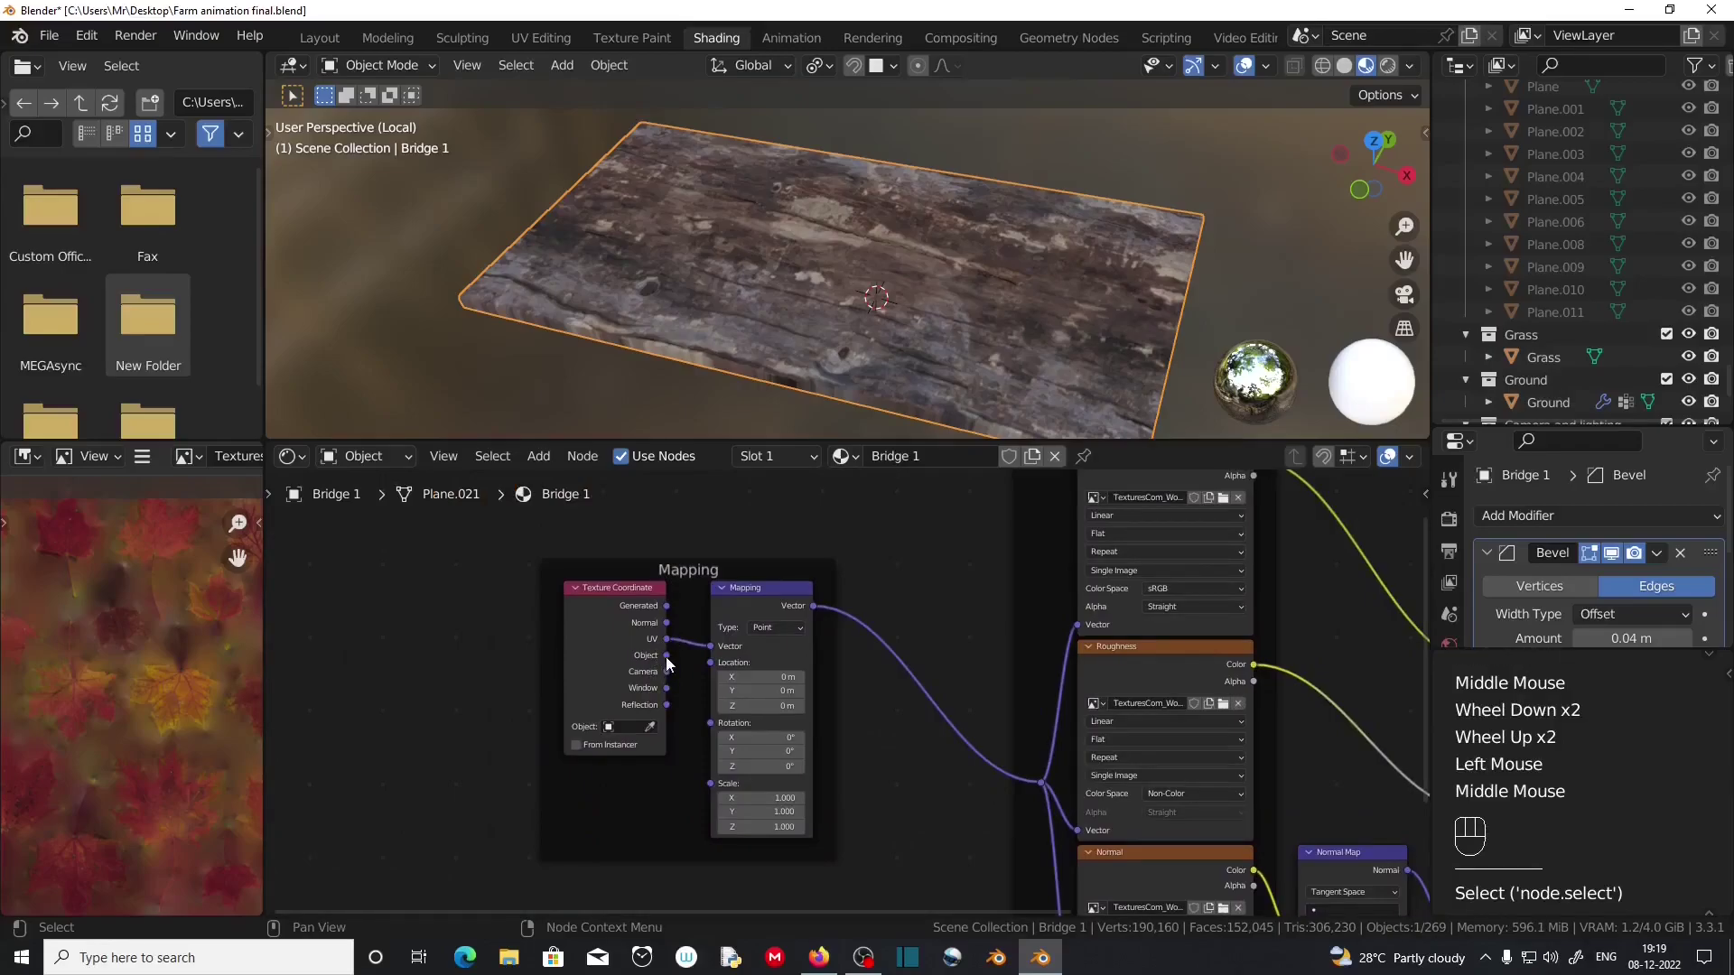
{"action": "left_click_drag", "start_coordinate": [667, 655], "coordinate": [711, 646]}
Set the projection of the Base Color, Roughness and Normal image textures to Box.
{"action": "middle_click_drag", "start_coordinate": [921, 627], "coordinate": [652, 689]}
{"action": "scroll", "coordinate": [937, 638], "scroll_direction": "up", "scroll_amount": 2}
{"action": "left_click", "coordinate": [865, 587]}
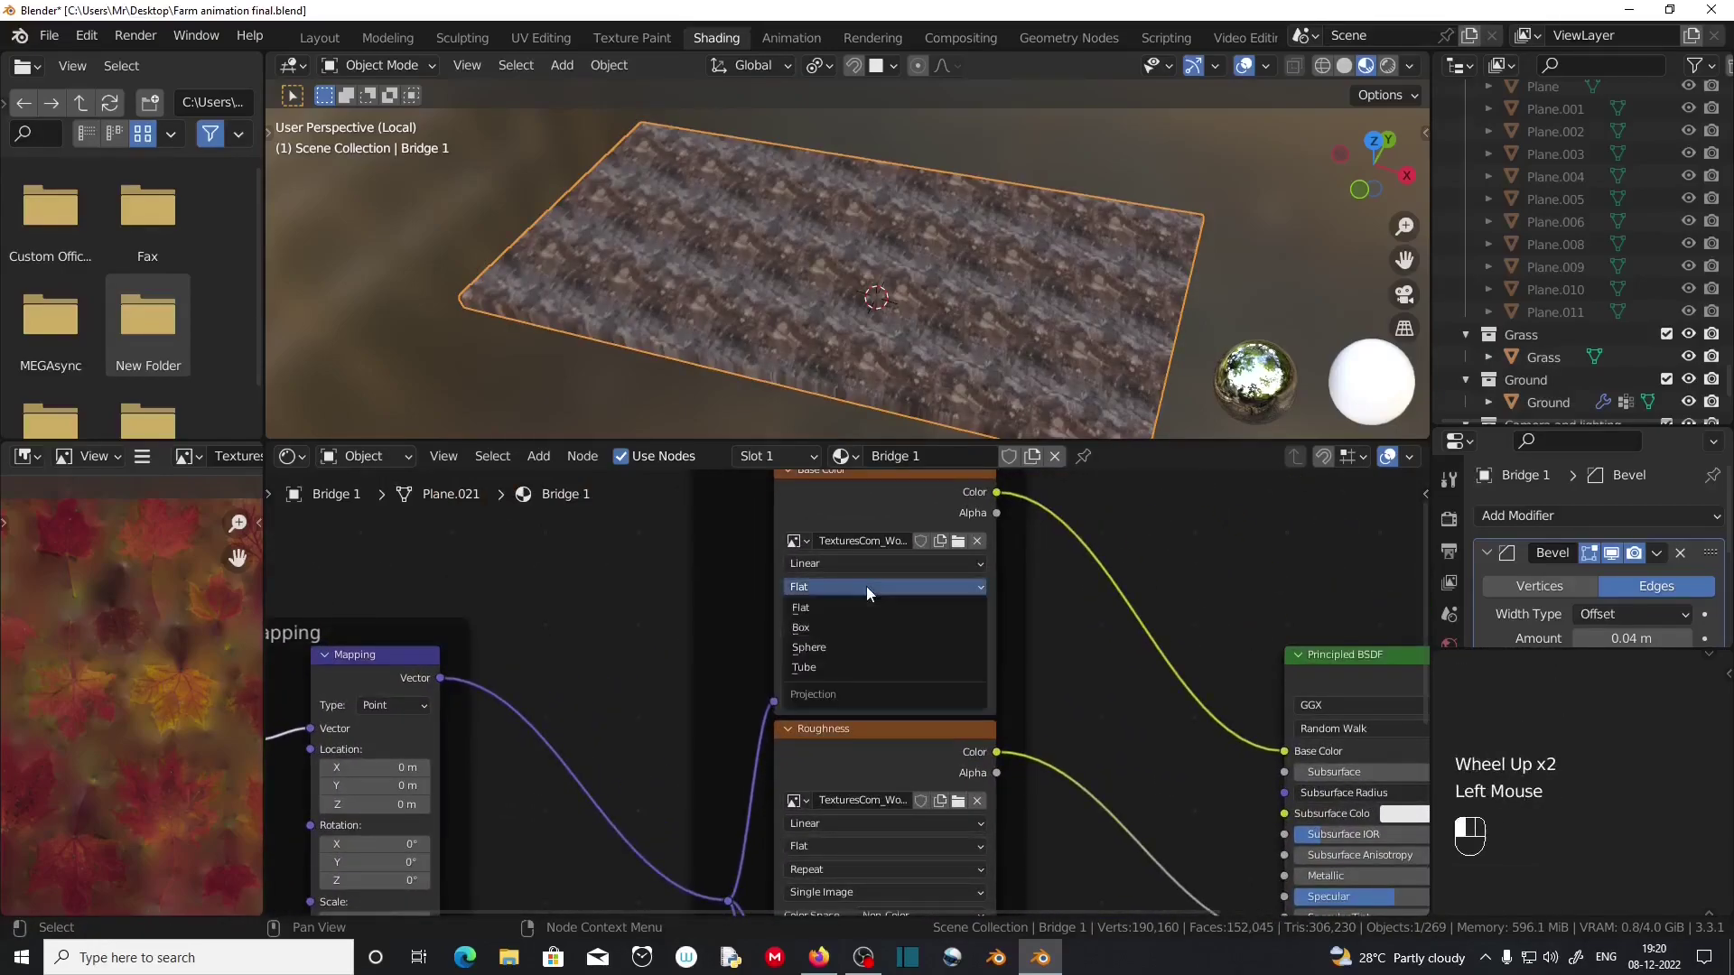
{"action": "left_click", "coordinate": [862, 627]}
{"action": "middle_click_drag", "start_coordinate": [870, 620], "coordinate": [902, 609]}
{"action": "left_click", "coordinate": [902, 619]}
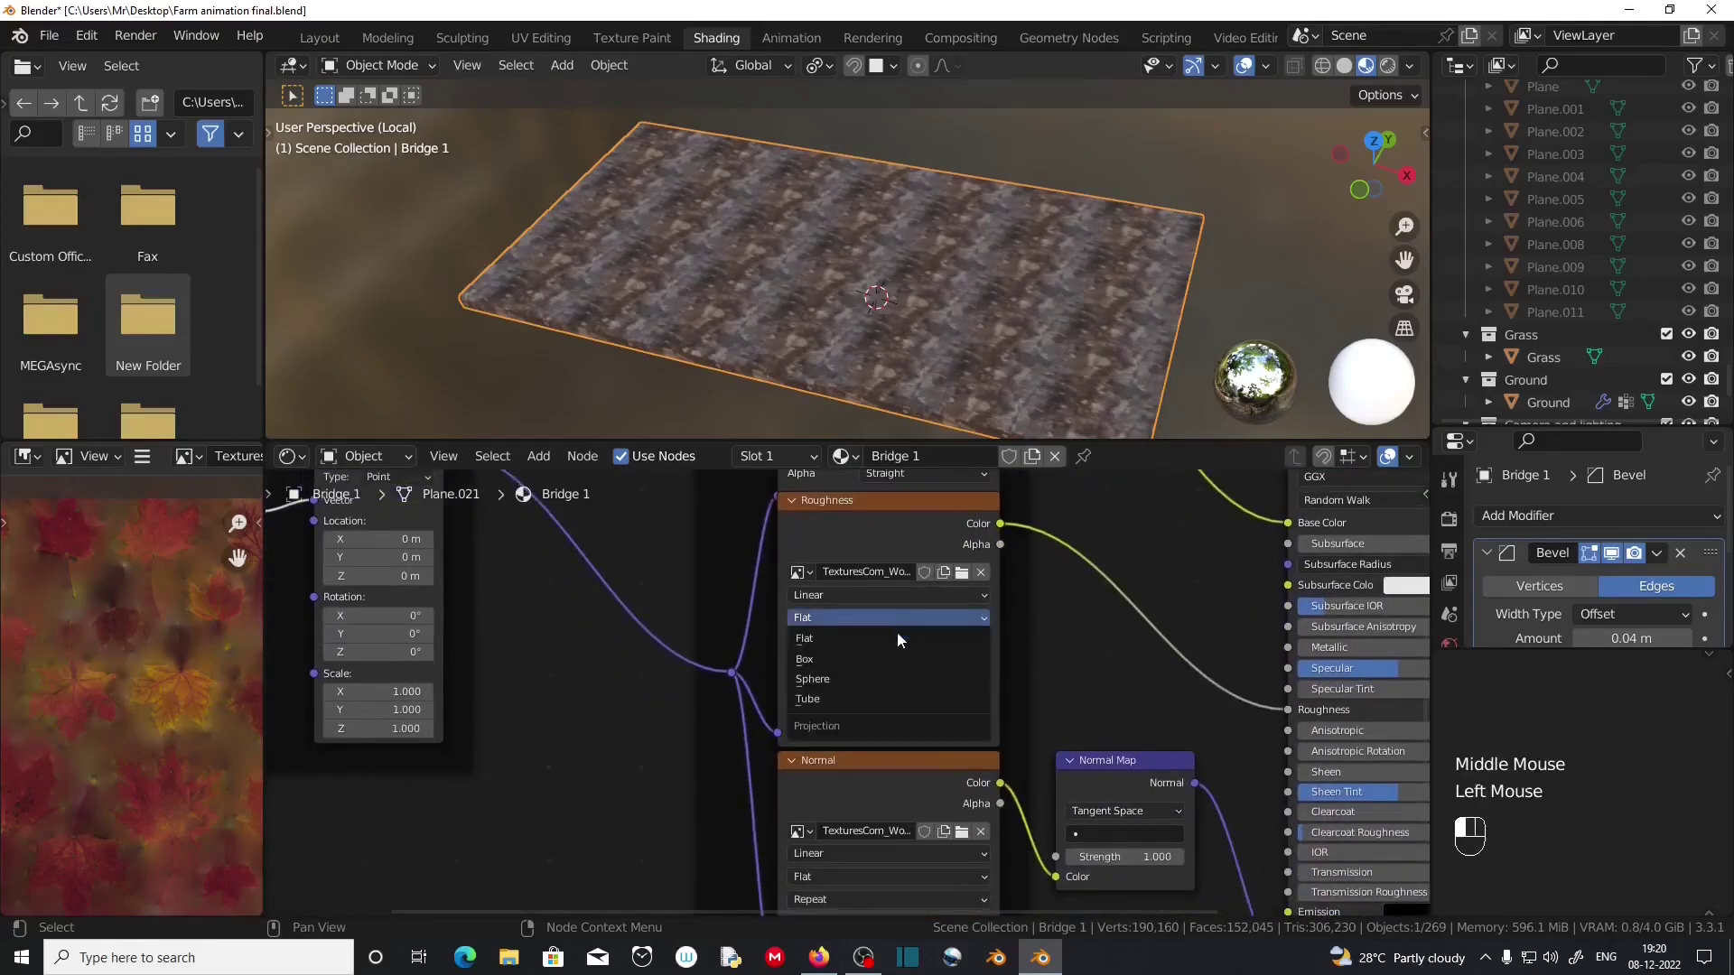
{"action": "left_click", "coordinate": [895, 654]}
{"action": "middle_click_drag", "start_coordinate": [1172, 735], "coordinate": [1150, 581]}
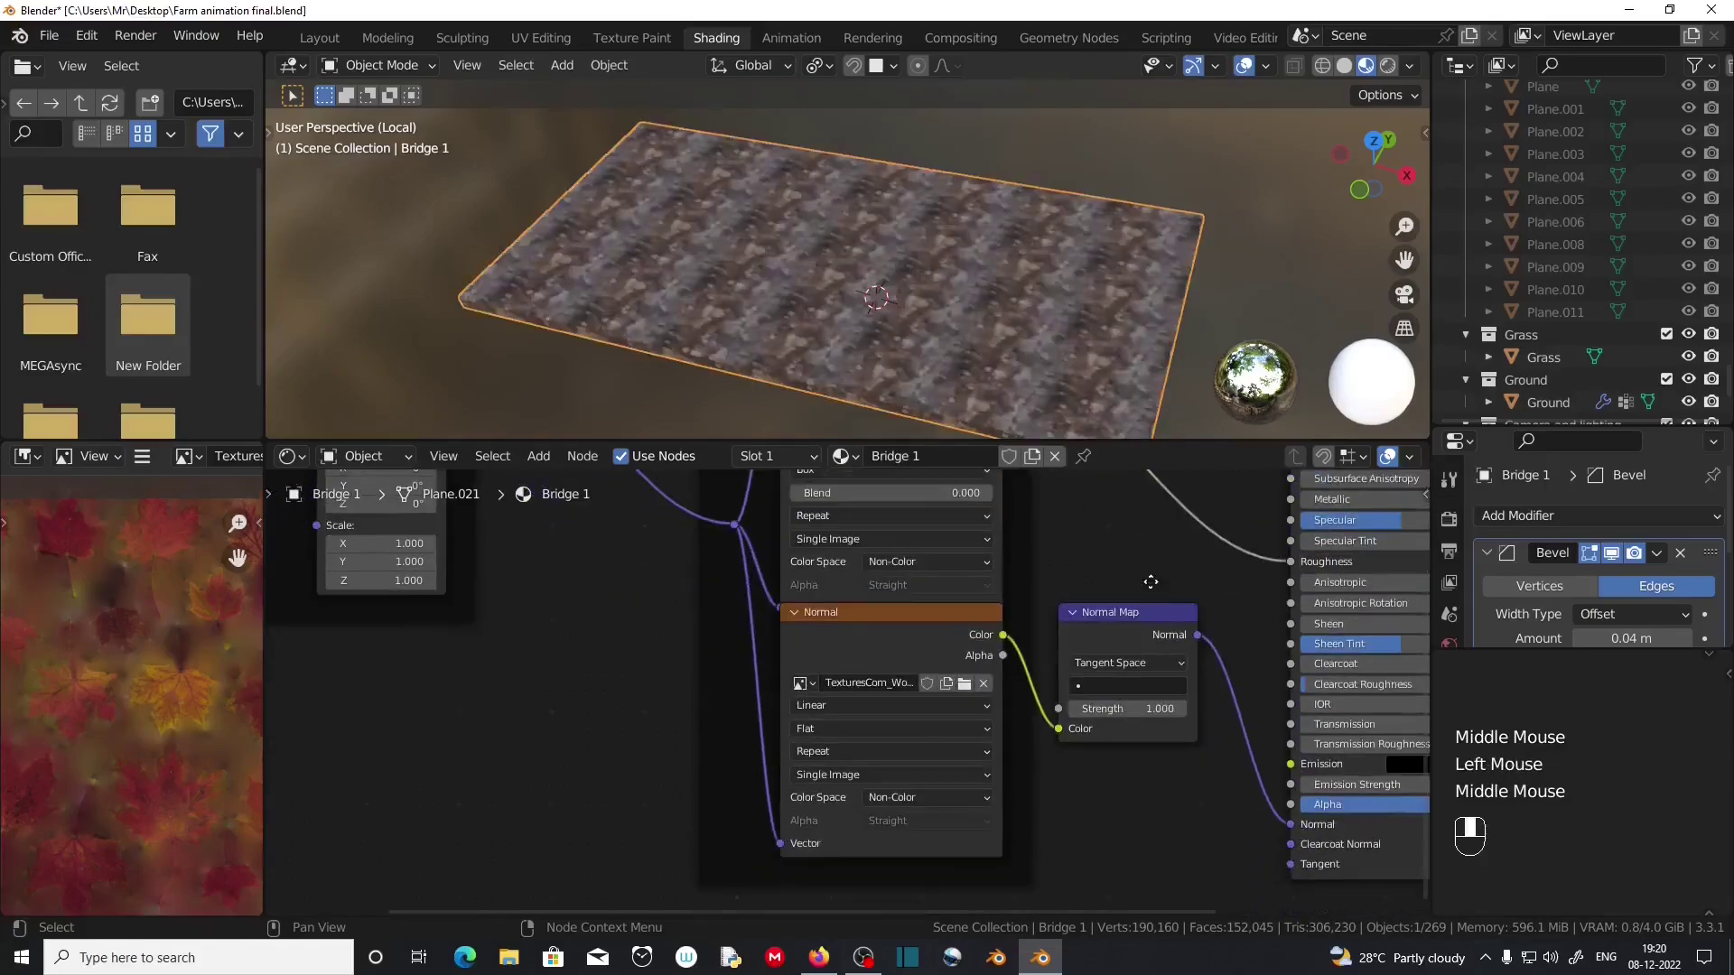
{"action": "left_click", "coordinate": [929, 729]}
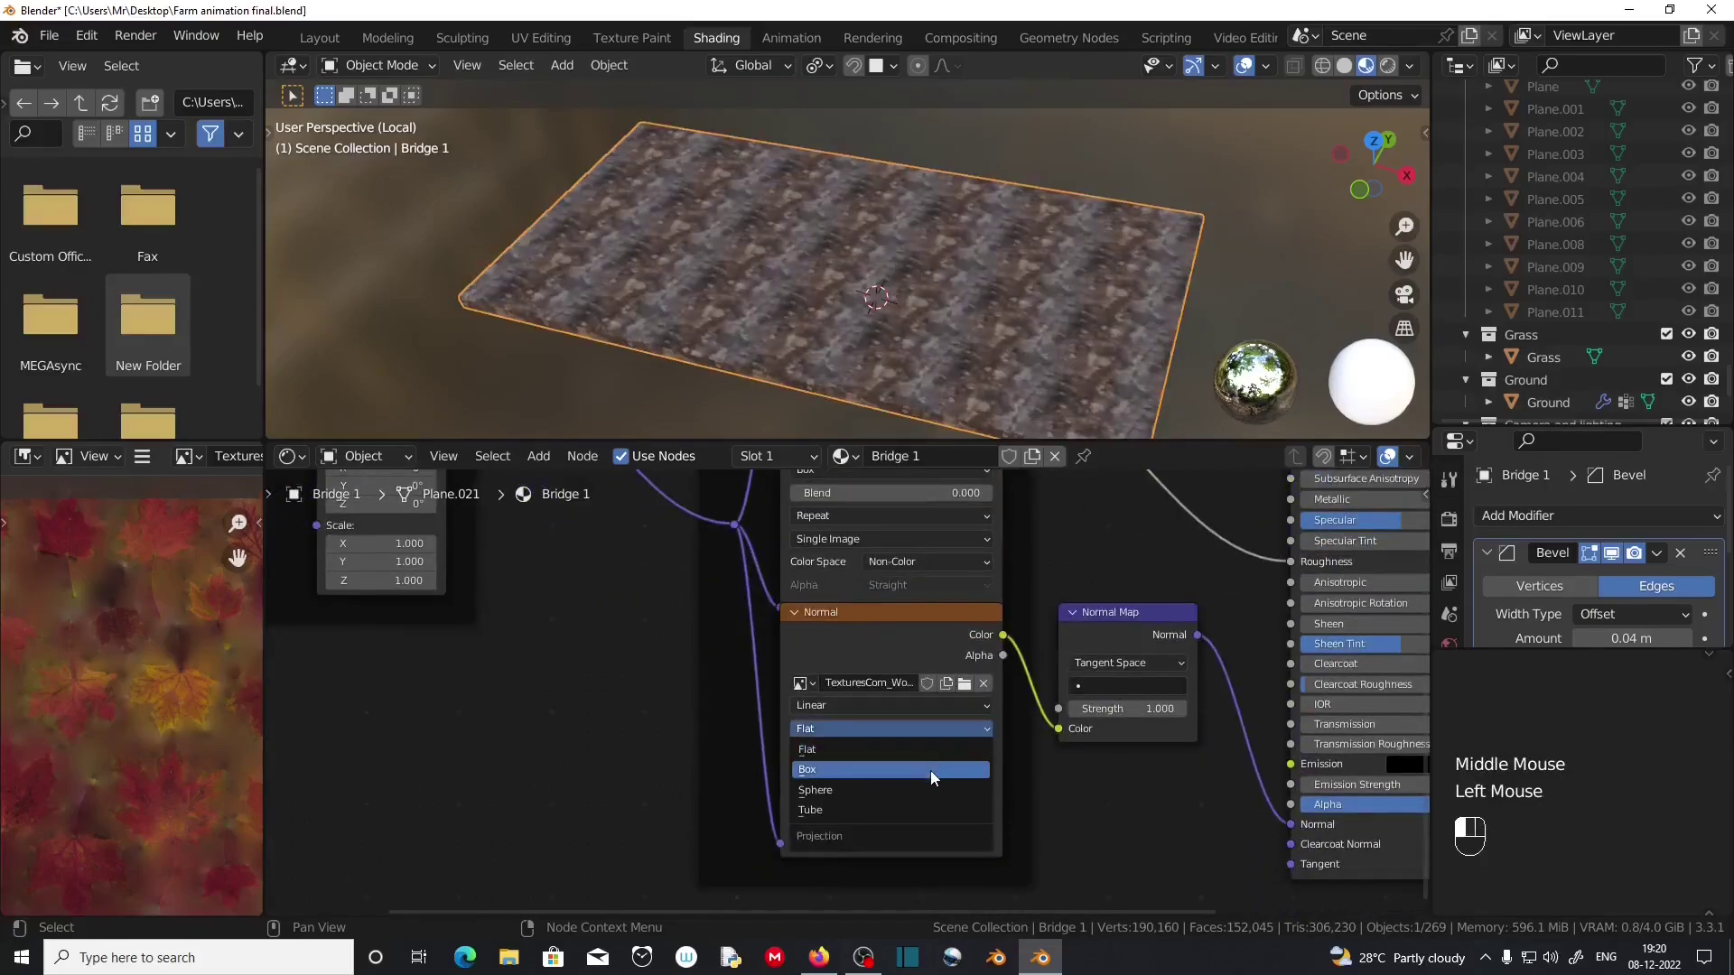
{"action": "left_click", "coordinate": [930, 771]}
Check the image names in the texture nodes and space the Normal and Base Color nodes apart from the Roughness node.
{"action": "middle_click_drag", "start_coordinate": [1126, 587], "coordinate": [982, 467]}
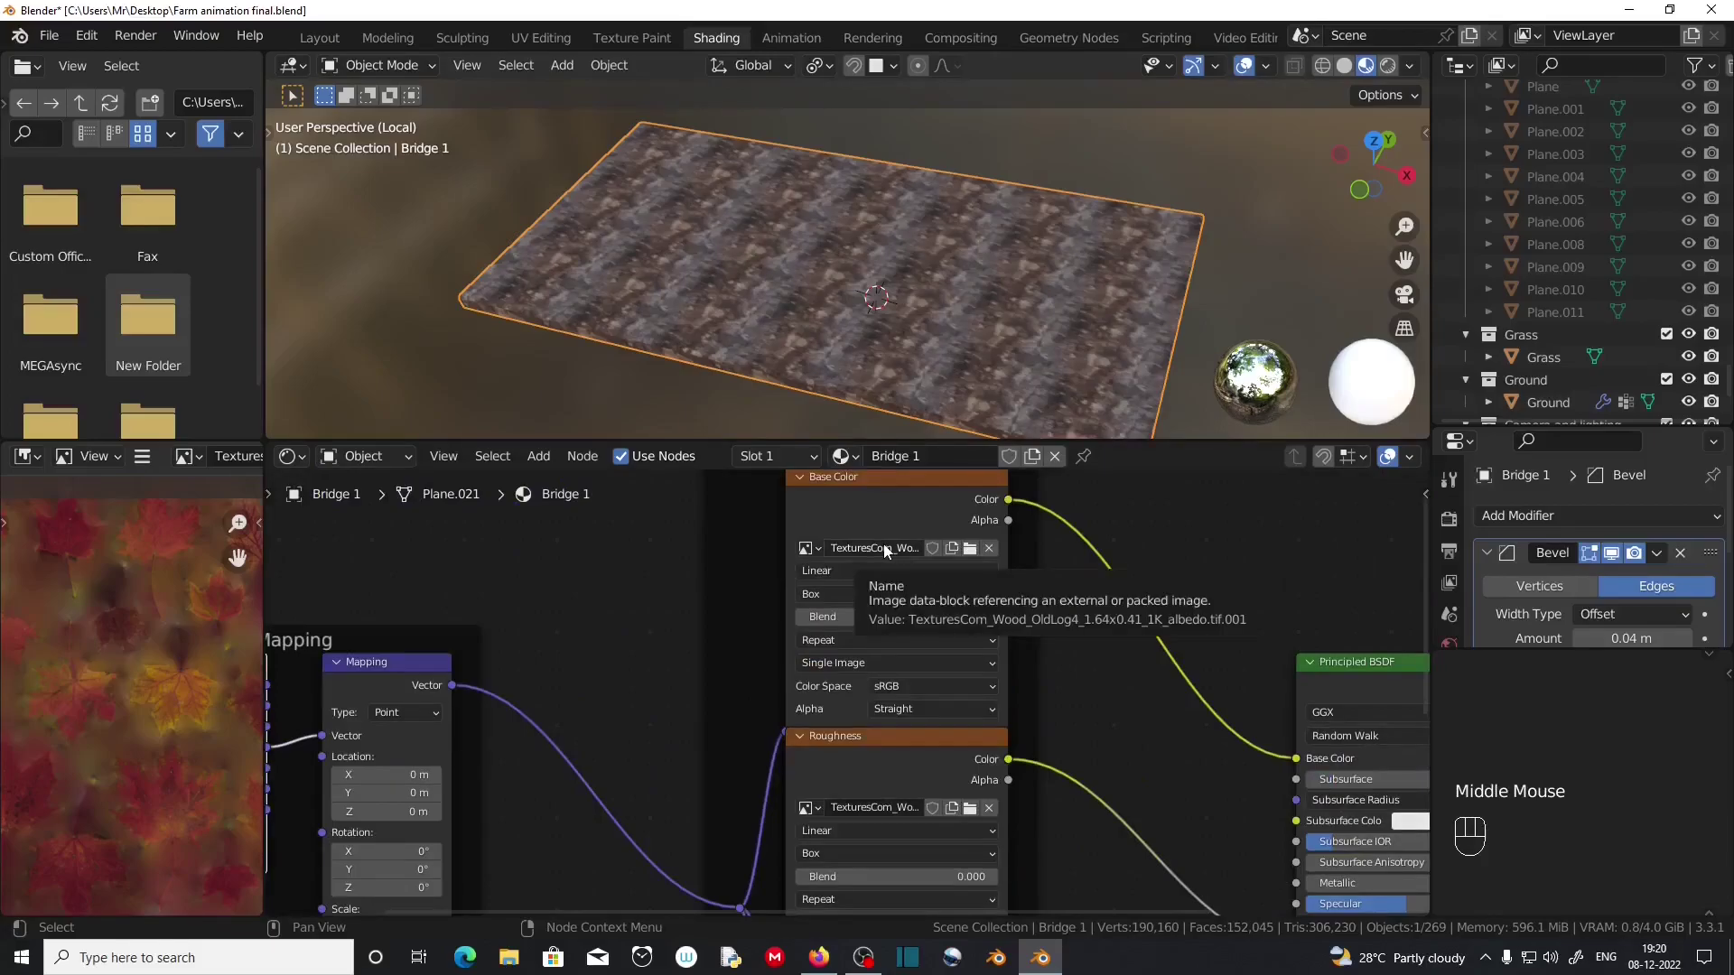
{"action": "middle_click_drag", "start_coordinate": [1226, 787], "coordinate": [1217, 410]}
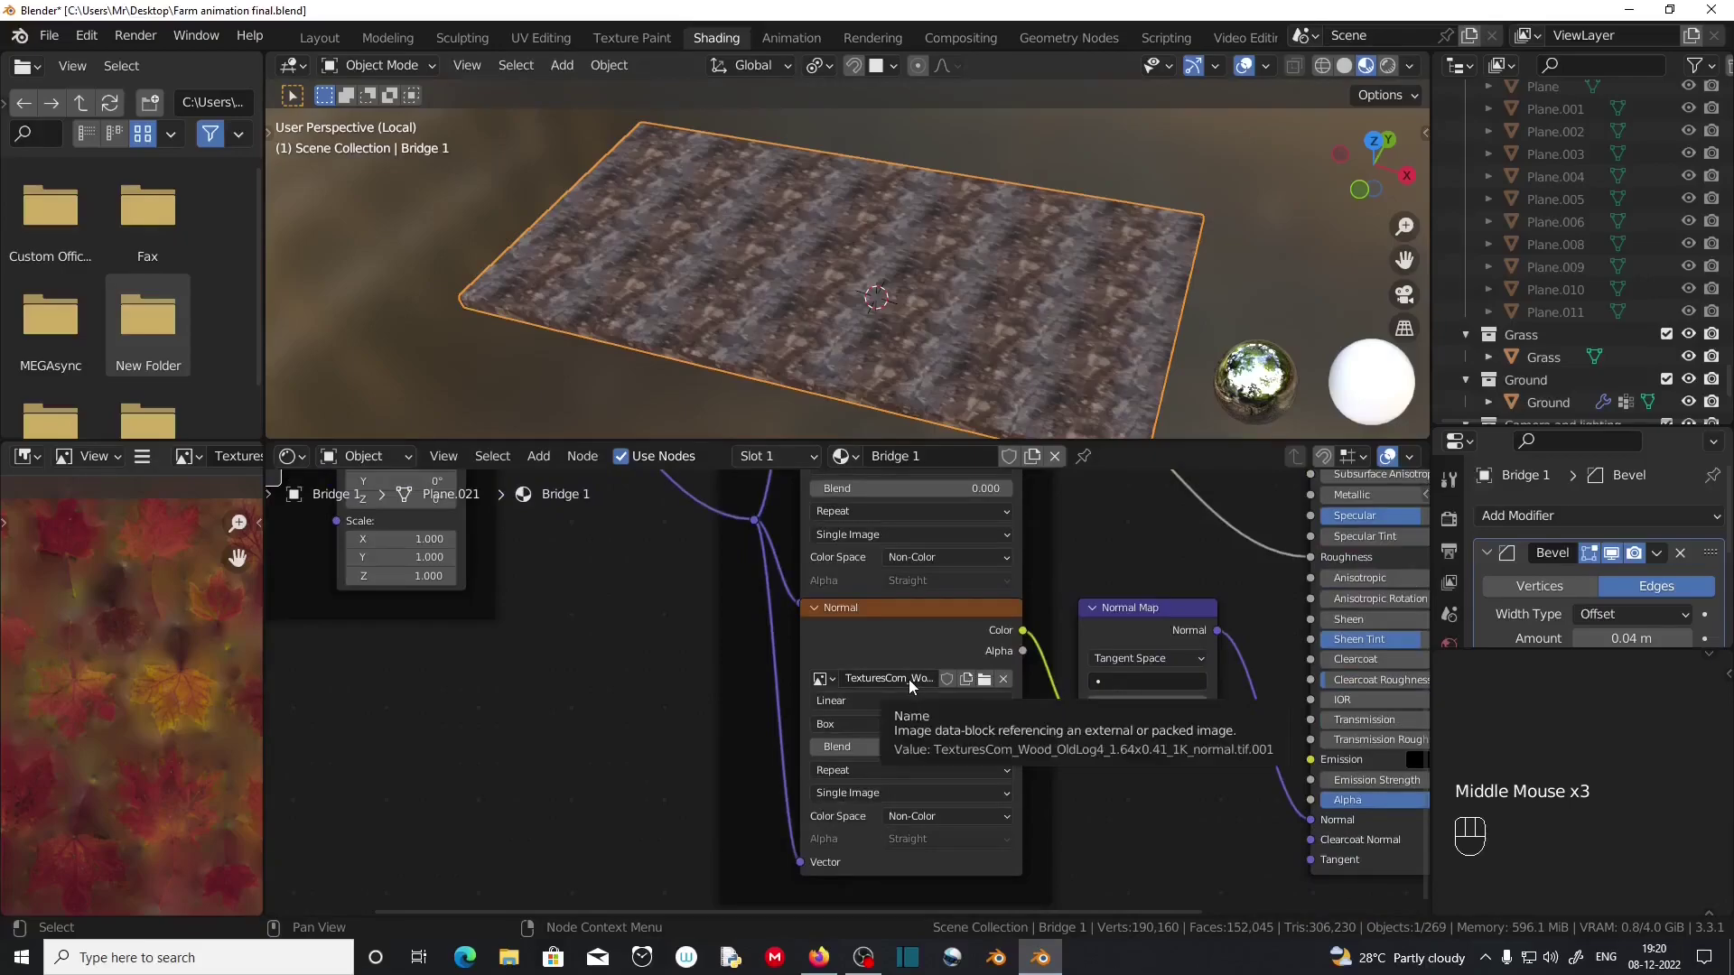
{"action": "left_click_drag", "start_coordinate": [907, 609], "coordinate": [912, 643]}
{"action": "middle_click_drag", "start_coordinate": [1152, 537], "coordinate": [1119, 843]}
{"action": "middle_click_drag", "start_coordinate": [1102, 632], "coordinate": [1102, 771]}
{"action": "left_click_drag", "start_coordinate": [875, 533], "coordinate": [869, 619]}
{"action": "middle_click_drag", "start_coordinate": [1076, 836], "coordinate": [1012, 502]}
{"action": "scroll", "coordinate": [1013, 502], "scroll_direction": "down", "scroll_amount": 2}
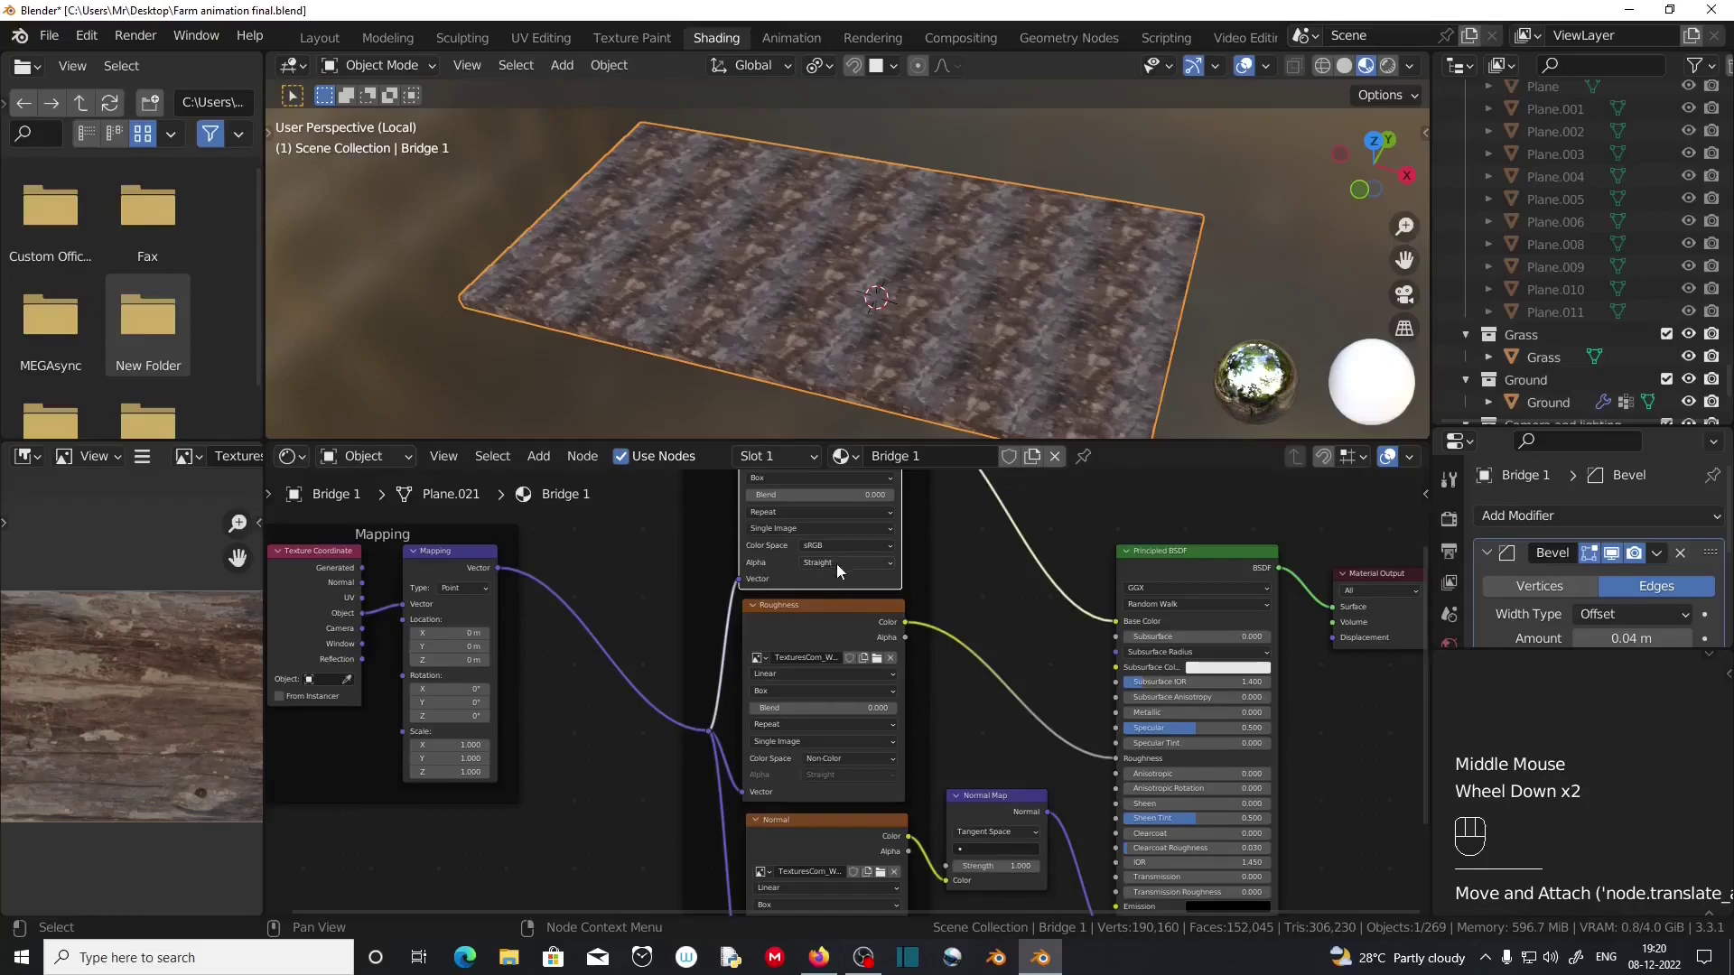
{"action": "middle_click_drag", "start_coordinate": [1013, 687], "coordinate": [1029, 479]}
{"action": "scroll", "coordinate": [867, 553], "scroll_direction": "up", "scroll_amount": 2}
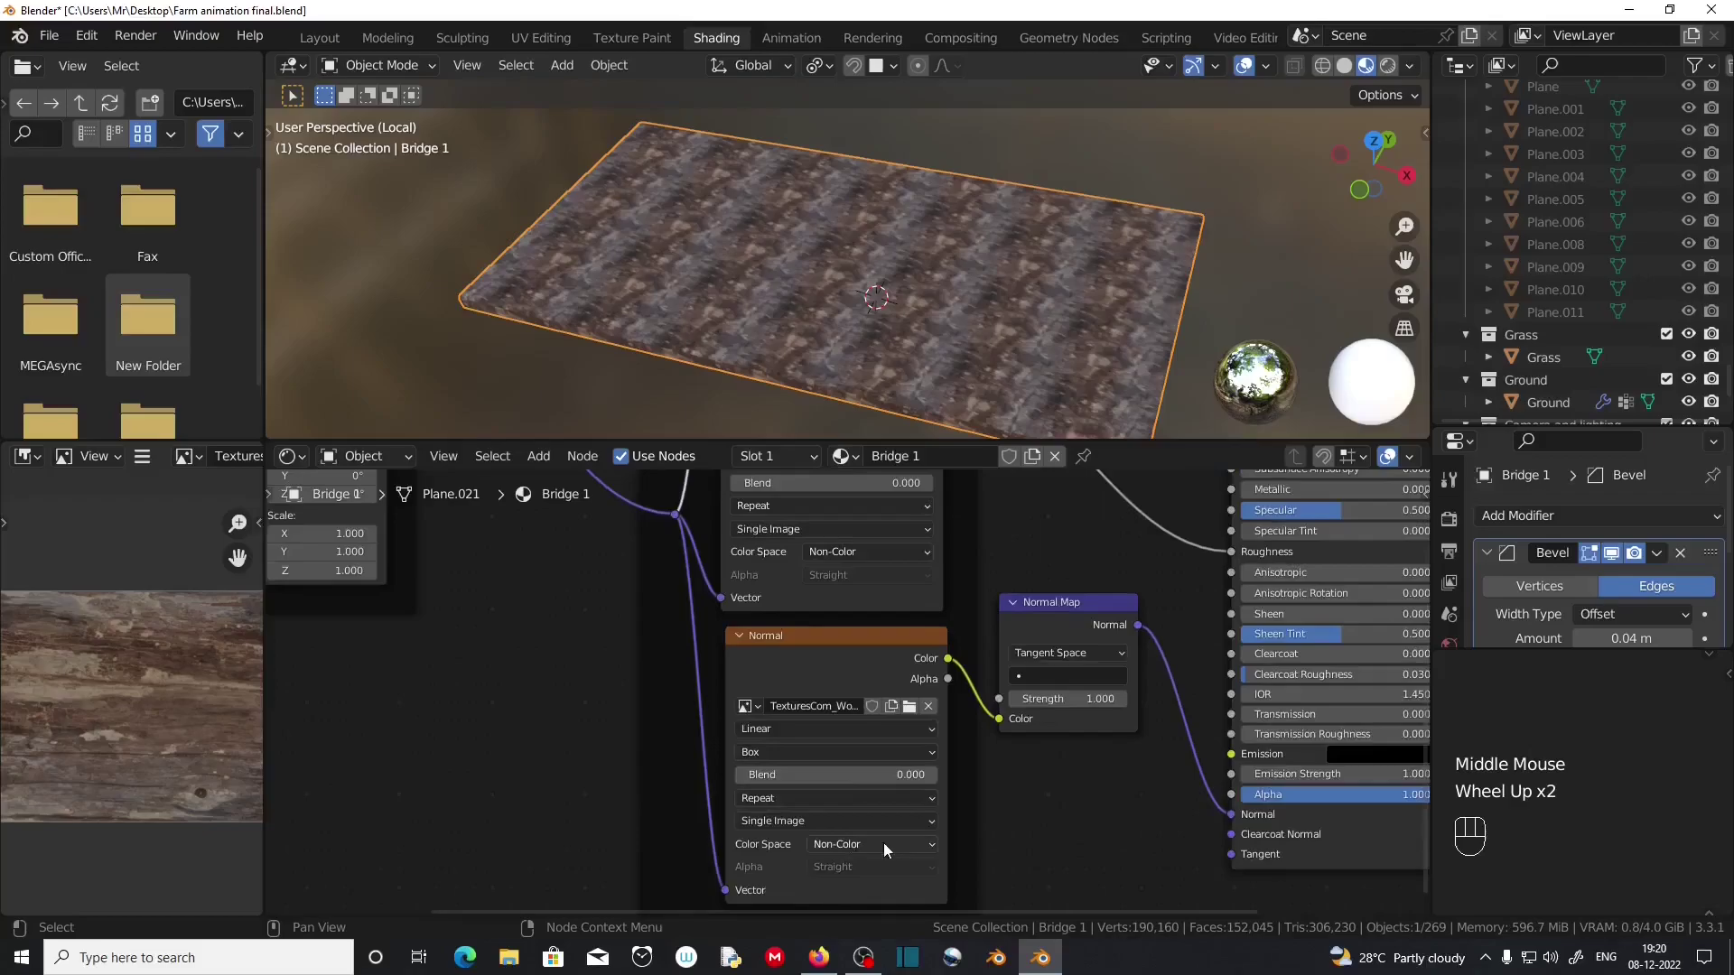
{"action": "middle_click_drag", "start_coordinate": [975, 539], "coordinate": [963, 713]}
{"action": "scroll", "coordinate": [962, 686], "scroll_direction": "down", "scroll_amount": 2}
{"action": "middle_click_drag", "start_coordinate": [971, 587], "coordinate": [957, 722]}
{"action": "scroll", "coordinate": [966, 352], "scroll_direction": "up", "scroll_amount": 2}
Set the Mapping node's Z rotation to 90° to turn the wood grain on the slab.
{"action": "mouse_move", "coordinate": [986, 345]}
{"action": "middle_mouse_down"}
{"action": "mouse_move", "coordinate": [926, 345]}
{"action": "mouse_move", "coordinate": [1010, 366]}
{"action": "mouse_move", "coordinate": [1015, 344]}
{"action": "middle_mouse_up"}
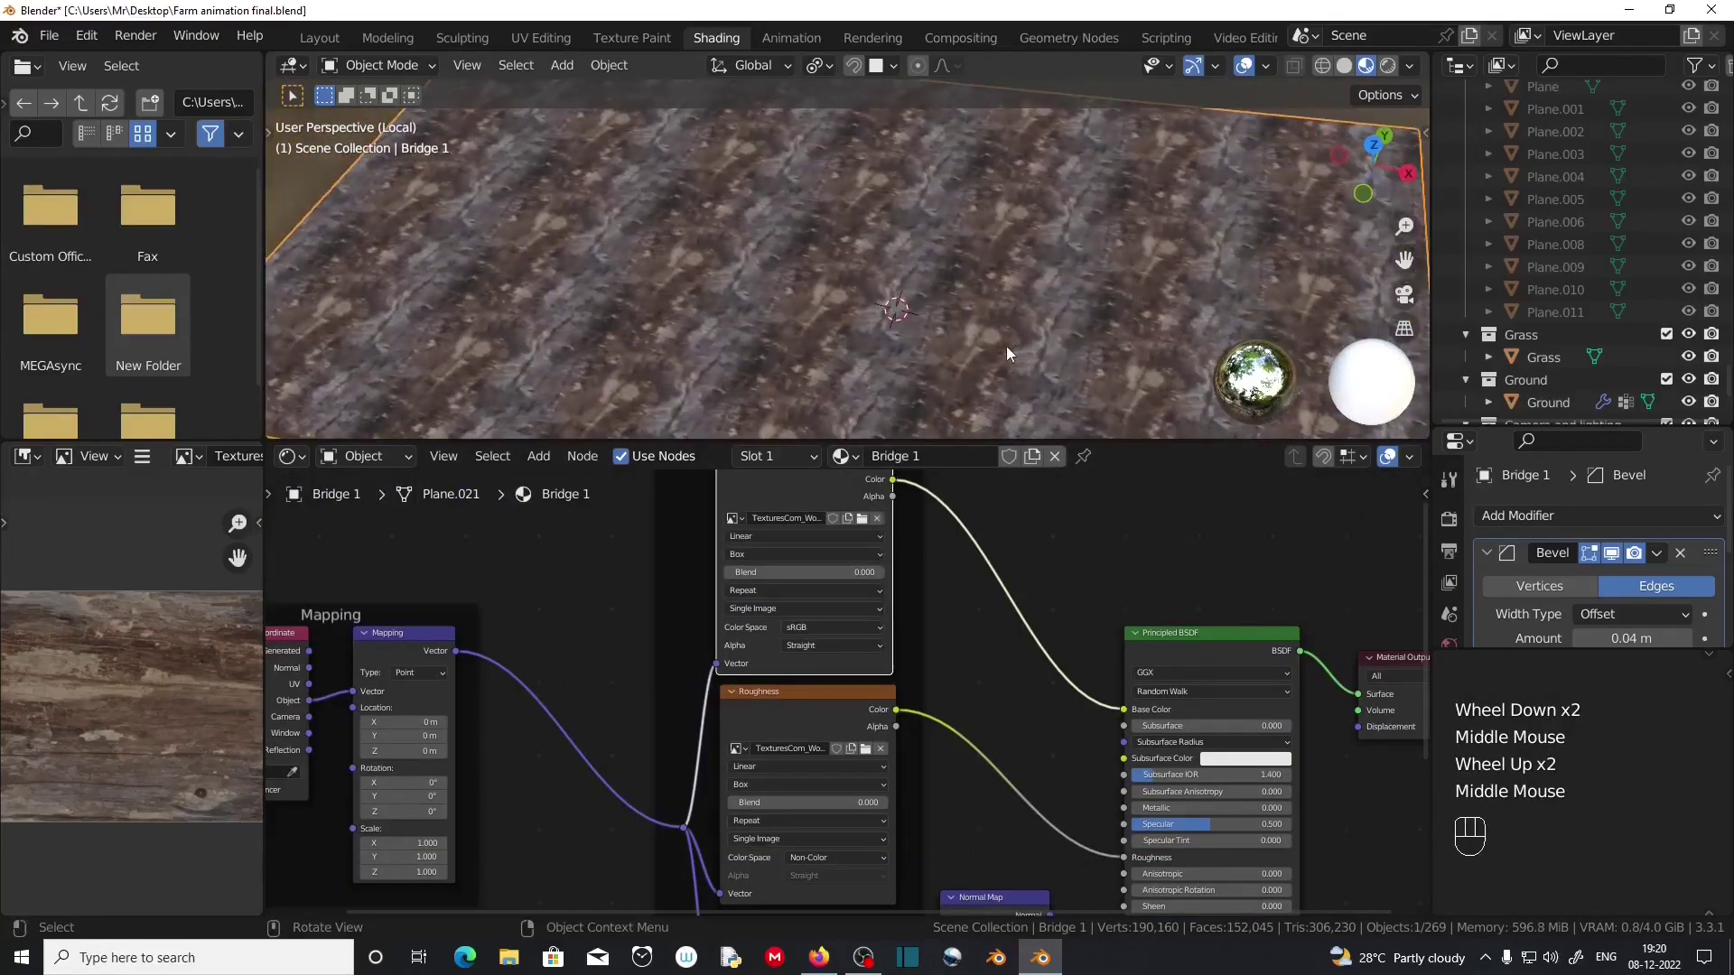
{"action": "scroll", "coordinate": [849, 349], "scroll_direction": "down", "scroll_amount": 2}
{"action": "middle_click_drag", "start_coordinate": [849, 350], "coordinate": [1017, 252]}
{"action": "scroll", "coordinate": [1017, 252], "scroll_direction": "up", "scroll_amount": 3}
{"action": "scroll", "coordinate": [1017, 252], "scroll_direction": "down", "scroll_amount": 2}
{"action": "middle_click_drag", "start_coordinate": [578, 672], "coordinate": [957, 660]}
{"action": "scroll", "coordinate": [789, 722], "scroll_direction": "up", "scroll_amount": 2}
{"action": "middle_click_drag", "start_coordinate": [933, 794], "coordinate": [941, 725]}
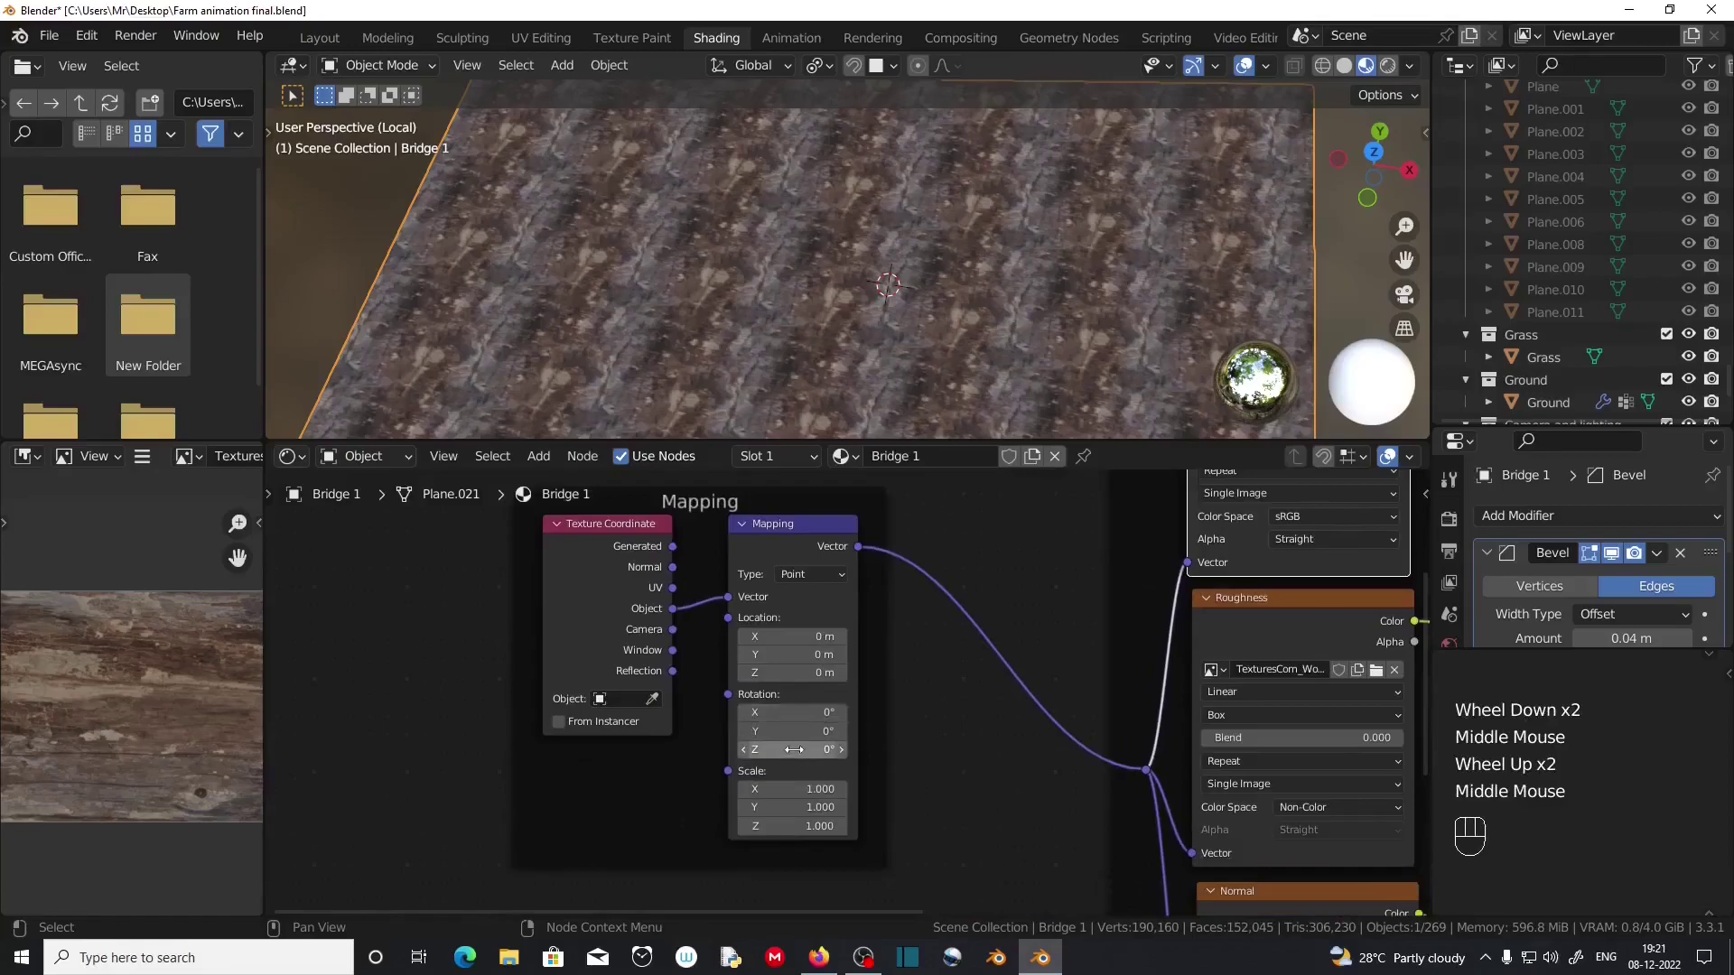
{"action": "left_click", "coordinate": [795, 752]}
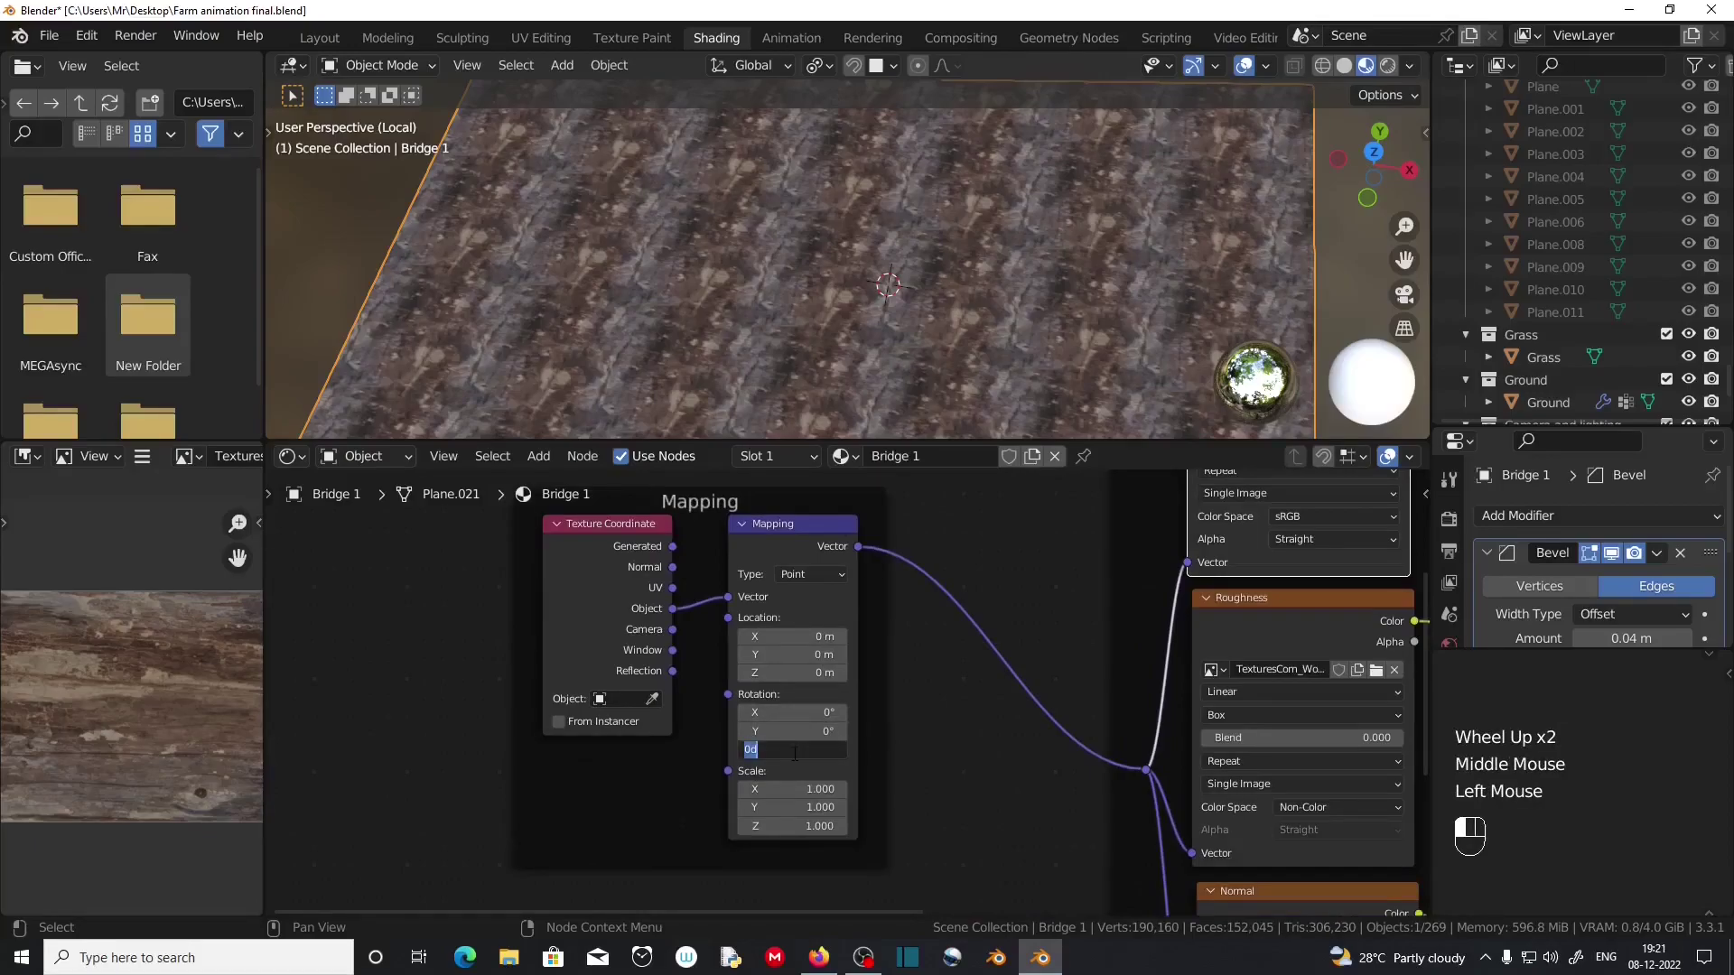
{"action": "type", "text": "90"}
{"action": "key", "text": "Return"}
{"action": "scroll", "coordinate": [890, 289], "scroll_direction": "up", "scroll_amount": 2}
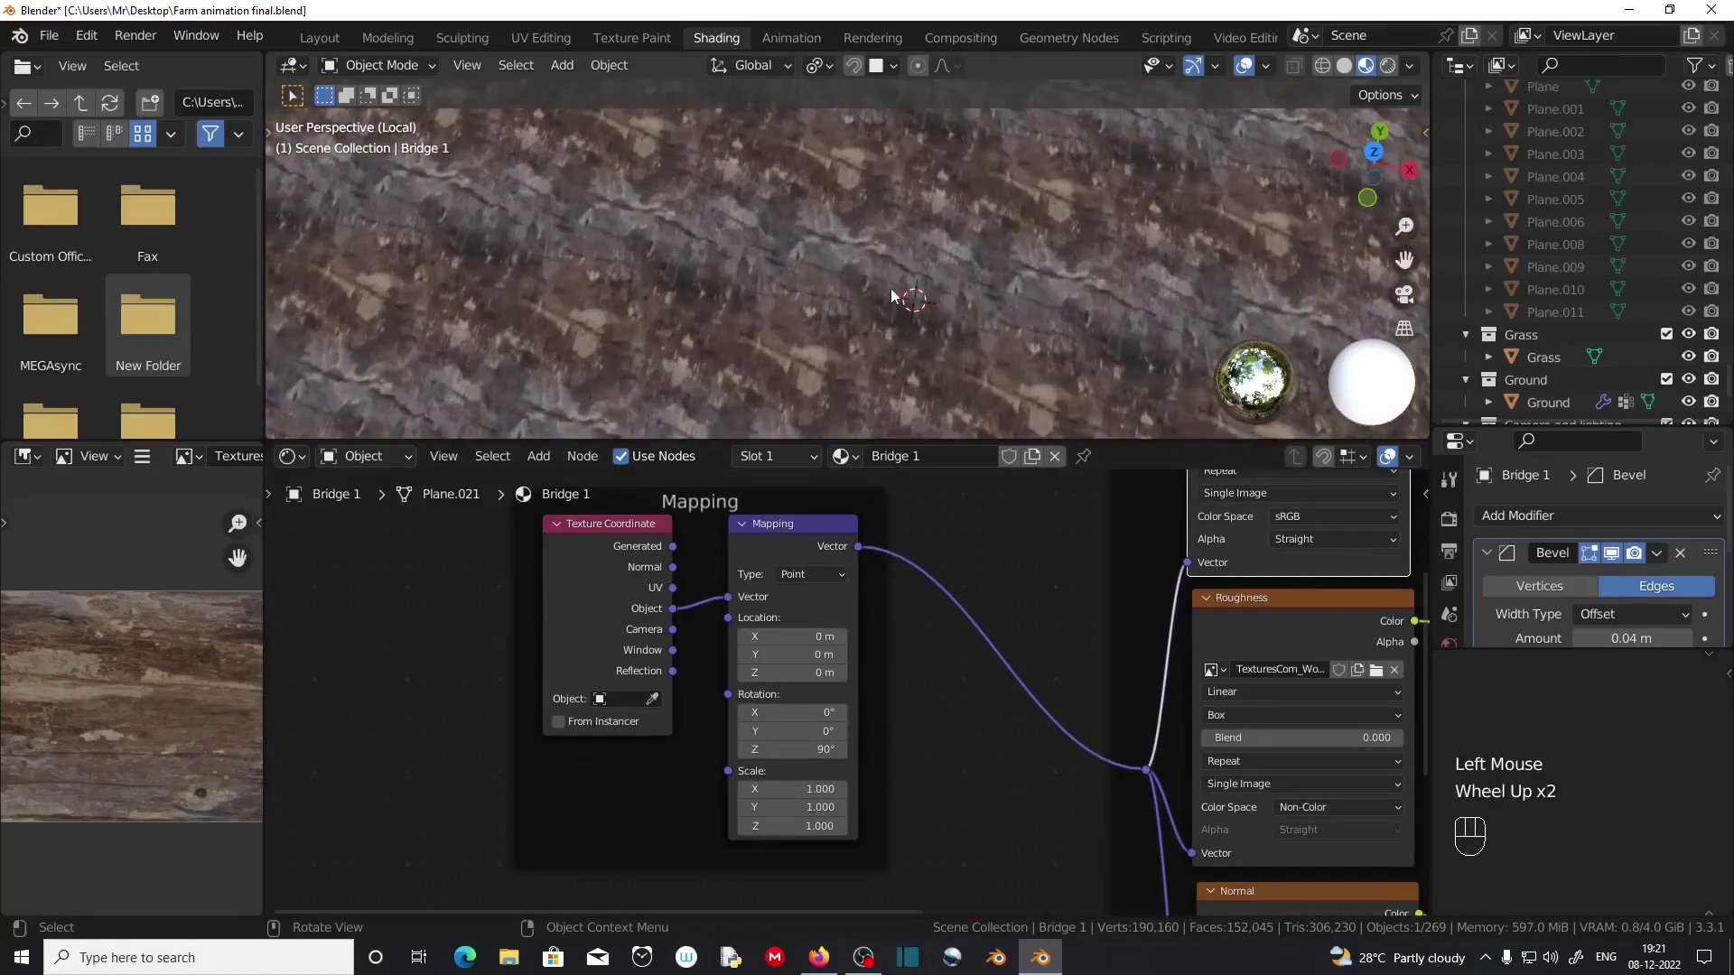
{"action": "scroll", "coordinate": [890, 289], "scroll_direction": "down", "scroll_amount": 4}
Set the Mapping node's X, Y and Z scale to 0.6 and inspect the texture on the slab.
{"action": "left_click_drag", "start_coordinate": [801, 785], "coordinate": [765, 827]}
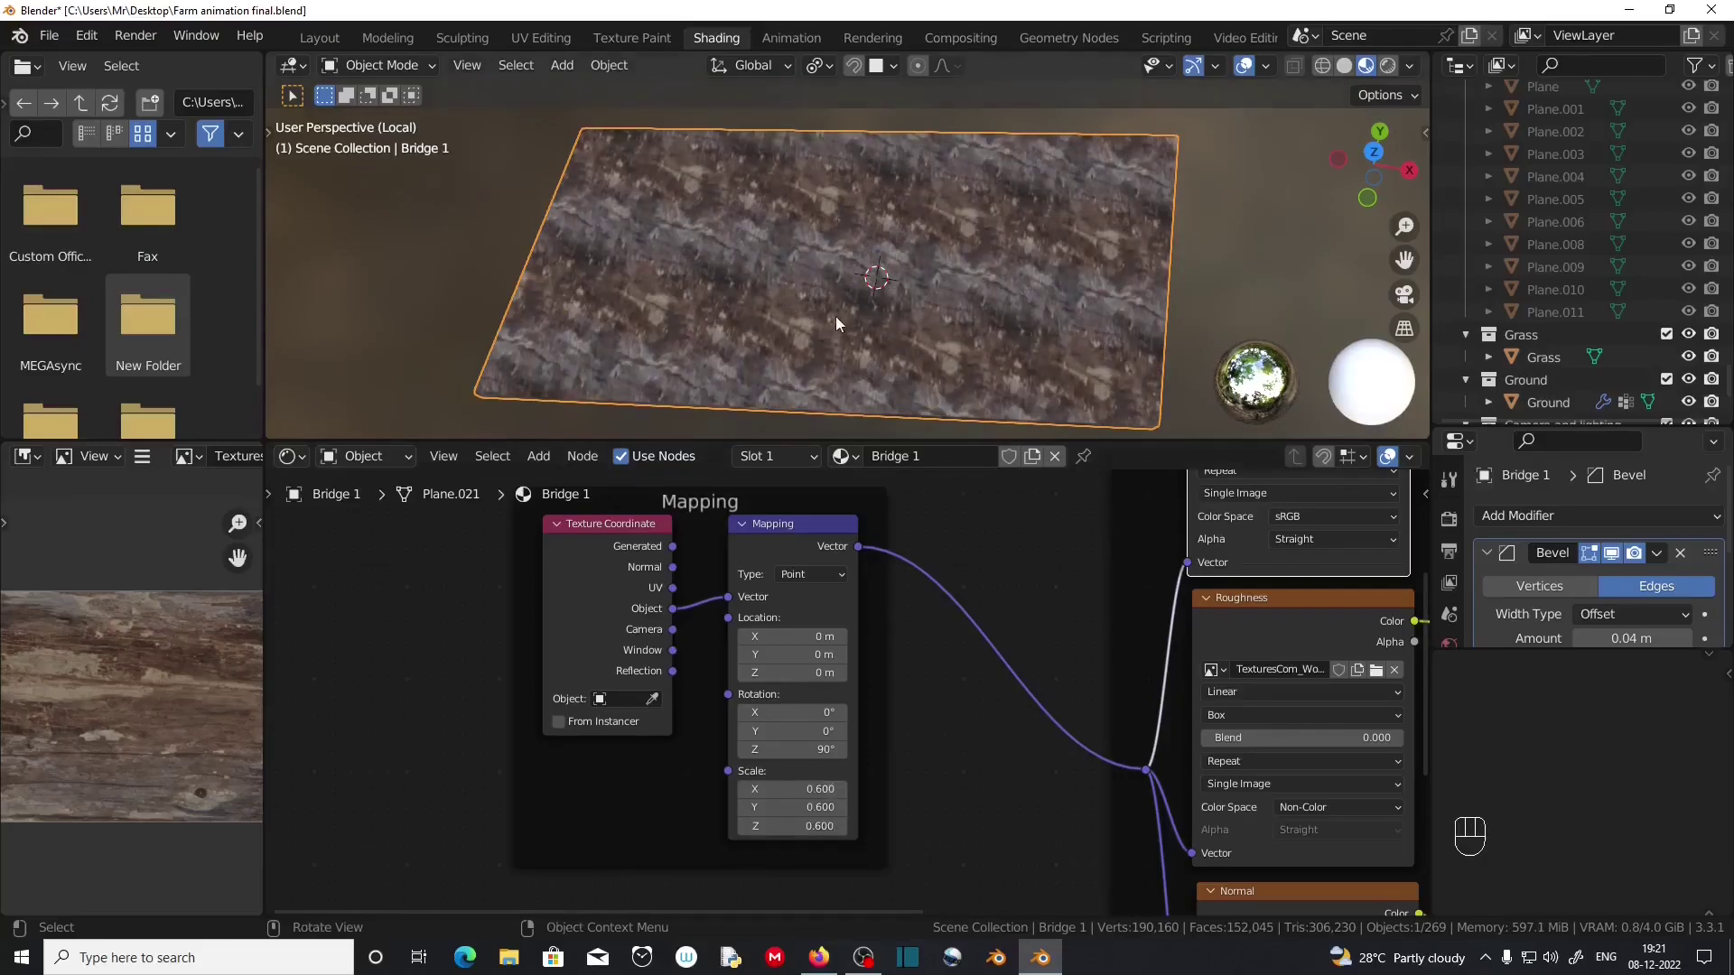
{"action": "scroll", "coordinate": [836, 316], "scroll_direction": "up", "scroll_amount": 1}
{"action": "scroll", "coordinate": [814, 288], "scroll_direction": "up", "scroll_amount": 3}
{"action": "scroll", "coordinate": [814, 287], "scroll_direction": "down", "scroll_amount": 3}
{"action": "middle_click_drag", "start_coordinate": [837, 316], "coordinate": [823, 361]}
Set the Mapping node's scale to 0.4 in X, 1 in Y and 1.7 in Z.
{"action": "left_click_drag", "start_coordinate": [795, 789], "coordinate": [759, 789]}
{"action": "left_click", "coordinate": [820, 789]}
{"action": "type", "text": ".4"}
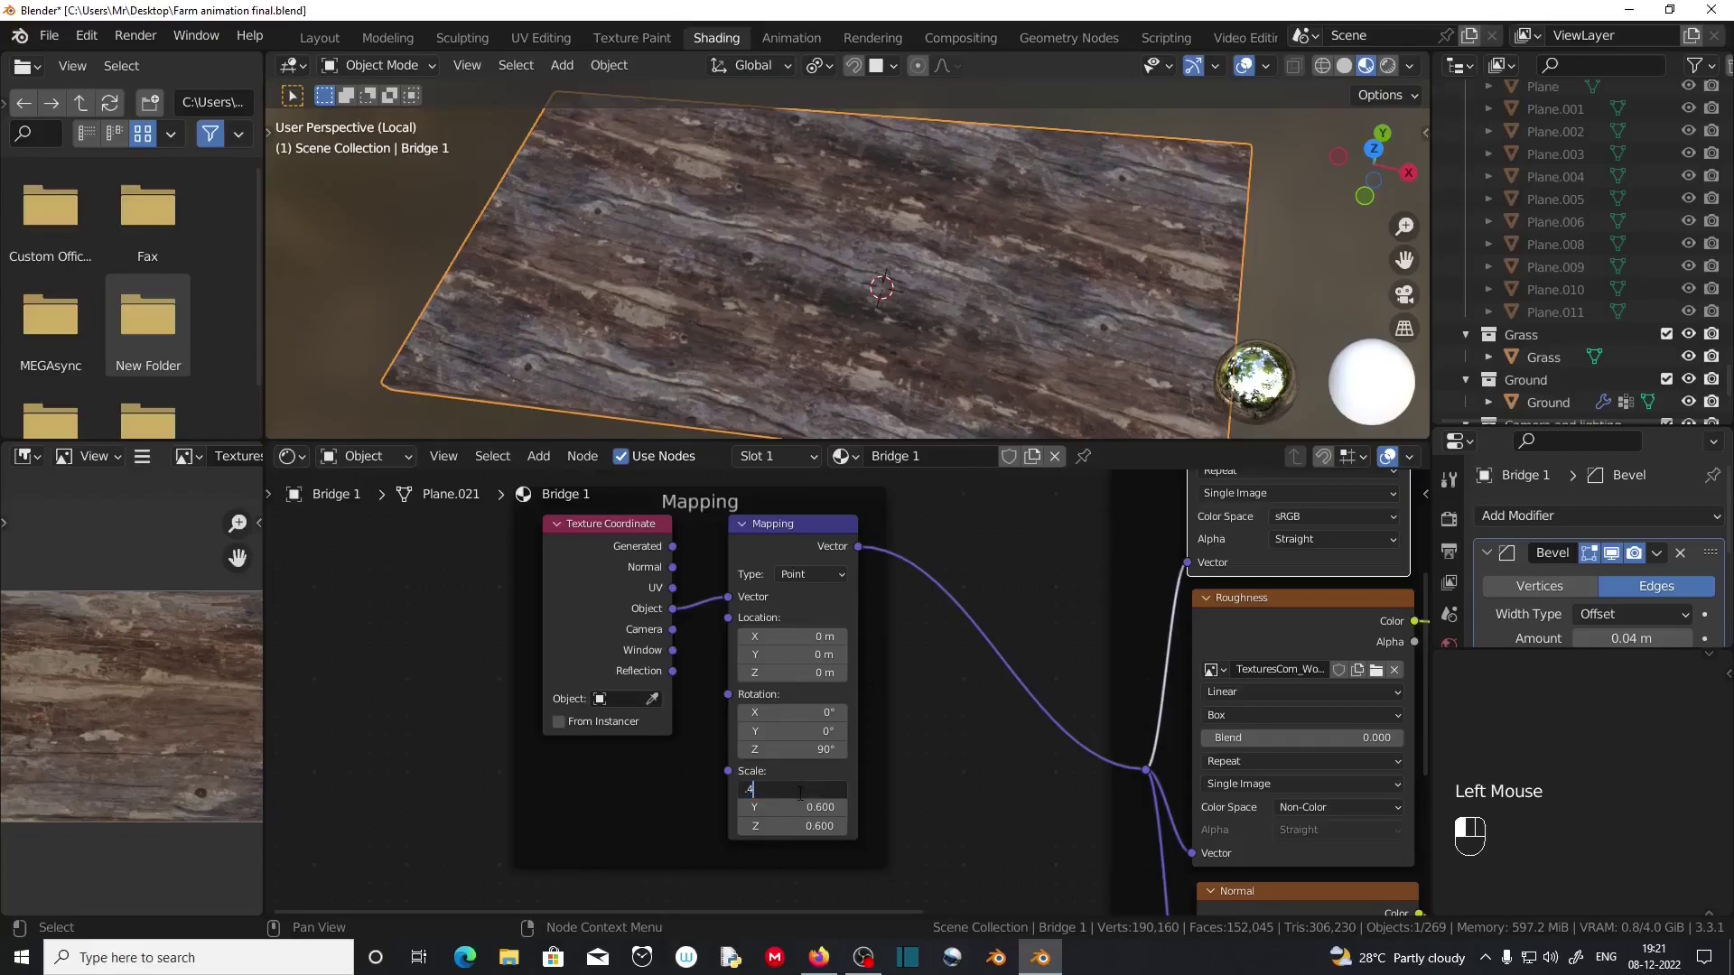
{"action": "key", "text": "Return"}
{"action": "left_click", "coordinate": [787, 807]}
{"action": "type", "text": "1"}
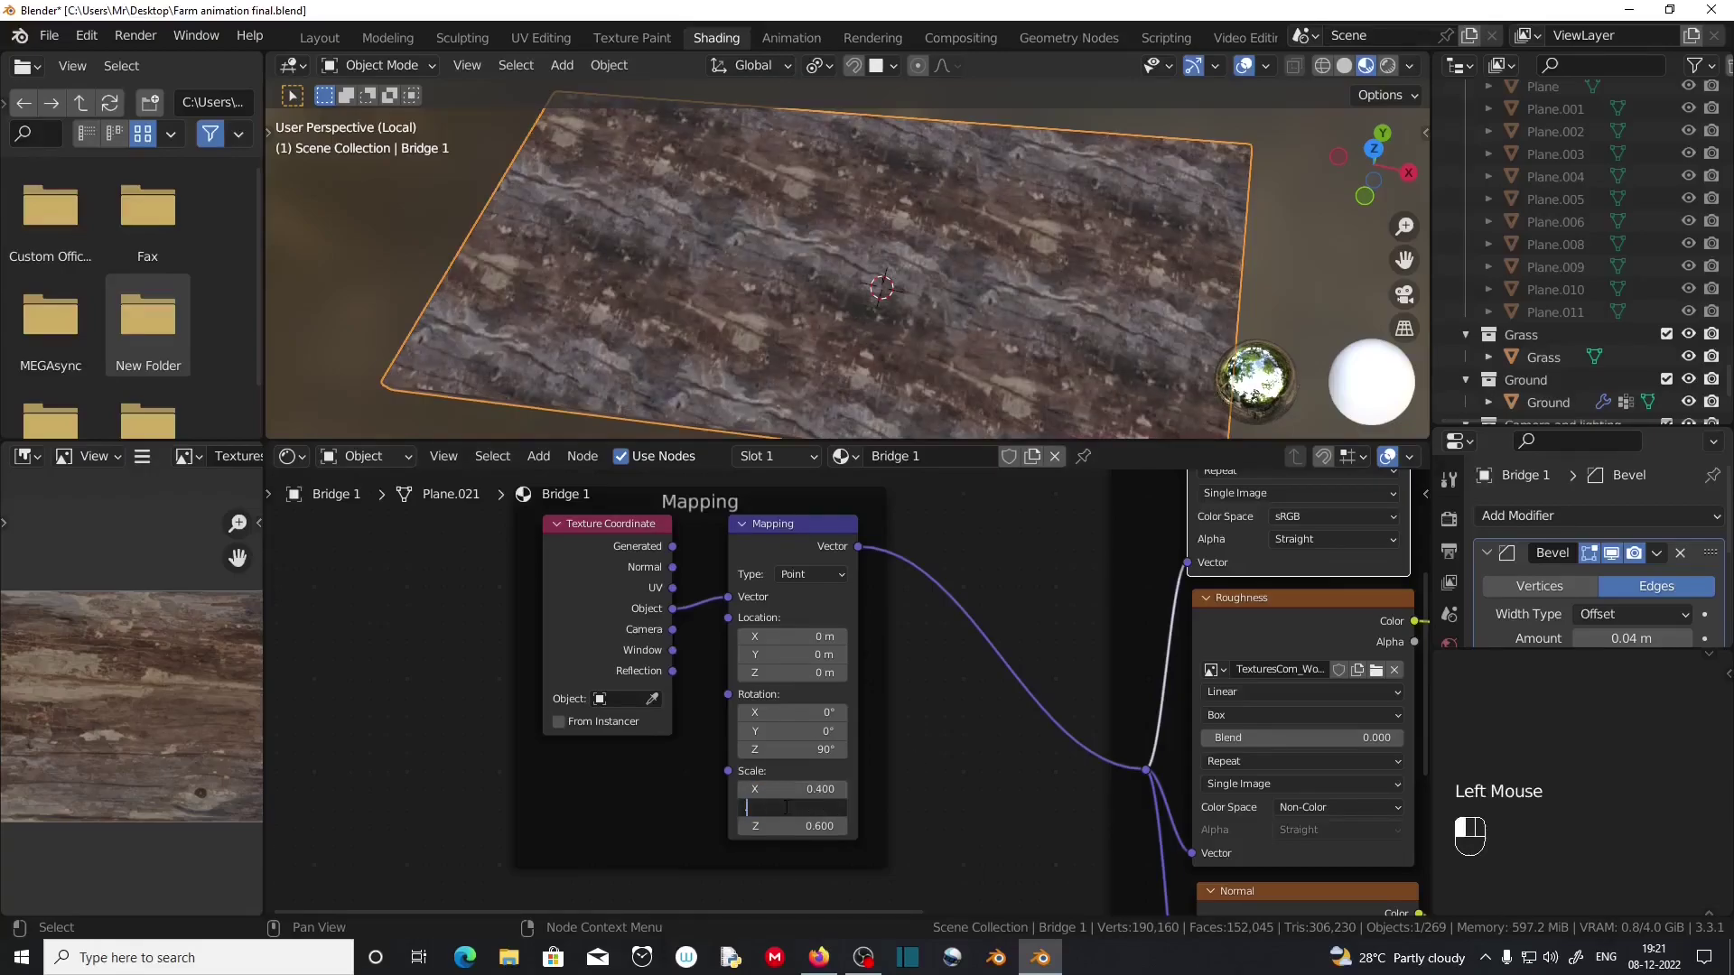
{"action": "key", "text": "Return"}
{"action": "left_click_drag", "start_coordinate": [794, 829], "coordinate": [804, 830]}
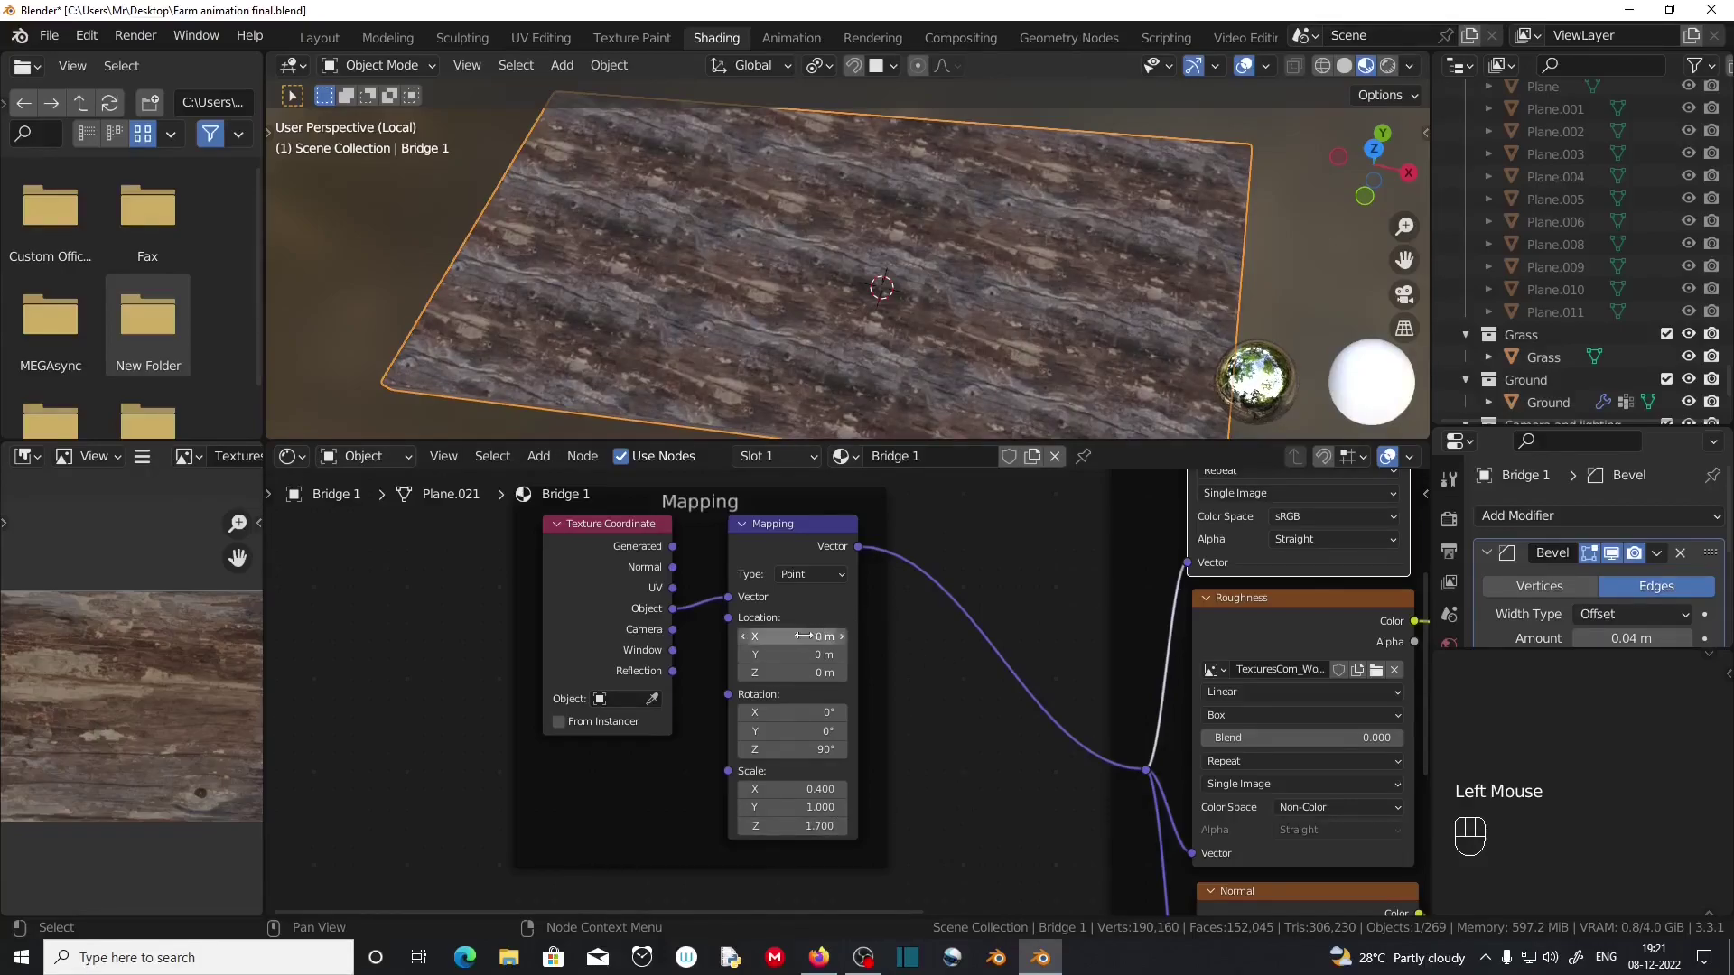
Adjust the Mapping node's Z rotation to 70.8° and check the grain direction along the slab.
{"action": "scroll", "coordinate": [849, 693], "scroll_direction": "up", "scroll_amount": 3}
{"action": "left_click", "coordinate": [764, 764]}
{"action": "left_click_drag", "start_coordinate": [764, 764], "coordinate": [595, 764]}
{"action": "scroll", "coordinate": [858, 271], "scroll_direction": "up", "scroll_amount": 3}
{"action": "scroll", "coordinate": [858, 270], "scroll_direction": "down", "scroll_amount": 5}
{"action": "middle_click_drag", "start_coordinate": [859, 291], "coordinate": [772, 272]}
{"action": "scroll", "coordinate": [772, 273], "scroll_direction": "up", "scroll_amount": 1}
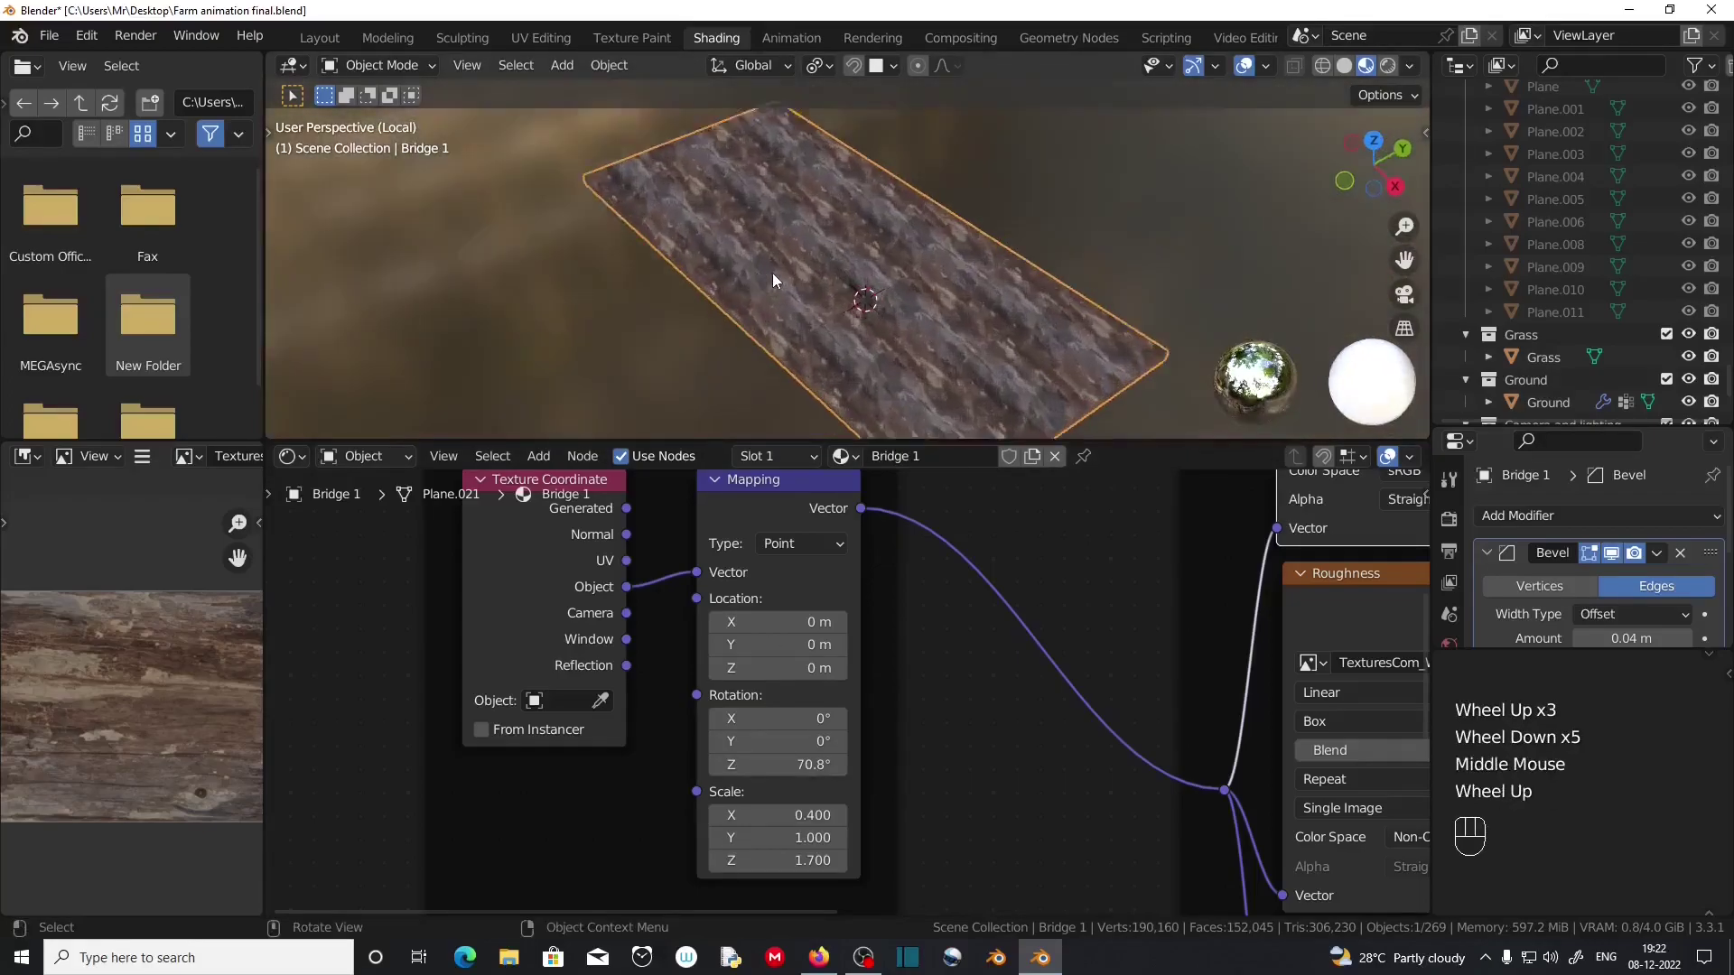
Try a Z scale of 0.2 on the Mapping node and check the slab's texture.
{"action": "scroll", "coordinate": [772, 273], "scroll_direction": "up", "scroll_amount": 1}
{"action": "middle_click_drag", "start_coordinate": [842, 345], "coordinate": [889, 242]}
{"action": "left_click_drag", "start_coordinate": [779, 861], "coordinate": [780, 860]}
{"action": "left_click", "coordinate": [779, 860]}
{"action": "type", "text": ".2"}
{"action": "scroll", "coordinate": [851, 376], "scroll_direction": "up", "scroll_amount": 1}
{"action": "mouse_move", "coordinate": [855, 408]}
{"action": "middle_mouse_down"}
{"action": "mouse_move", "coordinate": [850, 376]}
{"action": "mouse_move", "coordinate": [845, 425]}
{"action": "middle_mouse_up"}
Set the Mapping node's Z scale to 0.6 and inspect the wood texture on the slab's surface and edges.
{"action": "left_click", "coordinate": [779, 860]}
{"action": "type", "text": ".6"}
{"action": "middle_click_drag", "start_coordinate": [813, 316], "coordinate": [853, 253]}
{"action": "scroll", "coordinate": [800, 122], "scroll_direction": "down", "scroll_amount": 2}
{"action": "scroll", "coordinate": [854, 253], "scroll_direction": "up", "scroll_amount": 1}
{"action": "middle_click_drag", "start_coordinate": [853, 253], "coordinate": [935, 339]}
{"action": "scroll", "coordinate": [838, 329], "scroll_direction": "up", "scroll_amount": 2}
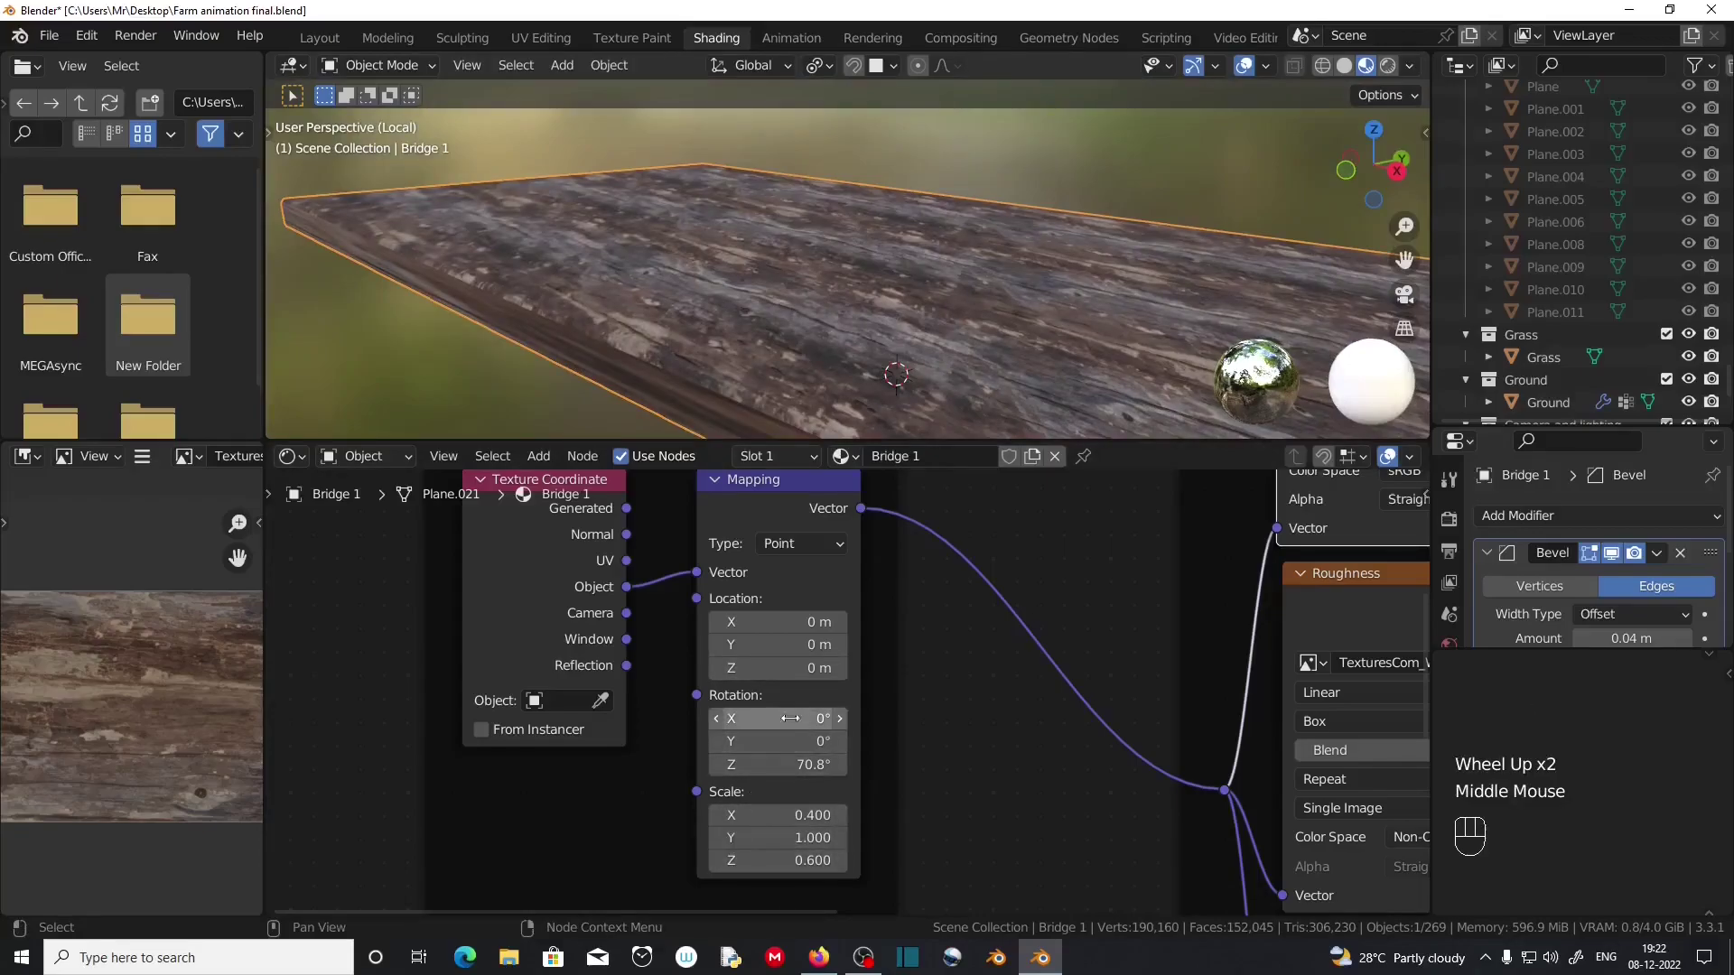
Set the Mapping node's Y rotation to about 4.5° and check the grain on the slab.
{"action": "left_click", "coordinate": [792, 765]}
{"action": "left_click", "coordinate": [1004, 752]}
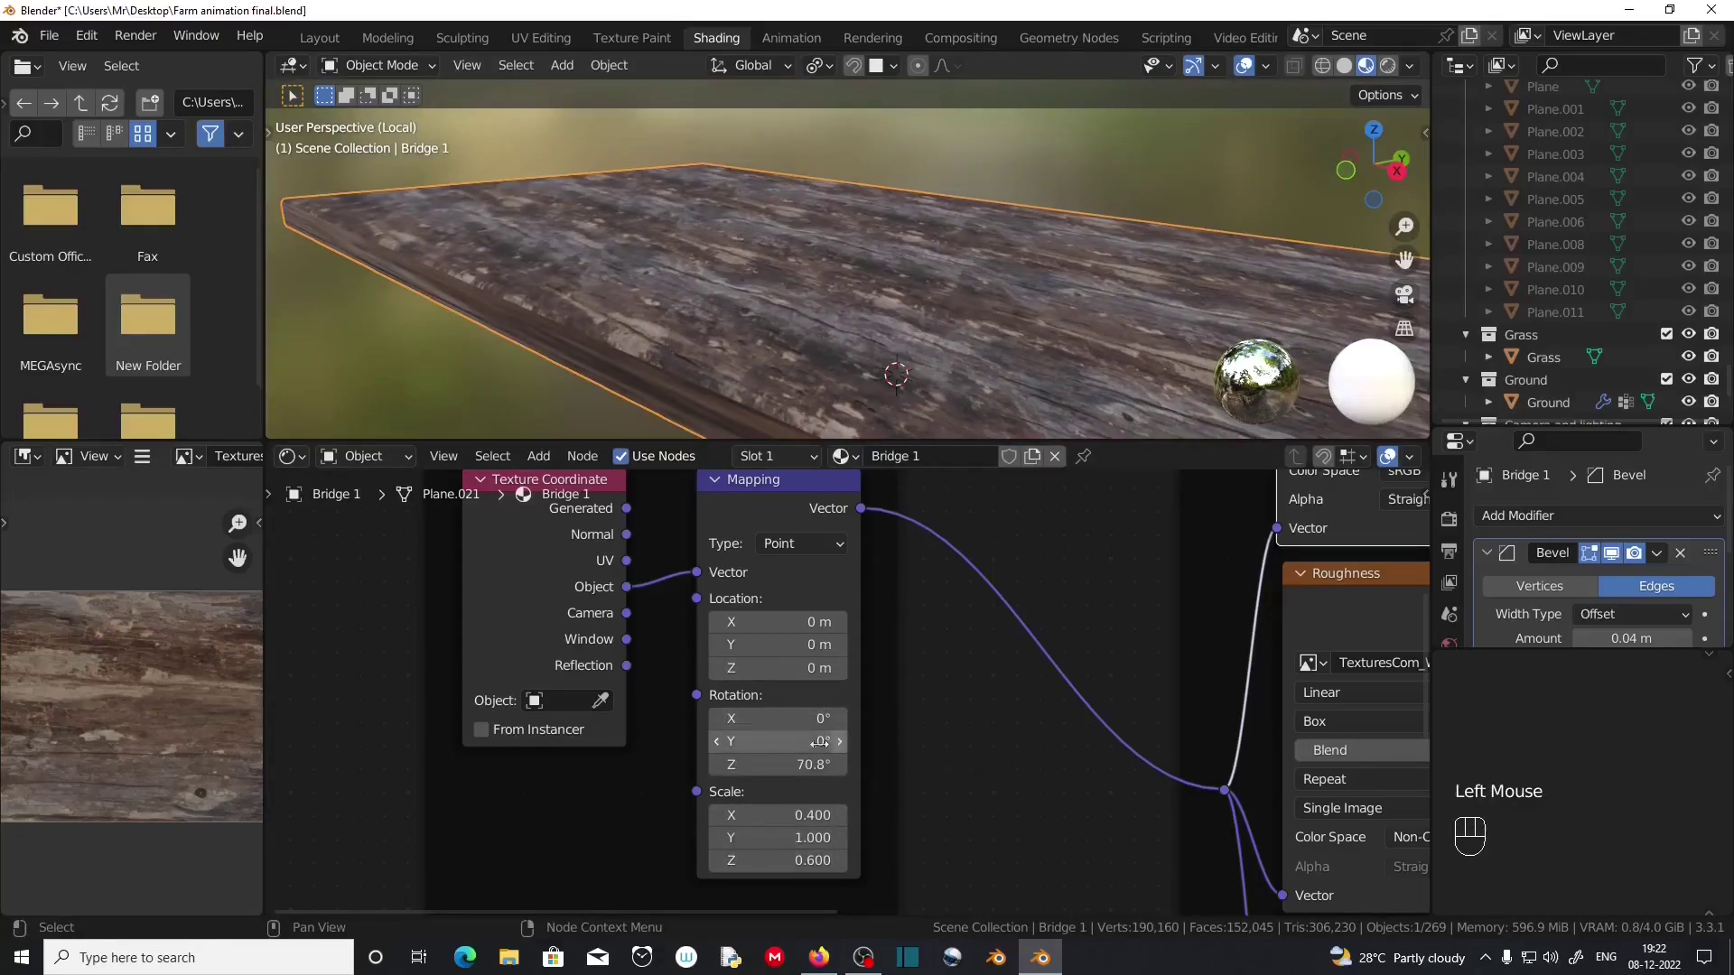
{"action": "left_click_drag", "start_coordinate": [794, 742], "coordinate": [835, 742]}
{"action": "middle_click_drag", "start_coordinate": [714, 108], "coordinate": [809, 193]}
{"action": "scroll", "coordinate": [810, 193], "scroll_direction": "down", "scroll_amount": 2}
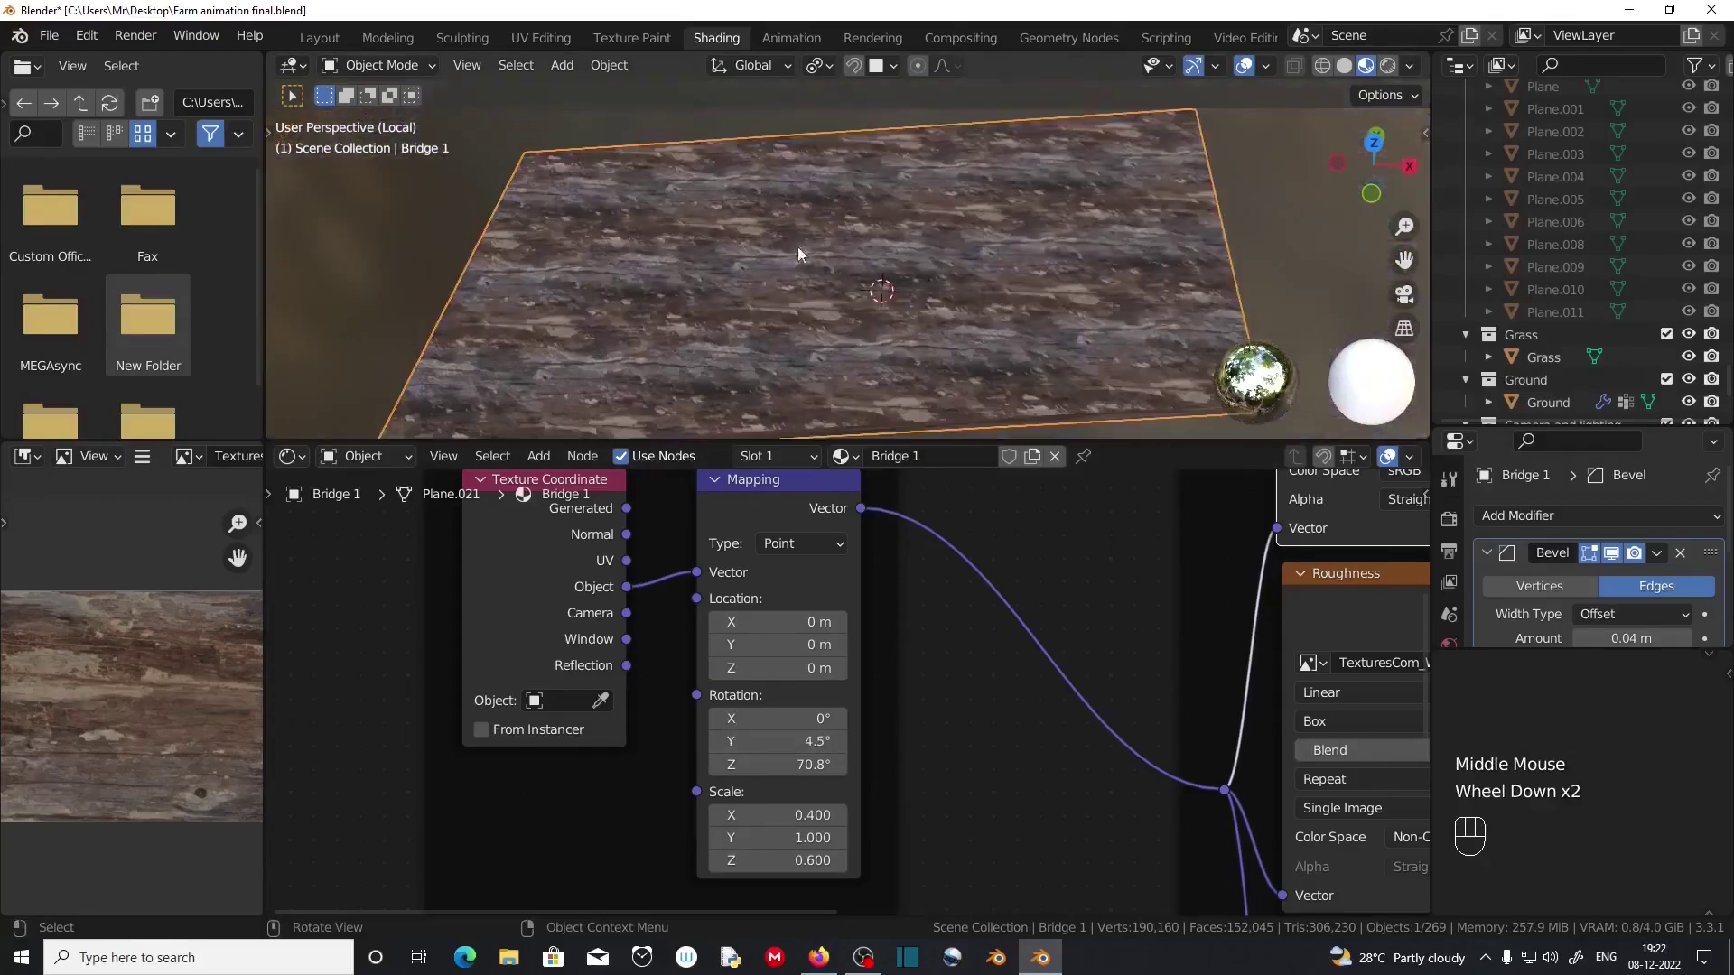
{"action": "scroll", "coordinate": [810, 193], "scroll_direction": "up", "scroll_amount": 1}
{"action": "scroll", "coordinate": [1177, 641], "scroll_direction": "down", "scroll_amount": 2}
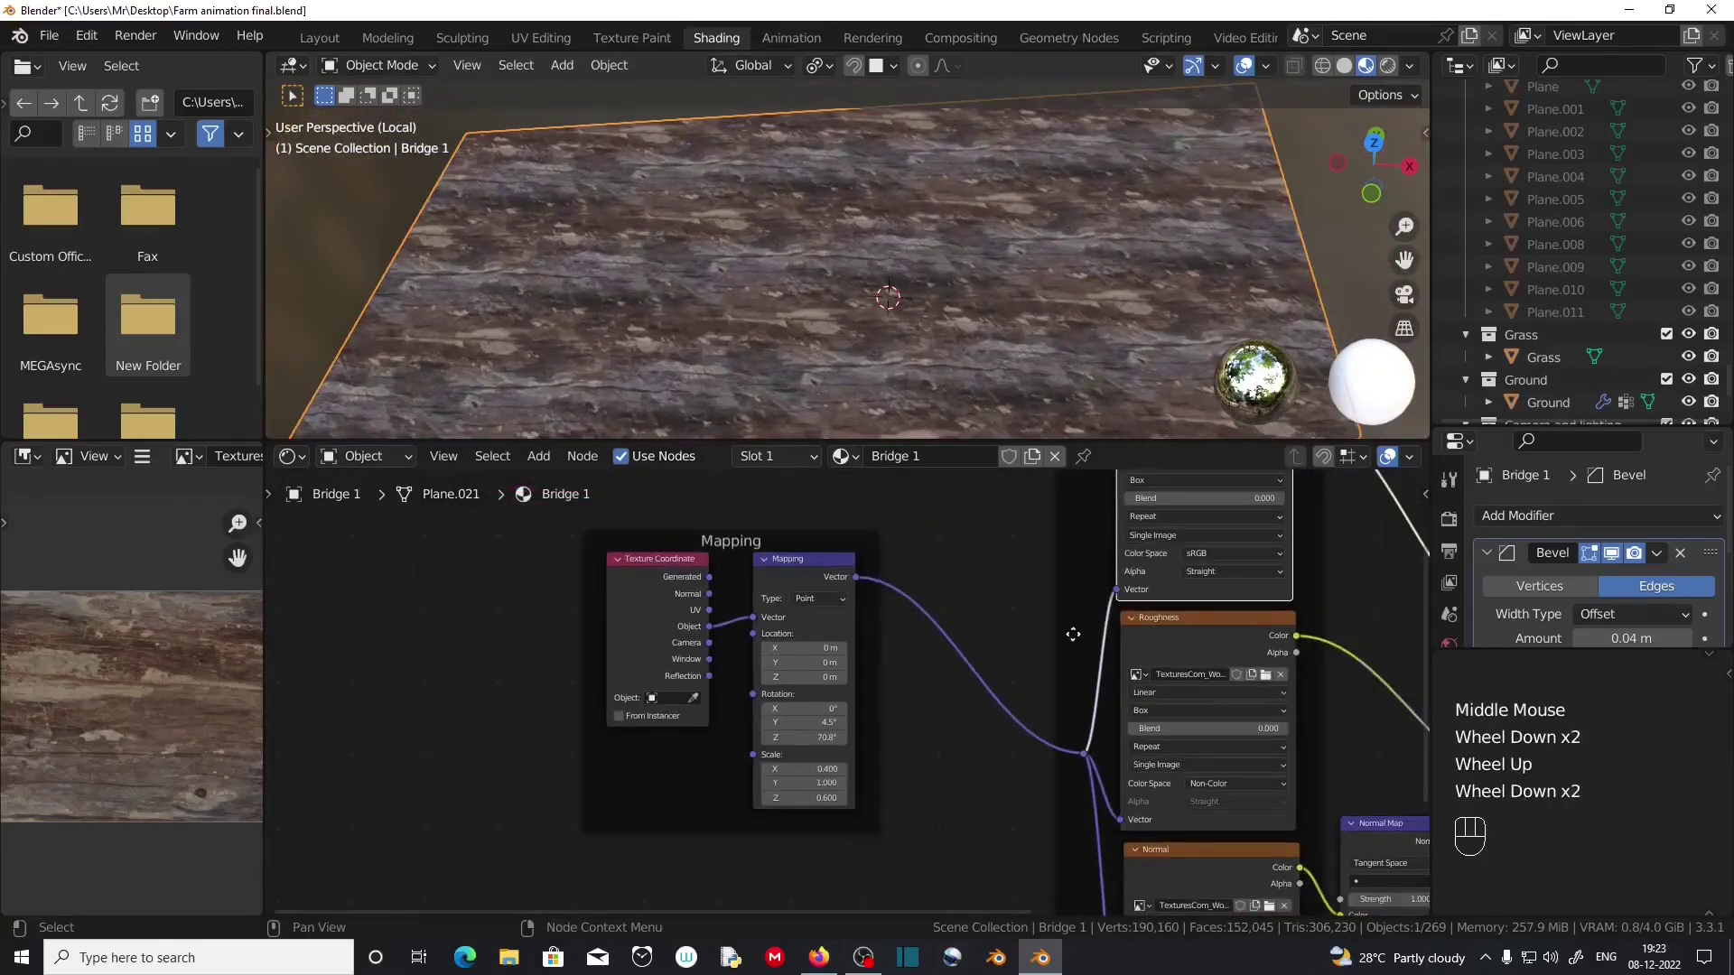
Raise the box projection blend slightly on the Base Color map, to about 0.09 on Roughness and 0.116 on Normal.
{"action": "middle_click_drag", "start_coordinate": [1073, 634], "coordinate": [876, 659]}
{"action": "scroll", "coordinate": [952, 621], "scroll_direction": "up", "scroll_amount": 2}
{"action": "left_click_drag", "start_coordinate": [1001, 484], "coordinate": [1017, 484]}
{"action": "left_click_drag", "start_coordinate": [947, 774], "coordinate": [965, 774]}
{"action": "middle_click_drag", "start_coordinate": [1244, 823], "coordinate": [1221, 583]}
{"action": "left_click_drag", "start_coordinate": [945, 826], "coordinate": [968, 825]}
{"action": "scroll", "coordinate": [1225, 555], "scroll_direction": "down", "scroll_amount": 2}
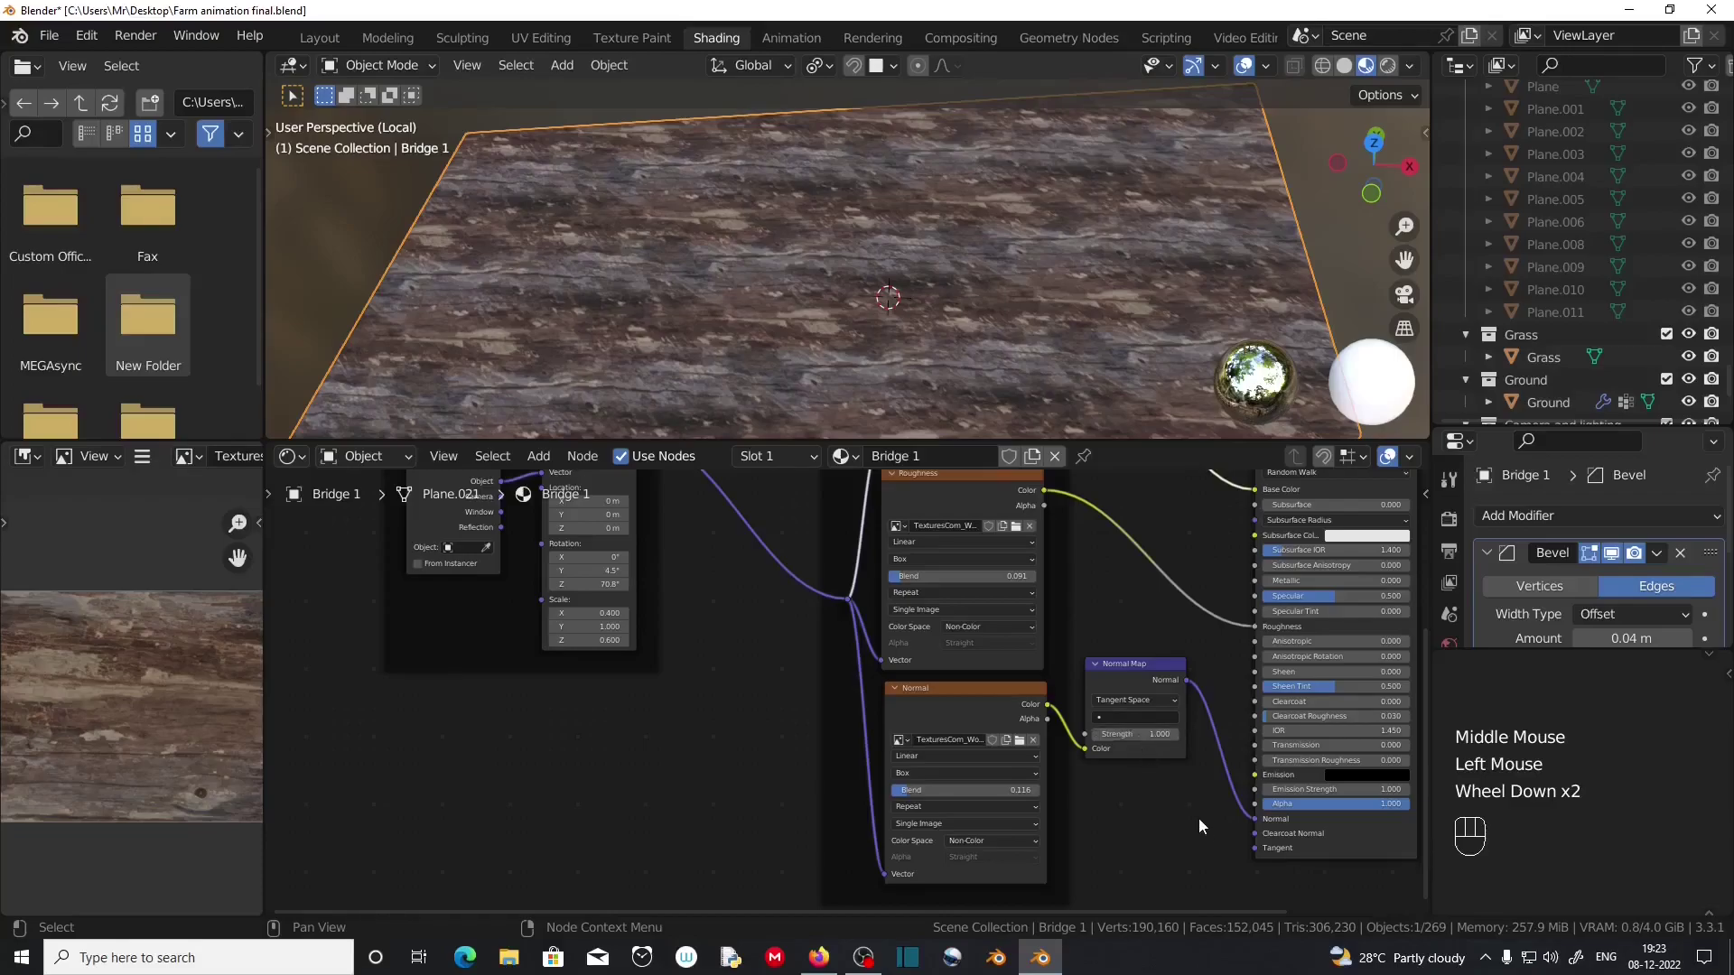
{"action": "middle_click_drag", "start_coordinate": [1145, 553], "coordinate": [1005, 721]}
{"action": "scroll", "coordinate": [1005, 721], "scroll_direction": "down", "scroll_amount": 2}
{"action": "scroll", "coordinate": [918, 278], "scroll_direction": "down", "scroll_amount": 2}
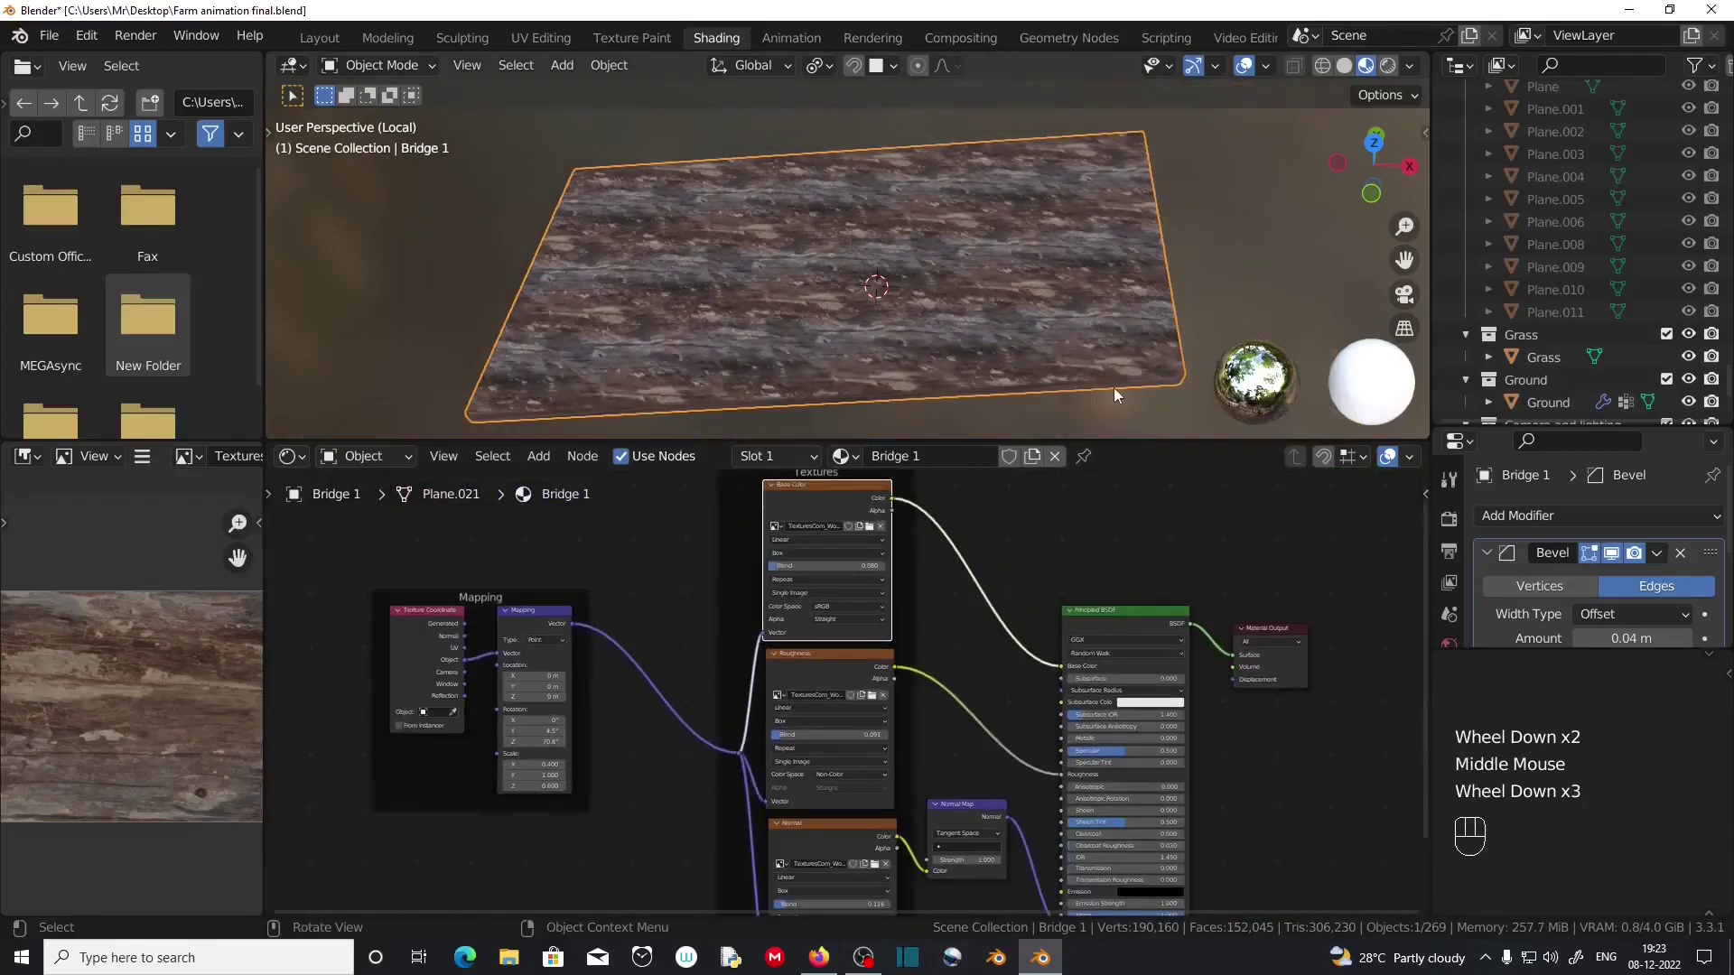
Return to the Layout workspace and show the slab in Material Preview shading.
{"action": "left_click", "coordinate": [318, 38]}
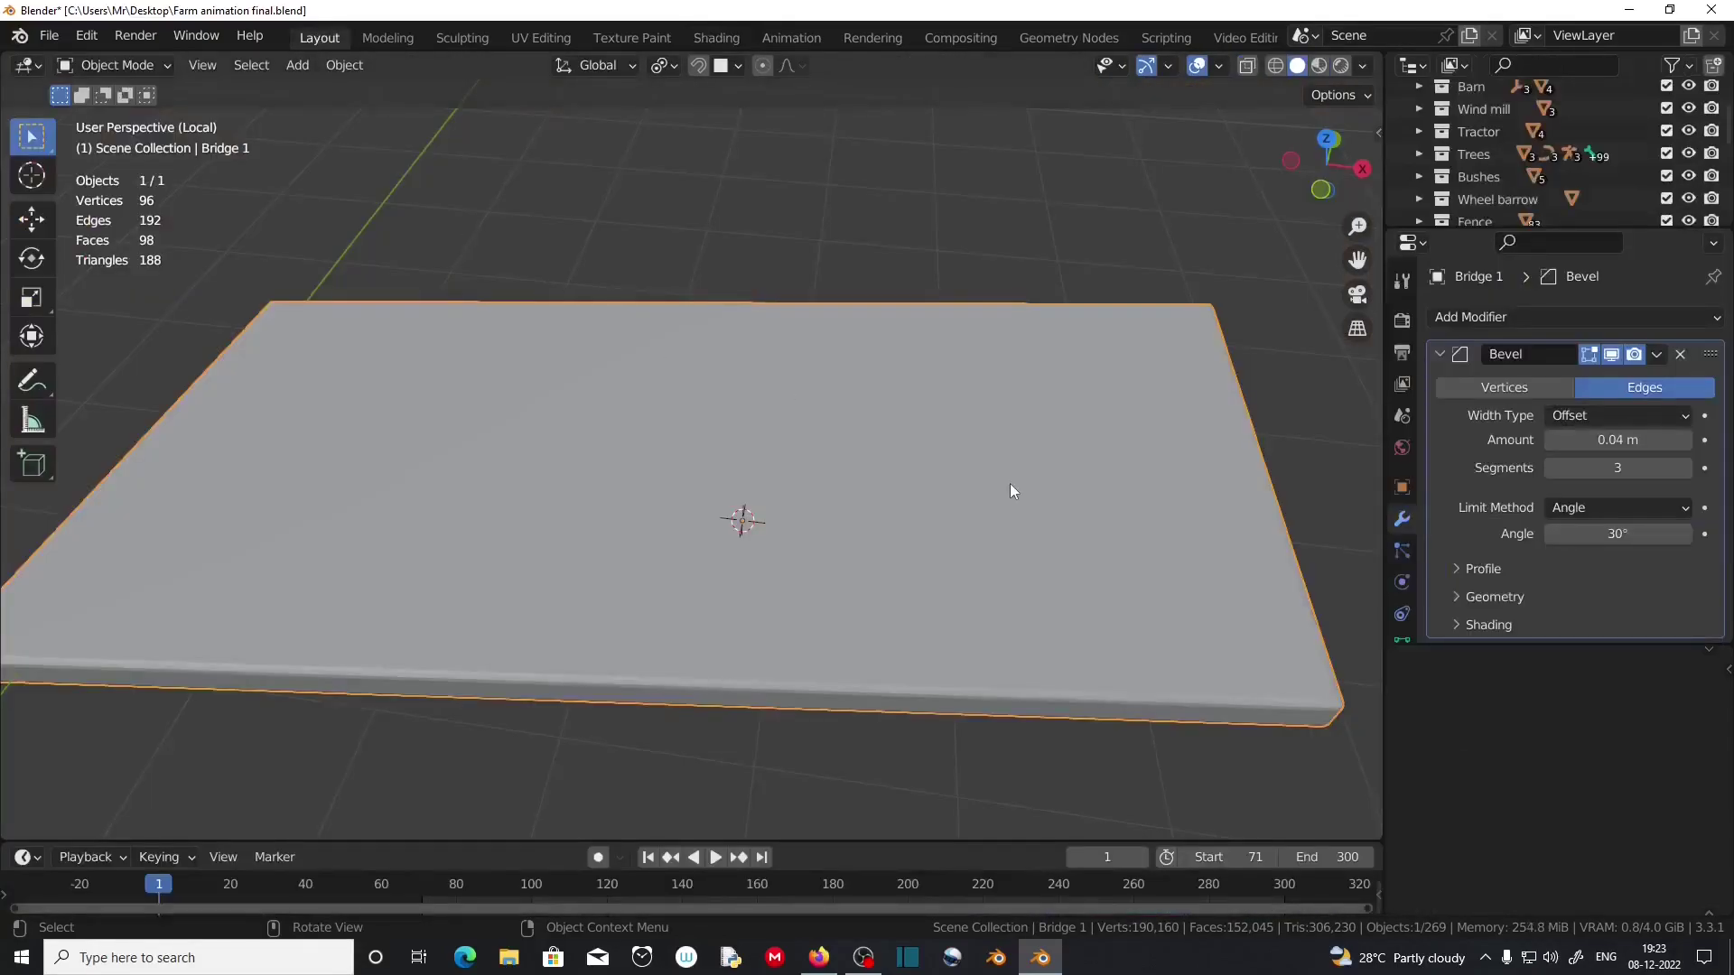
{"action": "left_click", "coordinate": [1318, 66]}
{"action": "scroll", "coordinate": [743, 468], "scroll_direction": "down", "scroll_amount": 2}
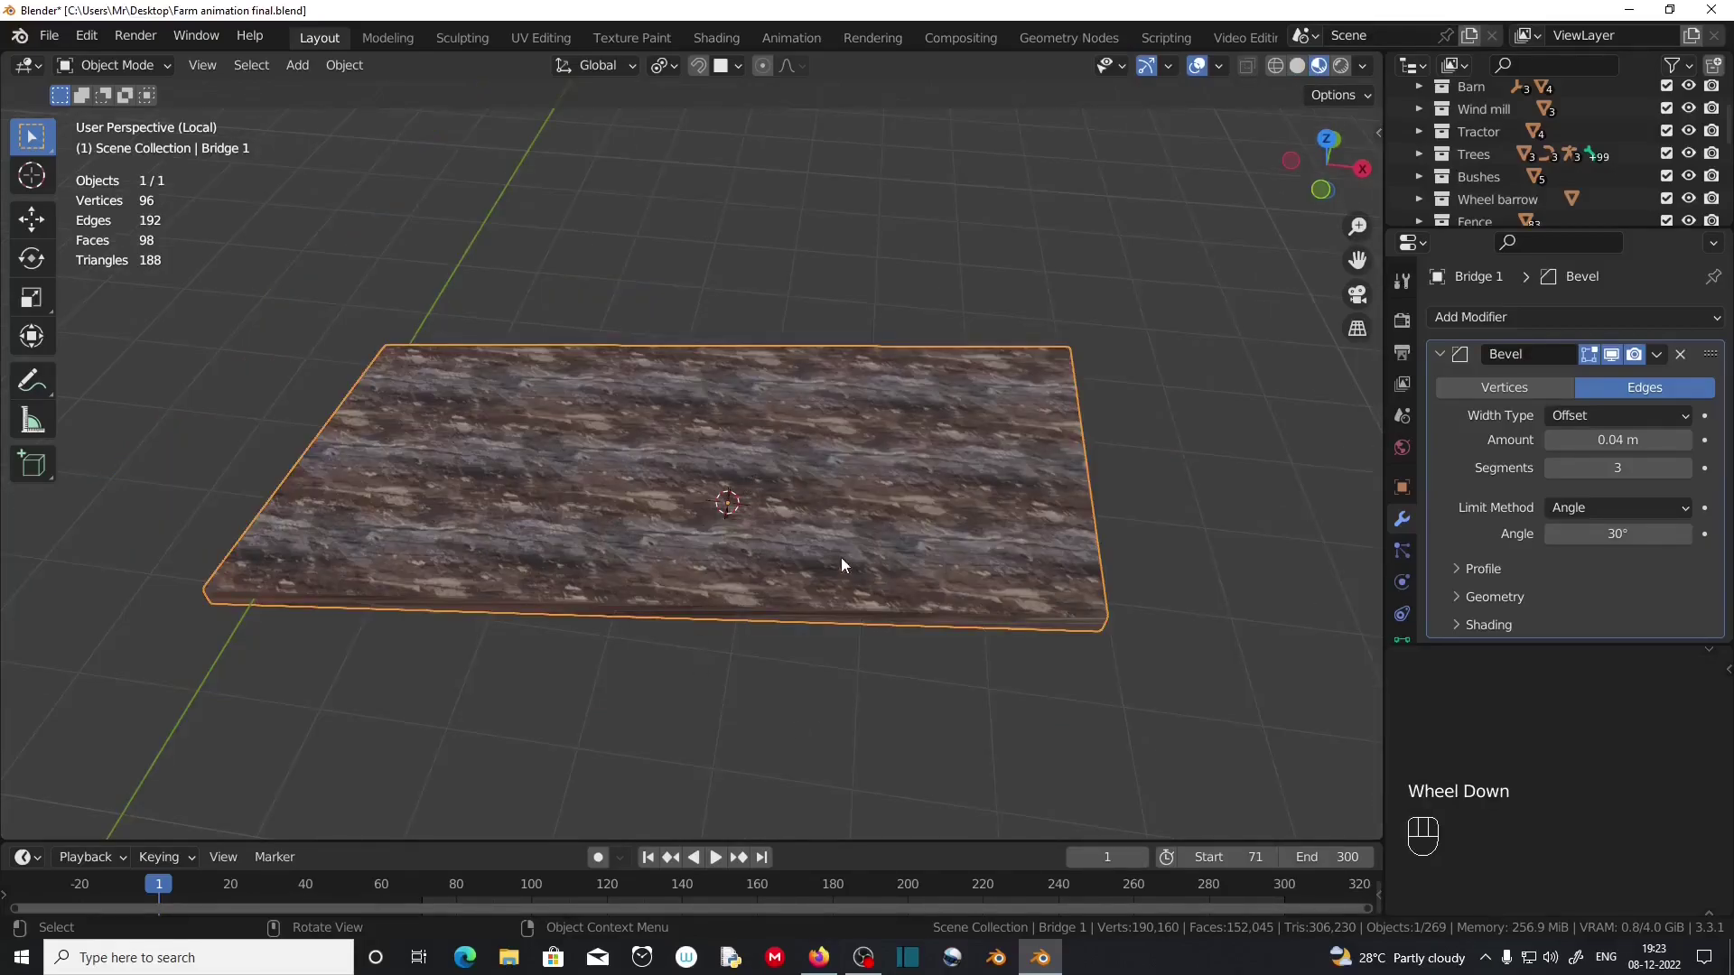
Leave local view and inspect the textured bridge between the fences in the full farm scene.
{"action": "key", "text": "KP_Divide"}
{"action": "left_click", "coordinate": [764, 617]}
{"action": "scroll", "coordinate": [762, 618], "scroll_direction": "down", "scroll_amount": 3}
{"action": "middle_click_drag", "start_coordinate": [762, 618], "coordinate": [712, 586]}
{"action": "scroll", "coordinate": [615, 599], "scroll_direction": "up", "scroll_amount": 3}
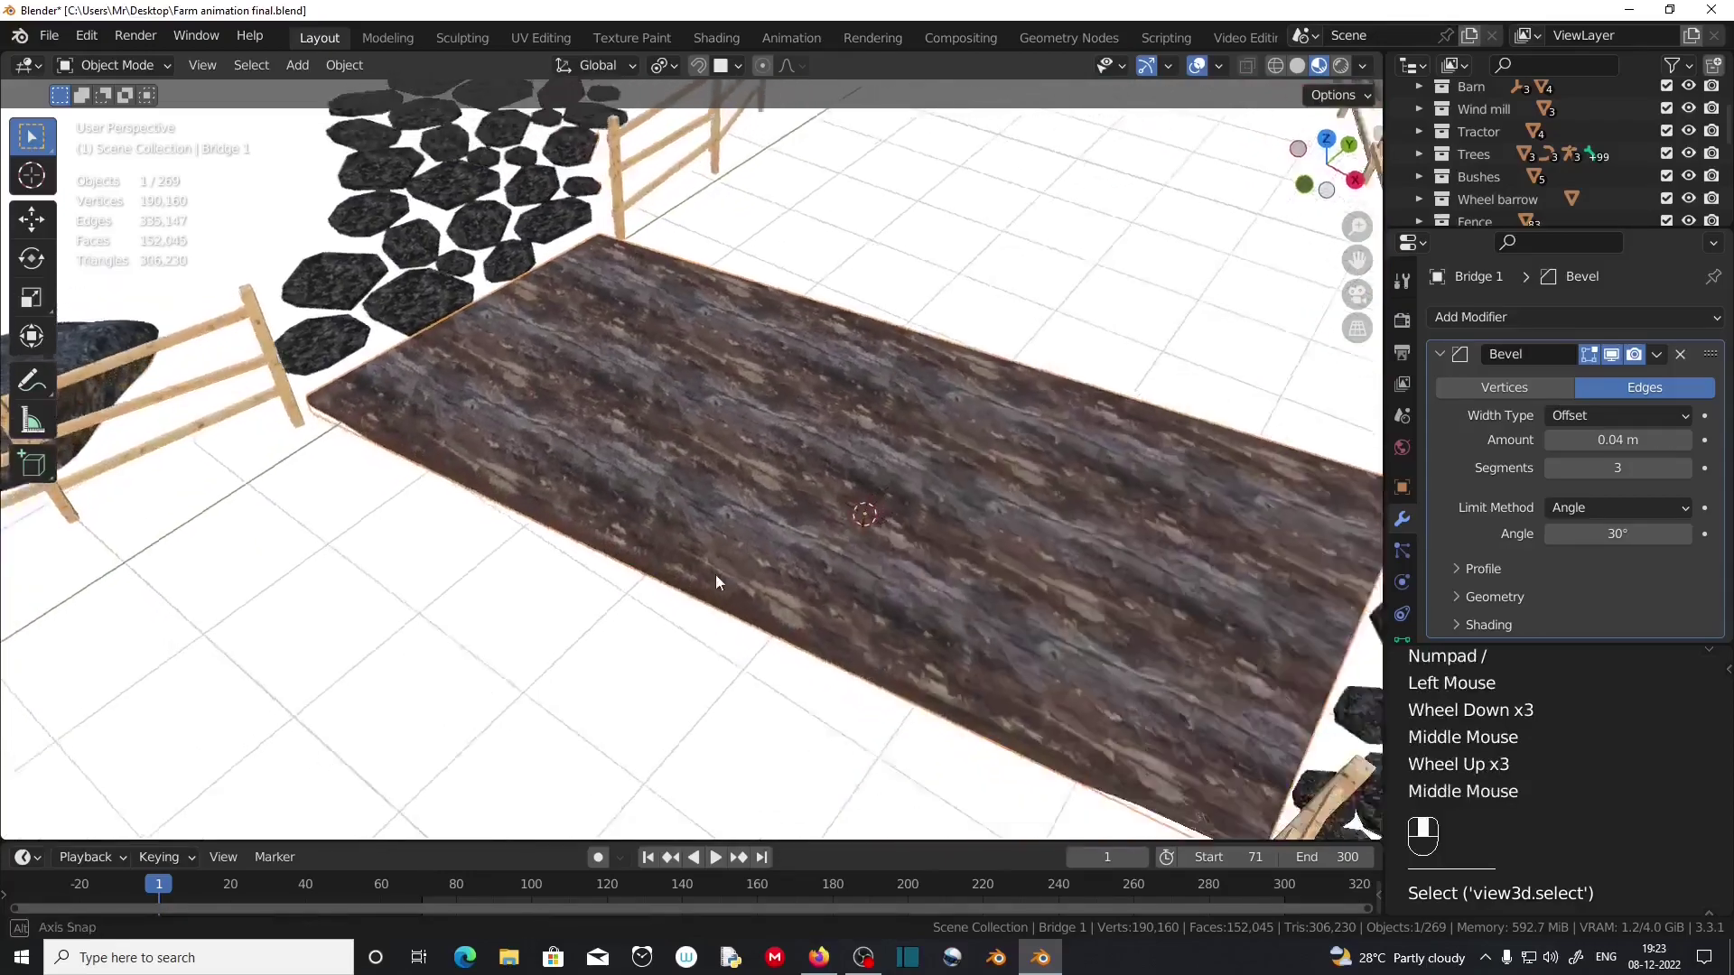
{"action": "left_click", "coordinate": [799, 496]}
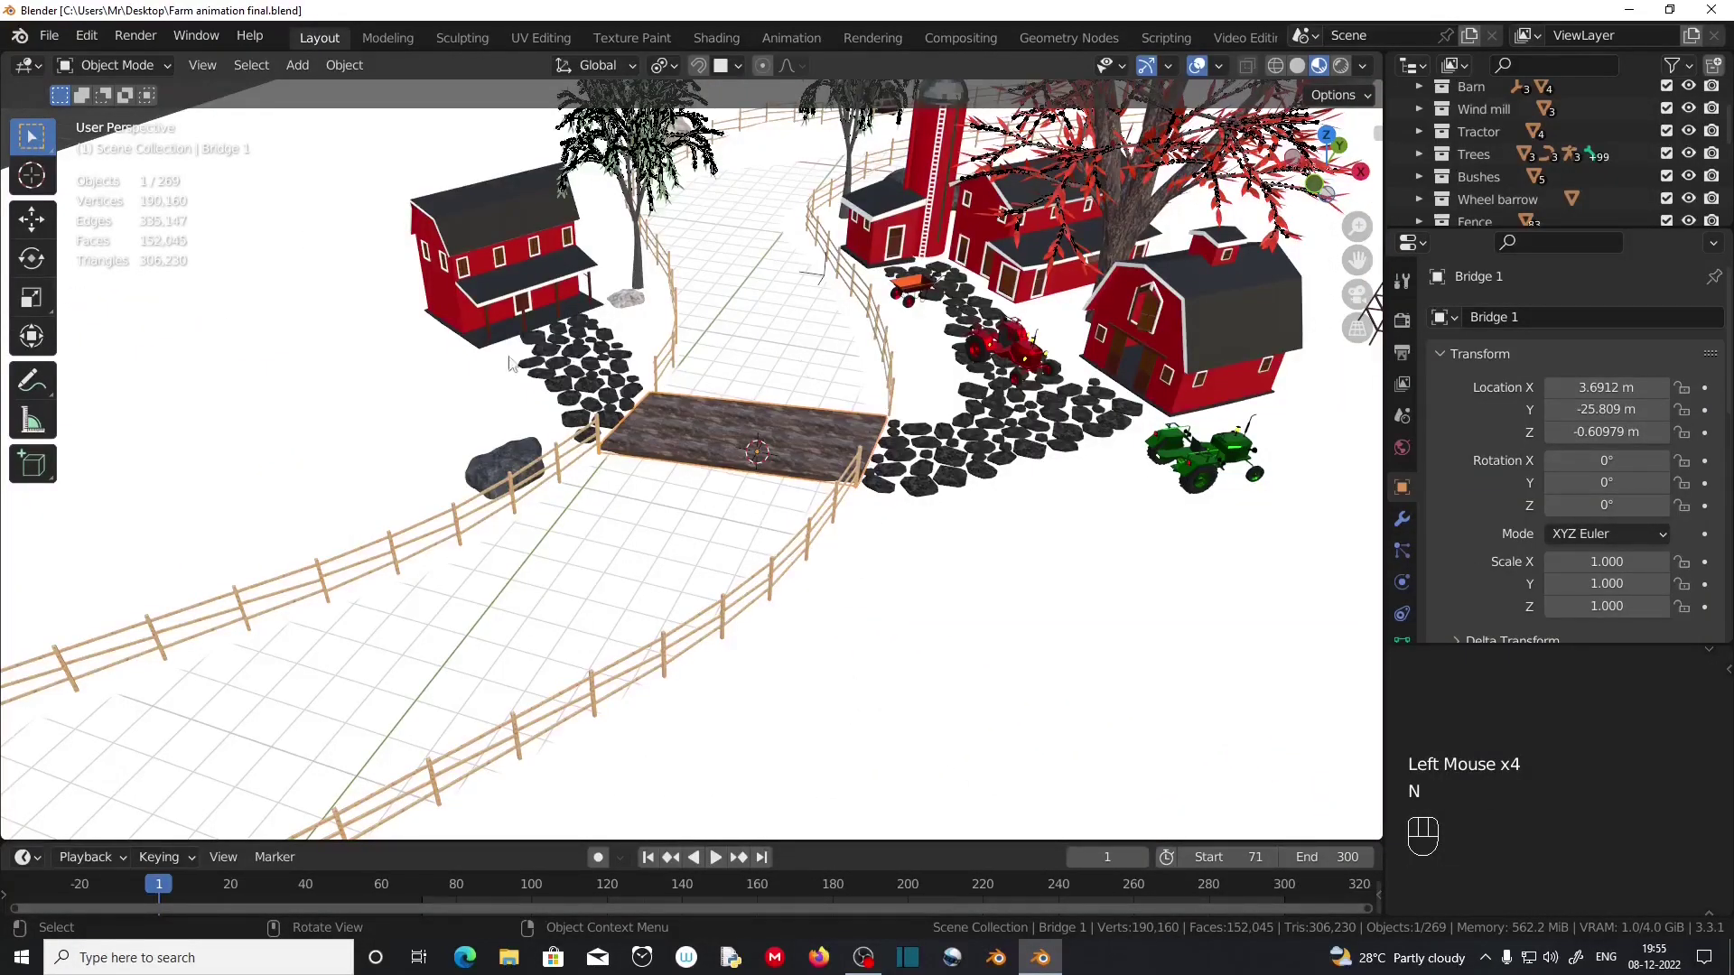
{"action": "scroll", "coordinate": [821, 563], "scroll_direction": "up", "scroll_amount": 2}
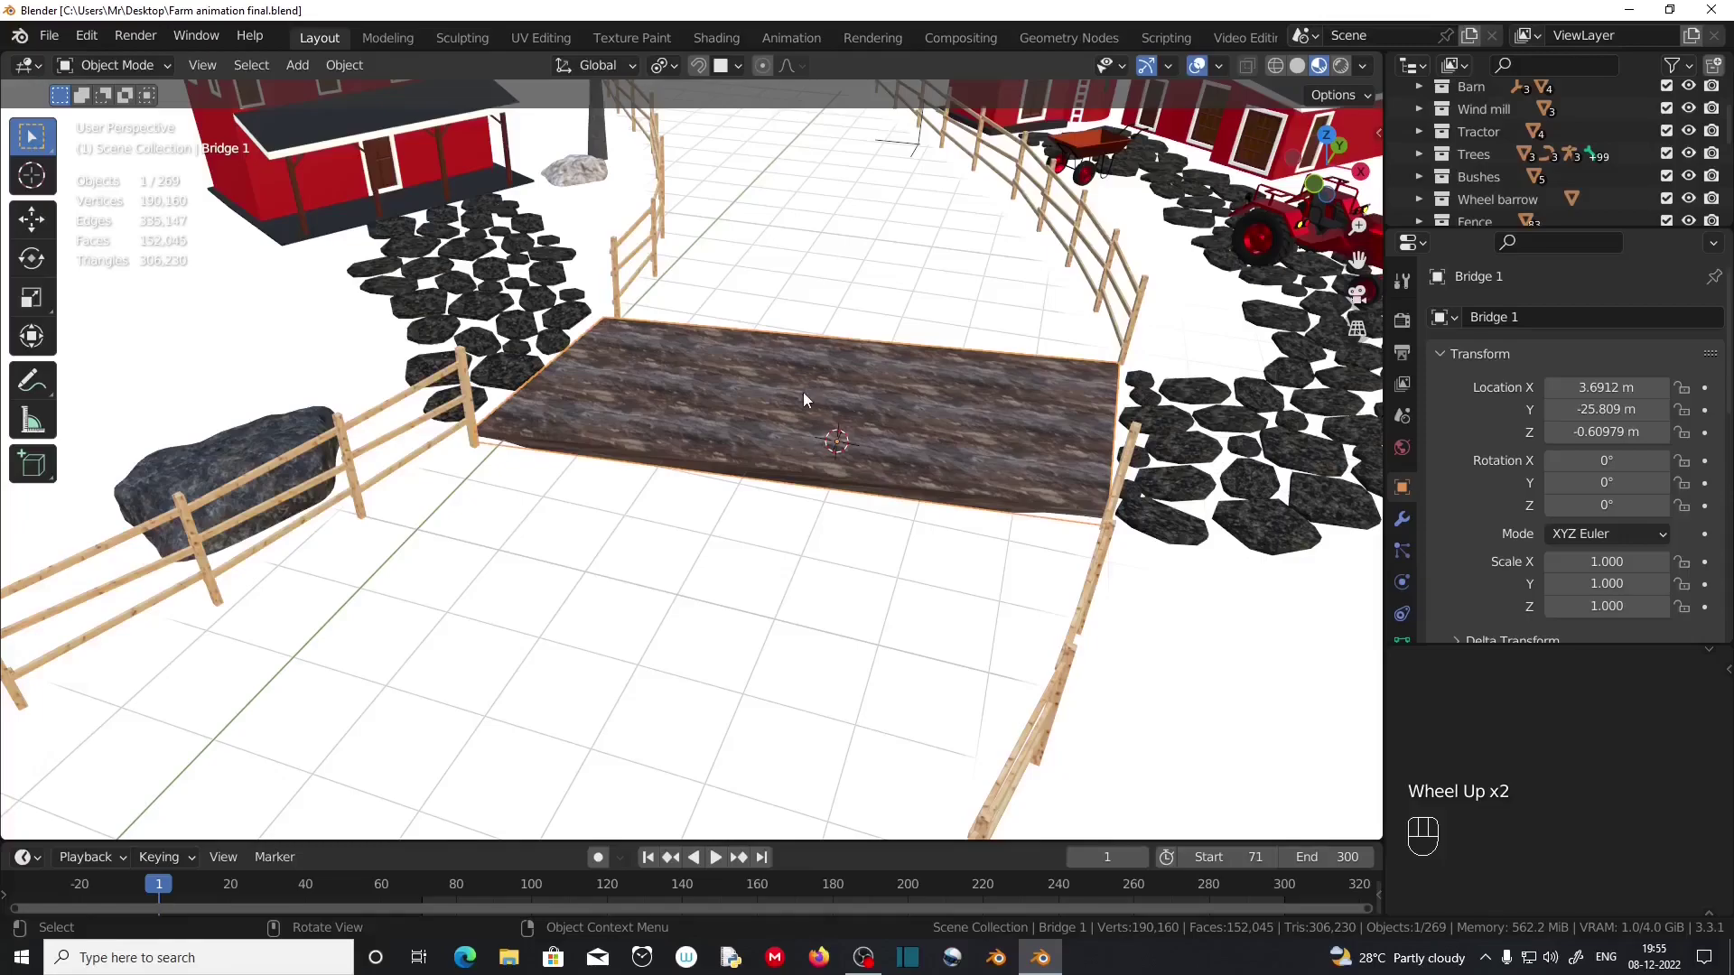
Hide Bridge 1 in the Bridges collection from both the viewport and renders.
{"action": "left_click", "coordinate": [907, 402]}
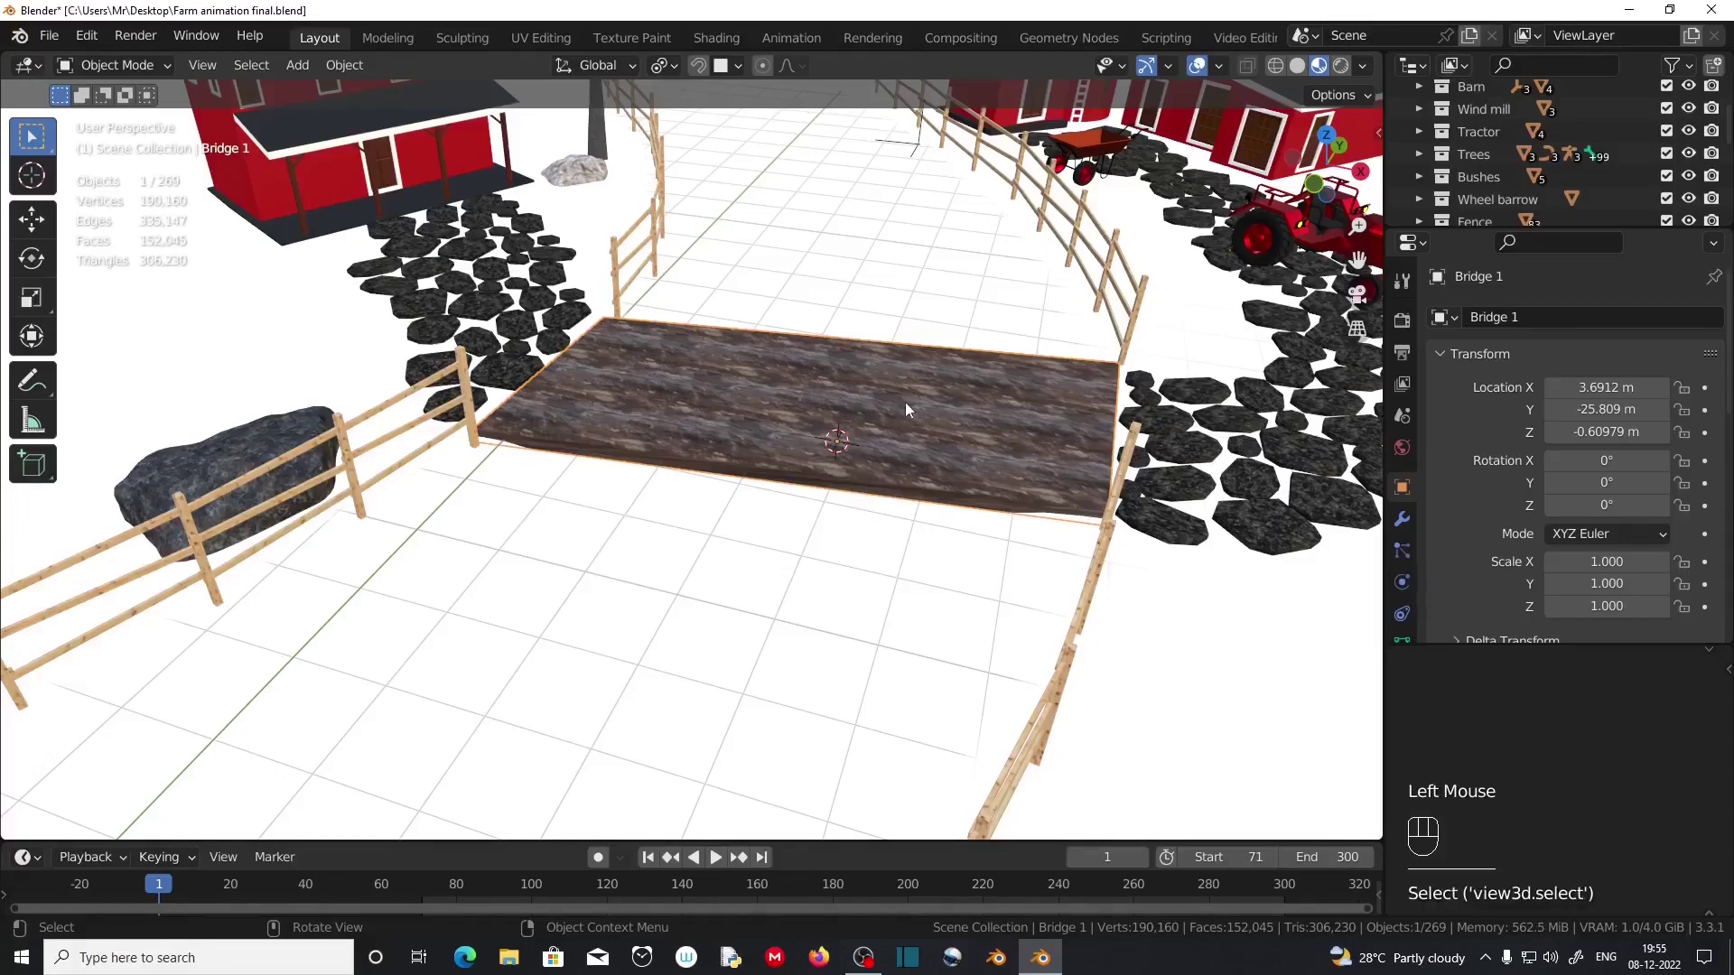
{"action": "left_click_drag", "start_coordinate": [1431, 228], "coordinate": [1445, 325]}
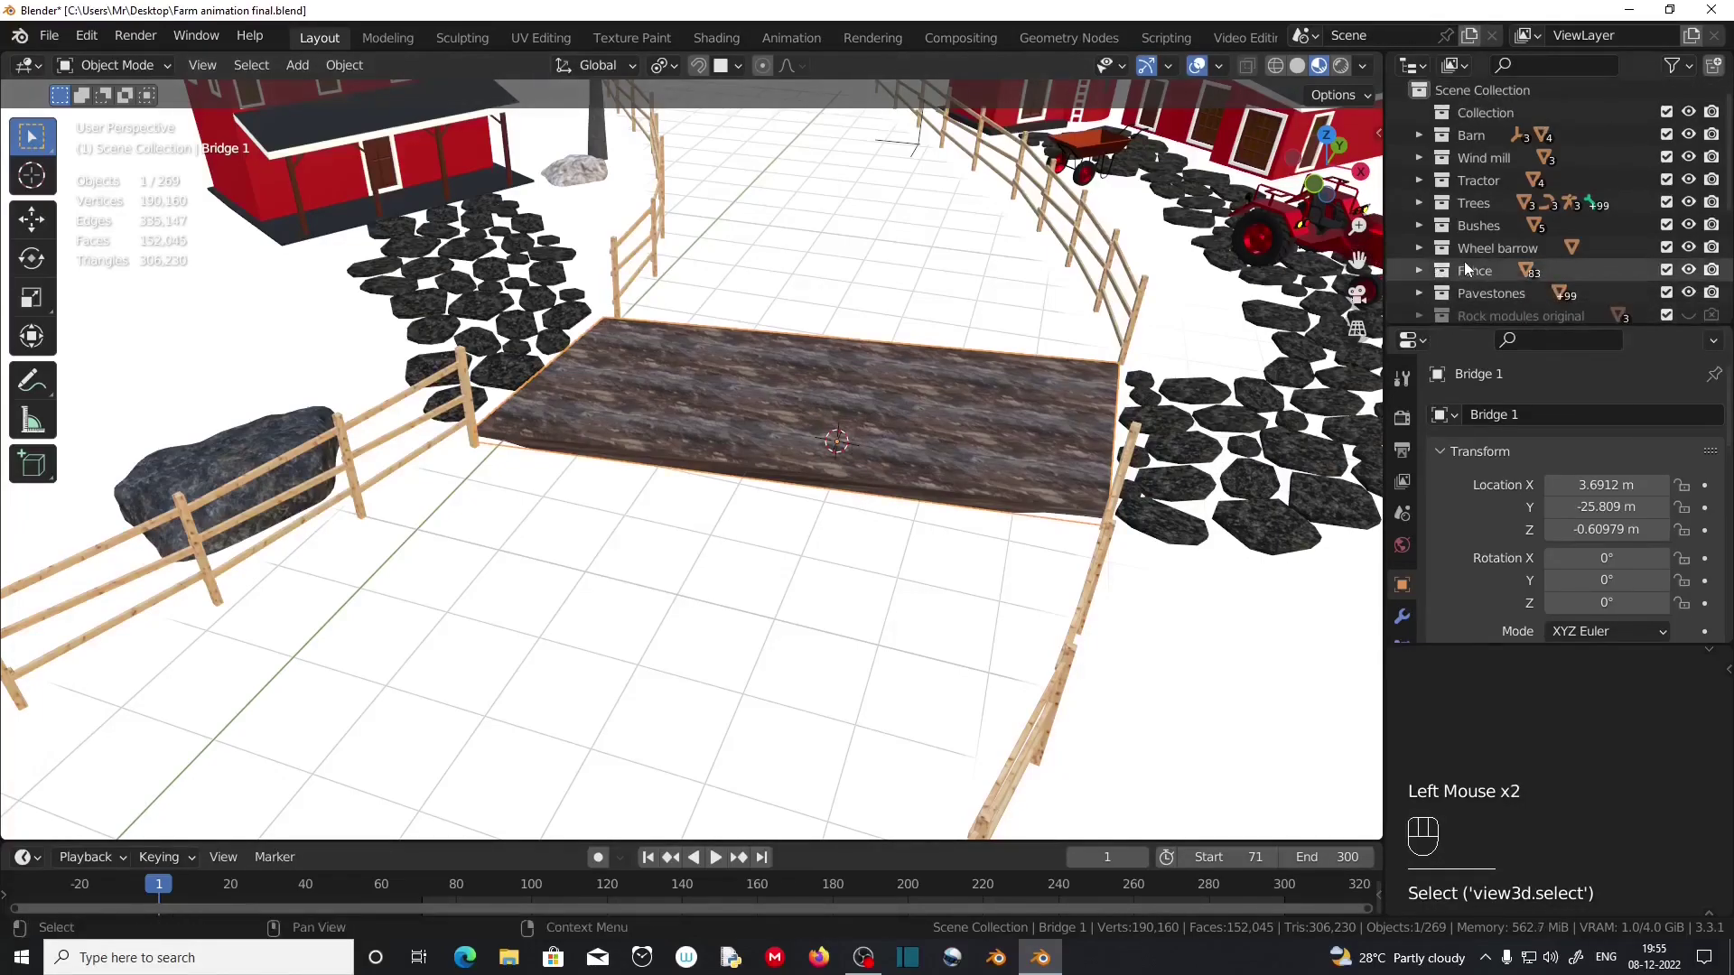
{"action": "scroll", "coordinate": [1465, 261], "scroll_direction": "down", "scroll_amount": 4}
{"action": "left_click", "coordinate": [1419, 305]}
{"action": "scroll", "coordinate": [1418, 302], "scroll_direction": "down", "scroll_amount": 3}
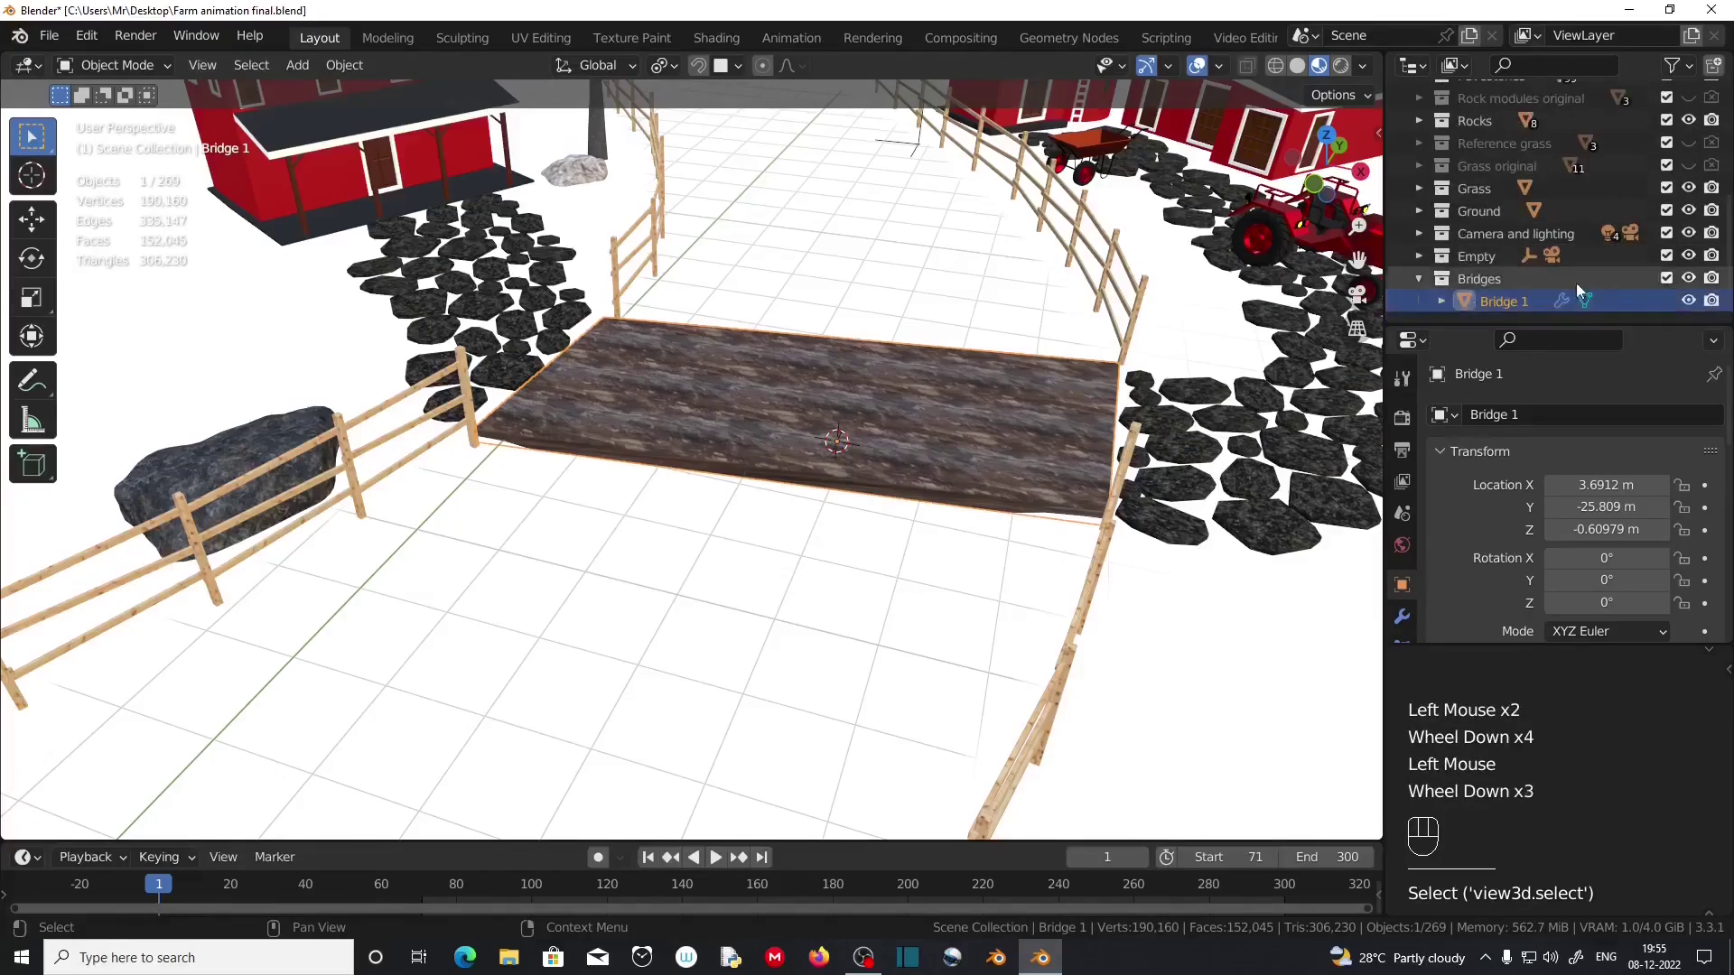
{"action": "left_click", "coordinate": [1688, 301]}
{"action": "left_click", "coordinate": [1708, 302]}
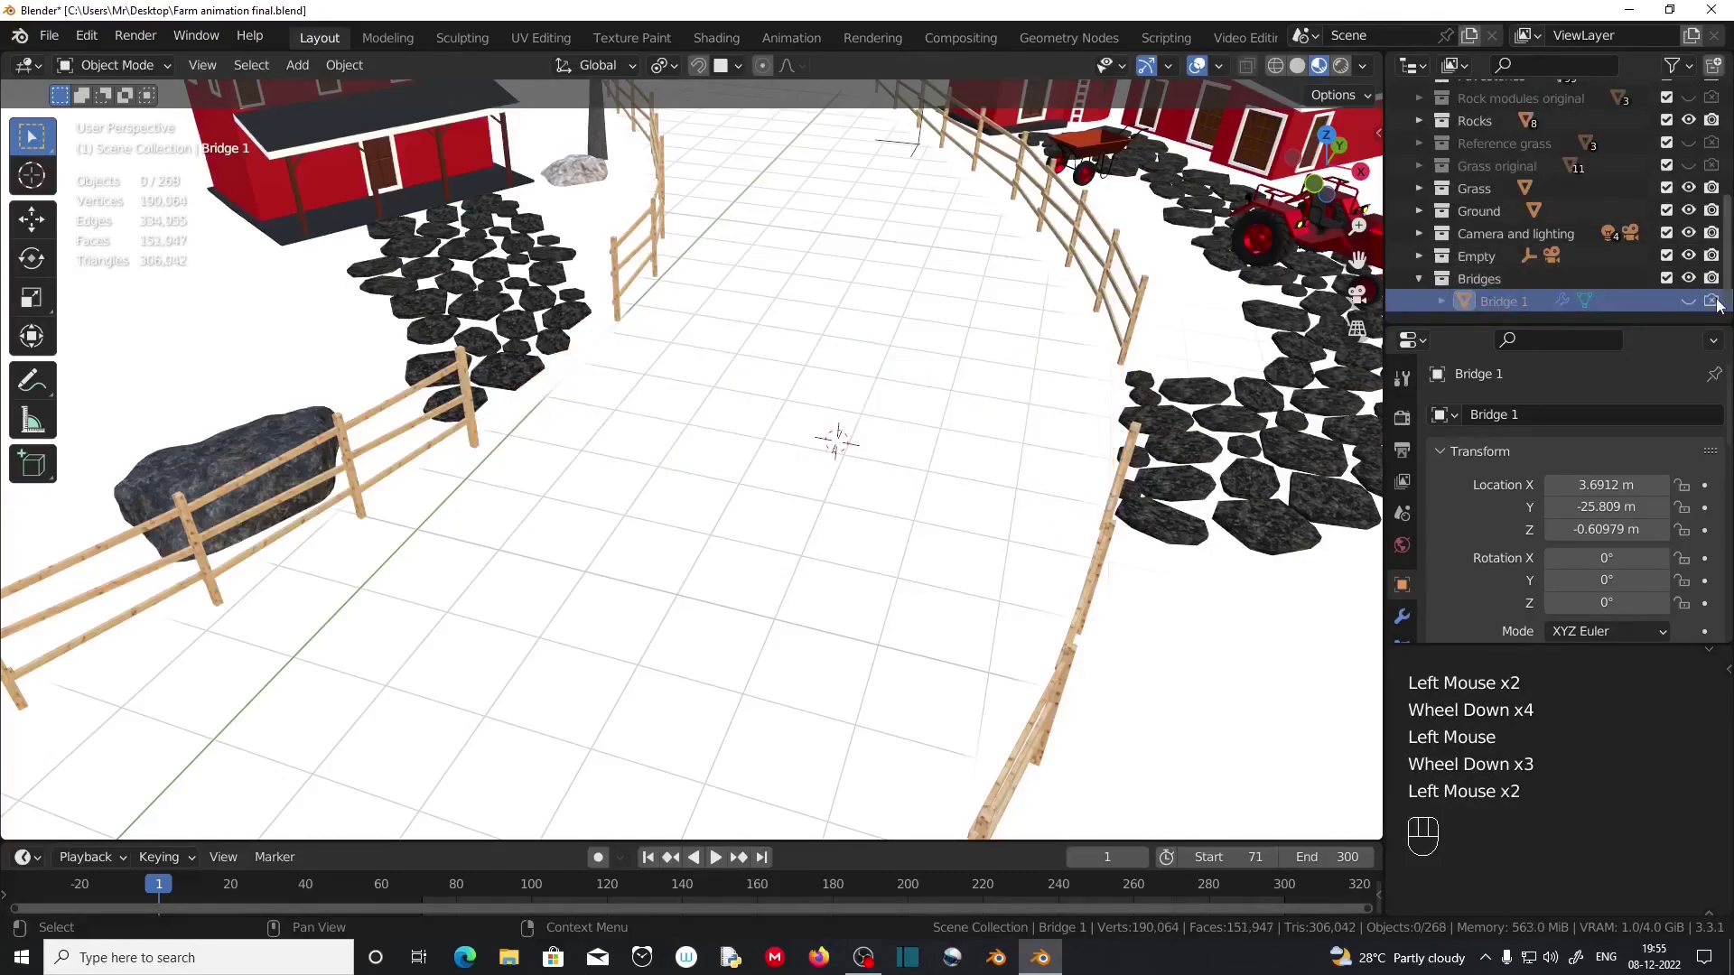
Switch to Solid shading and top view, and add a plane at the 3D cursor in the gap between the fences.
{"action": "left_click", "coordinate": [1298, 66]}
{"action": "scroll", "coordinate": [677, 391], "scroll_direction": "up", "scroll_amount": 2}
{"action": "scroll", "coordinate": [668, 393], "scroll_direction": "down", "scroll_amount": 2}
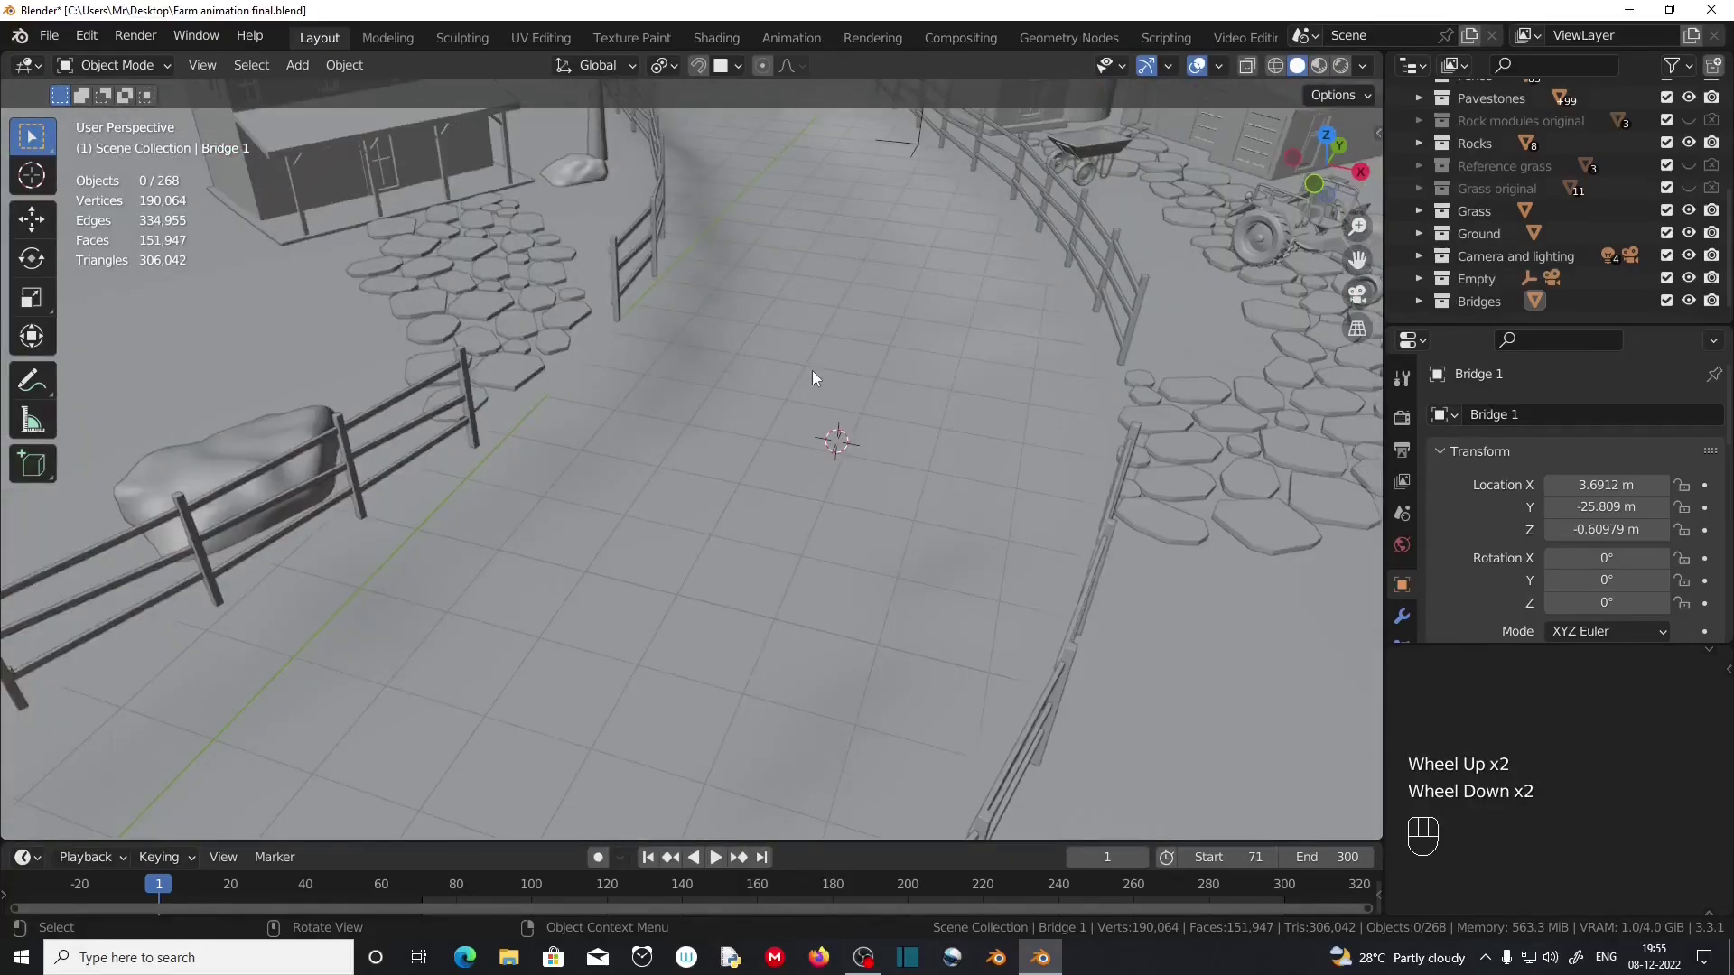
{"action": "key", "text": "KP_7"}
{"action": "scroll", "coordinate": [812, 371], "scroll_direction": "up", "scroll_amount": 1}
{"action": "middle_click_drag", "start_coordinate": [811, 371], "coordinate": [799, 431], "text": "shift"}
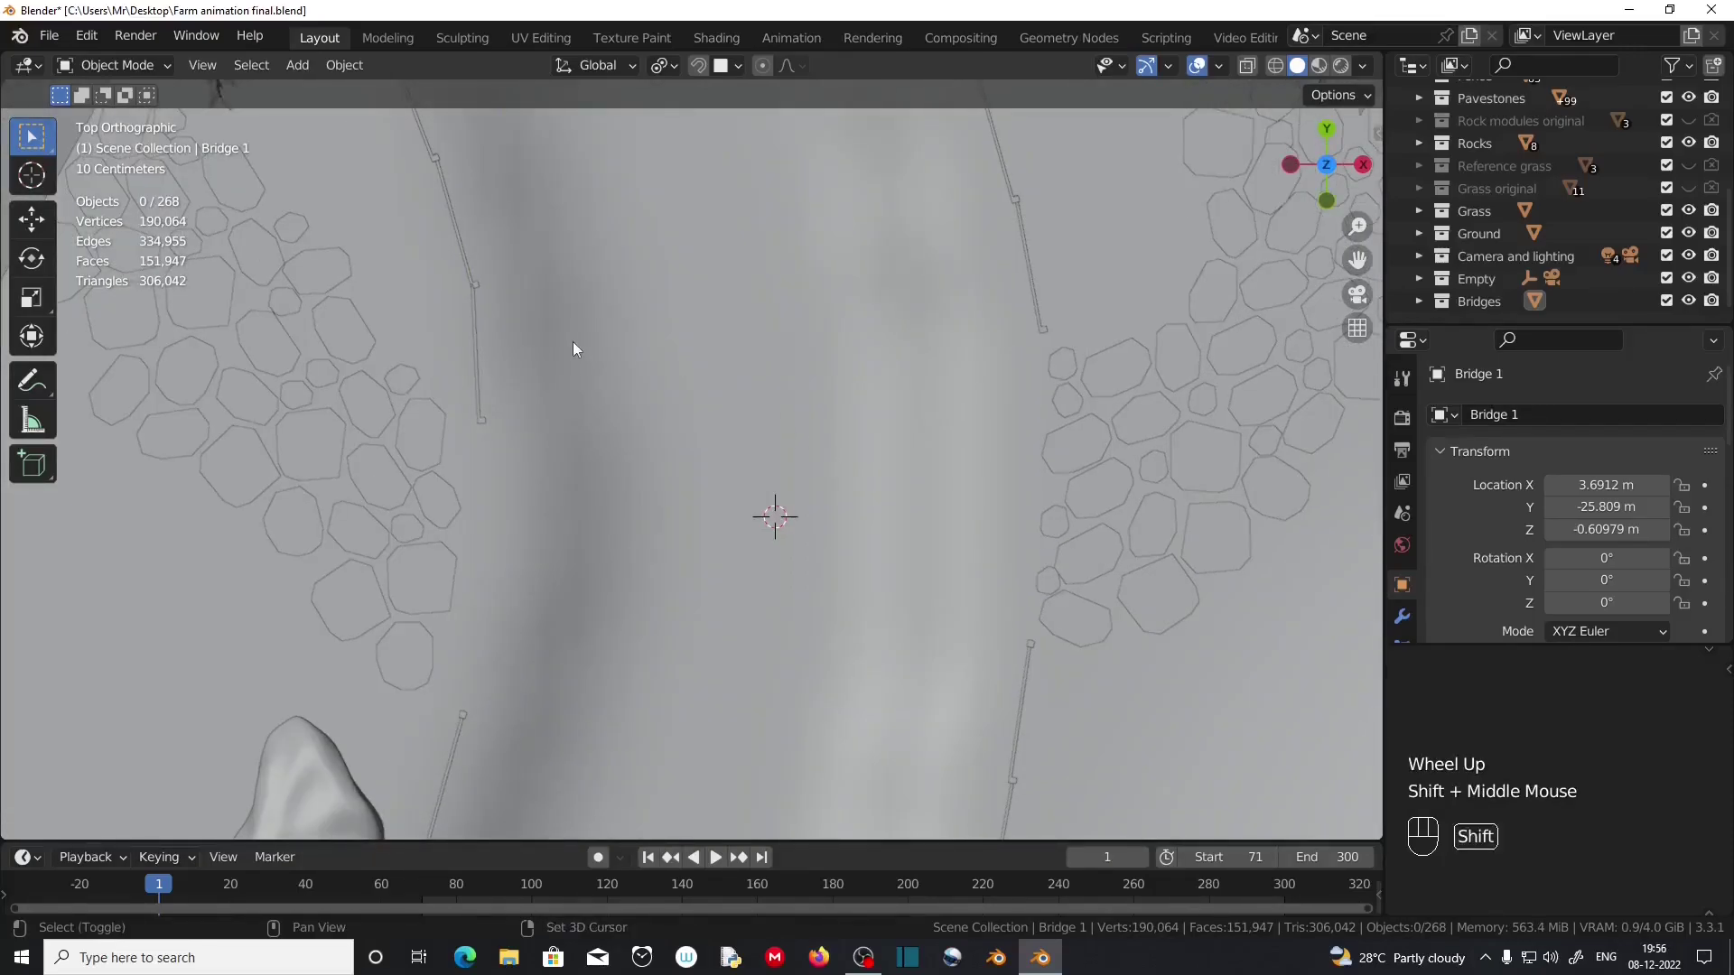
{"action": "key", "text": "shift+a"}
{"action": "mouse_move", "coordinate": [572, 342]}
{"action": "left_click", "coordinate": [670, 341]}
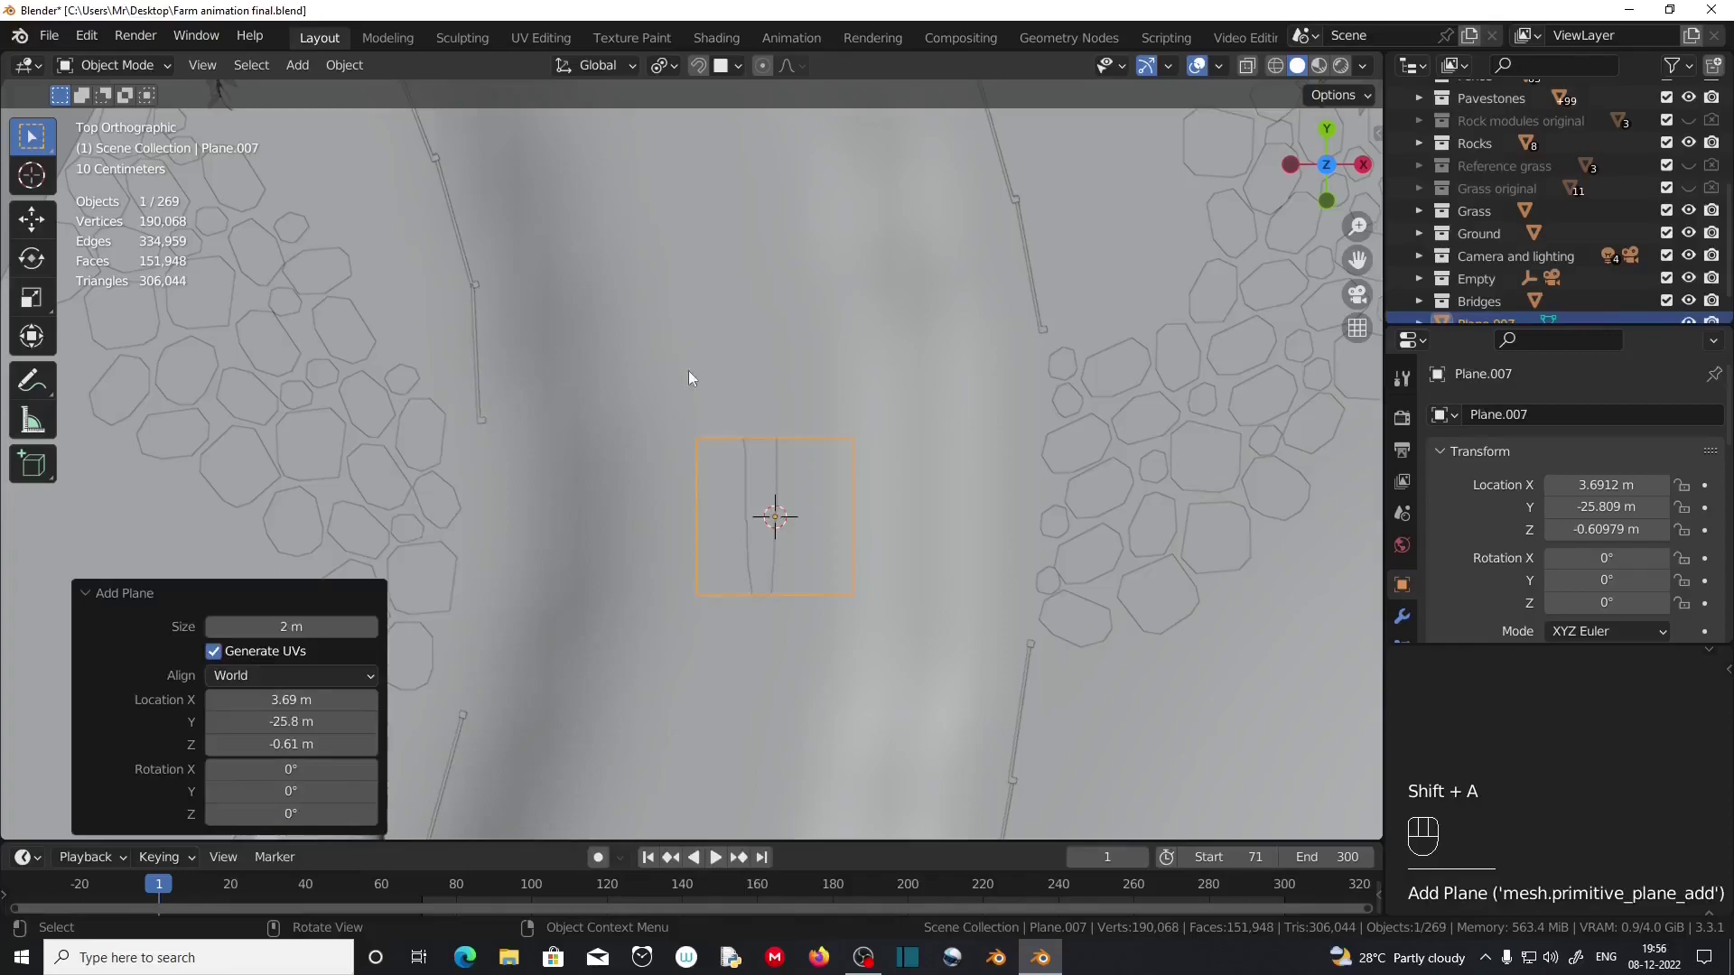
Rename the new plane as Bridge 2.
{"action": "key", "text": "F2"}
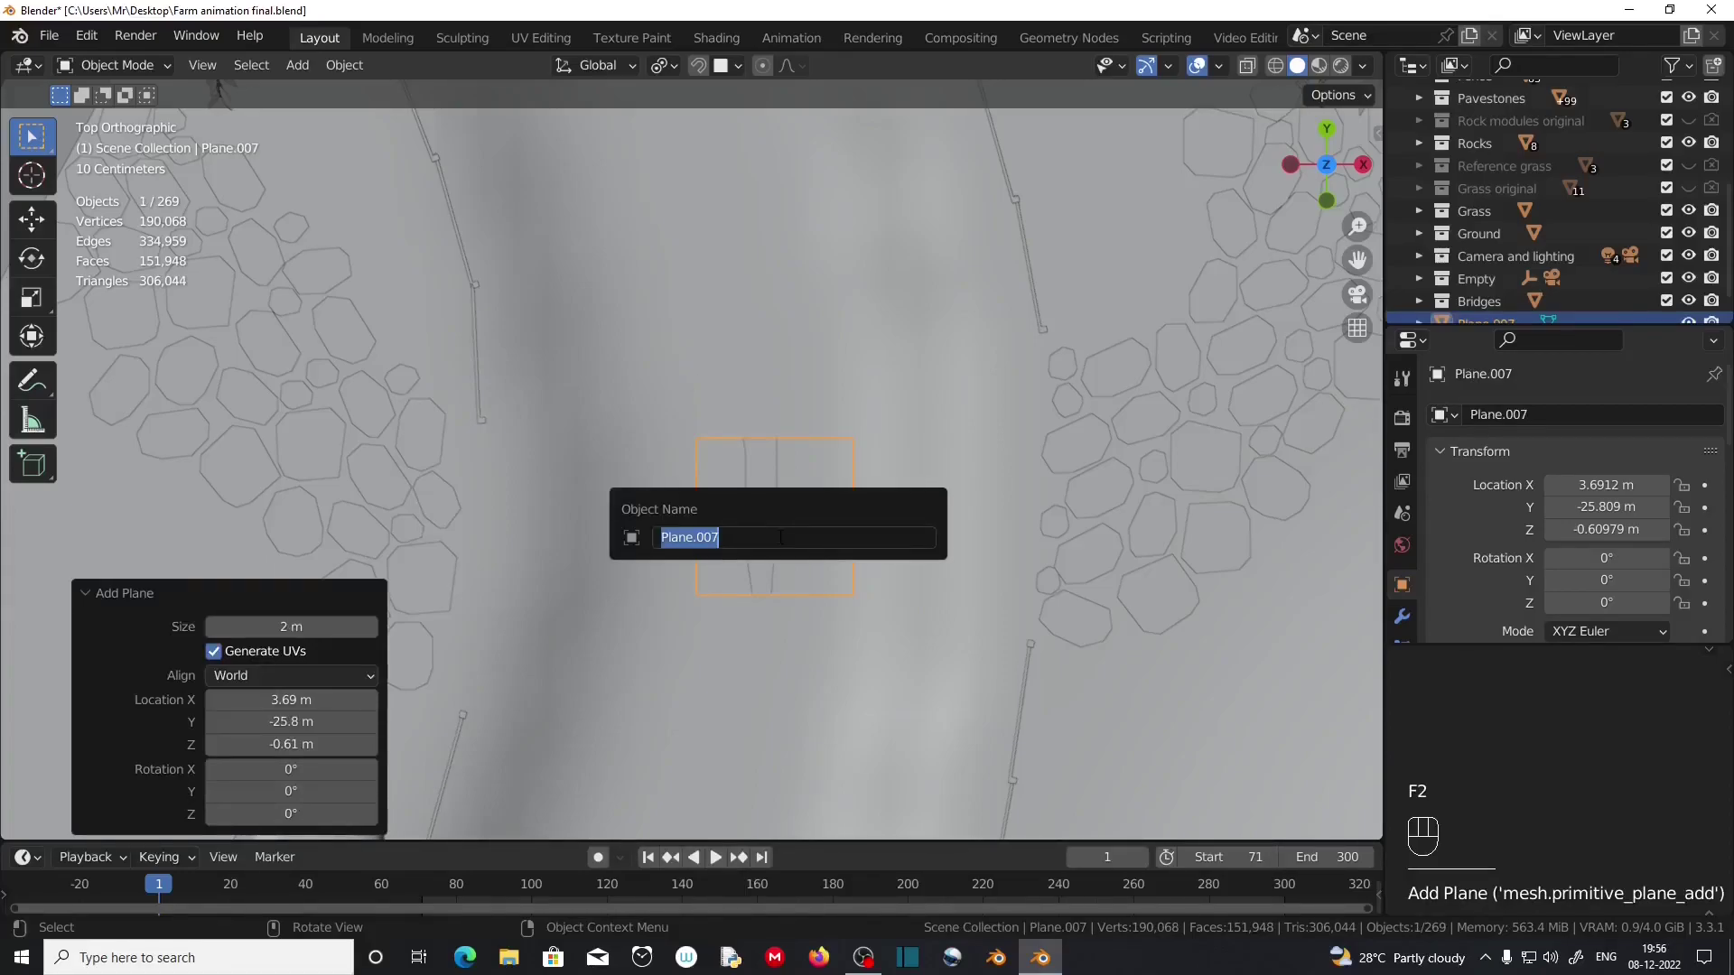
{"action": "type", "text": "Bridge 2"}
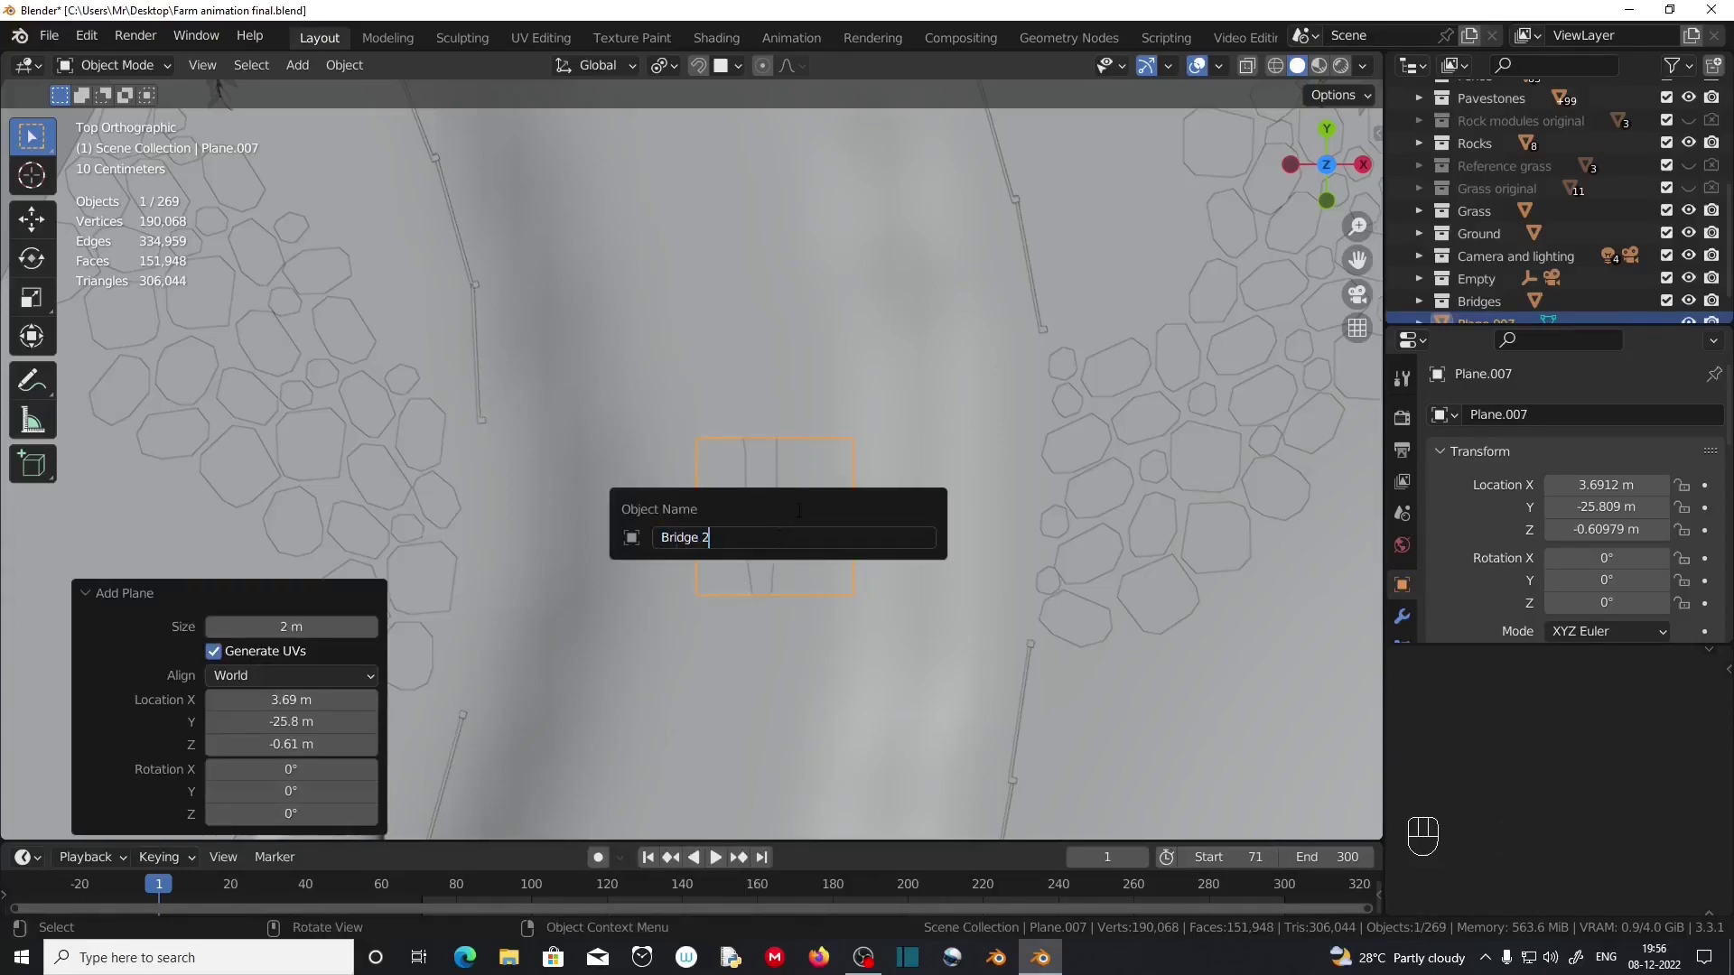
{"action": "key", "text": "Return"}
{"action": "scroll", "coordinate": [1539, 216], "scroll_direction": "down", "scroll_amount": 2}
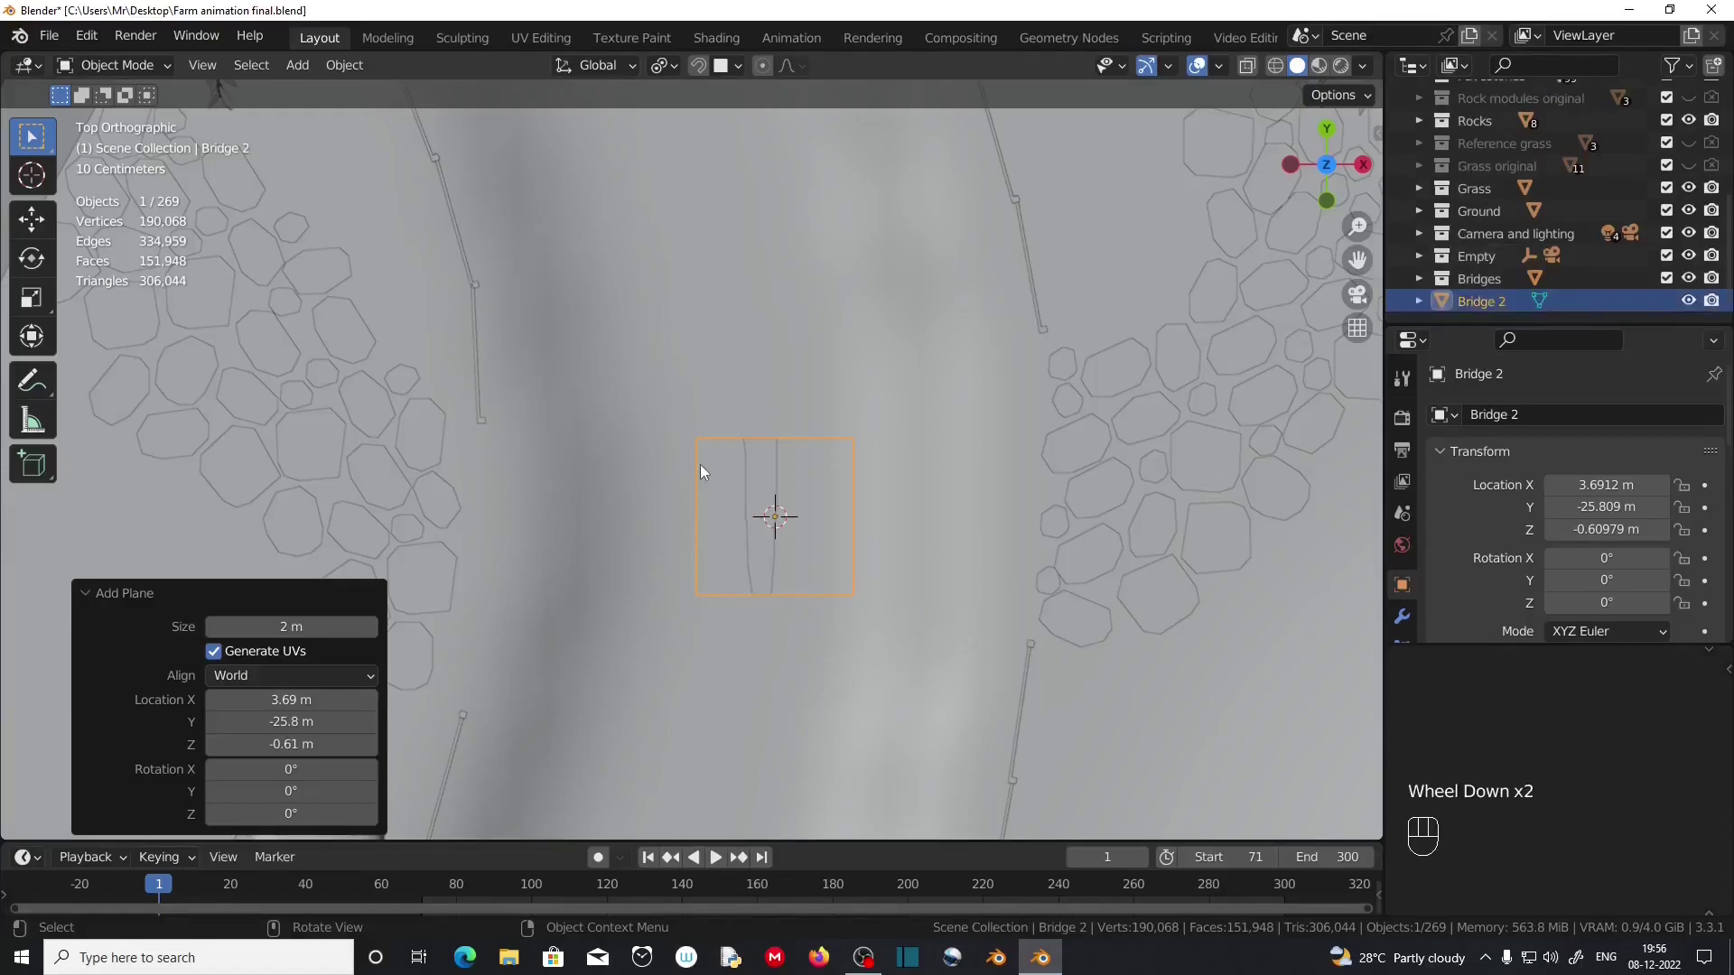
Move Bridge 2 into the Bridges collection and check the collection's contents.
{"action": "key", "text": "m"}
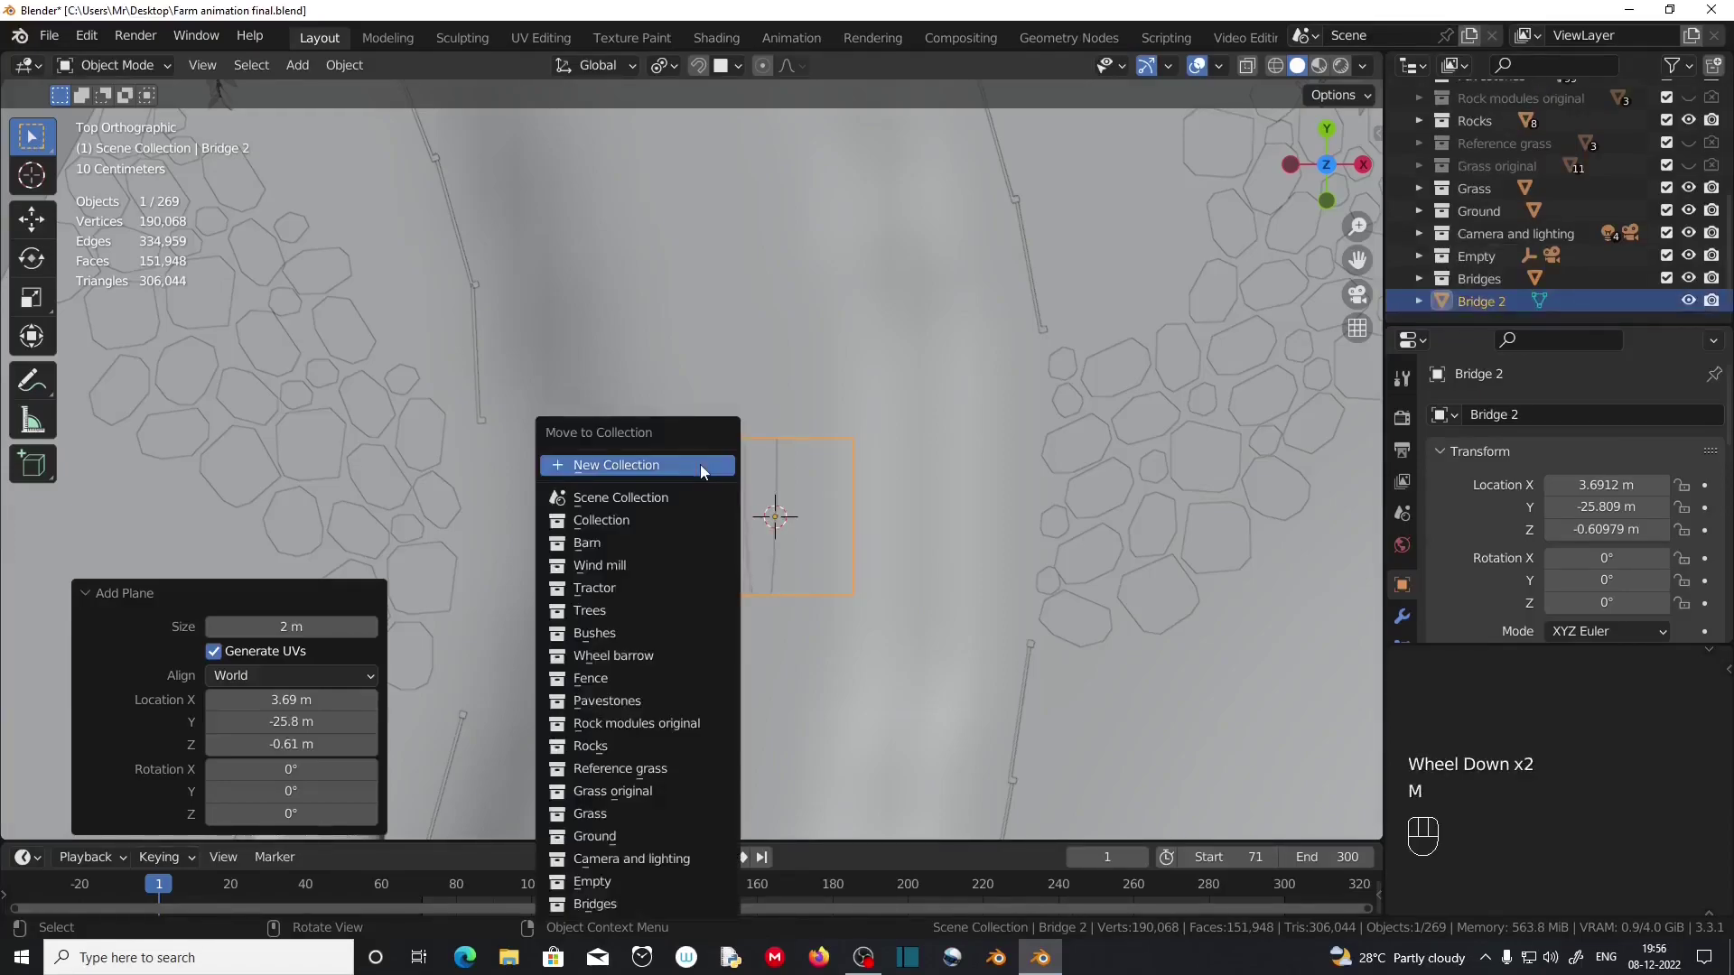
{"action": "left_click", "coordinate": [652, 902]}
{"action": "left_click", "coordinate": [1418, 279]}
{"action": "scroll", "coordinate": [1412, 294], "scroll_direction": "down", "scroll_amount": 1}
{"action": "scroll", "coordinate": [1412, 295], "scroll_direction": "down", "scroll_amount": 2}
{"action": "left_click", "coordinate": [1416, 257]}
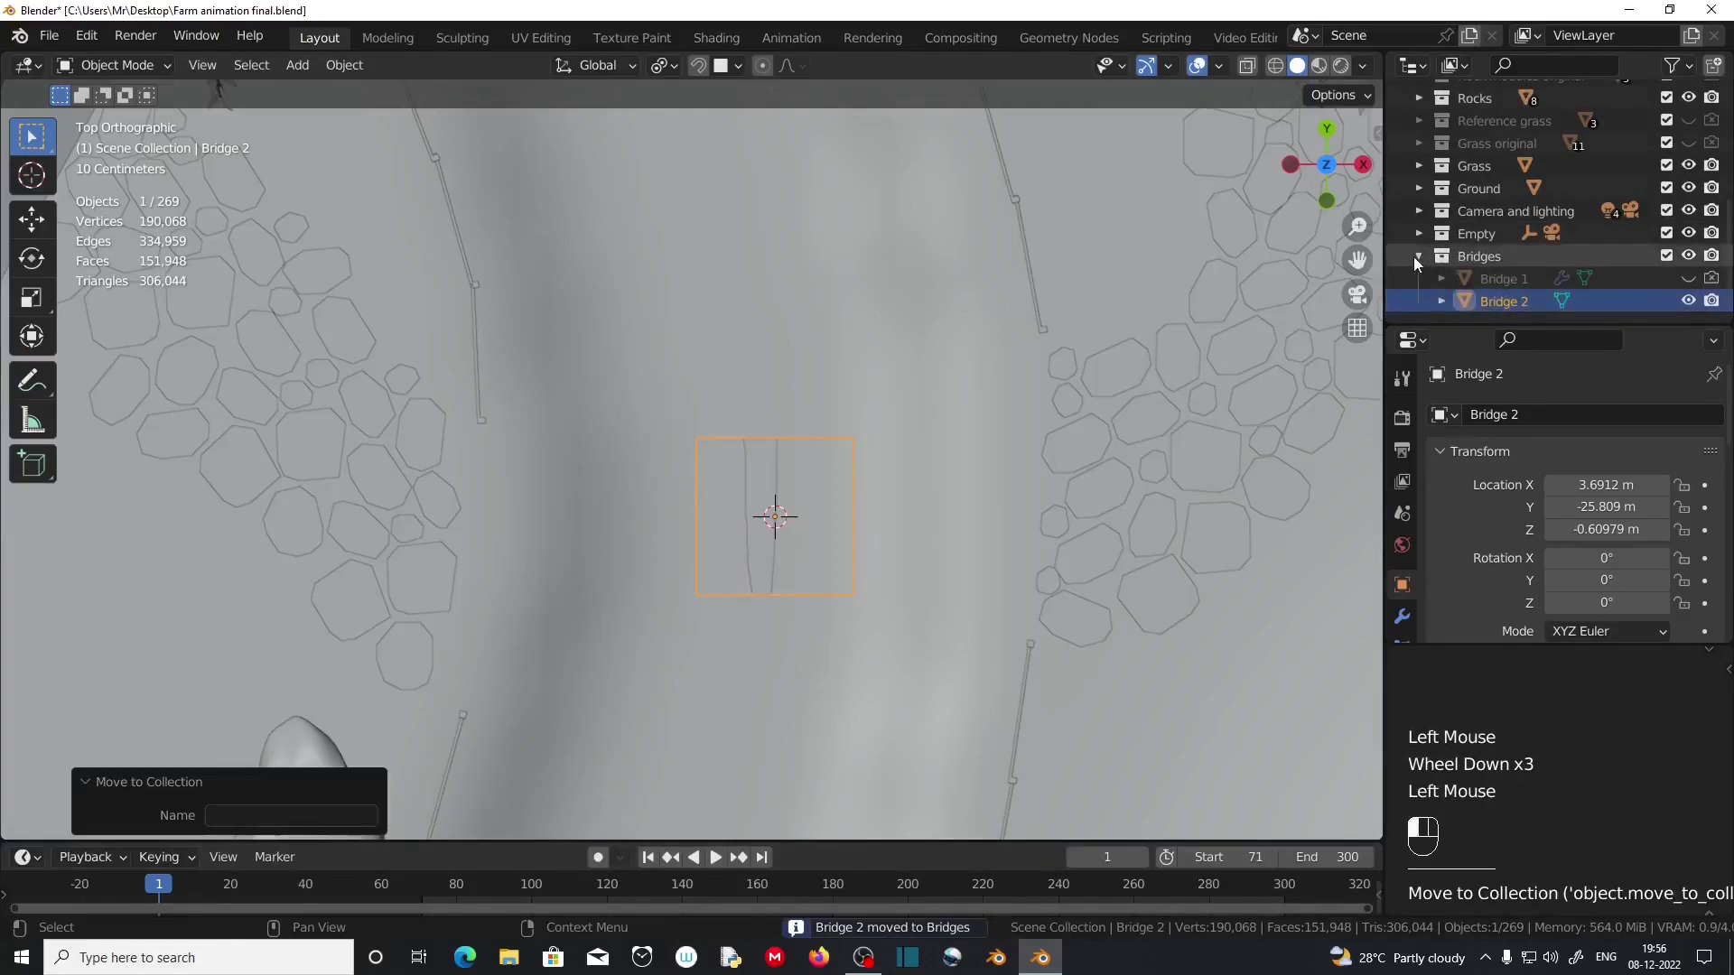
Open Bridge 2 in Edit Mode with X-ray display on, and undo the last edits to its mesh.
{"action": "scroll", "coordinate": [862, 561], "scroll_direction": "up", "scroll_amount": 1}
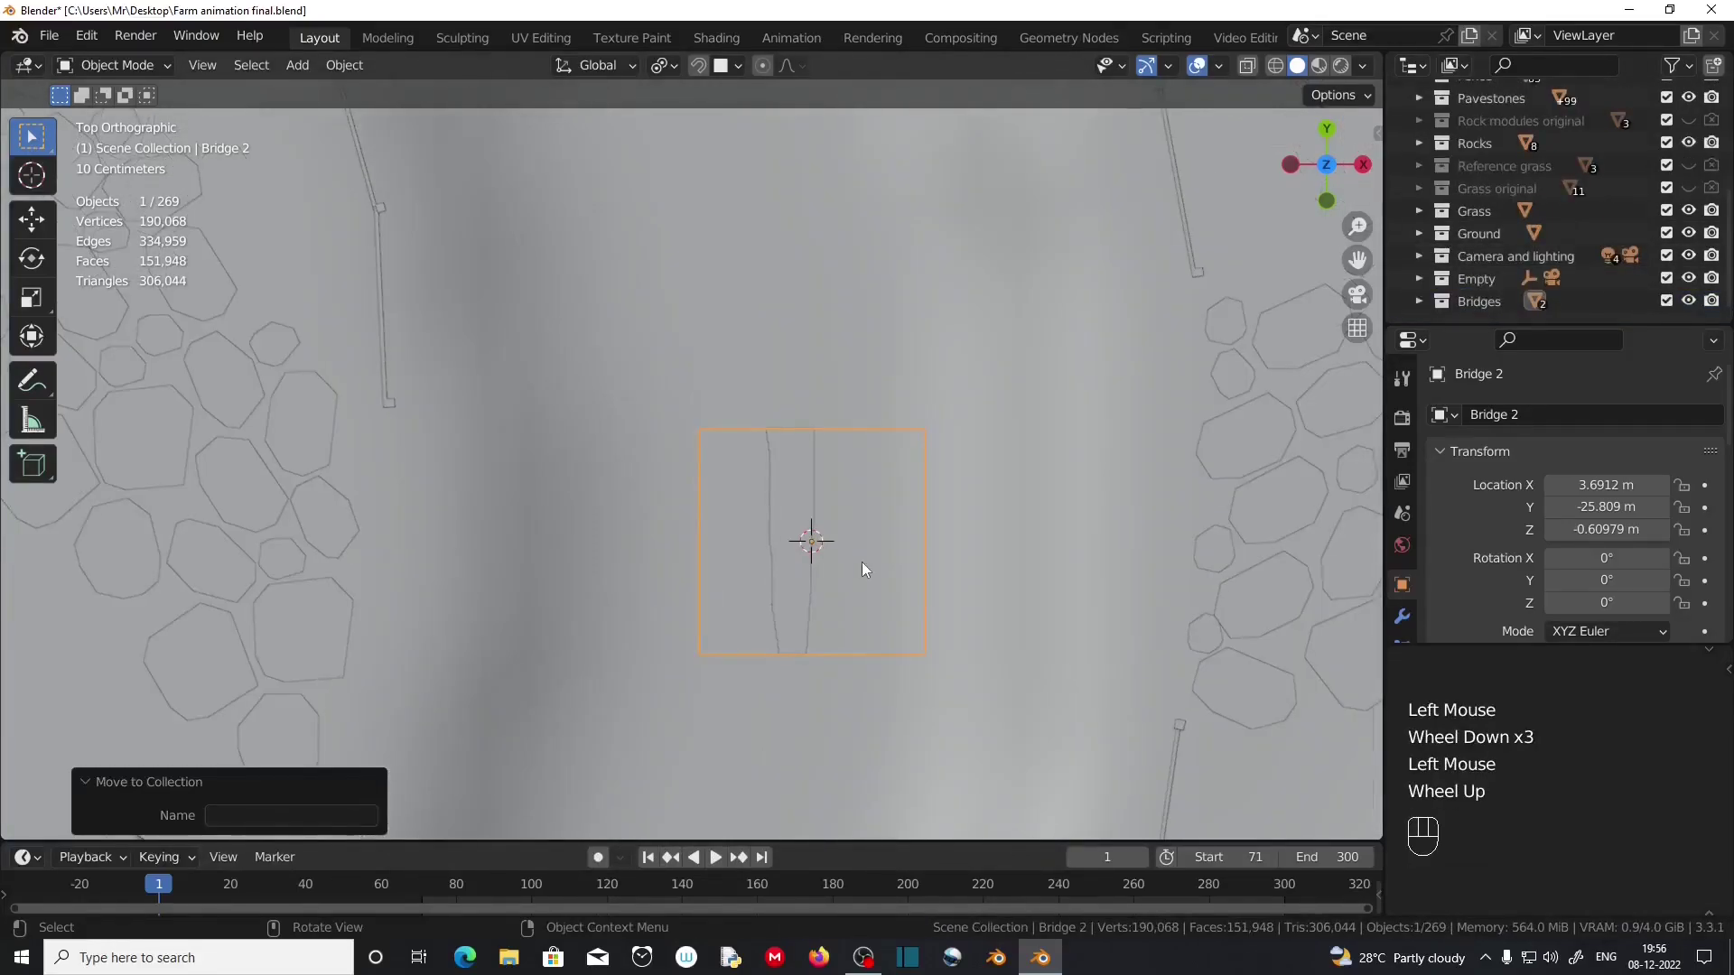
{"action": "key", "text": "Tab"}
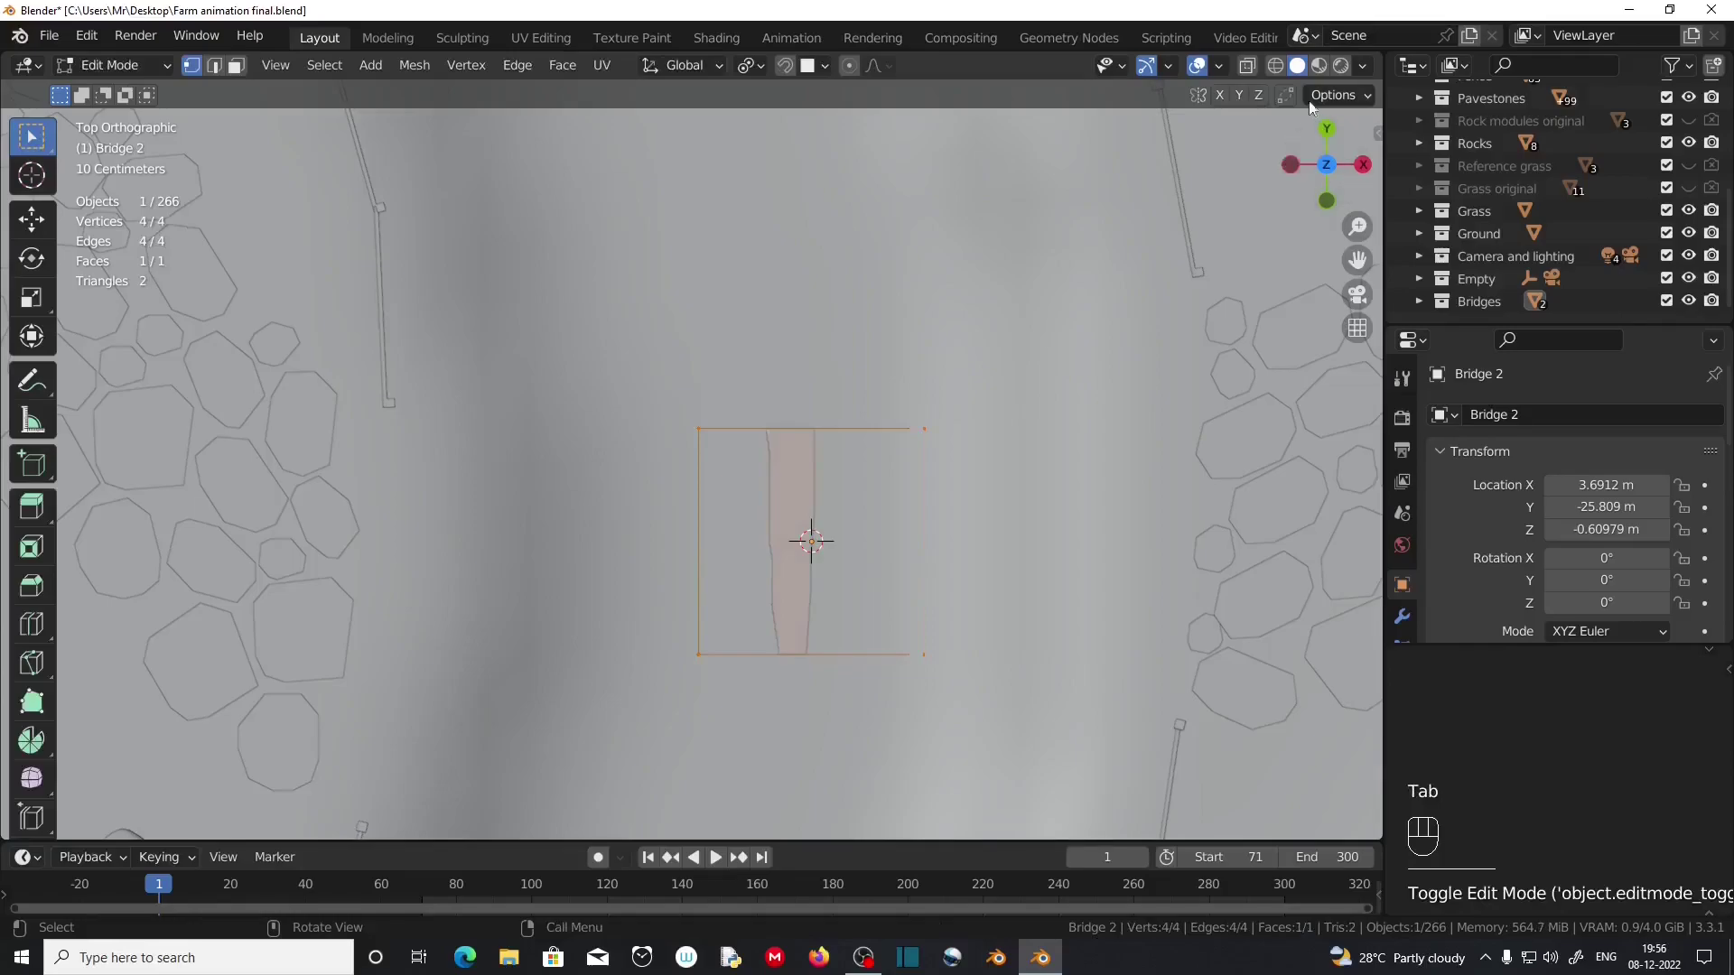
{"action": "left_click", "coordinate": [1247, 65]}
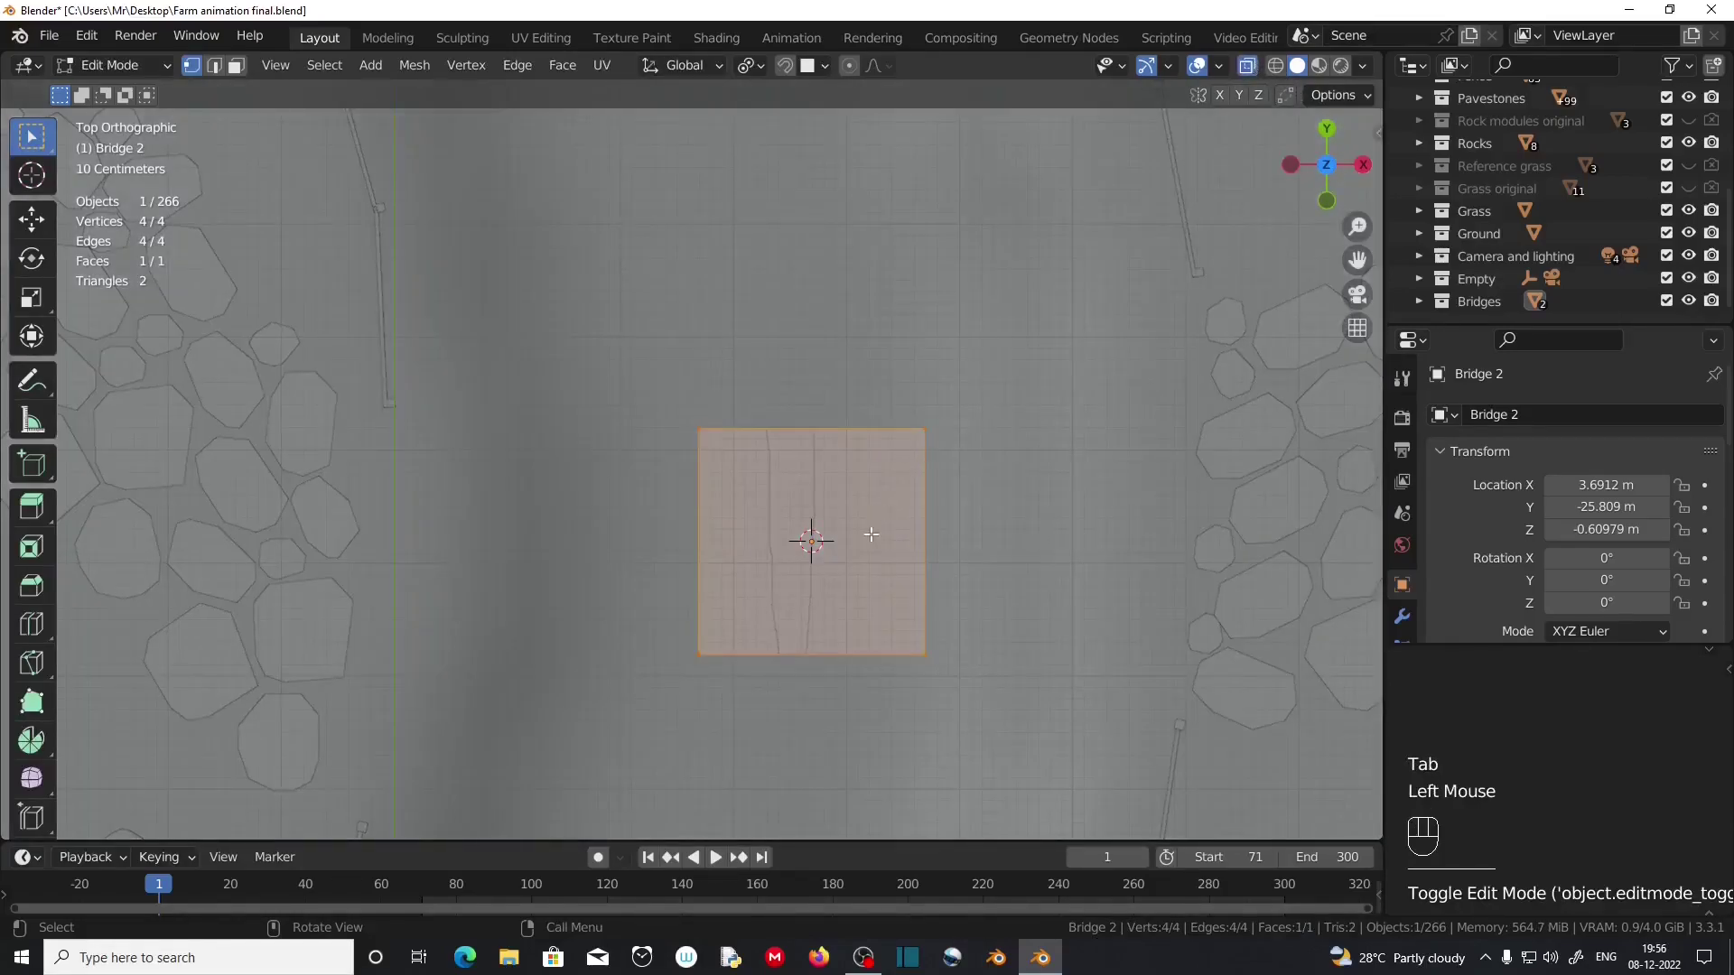
{"action": "key", "text": "ctrl+z"}
{"action": "key", "text": "ctrl+z"}
{"action": "key", "text": "ctrl+z"}
{"action": "key", "text": "ctrl+z"}
Scale the whole Bridge 2 plane by about 1.458 along Y and about 4.26 along X to span the channel.
{"action": "key", "text": "a"}
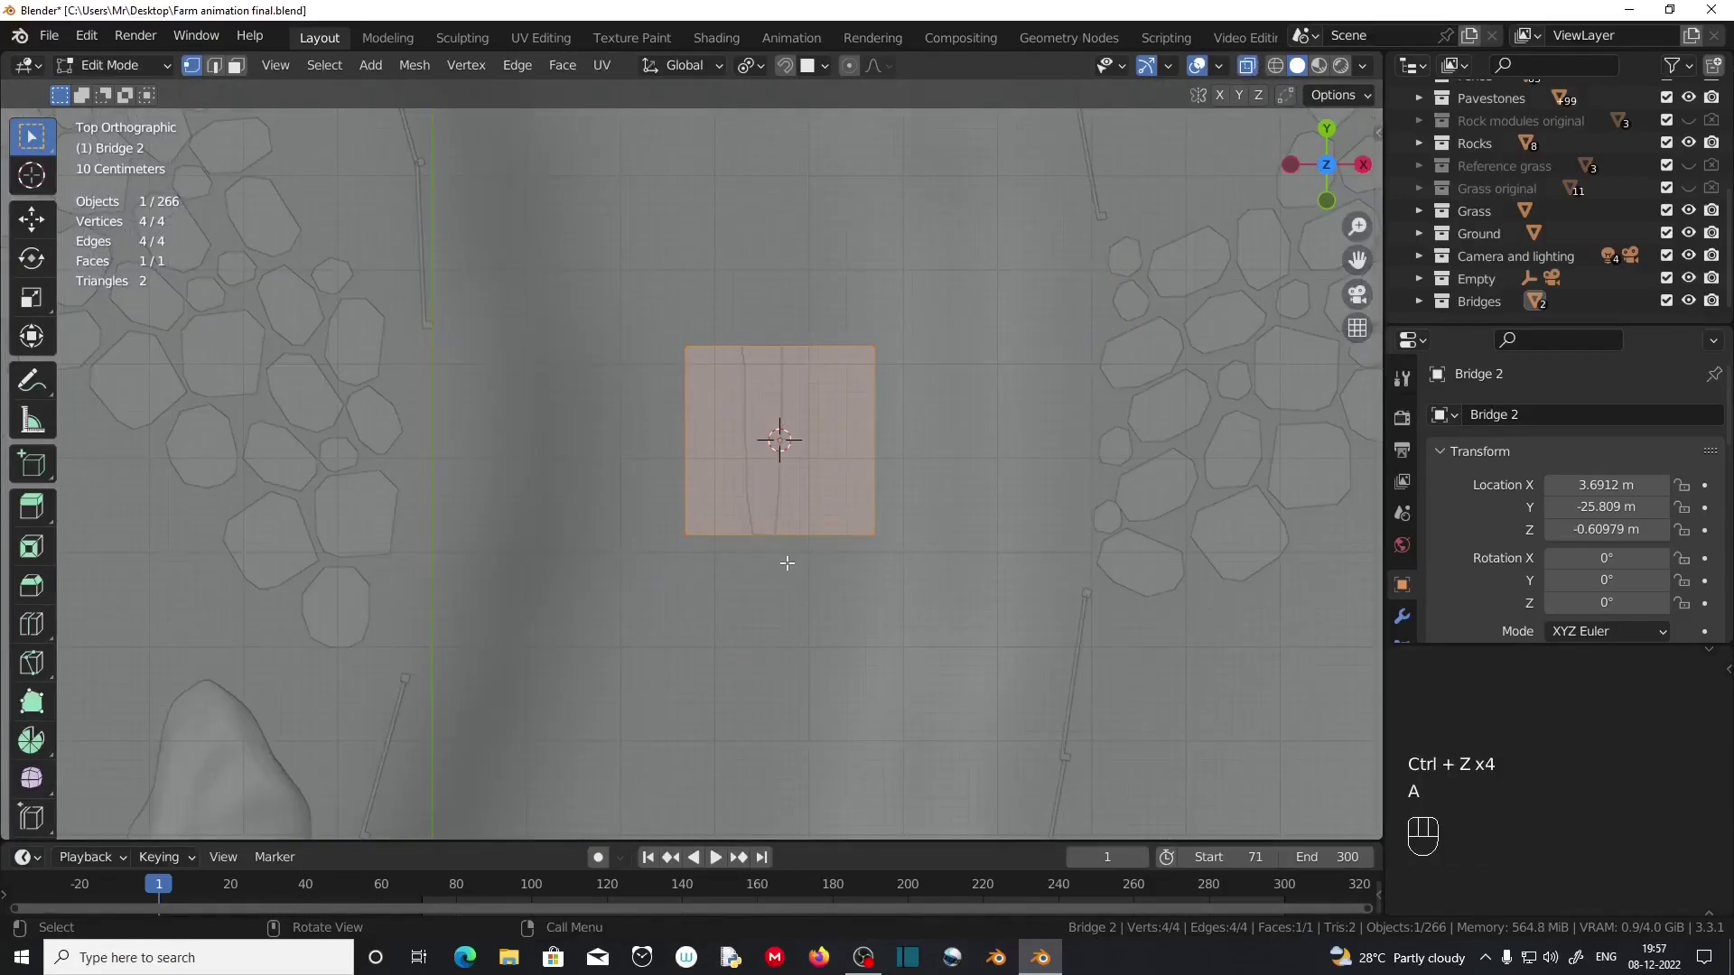
{"action": "key", "text": "s"}
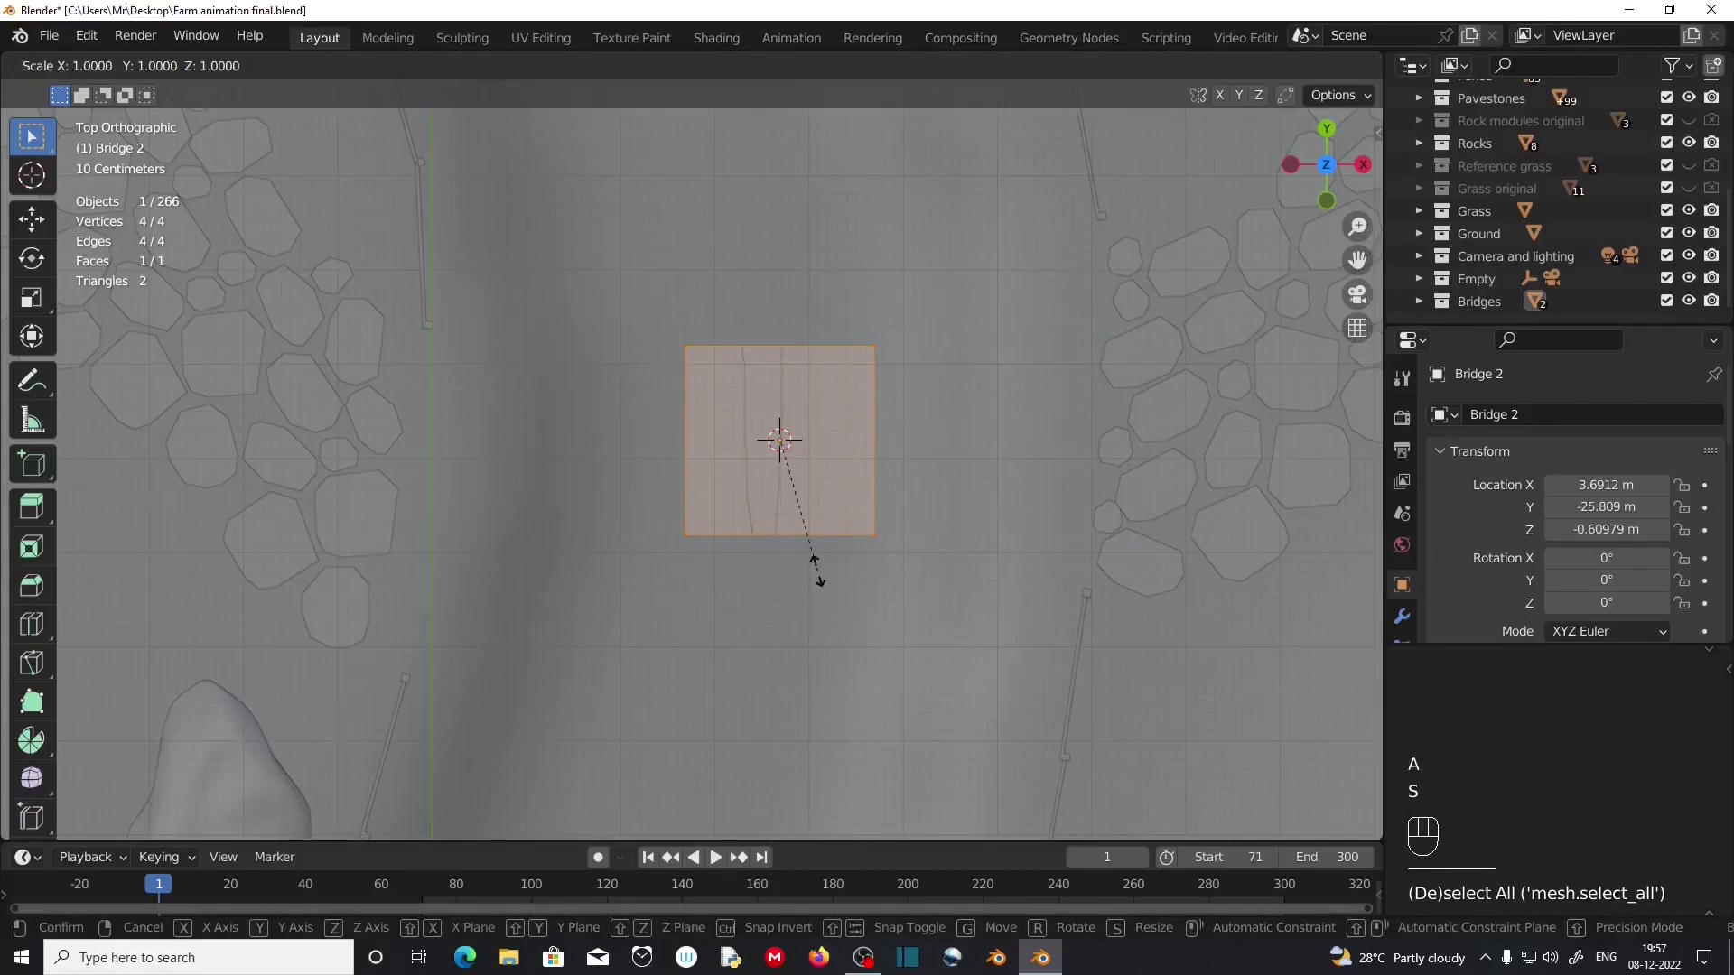
{"action": "key", "text": "y"}
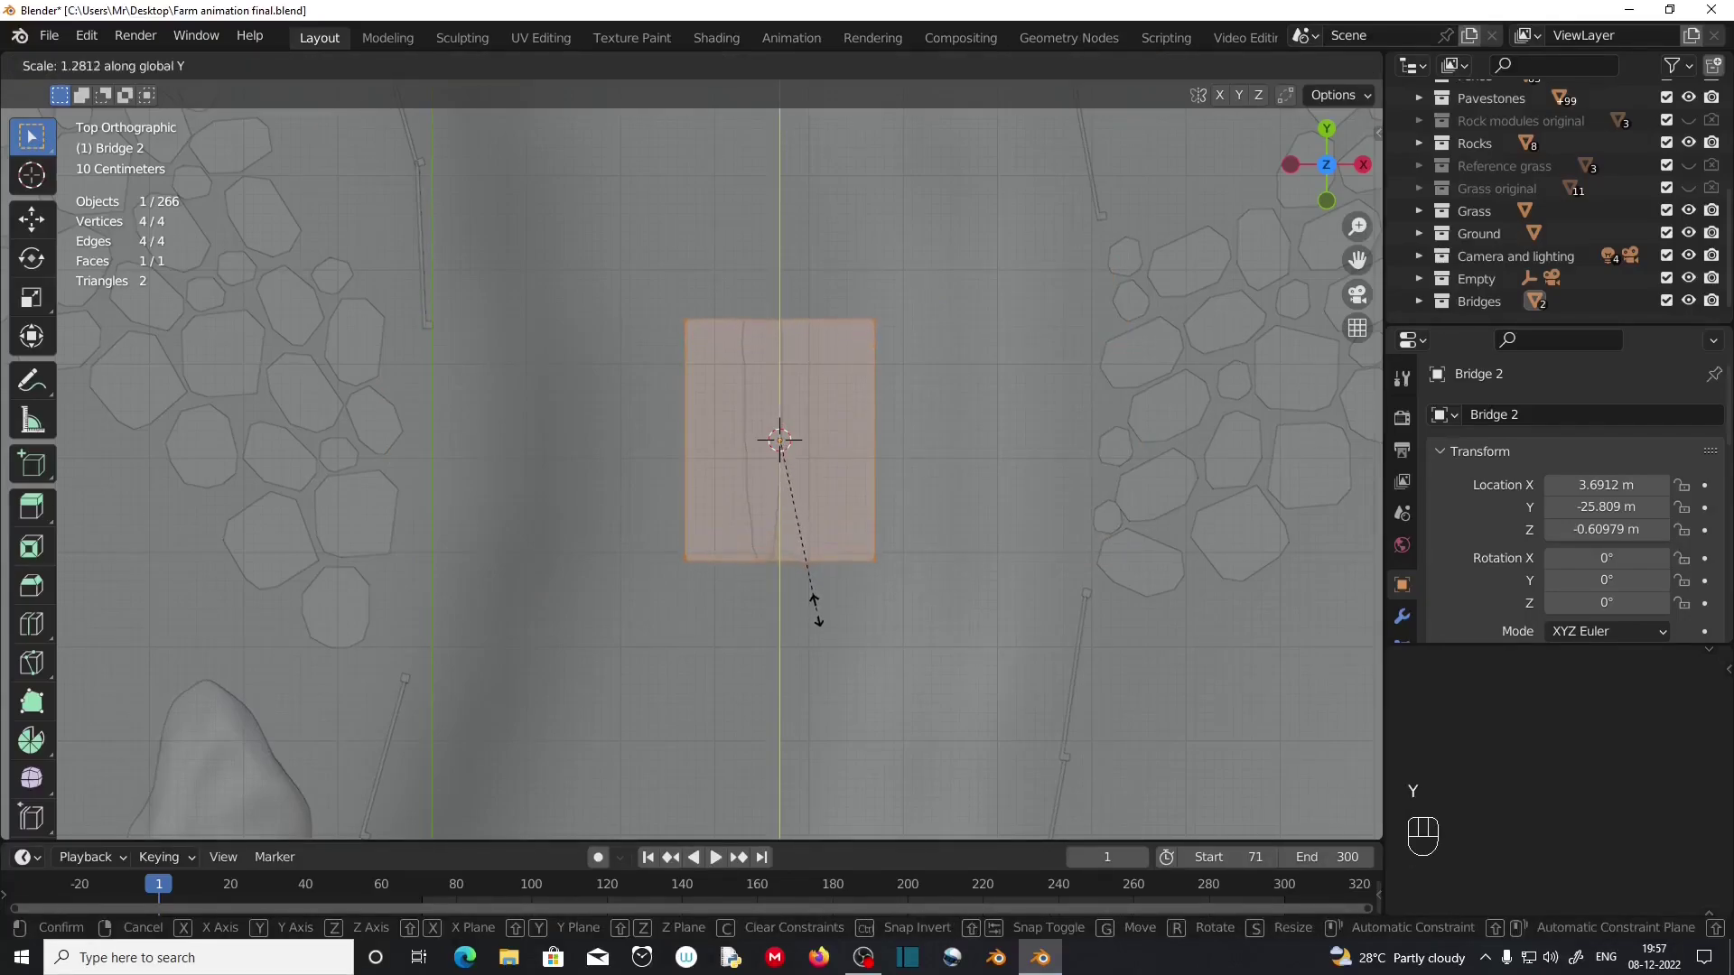
{"action": "left_click", "coordinate": [817, 635]}
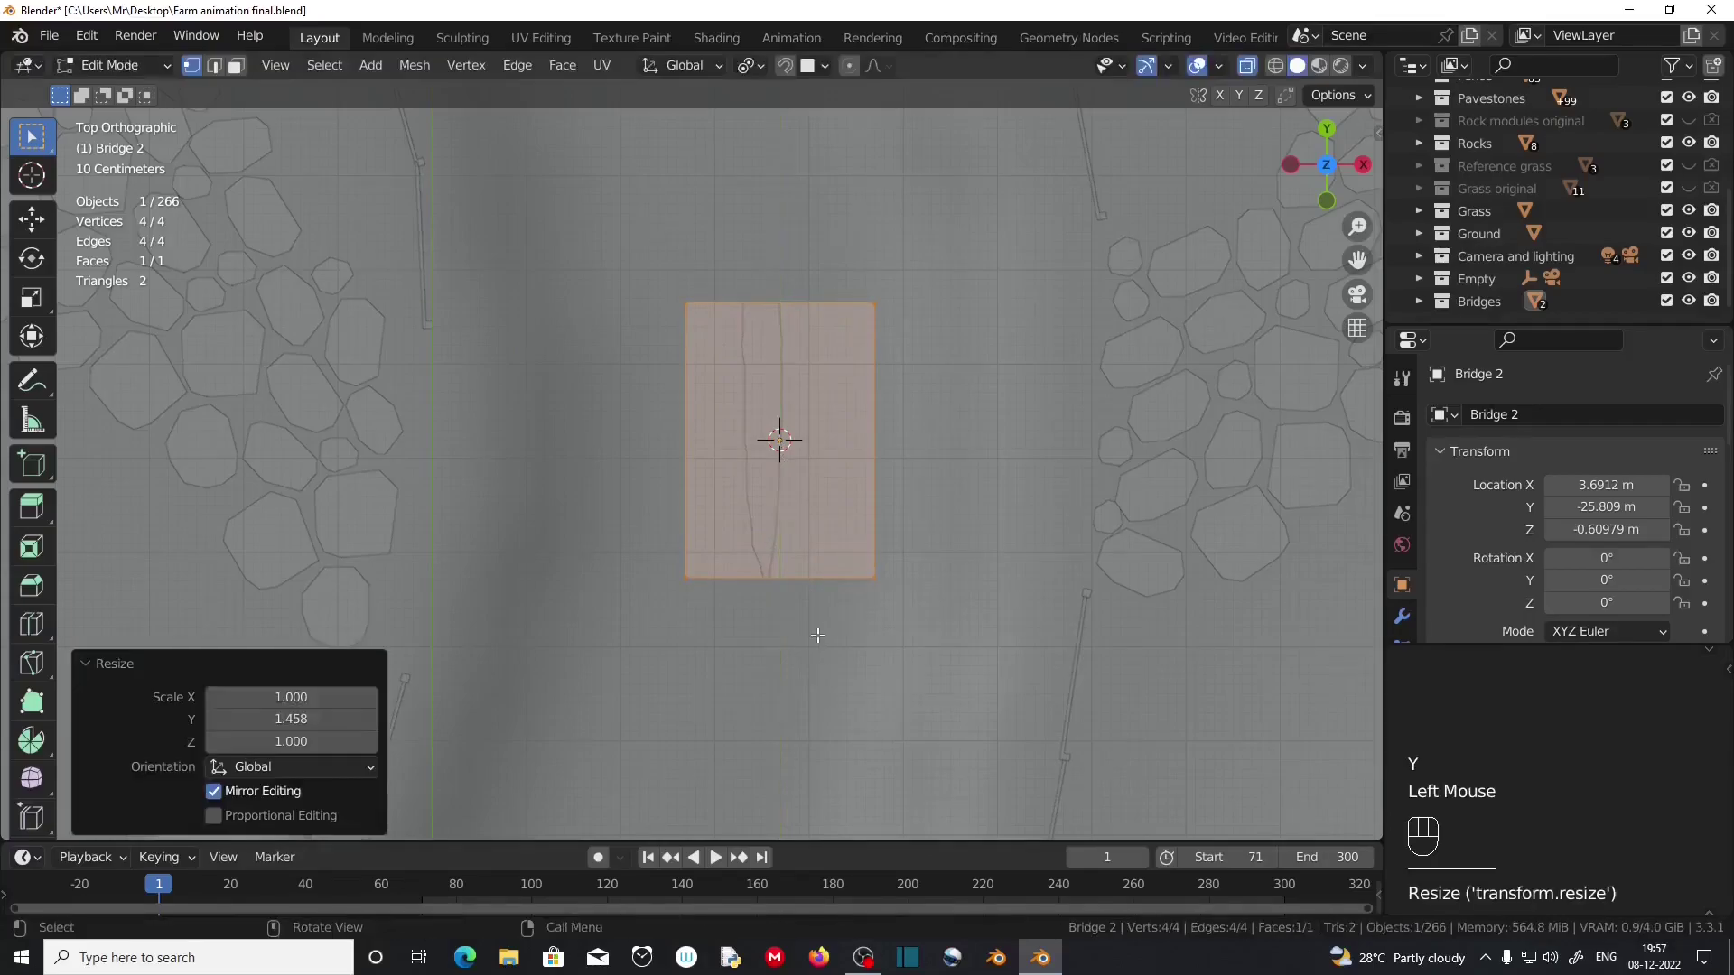
{"action": "key", "text": "s"}
{"action": "key", "text": "x"}
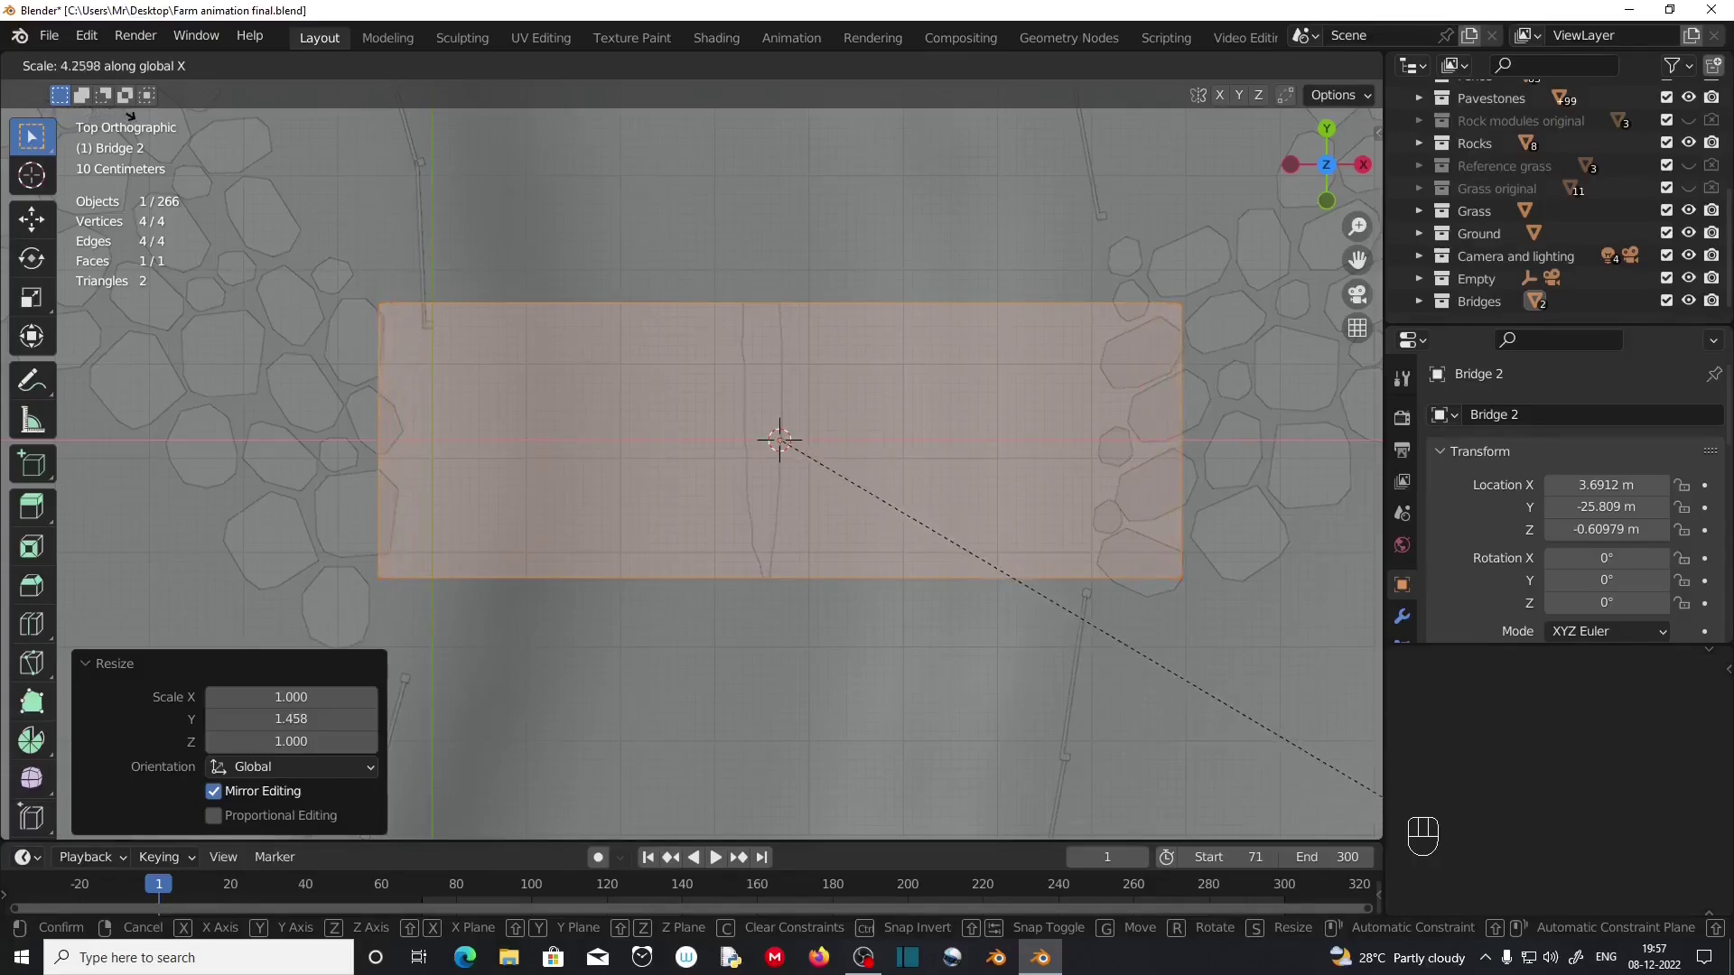
{"action": "left_click", "coordinate": [990, 480]}
Rotate the plane by about -11.1° and move it about -0.364 m in X and -0.105 m in Y.
{"action": "key", "text": "r"}
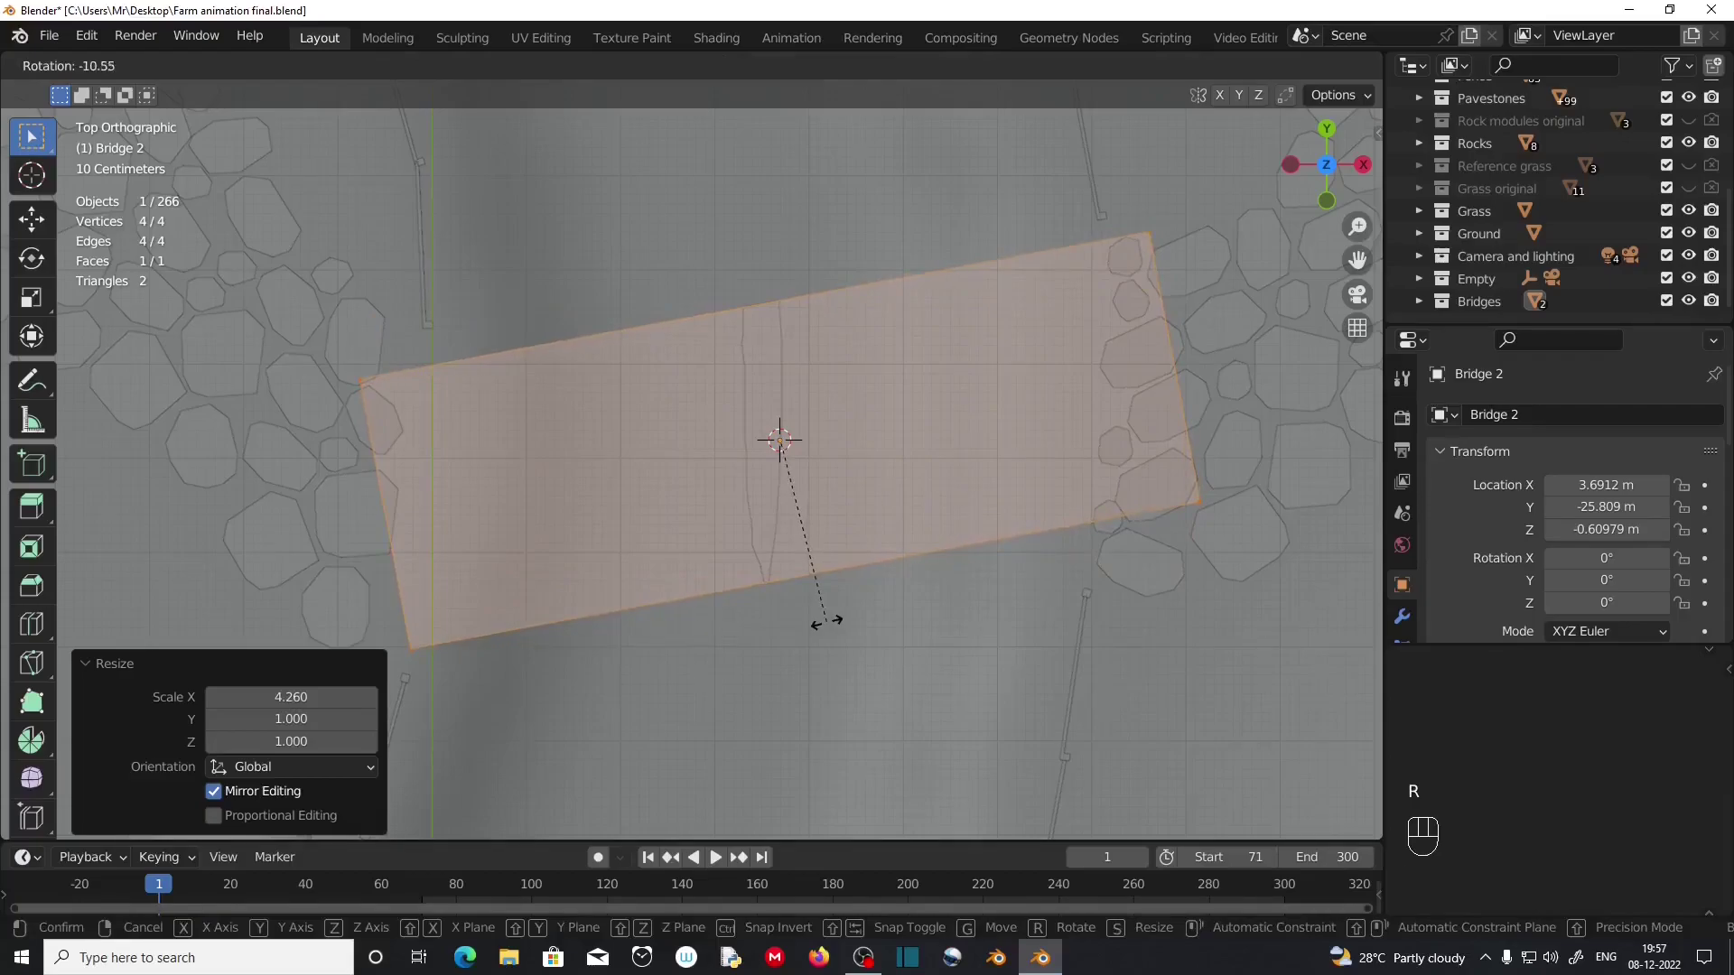
{"action": "left_click", "coordinate": [824, 622]}
{"action": "key", "text": "g"}
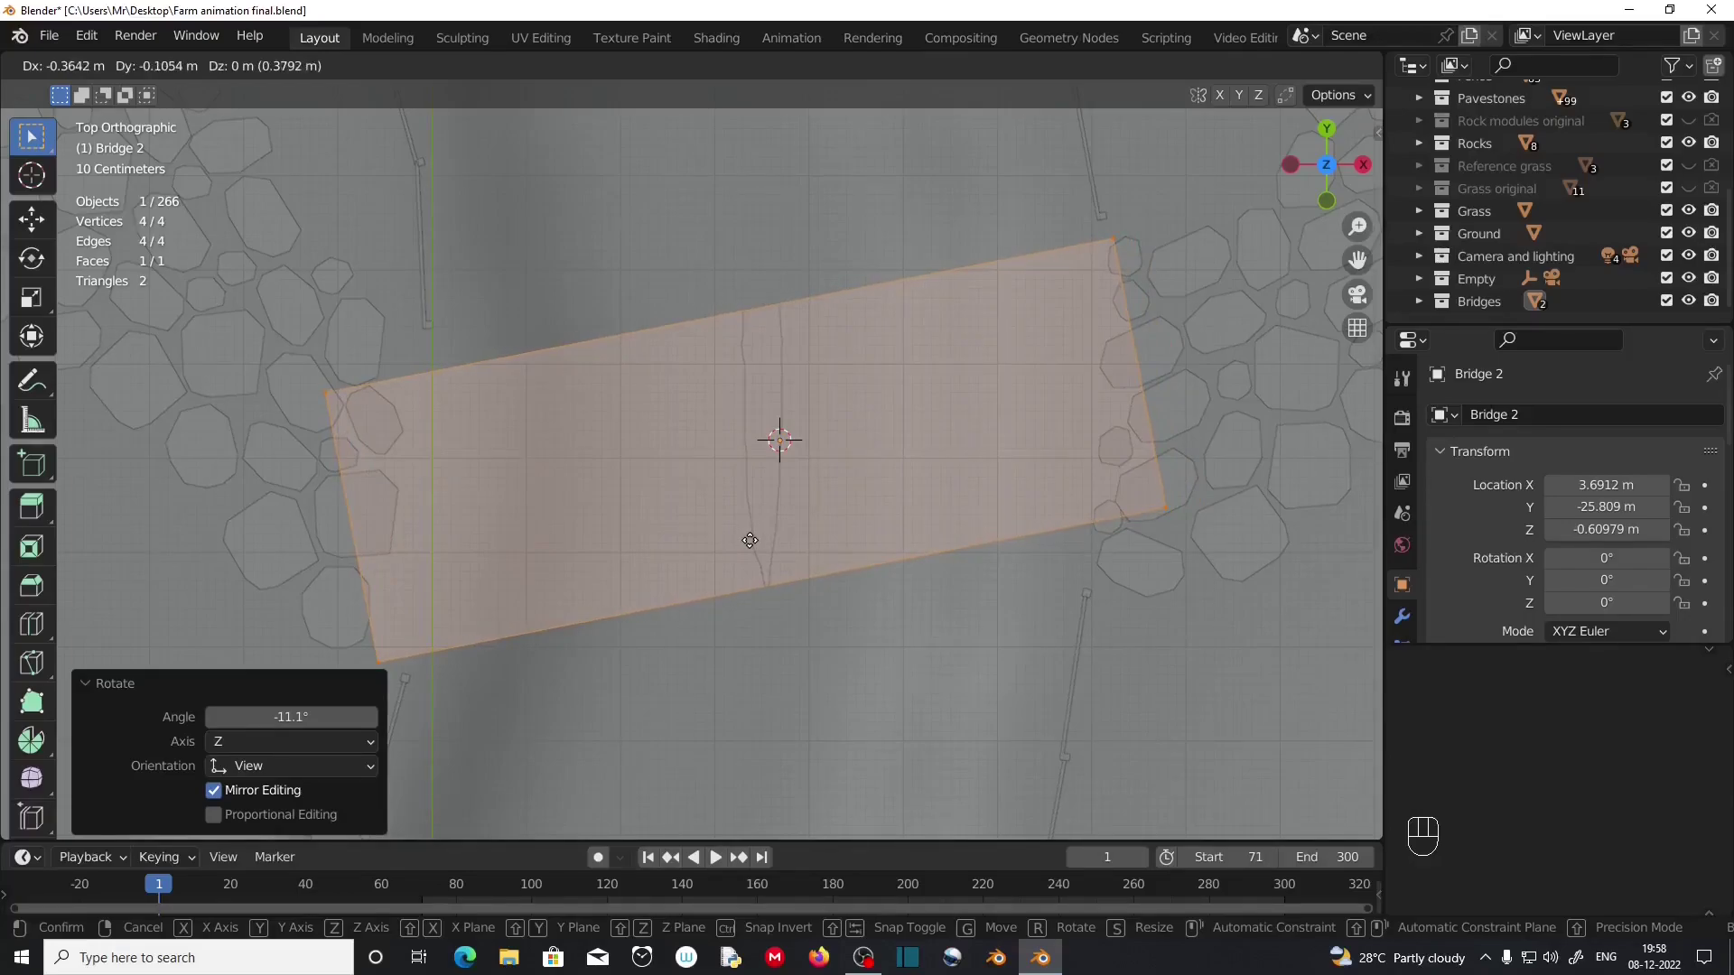
{"action": "left_click", "coordinate": [749, 540]}
Turn off X-ray display and view the Bridge 2 plane against the ground in perspective.
{"action": "middle_click_drag", "start_coordinate": [521, 583], "coordinate": [525, 425]}
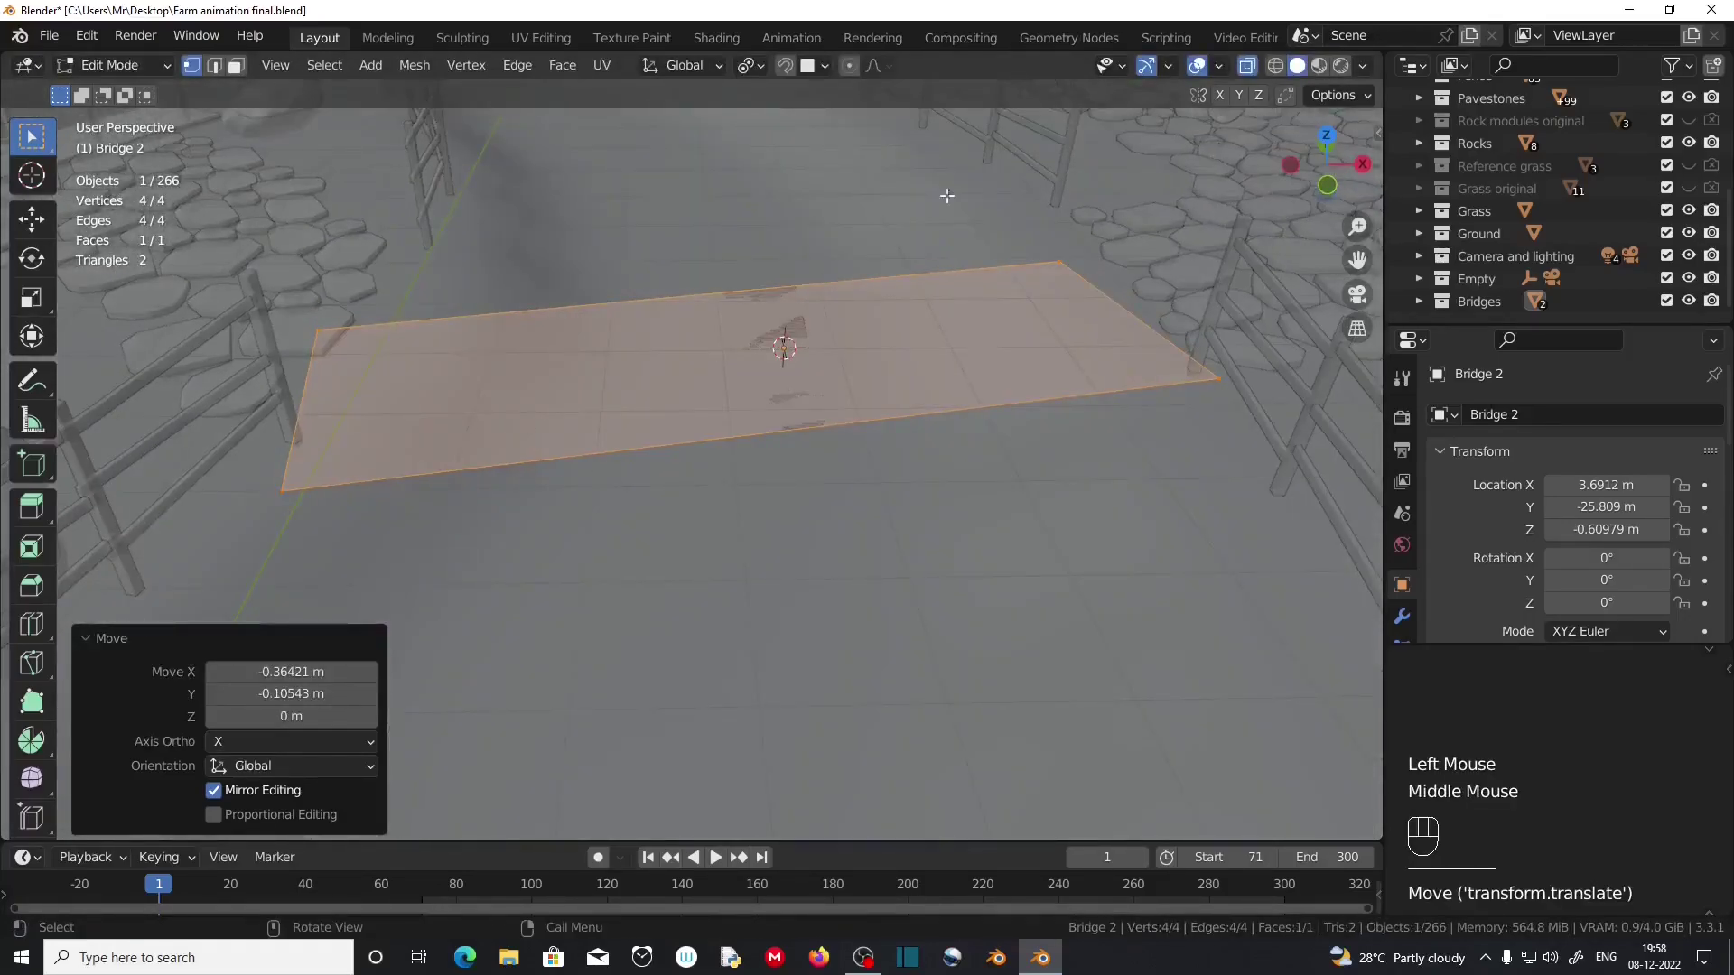
{"action": "left_click", "coordinate": [1248, 66]}
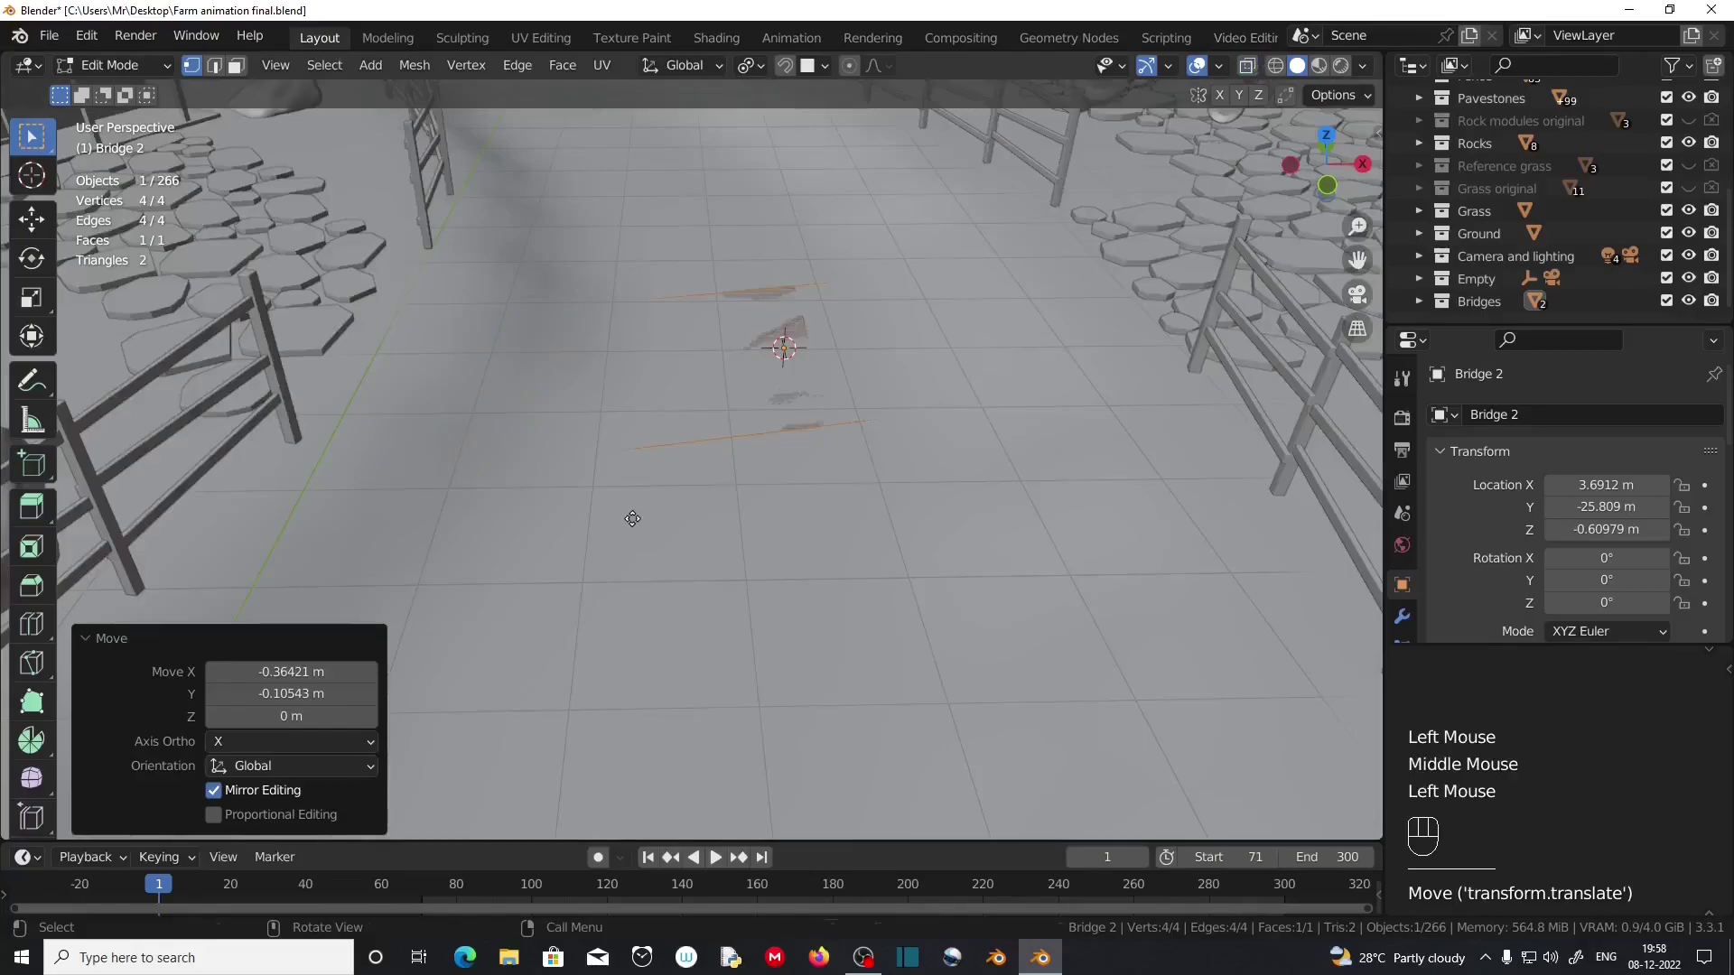
Raise the Bridge 2 plane about 0.607 m along Z and extrude it about 0.317 m into a slab.
{"action": "key", "text": "g"}
{"action": "key", "text": "z"}
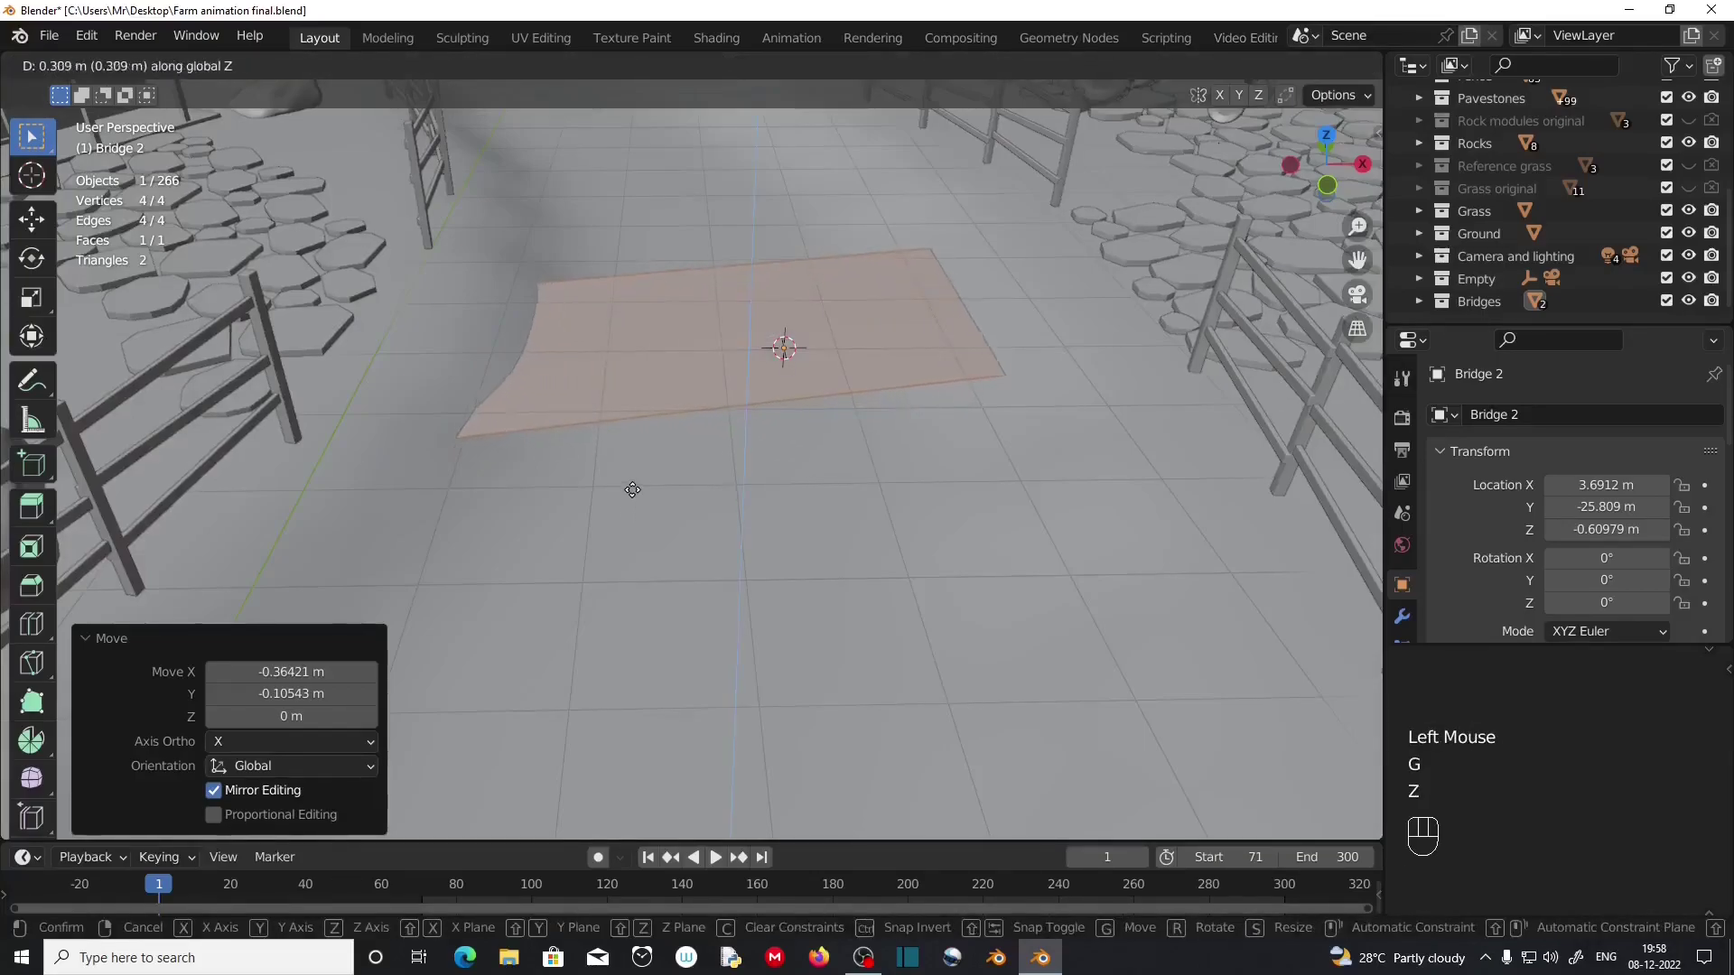
{"action": "left_click", "coordinate": [633, 464]}
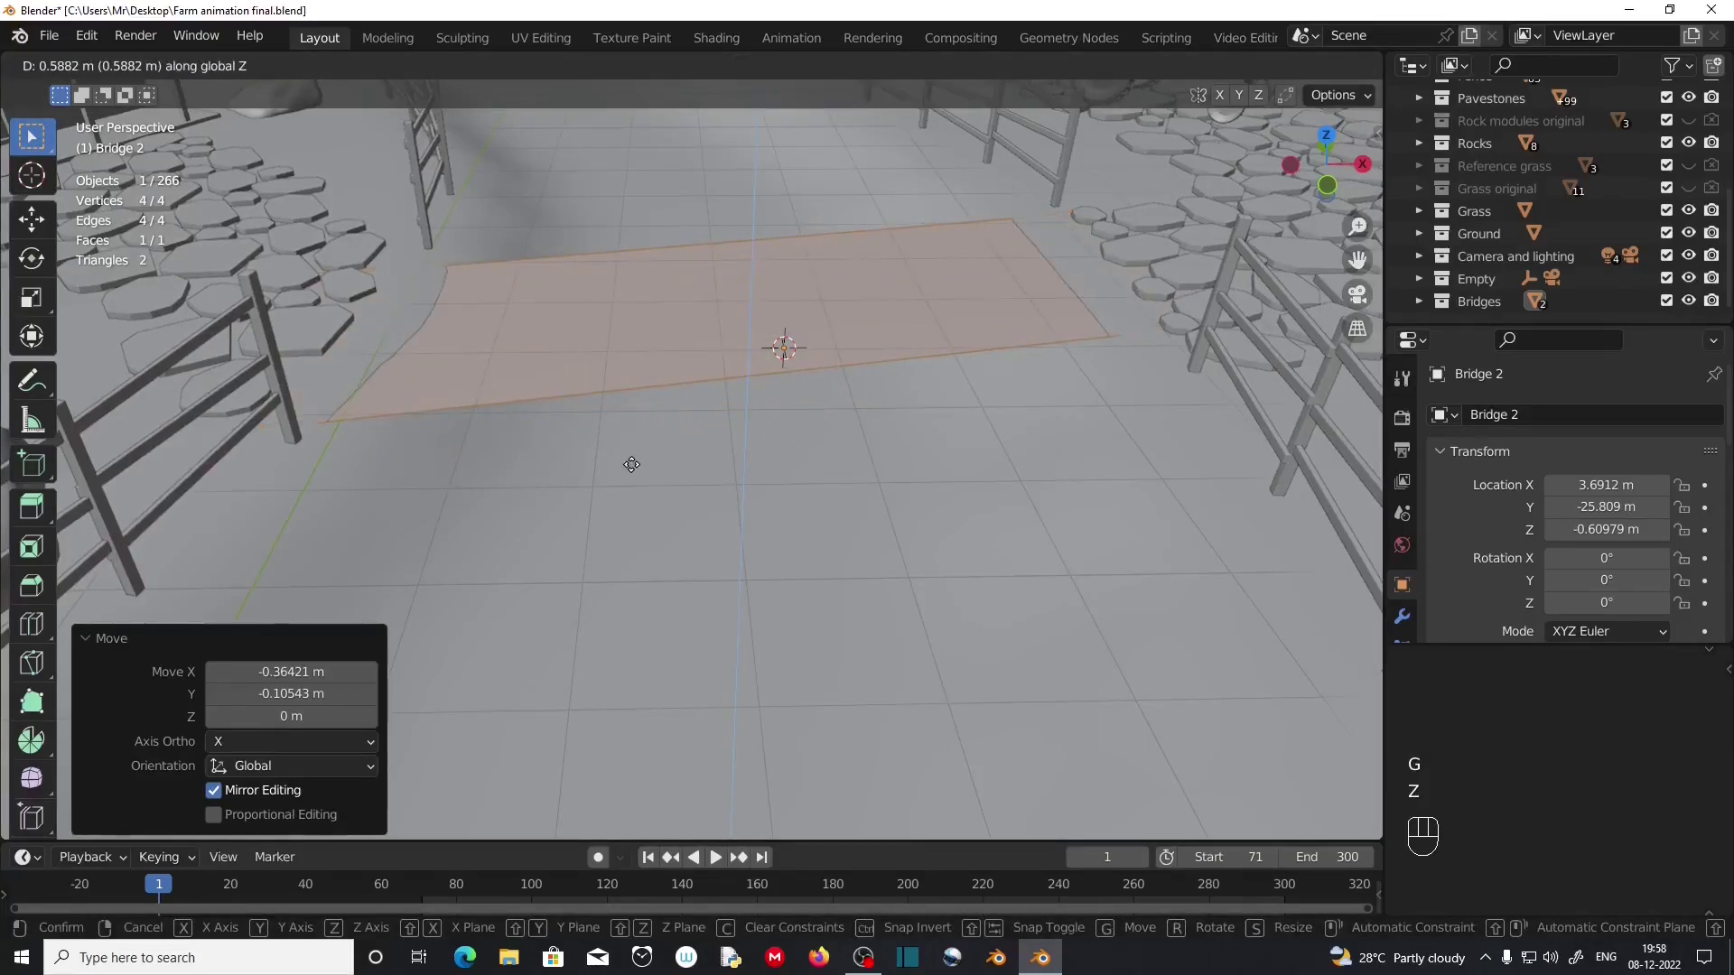
{"action": "key", "text": "e"}
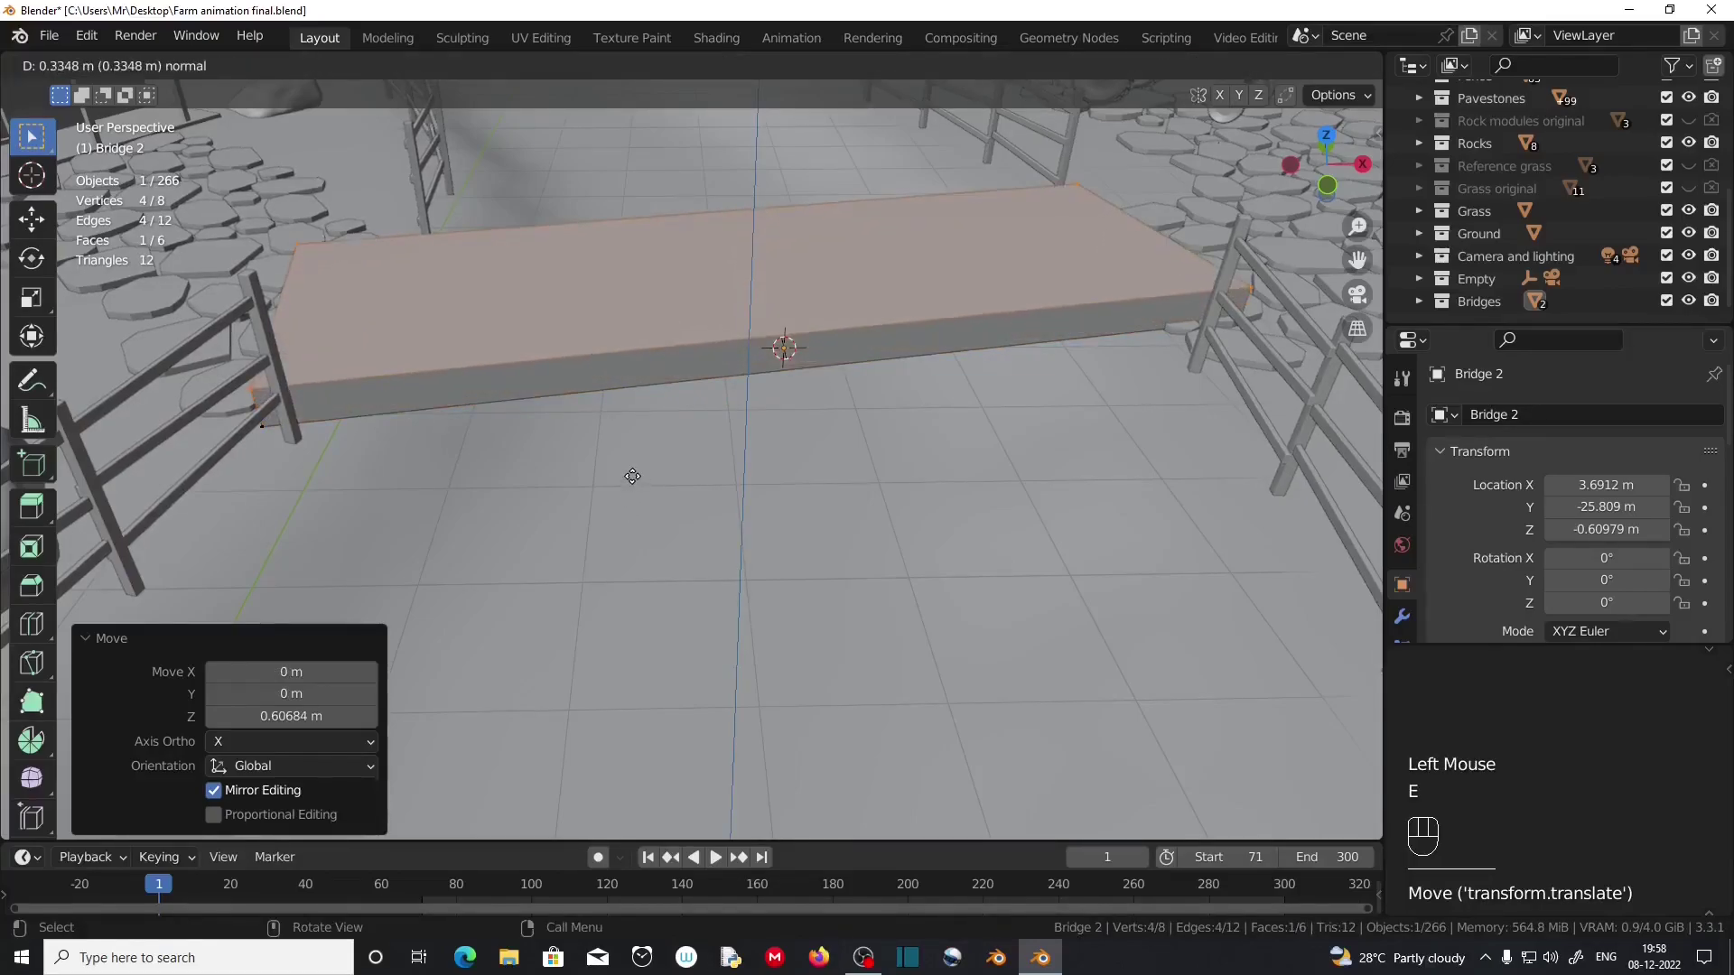
{"action": "left_click", "coordinate": [632, 476]}
{"action": "middle_click_drag", "start_coordinate": [865, 532], "coordinate": [728, 444]}
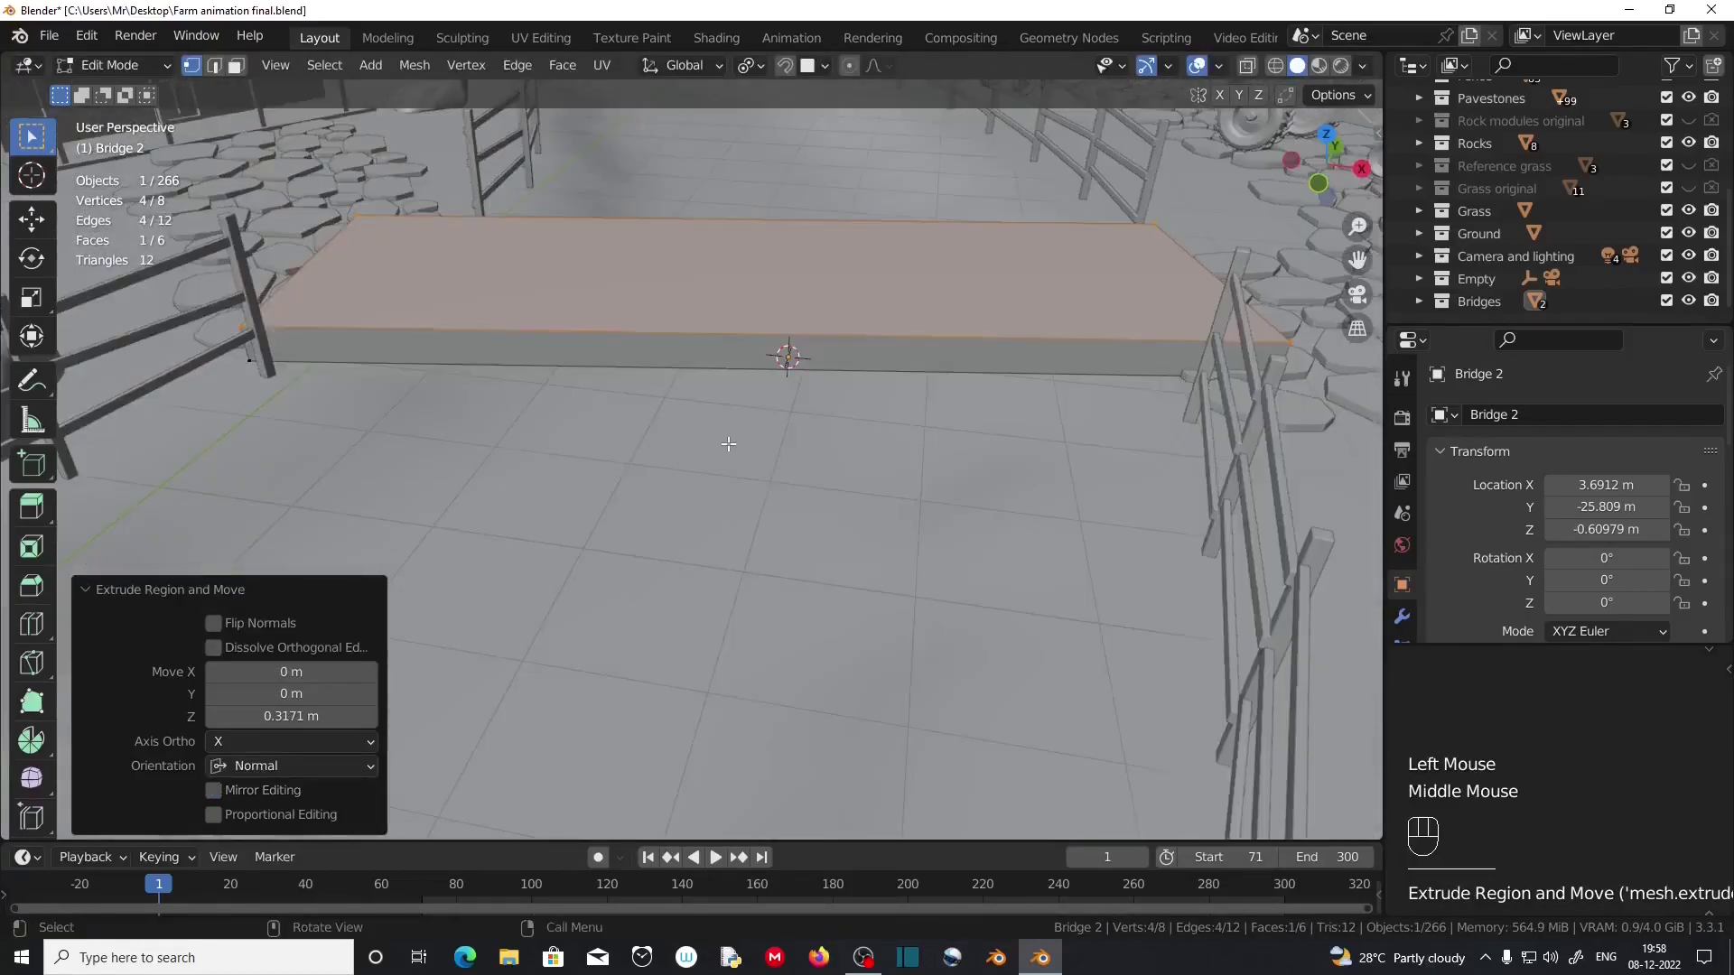
Lower the whole Bridge 2 slab about 0.055 m along Z.
{"action": "key", "text": "a"}
{"action": "key", "text": "g"}
{"action": "key", "text": "z"}
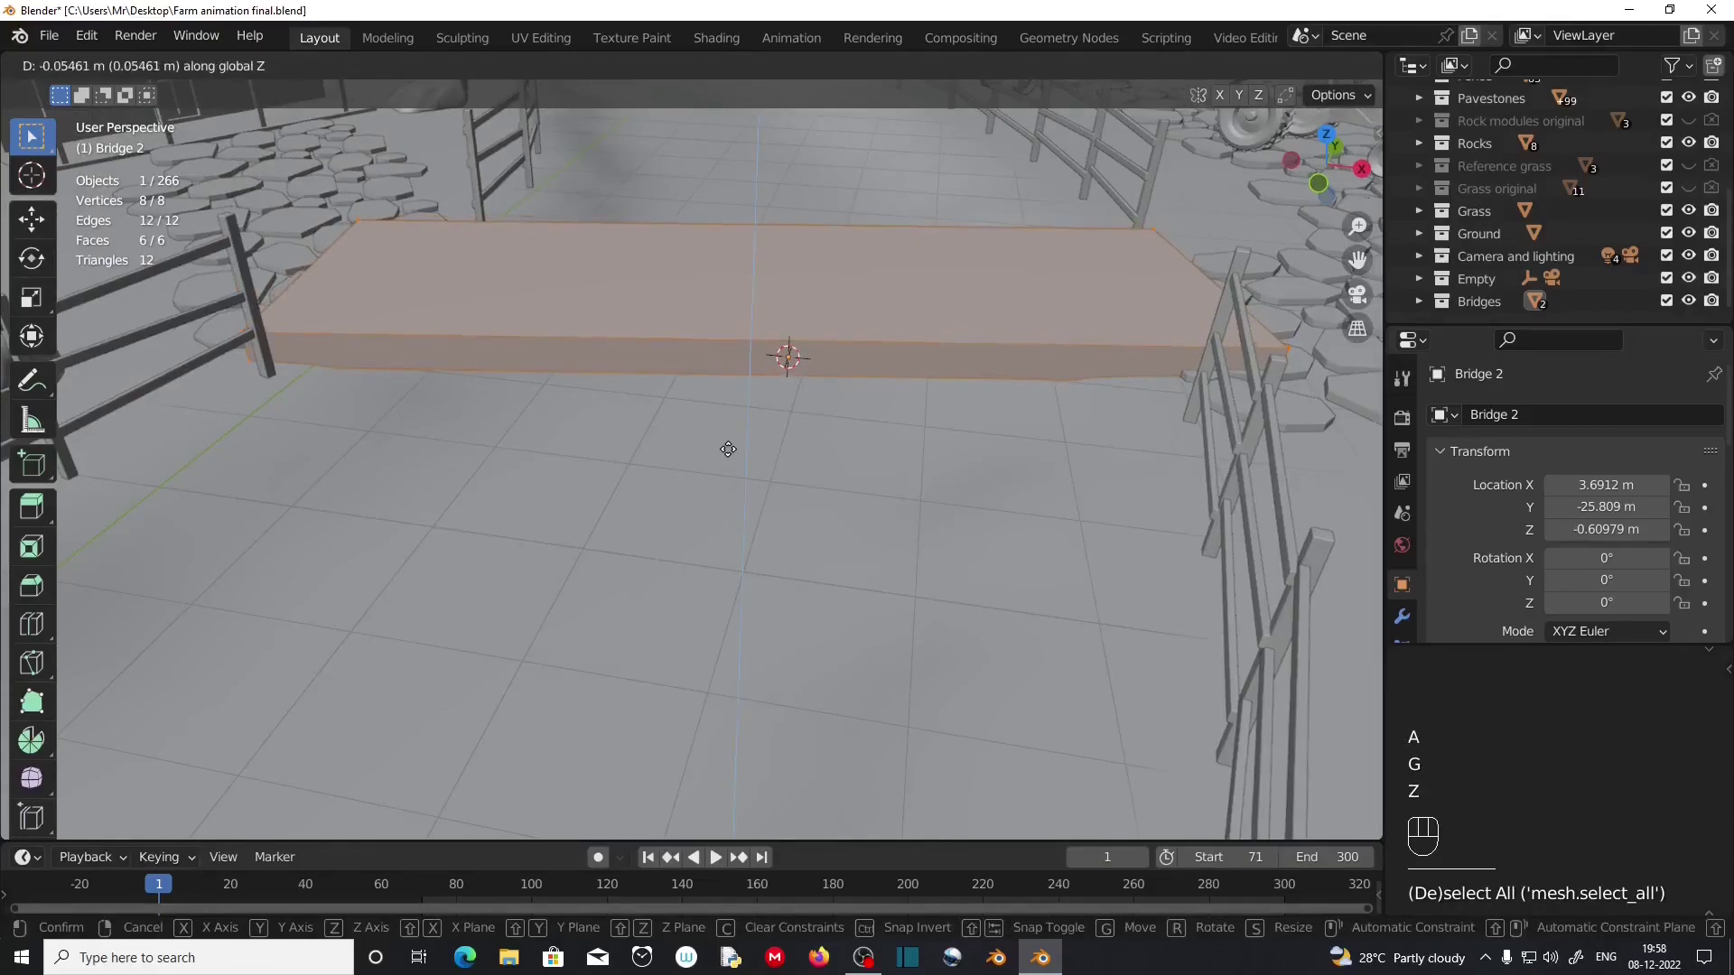
{"action": "left_click", "coordinate": [728, 449]}
{"action": "middle_click_drag", "start_coordinate": [707, 447], "coordinate": [720, 502]}
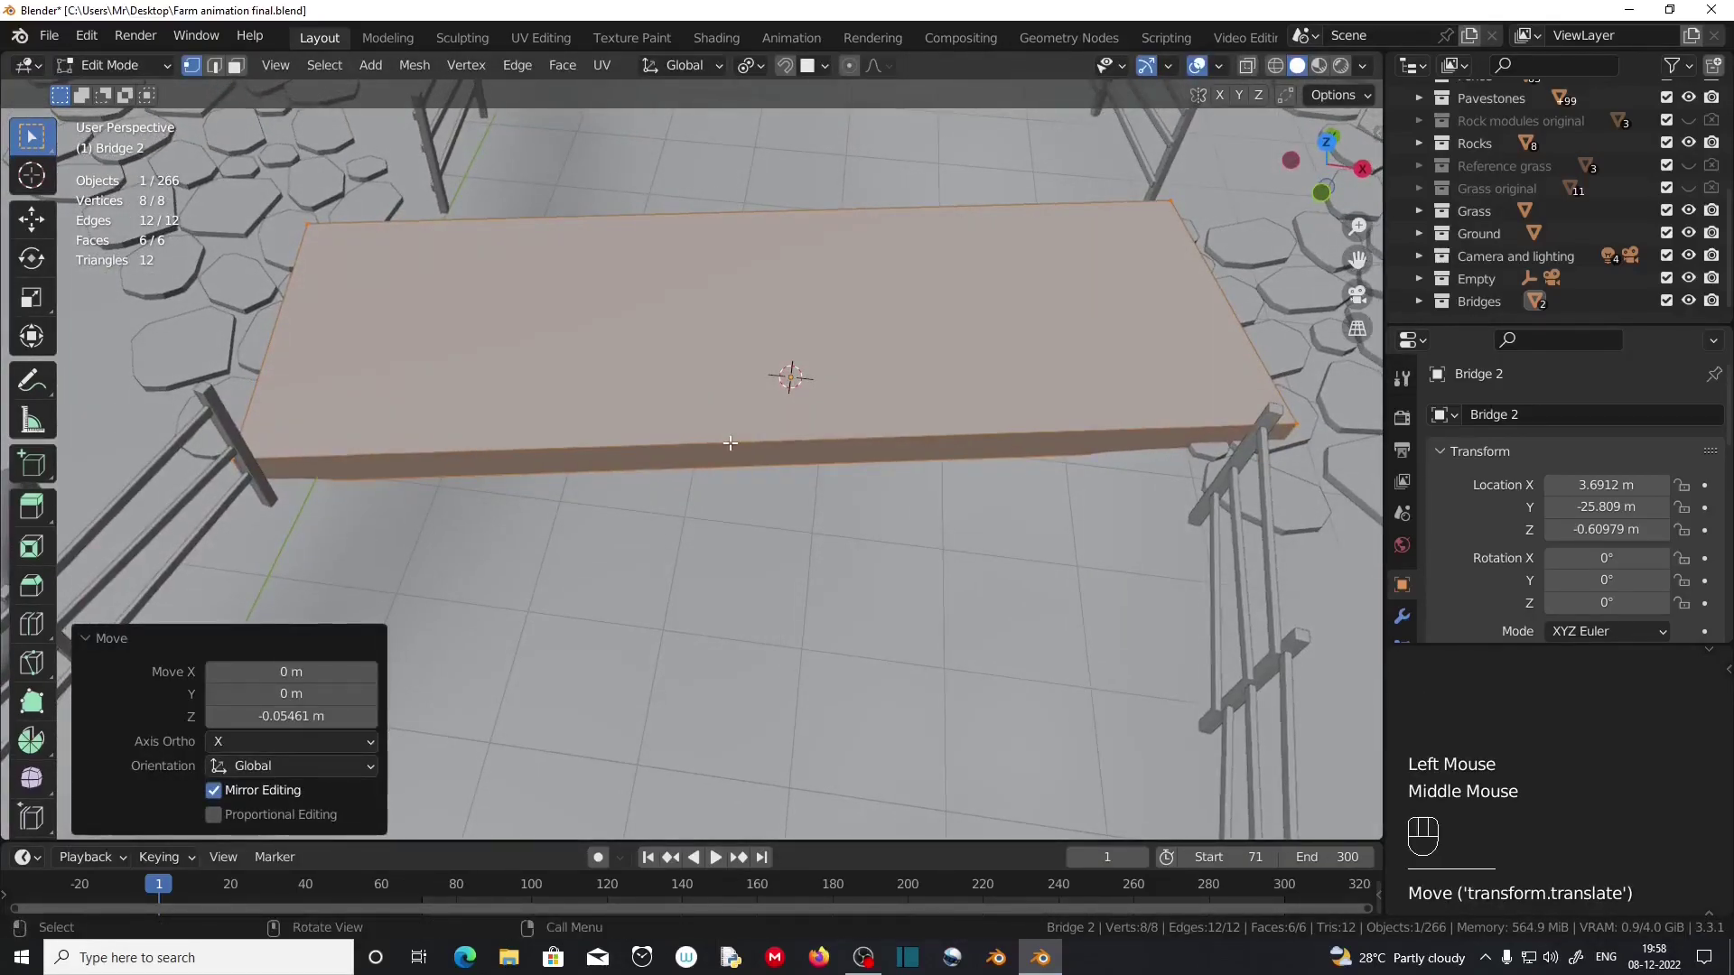
Add one centred loop cut across the middle of the slab and raise it about 0.743 m along Z.
{"action": "key", "text": "ctrl+r"}
{"action": "left_click", "coordinate": [729, 443]}
{"action": "right_click", "coordinate": [730, 442]}
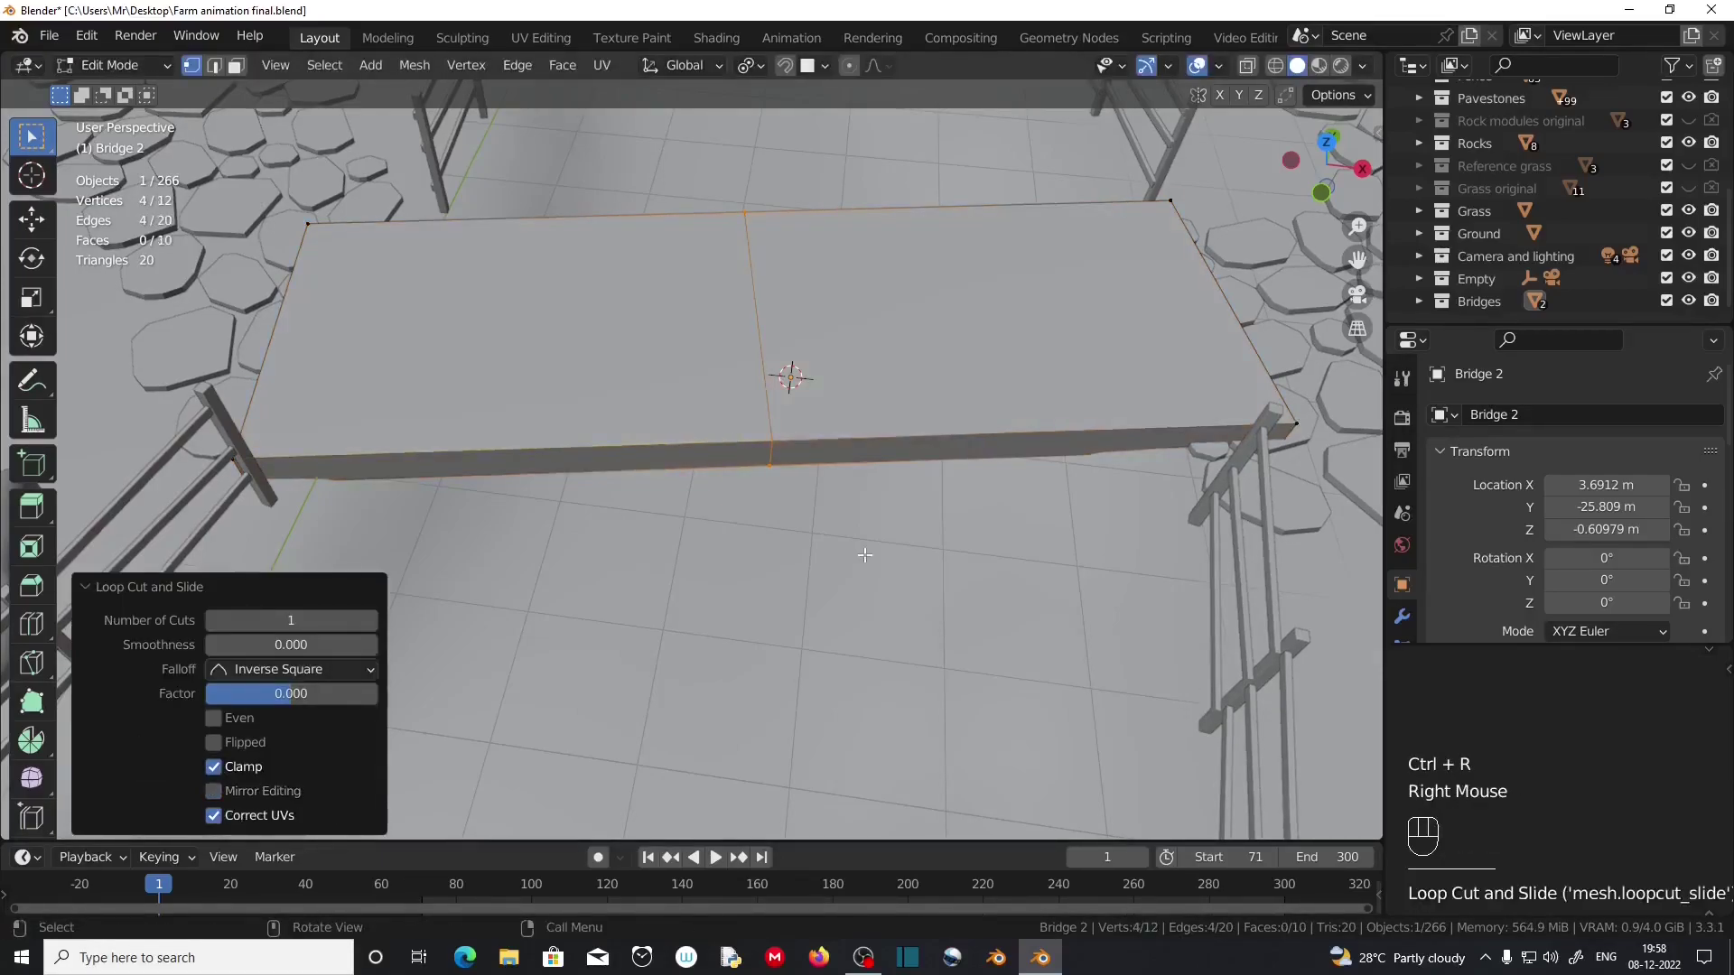
{"action": "key", "text": "g"}
{"action": "key", "text": "z"}
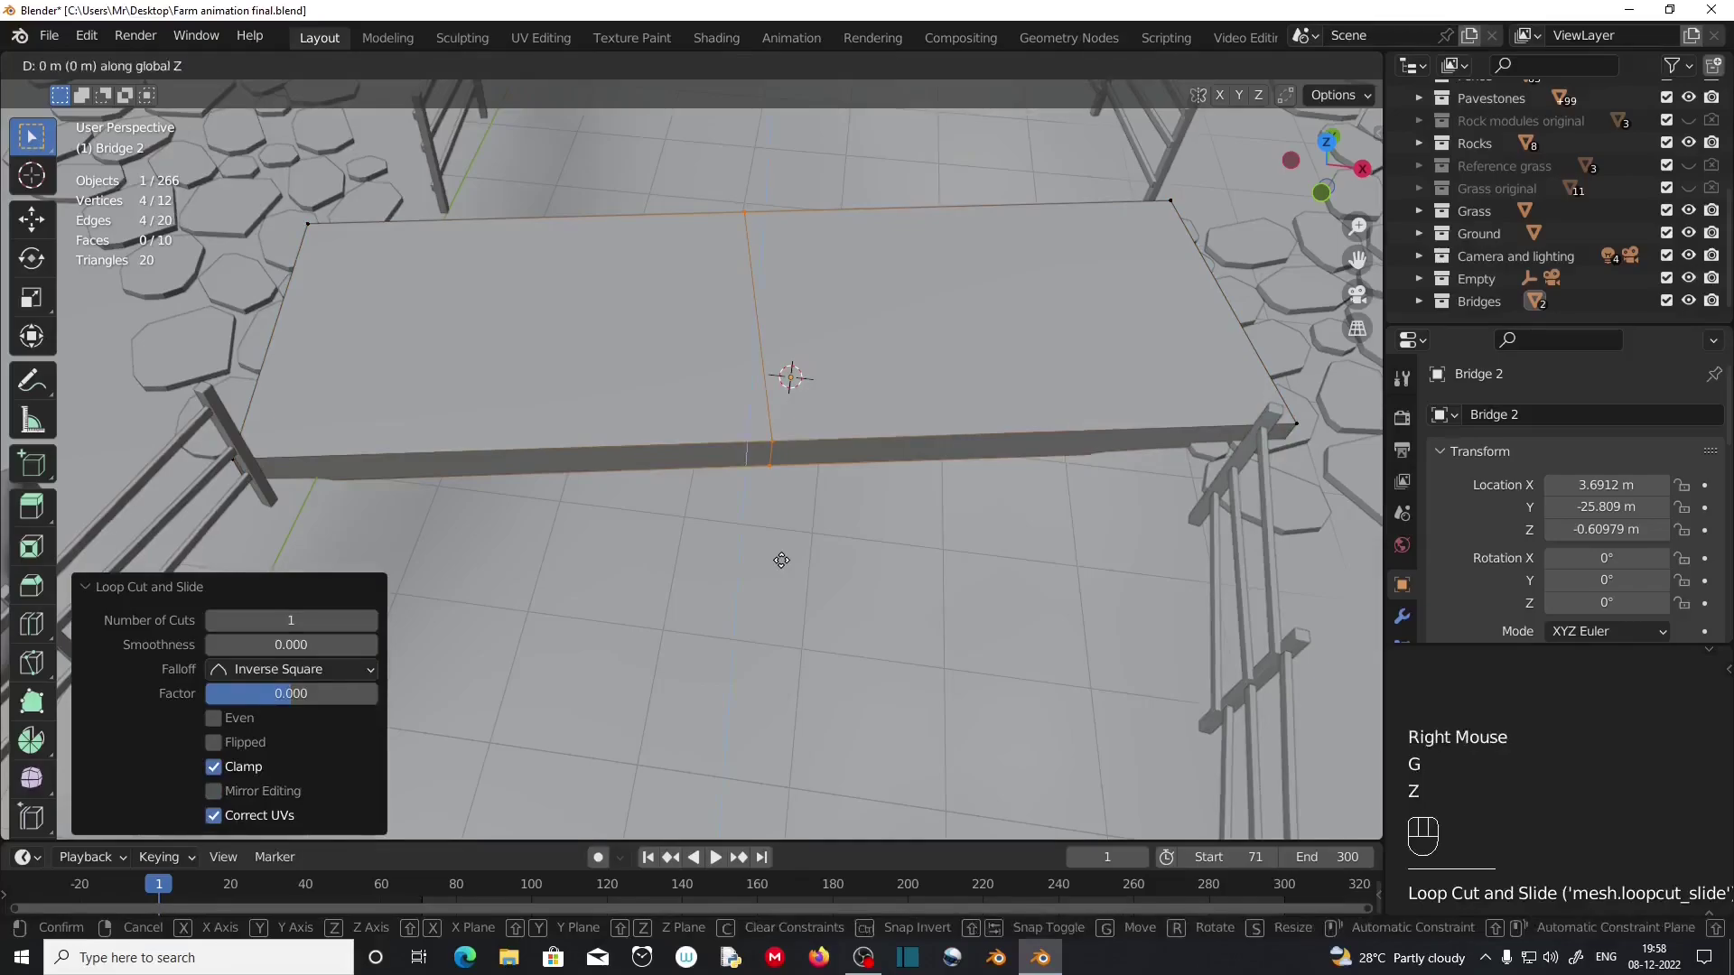
{"action": "left_click", "coordinate": [782, 496]}
In front view, raise the middle edge loop about 0.125 m more along Z.
{"action": "key", "text": "KP_1"}
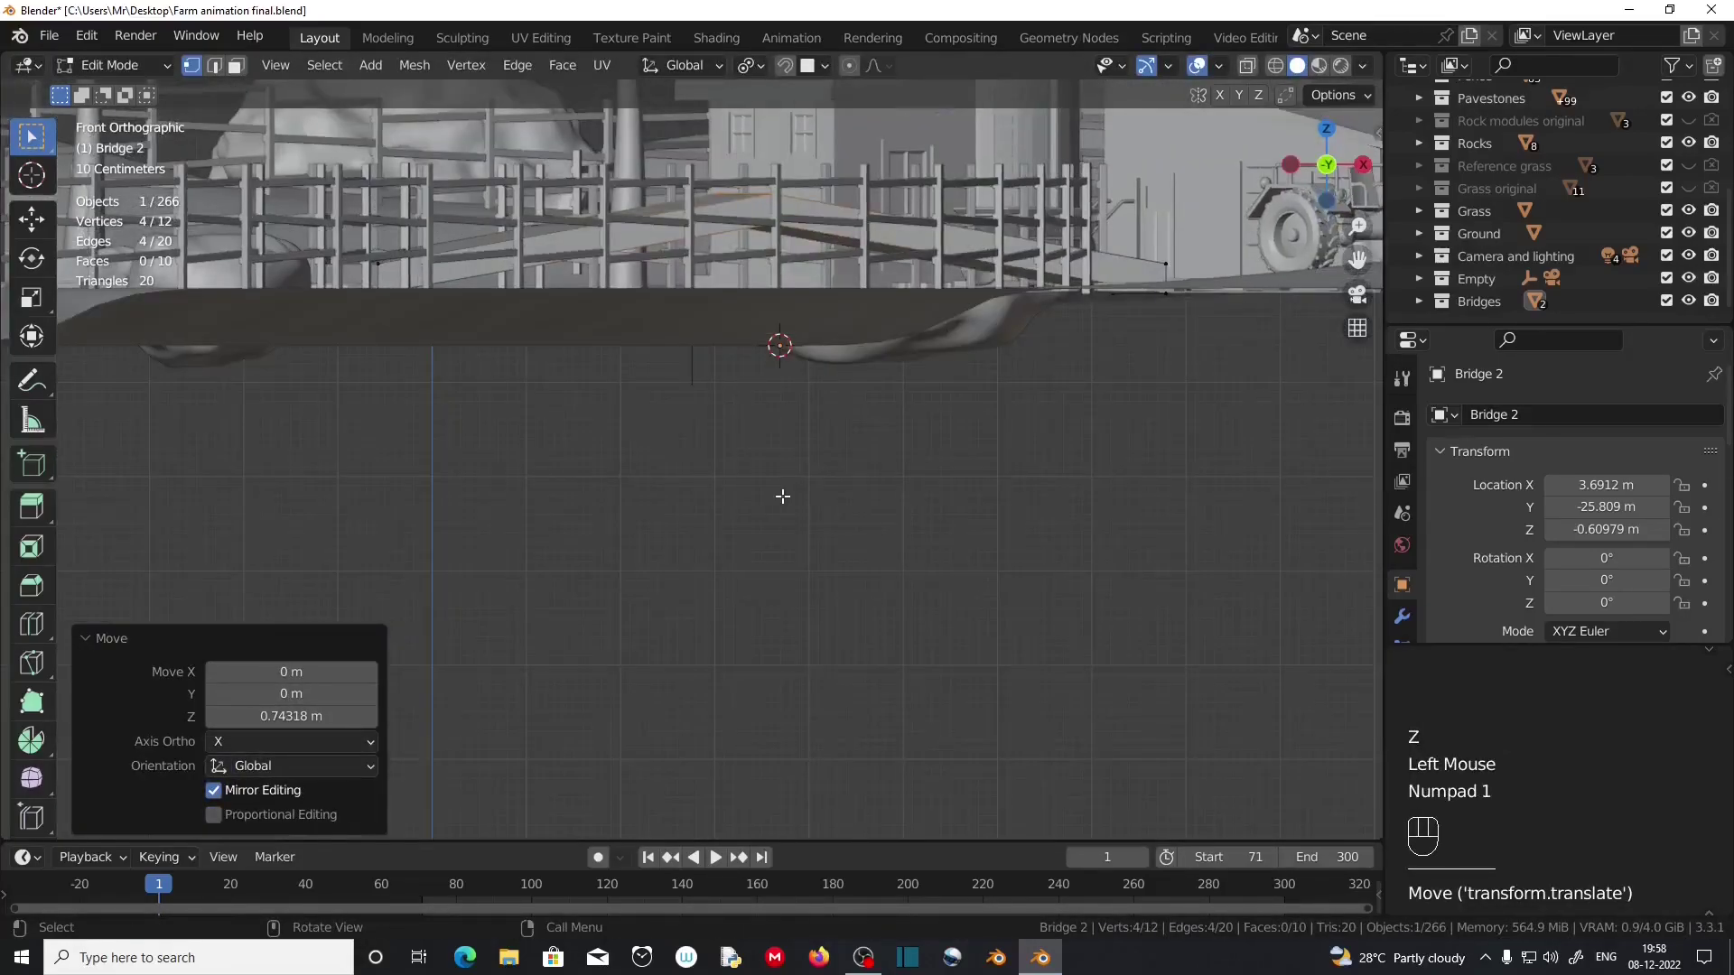
{"action": "key", "text": "g"}
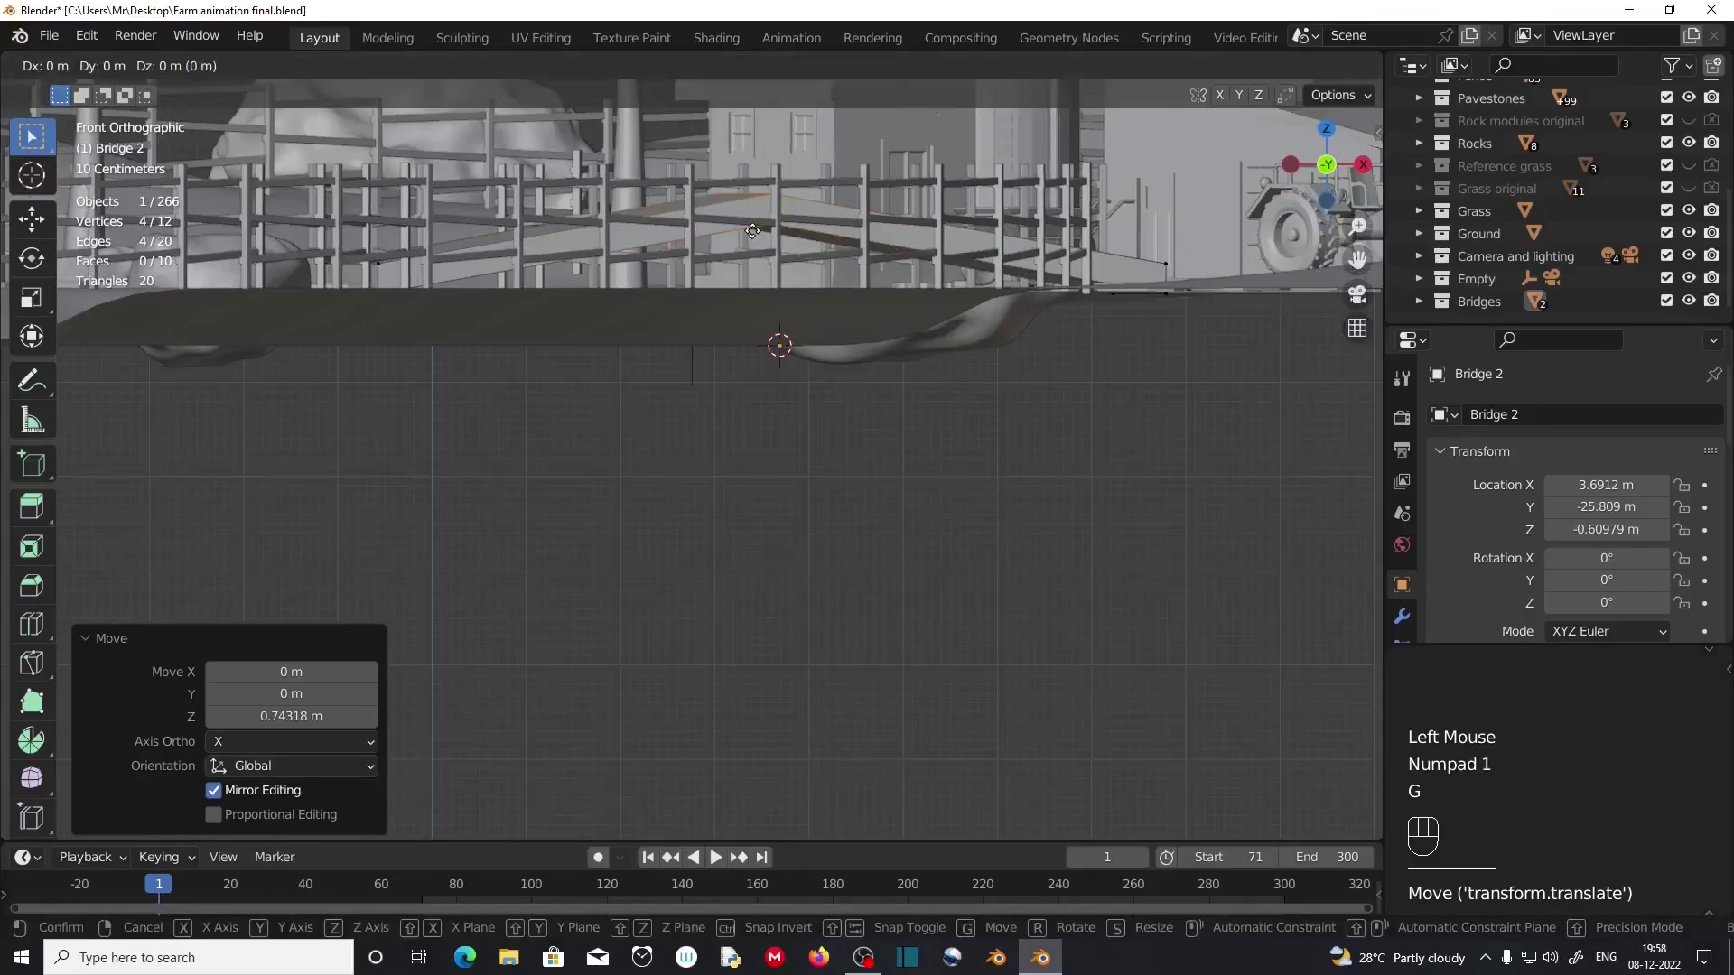
{"action": "key", "text": "z"}
{"action": "left_click", "coordinate": [753, 219]}
Bevel the raised middle edge loop with a width of 3.98 m and 16 segments to arch the deck.
{"action": "middle_click_drag", "start_coordinate": [818, 165], "coordinate": [744, 383]}
{"action": "scroll", "coordinate": [805, 287], "scroll_direction": "down", "scroll_amount": 3}
{"action": "scroll", "coordinate": [744, 383], "scroll_direction": "up", "scroll_amount": 4}
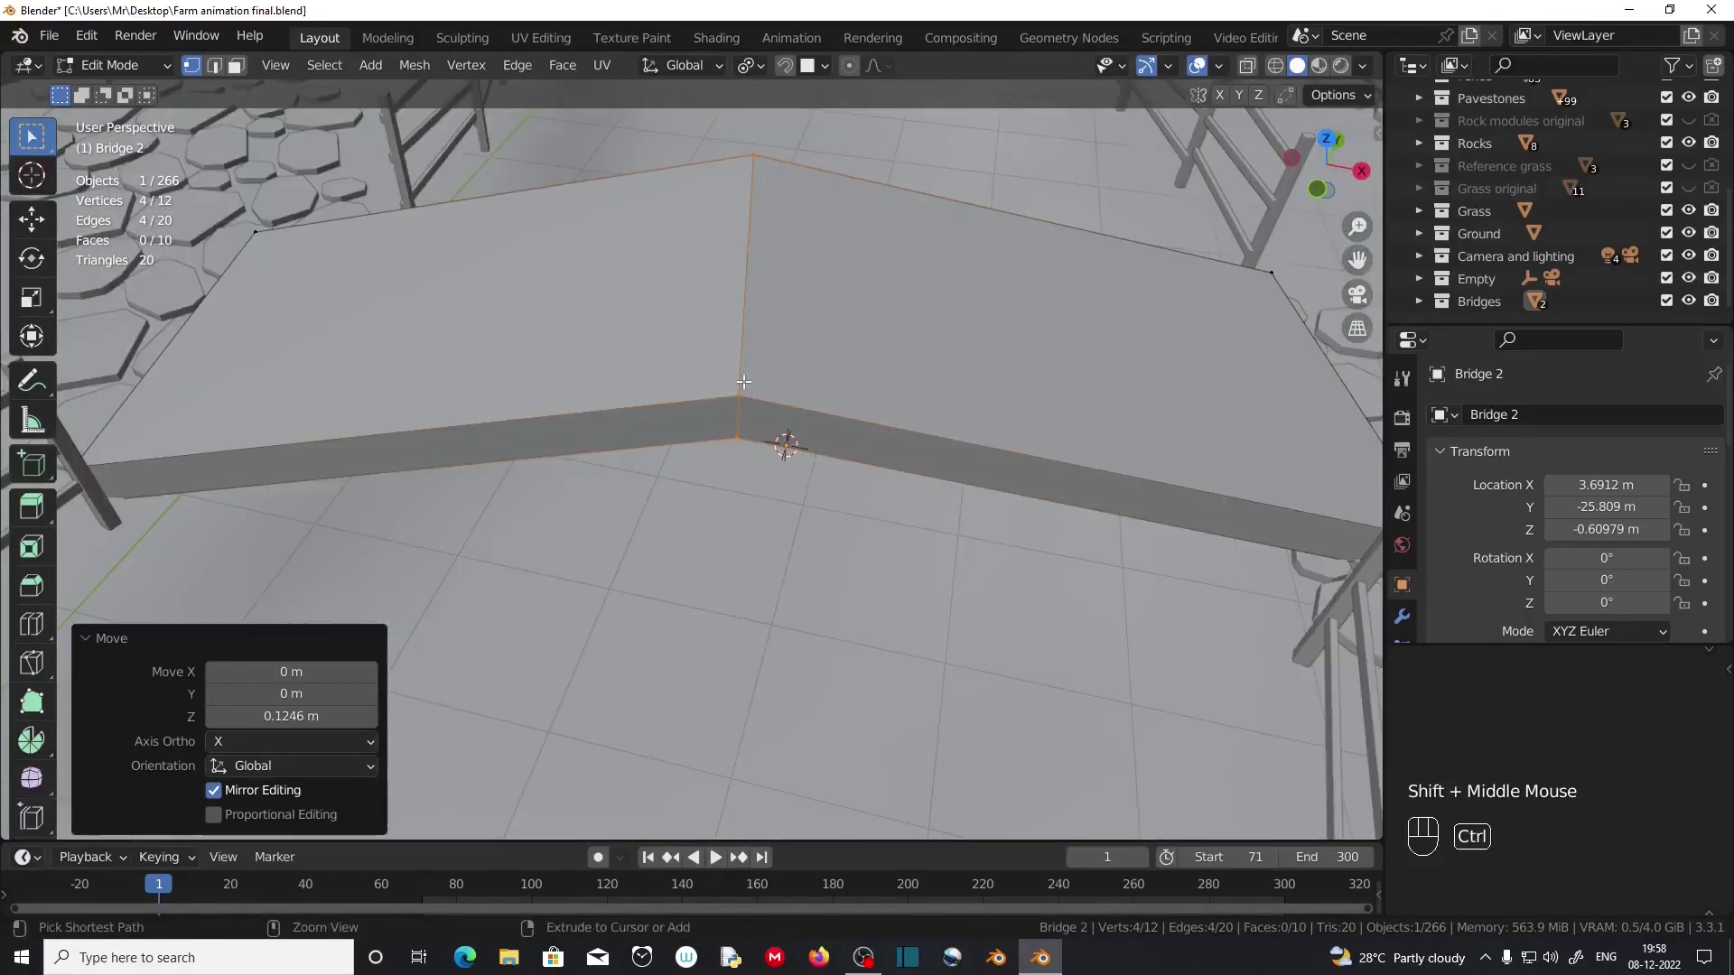
{"action": "key", "text": "ctrl+b"}
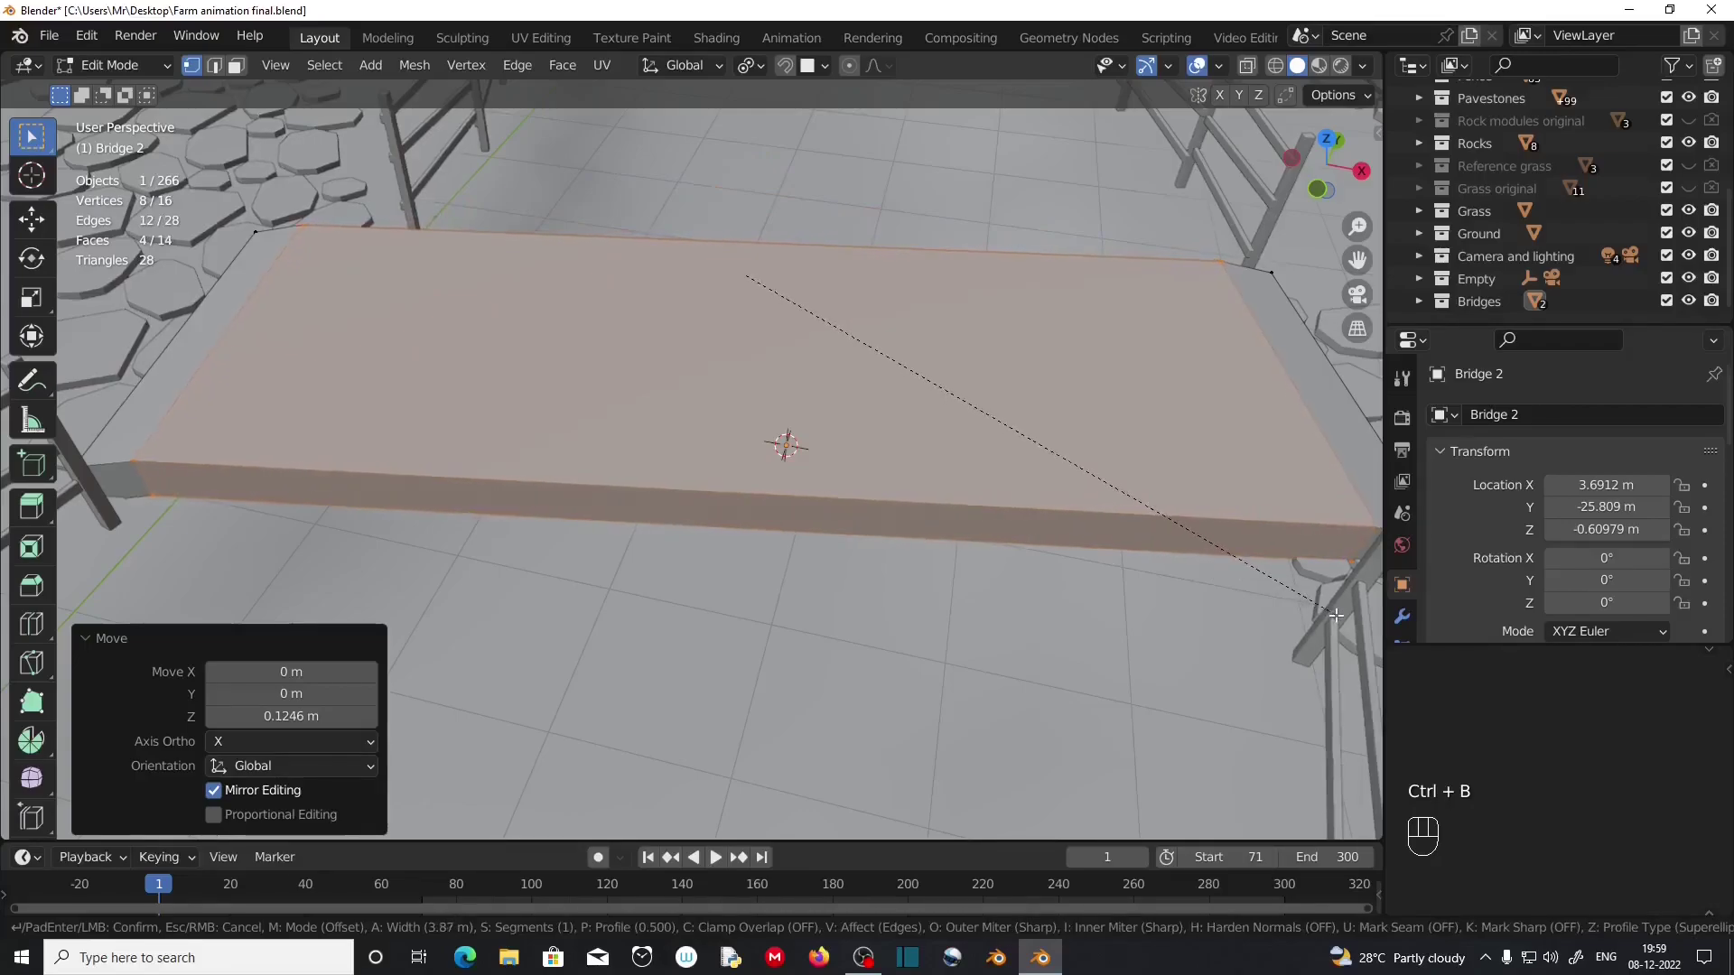
{"action": "left_click", "coordinate": [1350, 621]}
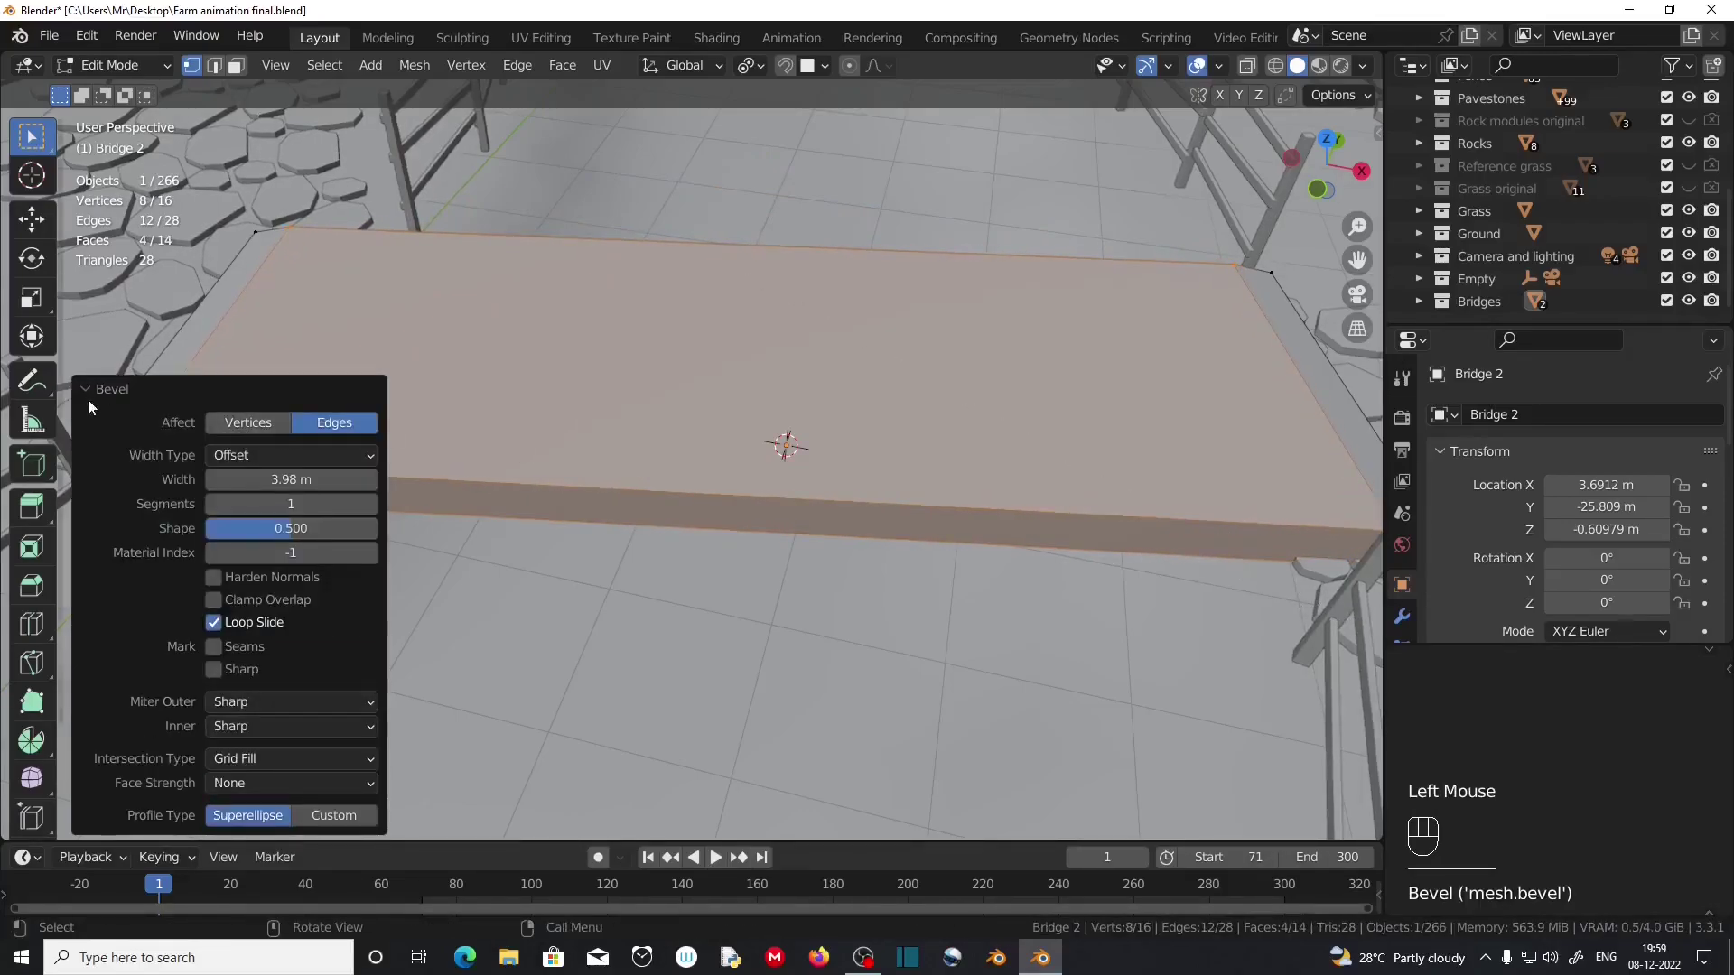
{"action": "double_click", "coordinate": [292, 503]}
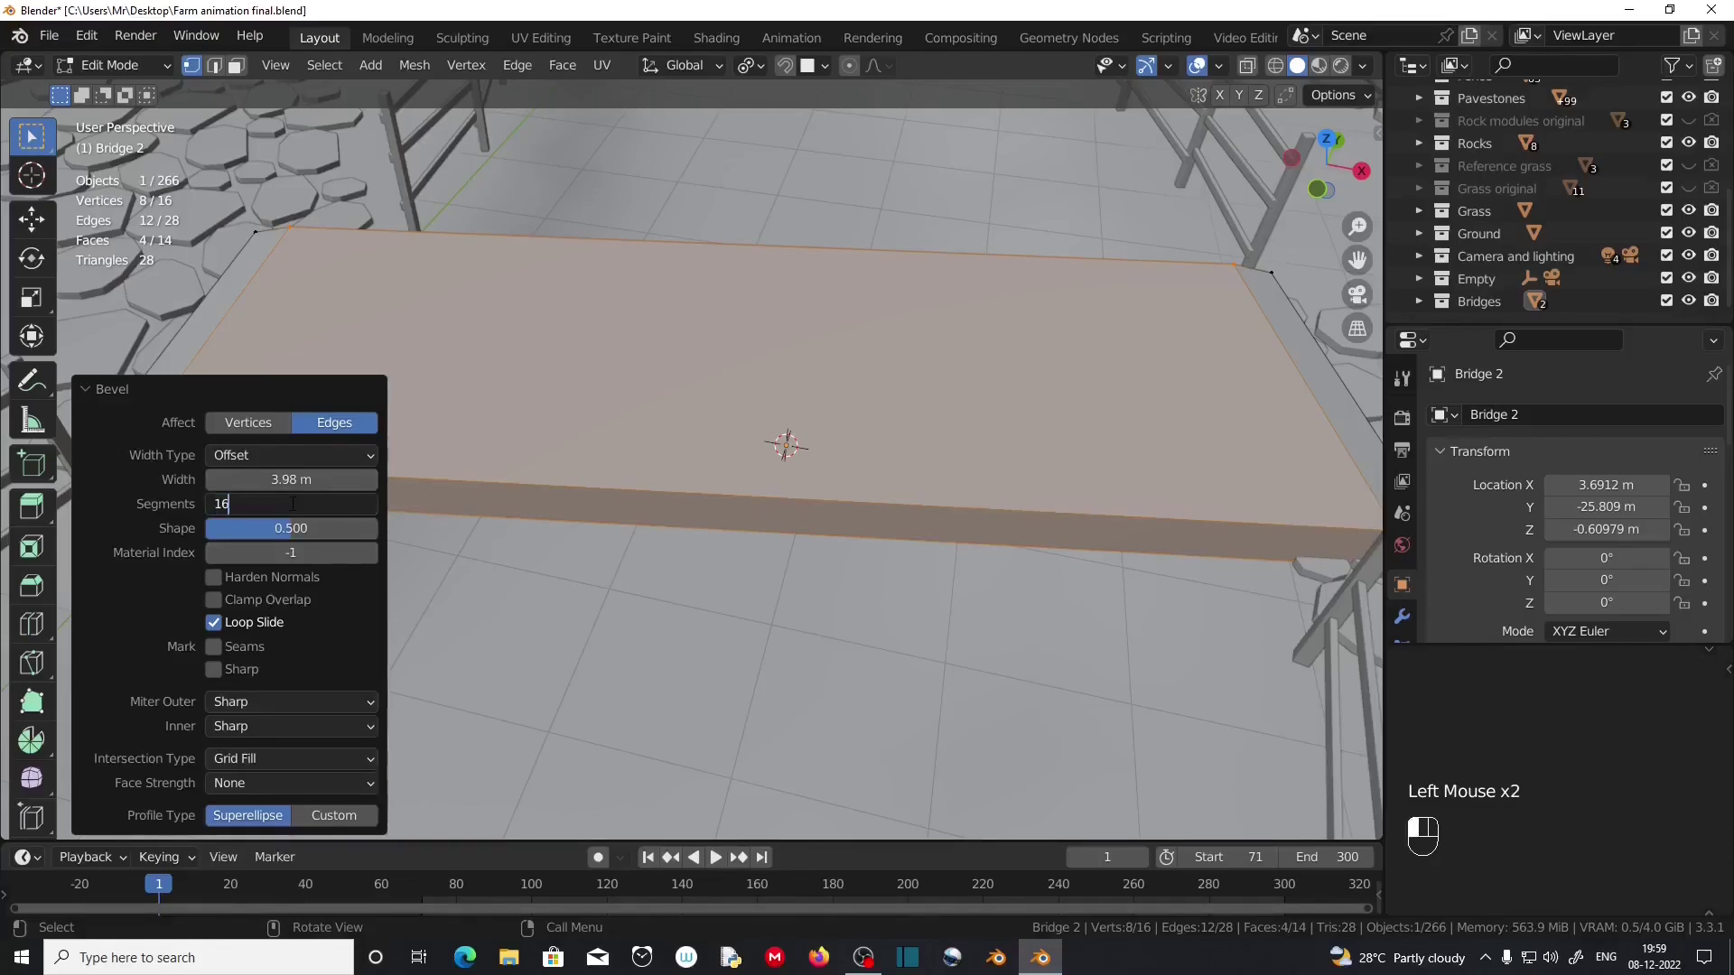
{"action": "key", "text": "Return"}
Check the end of the arched deck and enter 3.98 m as the bevel width.
{"action": "middle_click_drag", "start_coordinate": [713, 456], "coordinate": [600, 437]}
{"action": "scroll", "coordinate": [704, 488], "scroll_direction": "down", "scroll_amount": 1}
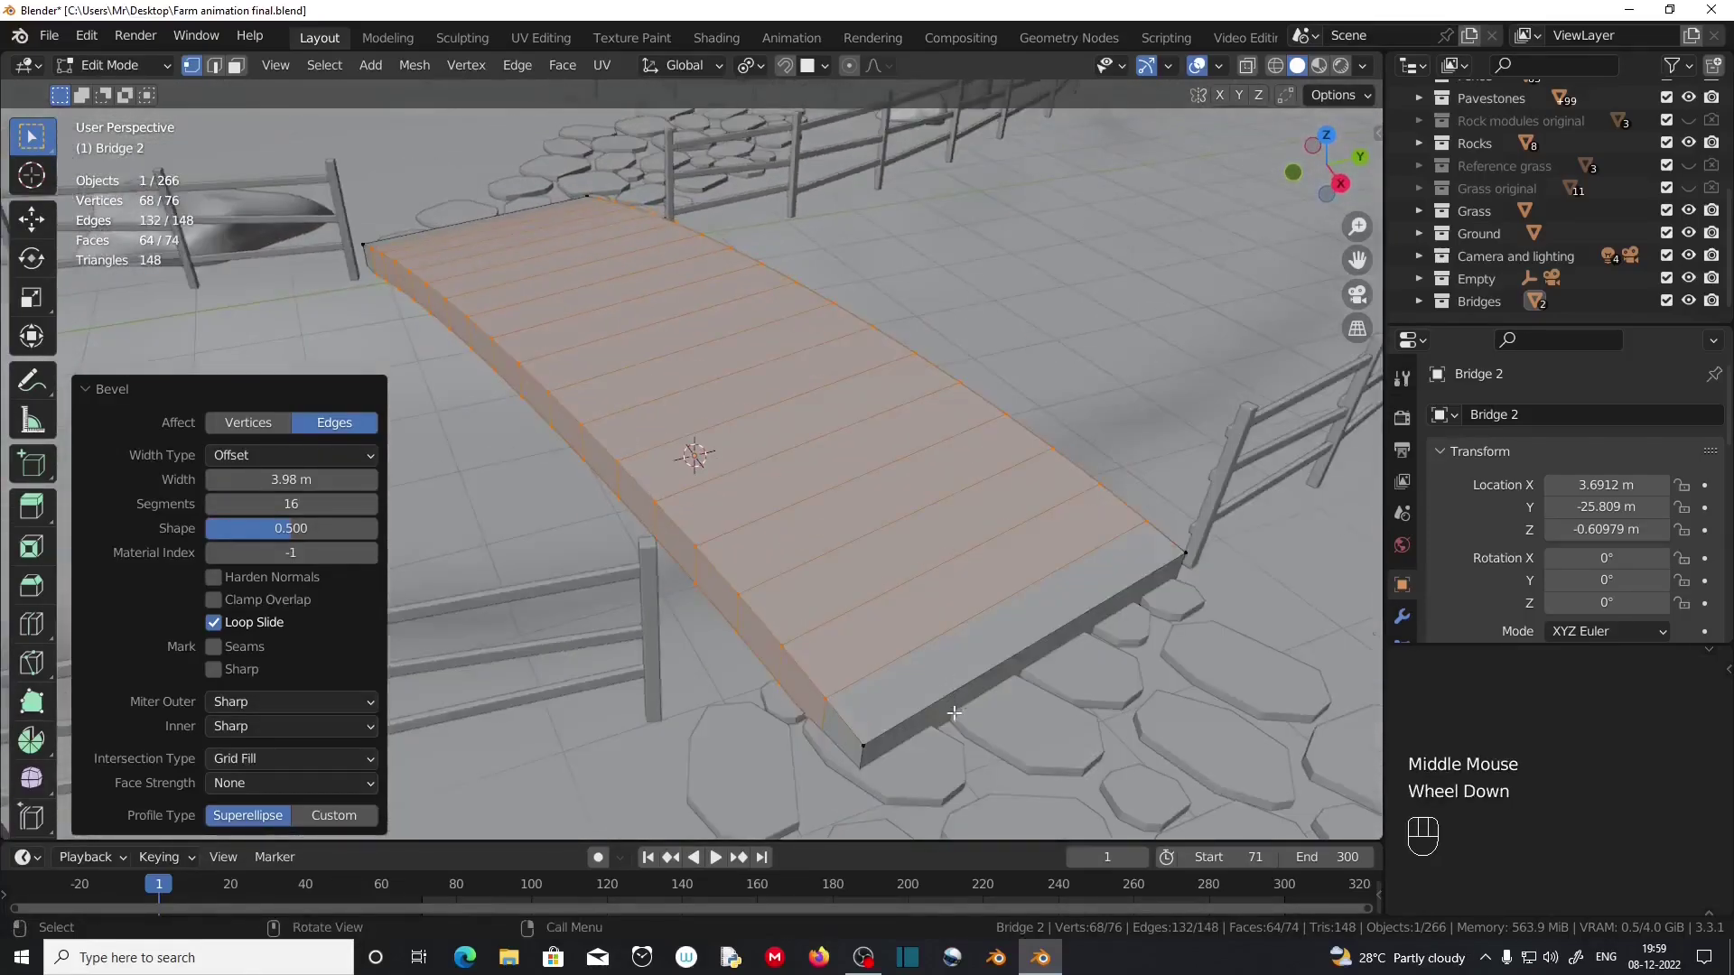
{"action": "scroll", "coordinate": [797, 691], "scroll_direction": "up", "scroll_amount": 1}
{"action": "middle_click_drag", "start_coordinate": [959, 670], "coordinate": [861, 493], "text": "shift"}
{"action": "middle_click_drag", "start_coordinate": [860, 492], "coordinate": [863, 506]}
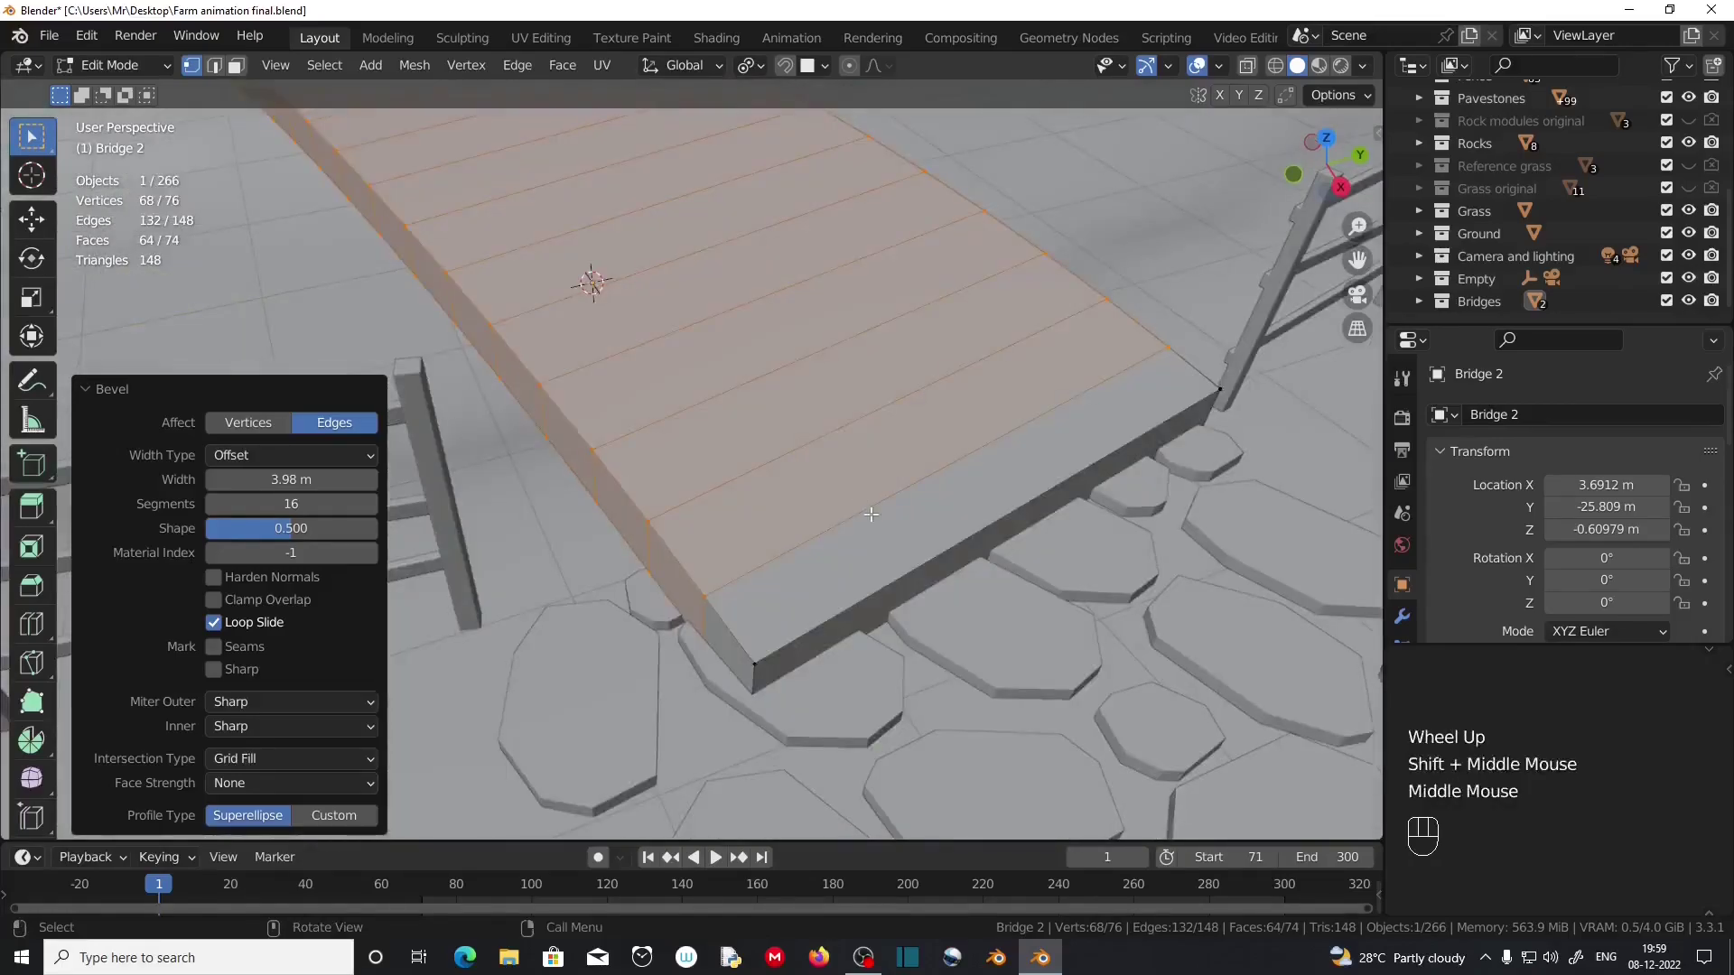
{"action": "left_click_drag", "start_coordinate": [317, 485], "coordinate": [309, 482]}
{"action": "left_click", "coordinate": [307, 481]}
{"action": "type", "text": "3."}
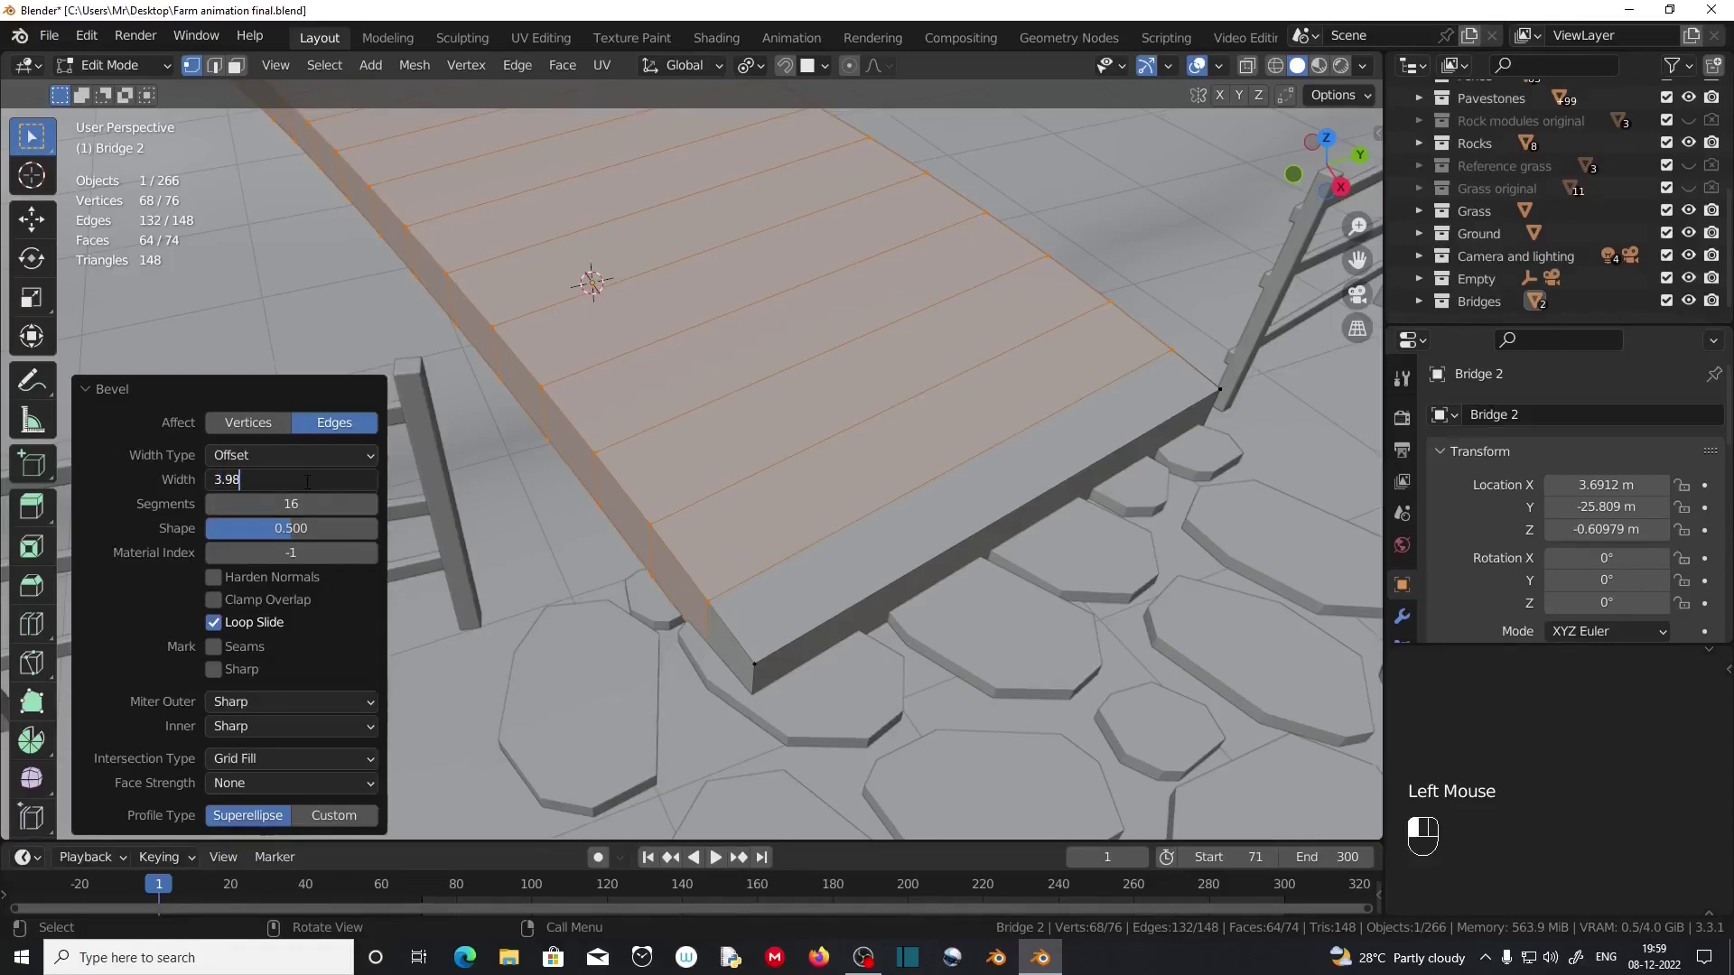
{"action": "key", "text": "Return"}
Examine the spacing of the bevel segments along the end and side of the bridge deck.
{"action": "middle_click_drag", "start_coordinate": [712, 508], "coordinate": [732, 541]}
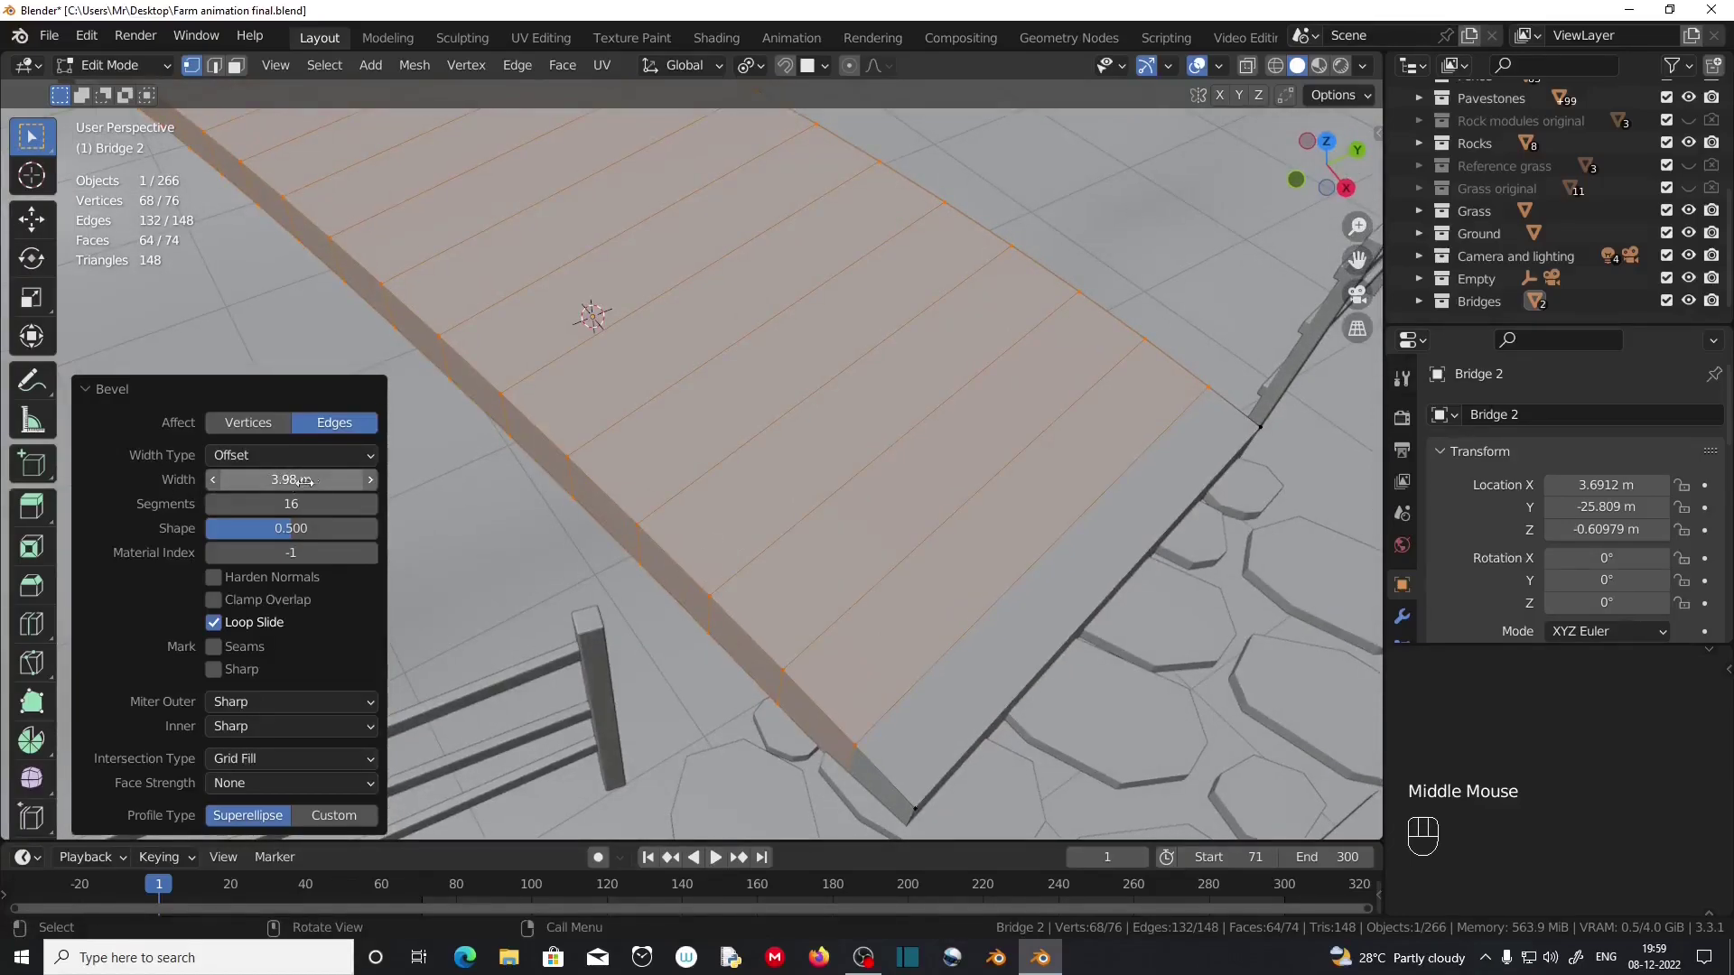
{"action": "scroll", "coordinate": [903, 544], "scroll_direction": "down", "scroll_amount": 2}
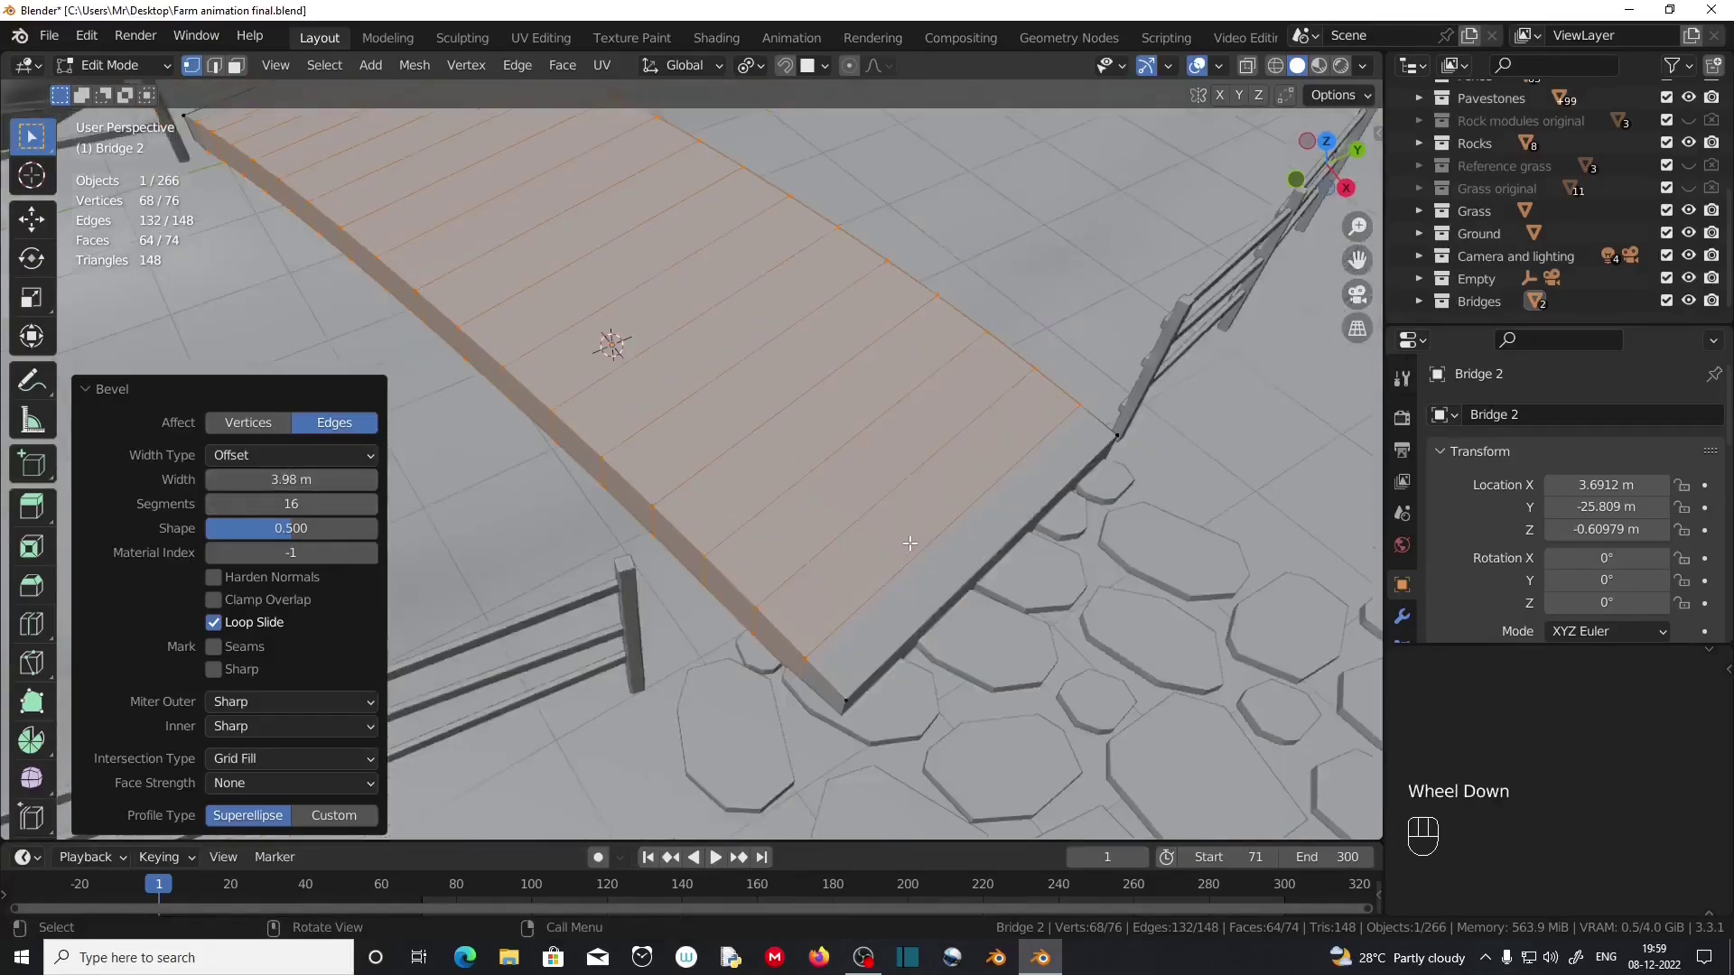
{"action": "middle_click_drag", "start_coordinate": [903, 545], "coordinate": [785, 539]}
{"action": "scroll", "coordinate": [669, 517], "scroll_direction": "up", "scroll_amount": 2}
{"action": "middle_click_drag", "start_coordinate": [669, 518], "coordinate": [482, 511]}
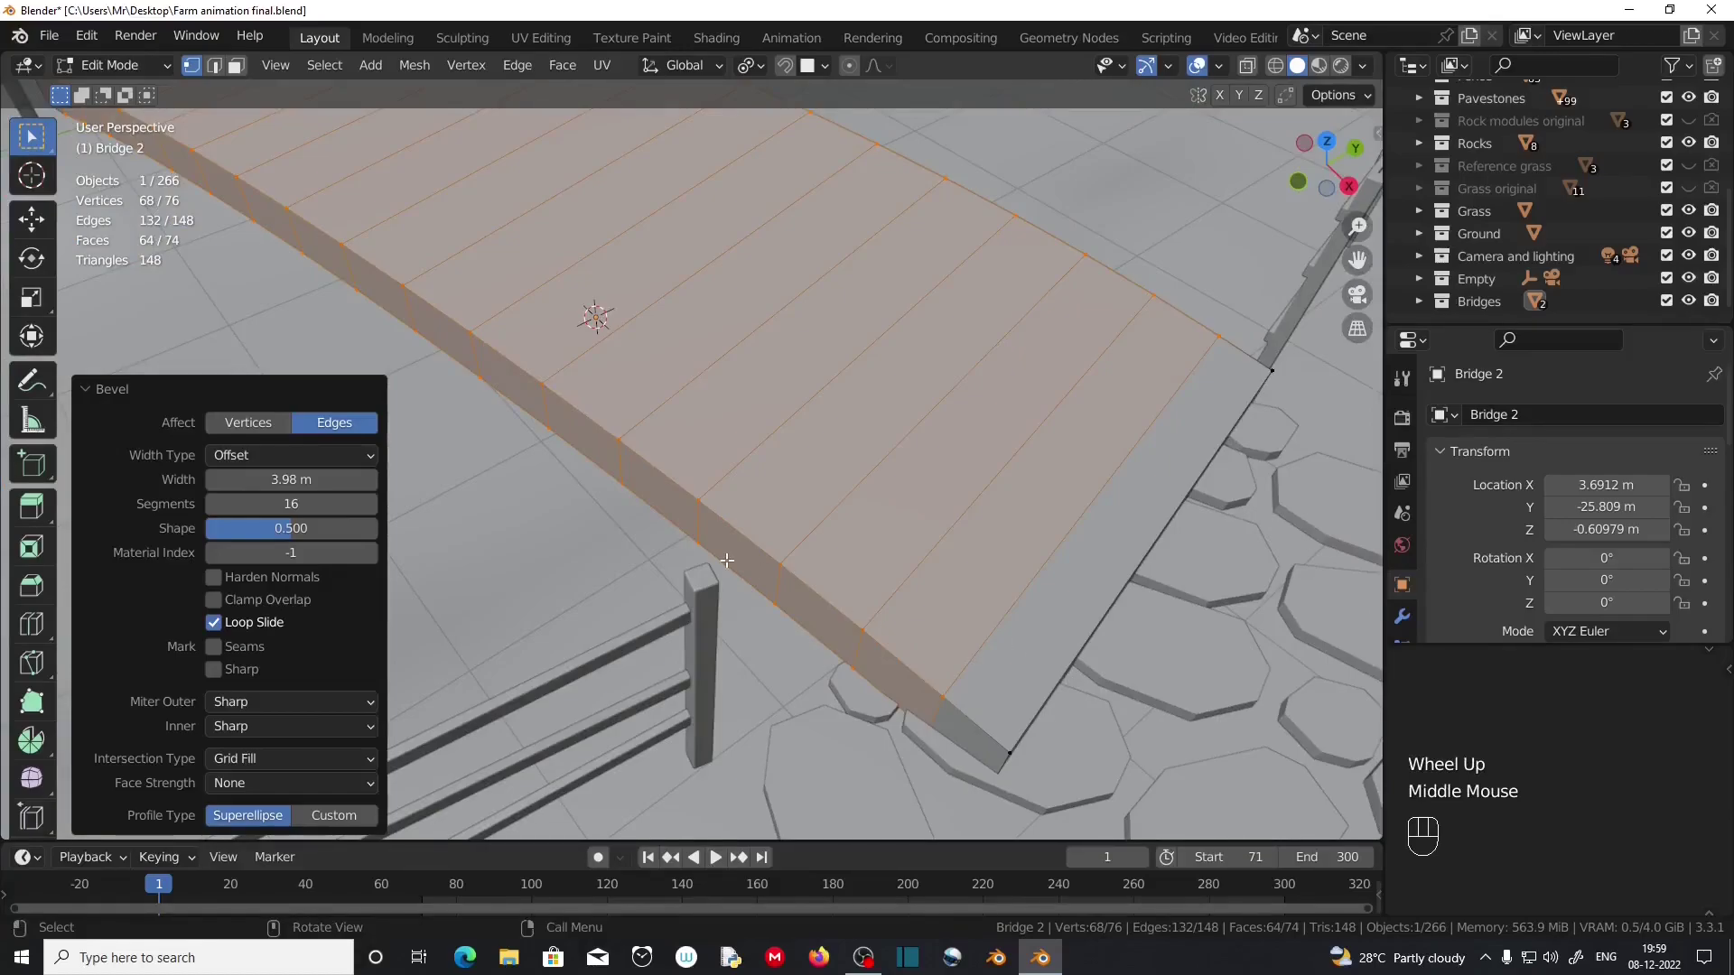
{"action": "middle_click_drag", "start_coordinate": [727, 561], "coordinate": [830, 604]}
{"action": "scroll", "coordinate": [767, 600], "scroll_direction": "down", "scroll_amount": 1}
{"action": "scroll", "coordinate": [935, 599], "scroll_direction": "up", "scroll_amount": 1}
{"action": "middle_click_drag", "start_coordinate": [632, 603], "coordinate": [906, 581], "text": "shift"}
{"action": "left_click", "coordinate": [103, 389]}
Add a loop cut around the slab's side faces and slide it towards the upper edge by a factor of about 0.46.
{"action": "middle_click_drag", "start_coordinate": [780, 475], "coordinate": [491, 586], "text": "shift"}
{"action": "scroll", "coordinate": [943, 599], "scroll_direction": "up", "scroll_amount": 1}
{"action": "middle_click_drag", "start_coordinate": [989, 586], "coordinate": [875, 625]}
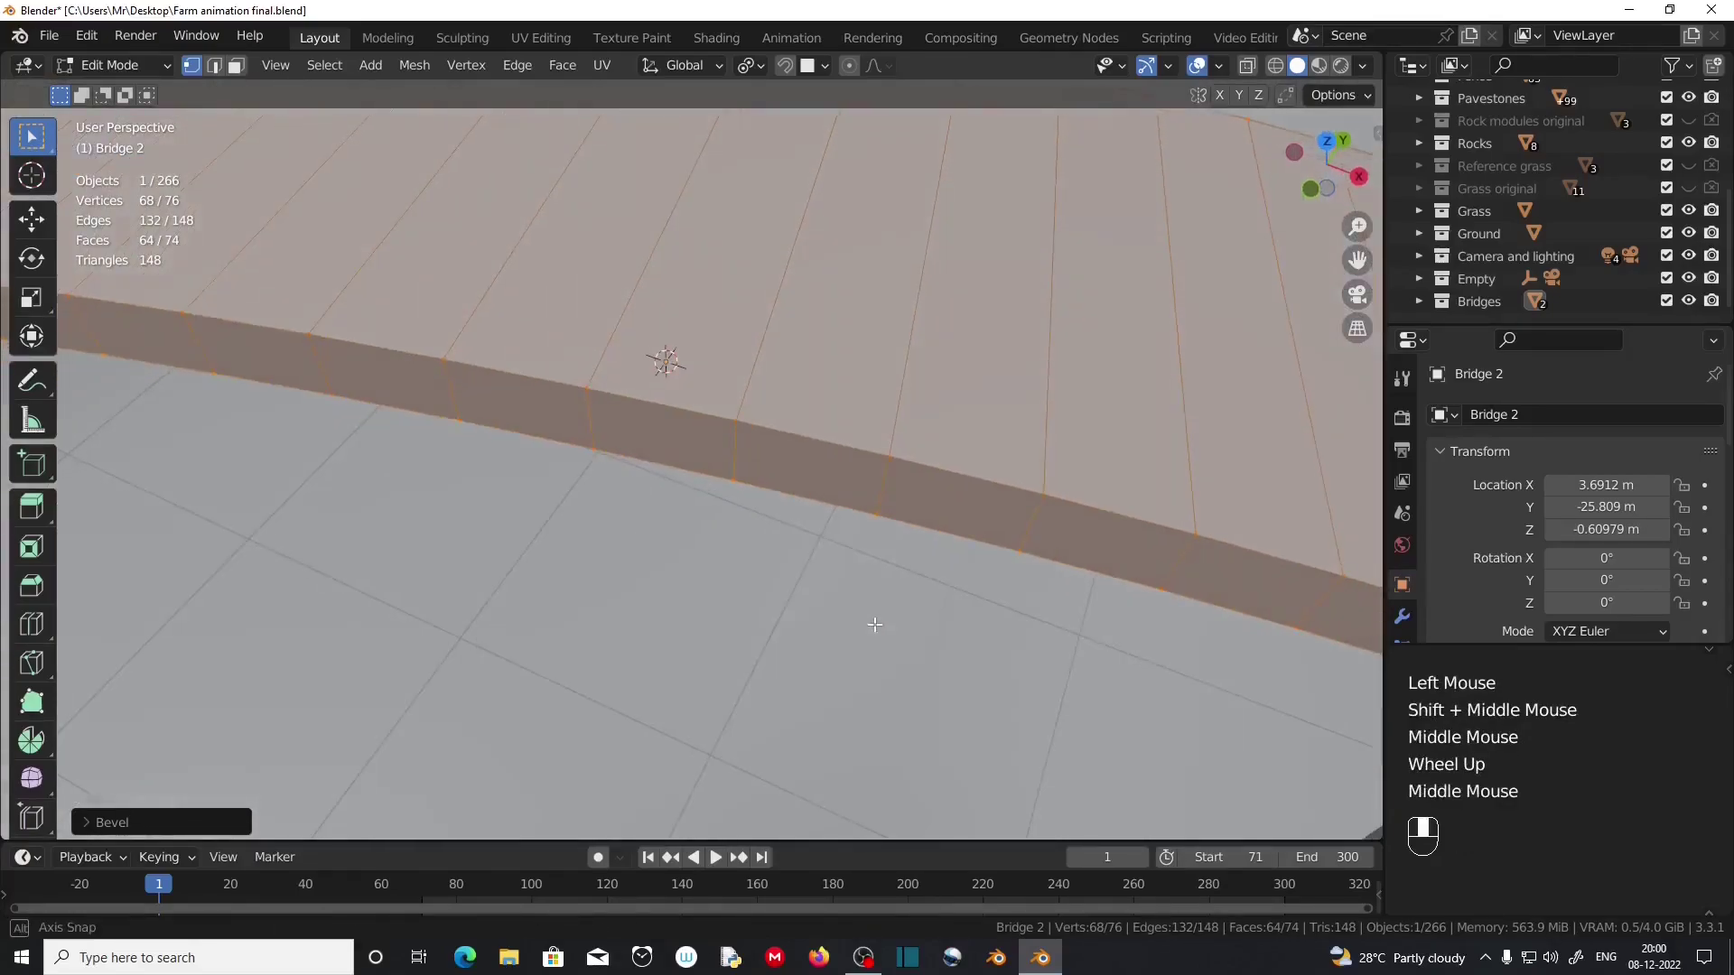
{"action": "key", "text": "ctrl+r"}
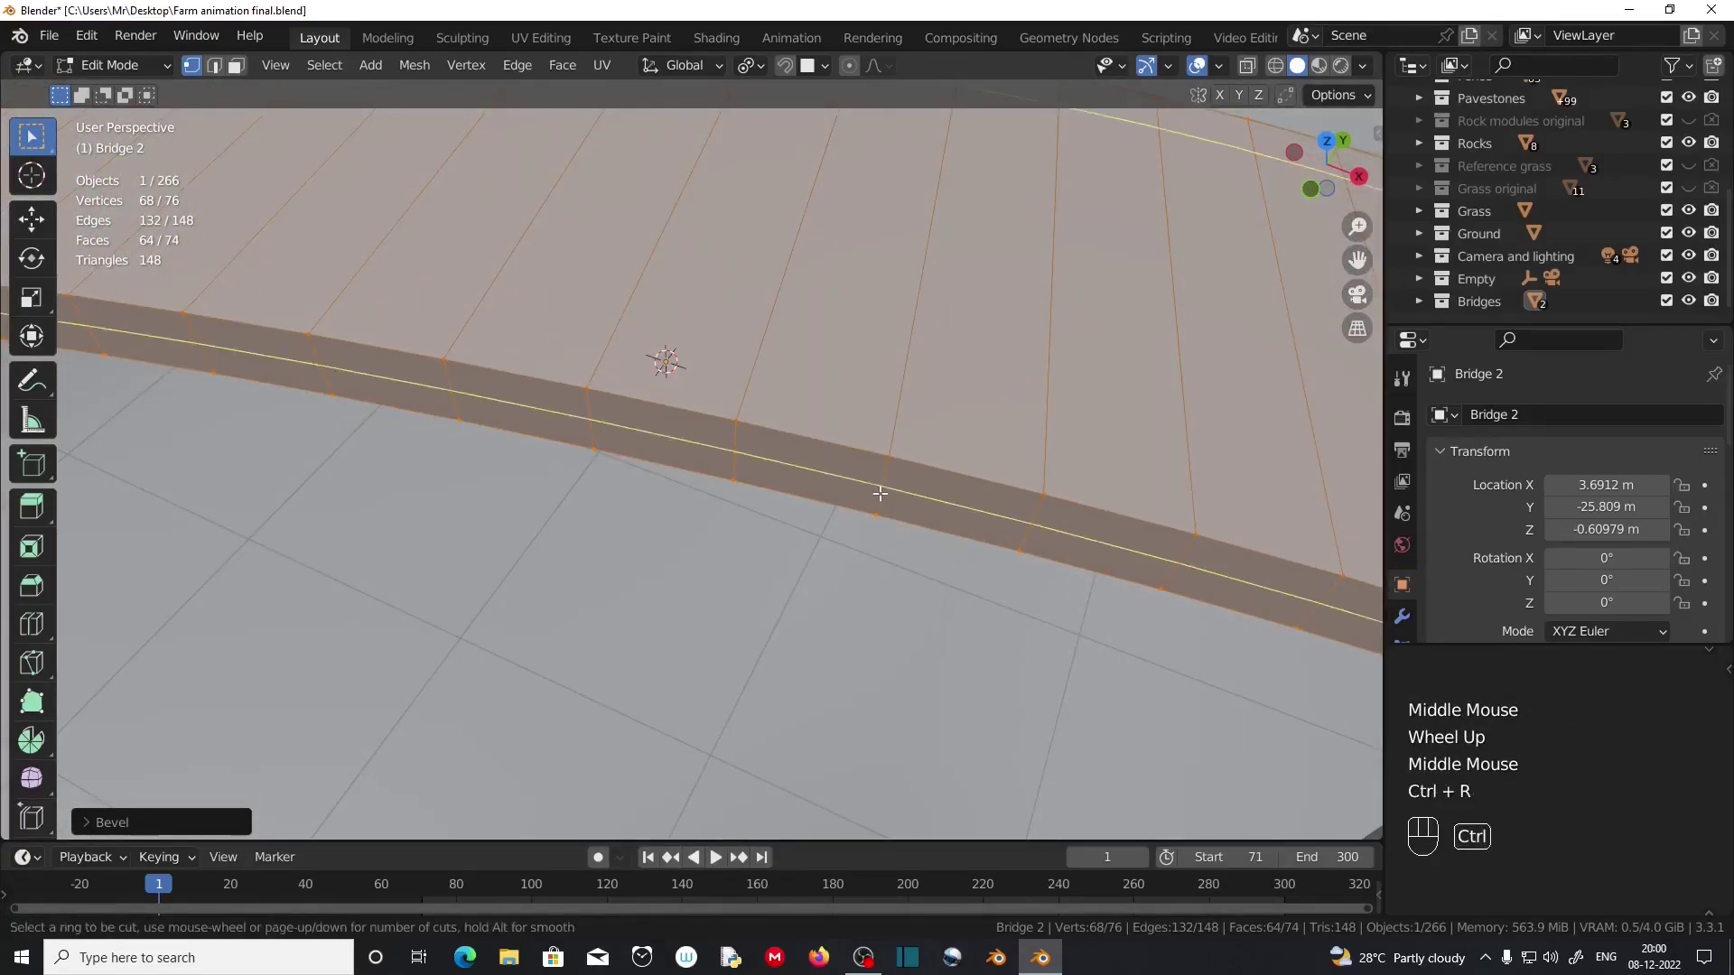
{"action": "left_click", "coordinate": [880, 494]}
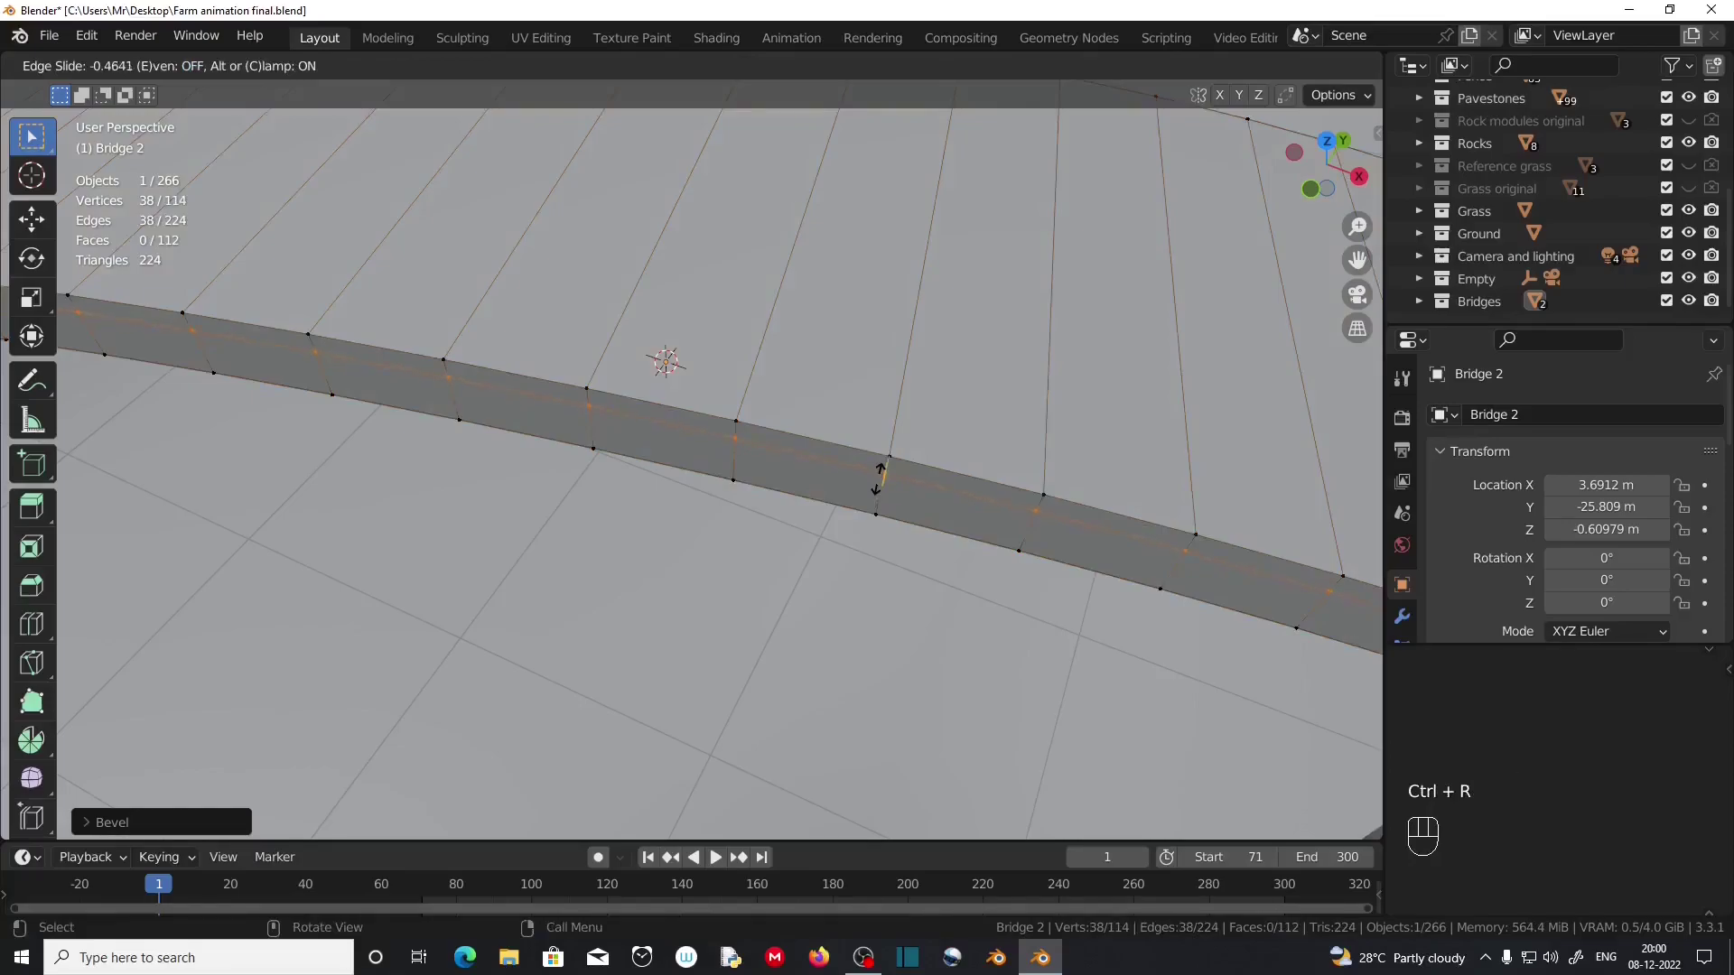
{"action": "left_click", "coordinate": [880, 478]}
Select the upper face loop around the slab's sides and extrude it along its normals by about 0.061 m.
{"action": "scroll", "coordinate": [264, 148], "scroll_direction": "down", "scroll_amount": 1}
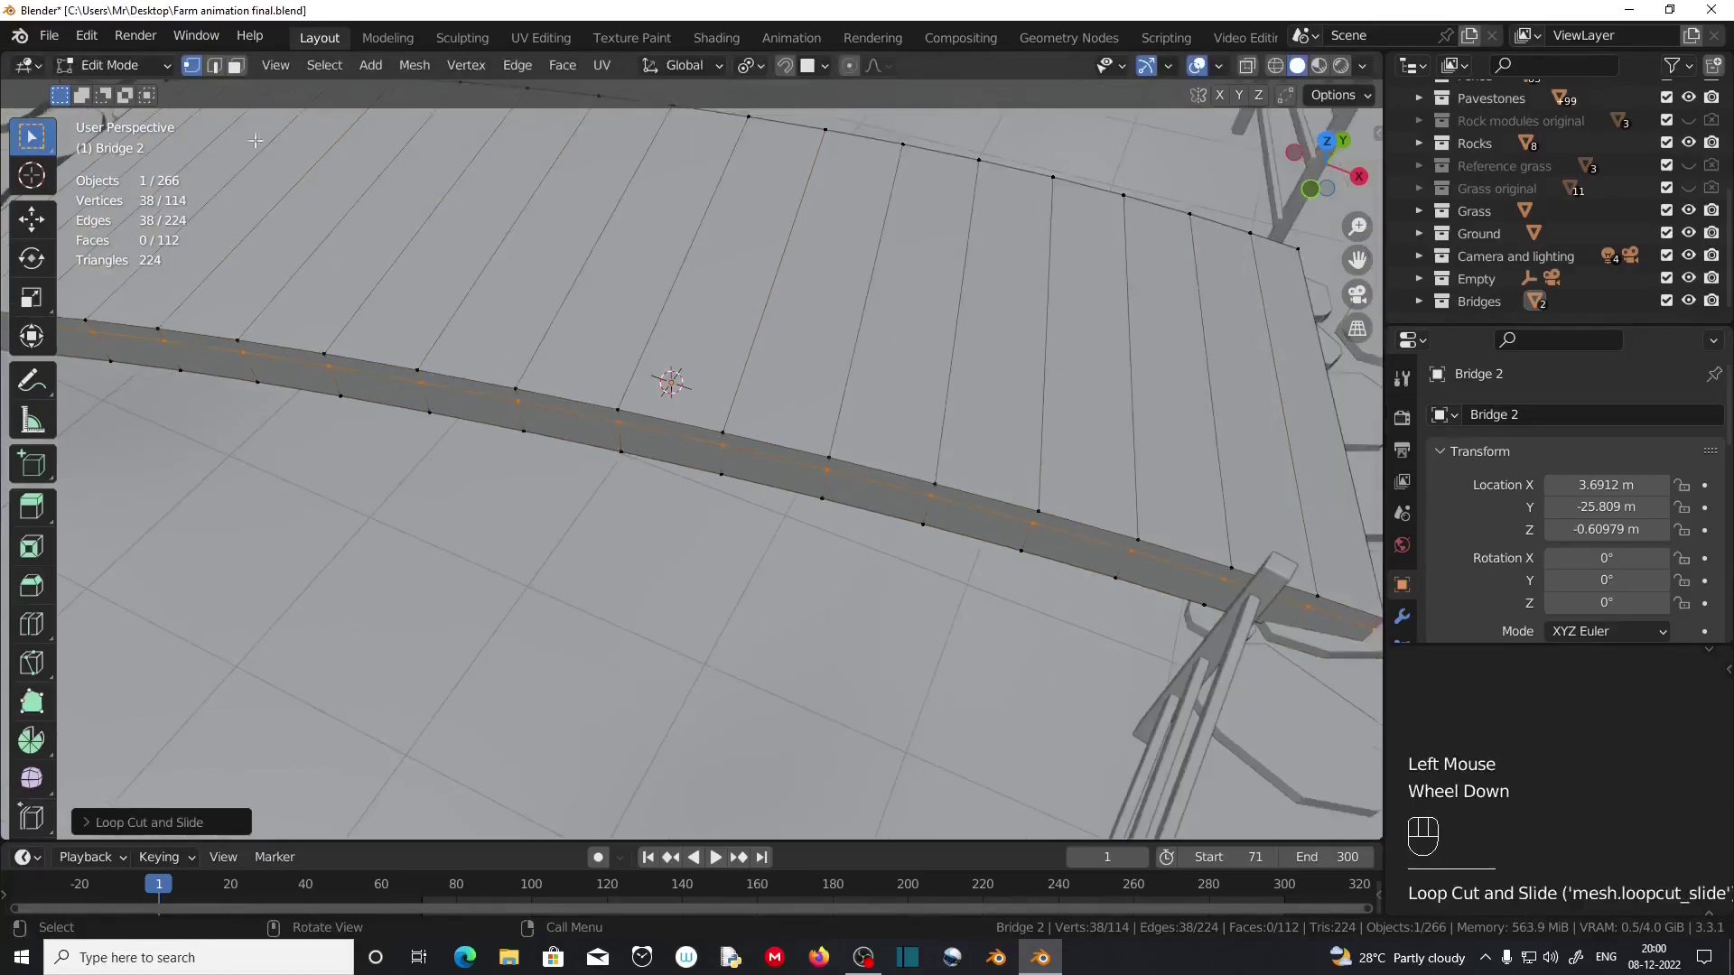
{"action": "left_click", "coordinate": [231, 71]}
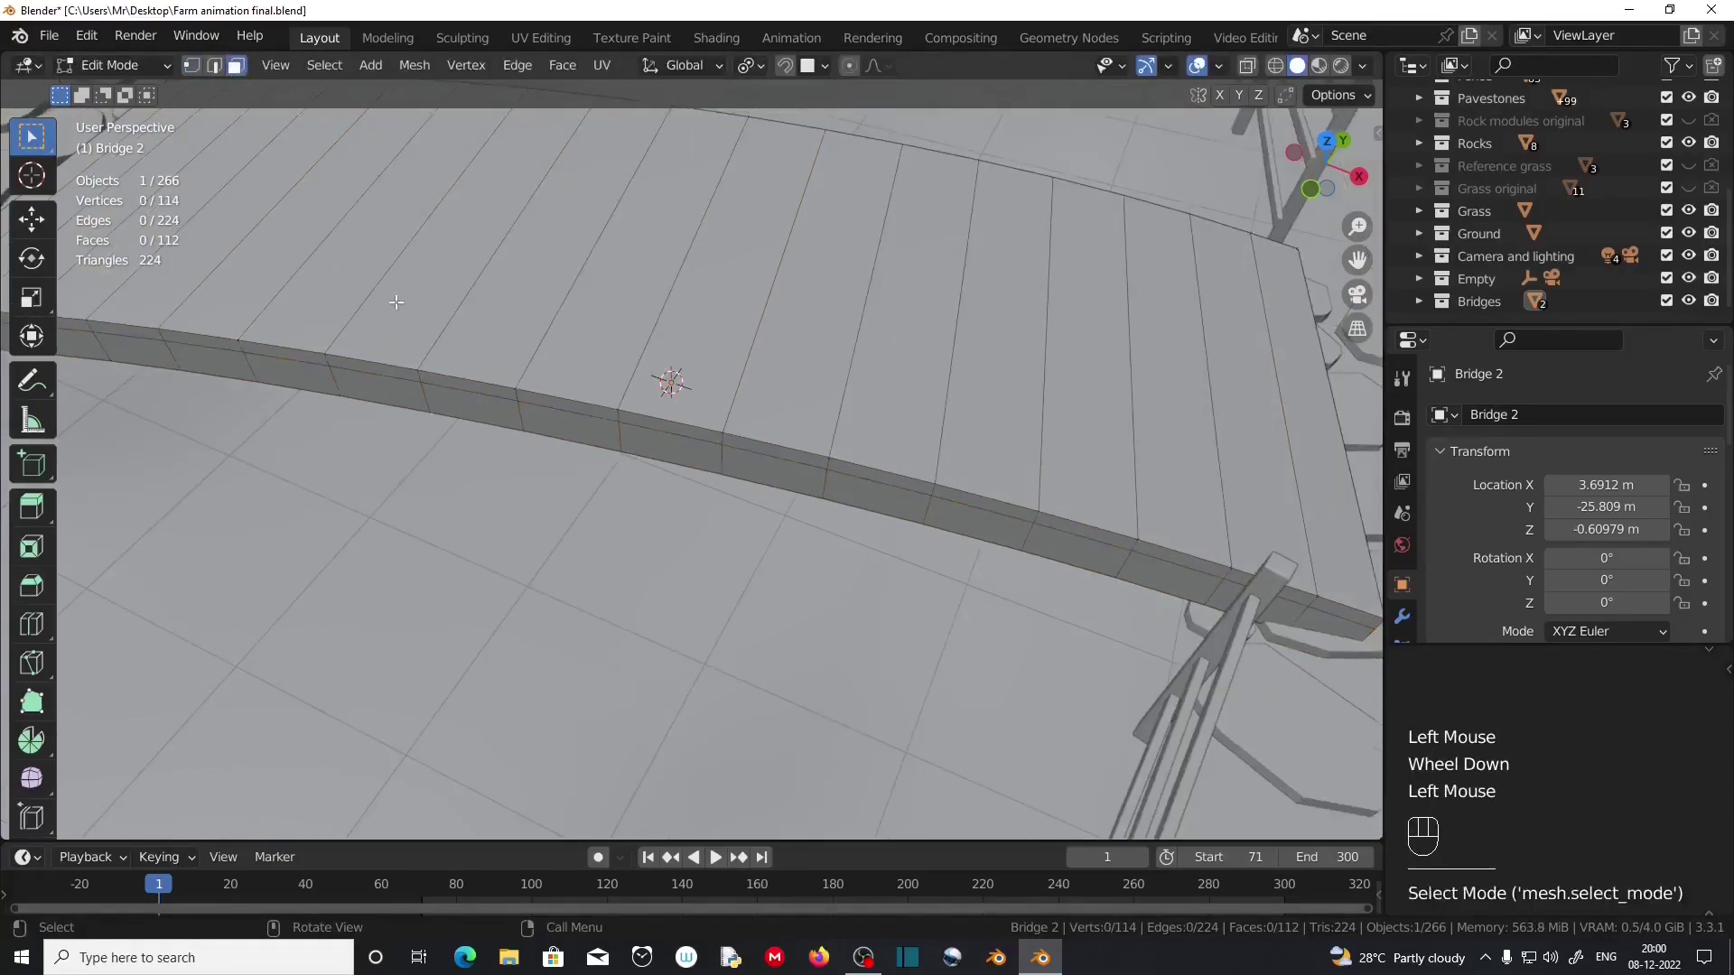
{"action": "left_click", "coordinate": [512, 391], "text": "alt"}
{"action": "scroll", "coordinate": [745, 446], "scroll_direction": "down", "scroll_amount": 2}
{"action": "middle_click_drag", "start_coordinate": [745, 446], "coordinate": [819, 459]}
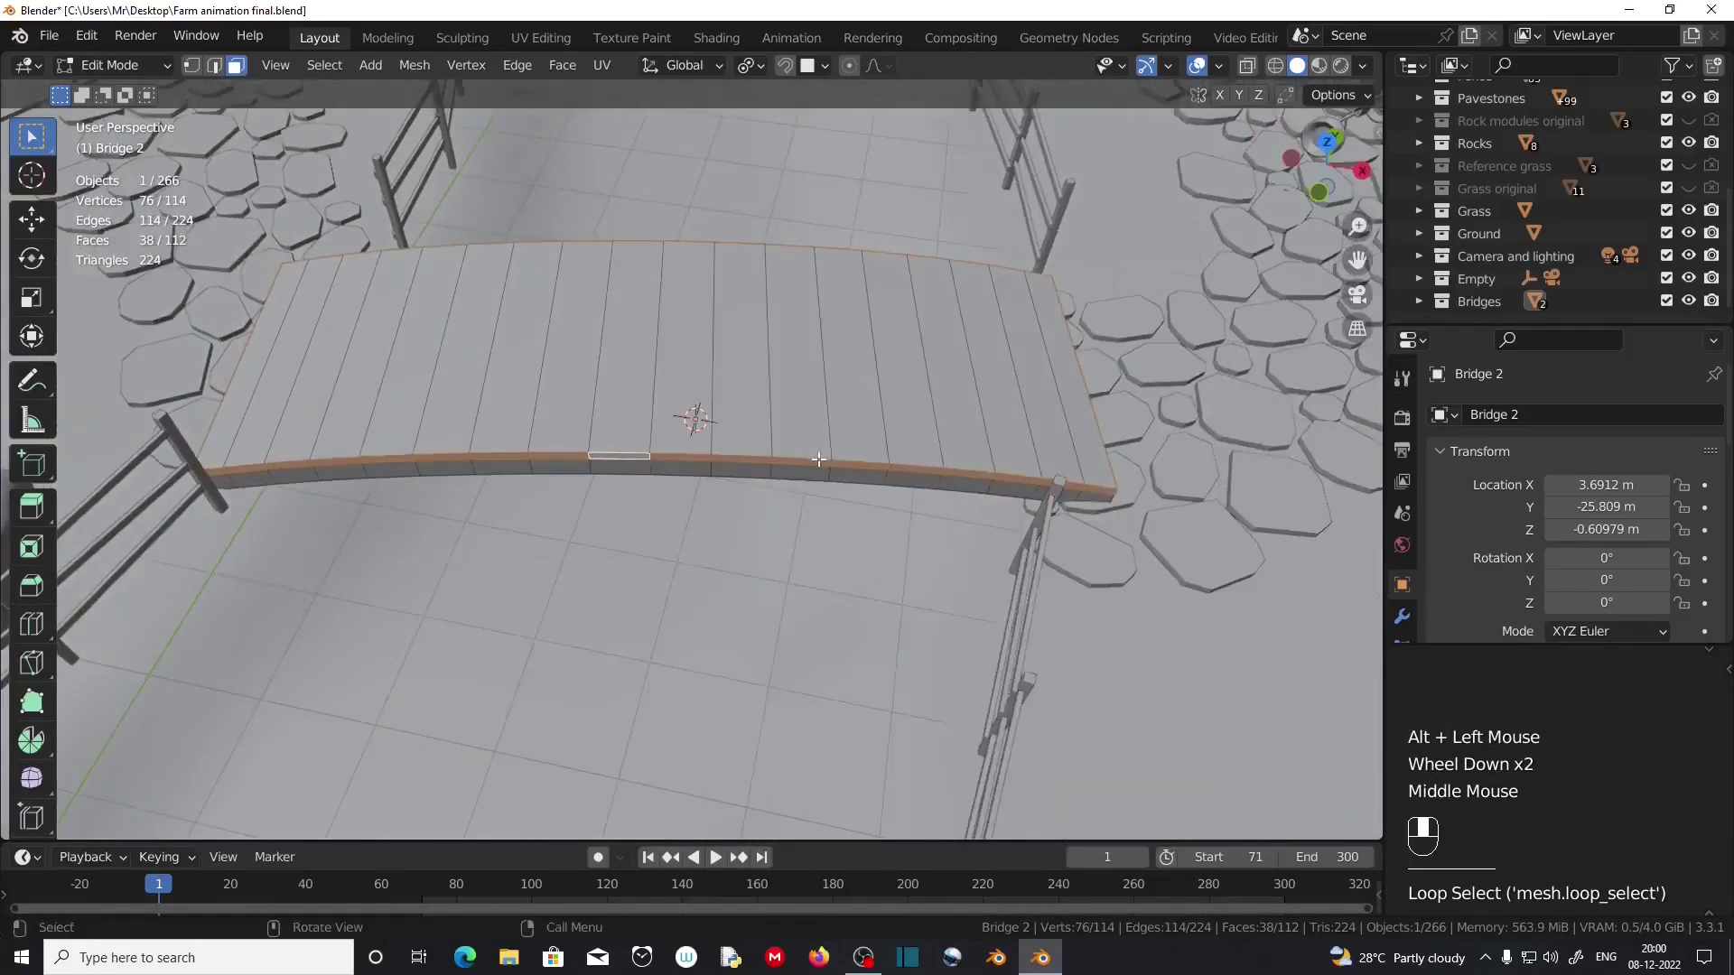
{"action": "scroll", "coordinate": [573, 479], "scroll_direction": "up", "scroll_amount": 3}
{"action": "key", "text": "alt+e"}
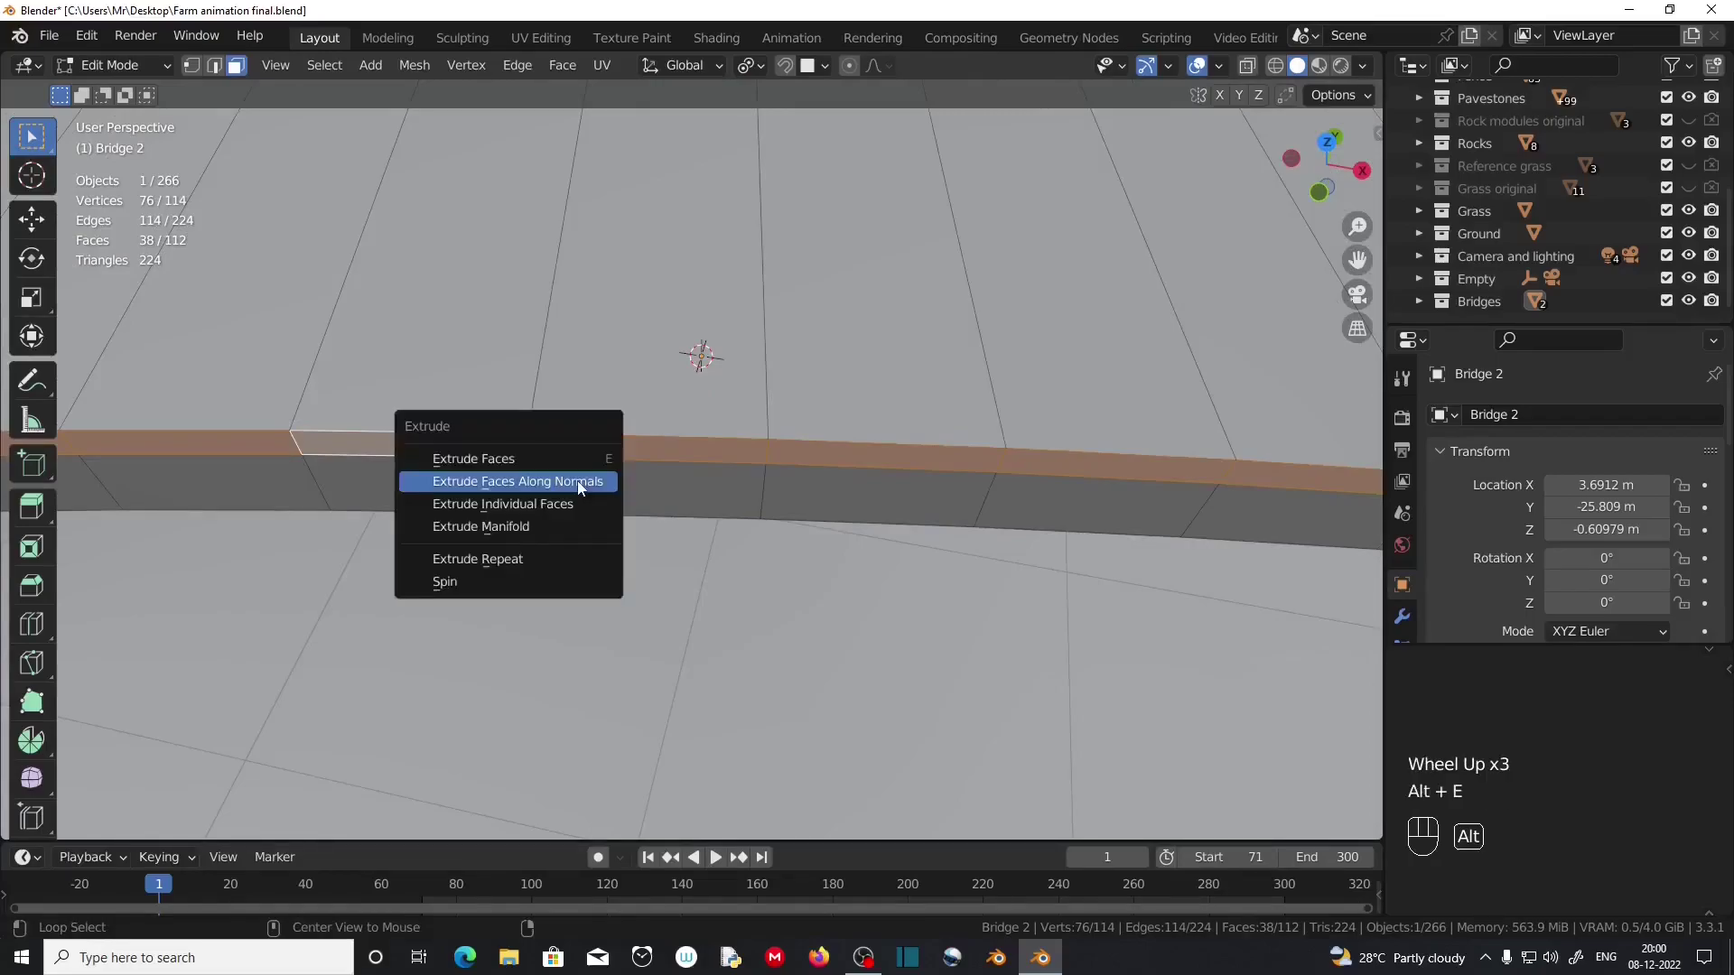
{"action": "left_click", "coordinate": [535, 480]}
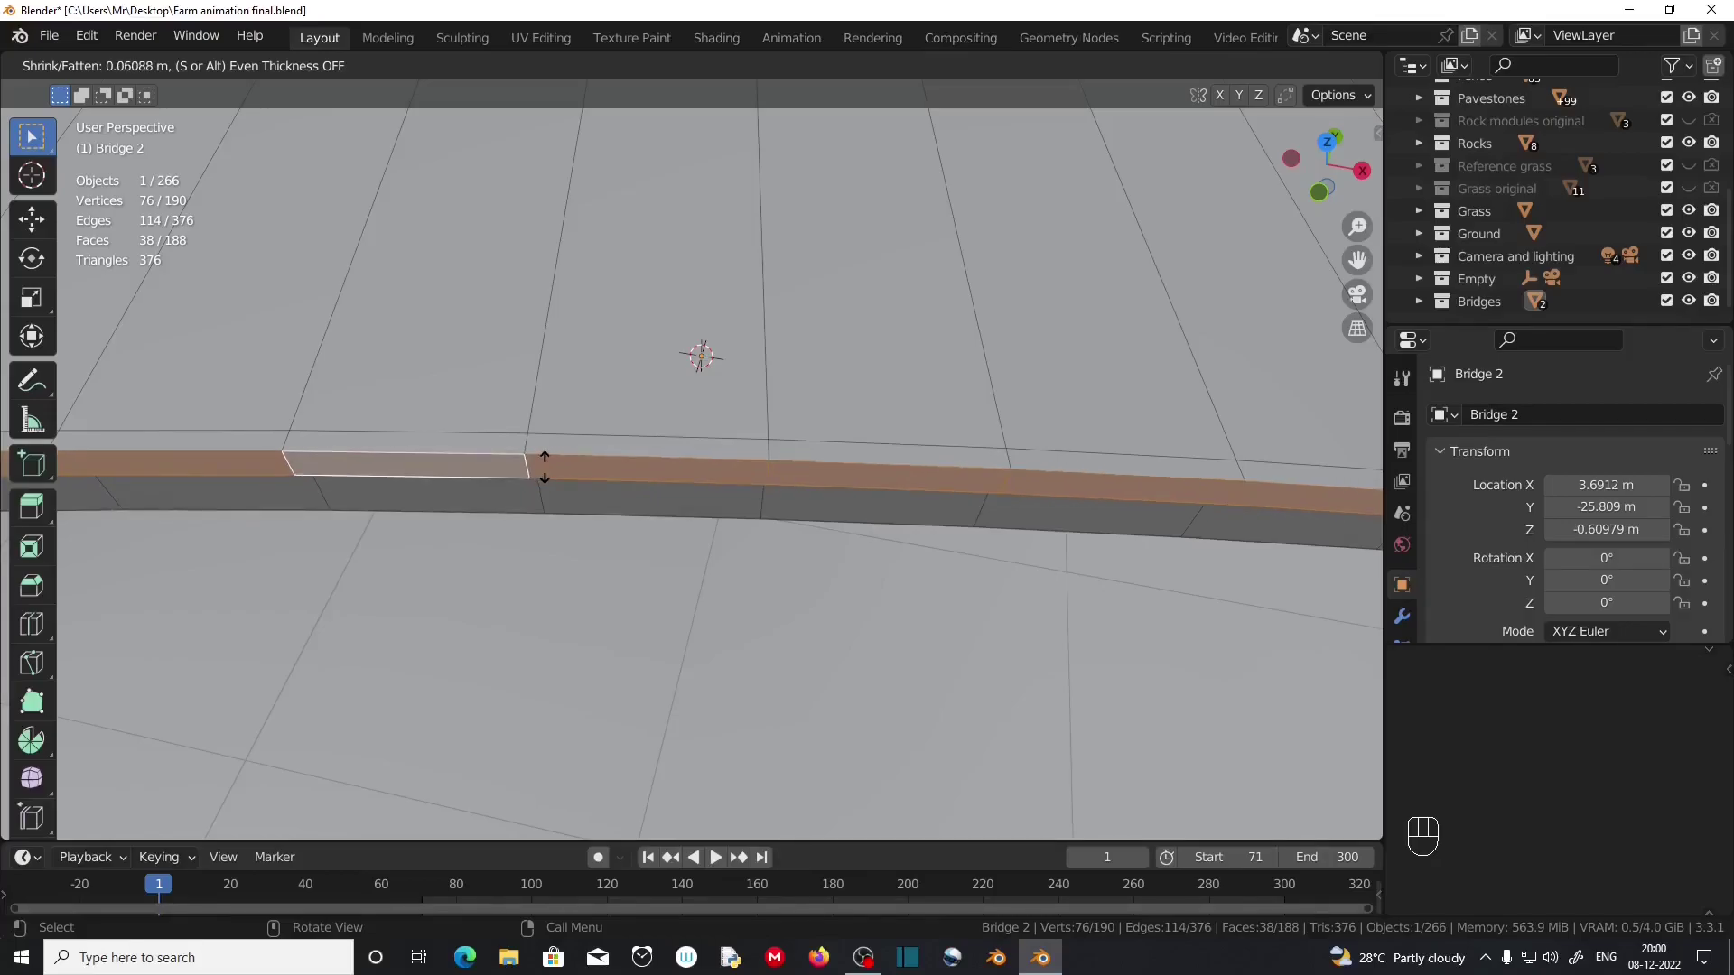
{"action": "left_click", "coordinate": [545, 469]}
Bevel the extruded rim with a width of about 0.0282 m and 2 segments.
{"action": "key", "text": "ctrl+b"}
{"action": "scroll", "coordinate": [564, 537], "scroll_direction": "down", "scroll_amount": 5}
{"action": "scroll", "coordinate": [567, 541], "scroll_direction": "up", "scroll_amount": 1}
{"action": "scroll", "coordinate": [569, 544], "scroll_direction": "down", "scroll_amount": 2}
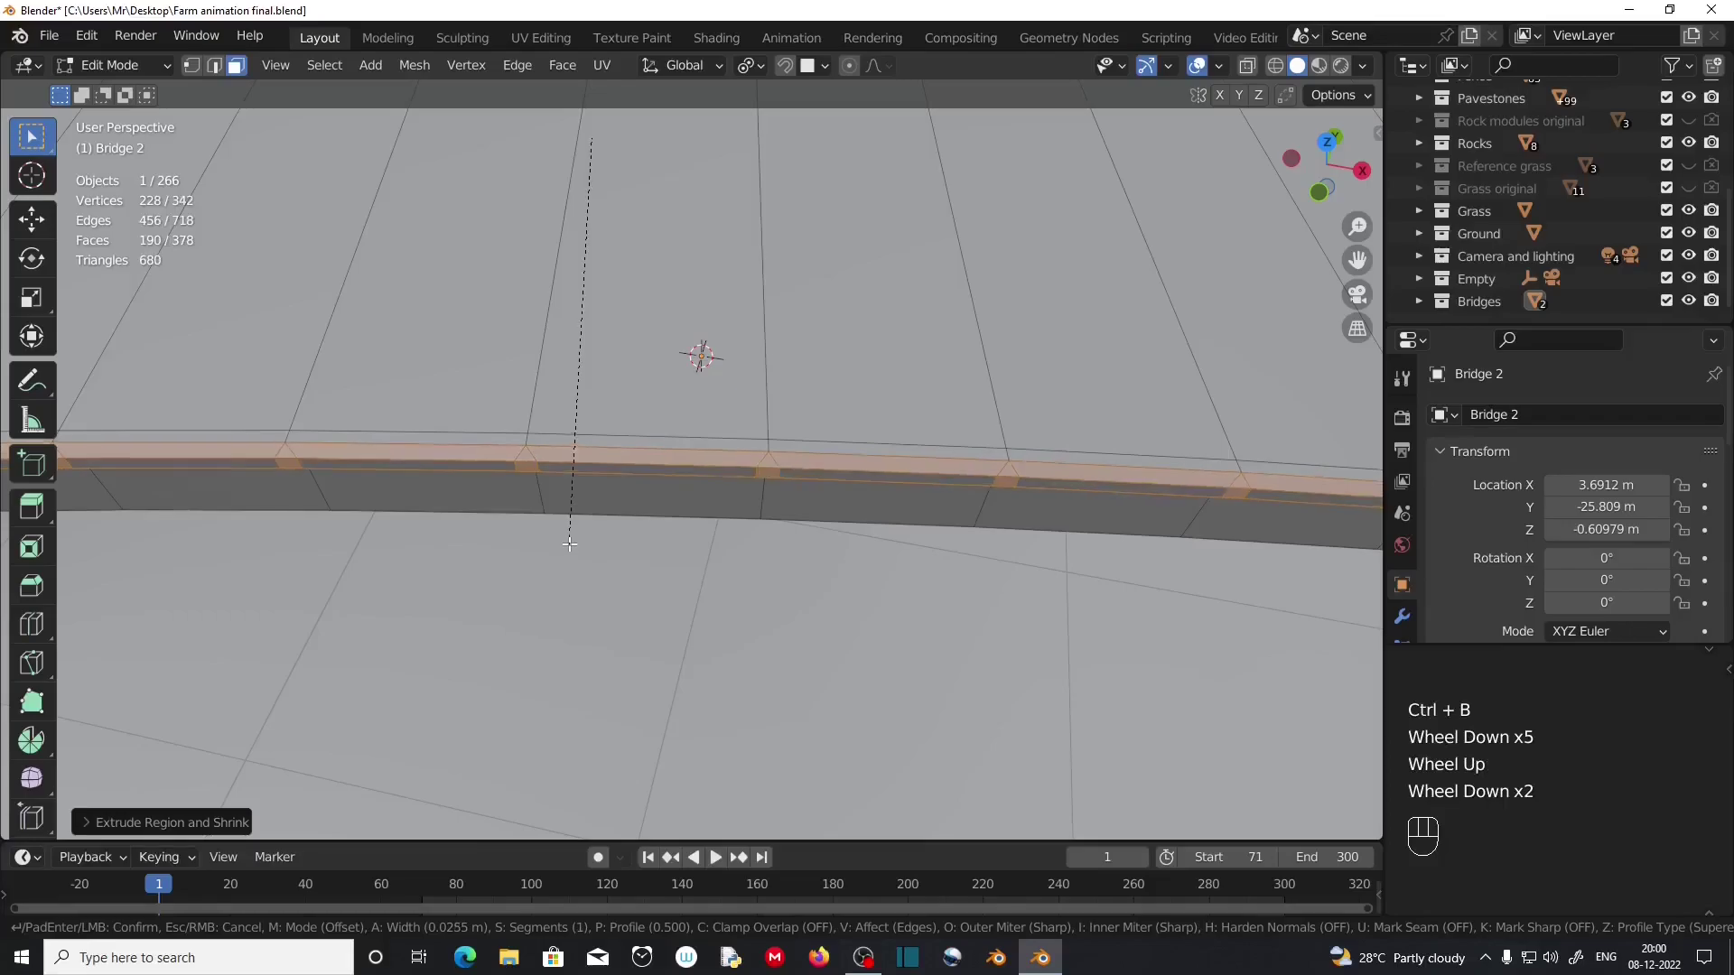
{"action": "scroll", "coordinate": [571, 544], "scroll_direction": "up", "scroll_amount": 1}
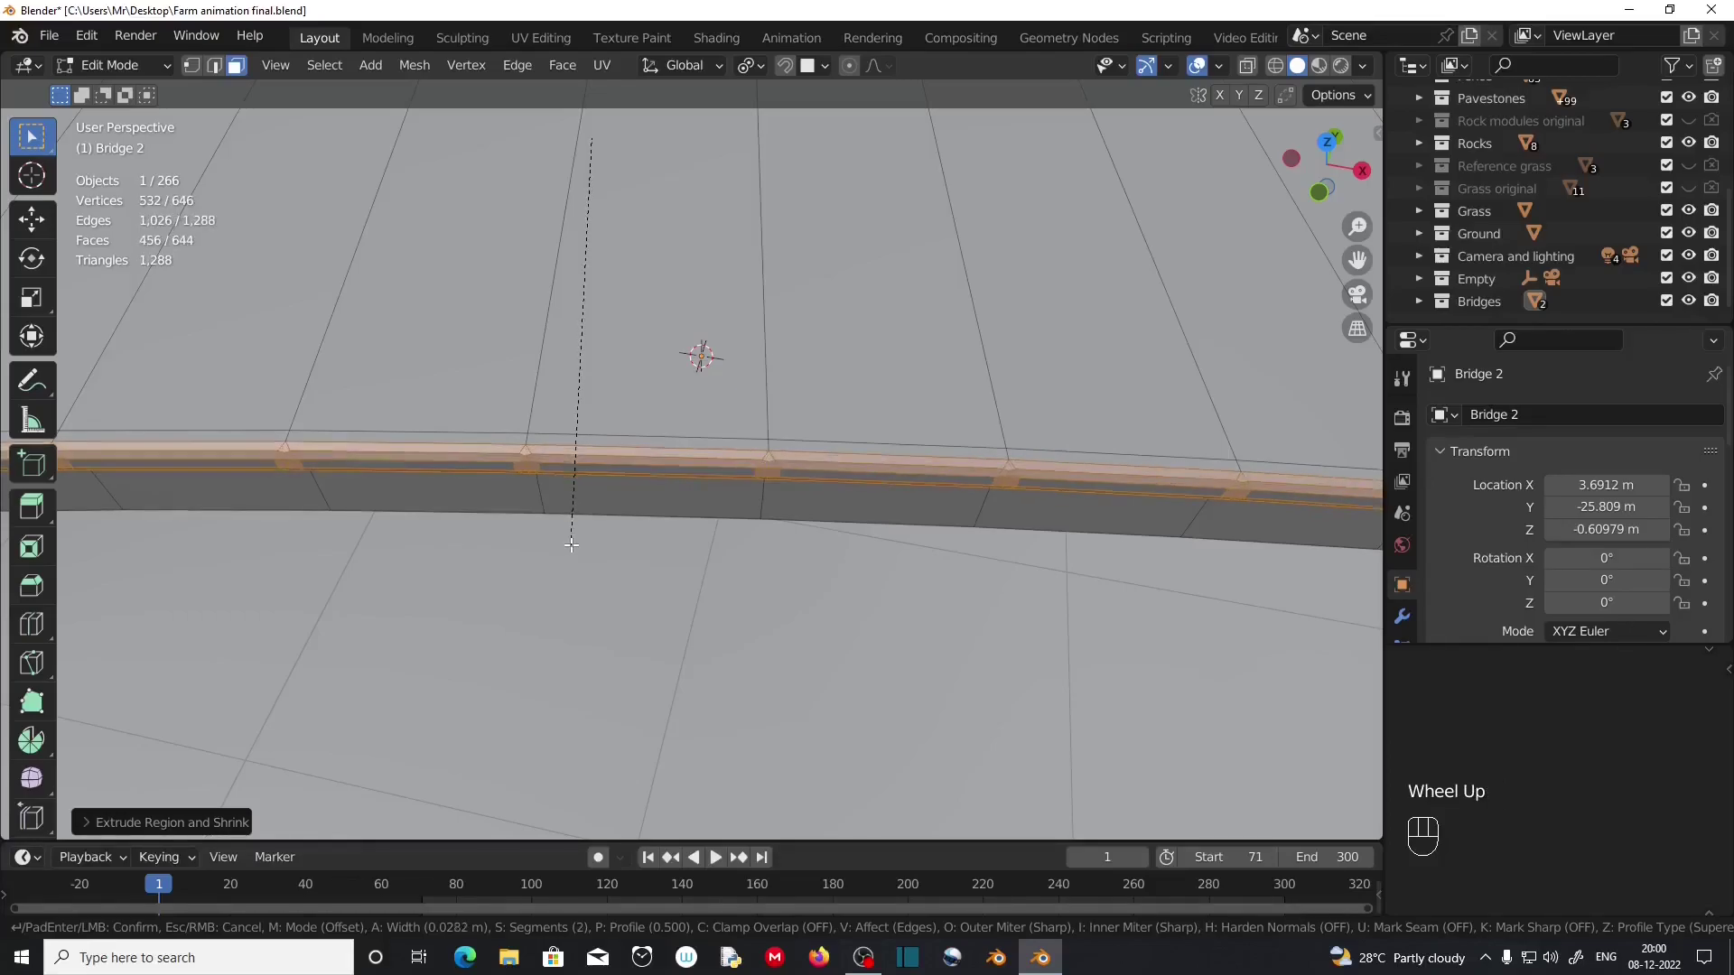
{"action": "left_click", "coordinate": [571, 543]}
{"action": "scroll", "coordinate": [571, 544], "scroll_direction": "up", "scroll_amount": 2}
{"action": "scroll", "coordinate": [570, 544], "scroll_direction": "down", "scroll_amount": 1}
{"action": "middle_click_drag", "start_coordinate": [571, 545], "coordinate": [570, 518]}
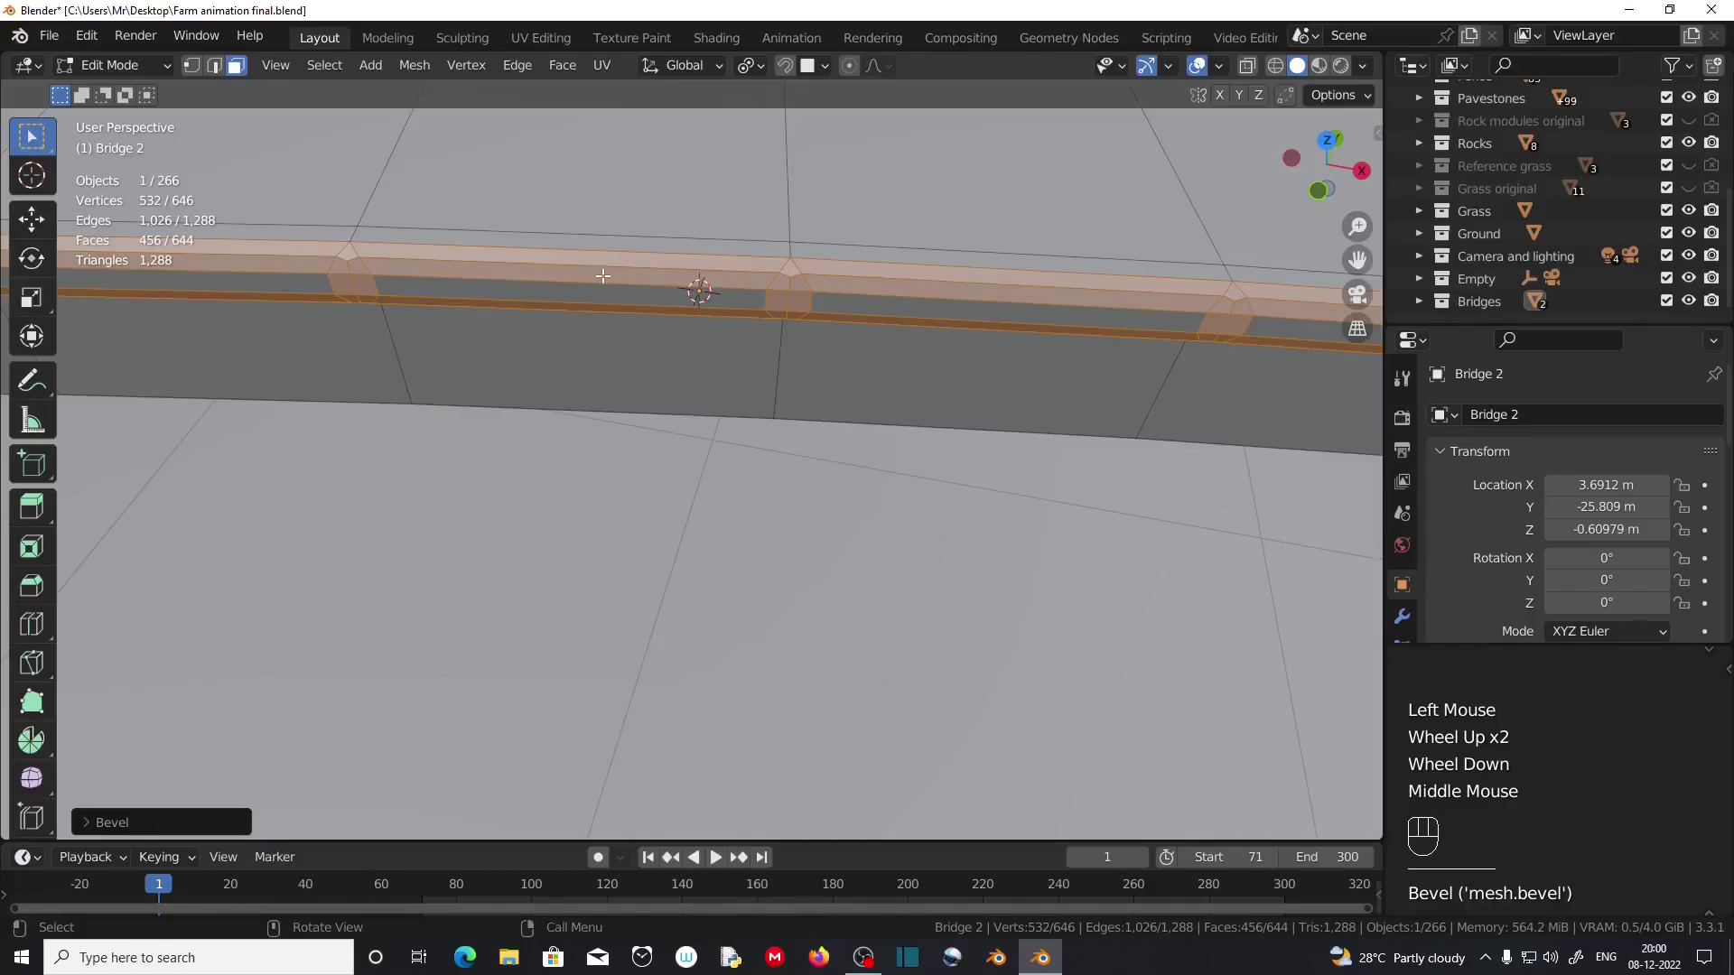
Review the bevel settings and examine the rounded rim around the whole bridge deck.
{"action": "left_click", "coordinate": [100, 821]}
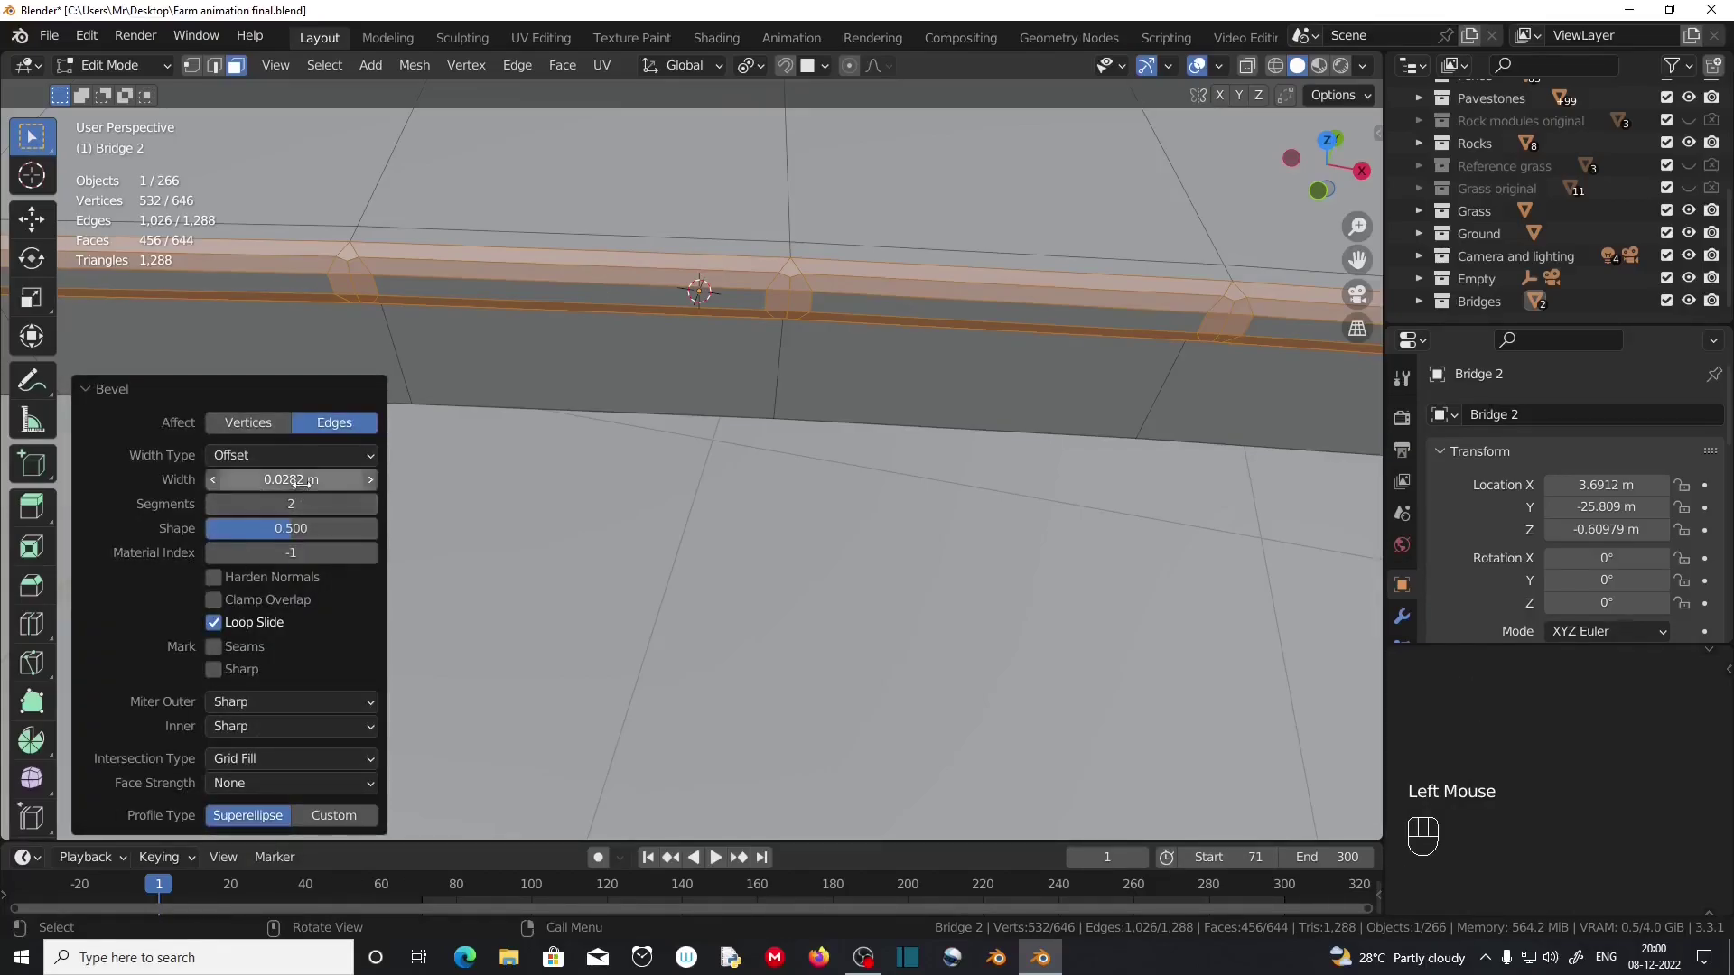
{"action": "left_click", "coordinate": [98, 390]}
{"action": "scroll", "coordinate": [727, 435], "scroll_direction": "down", "scroll_amount": 3}
{"action": "middle_click_drag", "start_coordinate": [727, 435], "coordinate": [615, 423]}
{"action": "scroll", "coordinate": [616, 424], "scroll_direction": "down", "scroll_amount": 2}
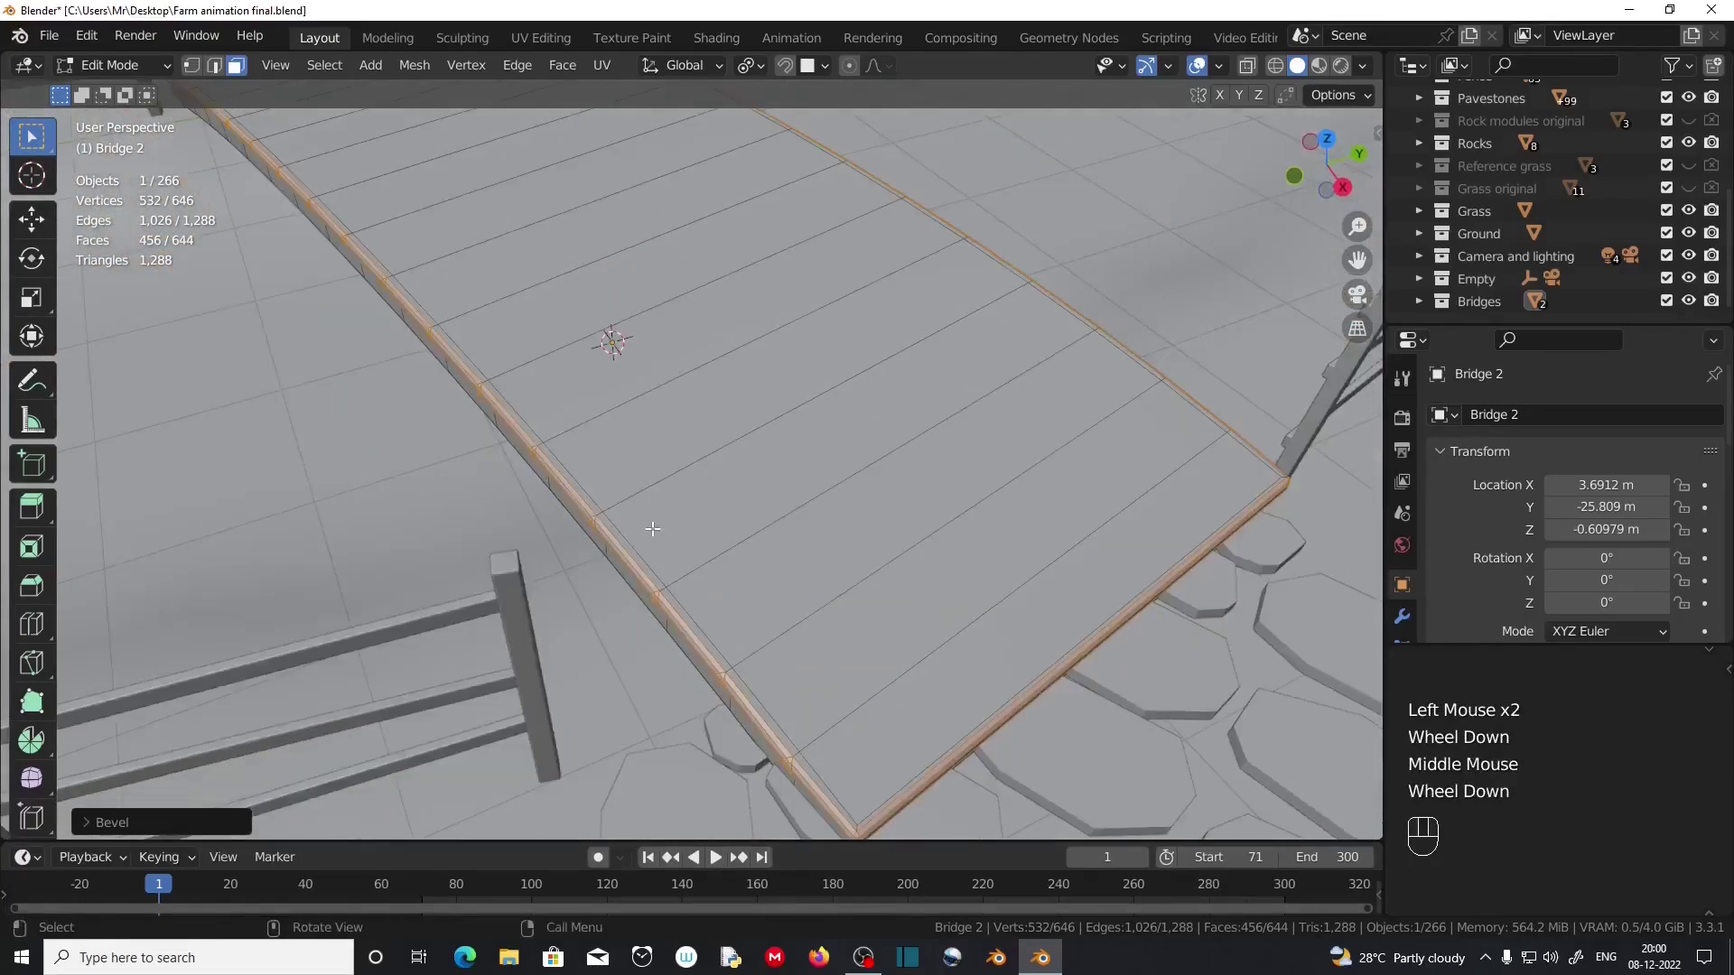
{"action": "middle_click_drag", "start_coordinate": [653, 528], "coordinate": [656, 490]}
{"action": "scroll", "coordinate": [656, 491], "scroll_direction": "up", "scroll_amount": 1}
{"action": "middle_click_drag", "start_coordinate": [533, 569], "coordinate": [594, 603]}
{"action": "scroll", "coordinate": [594, 603], "scroll_direction": "down", "scroll_amount": 2}
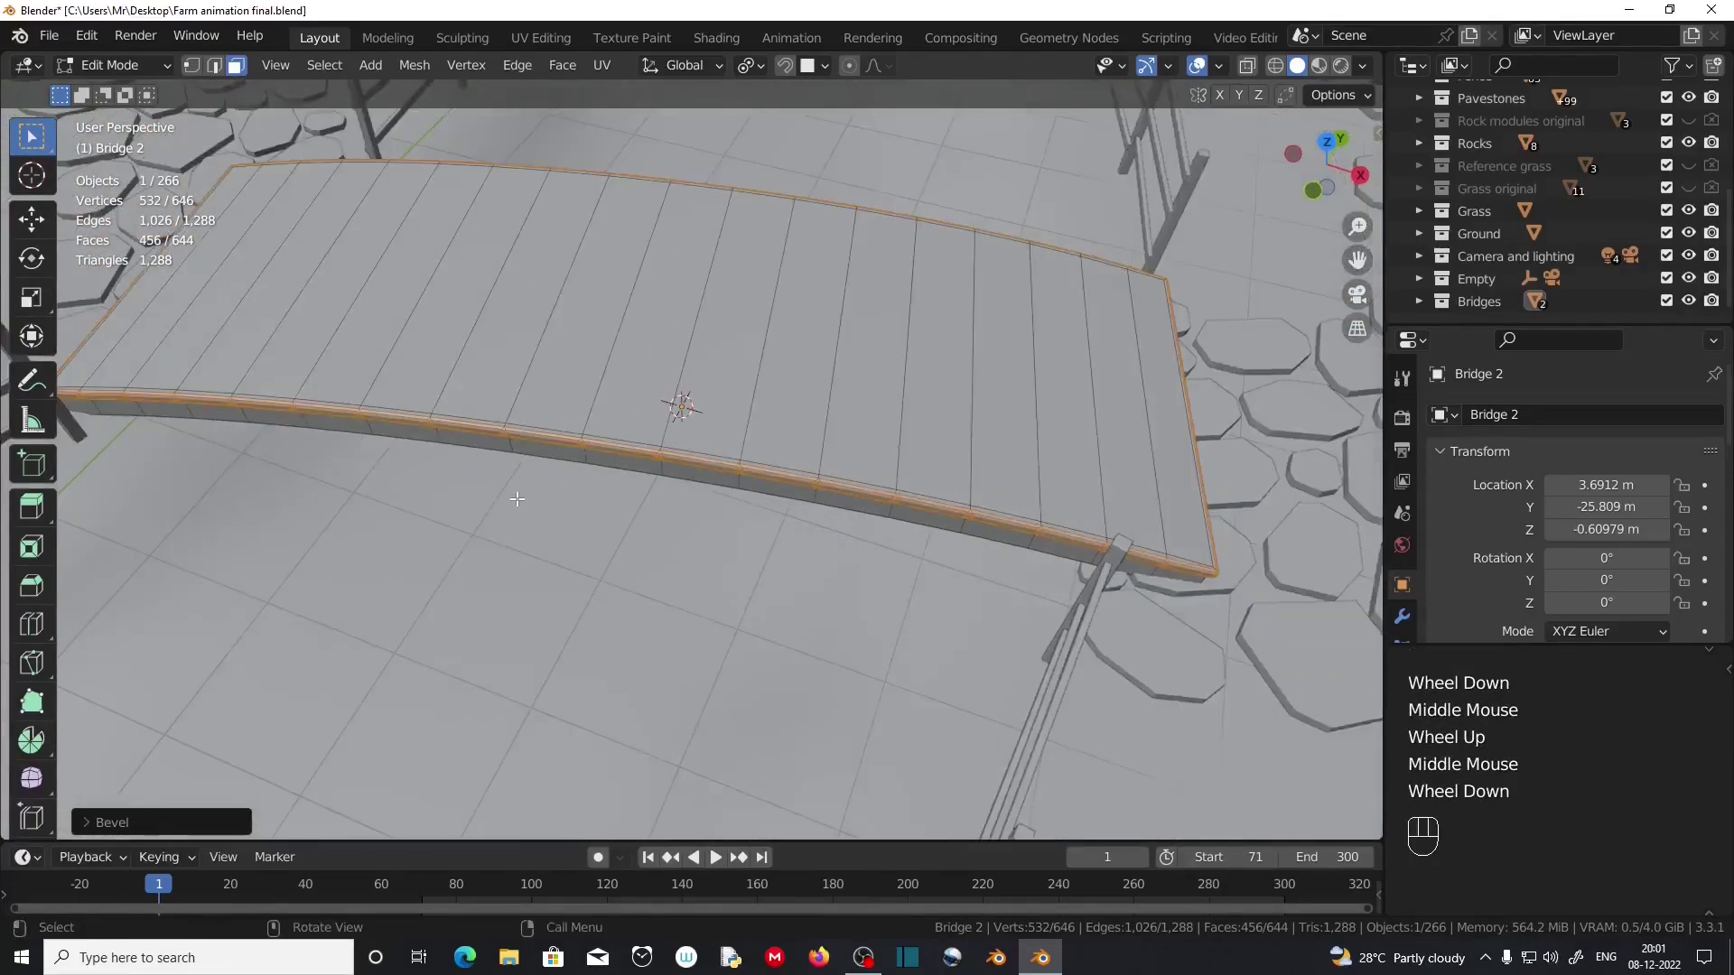
{"action": "middle_click_drag", "start_coordinate": [623, 487], "coordinate": [615, 546], "text": "shift"}
{"action": "middle_click_drag", "start_coordinate": [239, 375], "coordinate": [303, 406]}
{"action": "left_click", "coordinate": [237, 67]}
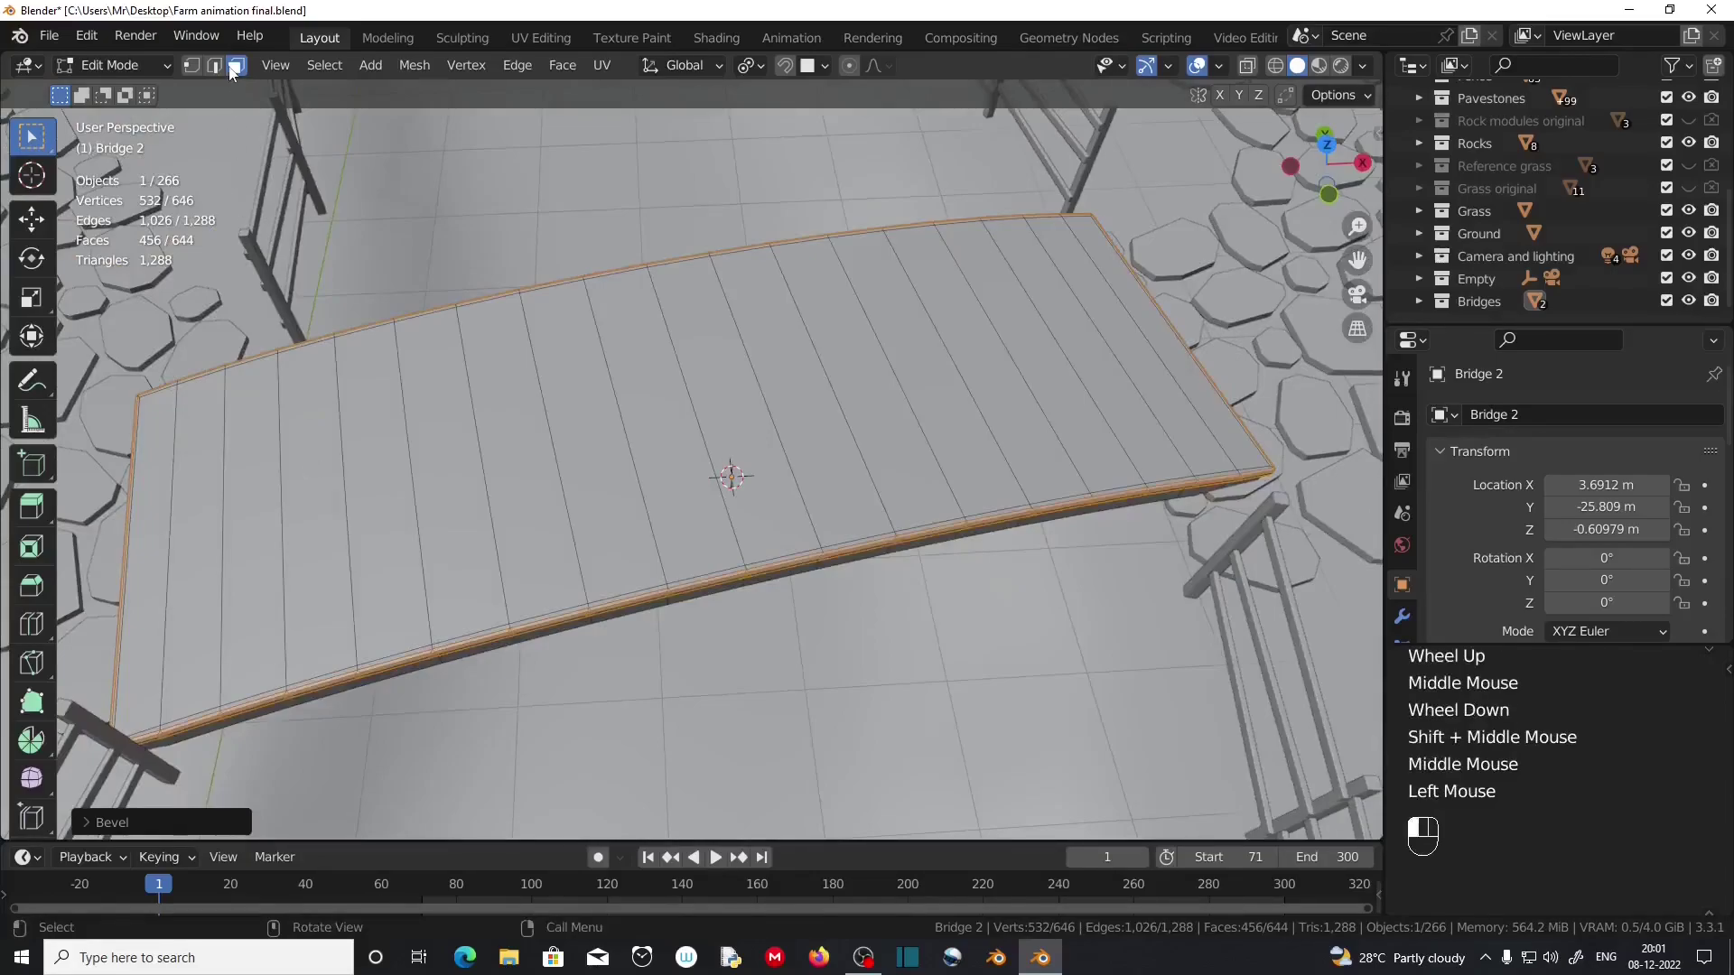
Select the whole row of upper deck faces on Bridge 2 and inset them individually by about 0.038 m.
{"action": "left_click", "coordinate": [155, 613]}
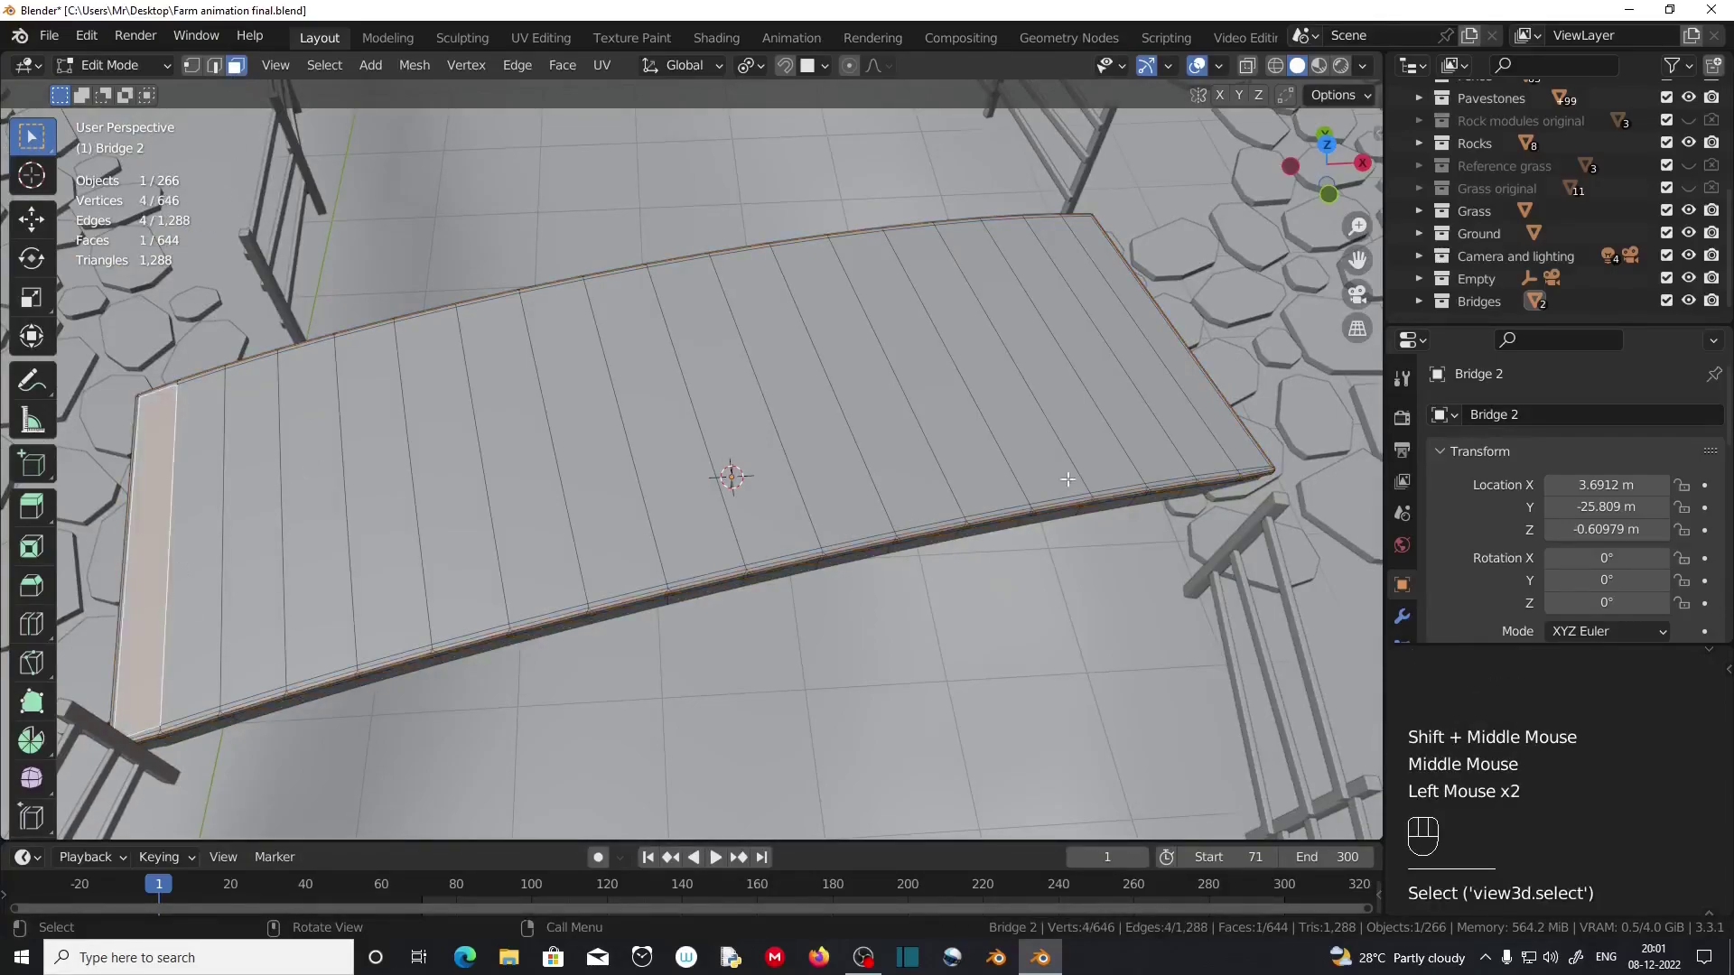
{"action": "left_click", "coordinate": [1208, 411], "text": "ctrl"}
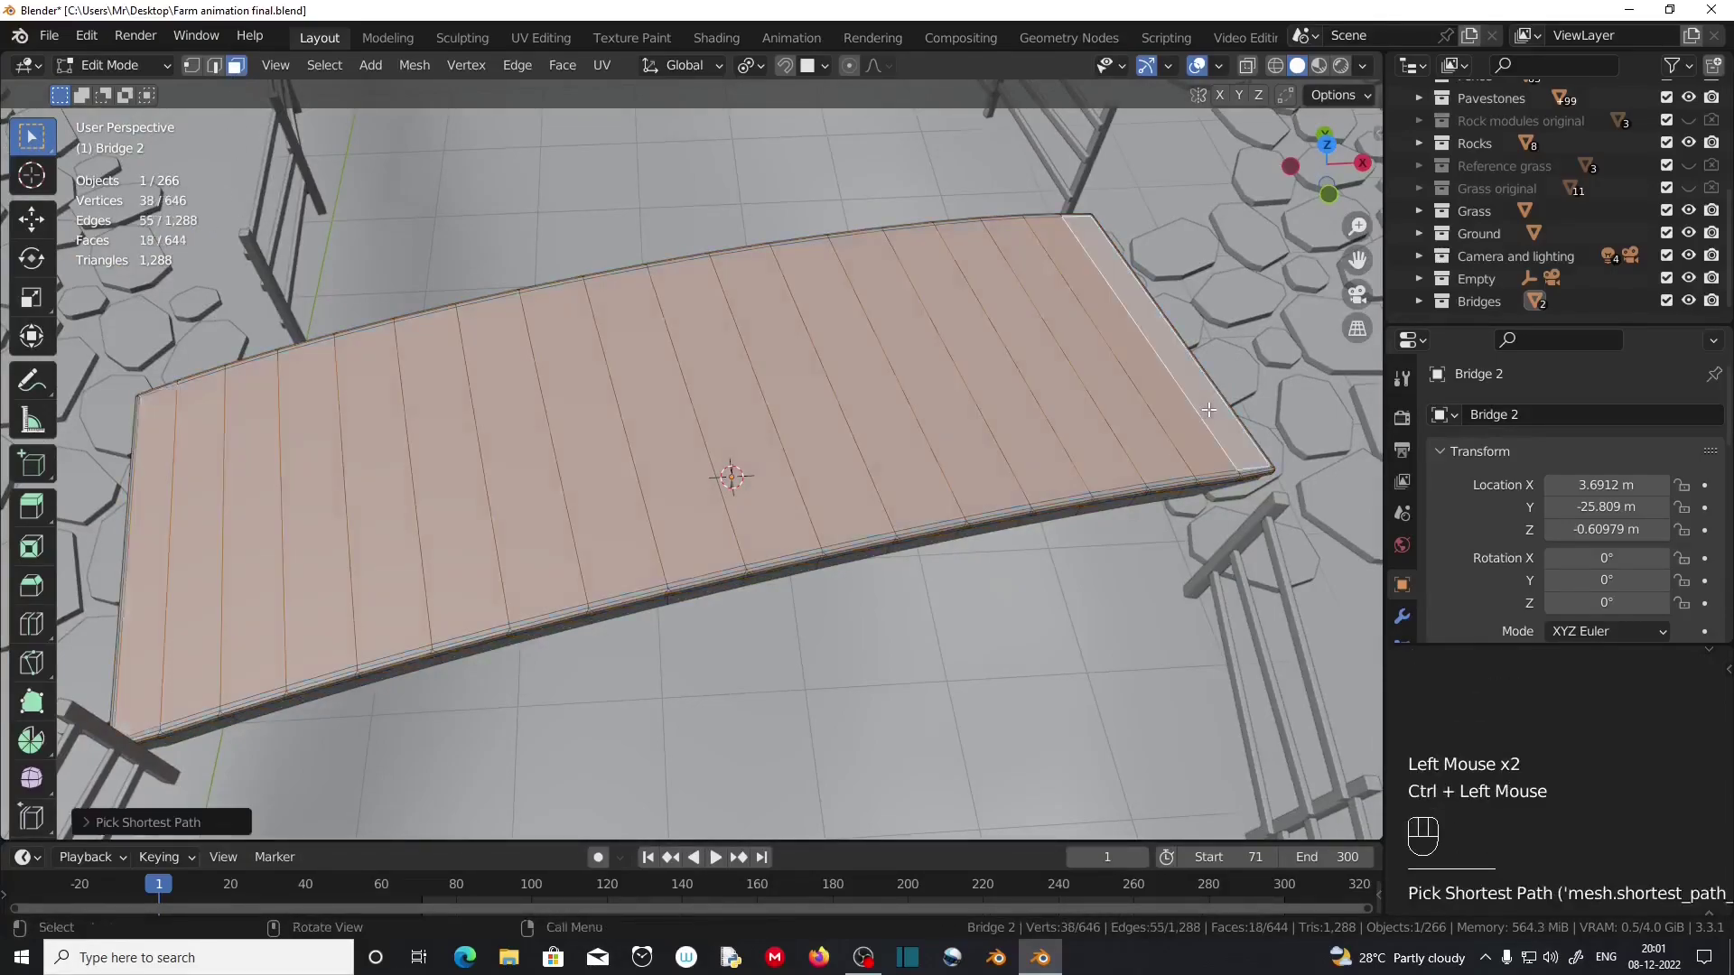
{"action": "scroll", "coordinate": [849, 496], "scroll_direction": "down", "scroll_amount": 2}
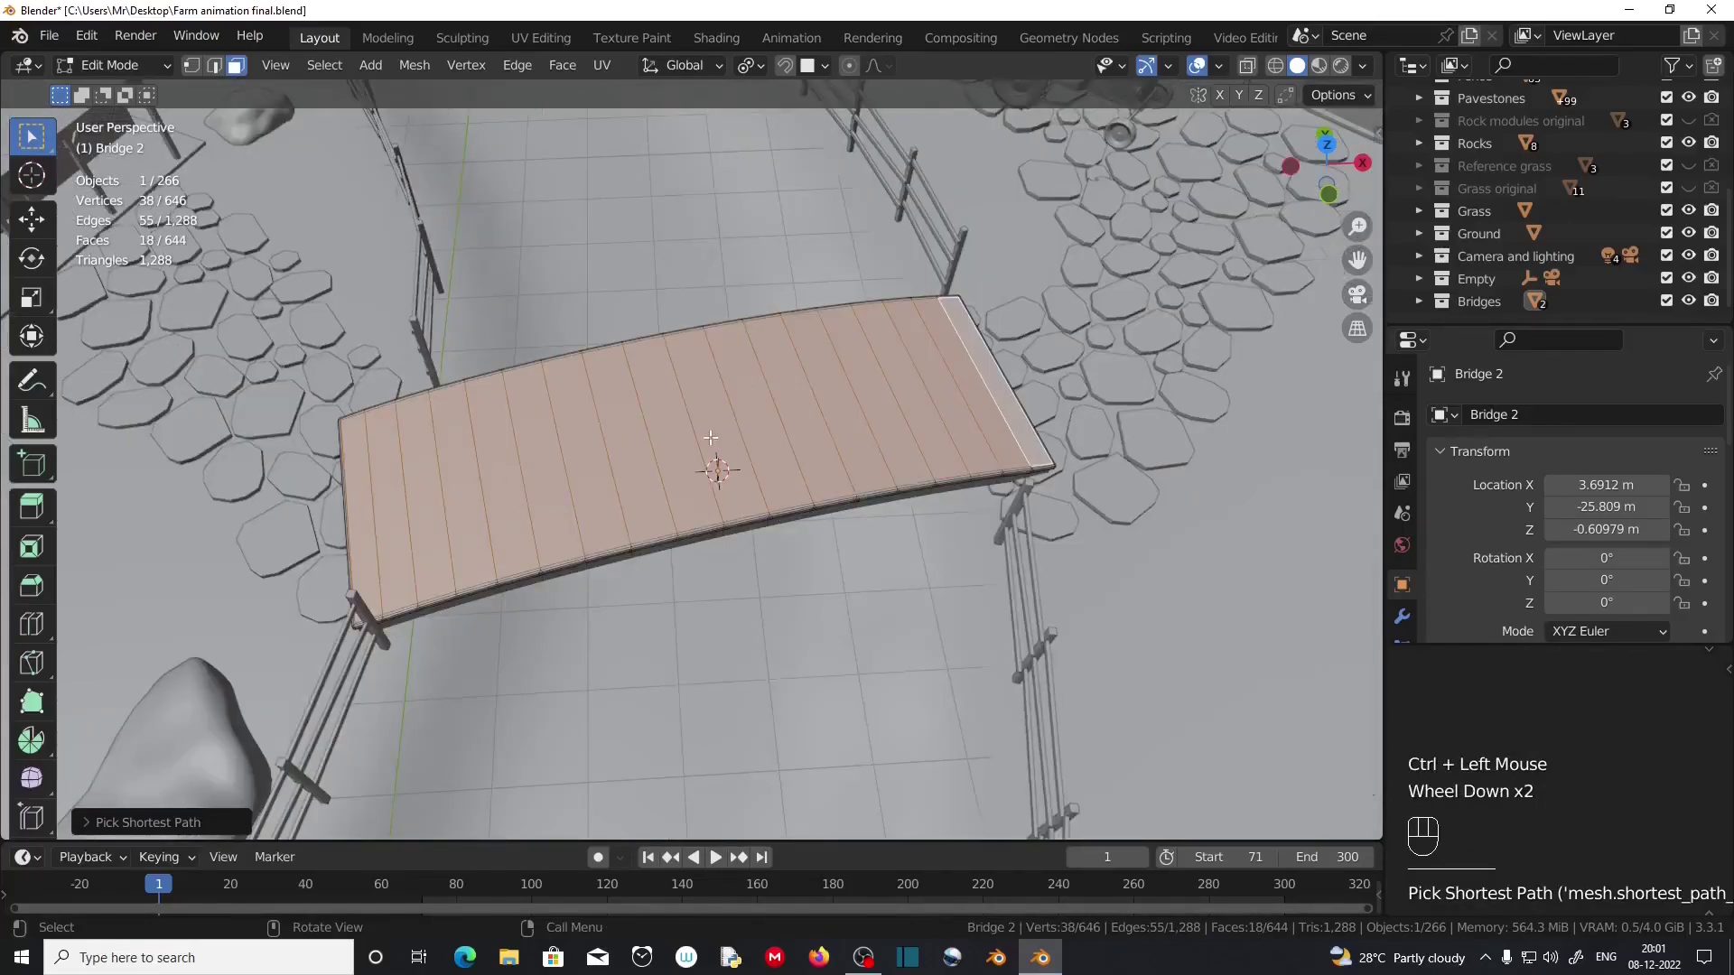
{"action": "scroll", "coordinate": [689, 488], "scroll_direction": "up", "scroll_amount": 2}
{"action": "scroll", "coordinate": [606, 502], "scroll_direction": "up", "scroll_amount": 1}
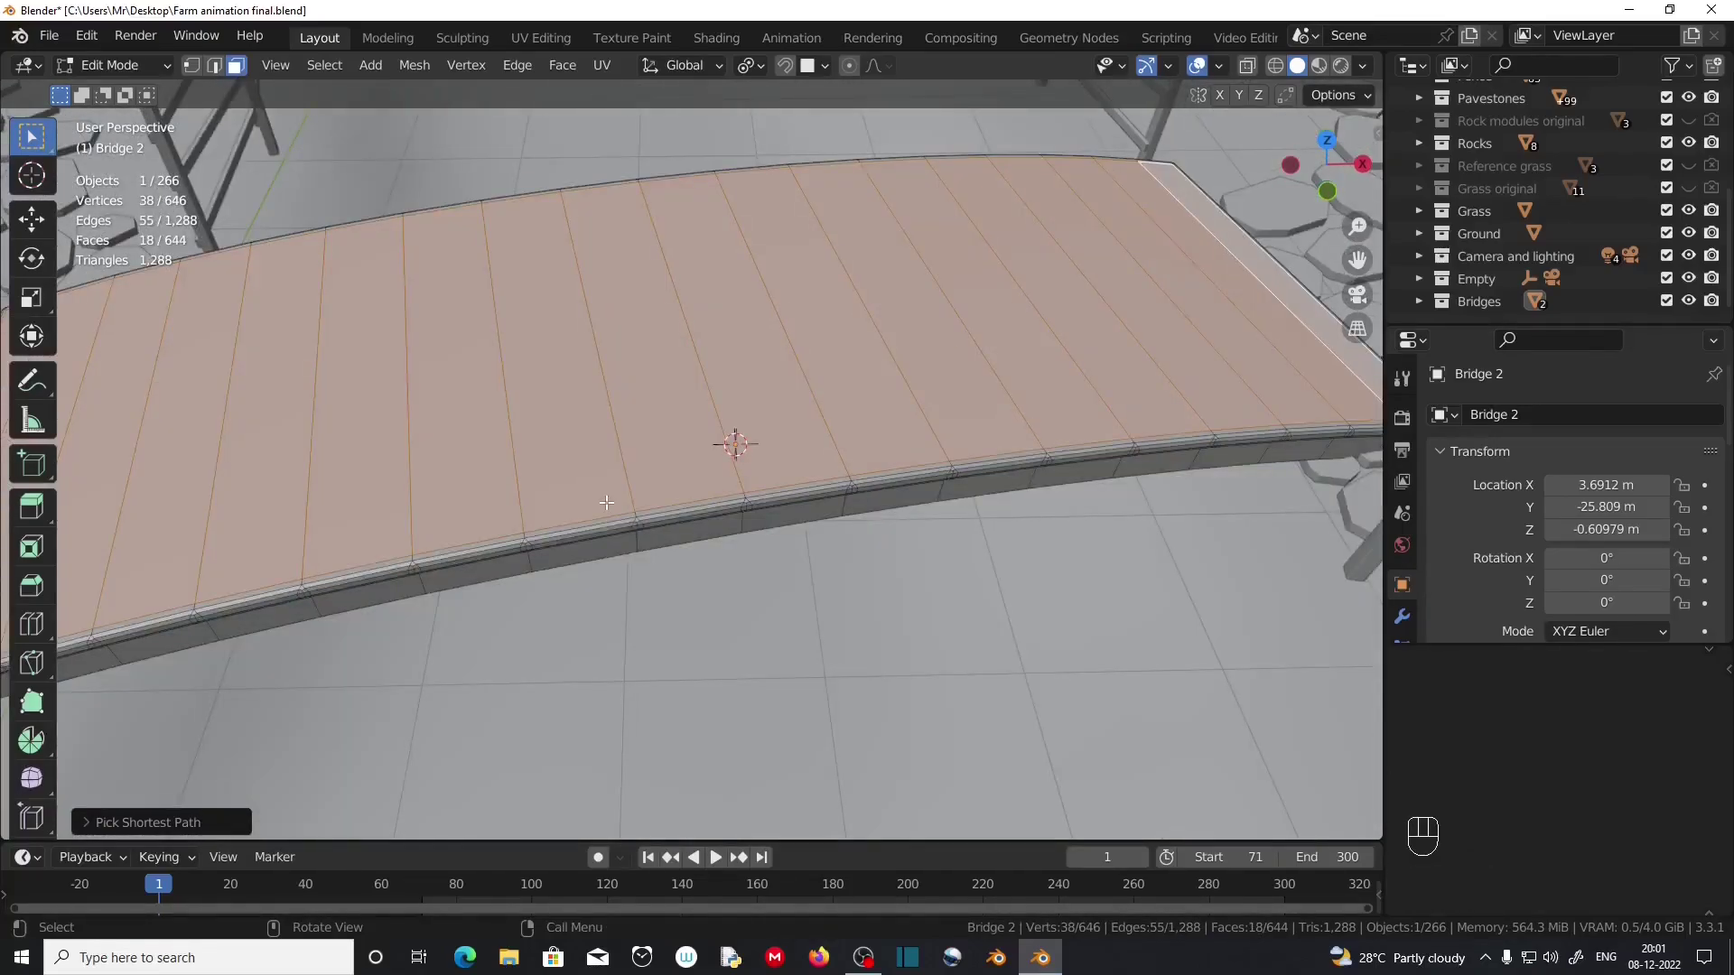
{"action": "key", "text": "i"}
{"action": "key", "text": "i"}
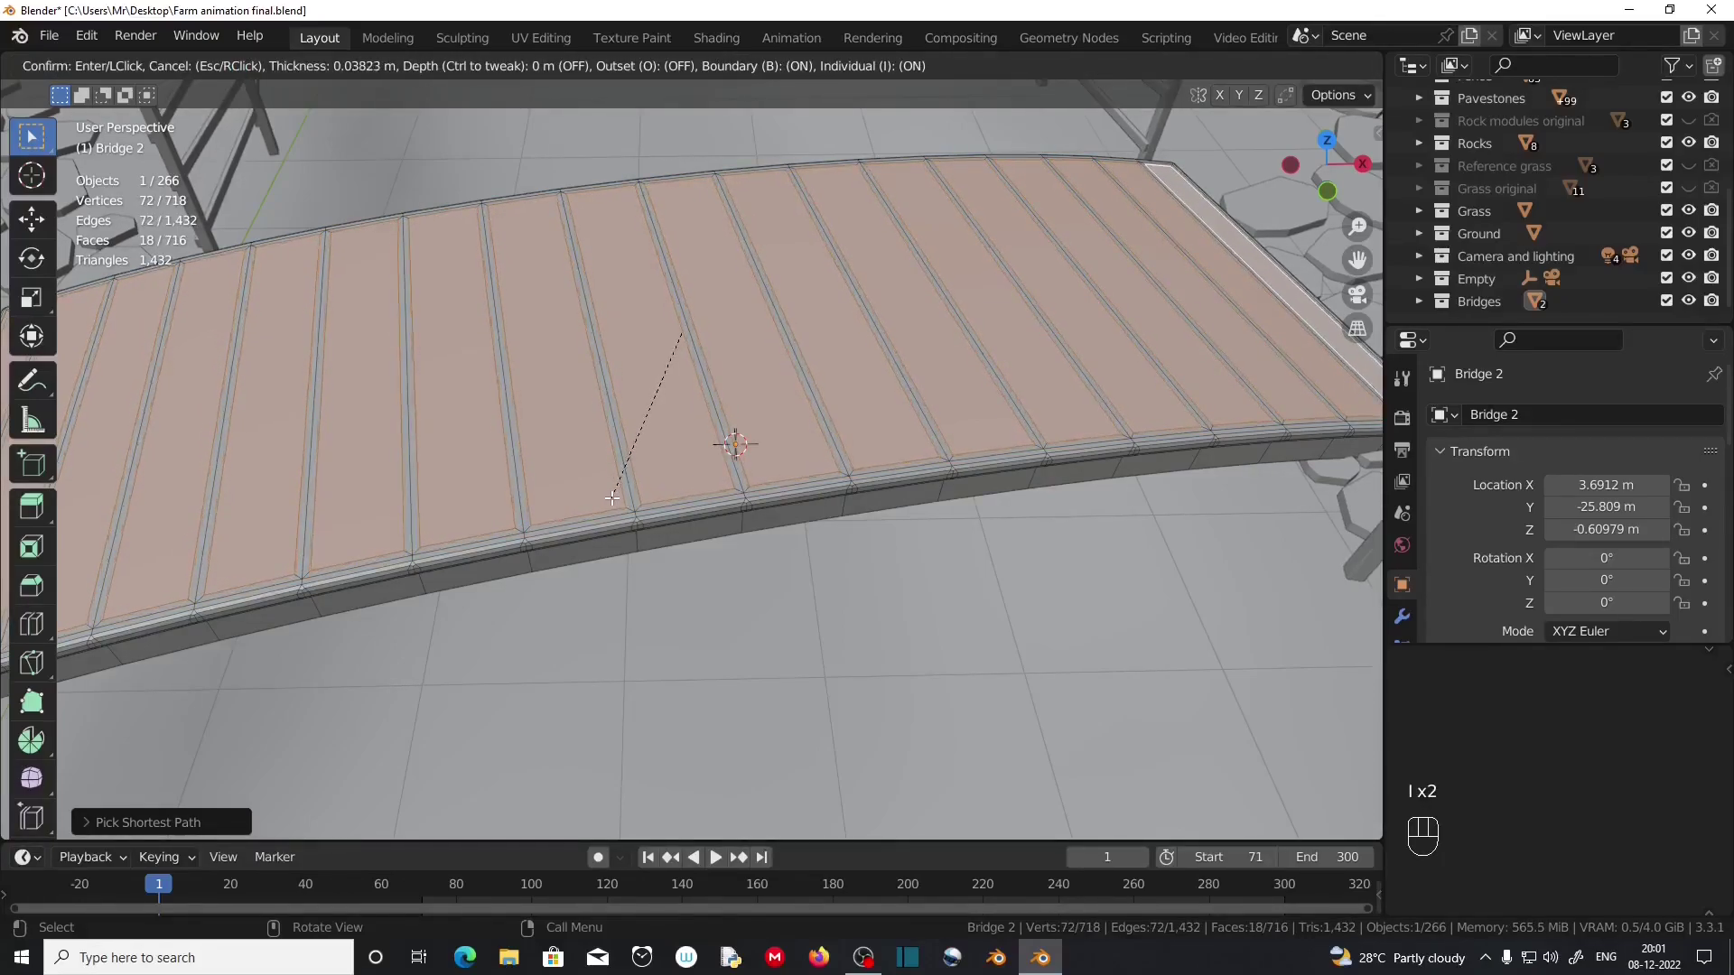
{"action": "left_click", "coordinate": [612, 500]}
Raise the inset plank faces along their own normals, using individual origins as pivot and the Normal orientation.
{"action": "scroll", "coordinate": [612, 499], "scroll_direction": "up", "scroll_amount": 2}
{"action": "key", "text": "g"}
{"action": "key", "text": "z"}
{"action": "right_click", "coordinate": [653, 614]}
{"action": "left_click", "coordinate": [751, 67]}
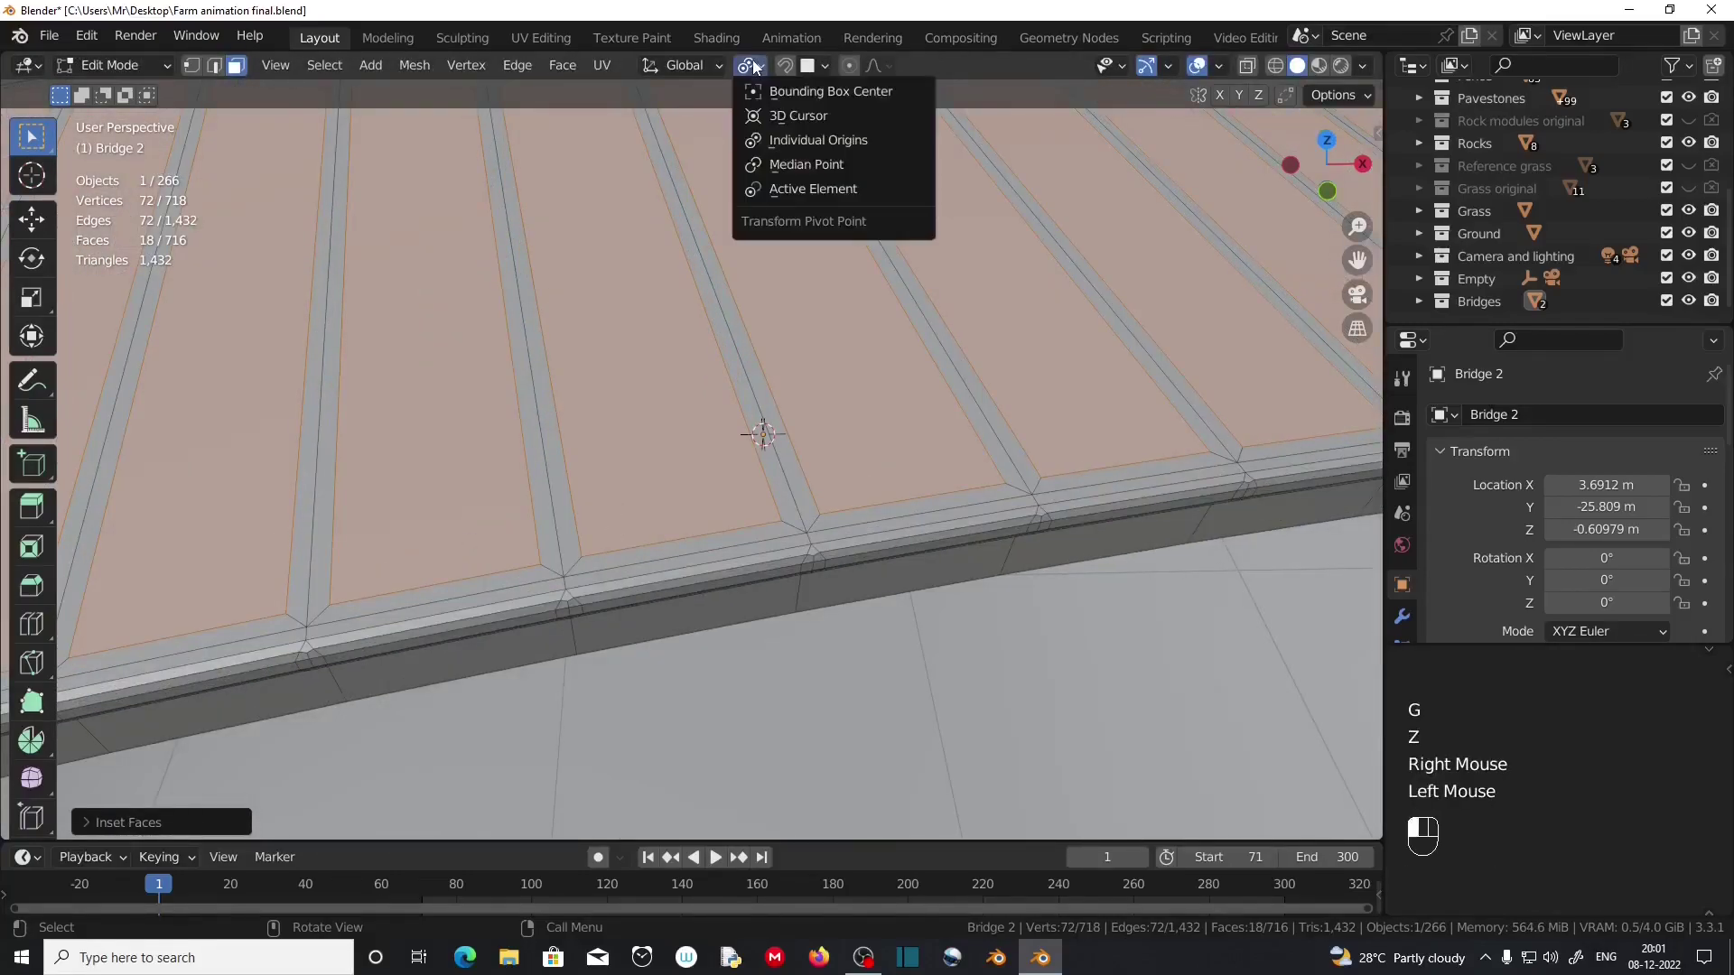
{"action": "left_click", "coordinate": [773, 140]}
{"action": "scroll", "coordinate": [786, 572], "scroll_direction": "down", "scroll_amount": 2}
{"action": "left_click", "coordinate": [677, 65]}
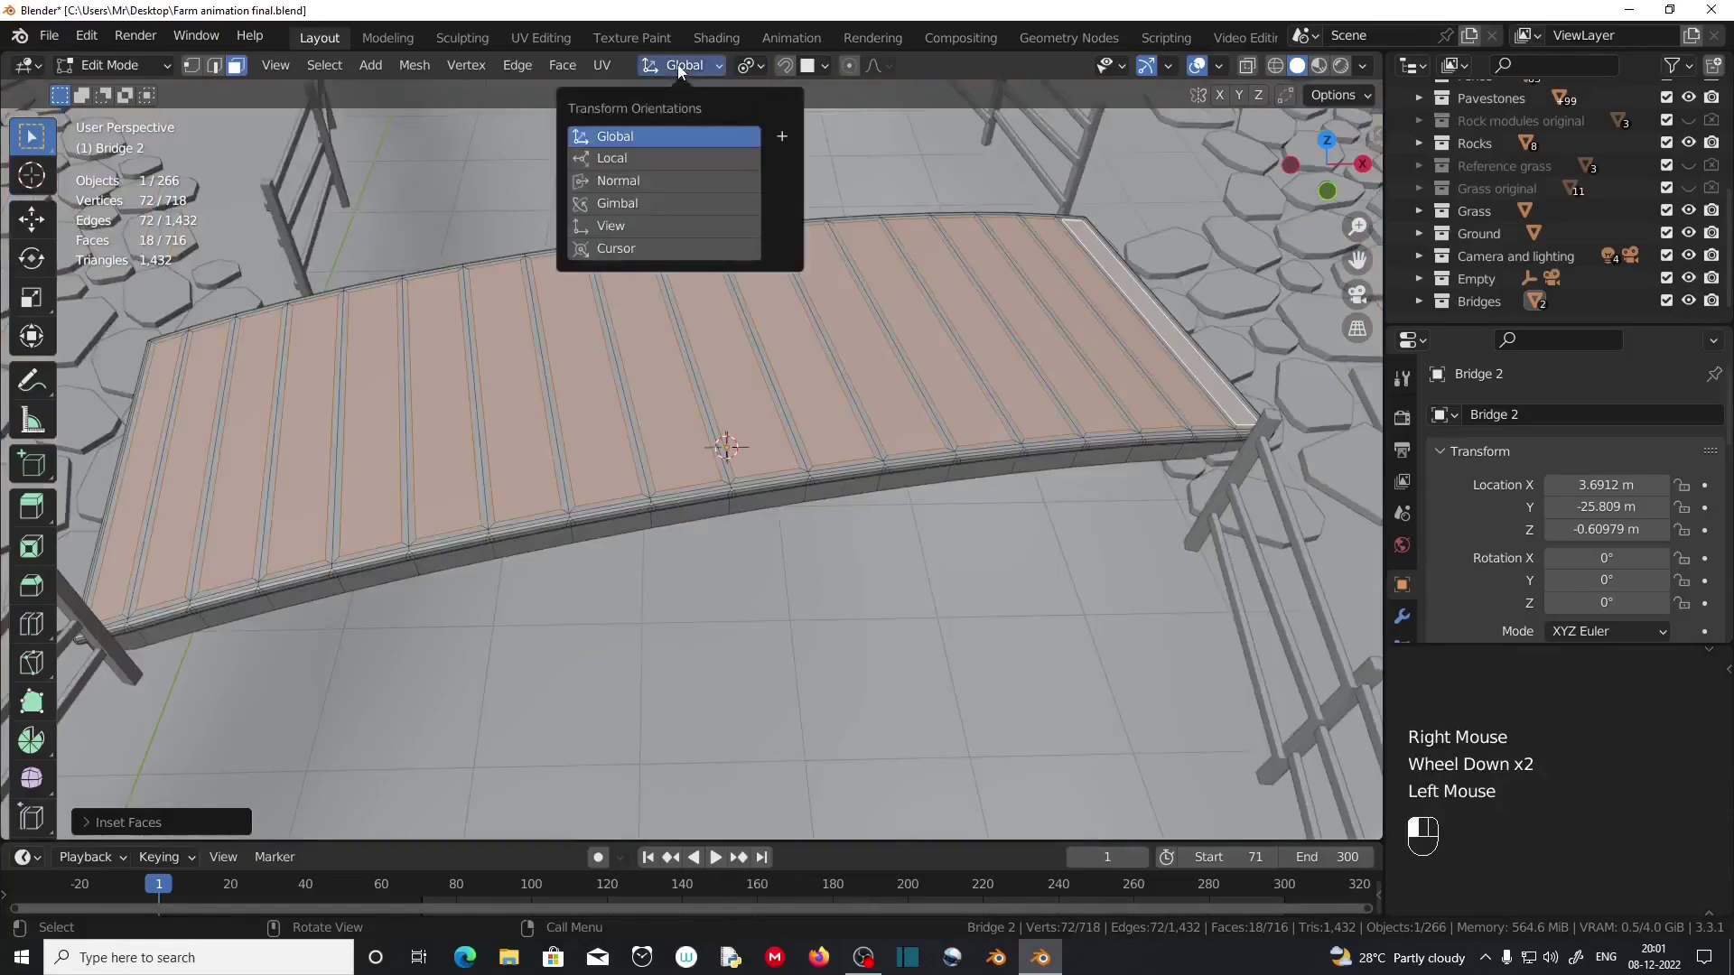
{"action": "left_click", "coordinate": [654, 179]}
{"action": "key", "text": "g"}
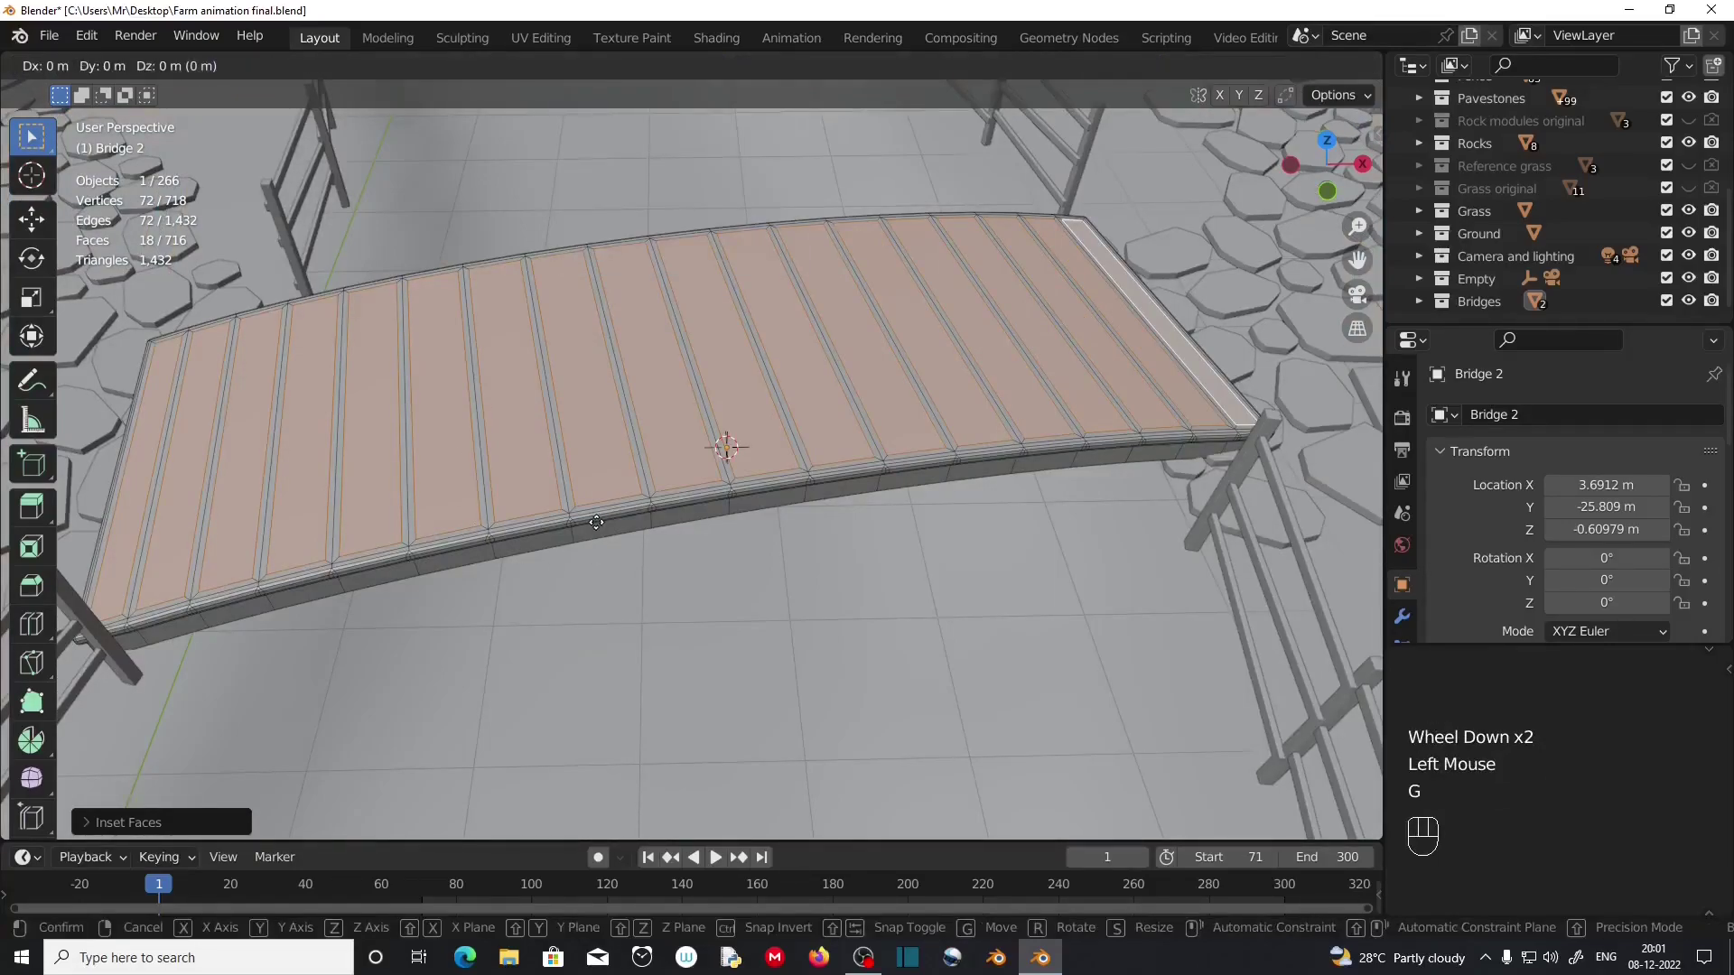
{"action": "key", "text": "z"}
{"action": "left_click", "coordinate": [596, 518]}
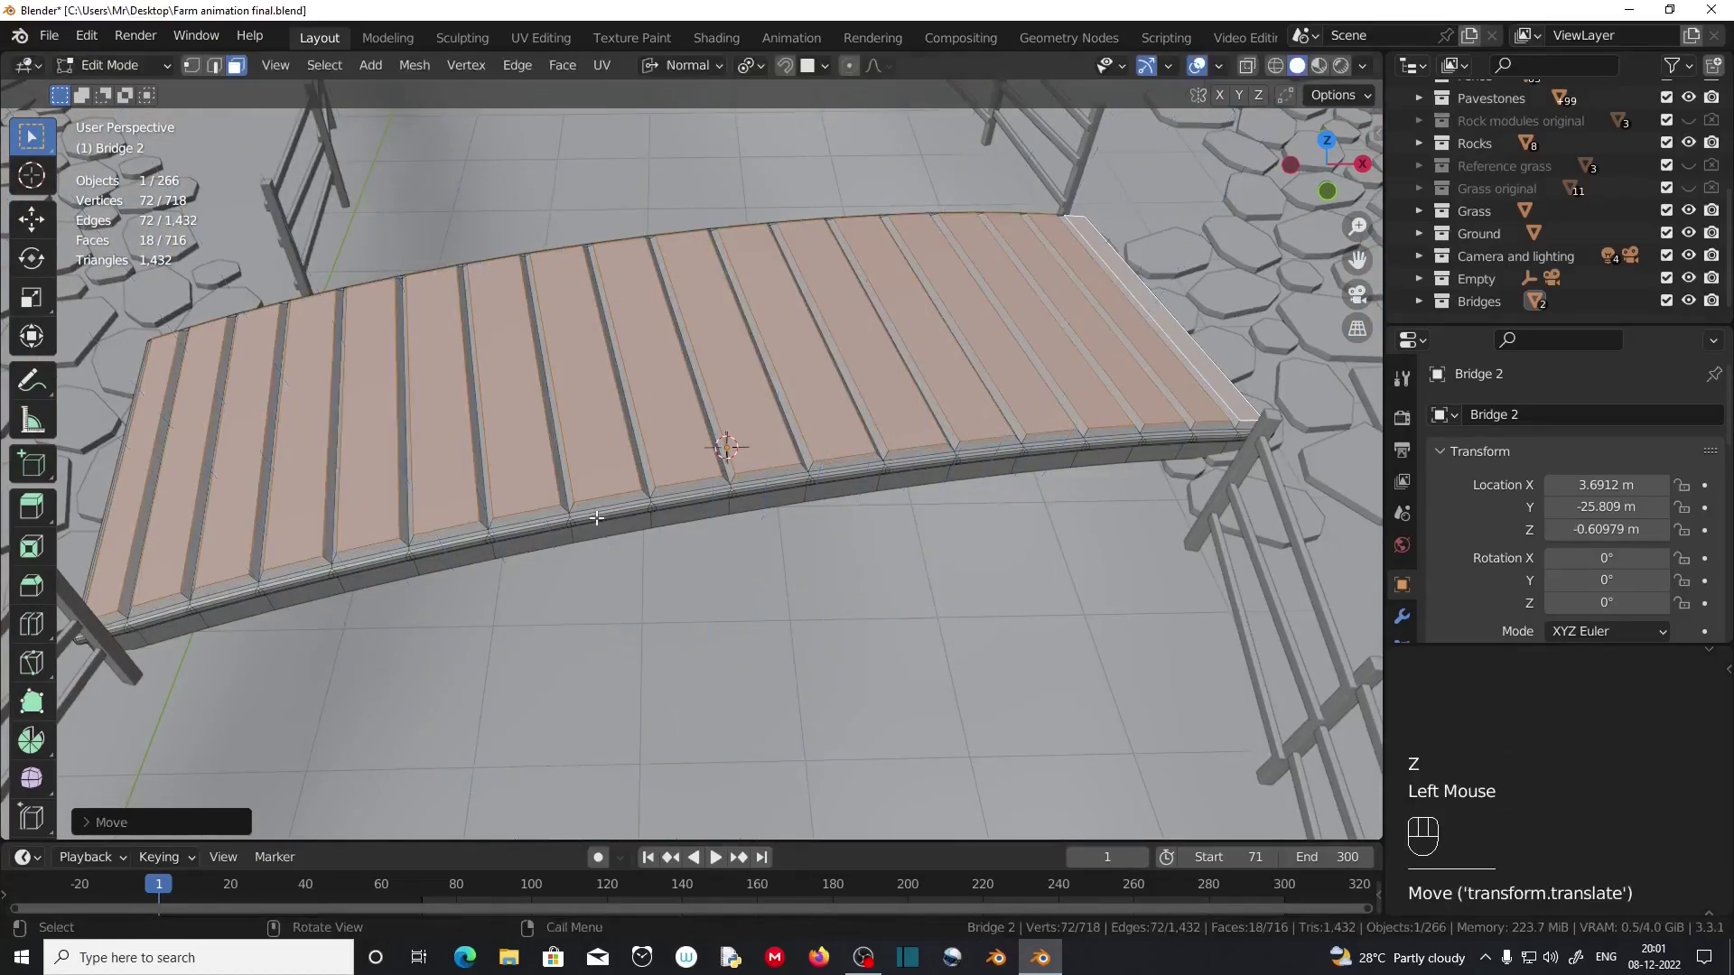
Scale the raised plank faces by about 1.009 around their individual origins and restore the Global orientation.
{"action": "scroll", "coordinate": [596, 518], "scroll_direction": "up", "scroll_amount": 3}
{"action": "key", "text": "s"}
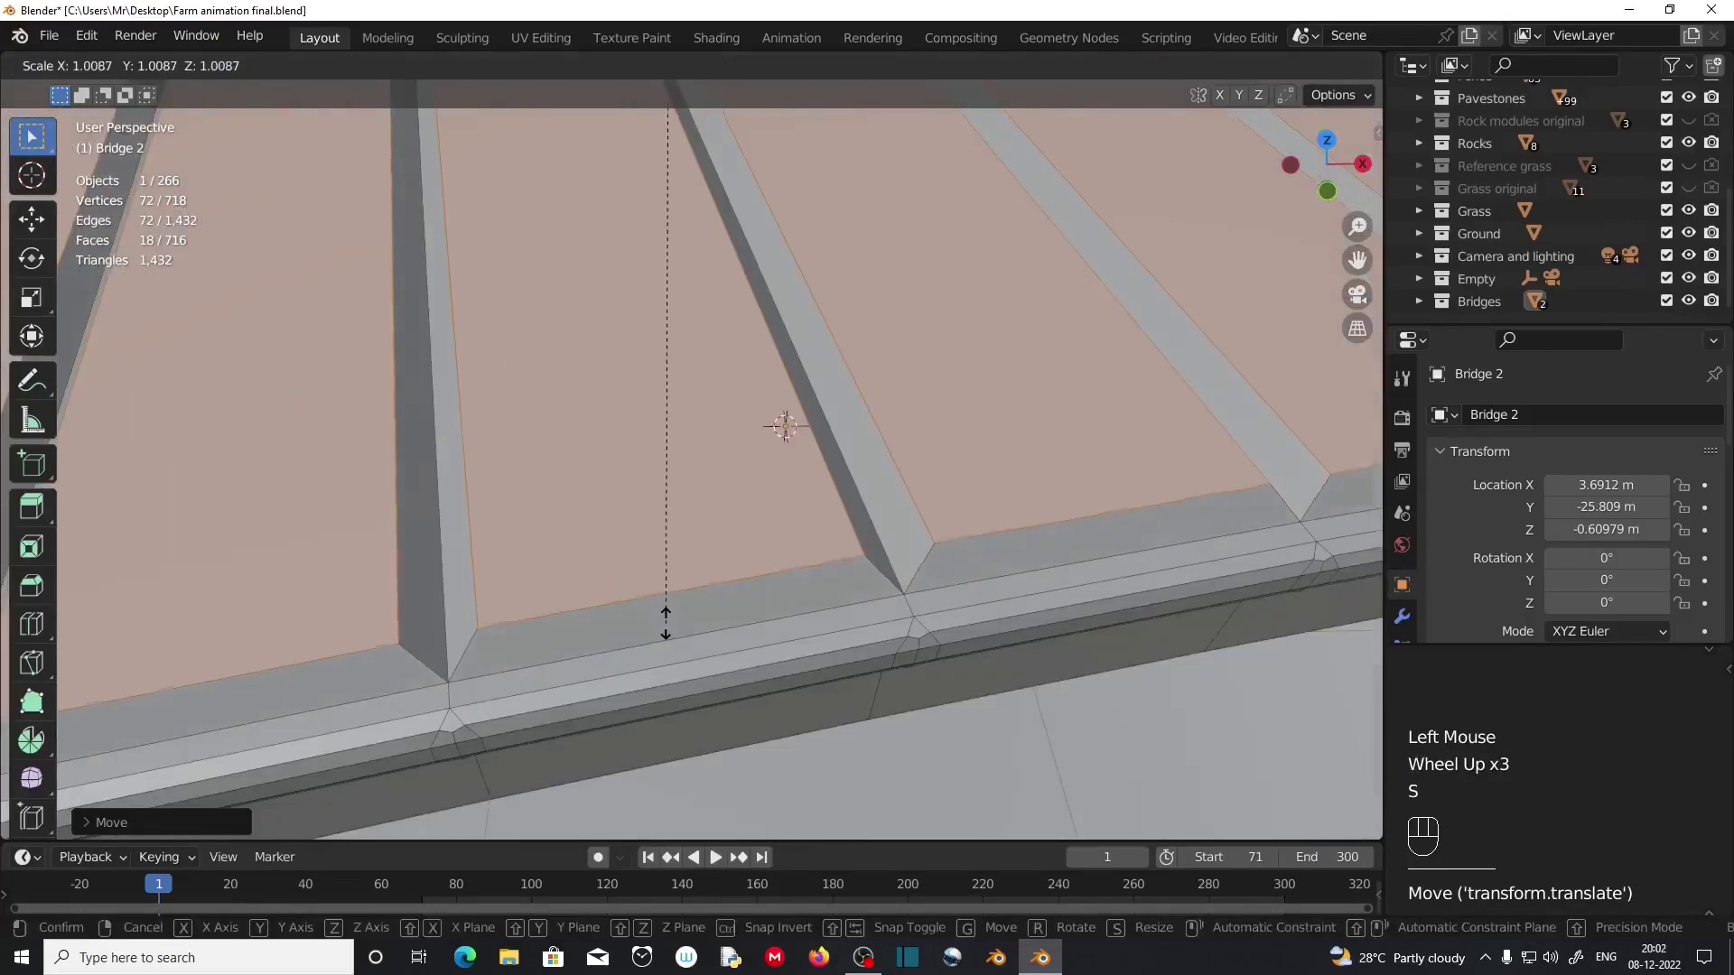
{"action": "left_click", "coordinate": [666, 623]}
{"action": "scroll", "coordinate": [667, 623], "scroll_direction": "down", "scroll_amount": 2}
{"action": "middle_click_drag", "start_coordinate": [666, 624], "coordinate": [596, 197]}
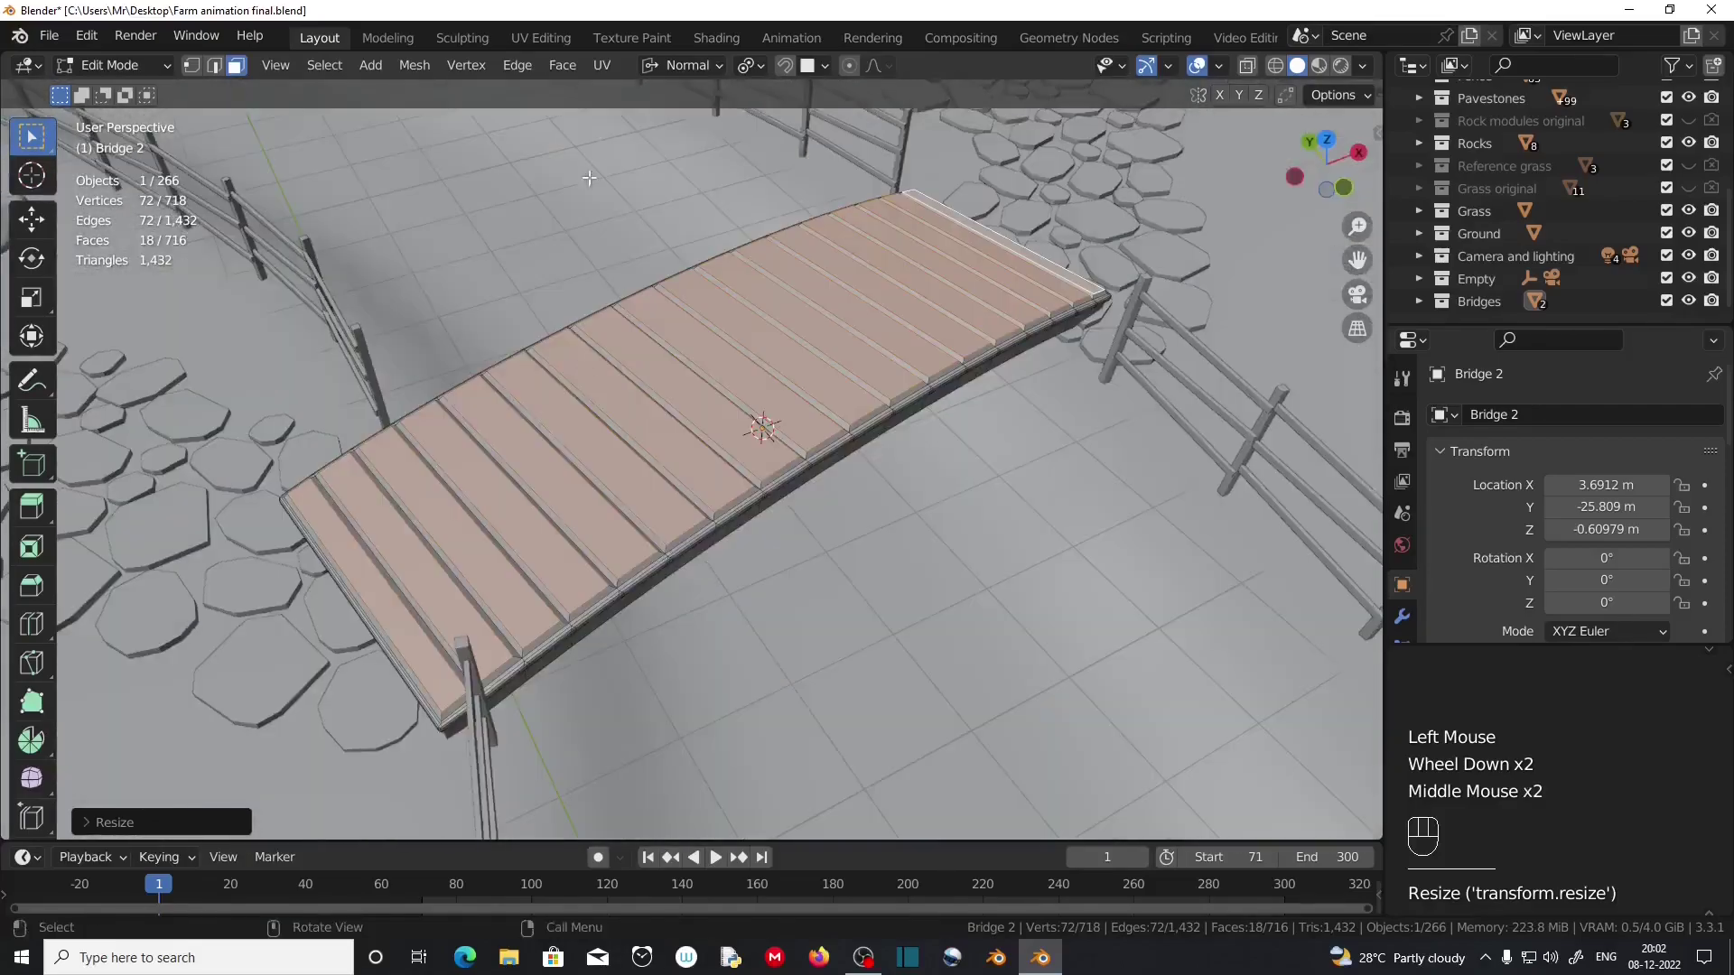
{"action": "left_click", "coordinate": [695, 70]}
{"action": "left_click", "coordinate": [685, 143]}
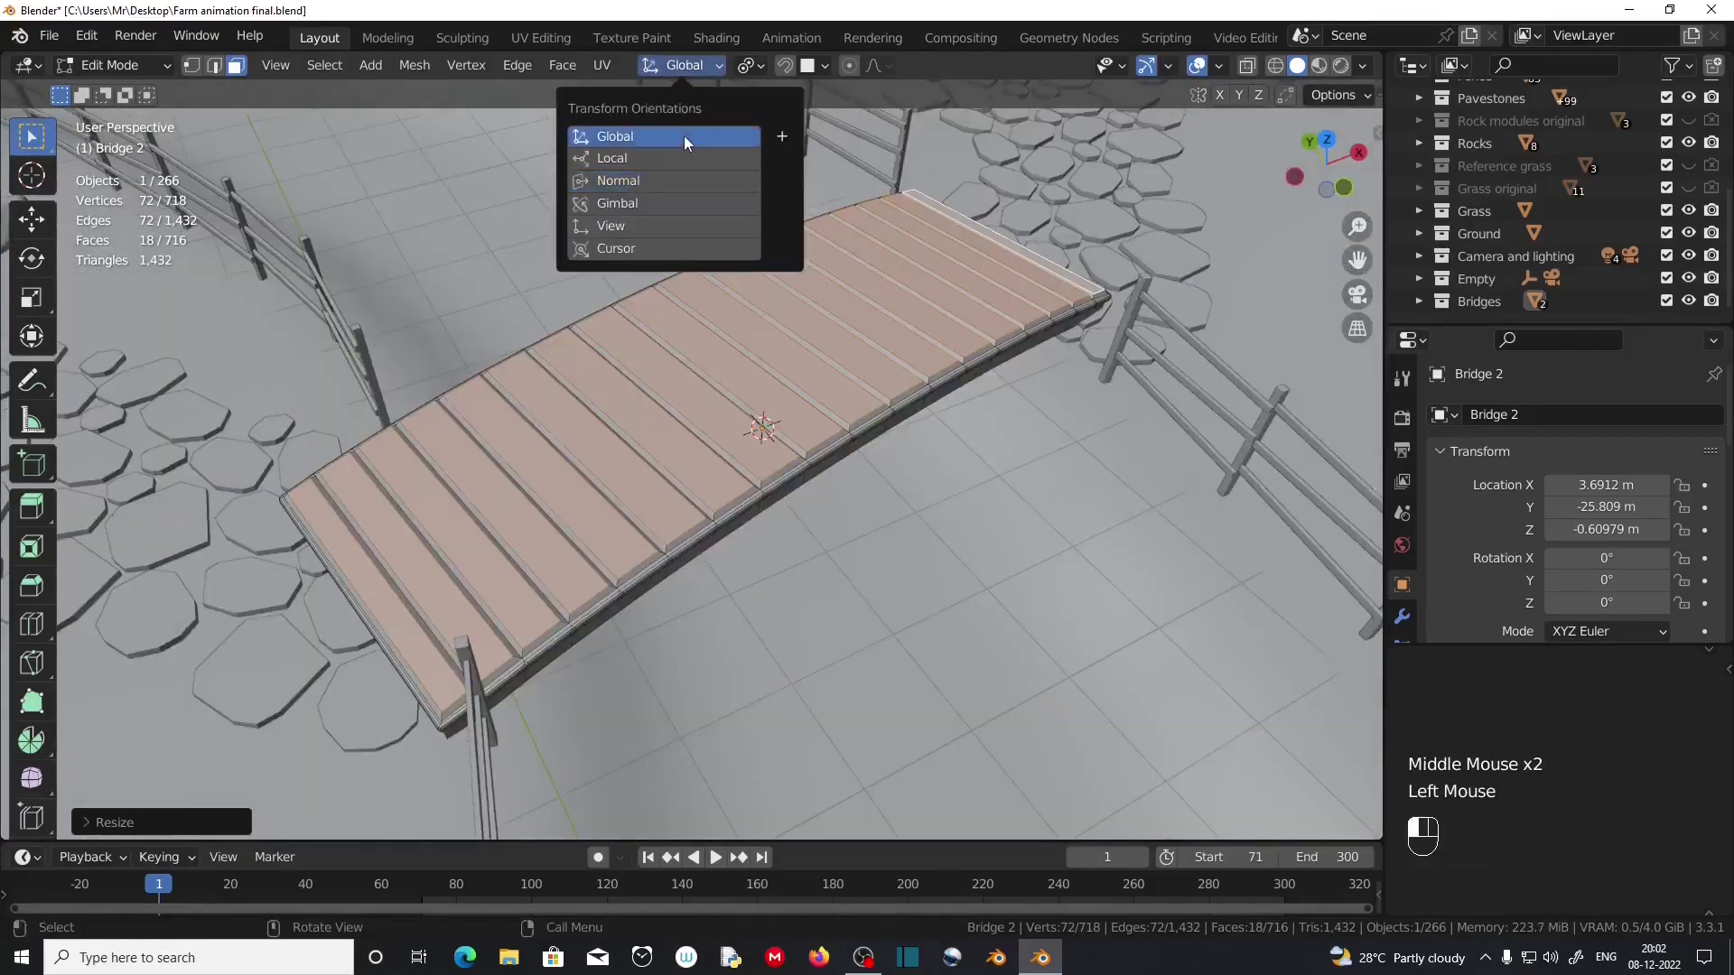
Add a lengthwise loop cut across all planks in top view and slide it towards the far long edge by about -0.78.
{"action": "scroll", "coordinate": [921, 515], "scroll_direction": "up", "scroll_amount": 2}
{"action": "middle_click_drag", "start_coordinate": [921, 515], "coordinate": [707, 507]}
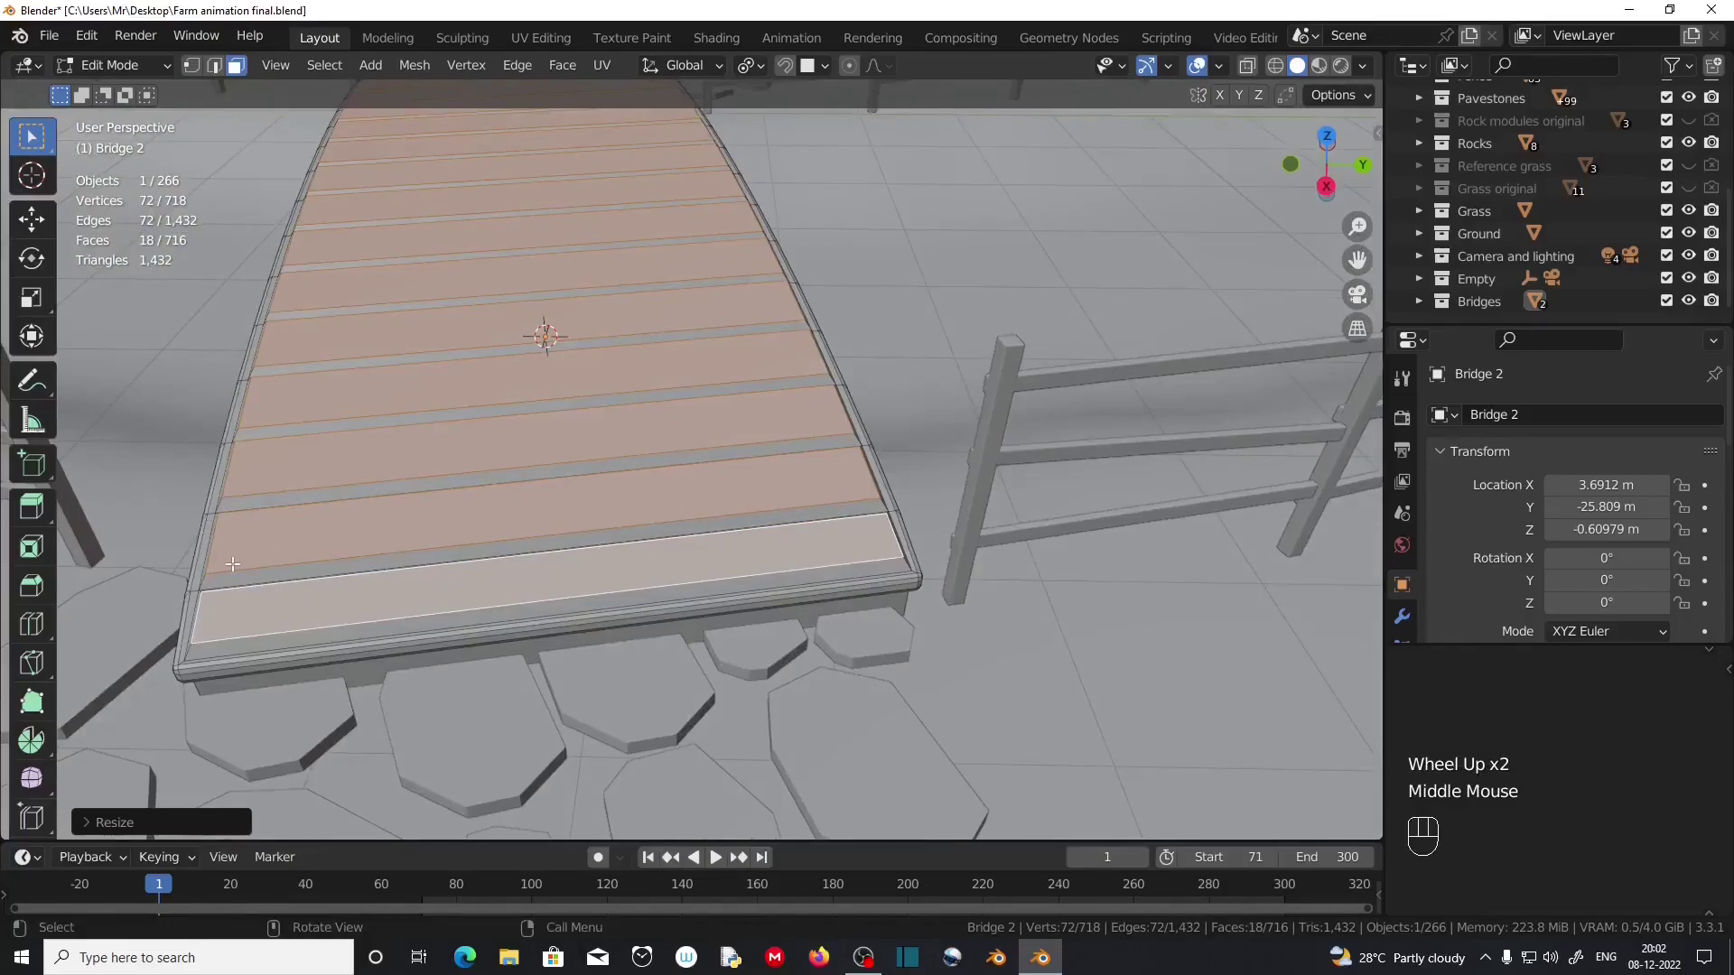
{"action": "key", "text": "KP_7"}
{"action": "scroll", "coordinate": [728, 612], "scroll_direction": "up", "scroll_amount": 2}
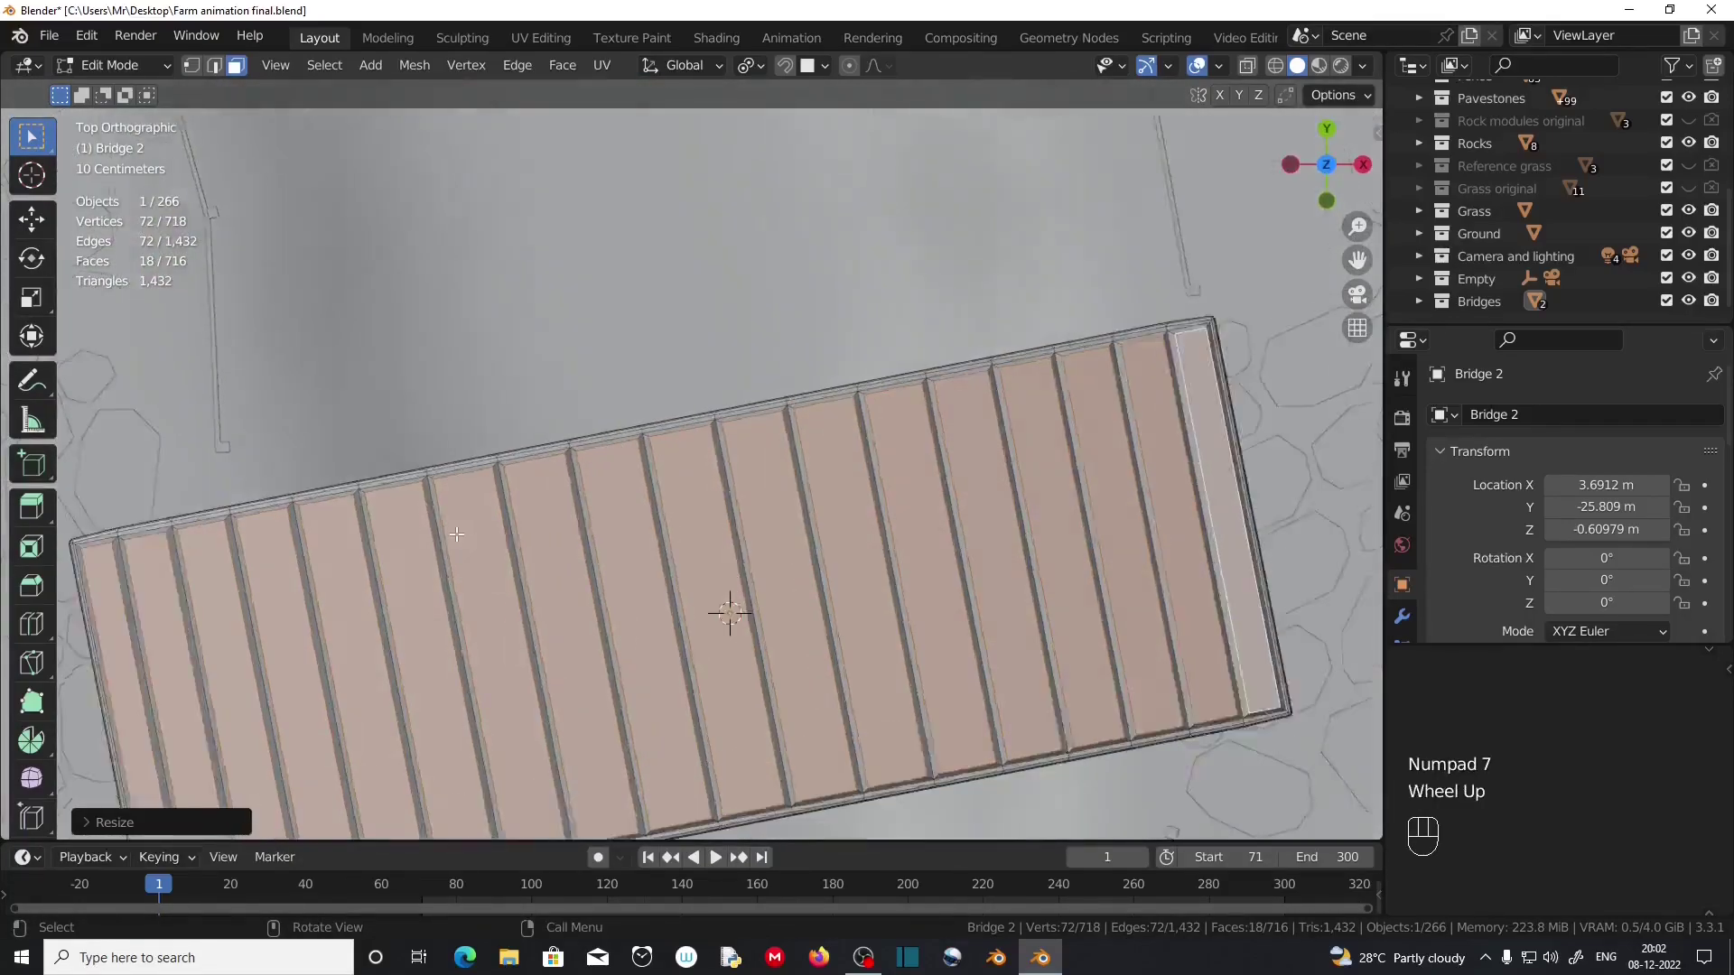
{"action": "middle_click_drag", "start_coordinate": [862, 568], "coordinate": [349, 679], "text": "shift"}
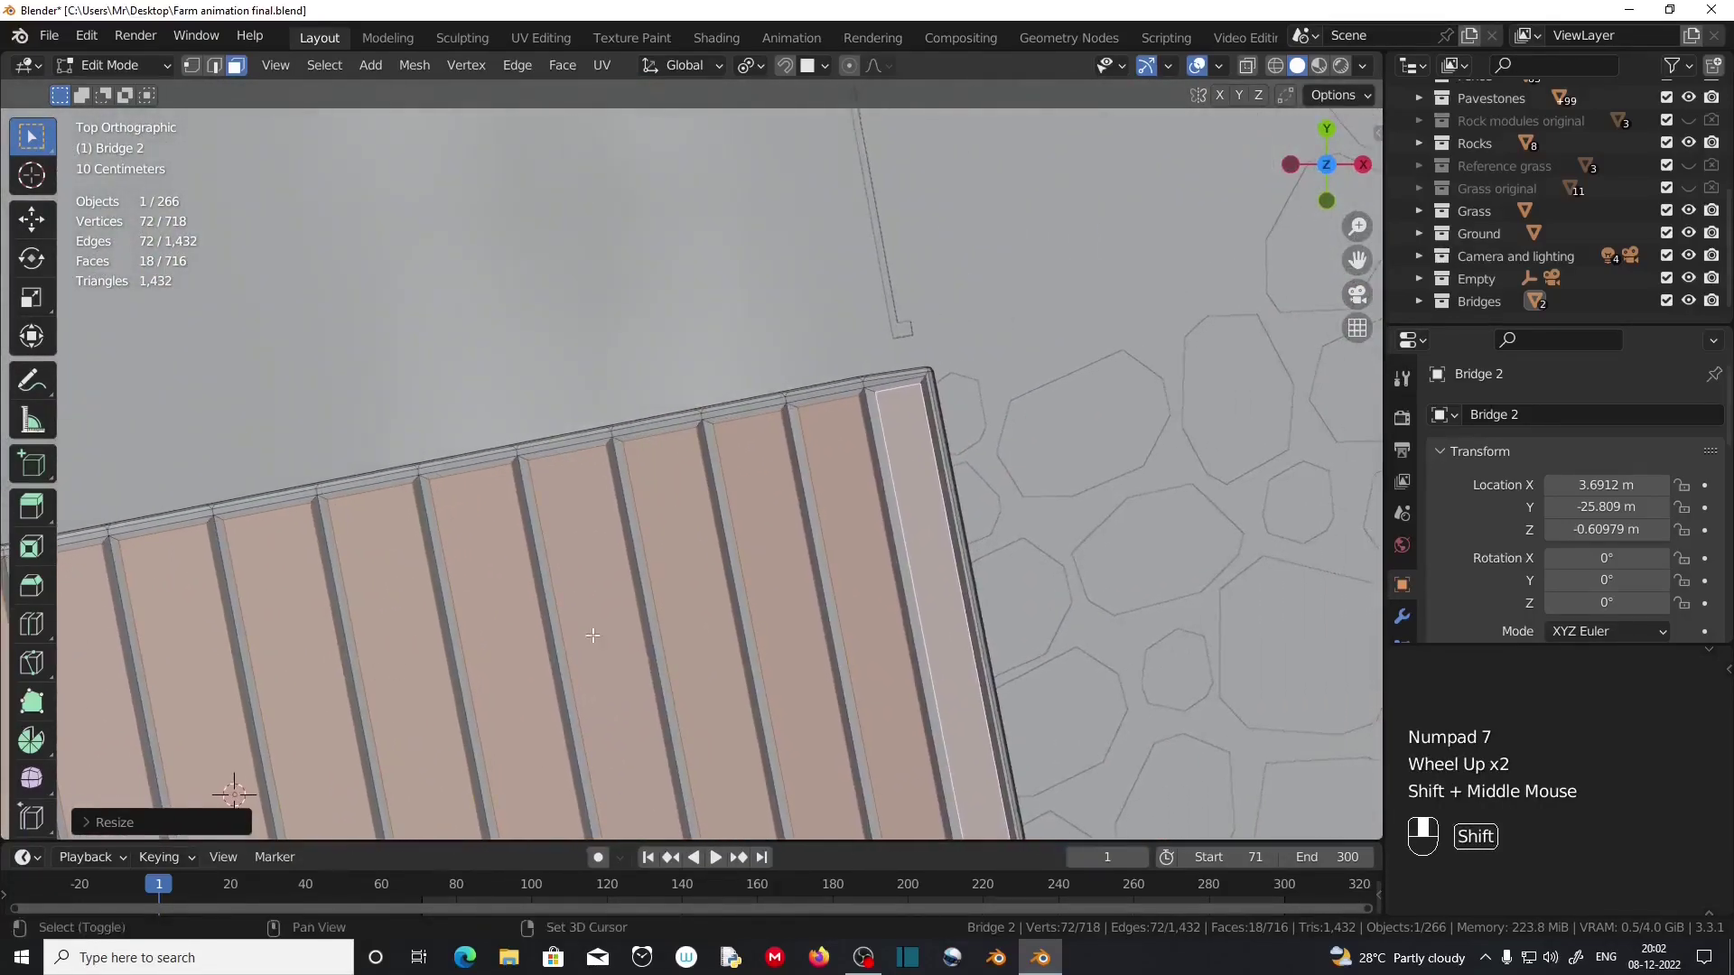
{"action": "key", "text": "ctrl+r"}
{"action": "left_click", "coordinate": [915, 574]}
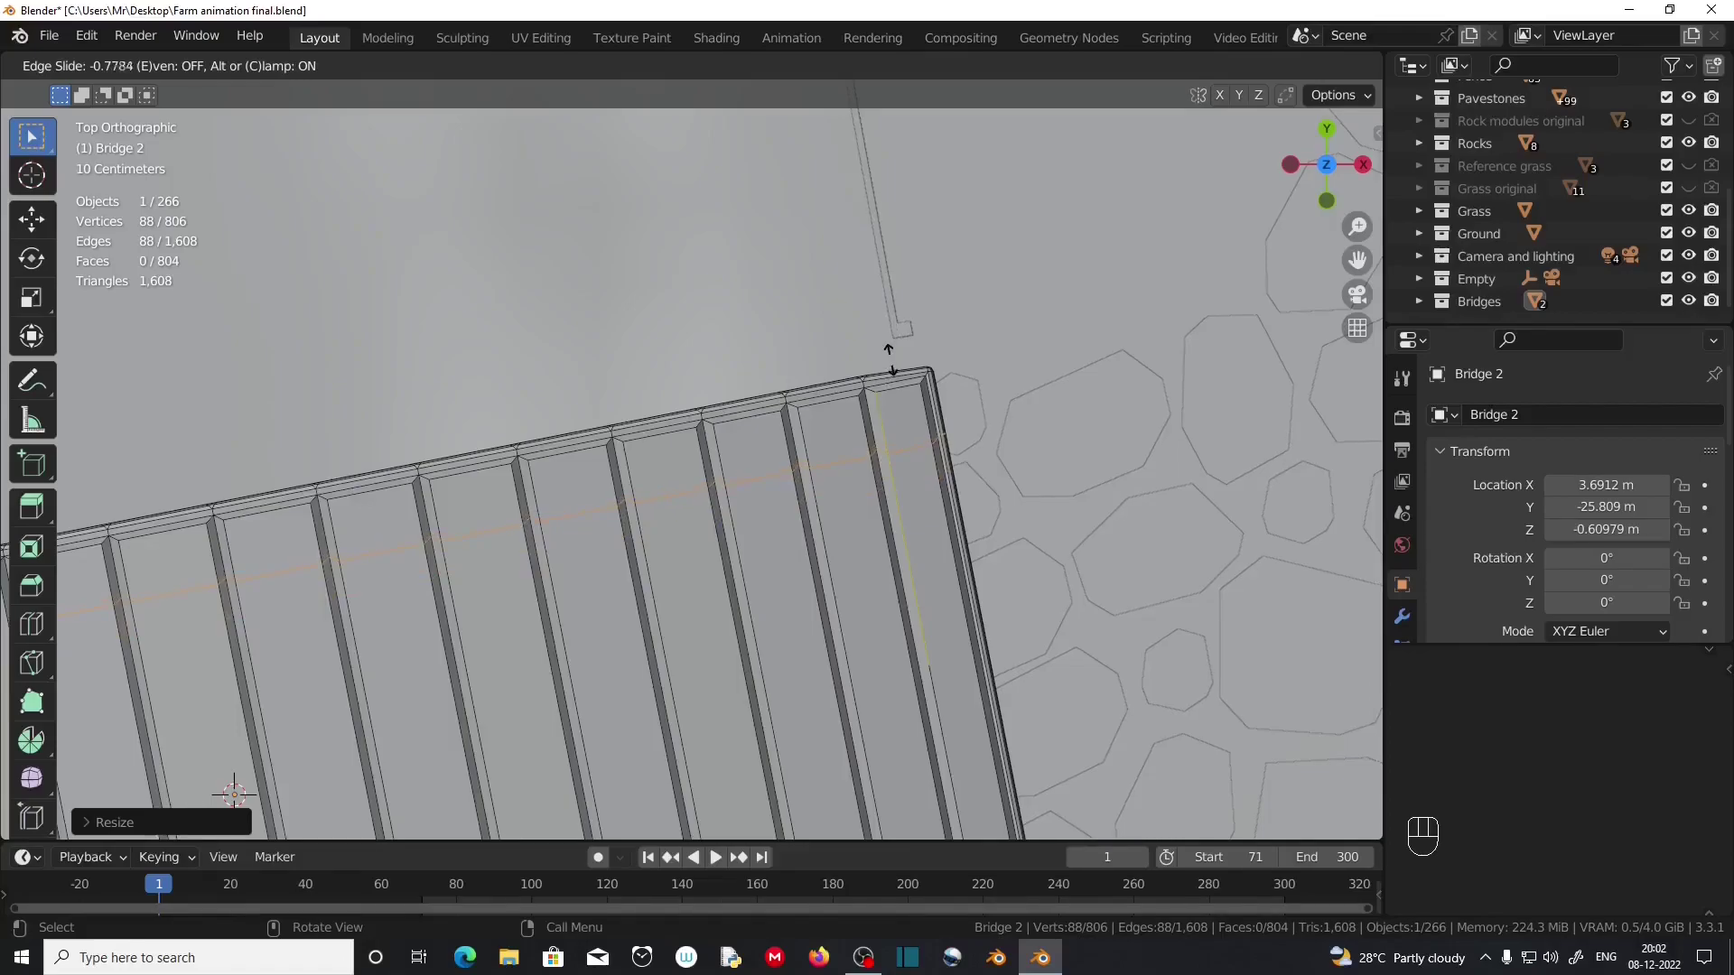
{"action": "left_click", "coordinate": [891, 359]}
Add a second lengthwise loop cut across the planks and slide it close to the near long edge.
{"action": "scroll", "coordinate": [914, 757], "scroll_direction": "down", "scroll_amount": 1}
{"action": "middle_click_drag", "start_coordinate": [914, 756], "coordinate": [838, 555], "text": "shift"}
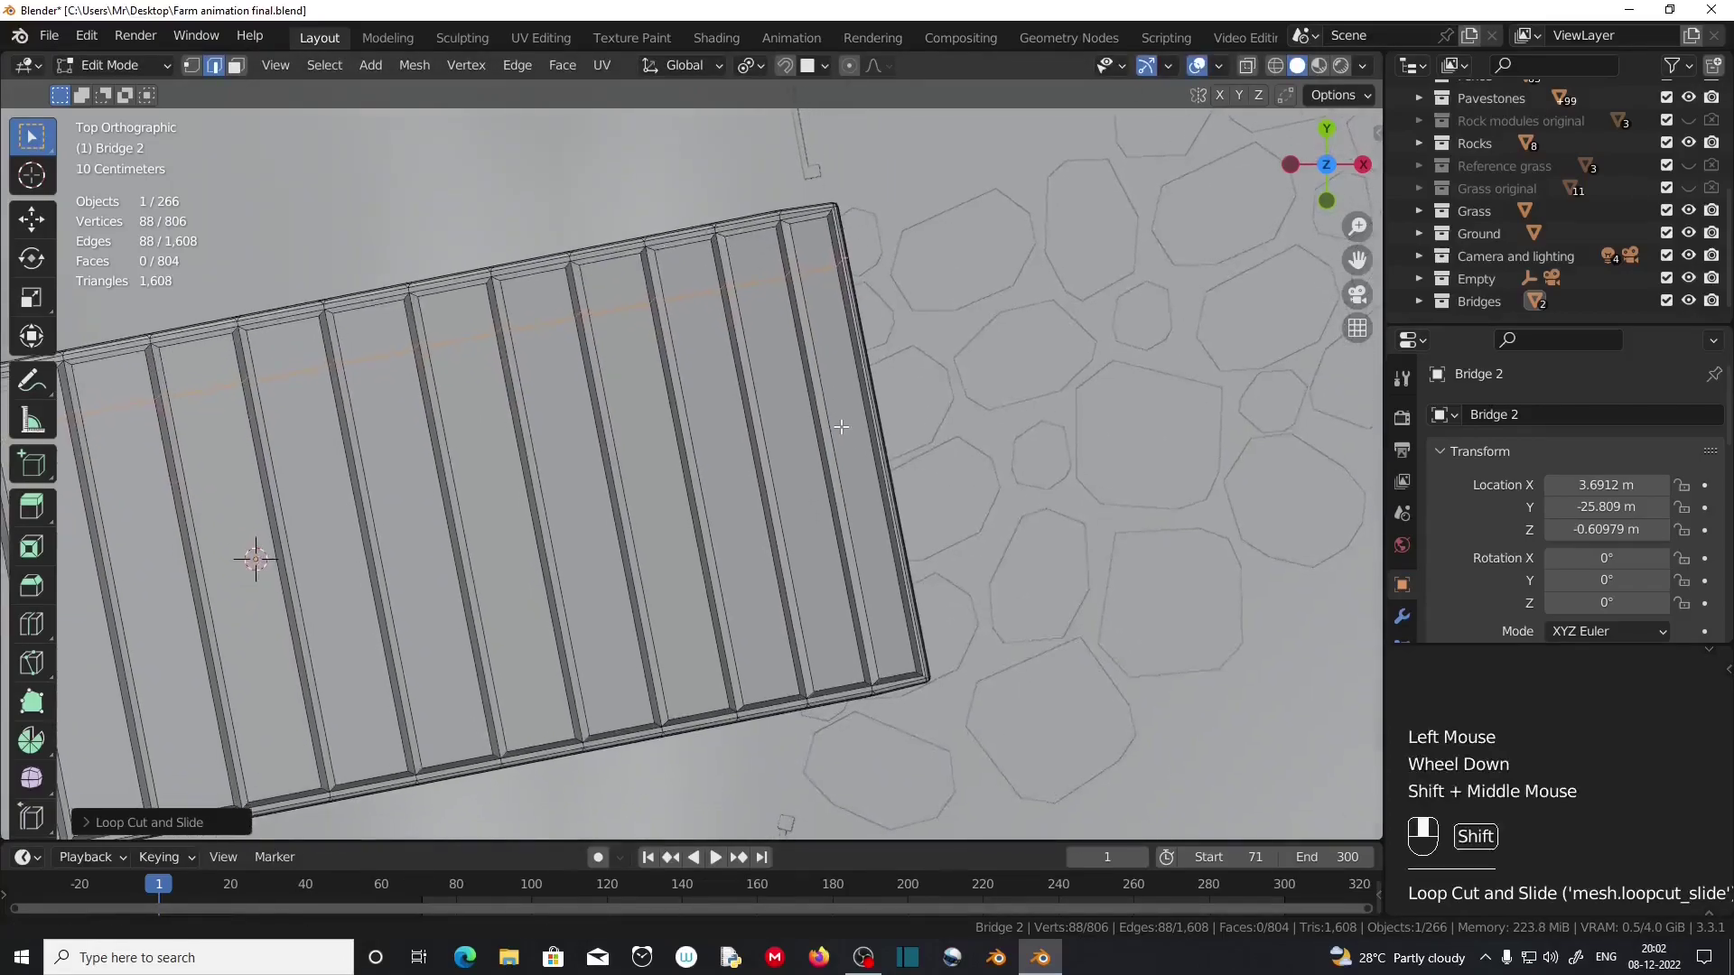
{"action": "key", "text": "ctrl+r"}
{"action": "left_click", "coordinate": [841, 577]}
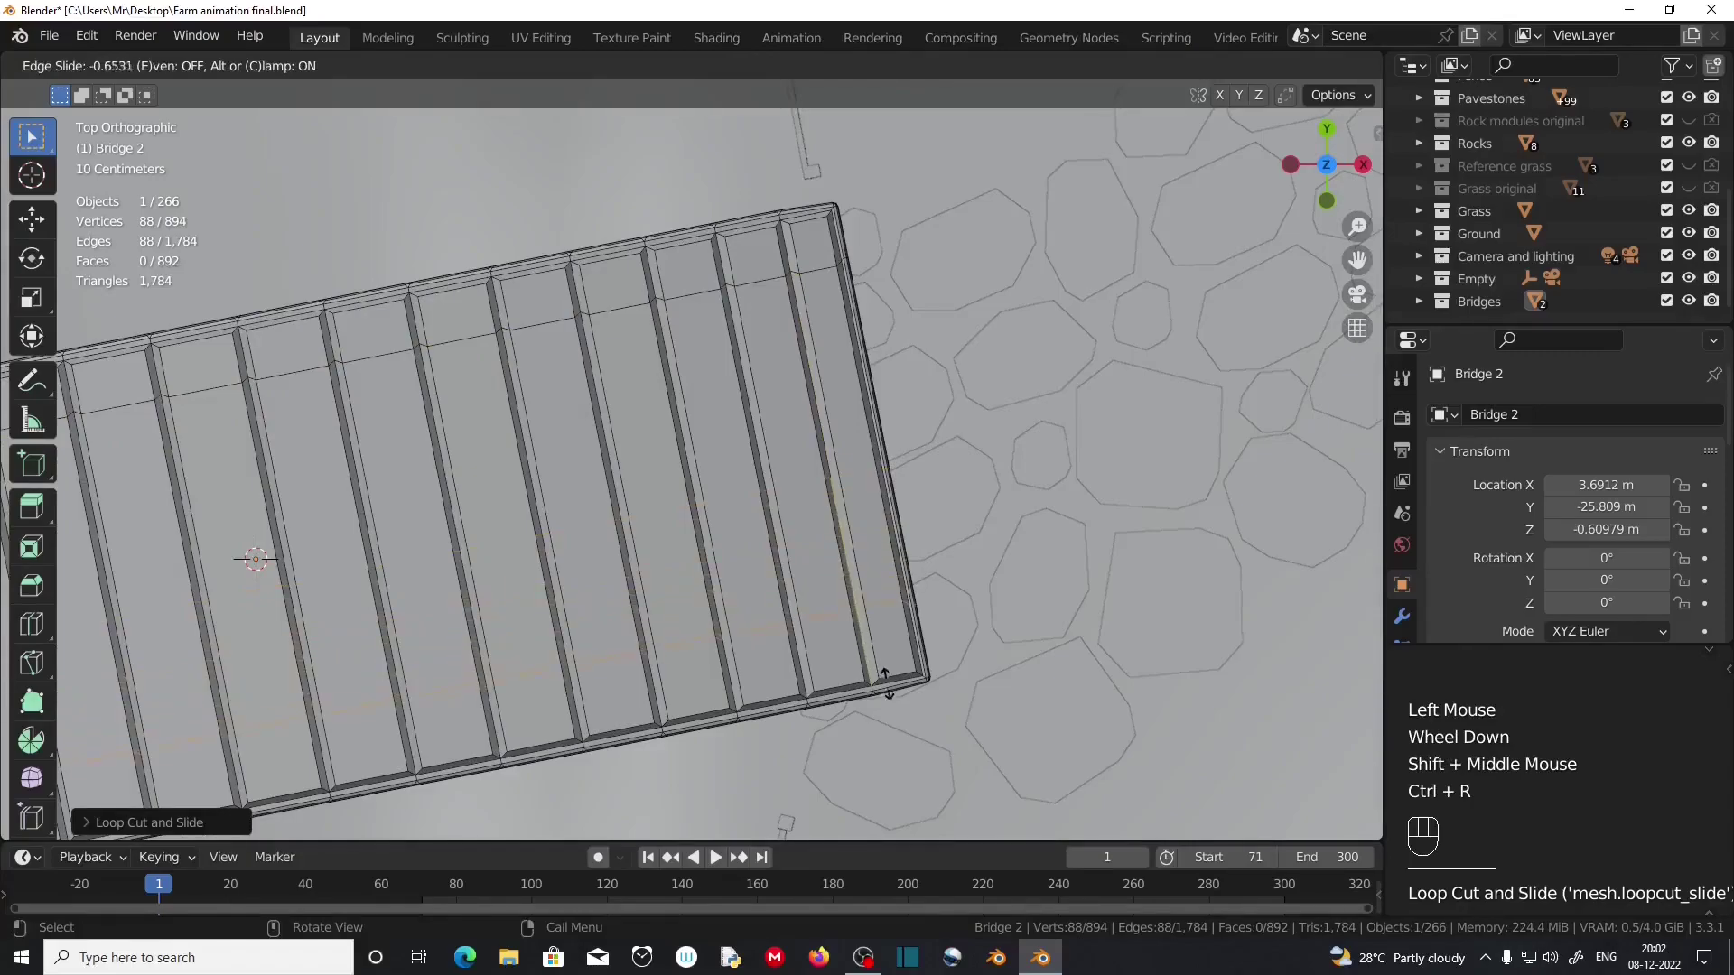
{"action": "left_click", "coordinate": [895, 710]}
{"action": "scroll", "coordinate": [895, 661], "scroll_direction": "up", "scroll_amount": 1}
{"action": "middle_click_drag", "start_coordinate": [895, 659], "coordinate": [921, 550], "text": "shift"}
{"action": "left_click", "coordinate": [237, 66]}
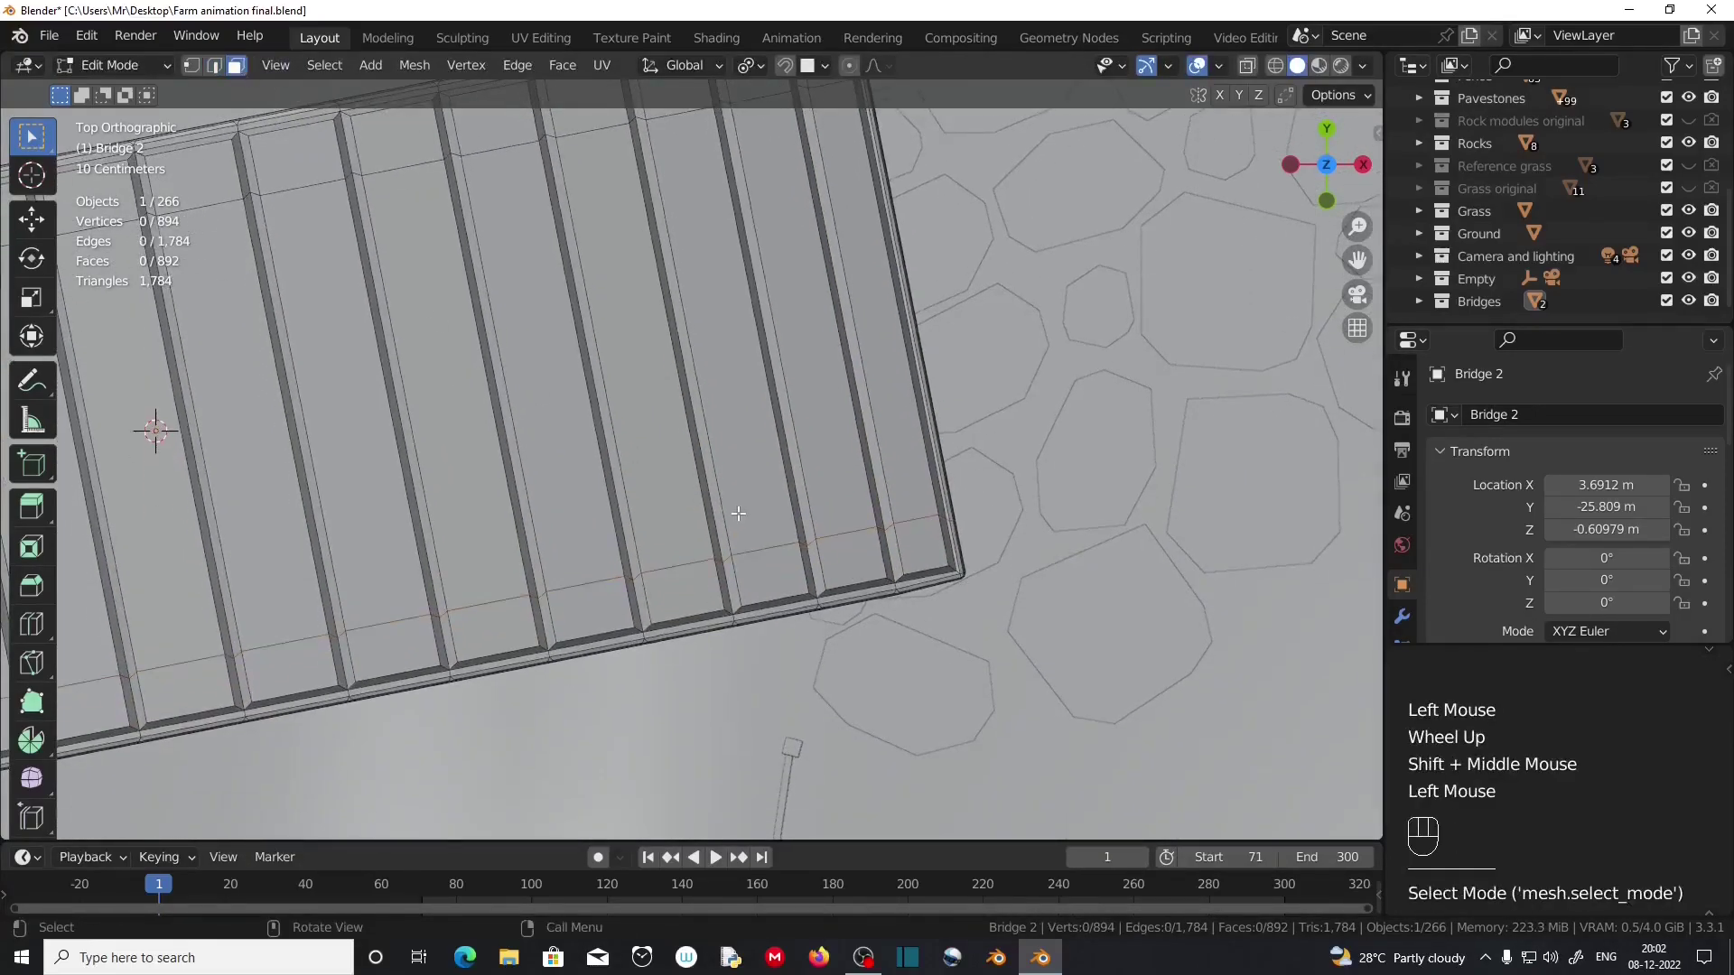
{"action": "left_click", "coordinate": [926, 557]}
{"action": "middle_click_drag", "start_coordinate": [937, 456], "coordinate": [929, 637], "text": "shift"}
{"action": "left_click", "coordinate": [818, 236], "text": "shift"}
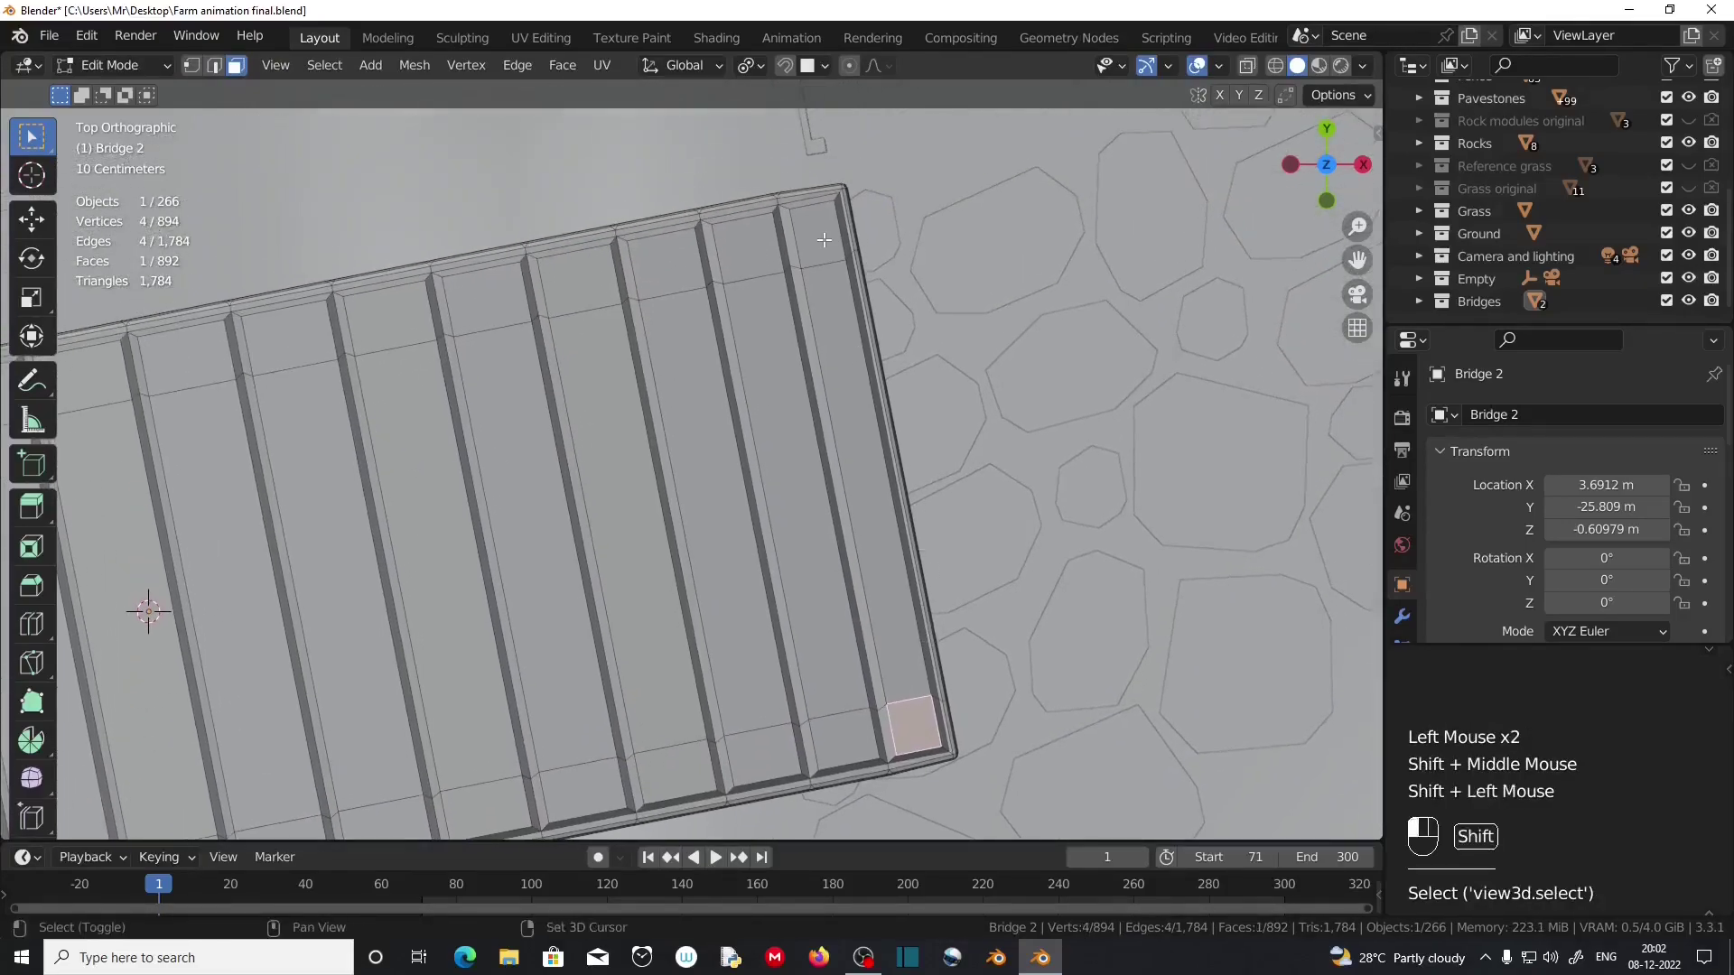
{"action": "middle_click_drag", "start_coordinate": [684, 411], "coordinate": [1126, 361], "text": "shift"}
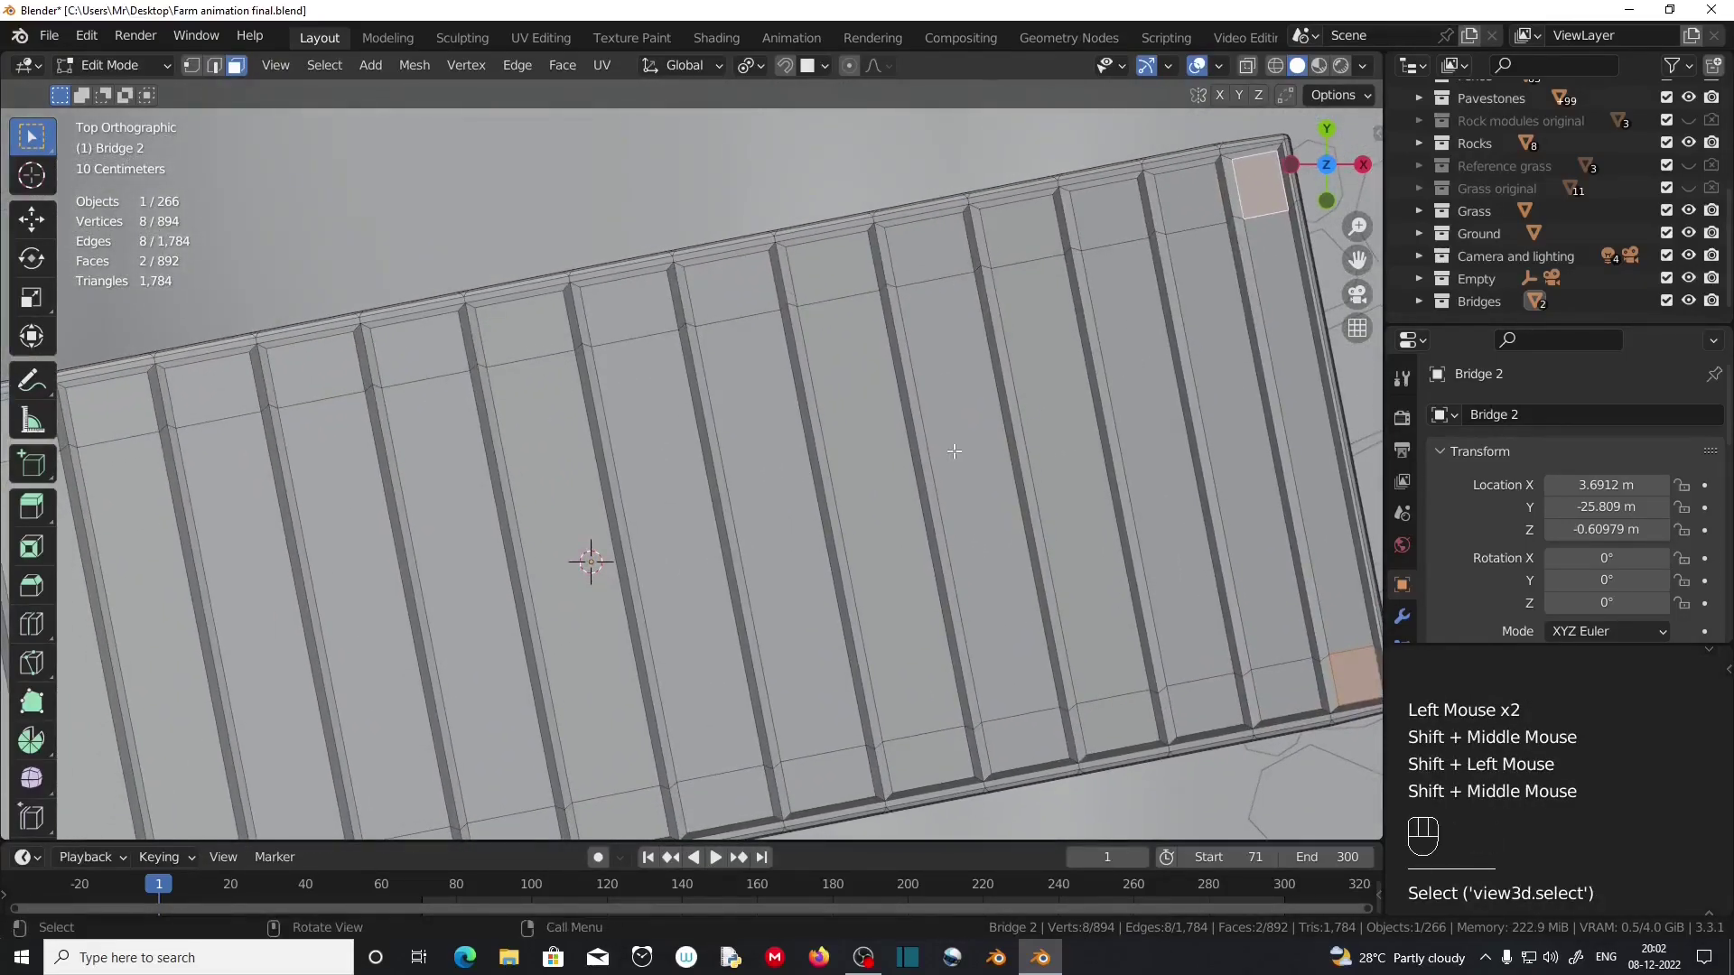
Select the loop cut along the deck's far long side and slide it outwards by a factor of about 0.086.
{"action": "left_click", "coordinate": [213, 65]}
{"action": "left_click", "coordinate": [741, 318], "text": "alt"}
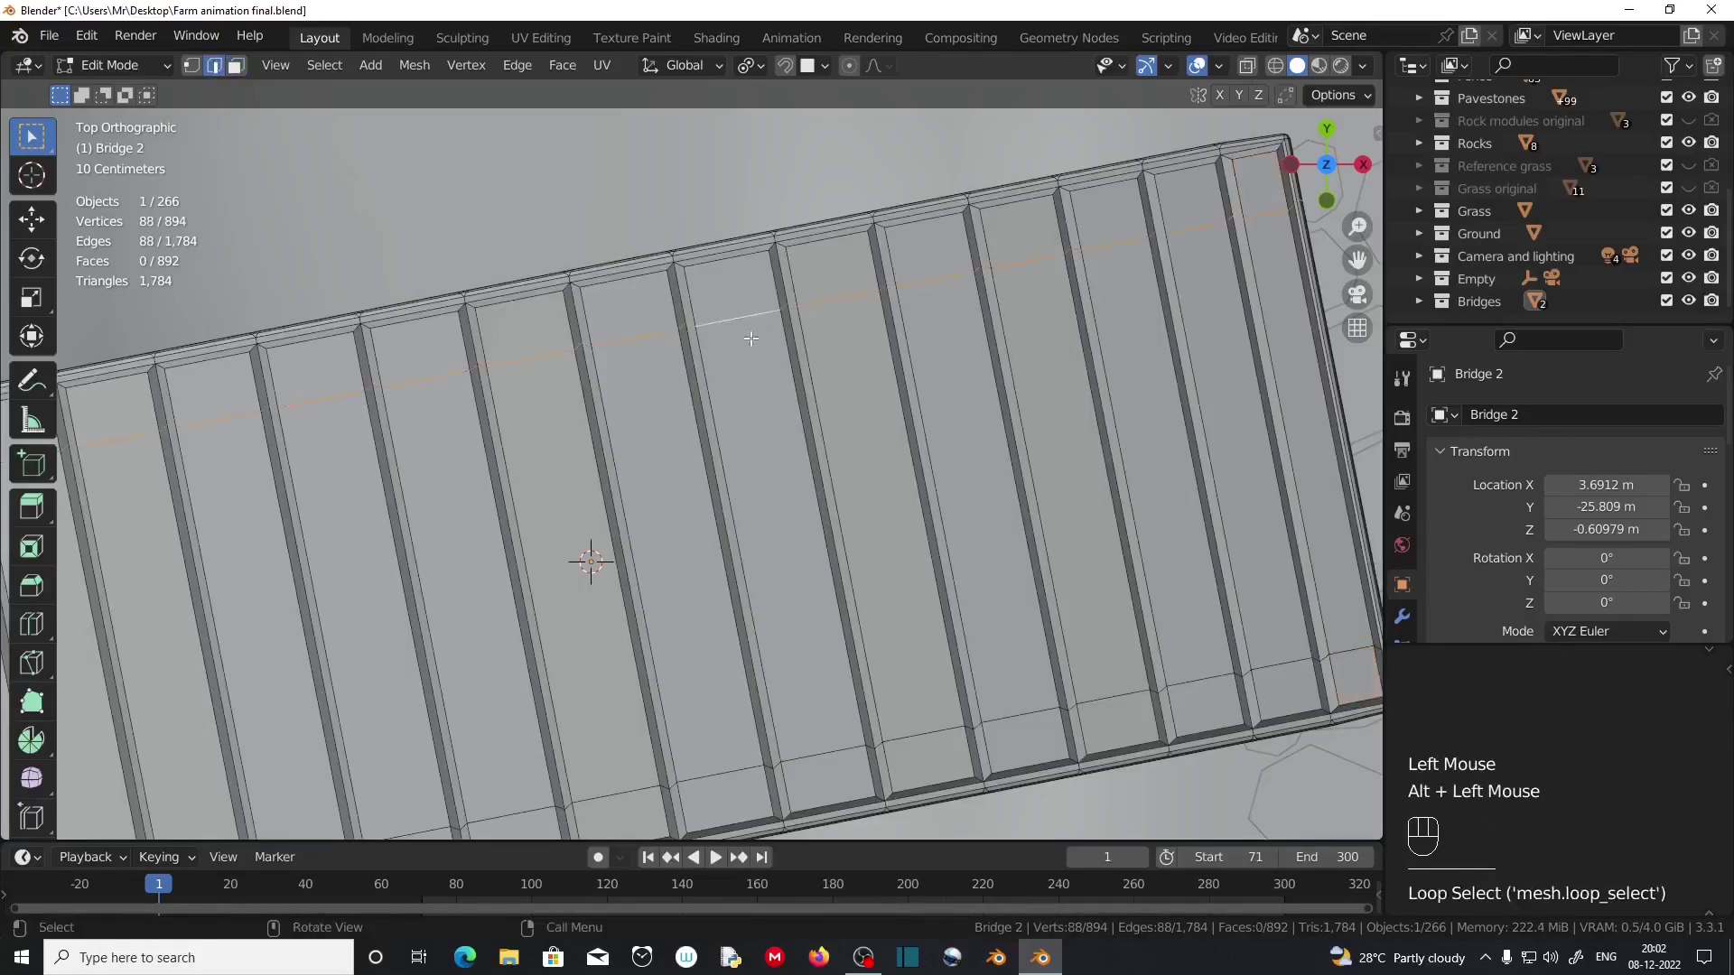
{"action": "key", "text": "g"}
{"action": "key", "text": "g"}
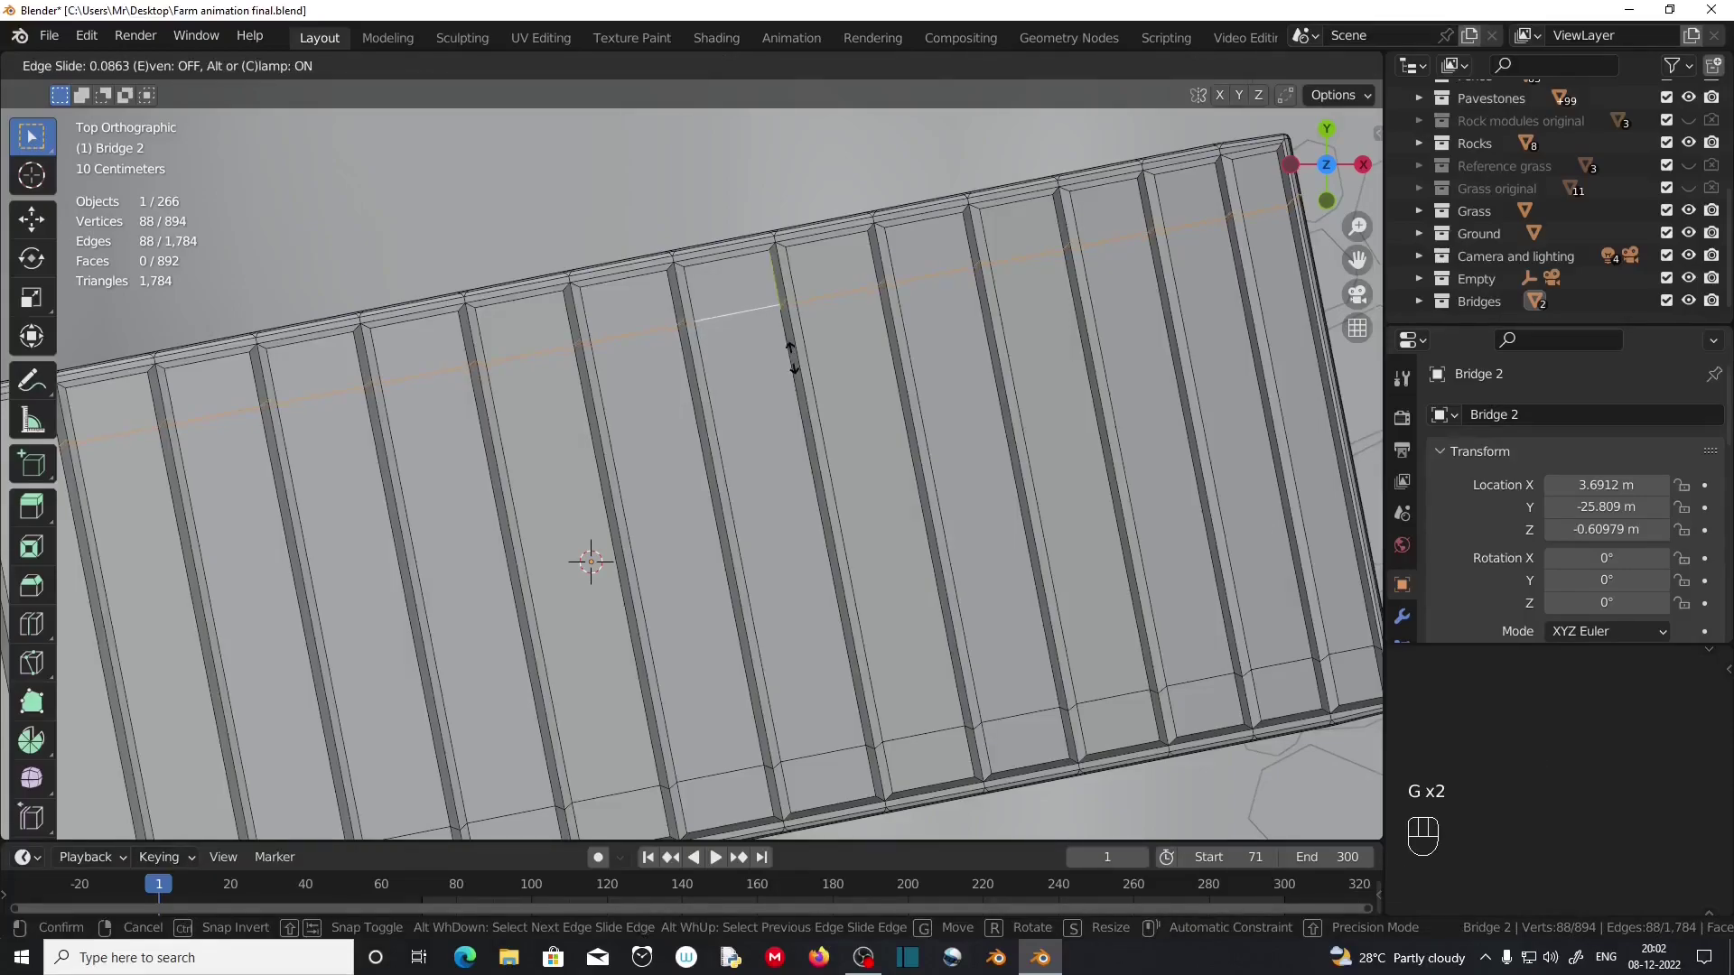
{"action": "left_click", "coordinate": [792, 356]}
Select the four corner faces and three evenly spaced plank-end faces along each long side, ten in total, and inset them slightly.
{"action": "left_click", "coordinate": [235, 65]}
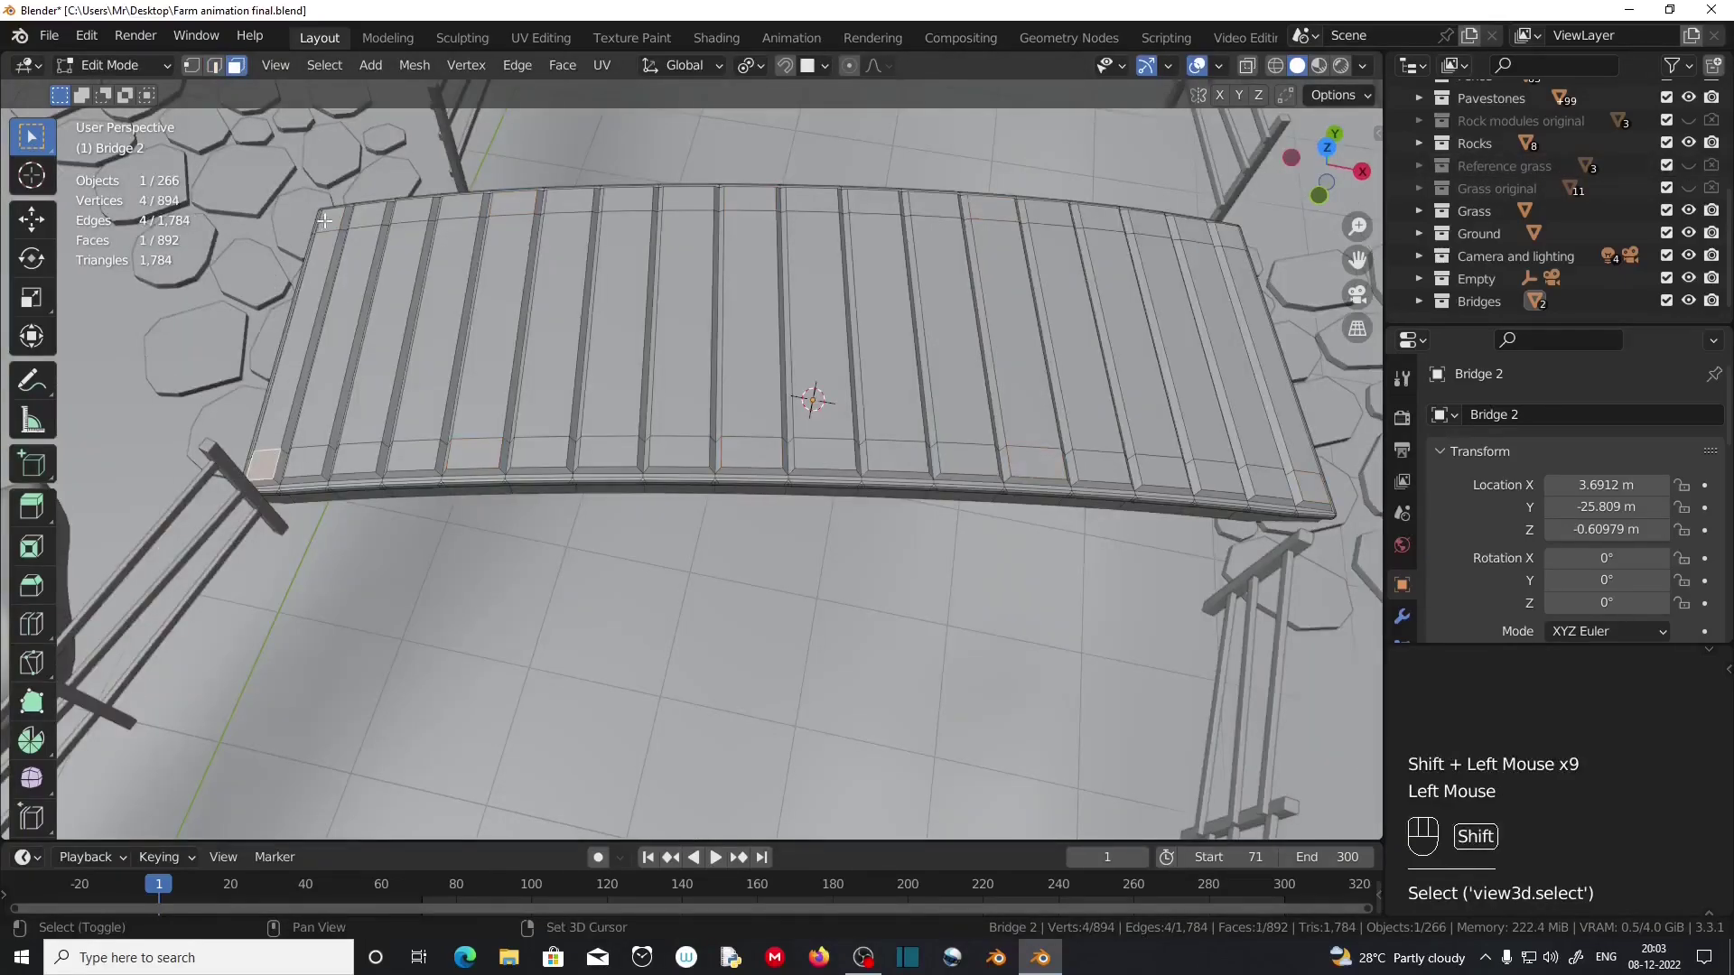
{"action": "left_click", "coordinate": [326, 220], "text": "shift"}
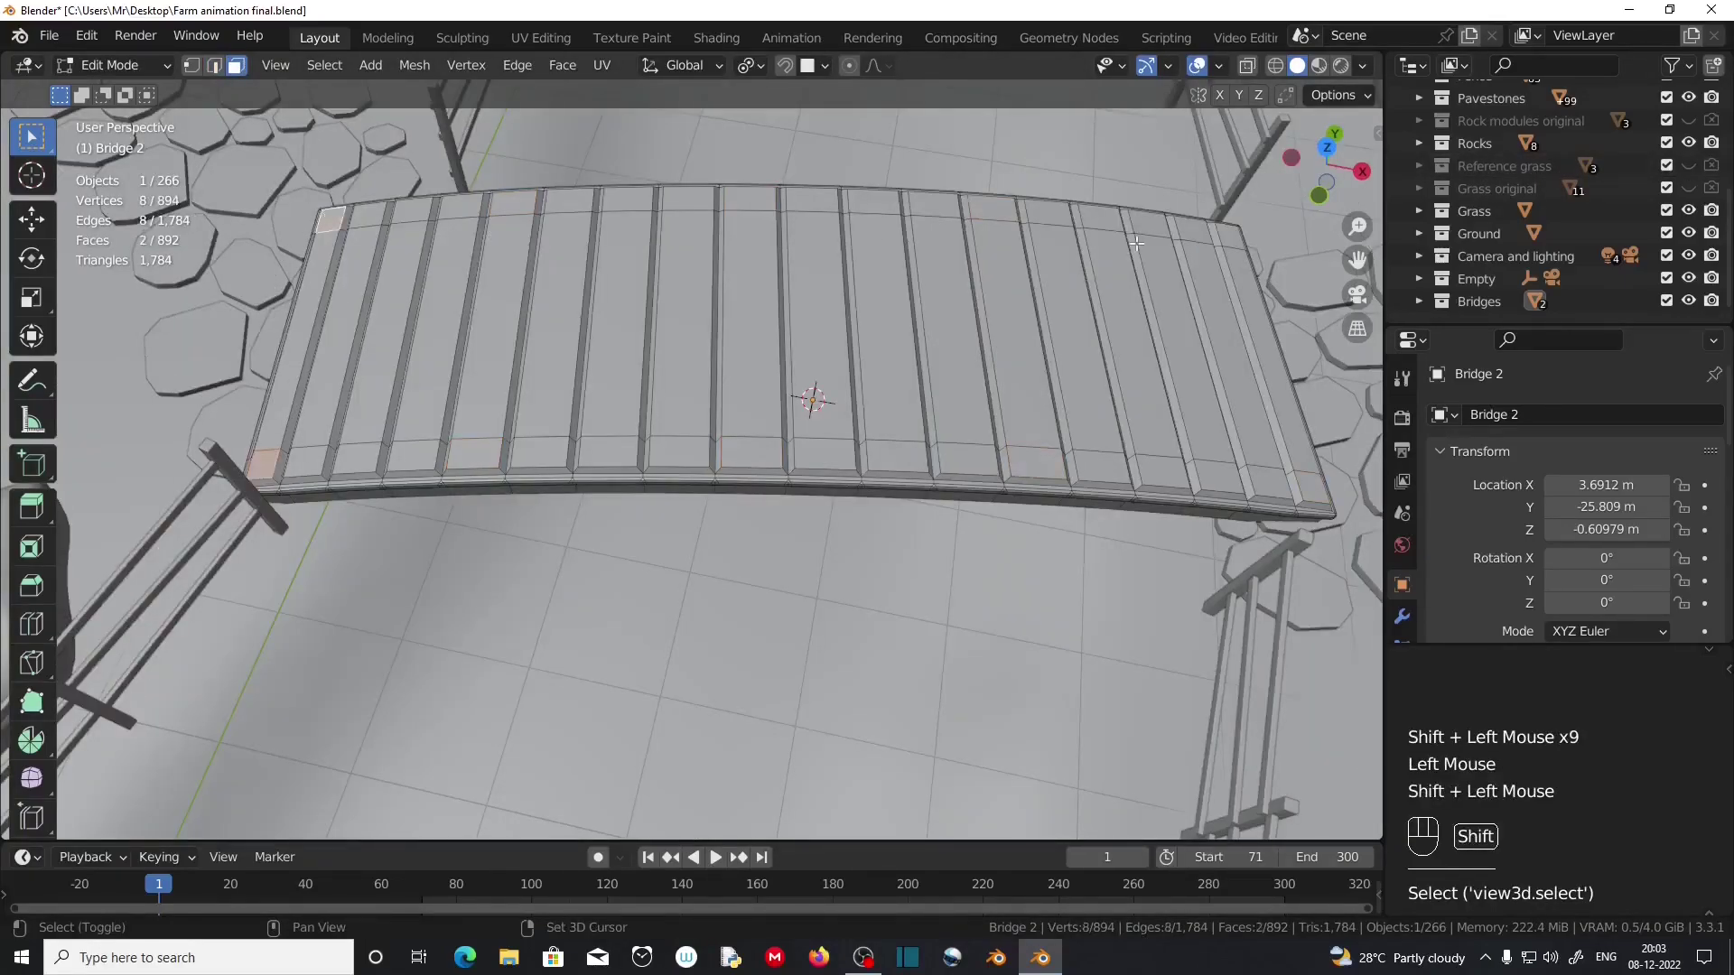
{"action": "left_click", "coordinate": [1221, 235], "text": "shift"}
{"action": "left_click", "coordinate": [1307, 487], "text": "shift"}
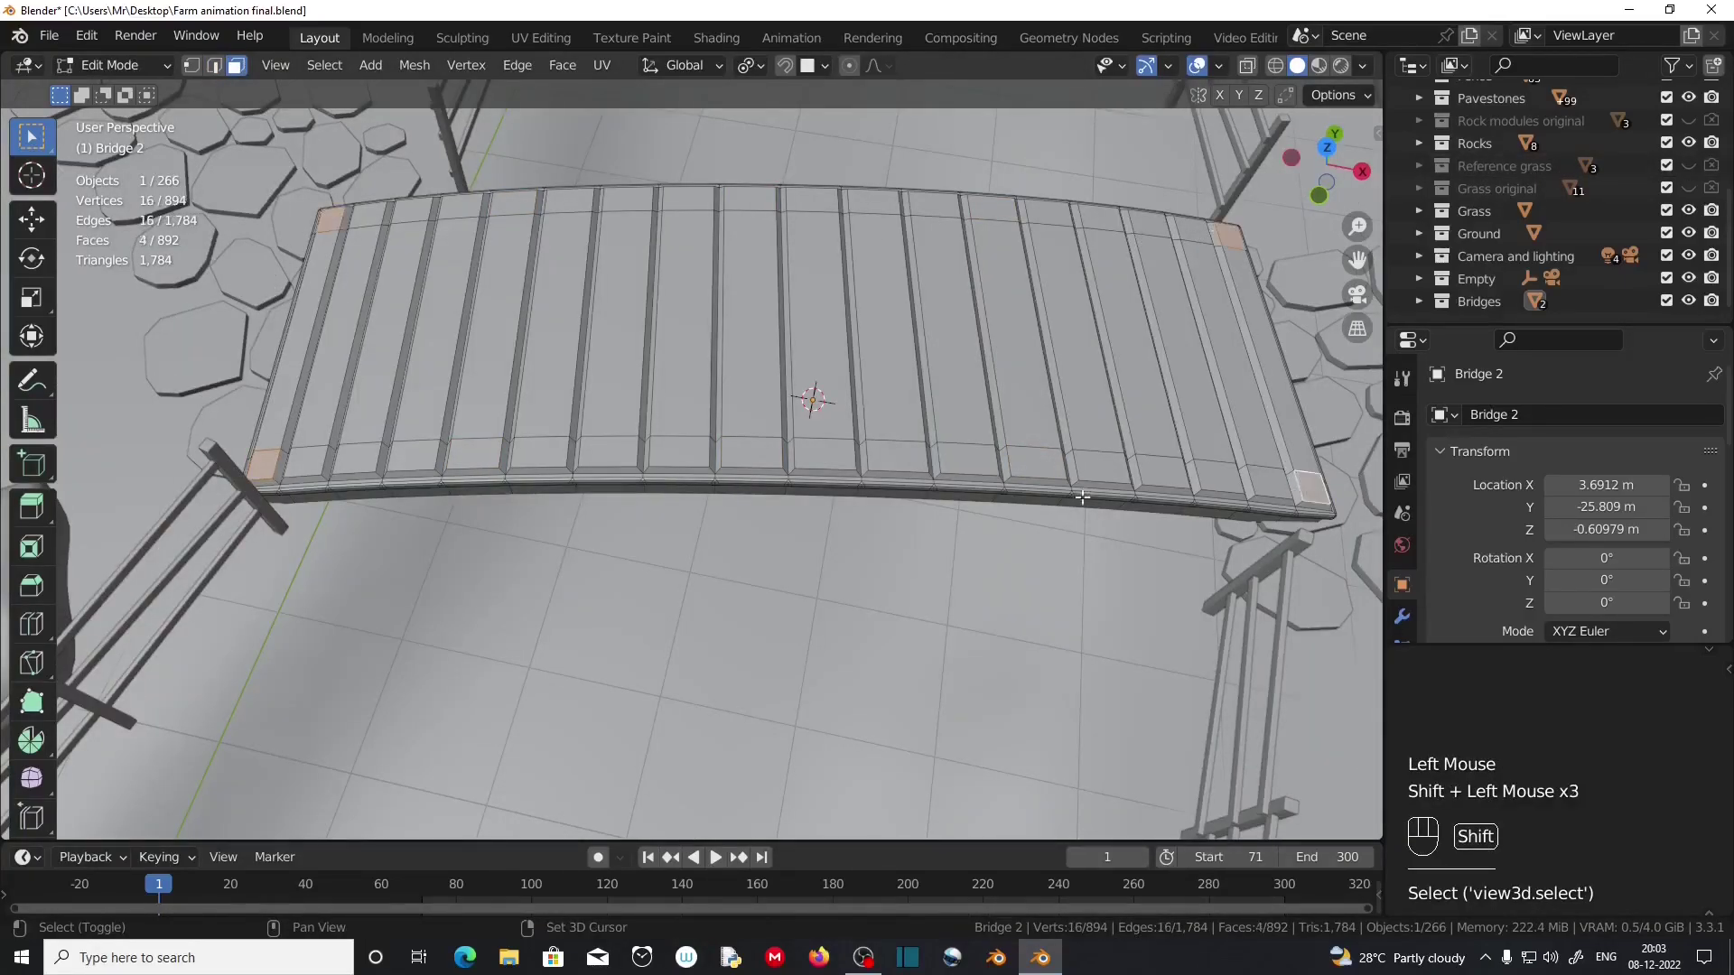
{"action": "left_click", "coordinate": [540, 451], "text": "shift"}
{"action": "left_click", "coordinate": [569, 201], "text": "shift"}
{"action": "left_click", "coordinate": [1037, 463], "text": "shift"}
{"action": "left_click", "coordinate": [993, 207], "text": "shift"}
{"action": "left_click", "coordinate": [810, 456], "text": "shift"}
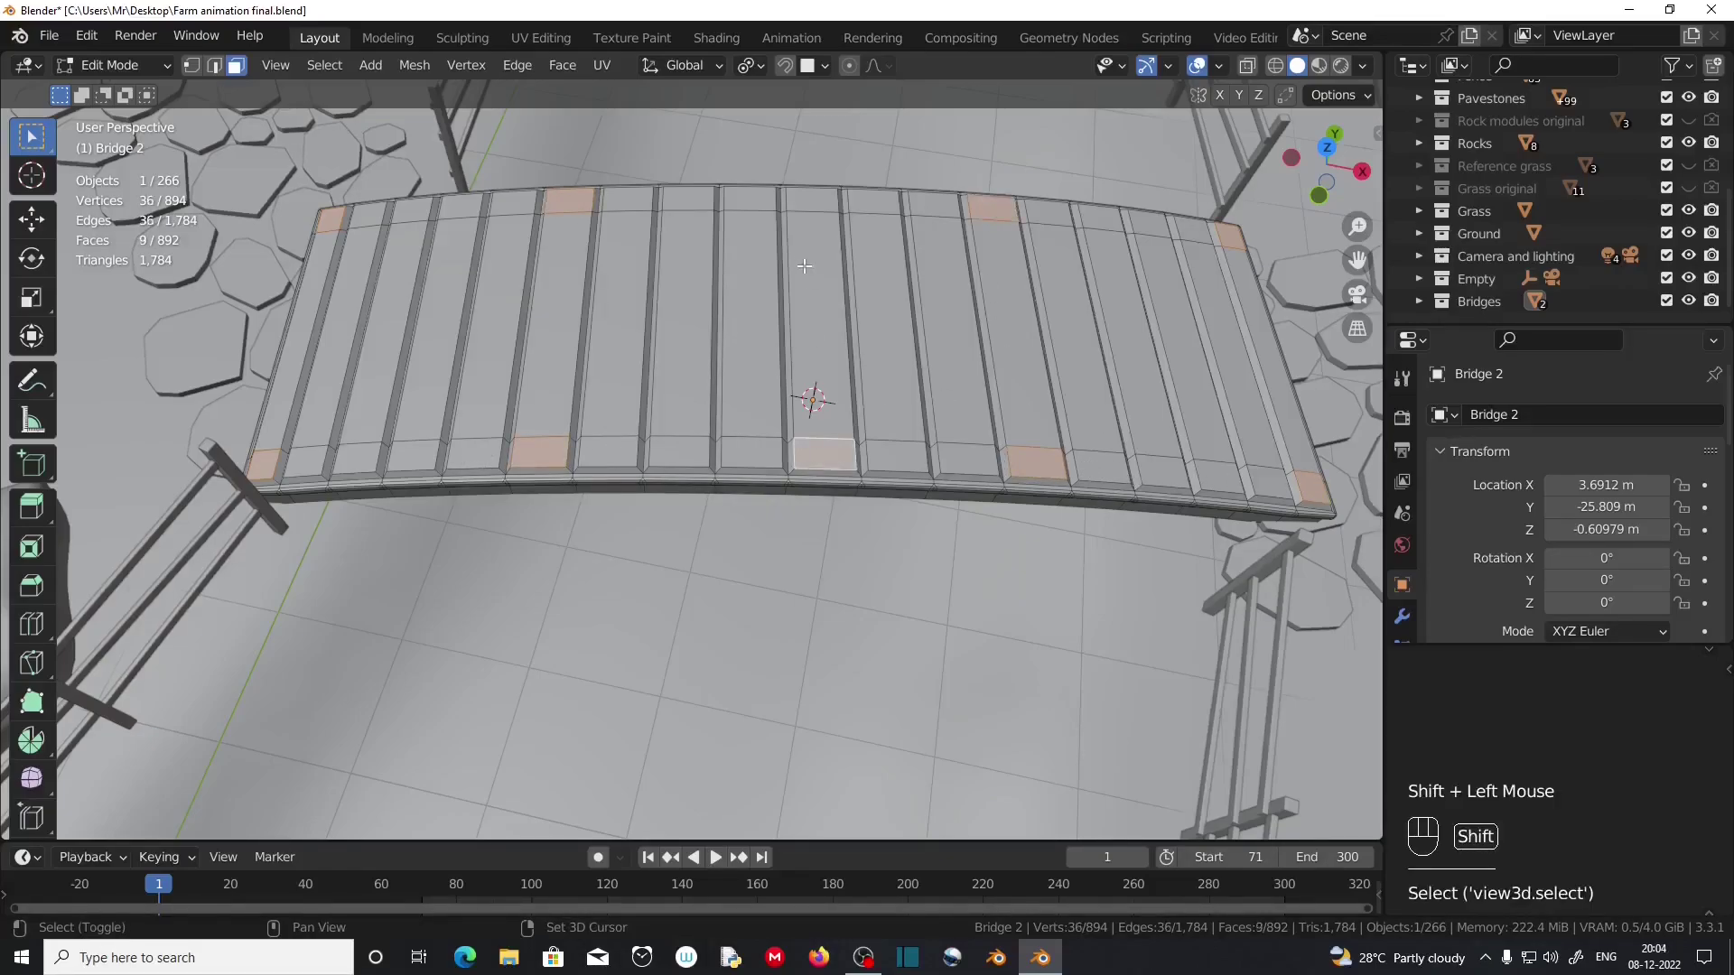
{"action": "left_click", "coordinate": [808, 208], "text": "shift"}
{"action": "scroll", "coordinate": [955, 503], "scroll_direction": "up", "scroll_amount": 1}
{"action": "middle_click_drag", "start_coordinate": [955, 503], "coordinate": [798, 552], "text": "shift"}
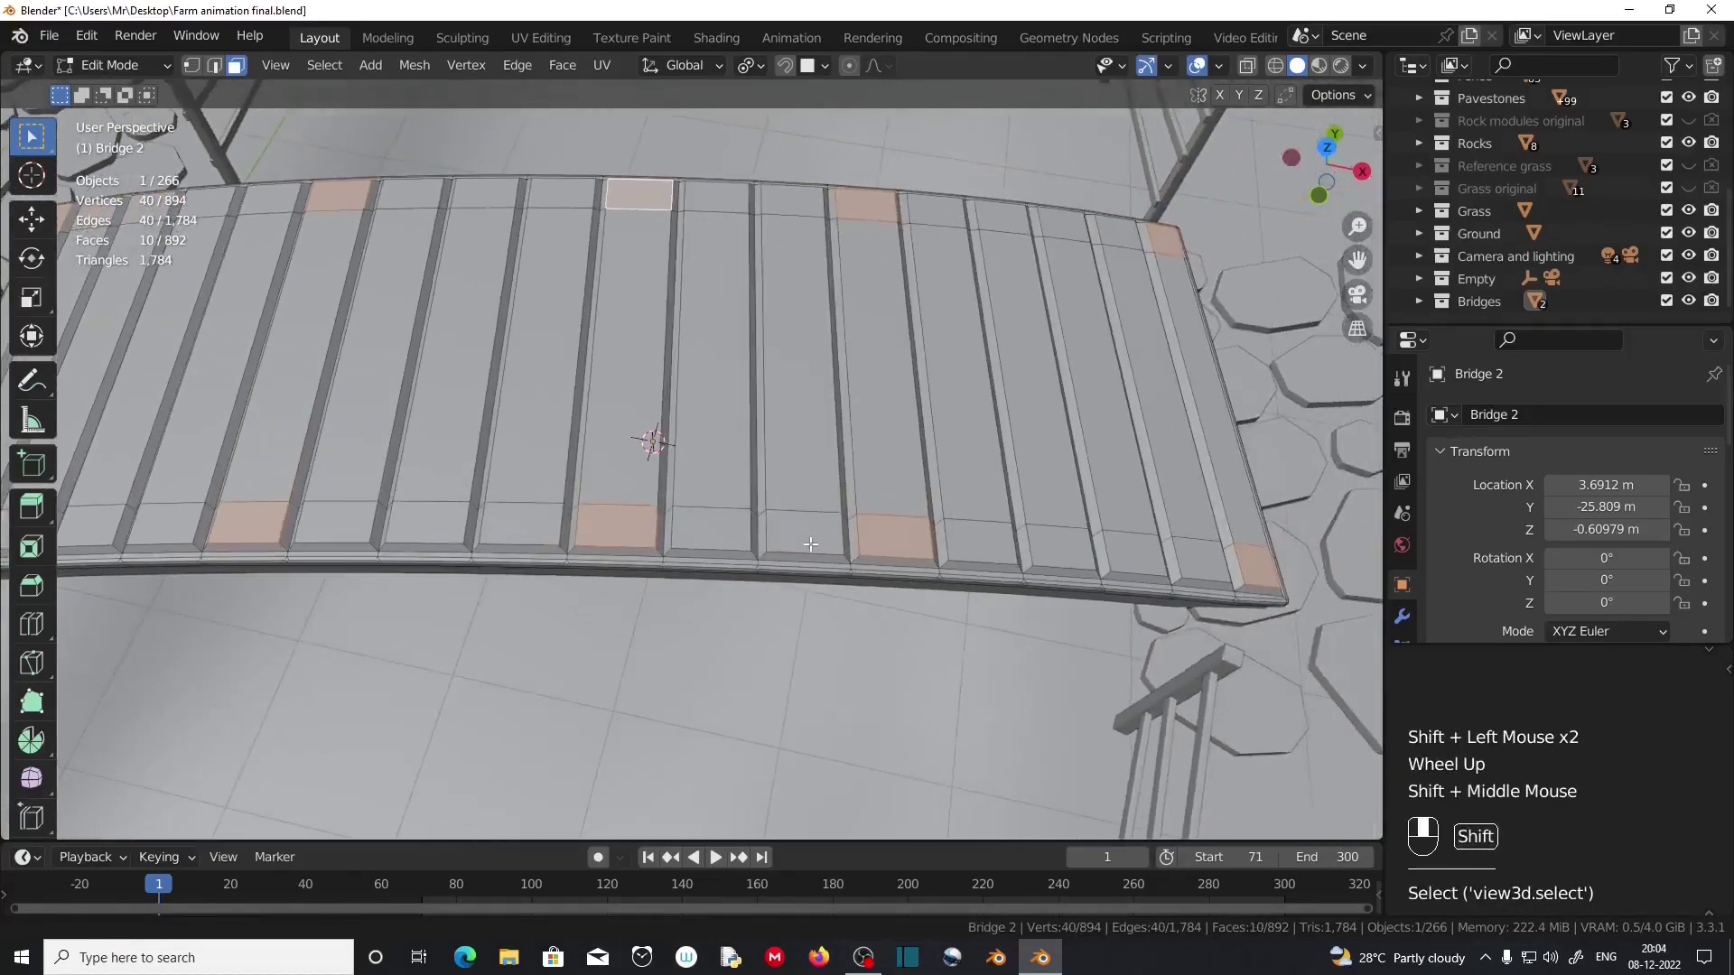
{"action": "scroll", "coordinate": [685, 557], "scroll_direction": "up", "scroll_amount": 1}
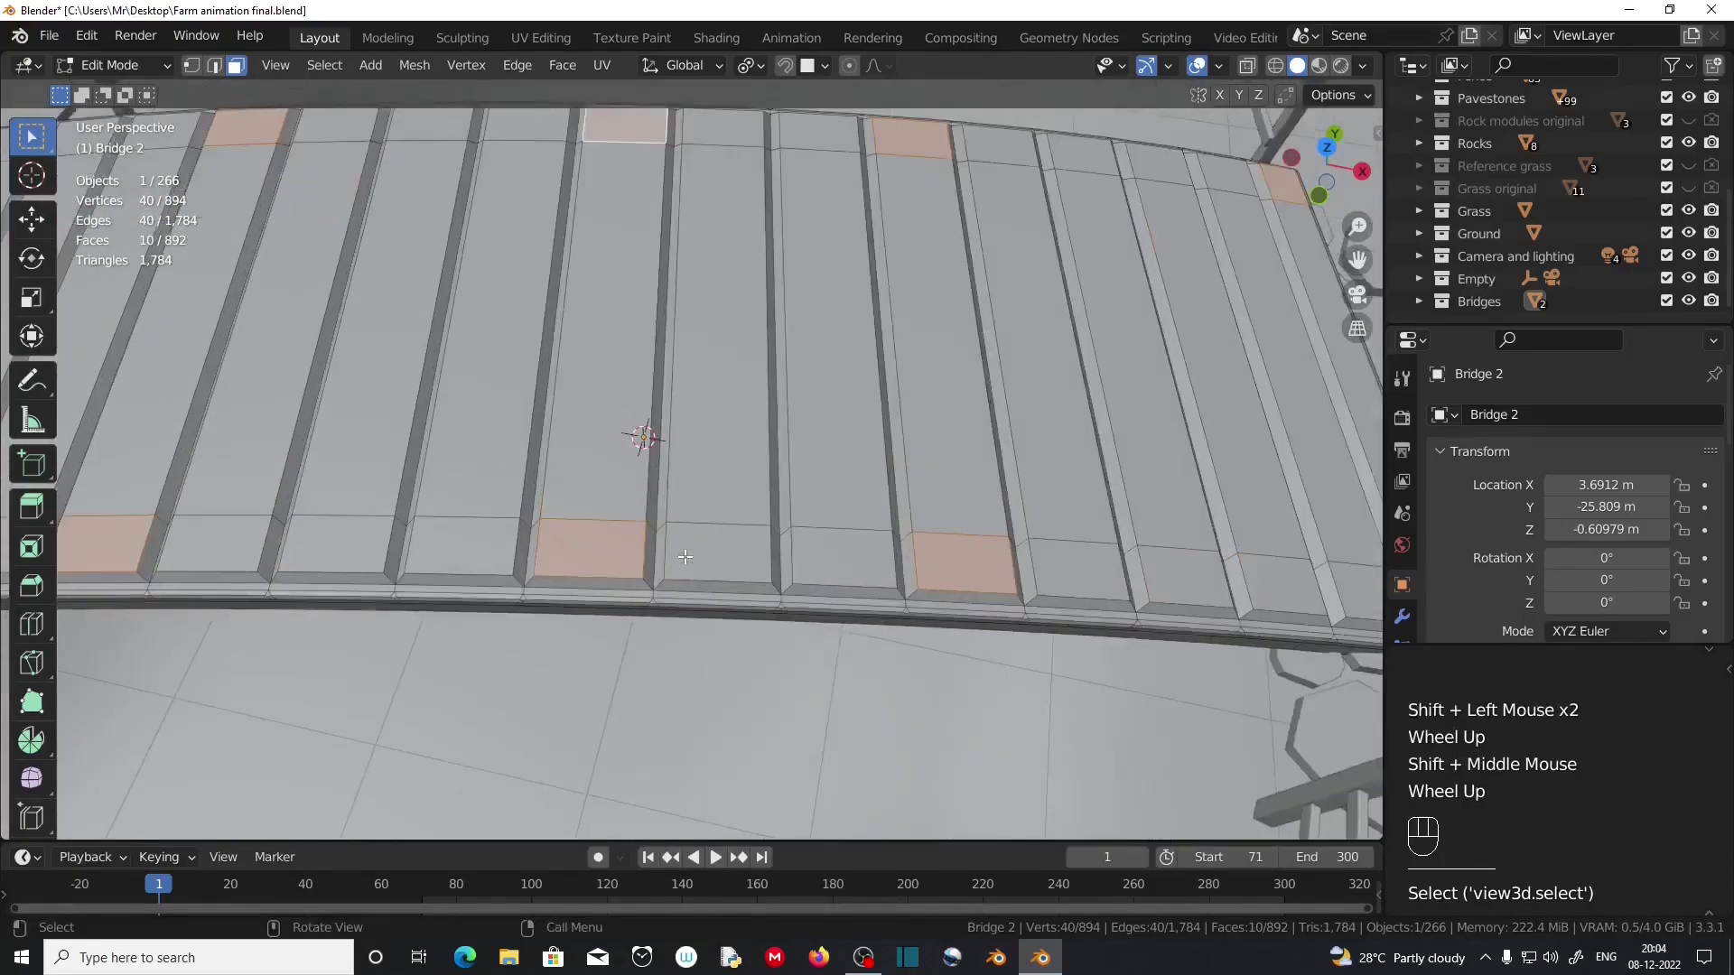
{"action": "key", "text": "i"}
{"action": "left_click", "coordinate": [695, 637]}
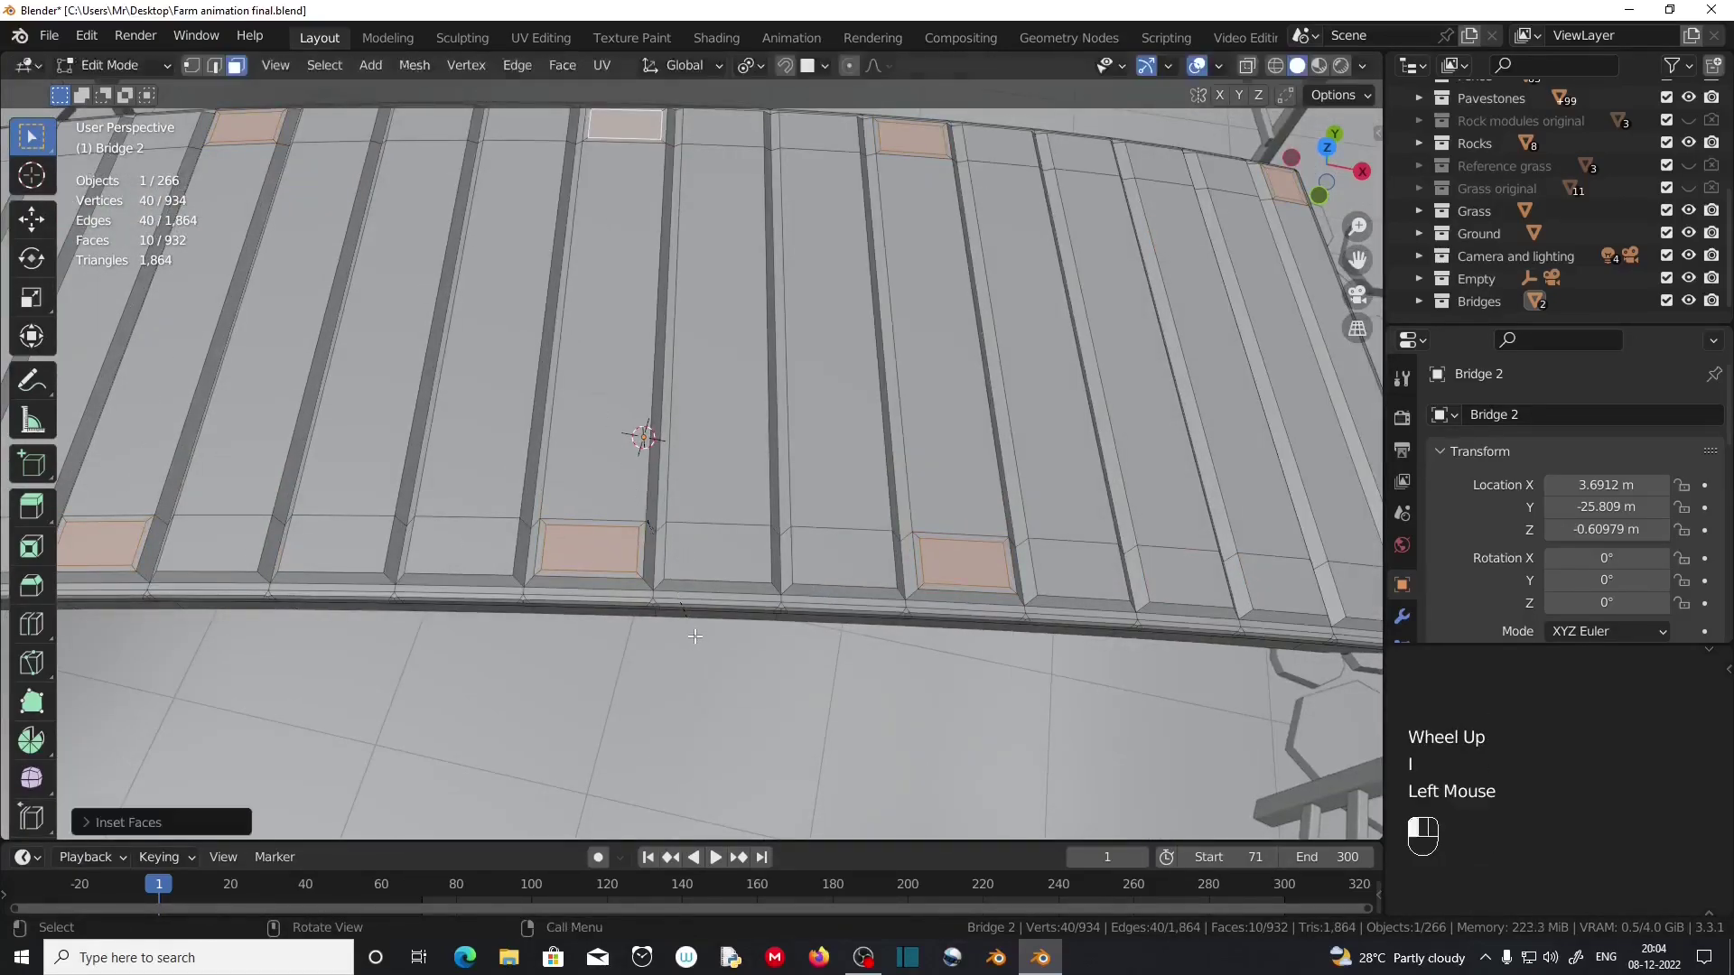
Select the three intermediate inset plank-end faces along the near long side of the deck.
{"action": "scroll", "coordinate": [905, 569], "scroll_direction": "down", "scroll_amount": 2}
{"action": "scroll", "coordinate": [905, 568], "scroll_direction": "up", "scroll_amount": 2}
{"action": "left_click", "coordinate": [986, 572]}
{"action": "left_click", "coordinate": [633, 560], "text": "shift"}
{"action": "scroll", "coordinate": [632, 560], "scroll_direction": "down", "scroll_amount": 2}
{"action": "middle_click_drag", "start_coordinate": [370, 525], "coordinate": [539, 531], "text": "shift"}
{"action": "left_click", "coordinate": [541, 515], "text": "shift"}
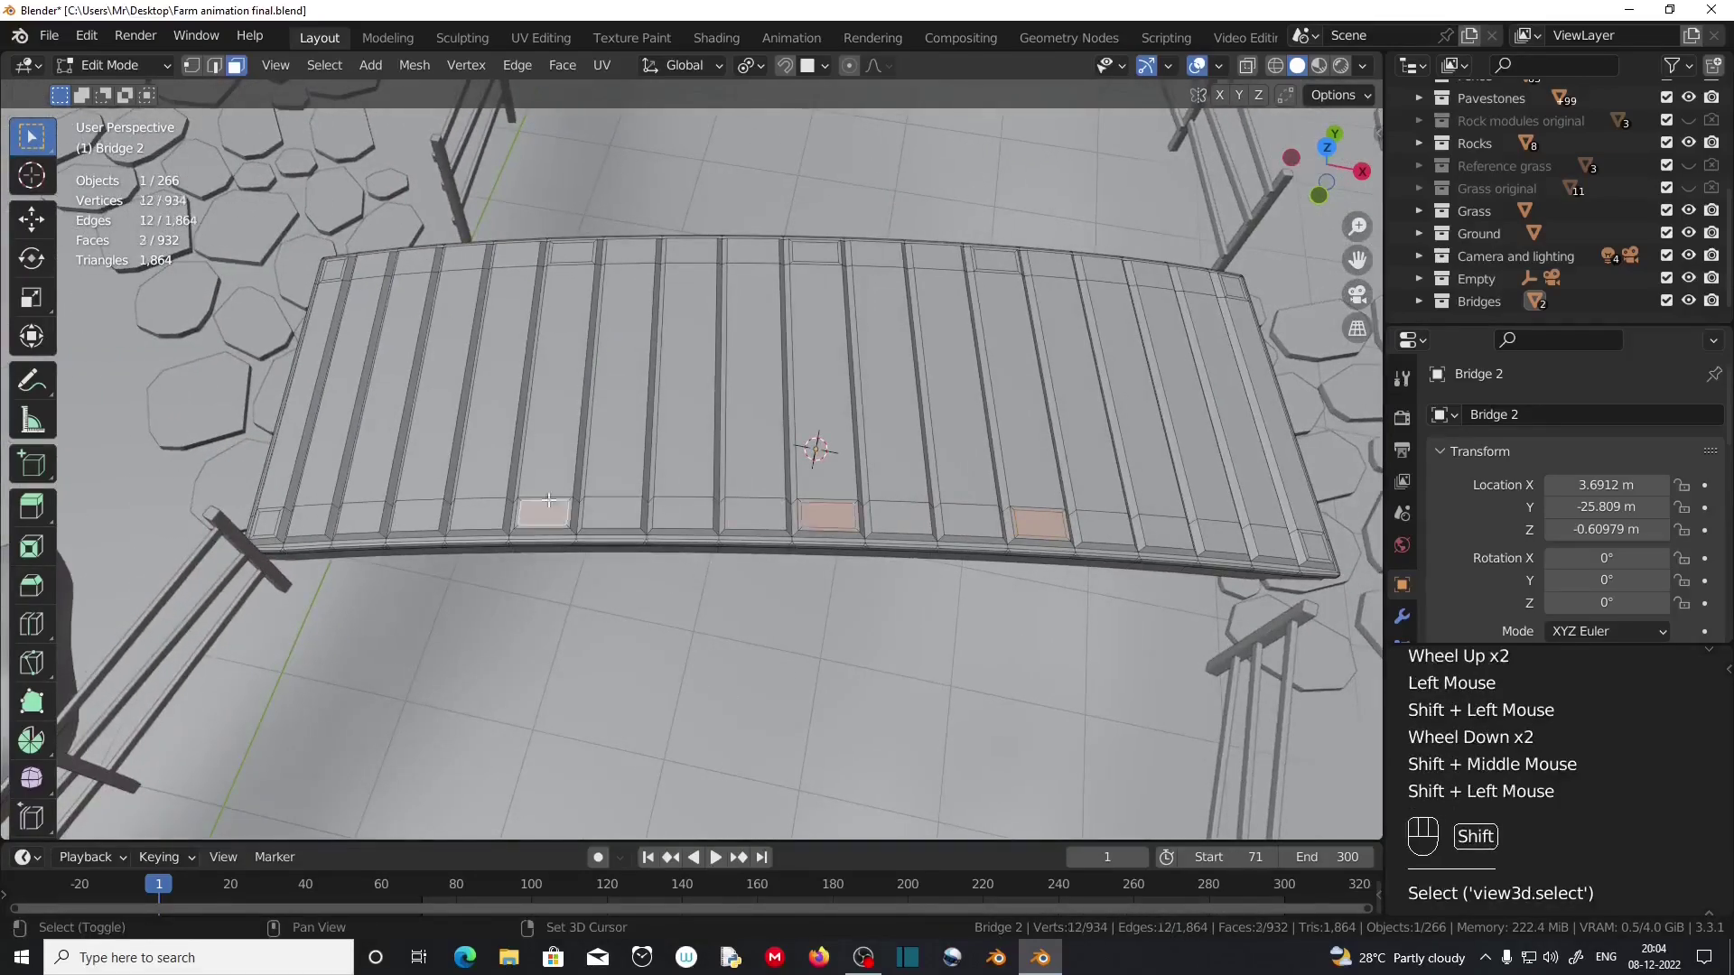
Add the three matching faces on the deck's far edge to the selection and set Normal orientation with the Individual Origins pivot.
{"action": "left_click", "coordinate": [572, 254], "text": "shift"}
{"action": "left_click", "coordinate": [815, 252], "text": "shift"}
{"action": "left_click", "coordinate": [995, 262], "text": "shift"}
{"action": "middle_click_drag", "start_coordinate": [992, 429], "coordinate": [839, 454], "text": "shift"}
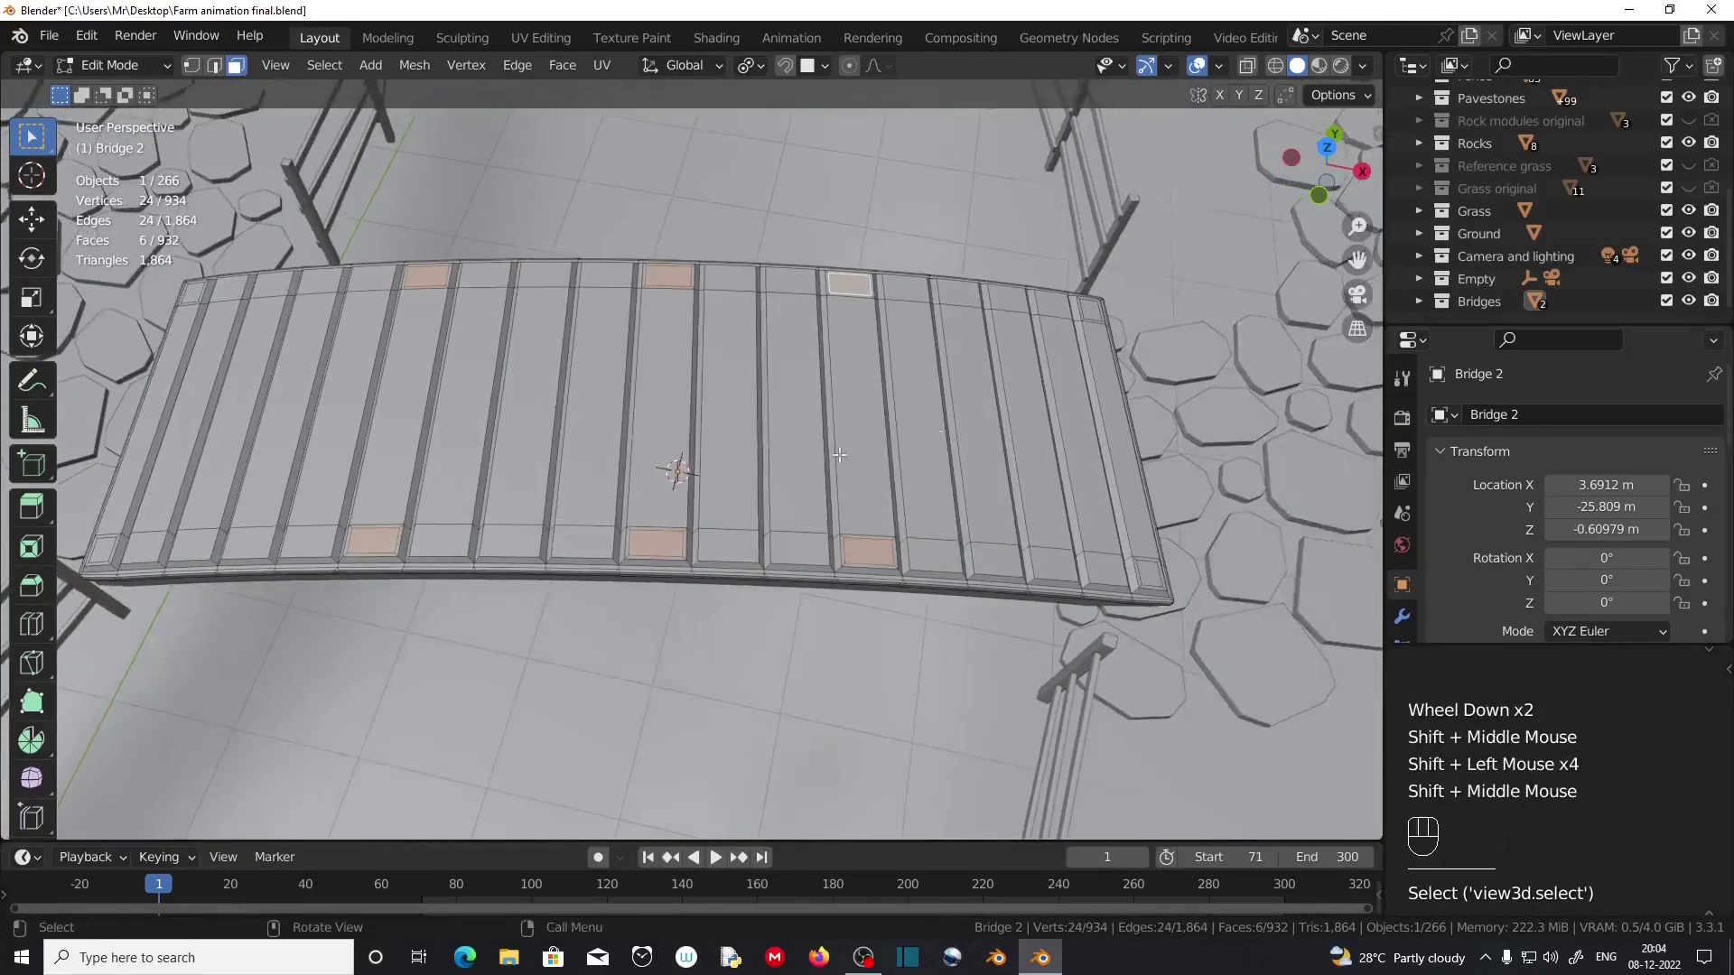
{"action": "left_click", "coordinate": [686, 68]}
{"action": "left_click", "coordinate": [664, 183]}
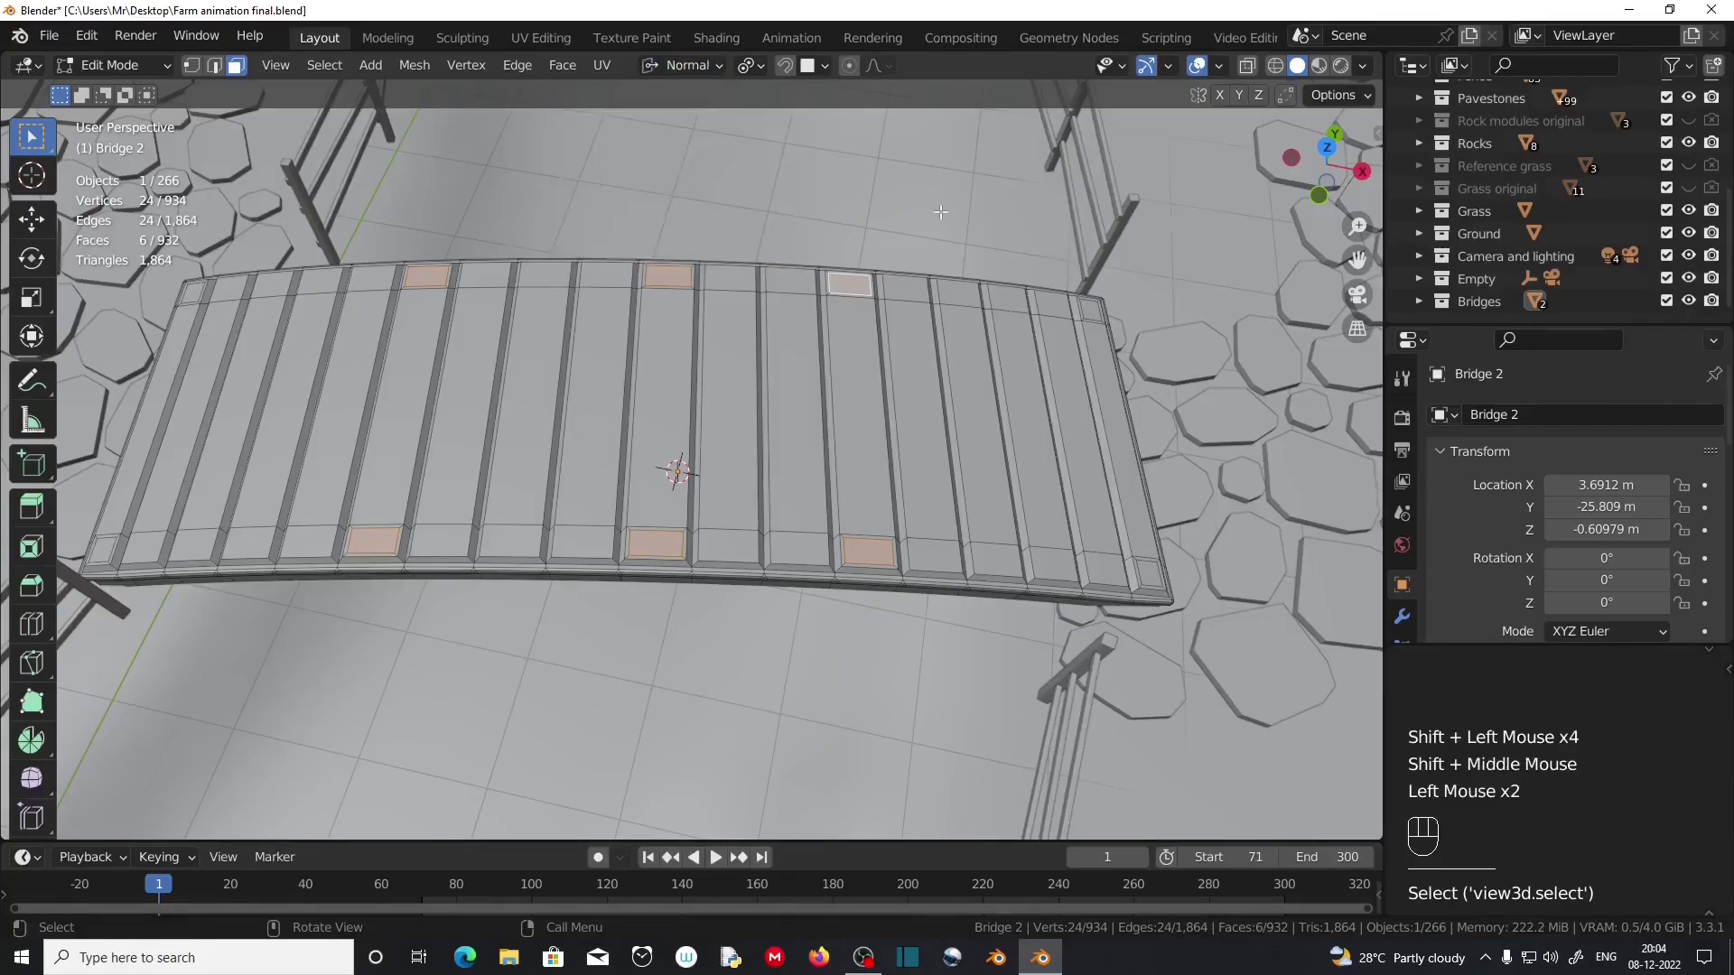
{"action": "left_click", "coordinate": [748, 66]}
{"action": "left_click", "coordinate": [764, 143]}
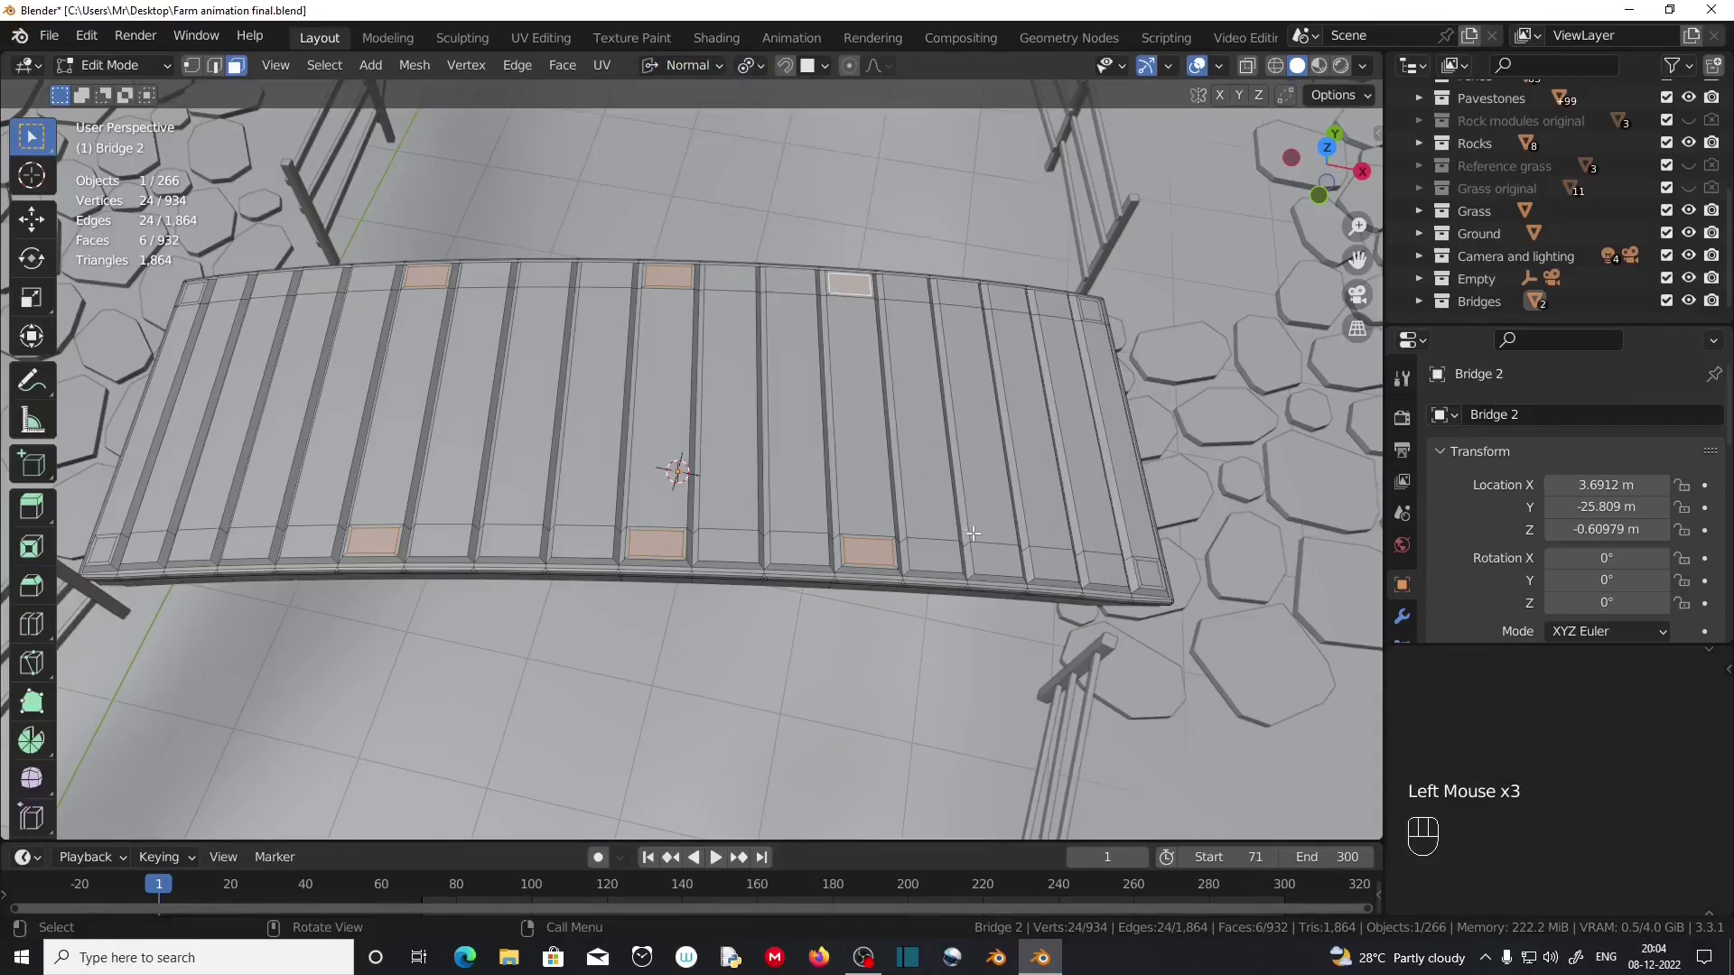
Shrink the six selected deck faces along their normal X axis and to about 0.6 along their normal Y axis.
{"action": "key", "text": "s"}
{"action": "key", "text": "x"}
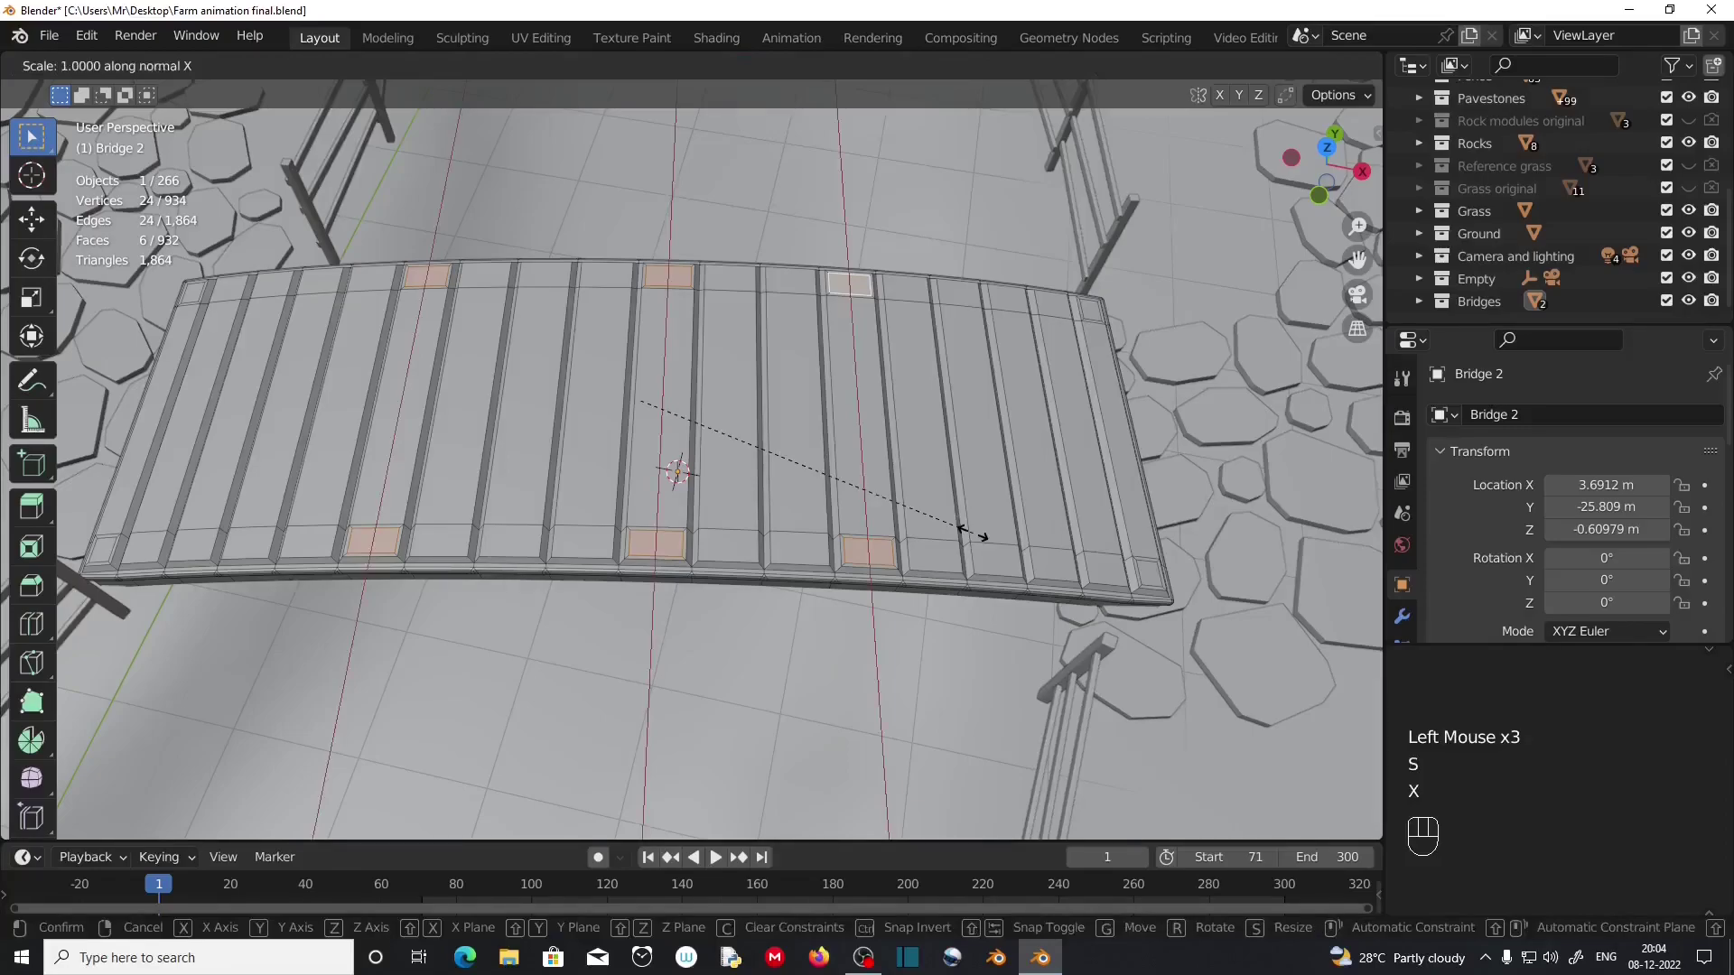
{"action": "left_click", "coordinate": [909, 529]}
{"action": "key", "text": "s"}
{"action": "key", "text": "y"}
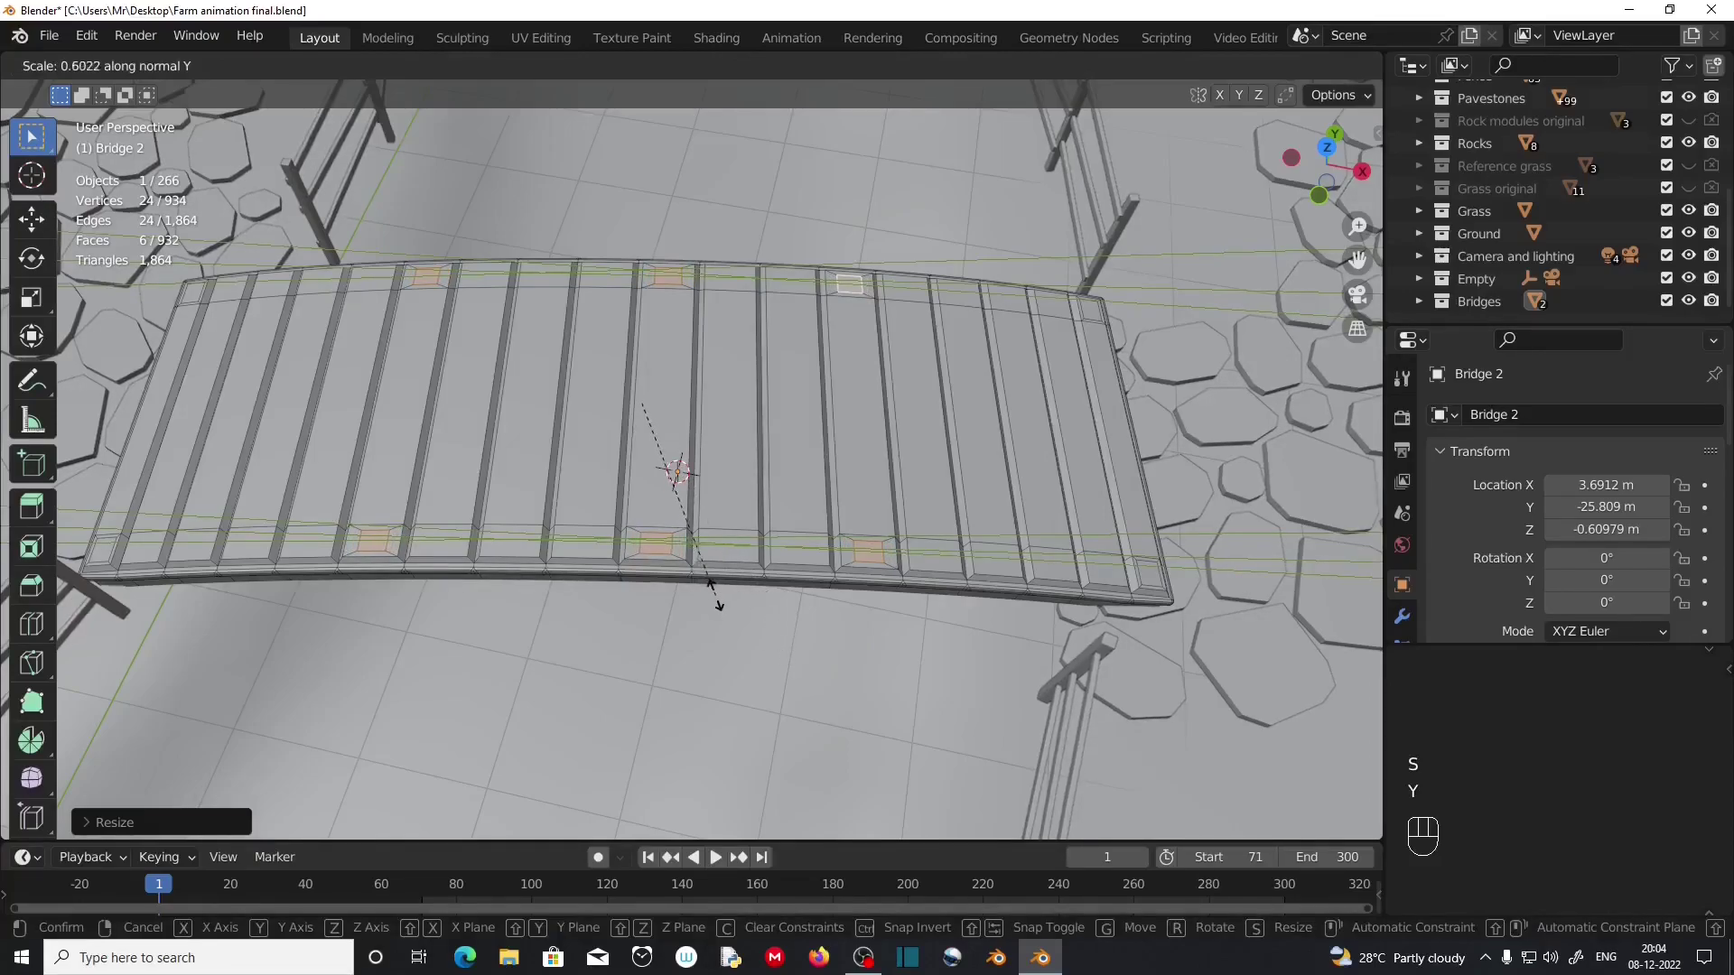
{"action": "left_click", "coordinate": [725, 608]}
{"action": "scroll", "coordinate": [721, 609], "scroll_direction": "up", "scroll_amount": 3}
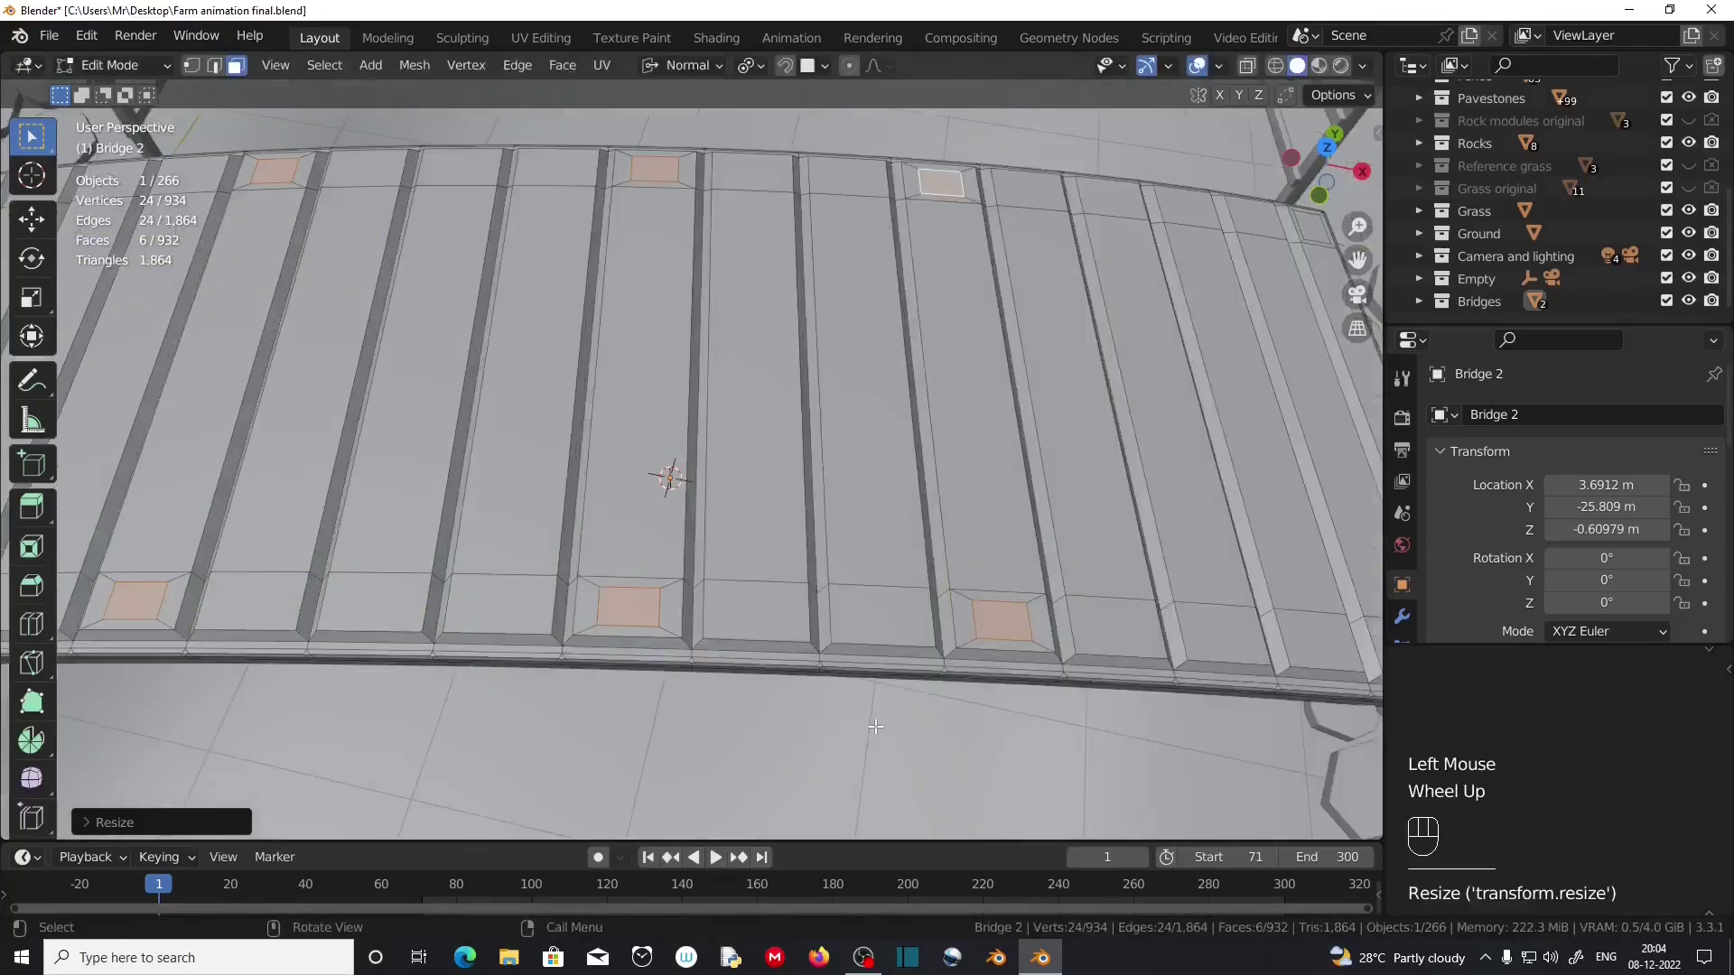
Select the ten post-base faces along both long edges of the deck, including the four corner faces.
{"action": "scroll", "coordinate": [623, 655], "scroll_direction": "down", "scroll_amount": 1}
{"action": "middle_click_drag", "start_coordinate": [591, 671], "coordinate": [1014, 623], "text": "shift"}
{"action": "left_click", "coordinate": [466, 511]}
{"action": "left_click", "coordinate": [506, 206], "text": "shift"}
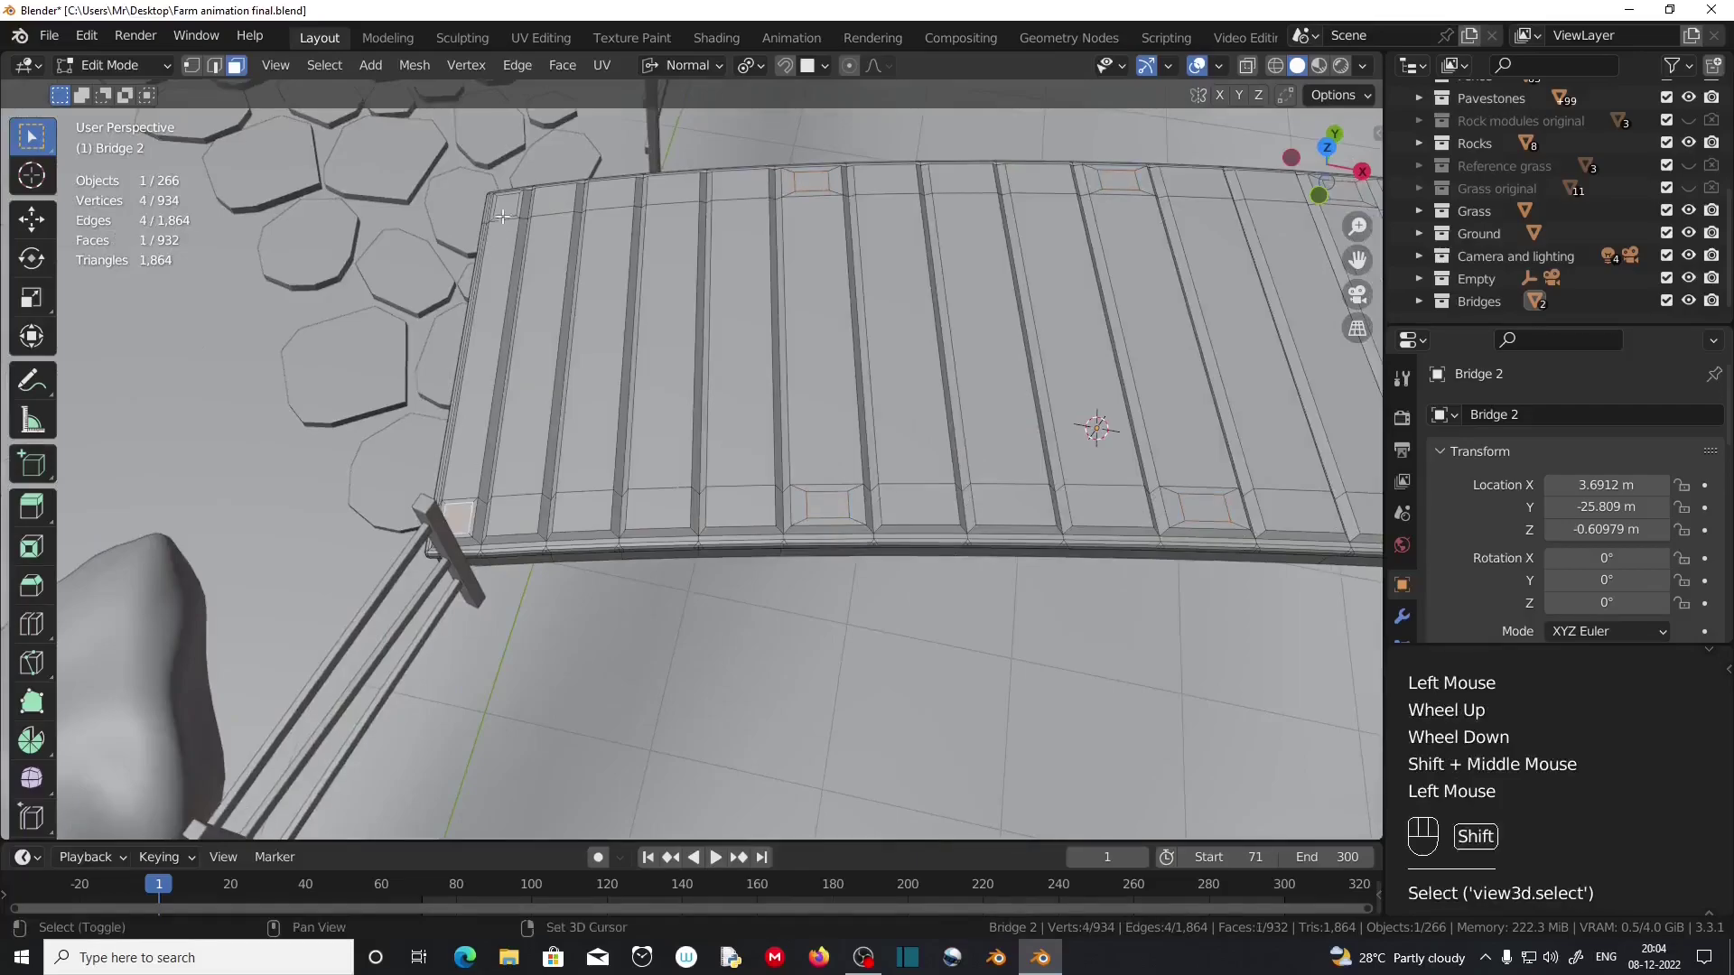
{"action": "left_click", "coordinate": [804, 176], "text": "shift"}
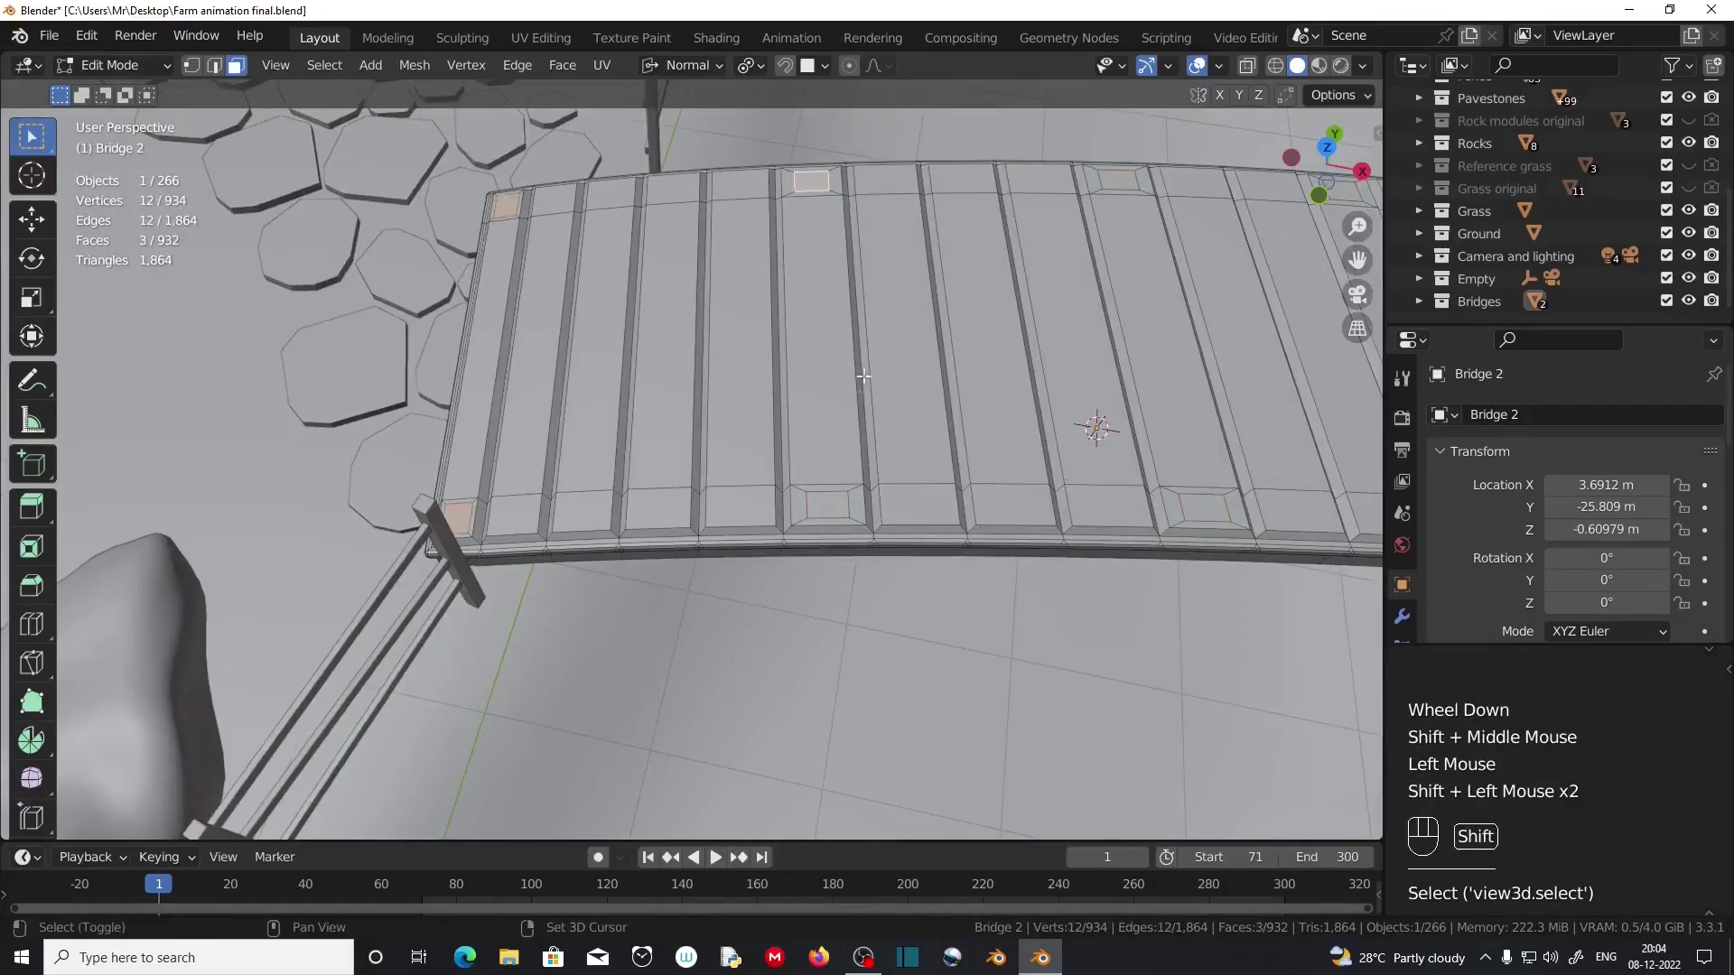
{"action": "left_click", "coordinate": [828, 499], "text": "shift"}
{"action": "middle_click_drag", "start_coordinate": [1038, 507], "coordinate": [566, 512], "text": "shift"}
{"action": "left_click", "coordinate": [577, 514], "text": "shift"}
{"action": "left_click", "coordinate": [607, 186], "text": "shift"}
{"action": "left_click", "coordinate": [833, 197], "text": "shift"}
{"action": "left_click", "coordinate": [855, 526], "text": "shift"}
{"action": "left_click", "coordinate": [1216, 555], "text": "shift"}
{"action": "left_click", "coordinate": [1135, 232], "text": "shift"}
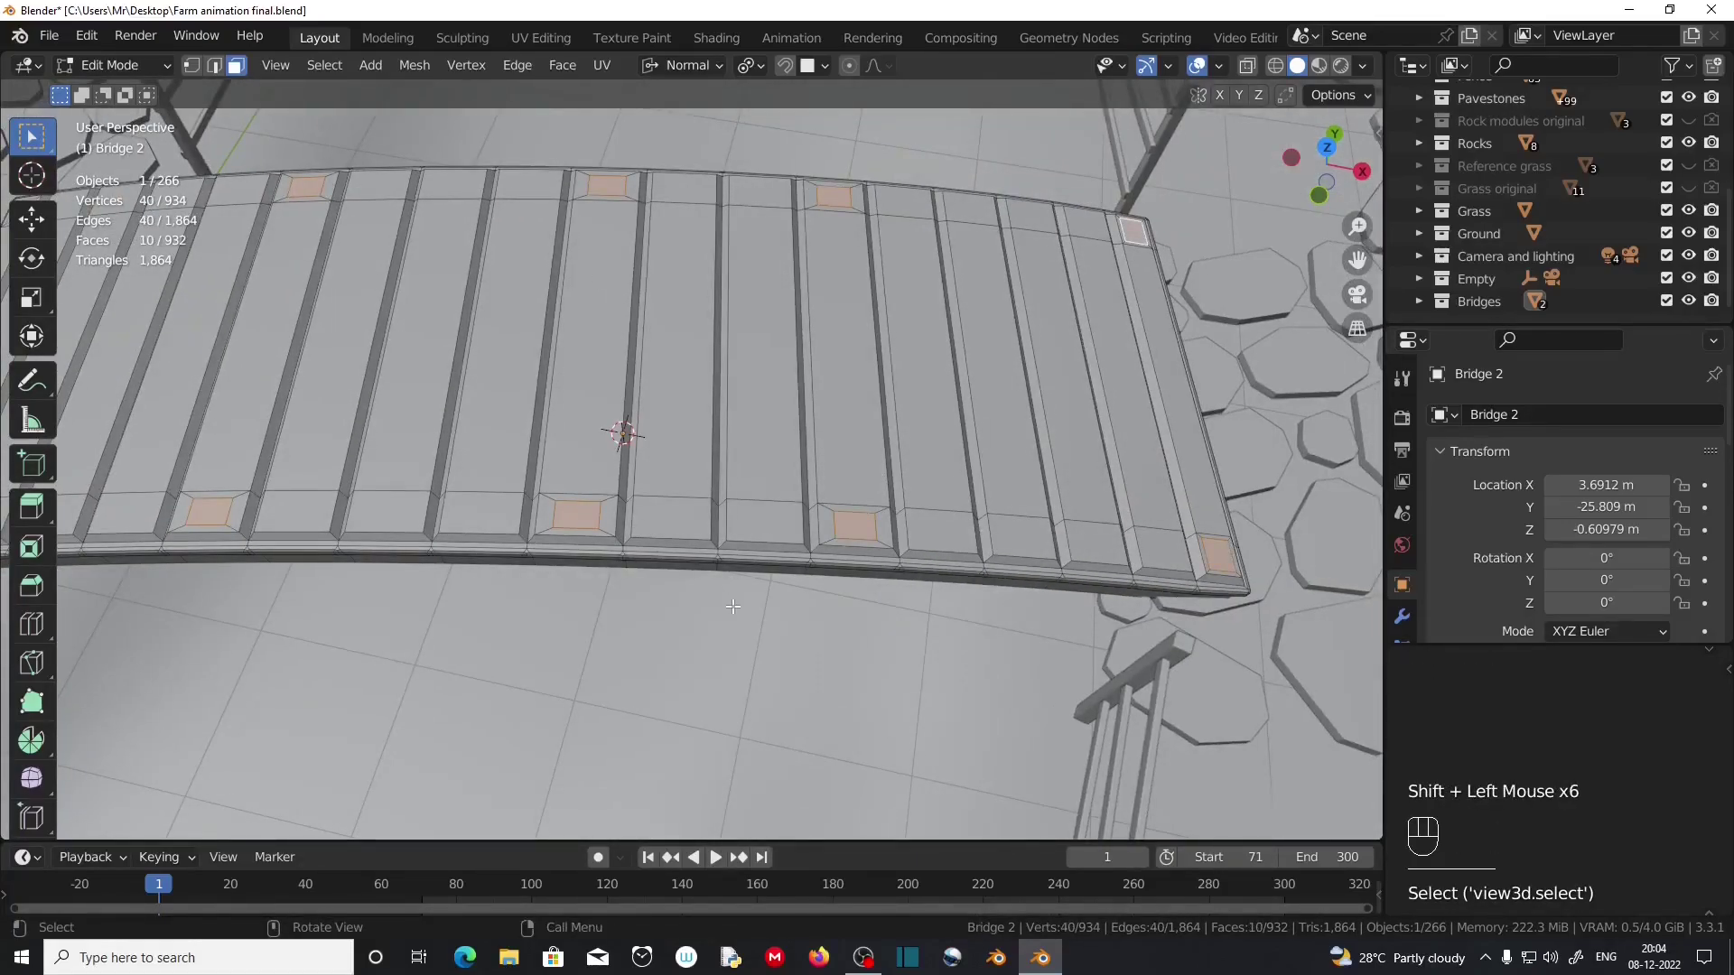
Isolate the bridge in local view and show it from the front.
{"action": "key", "text": "KP_1"}
{"action": "middle_click_drag", "start_coordinate": [731, 604], "coordinate": [849, 813], "text": "shift"}
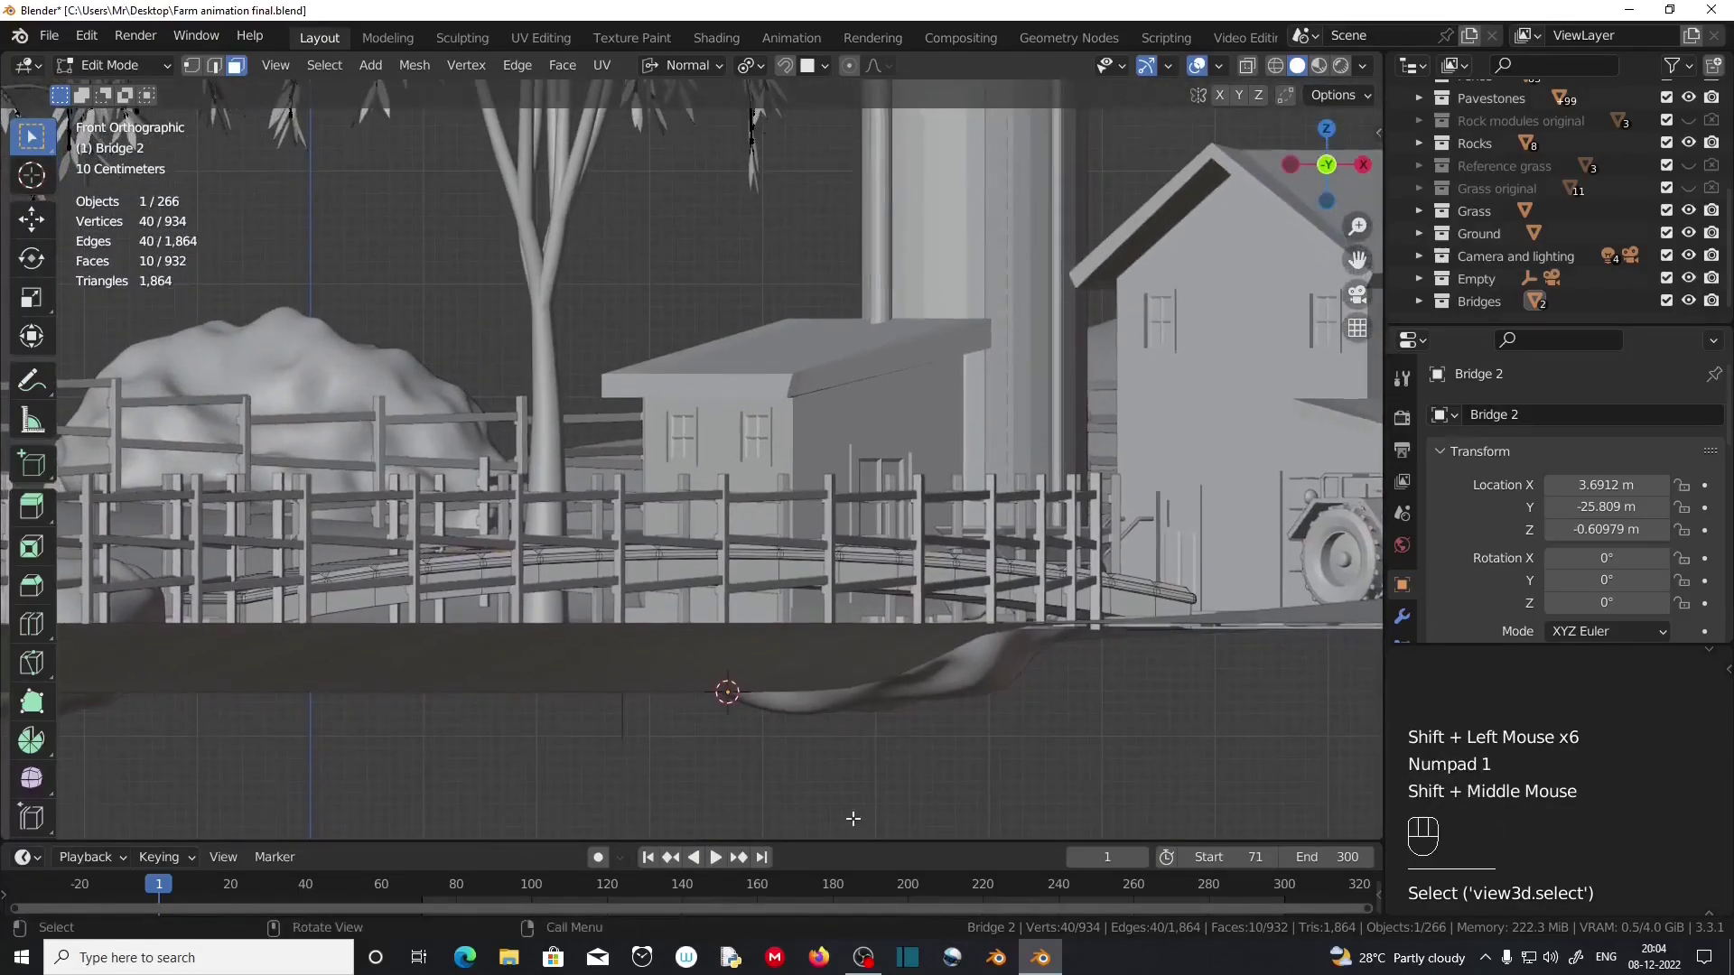
{"action": "key", "text": "KP_Divide"}
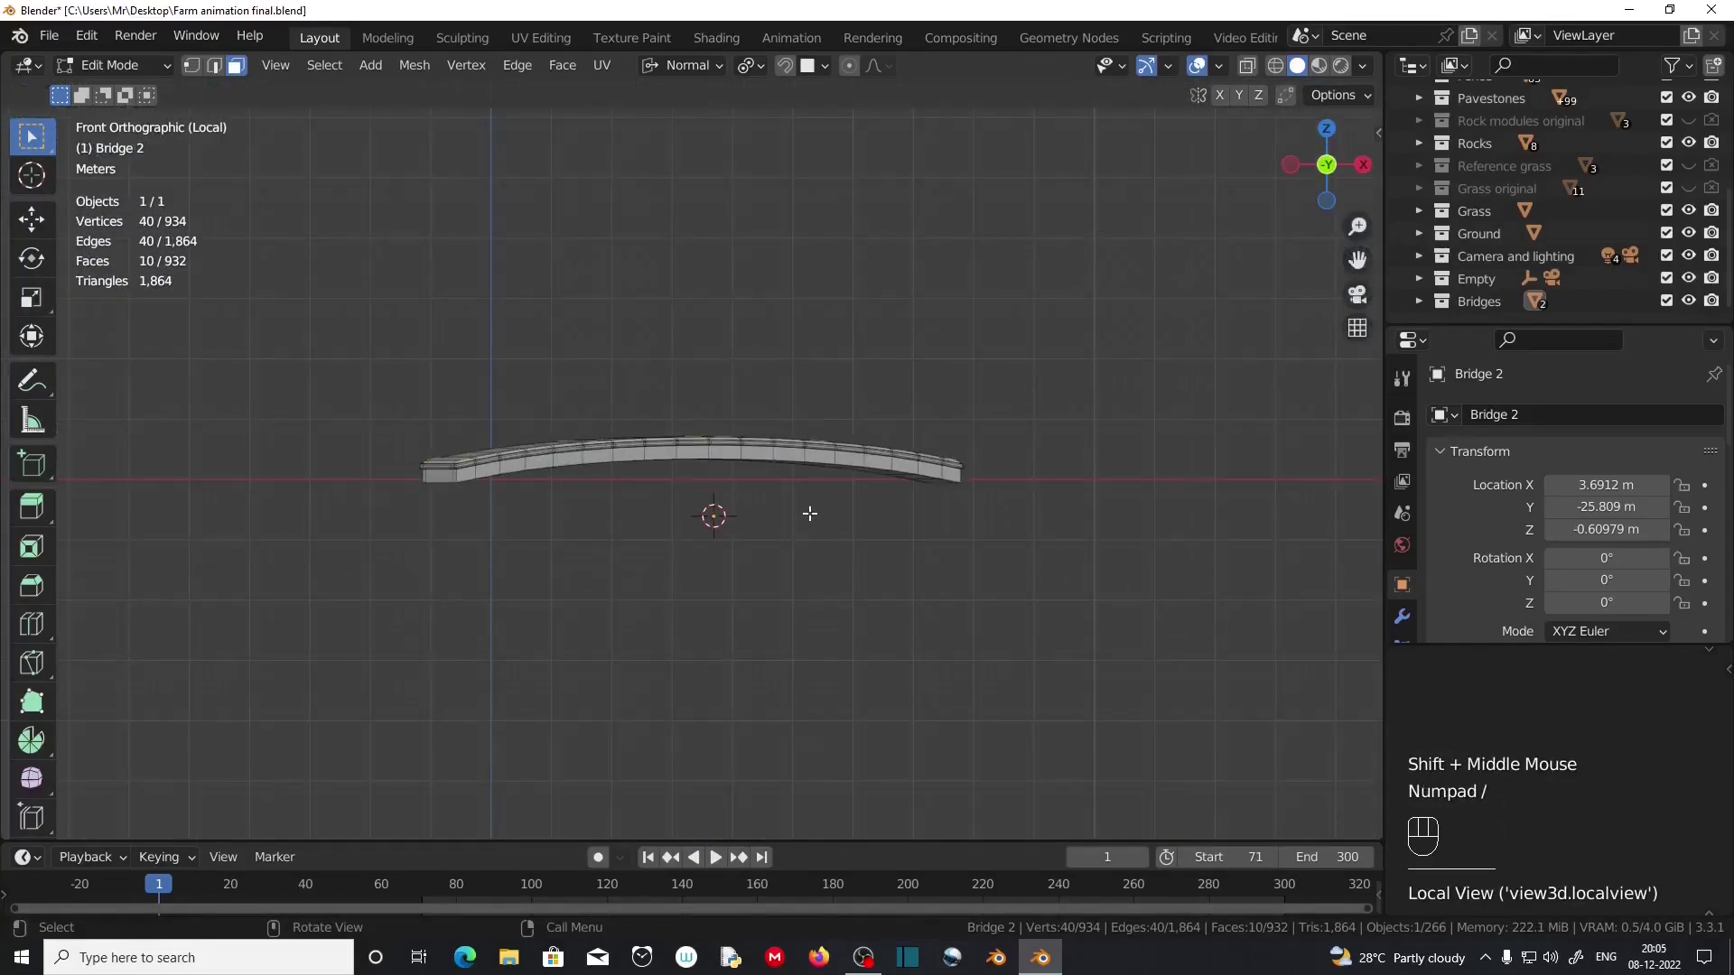
{"action": "scroll", "coordinate": [812, 516], "scroll_direction": "up", "scroll_amount": 2}
{"action": "middle_click_drag", "start_coordinate": [813, 511], "coordinate": [812, 632], "text": "shift"}
{"action": "scroll", "coordinate": [813, 632], "scroll_direction": "down", "scroll_amount": 1}
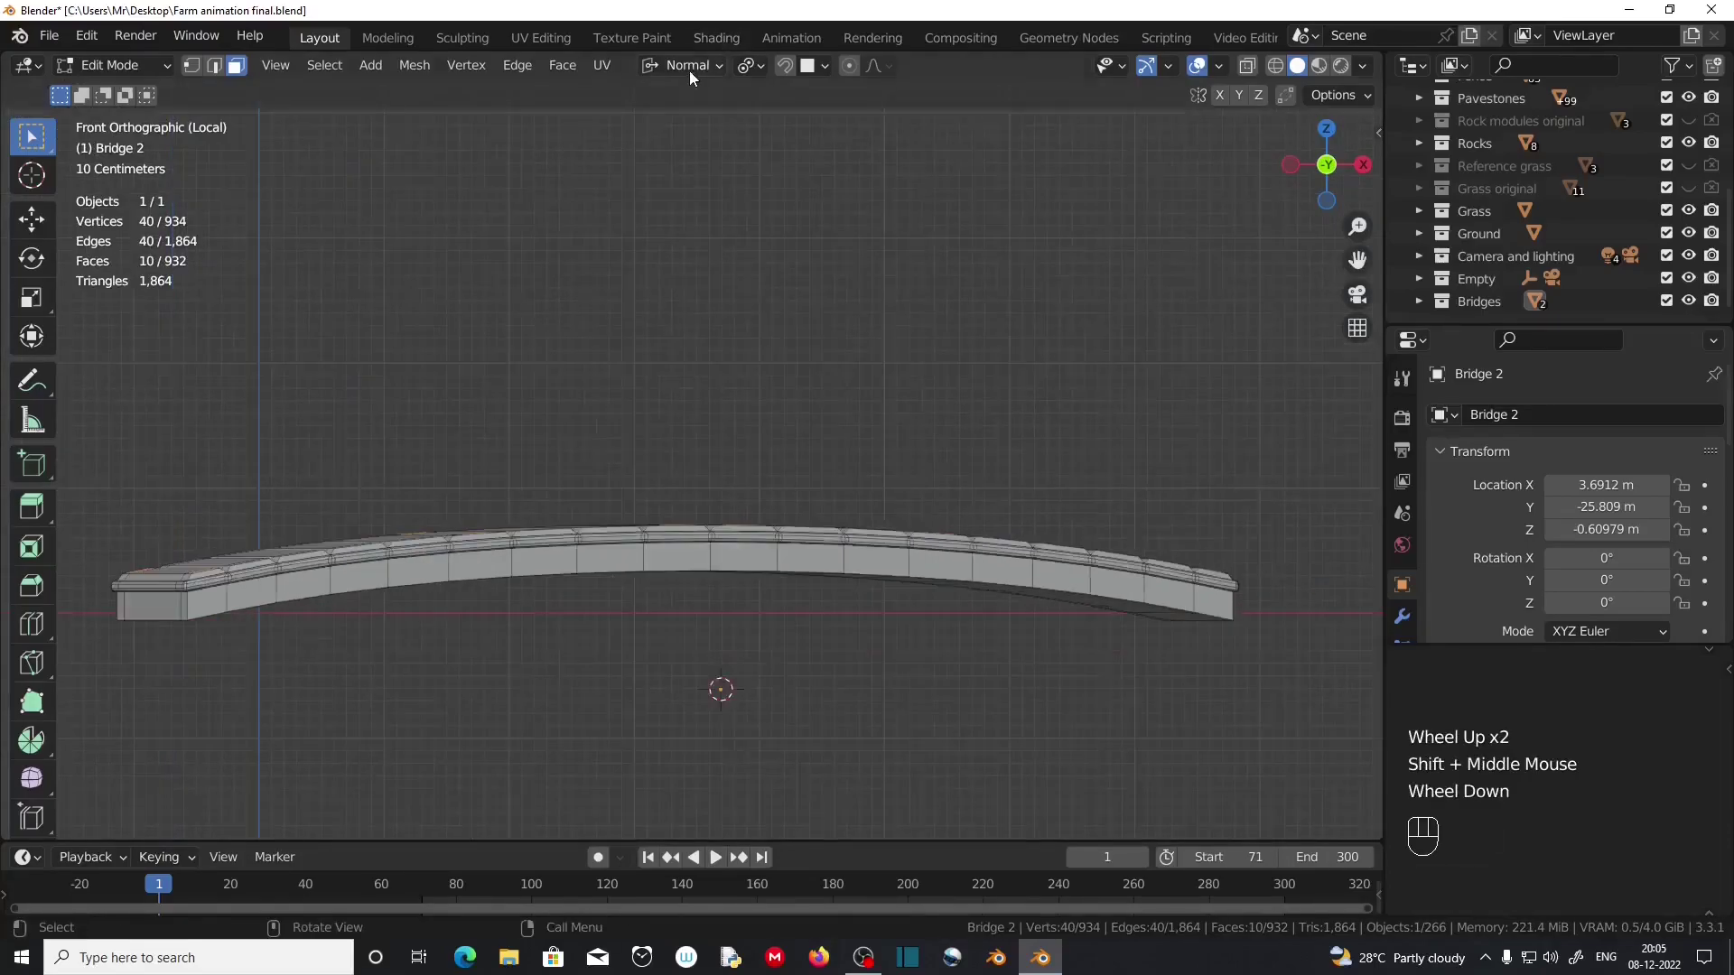
Set Global orientation and the Median Point pivot, and extrude the ten selected faces upward into tall posts.
{"action": "left_click", "coordinate": [694, 68]}
{"action": "left_click", "coordinate": [681, 141]}
{"action": "left_click", "coordinate": [752, 66]}
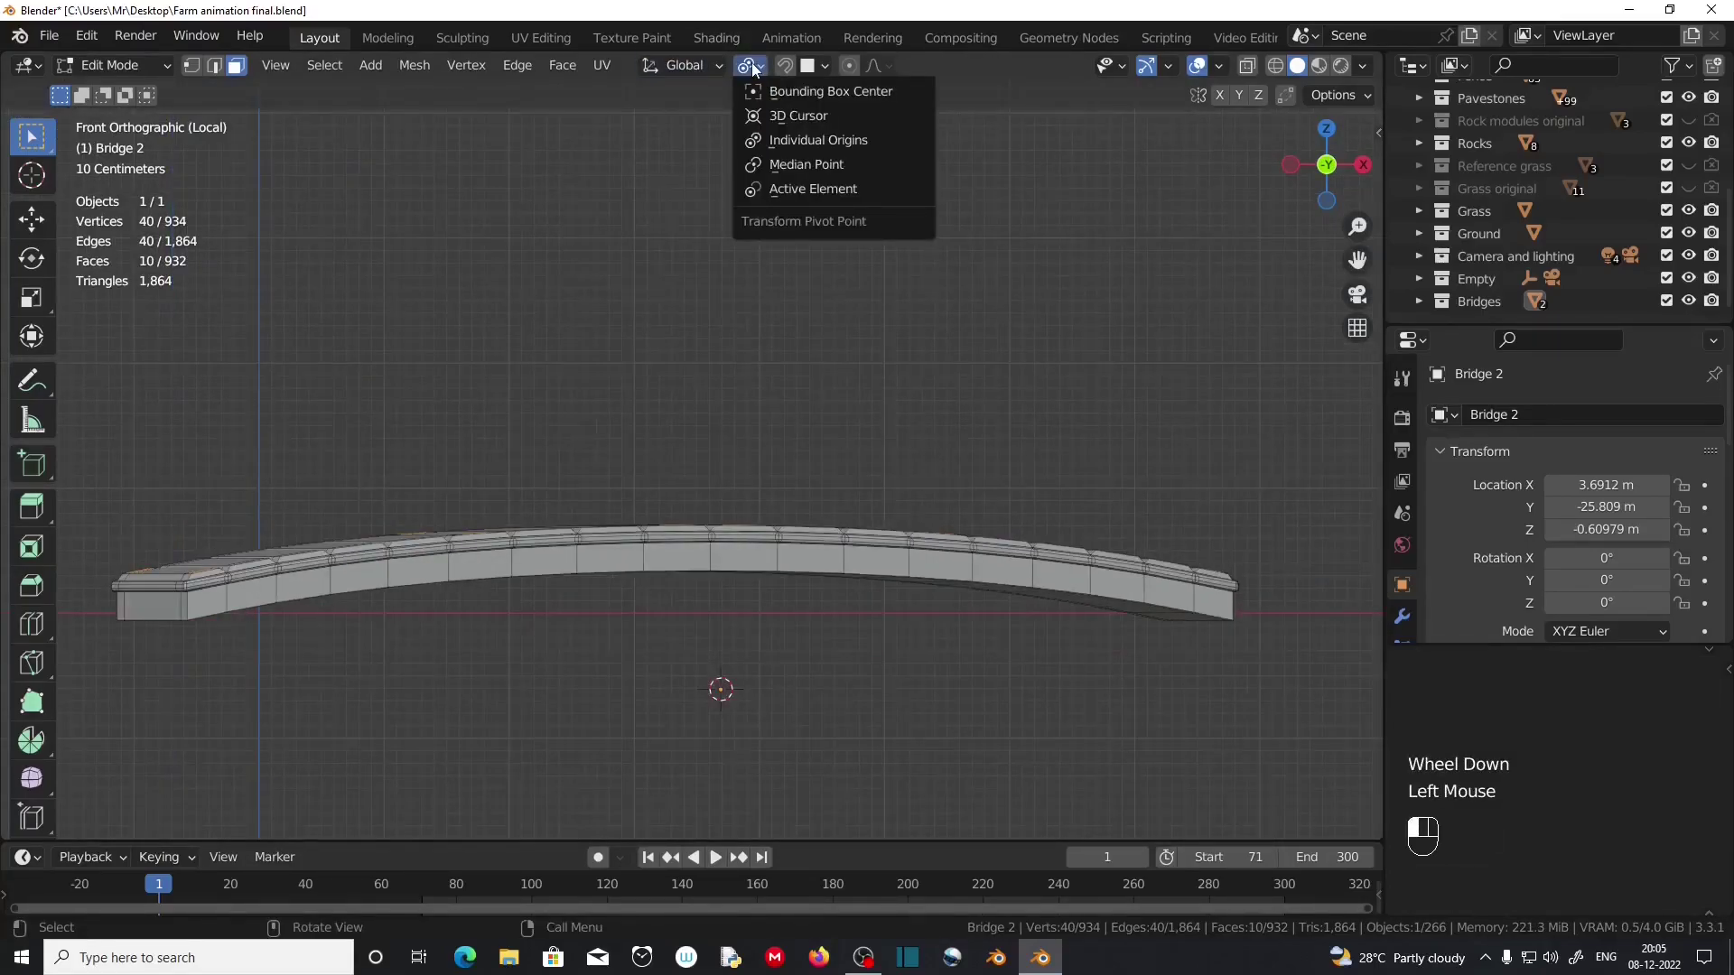
{"action": "left_click", "coordinate": [806, 165]}
{"action": "key", "text": "e"}
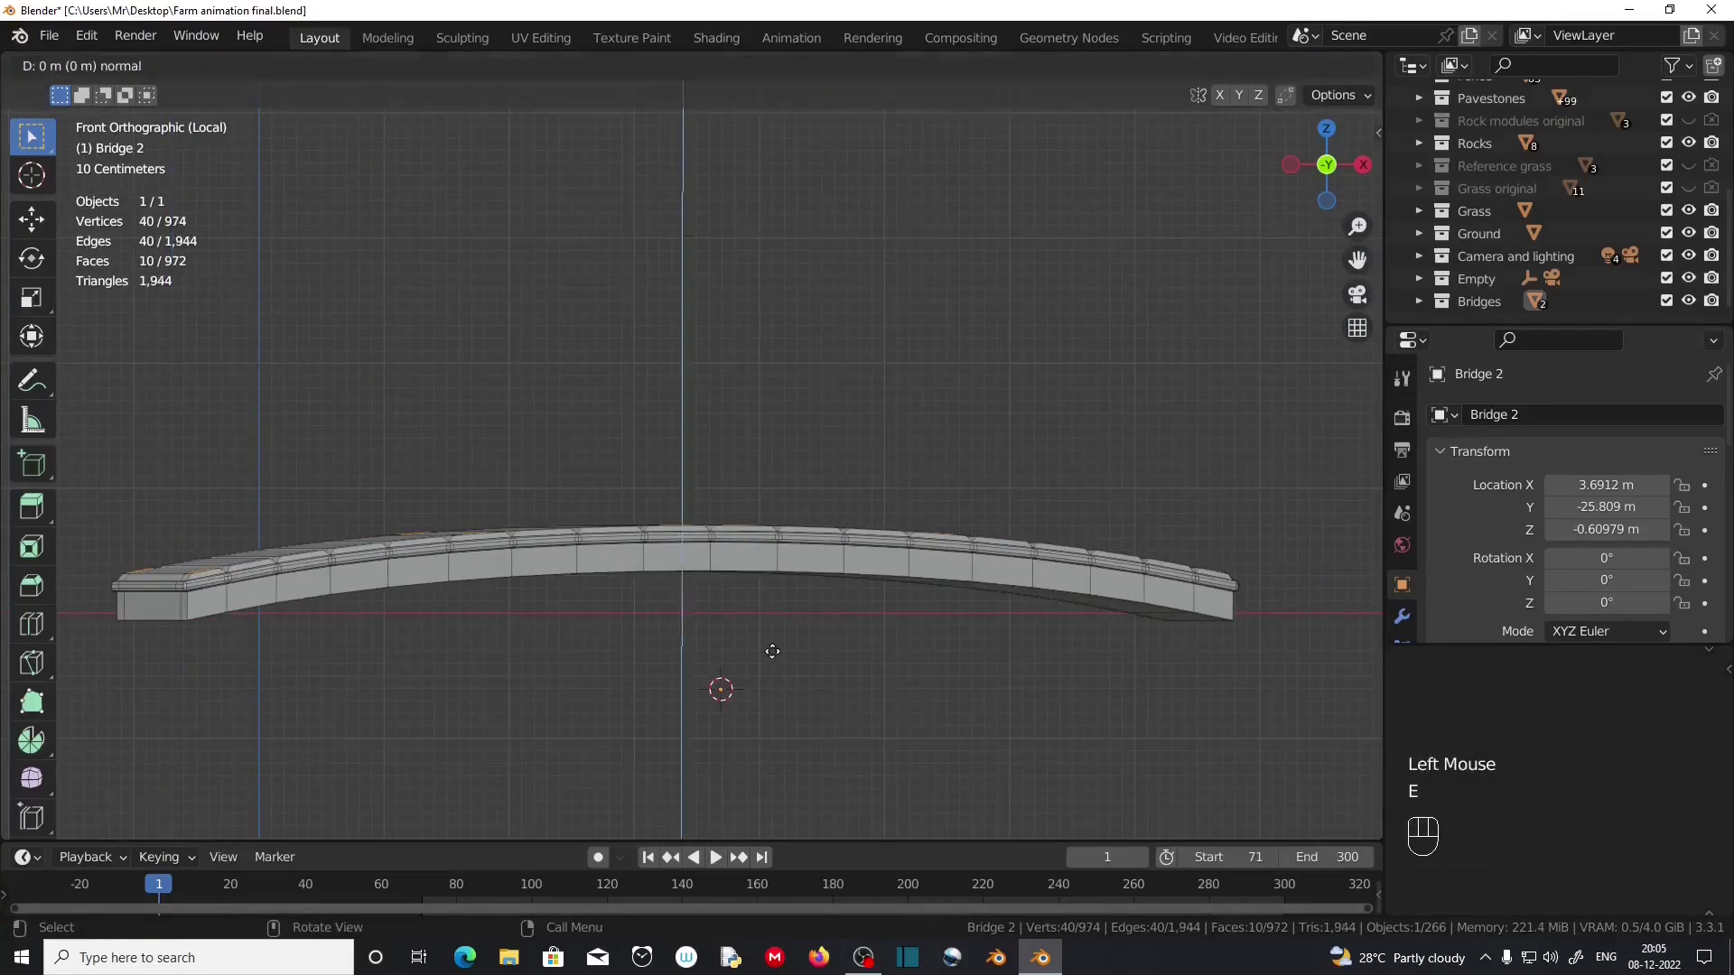
{"action": "left_click", "coordinate": [775, 459]}
Extrude the post tops upward by about 0.05 m and again by about 0.15 m for the caps.
{"action": "middle_click_drag", "start_coordinate": [774, 454], "coordinate": [794, 552]}
{"action": "key", "text": "e"}
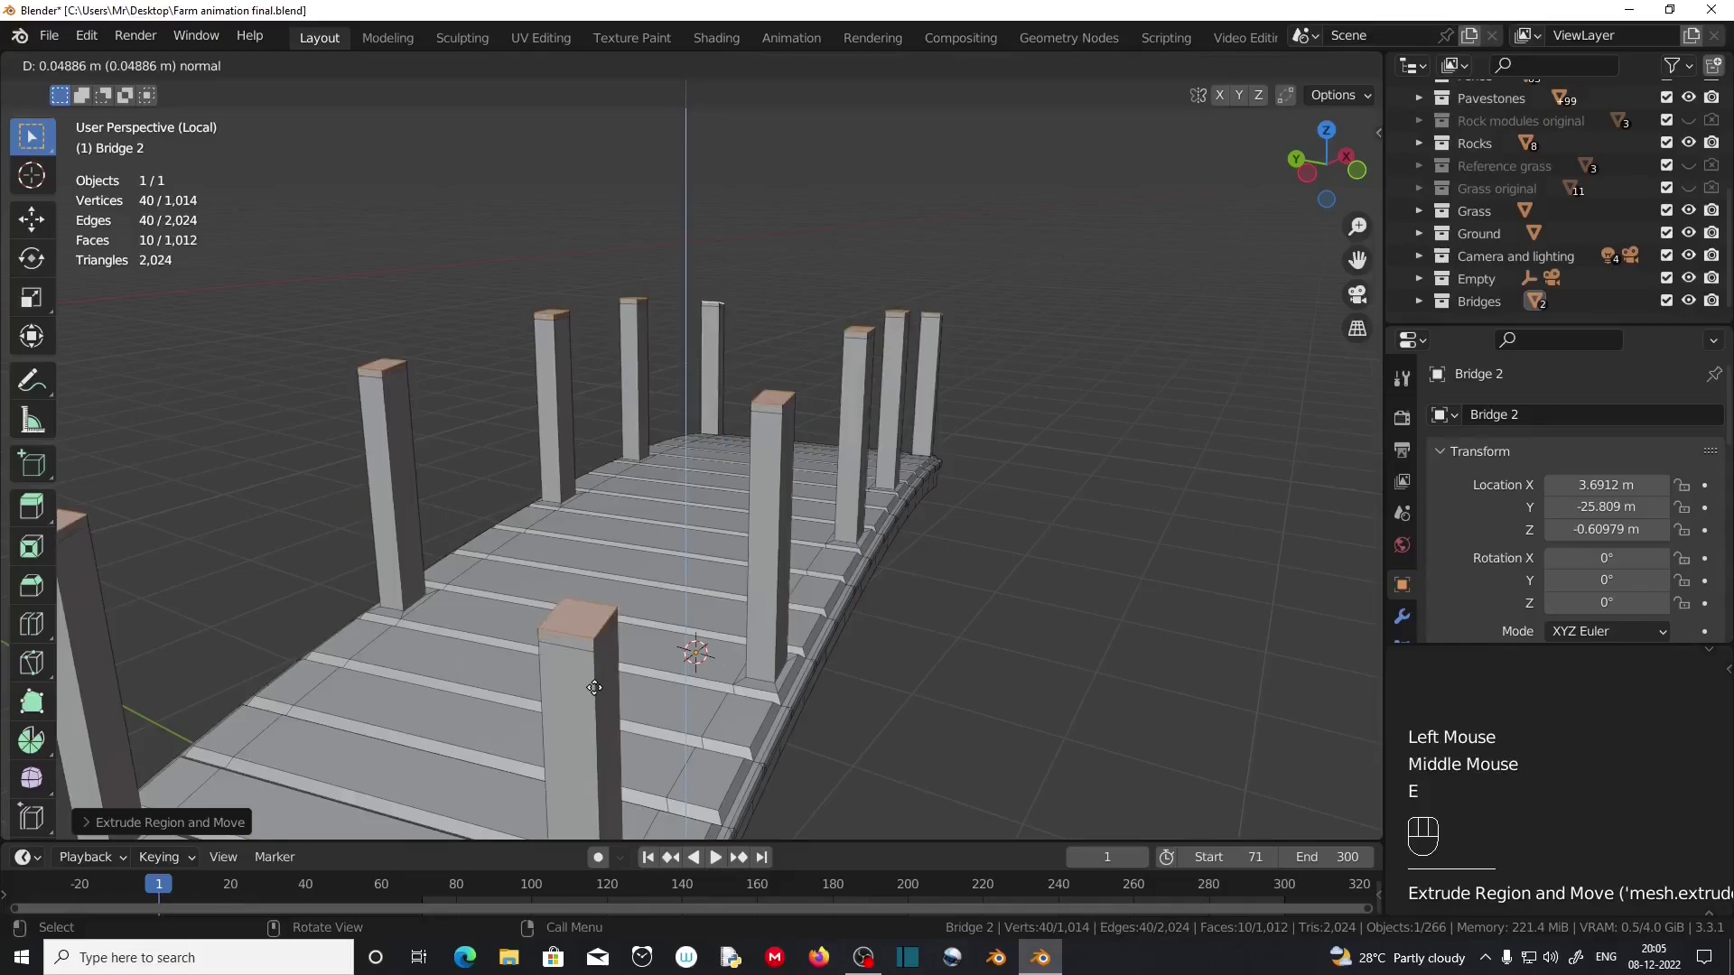
{"action": "left_click", "coordinate": [594, 688]}
{"action": "key", "text": "e"}
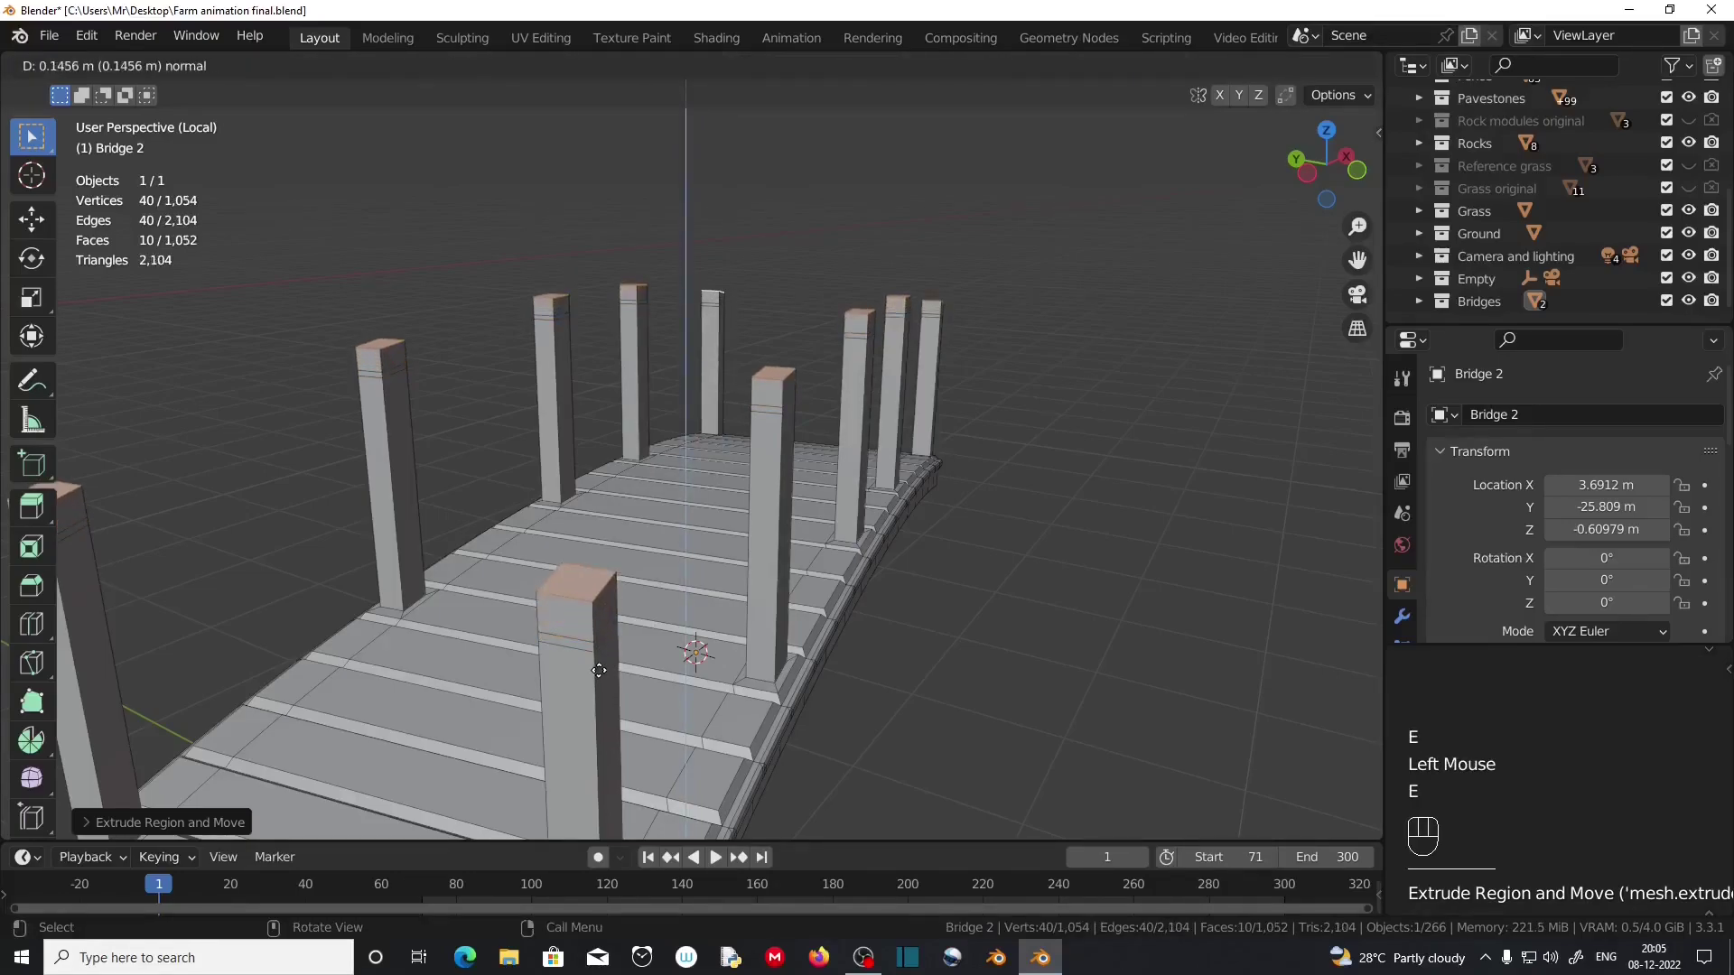
{"action": "left_click", "coordinate": [601, 671]}
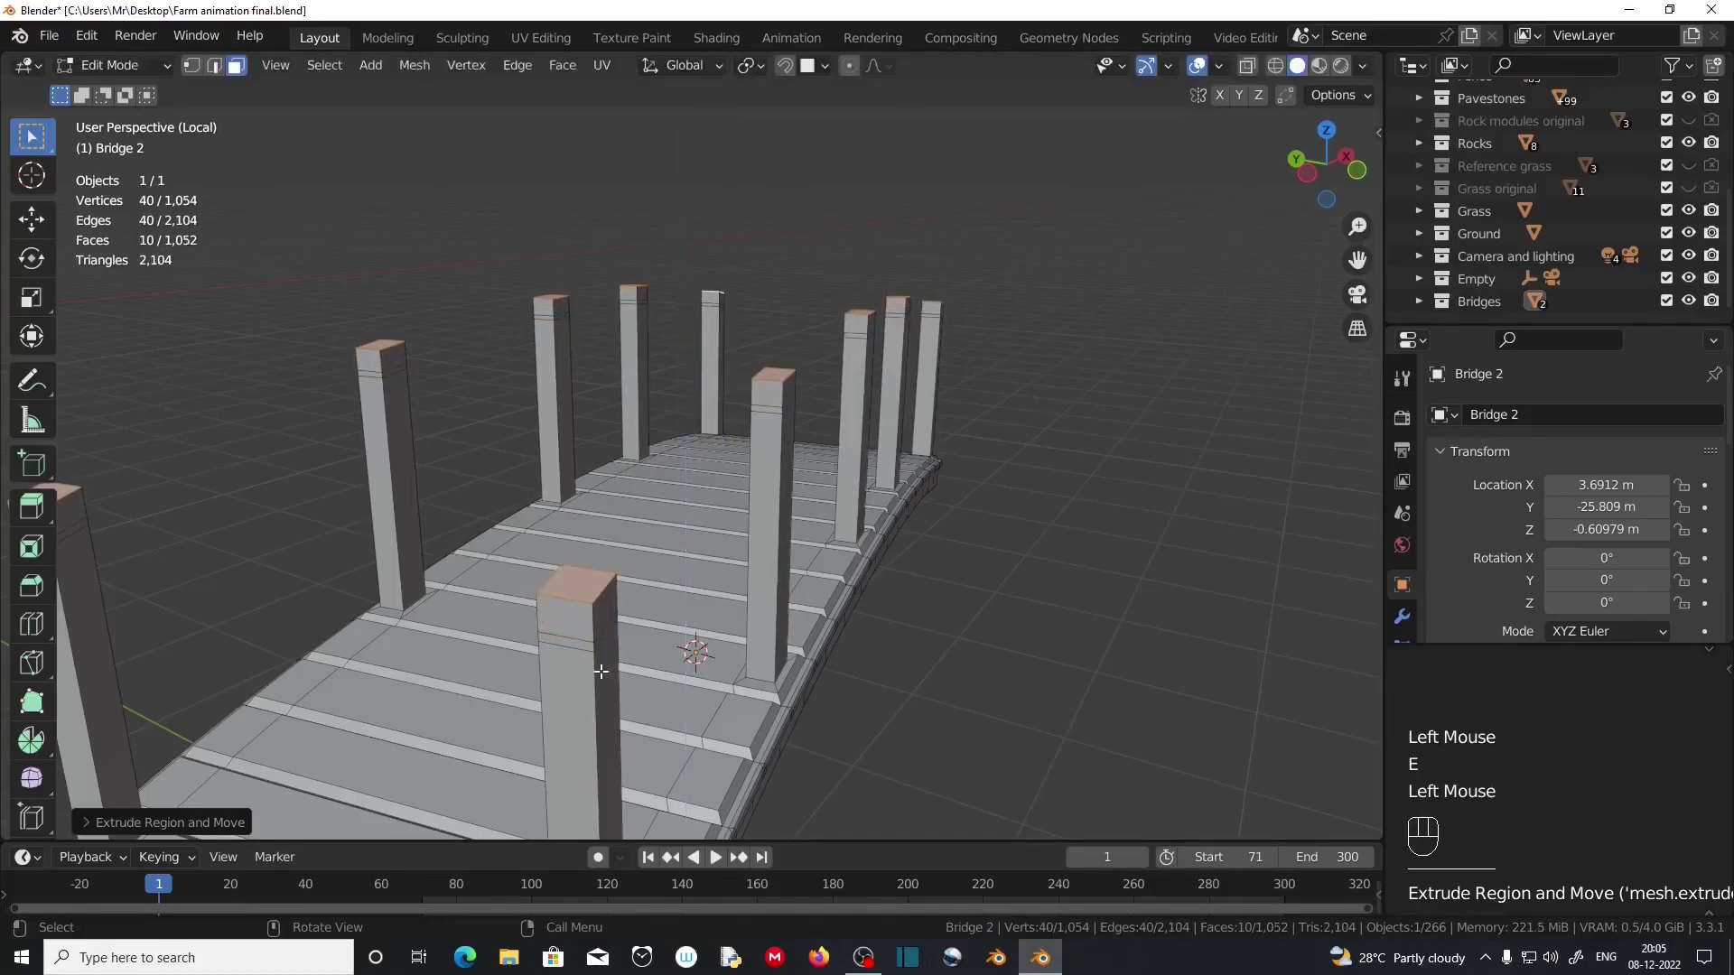
Grow the selection to the whole post caps, enlarge them slightly about their individual origins, and bevel their edges with two segments.
{"action": "key", "text": "ctrl"}
{"action": "key", "text": "ctrl+KP_Add"}
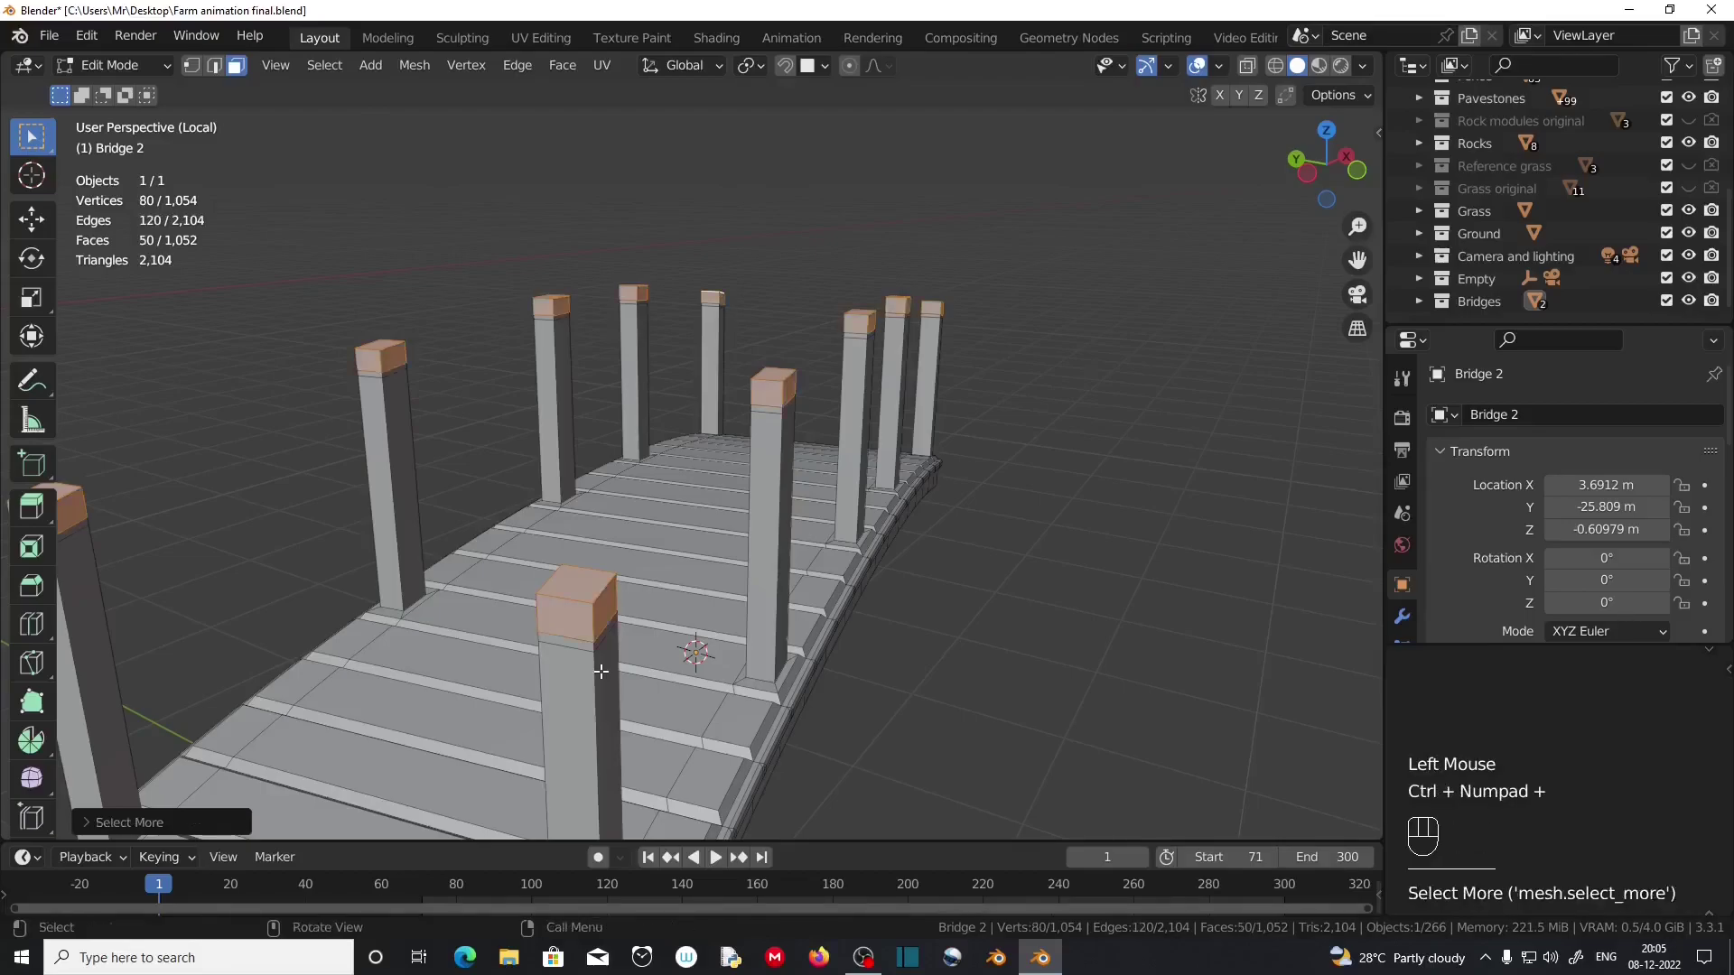
{"action": "key", "text": "s"}
{"action": "right_click", "coordinate": [707, 612]}
{"action": "left_click", "coordinate": [751, 66]}
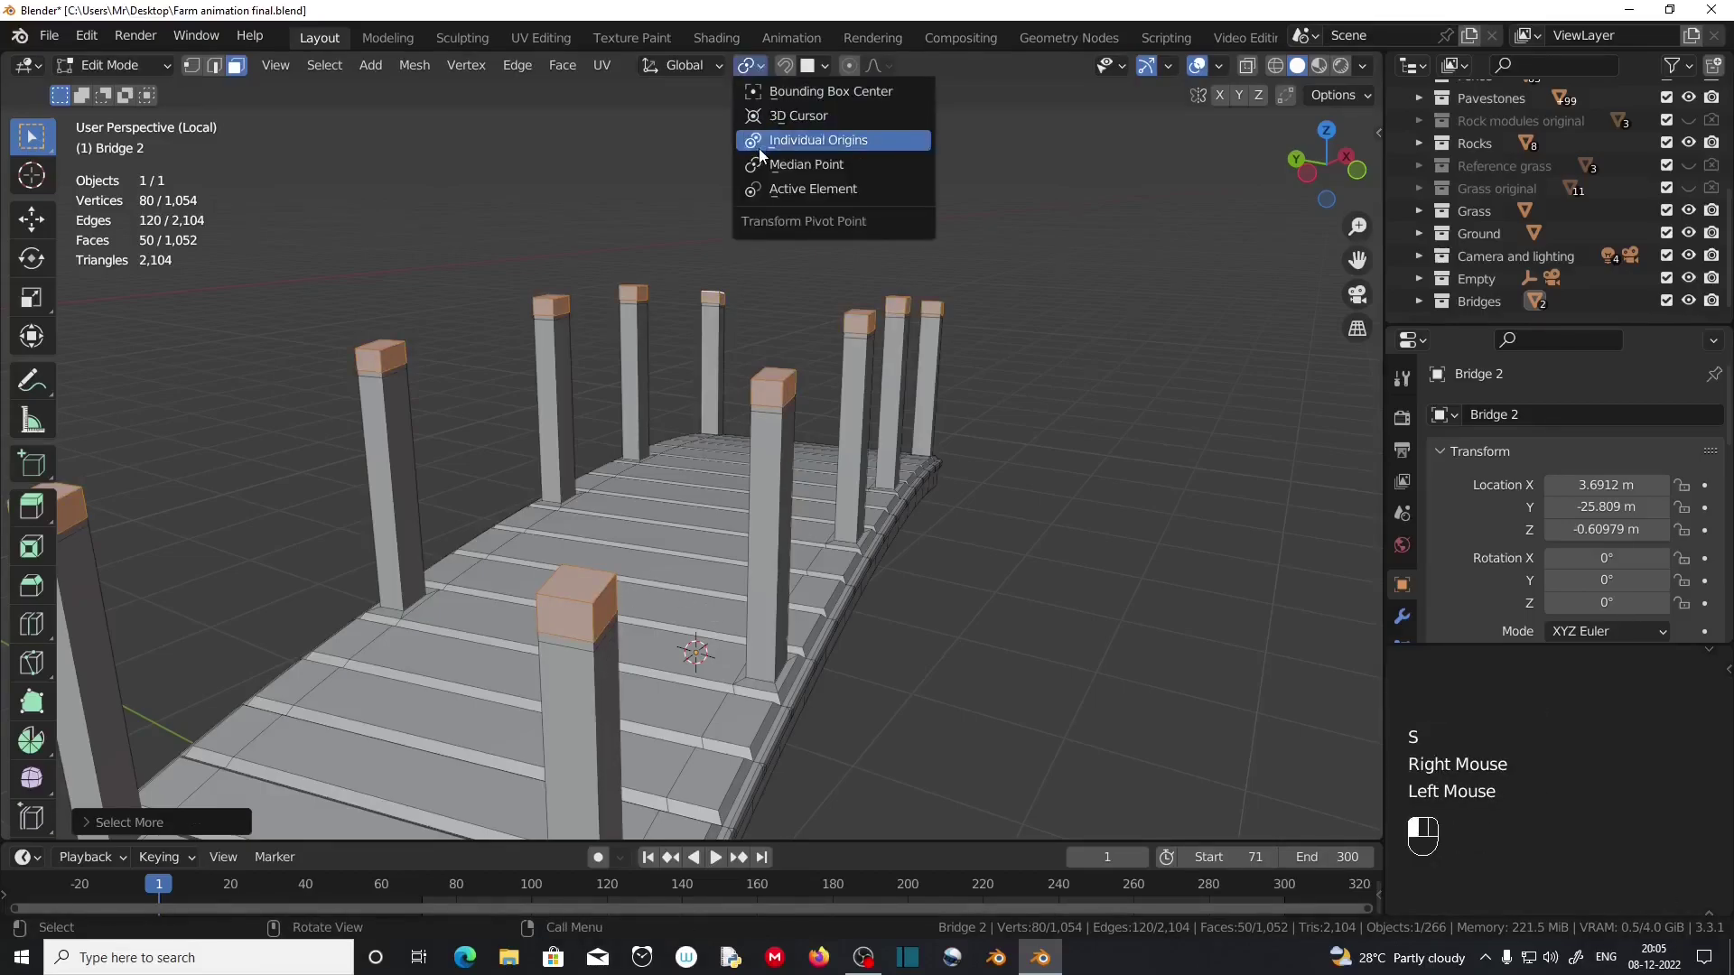
{"action": "left_click", "coordinate": [759, 144]}
{"action": "key", "text": "s"}
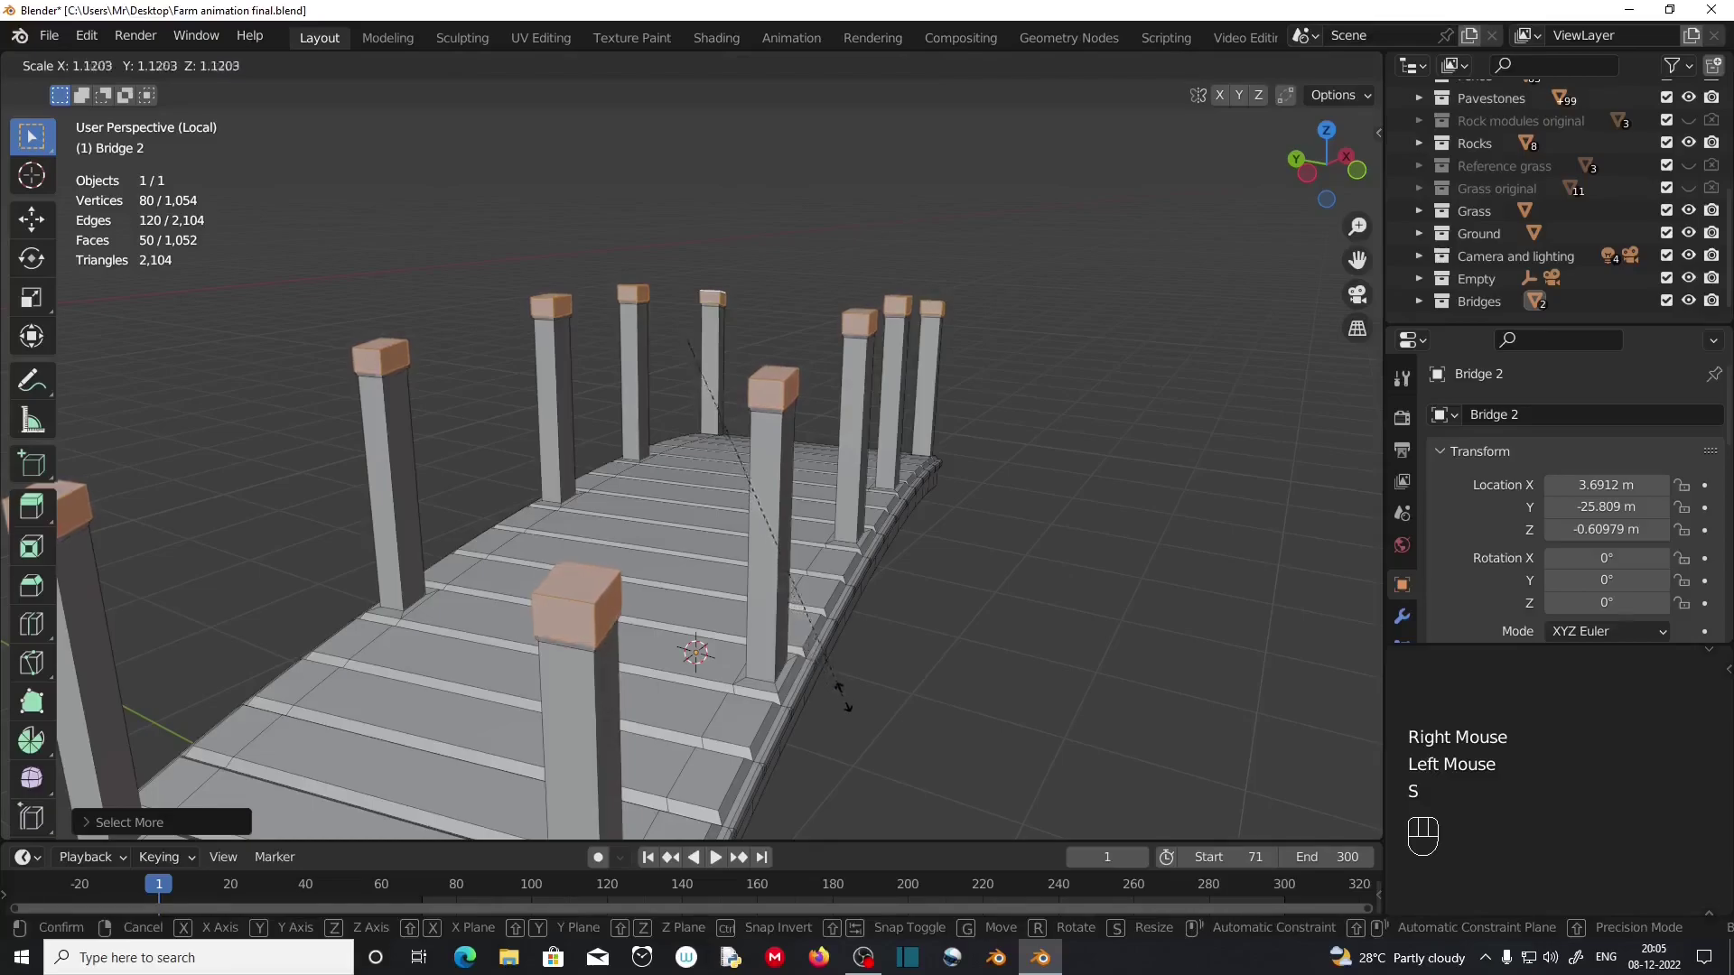
{"action": "left_click", "coordinate": [876, 732]}
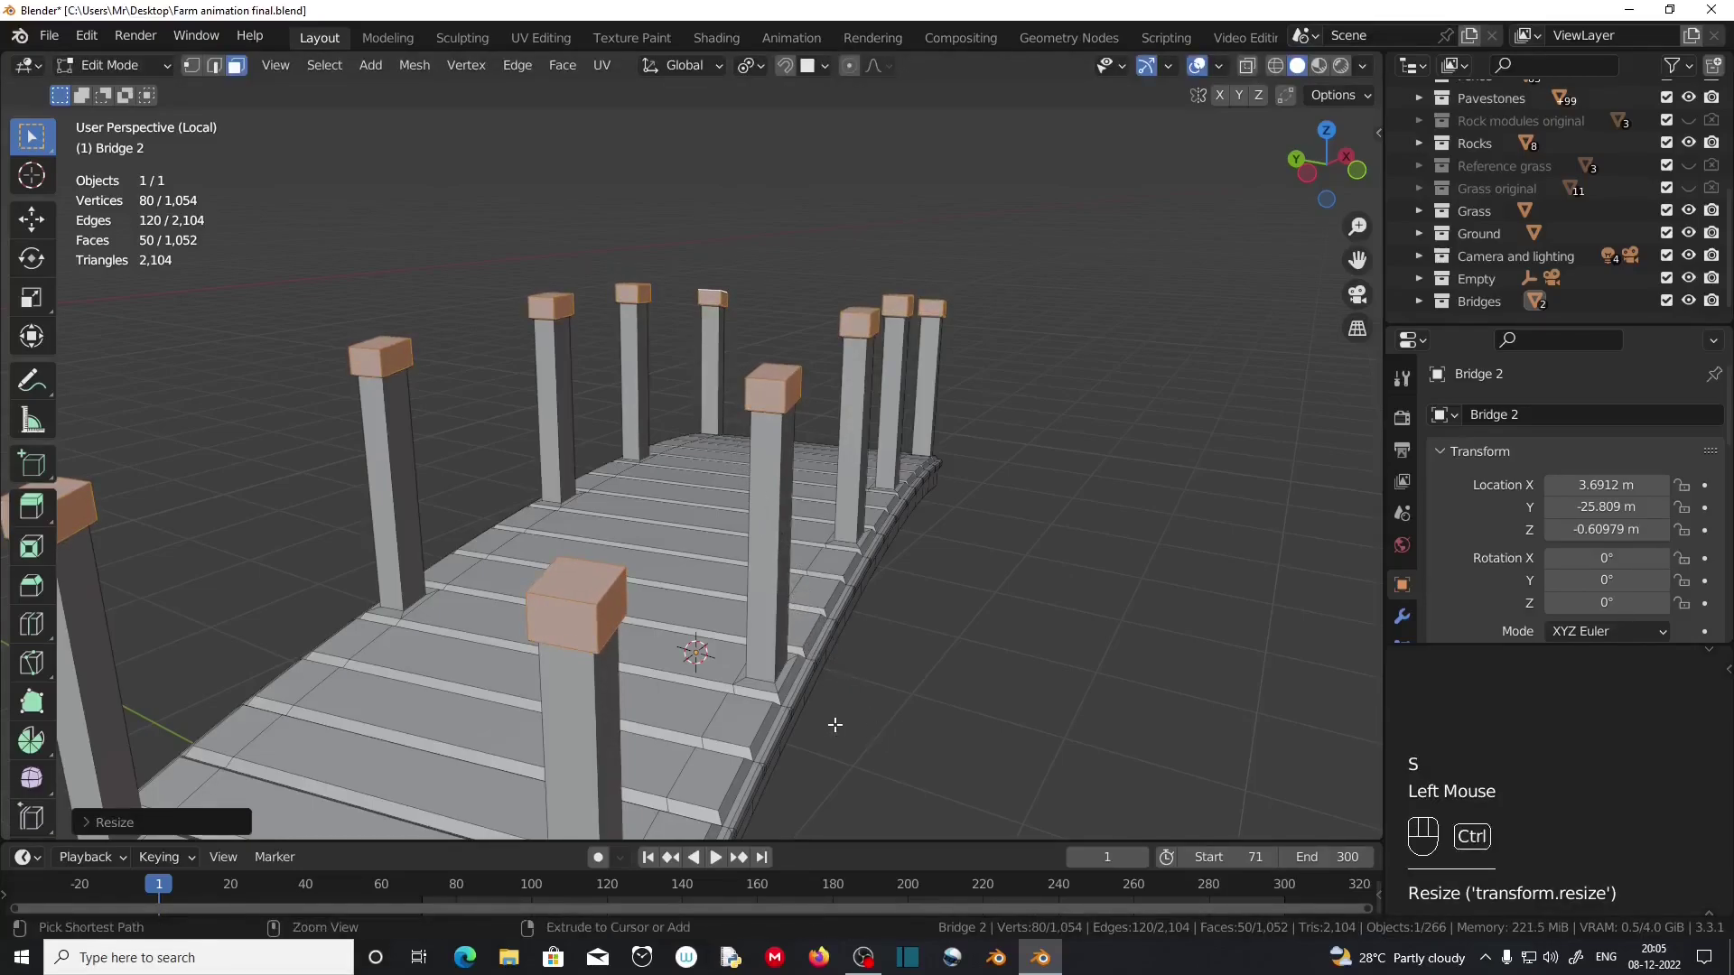
{"action": "key", "text": "ctrl+b"}
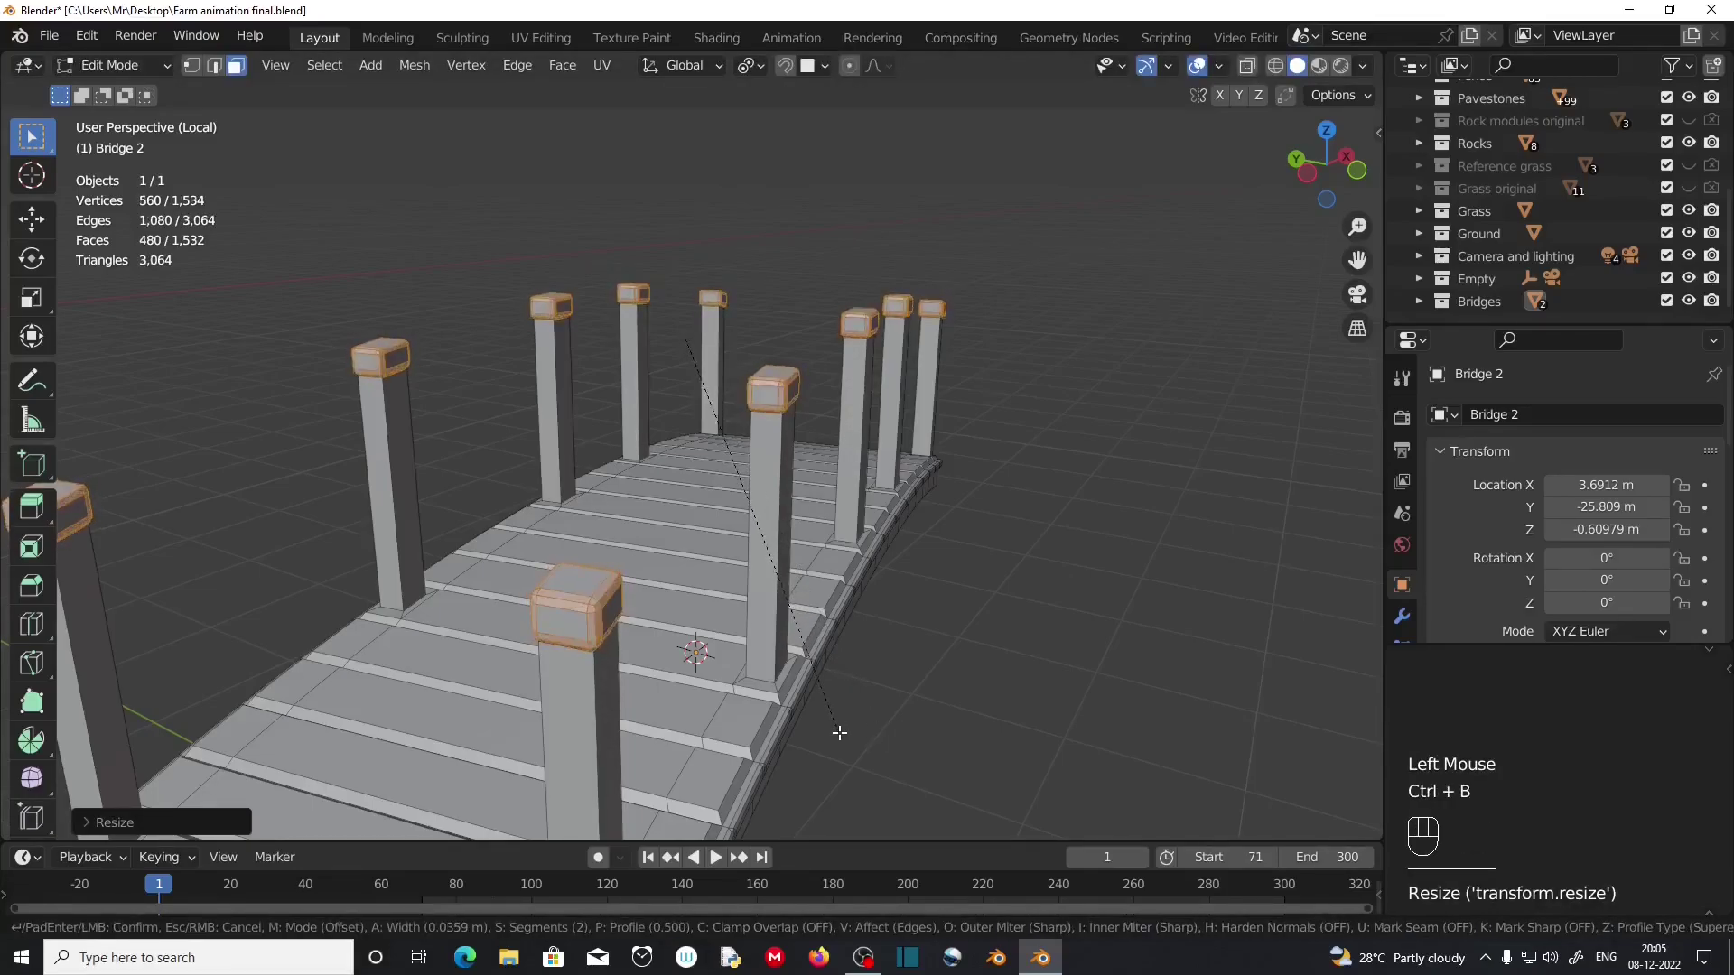
{"action": "left_click", "coordinate": [839, 733]}
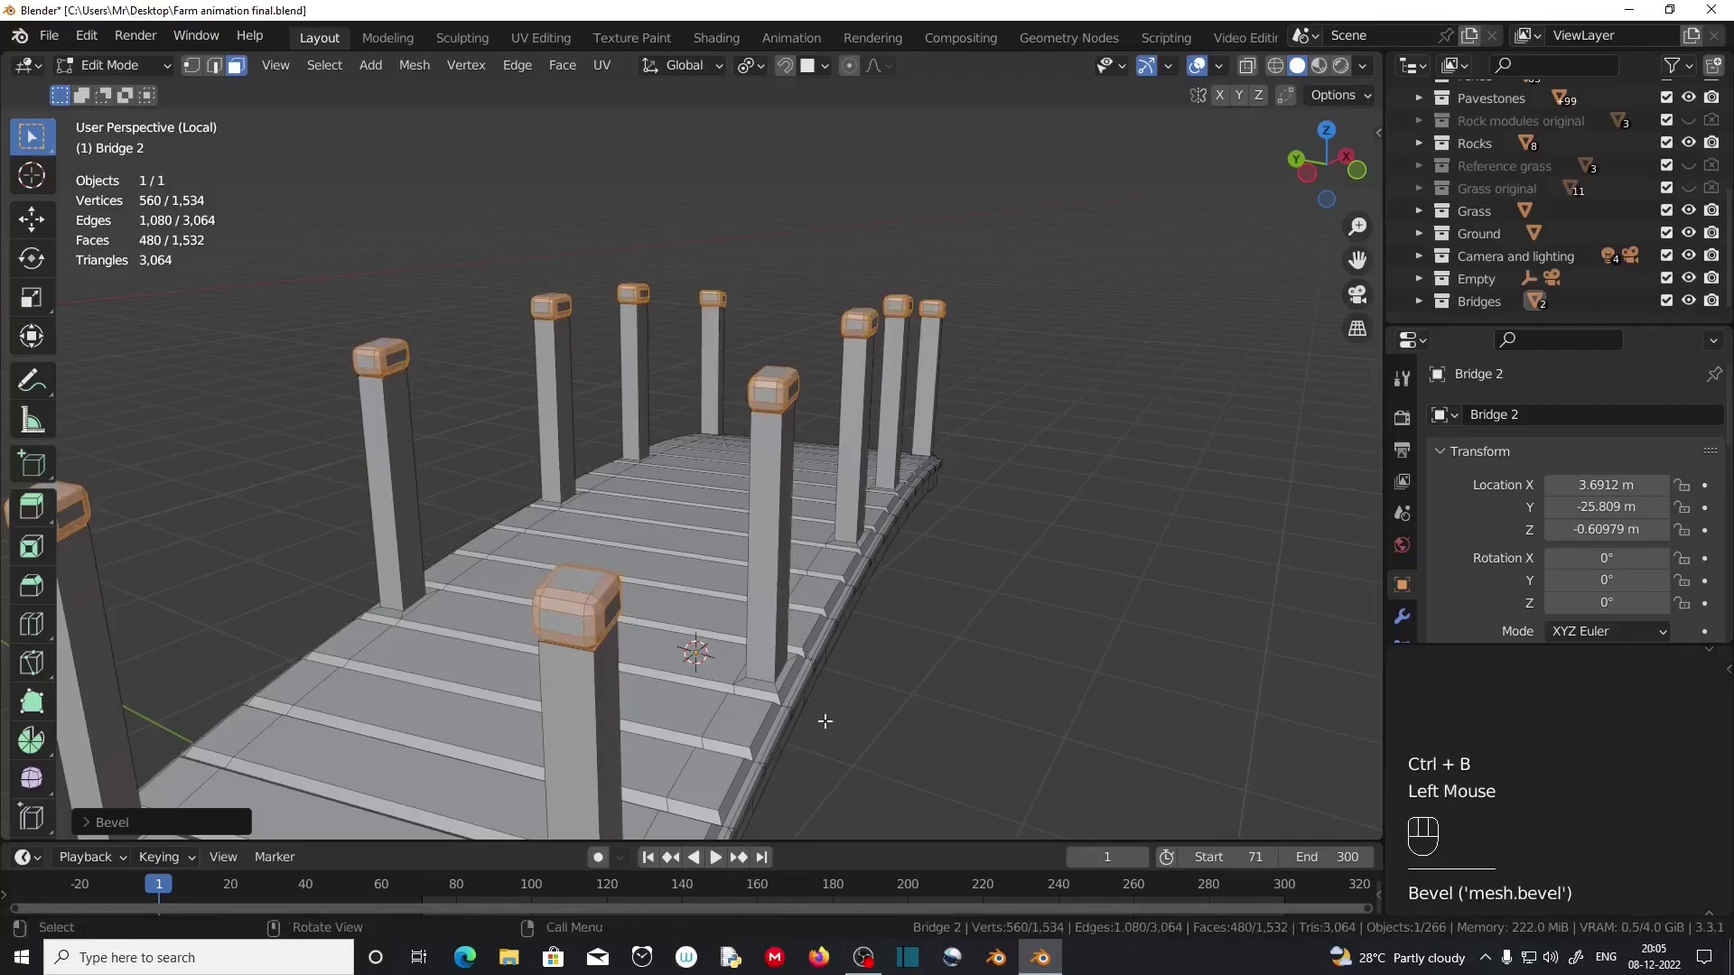
Select the strip of faces running along one long edge of the bridge's underside and duplicate it in place.
{"action": "scroll", "coordinate": [789, 689], "scroll_direction": "down", "scroll_amount": 2}
{"action": "middle_click_drag", "start_coordinate": [788, 689], "coordinate": [695, 637]}
{"action": "scroll", "coordinate": [695, 637], "scroll_direction": "up", "scroll_amount": 2}
{"action": "middle_click_drag", "start_coordinate": [696, 637], "coordinate": [679, 559]}
{"action": "scroll", "coordinate": [647, 639], "scroll_direction": "down", "scroll_amount": 1}
{"action": "left_click", "coordinate": [159, 500]}
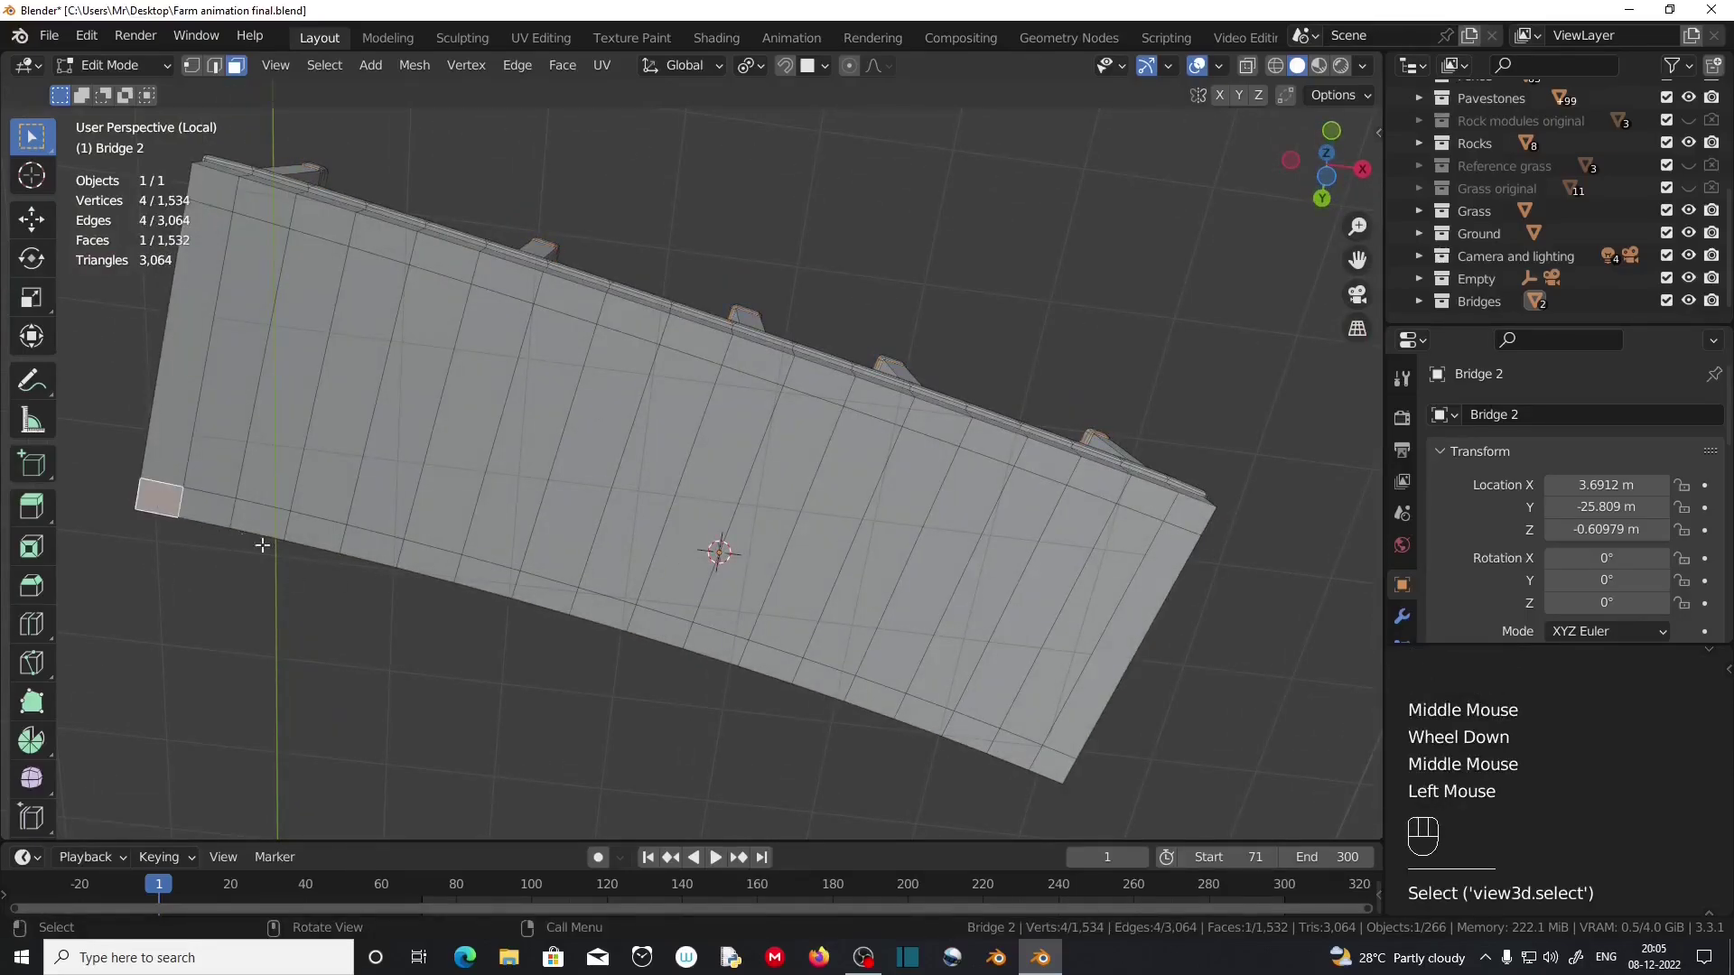
{"action": "left_click", "coordinate": [1052, 762], "text": "ctrl"}
{"action": "middle_click_drag", "start_coordinate": [155, 594], "coordinate": [600, 783]}
{"action": "scroll", "coordinate": [599, 783], "scroll_direction": "up", "scroll_amount": 1}
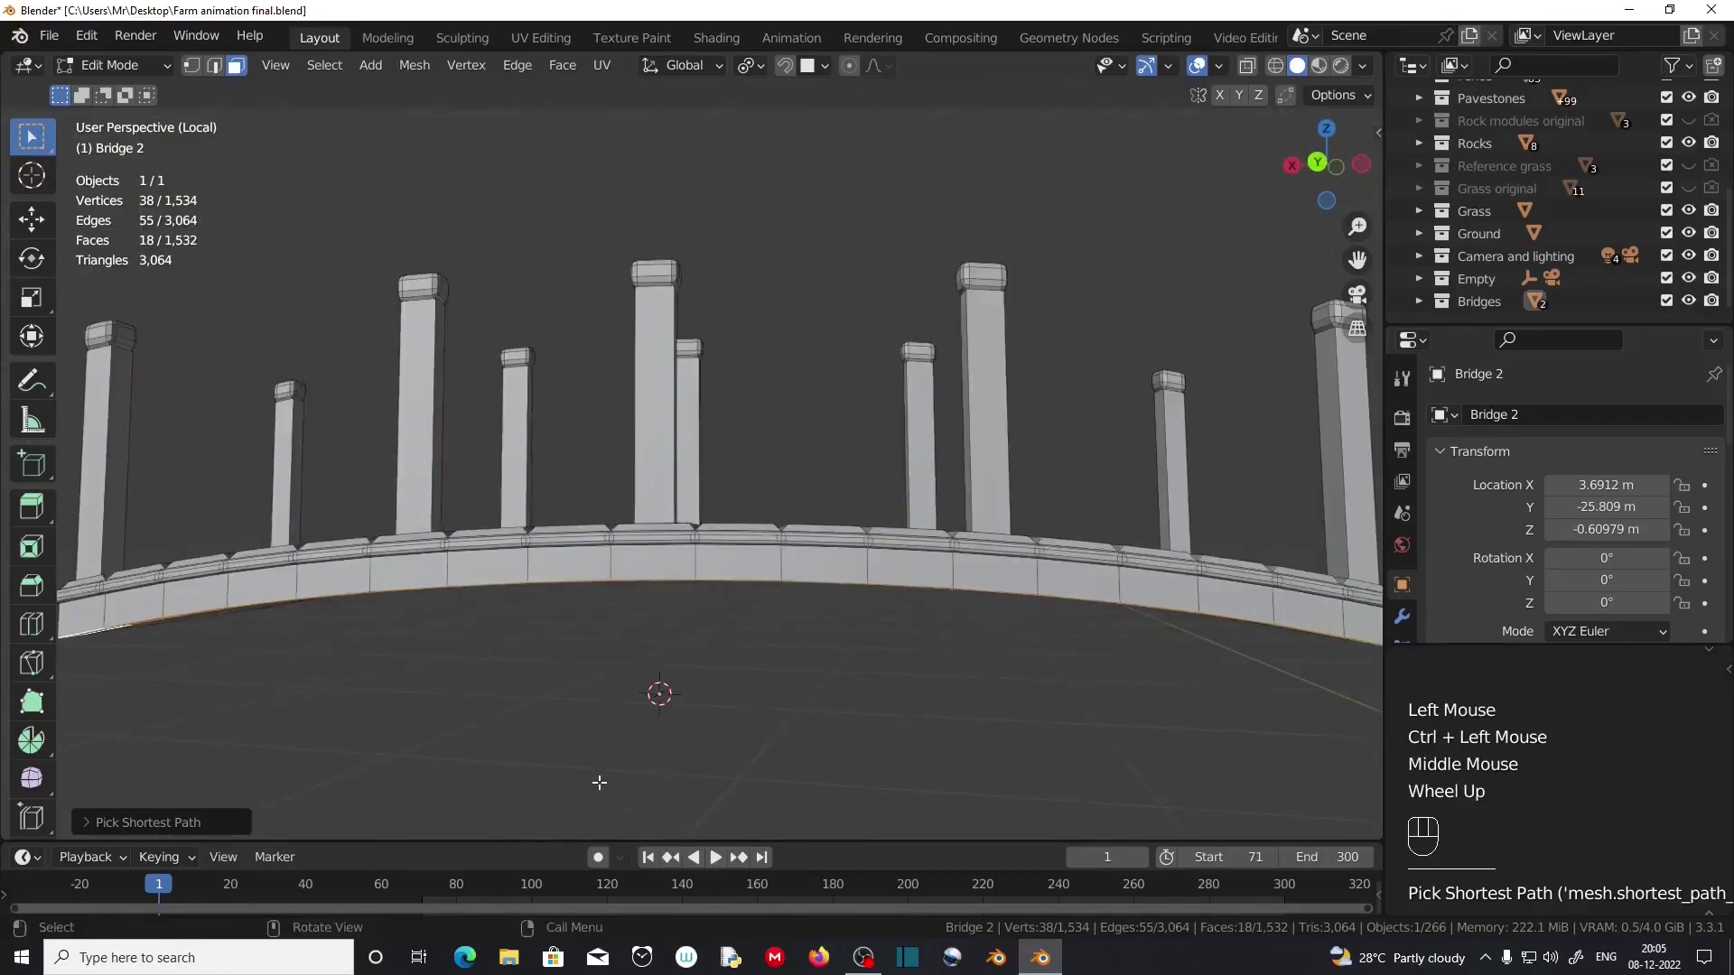
{"action": "key", "text": "shift+d"}
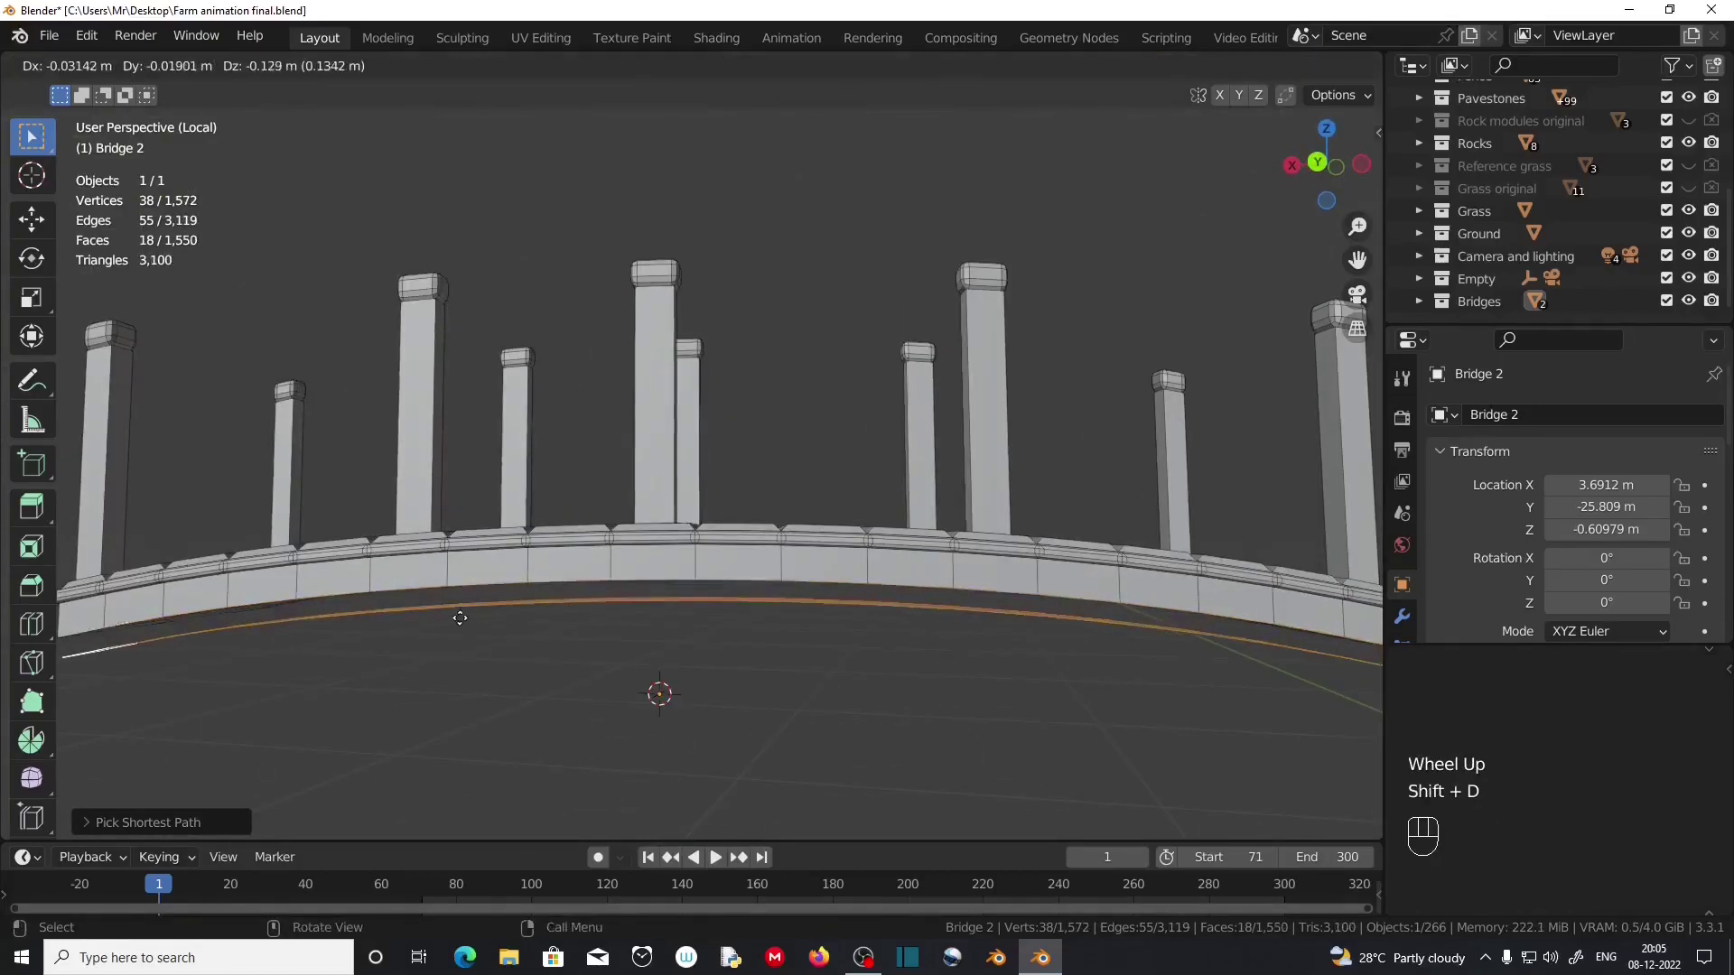
{"action": "right_click", "coordinate": [461, 634]}
{"action": "scroll", "coordinate": [254, 597], "scroll_direction": "down", "scroll_amount": 1}
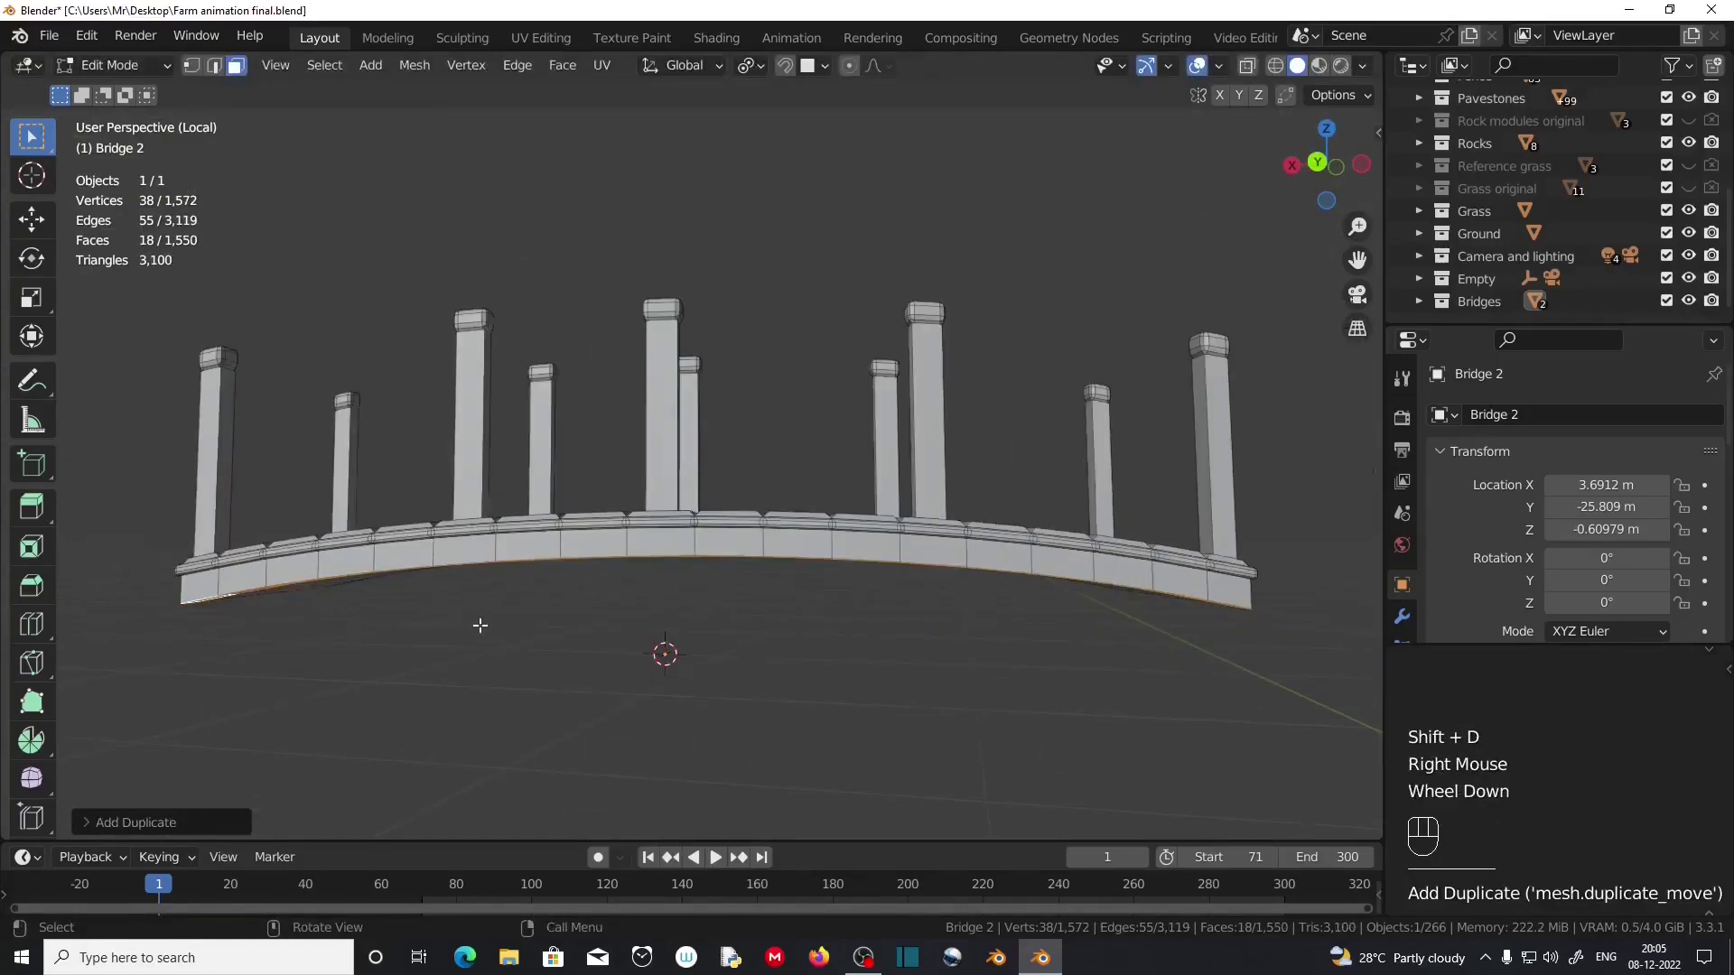
Narrow the duplicated strip to about half its width along the normal X axis, using Normal orientation.
{"action": "middle_click_drag", "start_coordinate": [484, 621], "coordinate": [473, 506]}
{"action": "scroll", "coordinate": [636, 419], "scroll_direction": "up", "scroll_amount": 3}
{"action": "middle_click_drag", "start_coordinate": [638, 418], "coordinate": [557, 656], "text": "shift"}
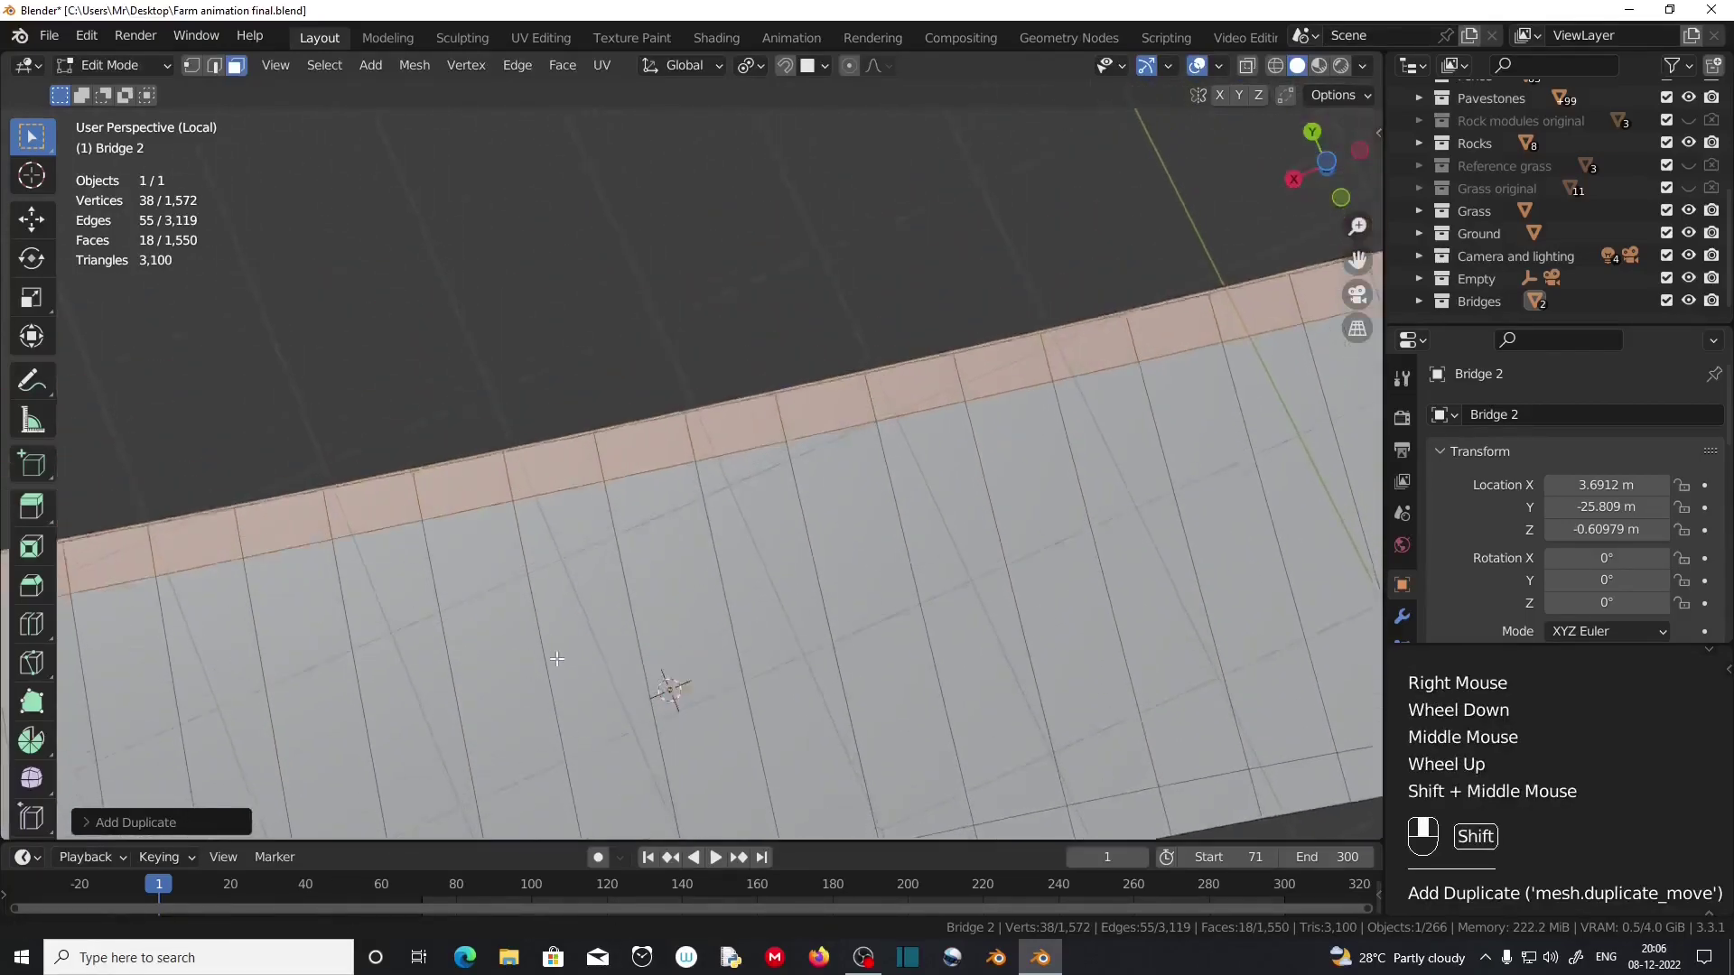
{"action": "left_click", "coordinate": [673, 68]}
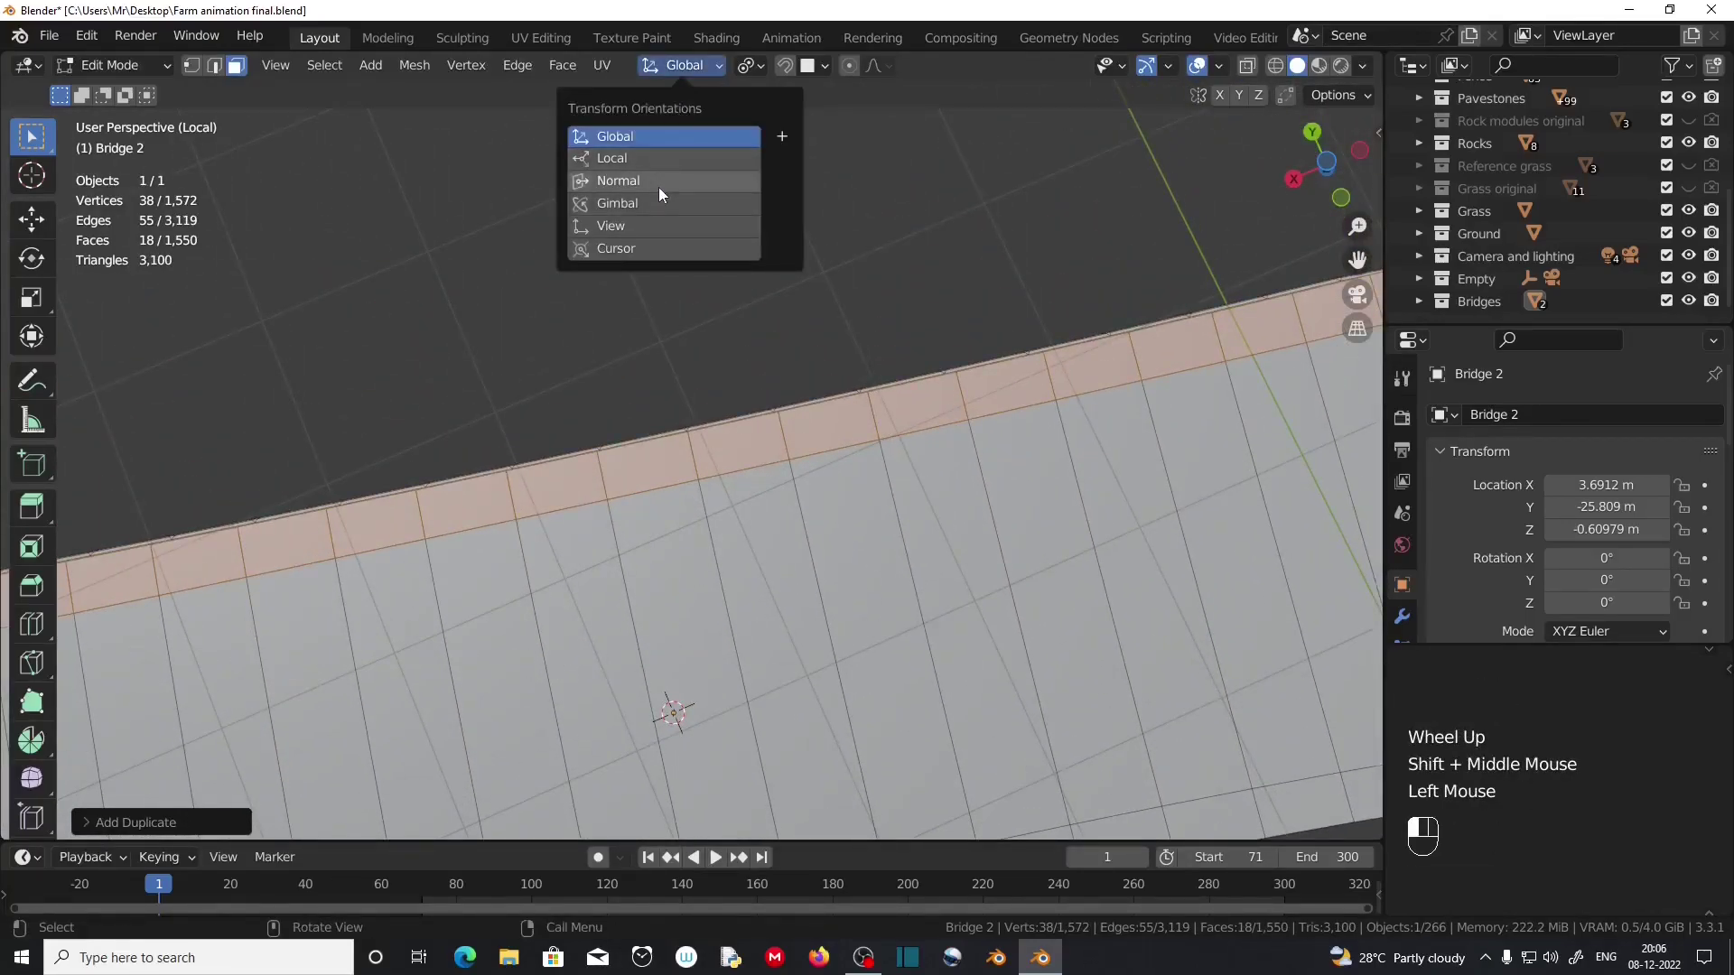
{"action": "key", "text": "s"}
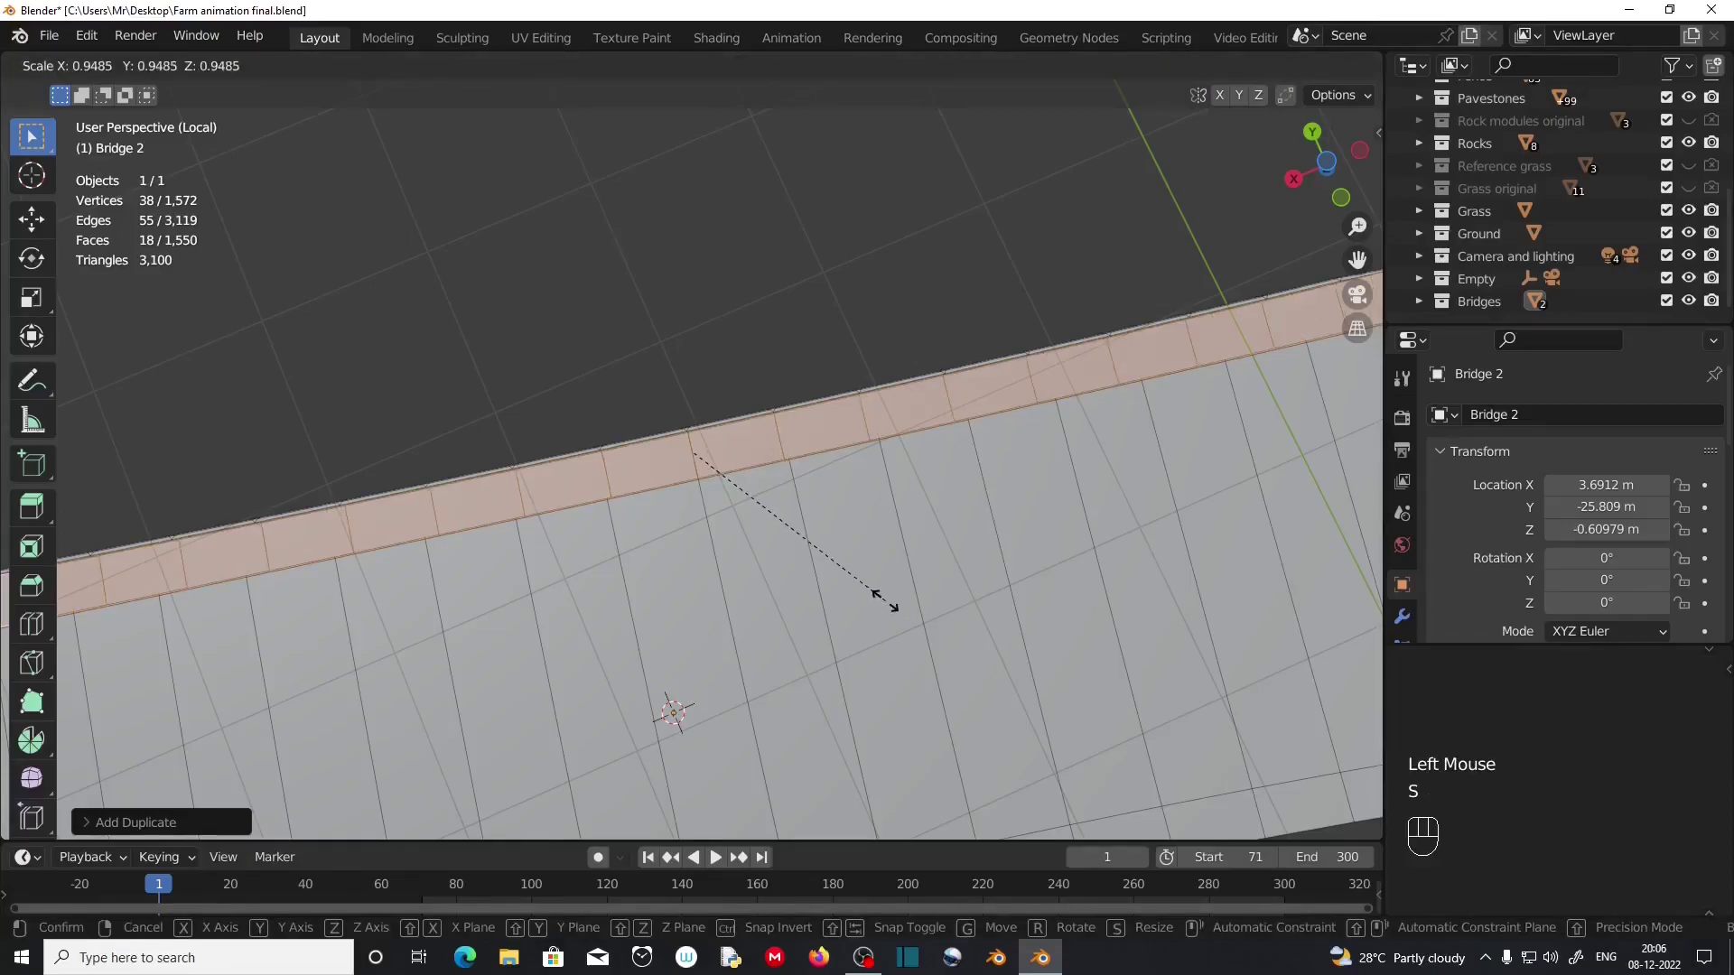
{"action": "key", "text": "x"}
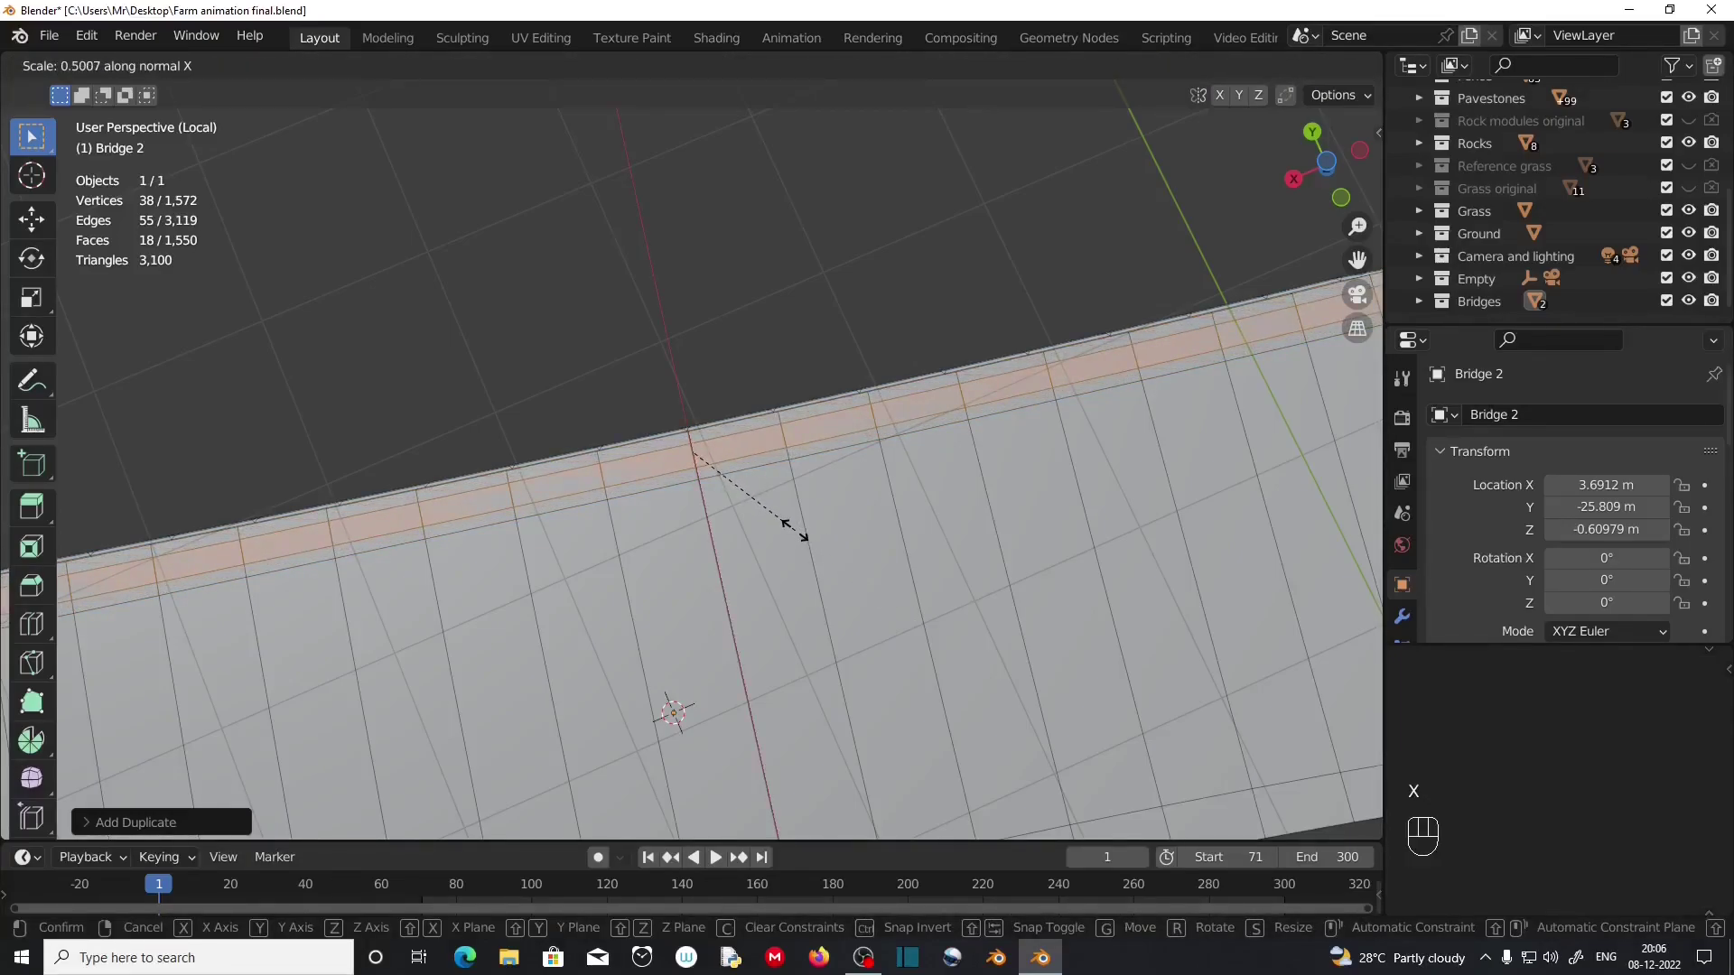
{"action": "left_click", "coordinate": [786, 525]}
Raise the duplicated strip about 0.6 m along the normal Z axis so it runs through the row of posts.
{"action": "middle_click_drag", "start_coordinate": [785, 525], "coordinate": [617, 672]}
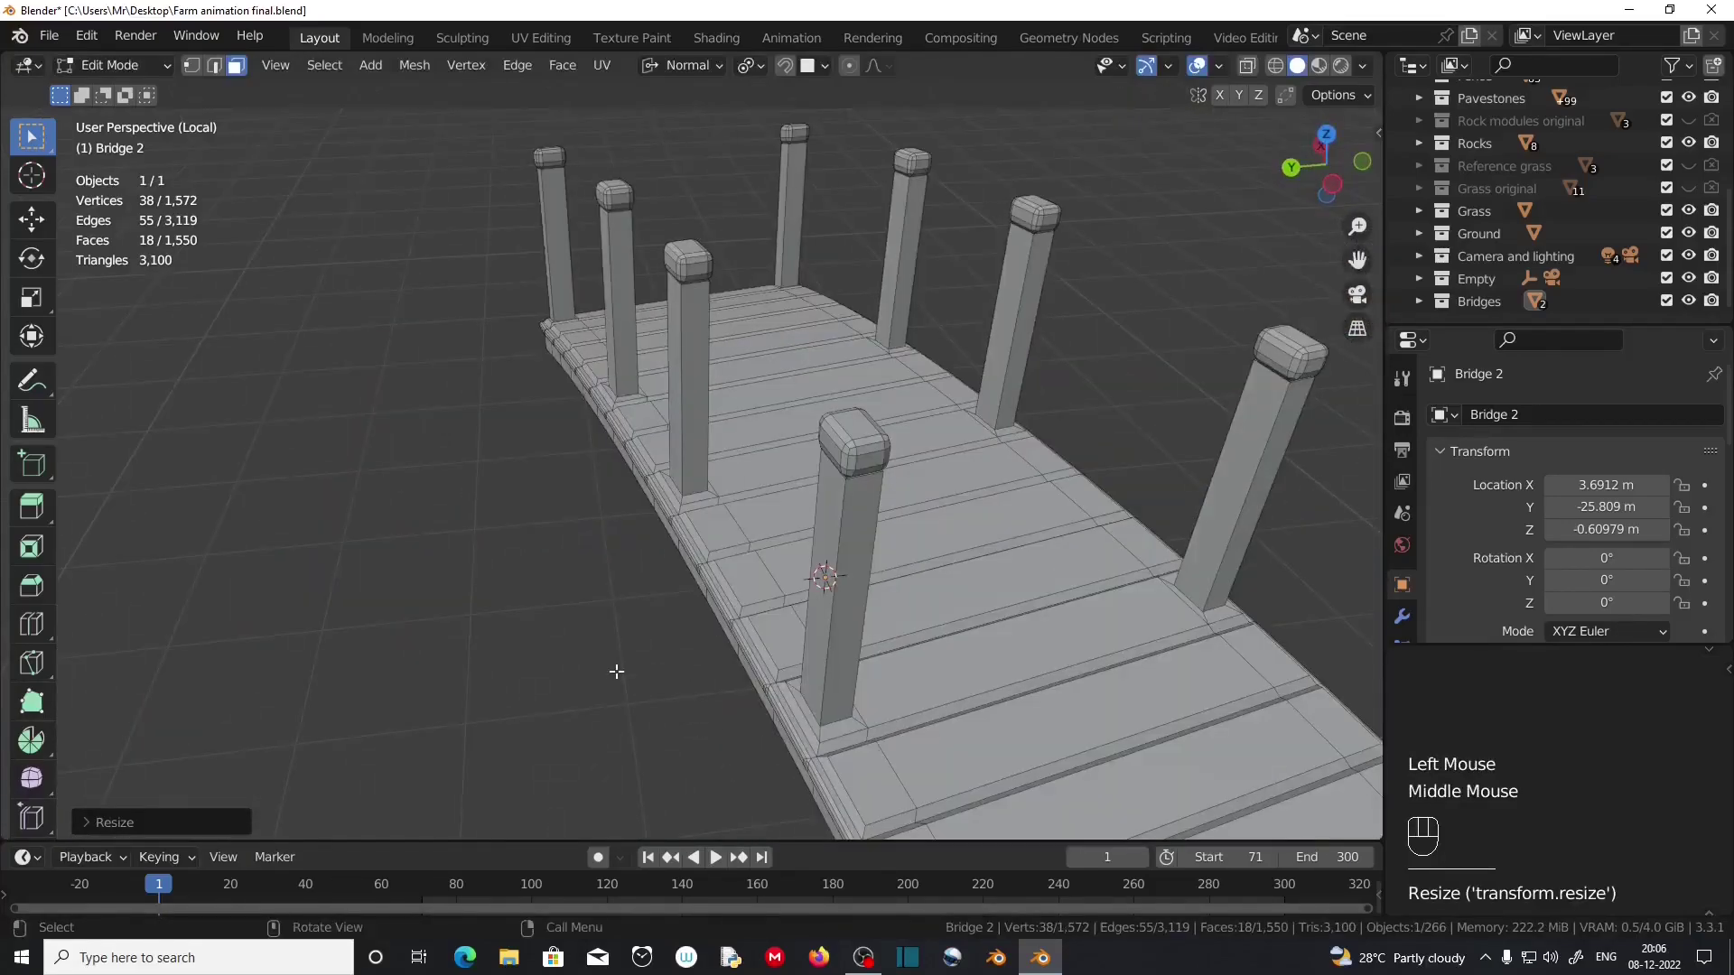
{"action": "middle_click_drag", "start_coordinate": [485, 724], "coordinate": [499, 658]}
{"action": "key", "text": "g"}
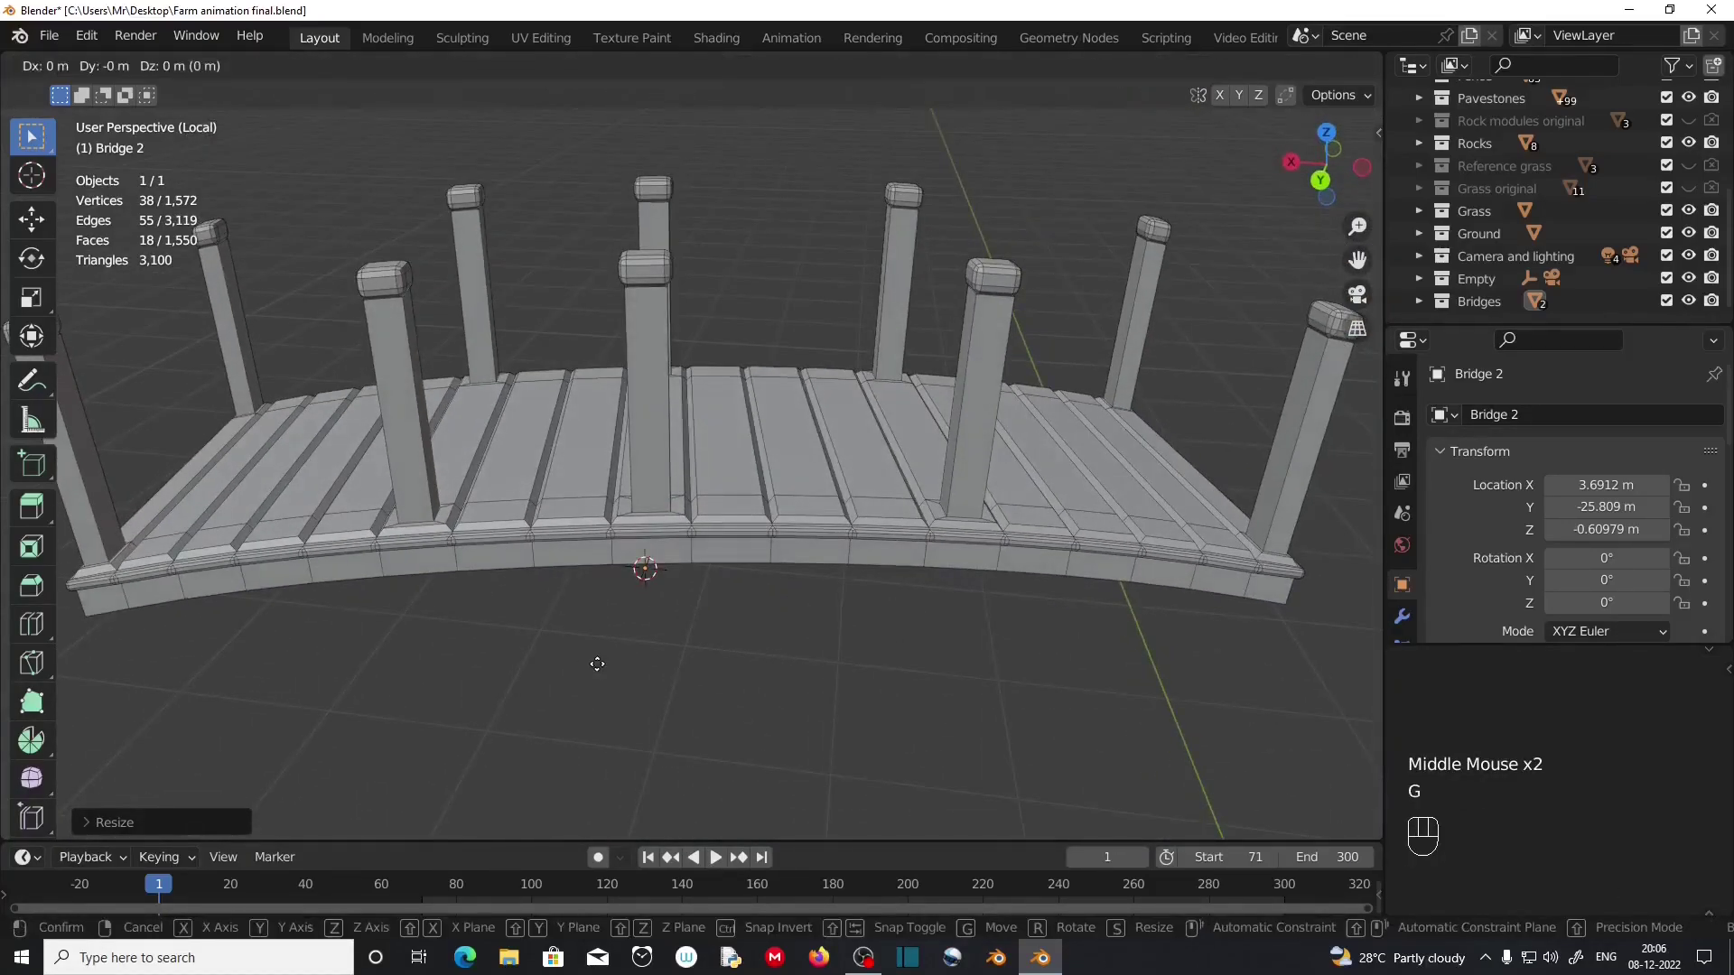
{"action": "key", "text": "z"}
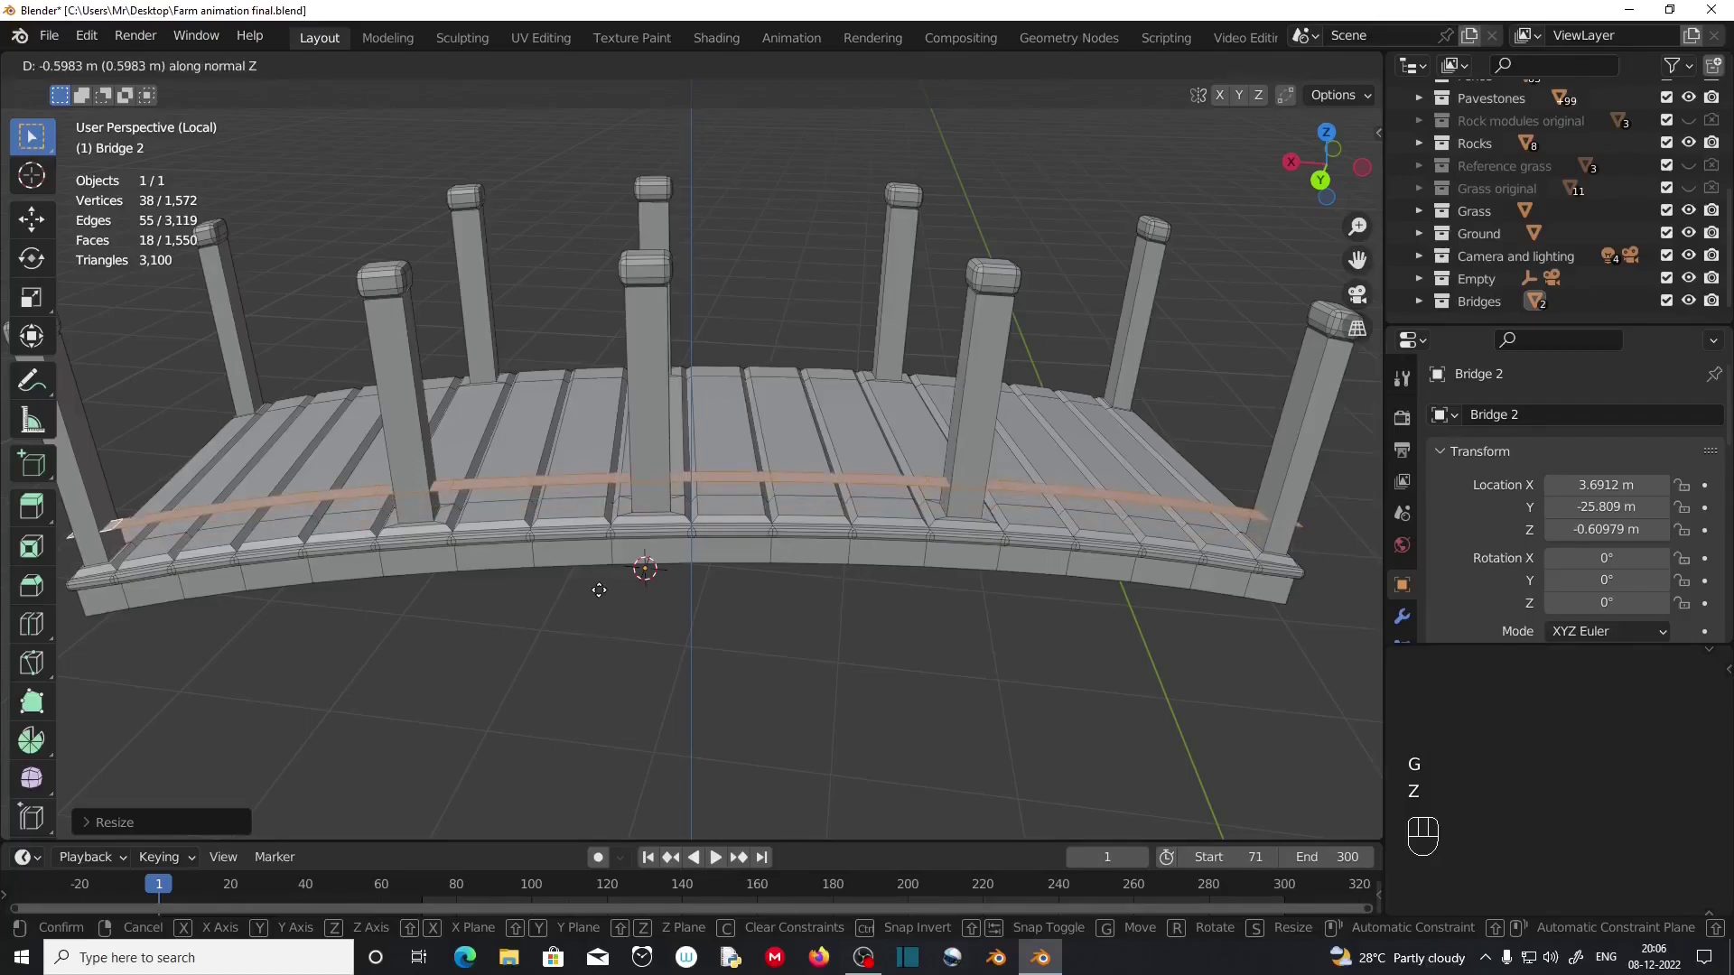
{"action": "left_click", "coordinate": [604, 594]}
{"action": "middle_click_drag", "start_coordinate": [621, 610], "coordinate": [746, 601]}
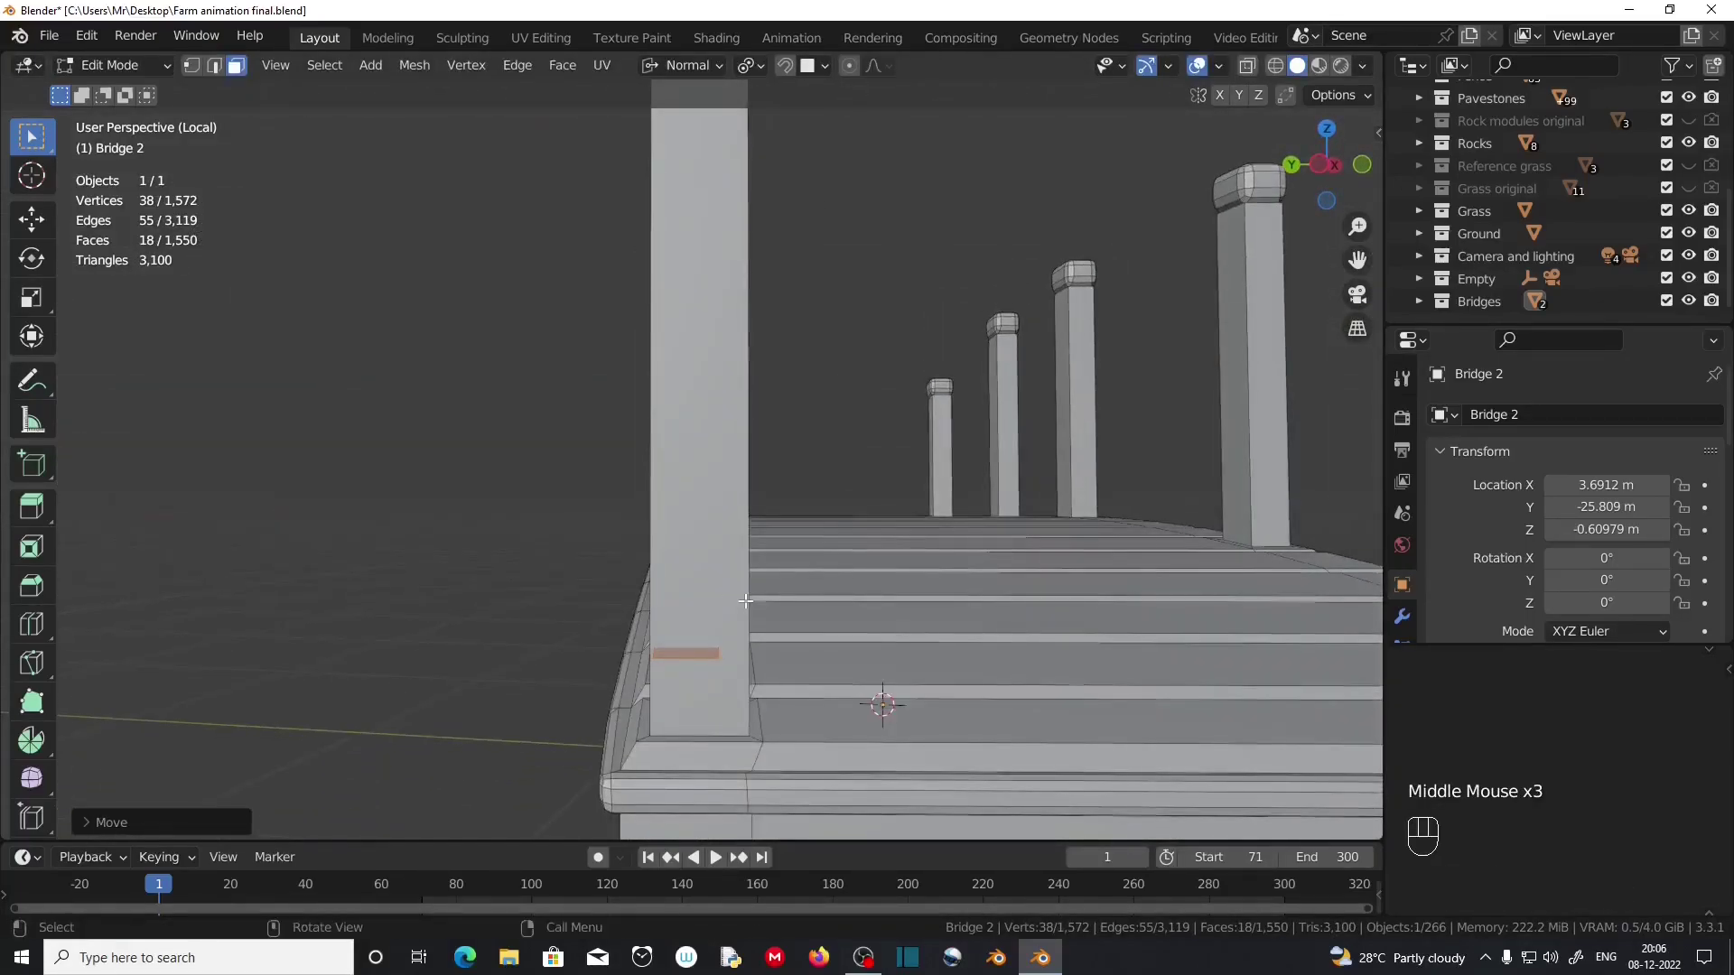
Shift the raised strip about 0.03 m along the normal X axis so it is centred on the row of posts.
{"action": "key", "text": "g"}
{"action": "key", "text": "x"}
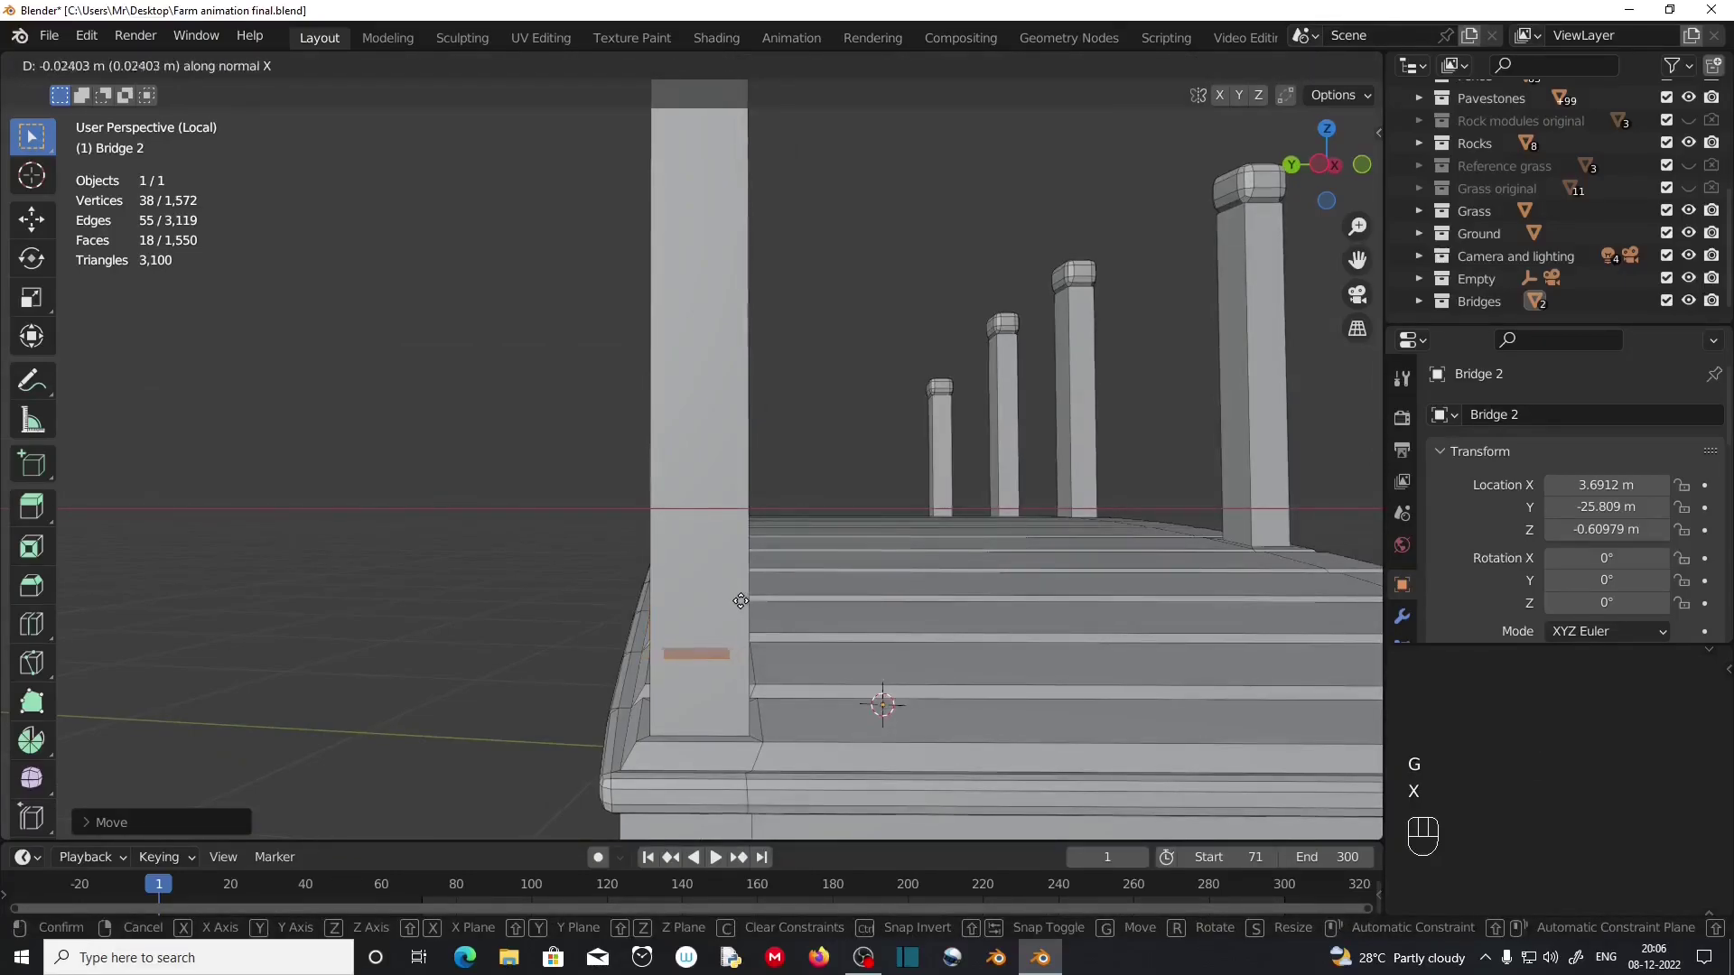
{"action": "left_click", "coordinate": [740, 602]}
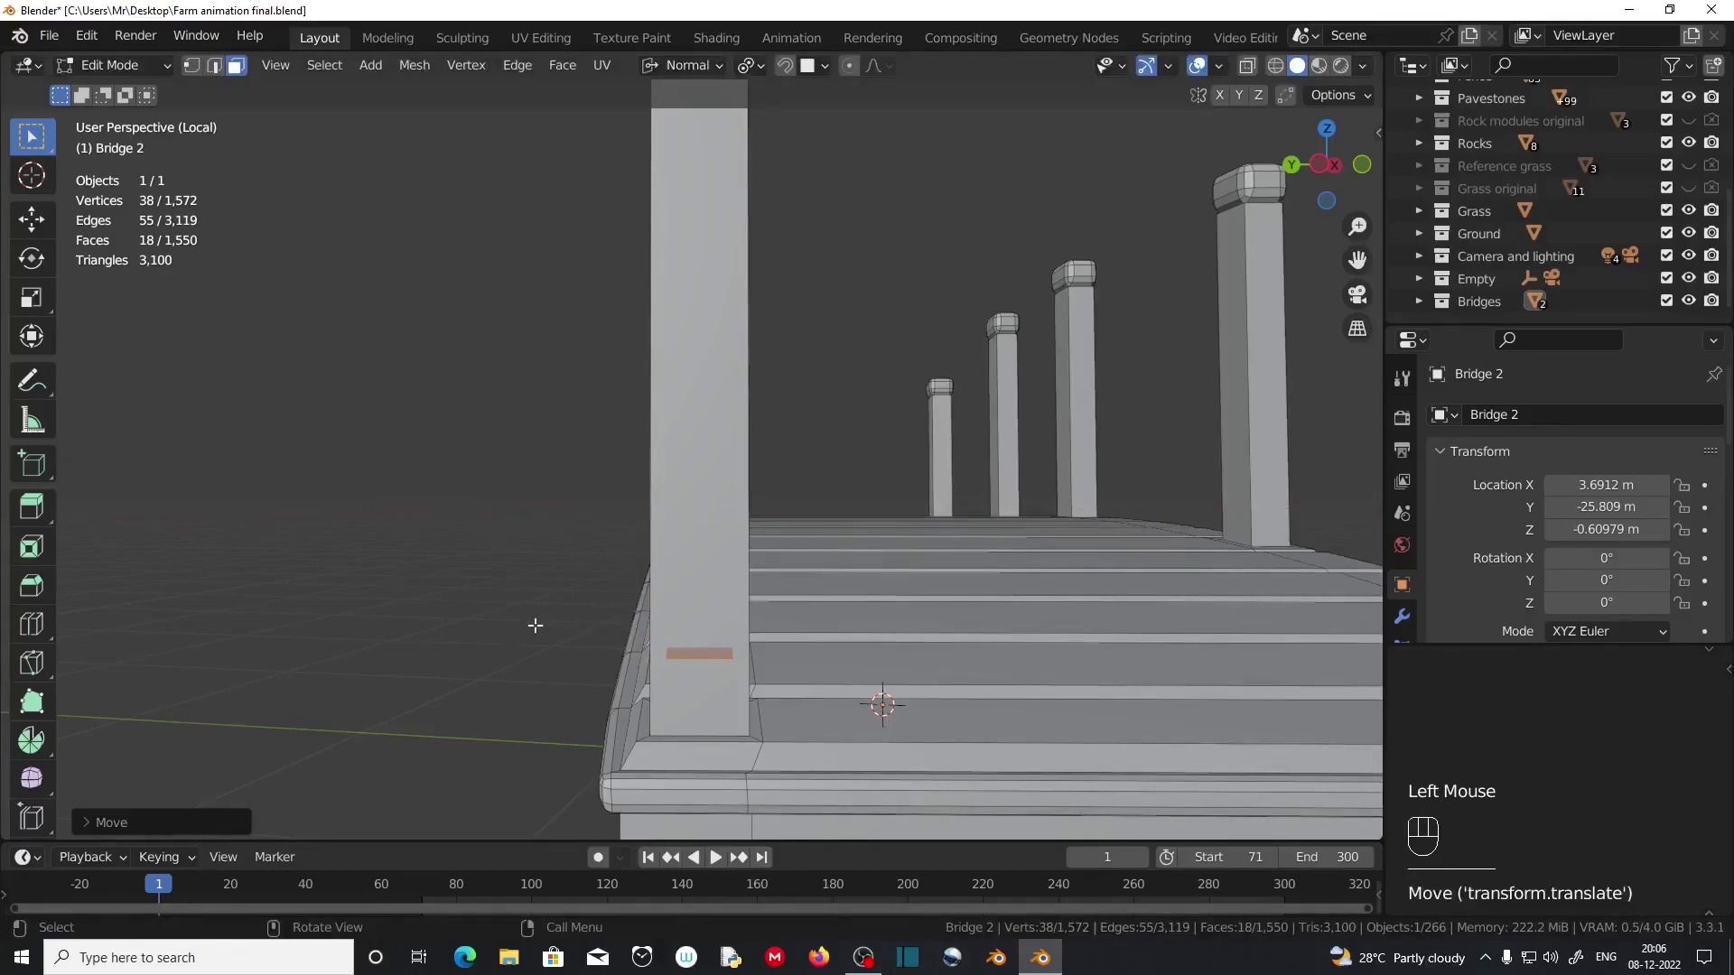
{"action": "middle_click_drag", "start_coordinate": [546, 626], "coordinate": [612, 678]}
{"action": "scroll", "coordinate": [611, 678], "scroll_direction": "up", "scroll_amount": 2}
{"action": "middle_click_drag", "start_coordinate": [835, 679], "coordinate": [787, 661]}
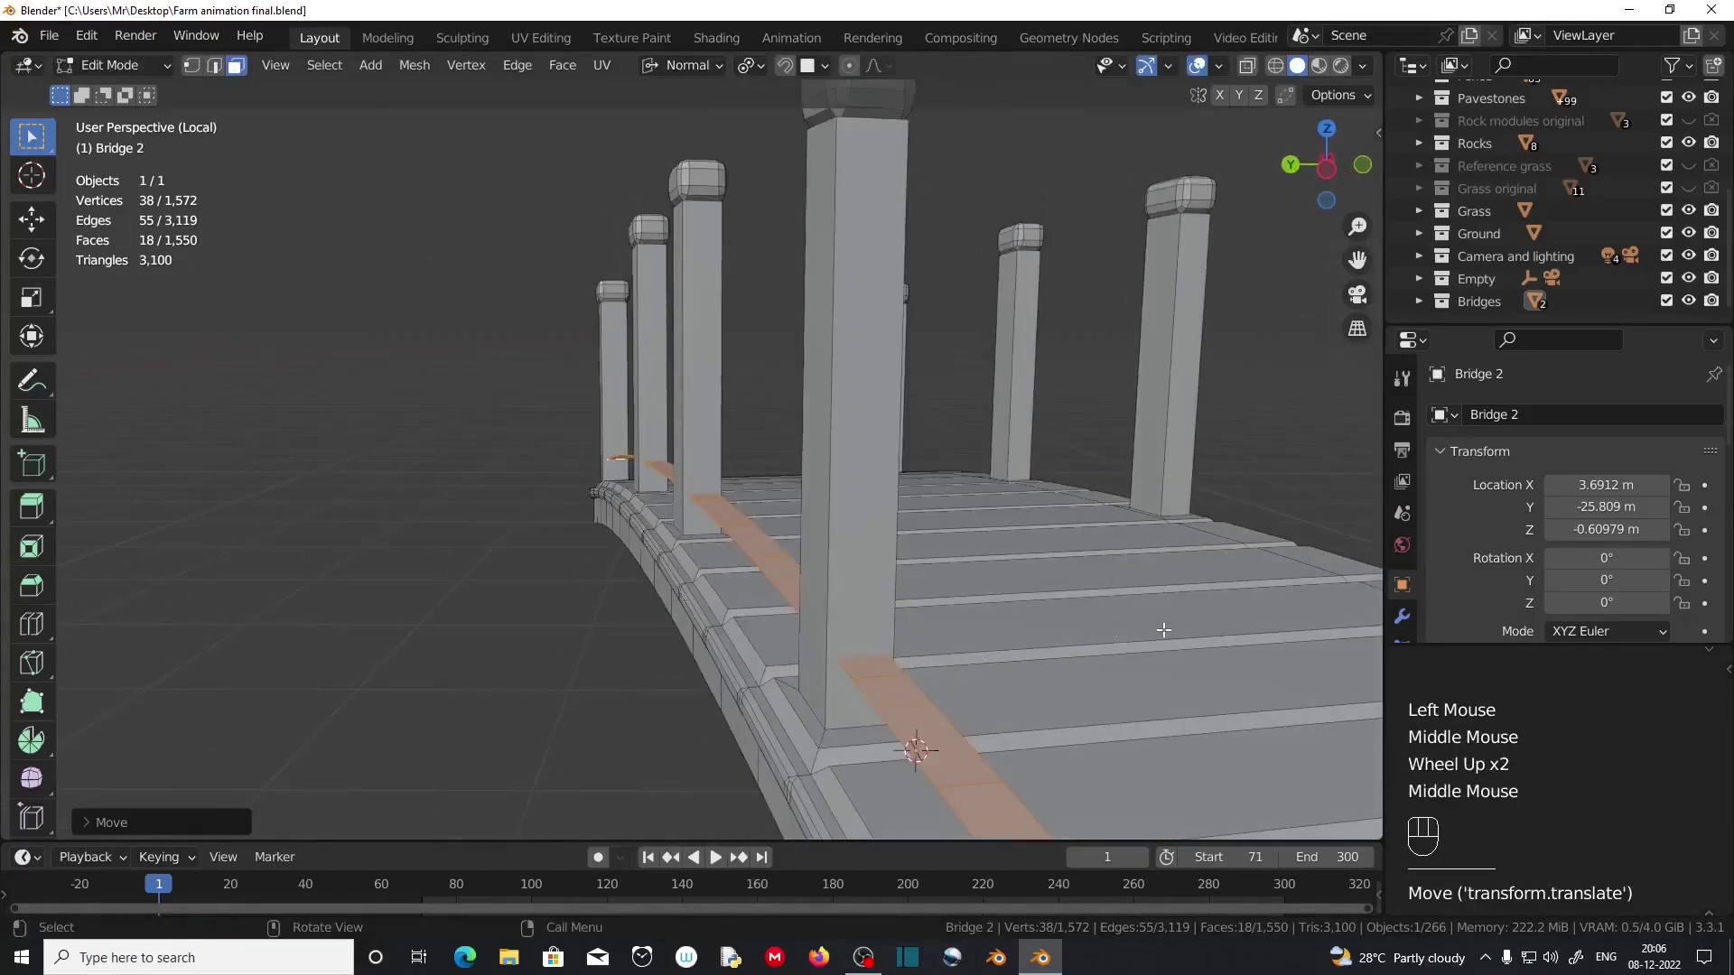
Scale the strip down slightly along the normal X axis so it is narrower than the posts.
{"action": "key", "text": "s"}
{"action": "key", "text": "x"}
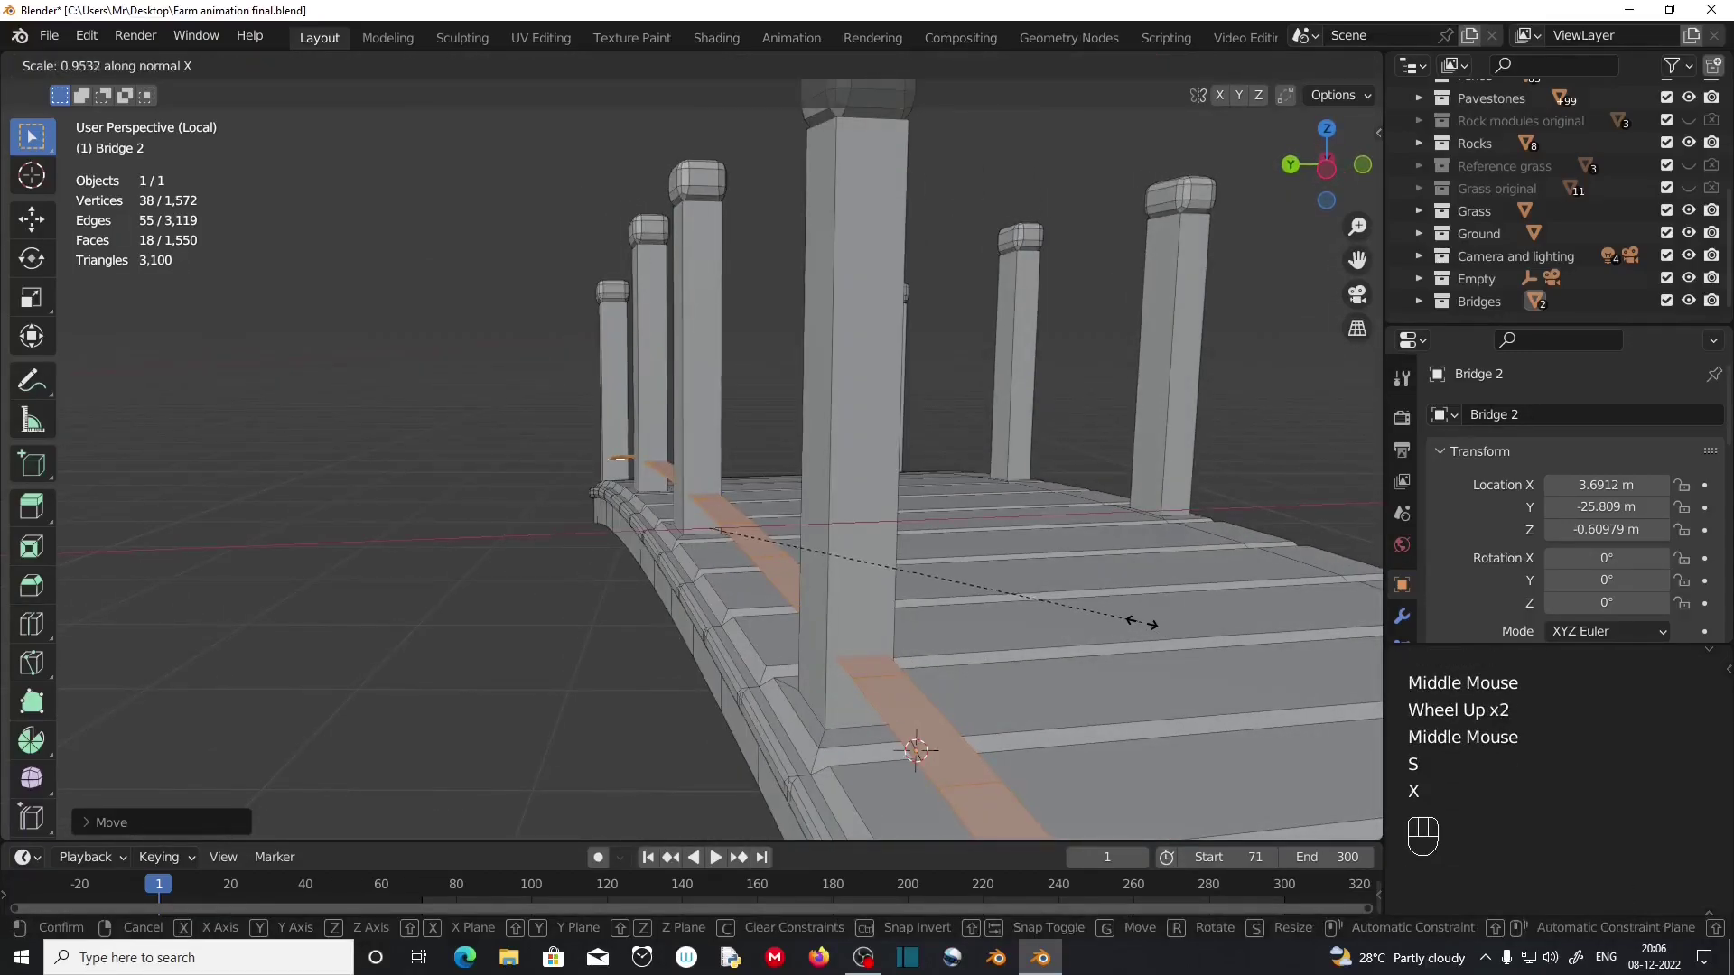
{"action": "left_click", "coordinate": [1103, 614]}
{"action": "scroll", "coordinate": [997, 685], "scroll_direction": "down", "scroll_amount": 2}
{"action": "middle_click_drag", "start_coordinate": [997, 685], "coordinate": [774, 713]}
{"action": "scroll", "coordinate": [775, 713], "scroll_direction": "up", "scroll_amount": 1}
{"action": "middle_click_drag", "start_coordinate": [600, 708], "coordinate": [853, 623]}
{"action": "scroll", "coordinate": [700, 677], "scroll_direction": "down", "scroll_amount": 2}
{"action": "middle_click_drag", "start_coordinate": [853, 623], "coordinate": [632, 633]}
{"action": "middle_click_drag", "start_coordinate": [632, 632], "coordinate": [298, 538], "text": "shift"}
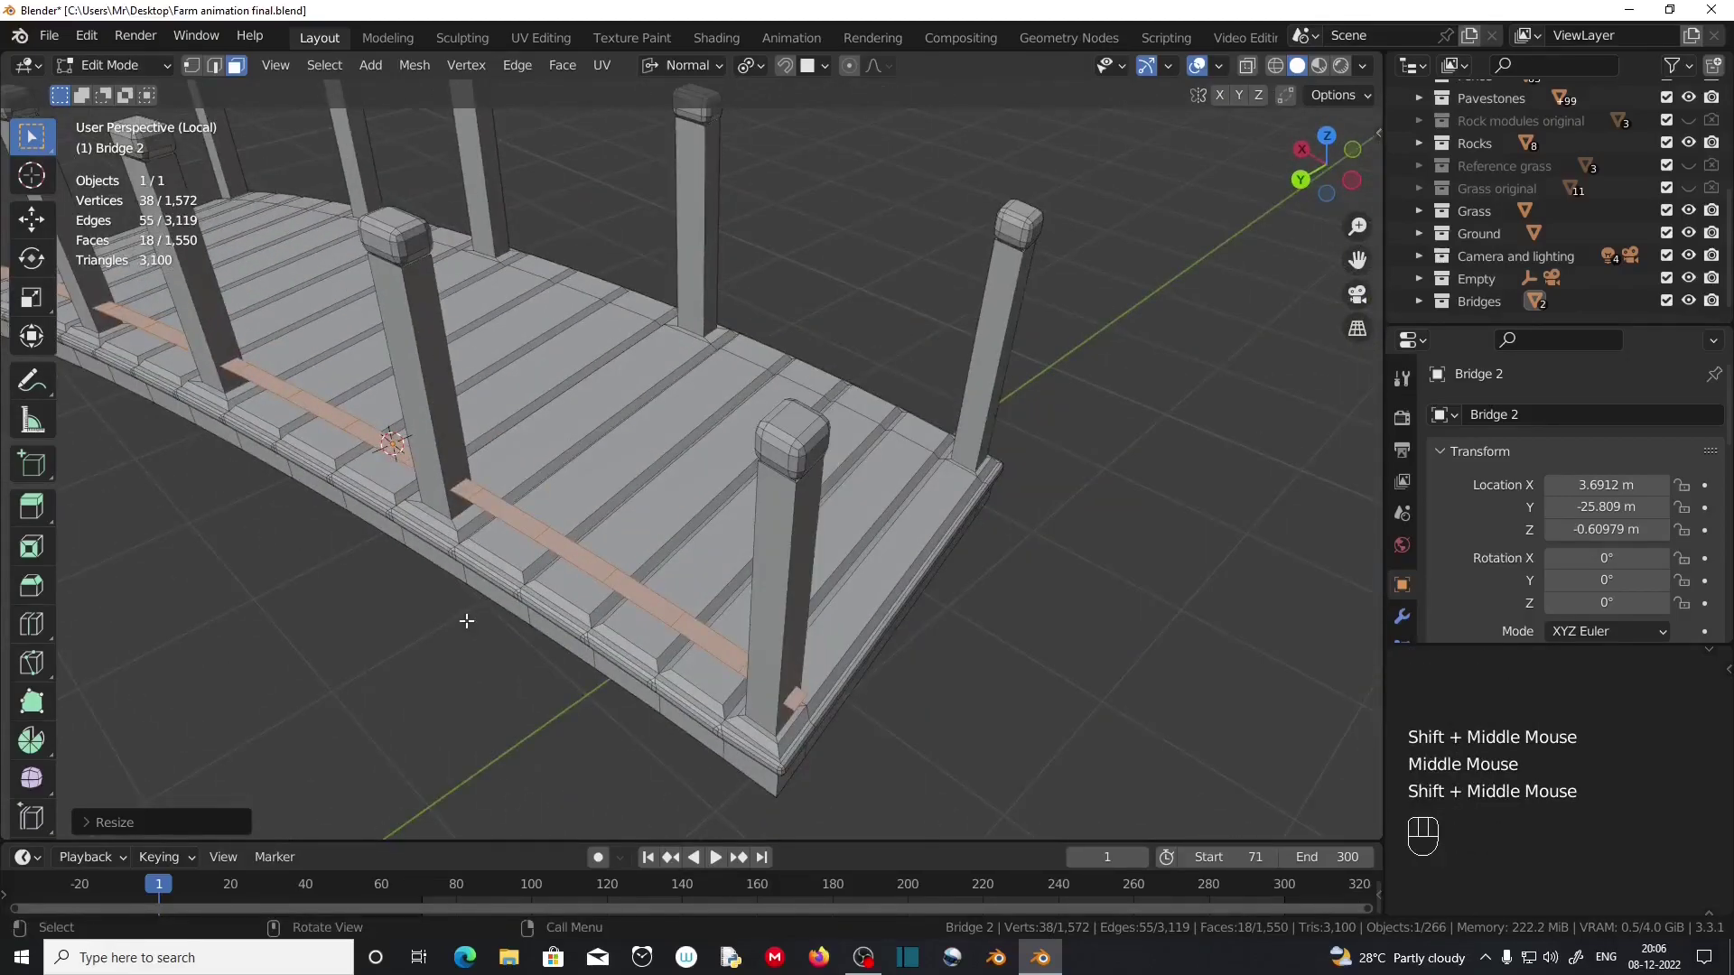
In top view with X-ray on, move the two end vertices at the strip's +X end inward along normal X, inside the corner post.
{"action": "key", "text": "KP_7"}
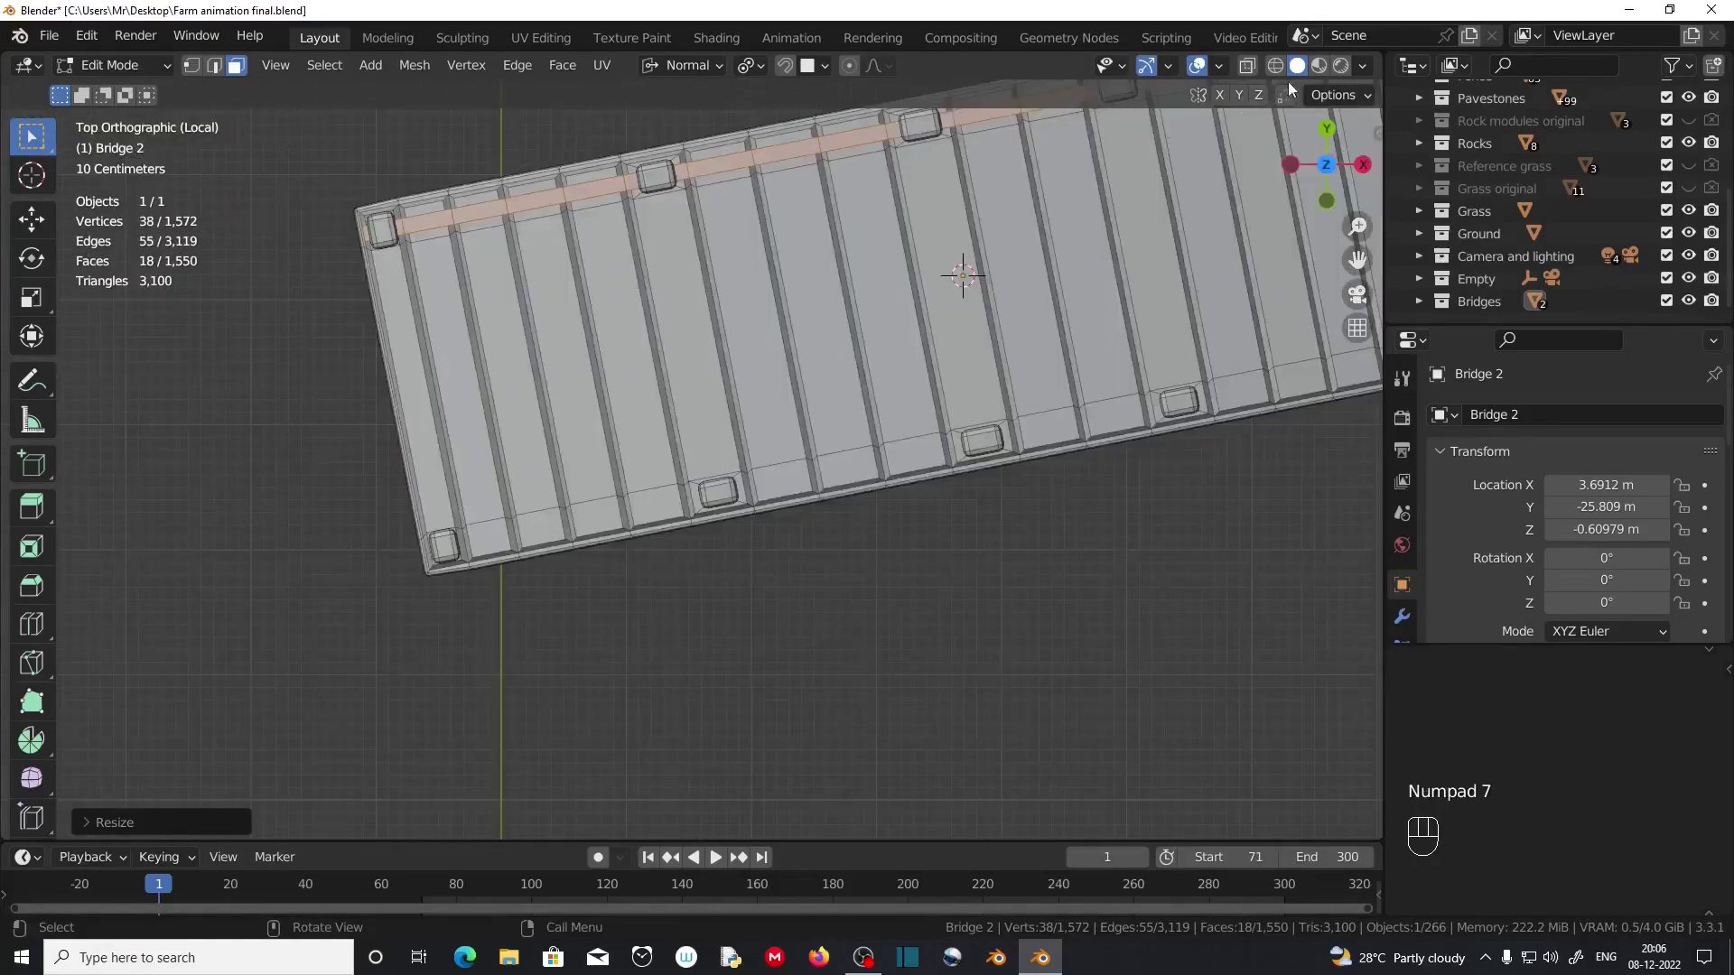
{"action": "left_click", "coordinate": [1246, 69]}
{"action": "scroll", "coordinate": [1063, 337], "scroll_direction": "up", "scroll_amount": 2}
{"action": "middle_click_drag", "start_coordinate": [1064, 337], "coordinate": [171, 822], "text": "shift"}
{"action": "middle_click_drag", "start_coordinate": [452, 452], "coordinate": [309, 555], "text": "shift"}
{"action": "left_click", "coordinate": [195, 73]}
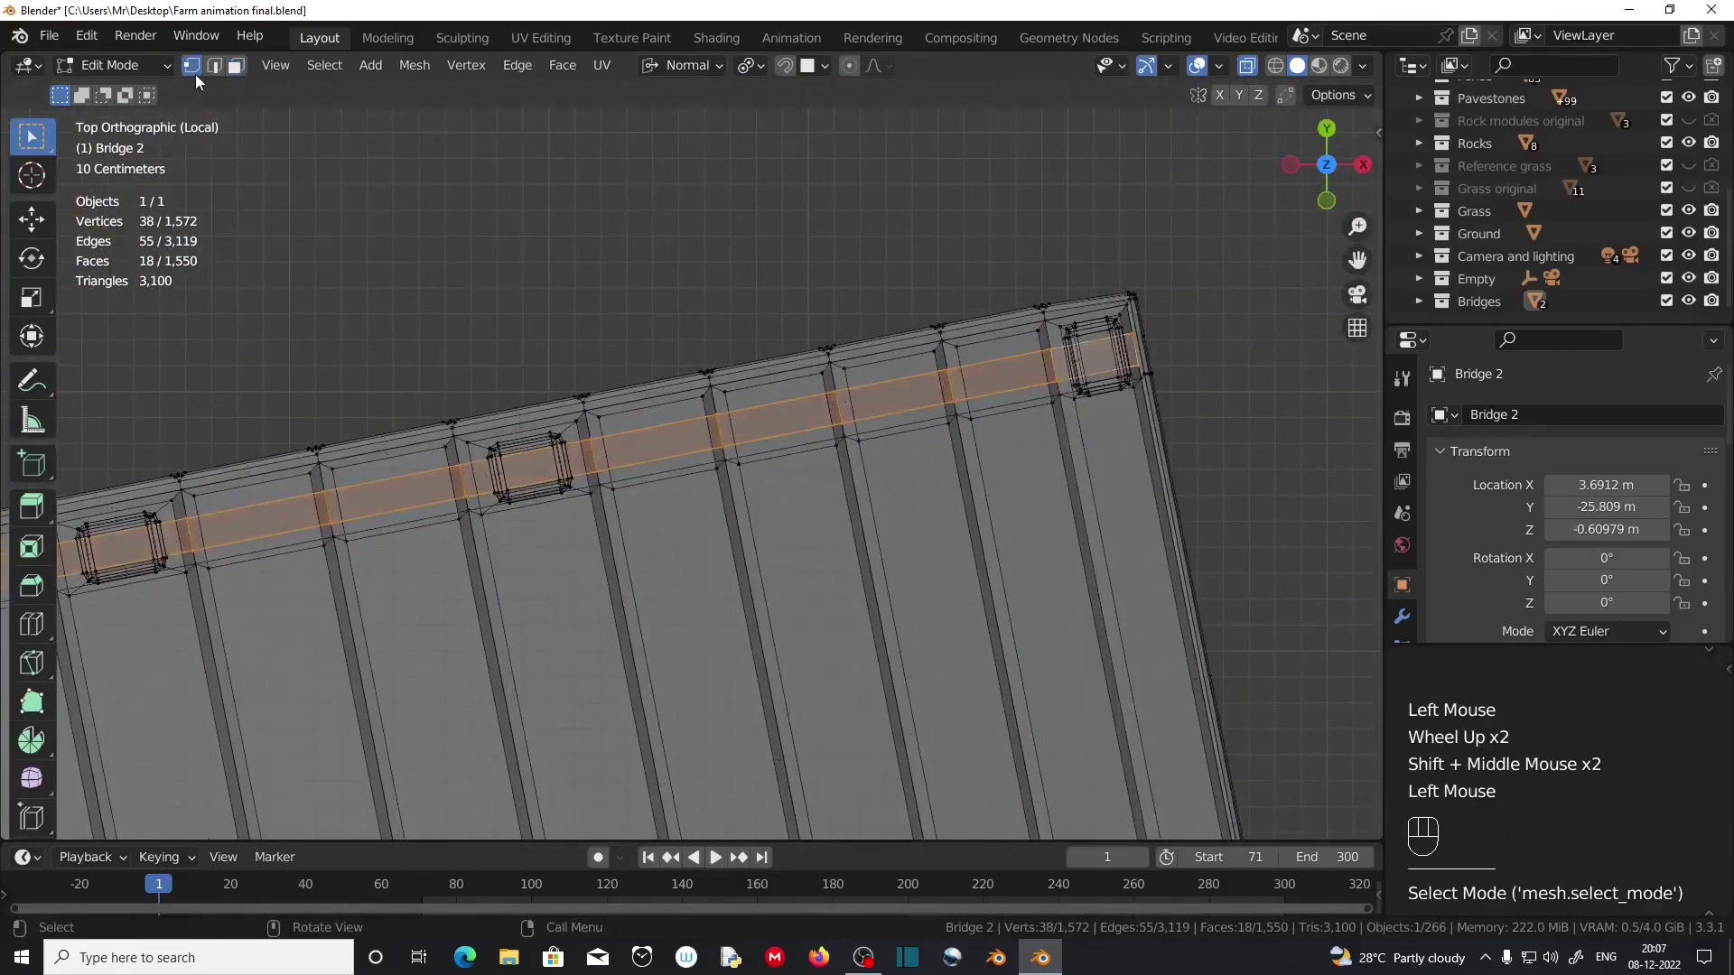
{"action": "left_click", "coordinate": [669, 74]}
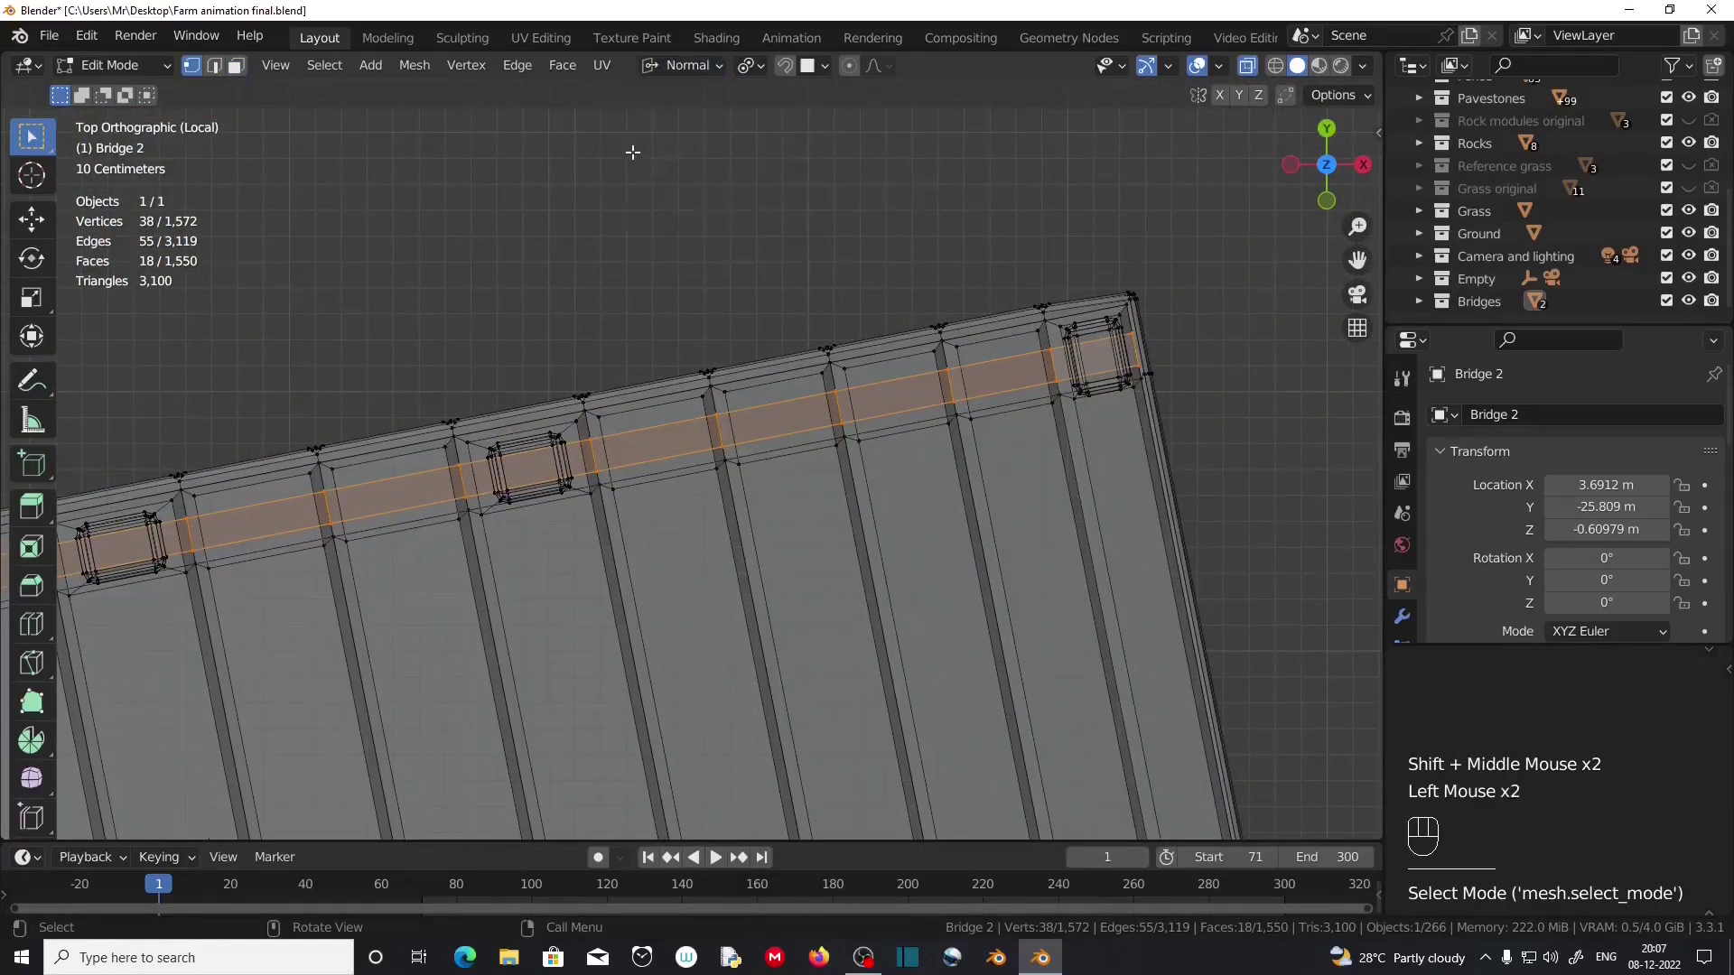
{"action": "left_click_drag", "start_coordinate": [1137, 332], "coordinate": [1152, 369]}
{"action": "scroll", "coordinate": [1180, 356], "scroll_direction": "up", "scroll_amount": 2}
{"action": "middle_click_drag", "start_coordinate": [1237, 355], "coordinate": [434, 406], "text": "shift"}
{"action": "scroll", "coordinate": [581, 398], "scroll_direction": "up", "scroll_amount": 1}
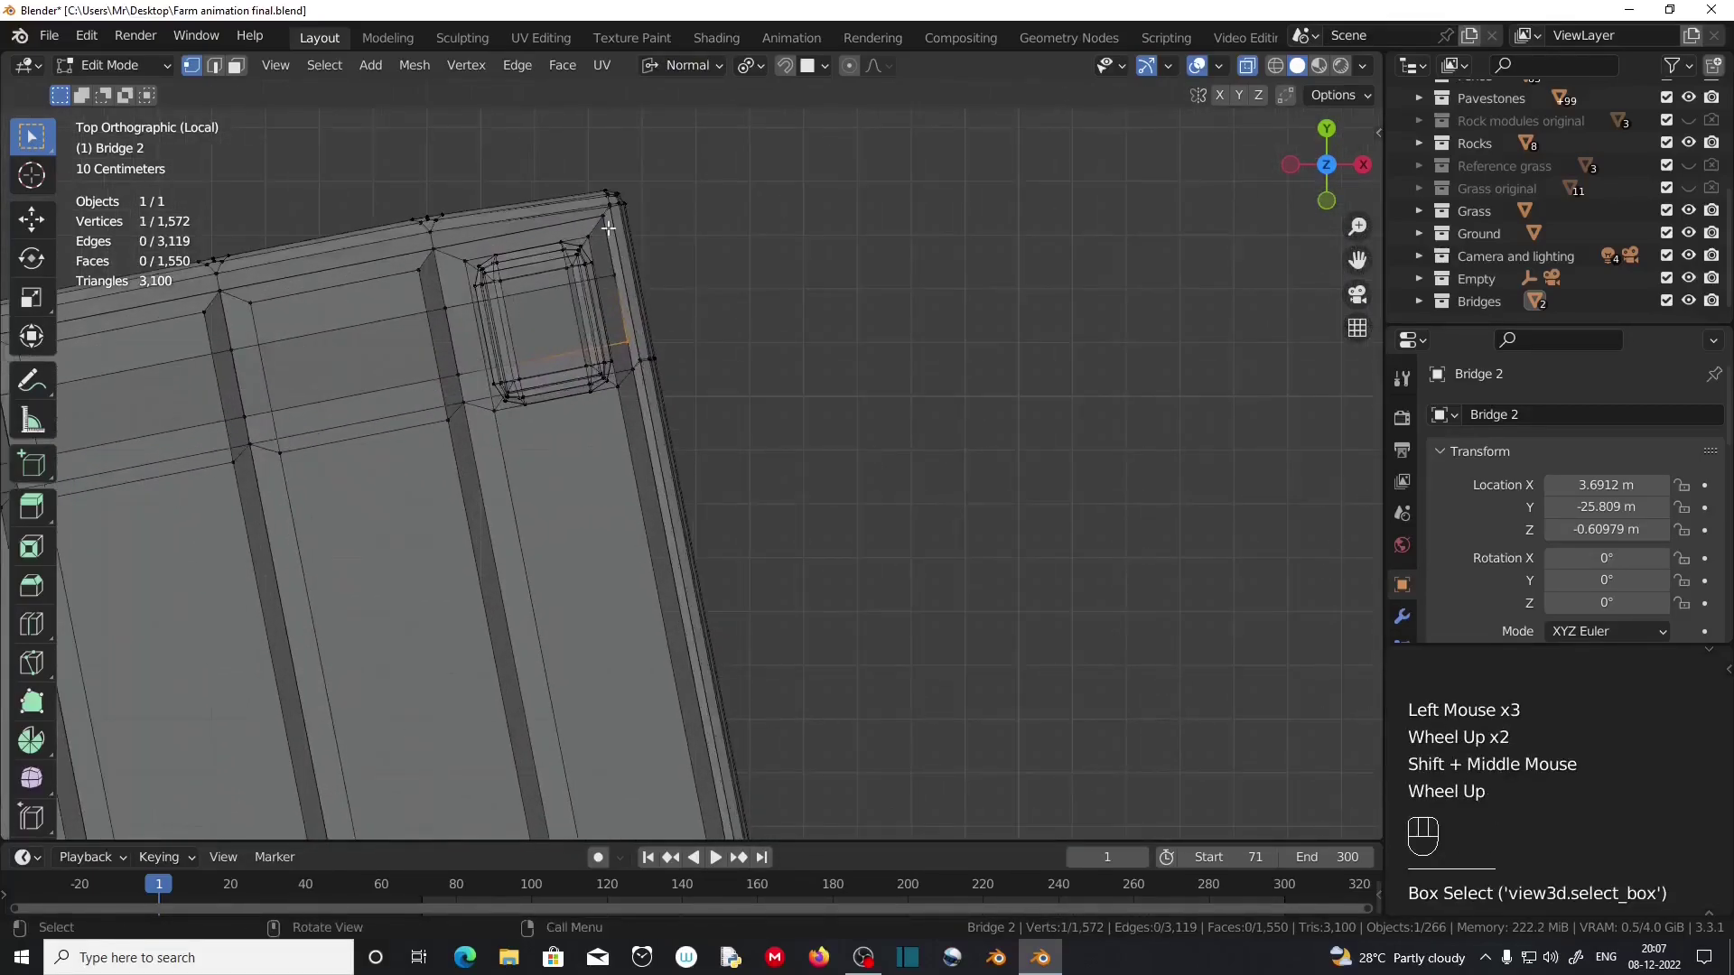
{"action": "left_click_drag", "start_coordinate": [617, 275], "coordinate": [658, 346]}
{"action": "key", "text": "g"}
{"action": "key", "text": "x"}
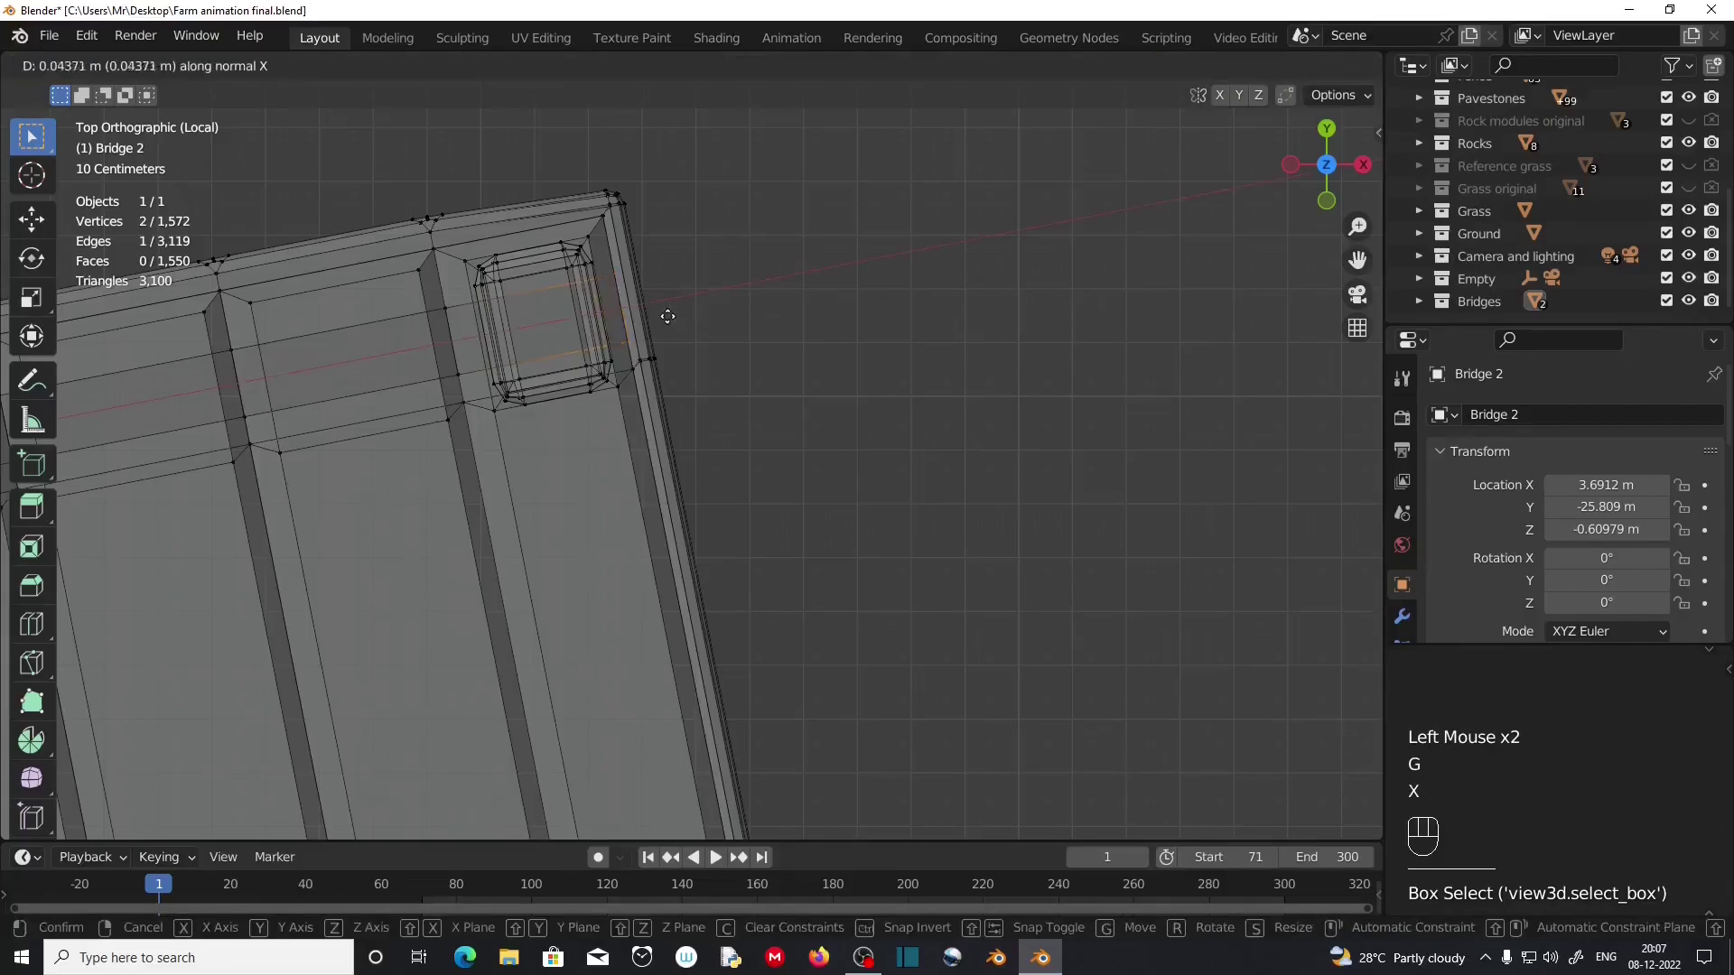
{"action": "left_click", "coordinate": [635, 319]}
Move the two vertices at the strip's opposite end inward along normal X so that end sits inside its corner post.
{"action": "scroll", "coordinate": [512, 353], "scroll_direction": "down", "scroll_amount": 2}
{"action": "middle_click_drag", "start_coordinate": [213, 423], "coordinate": [1127, 368], "text": "shift"}
{"action": "scroll", "coordinate": [776, 474], "scroll_direction": "down", "scroll_amount": 1}
{"action": "middle_click_drag", "start_coordinate": [498, 619], "coordinate": [1112, 418], "text": "shift"}
{"action": "middle_click_drag", "start_coordinate": [163, 533], "coordinate": [847, 449], "text": "shift"}
{"action": "scroll", "coordinate": [956, 415], "scroll_direction": "up", "scroll_amount": 3}
{"action": "left_click_drag", "start_coordinate": [854, 393], "coordinate": [880, 456]}
{"action": "key", "text": "g"}
{"action": "key", "text": "x"}
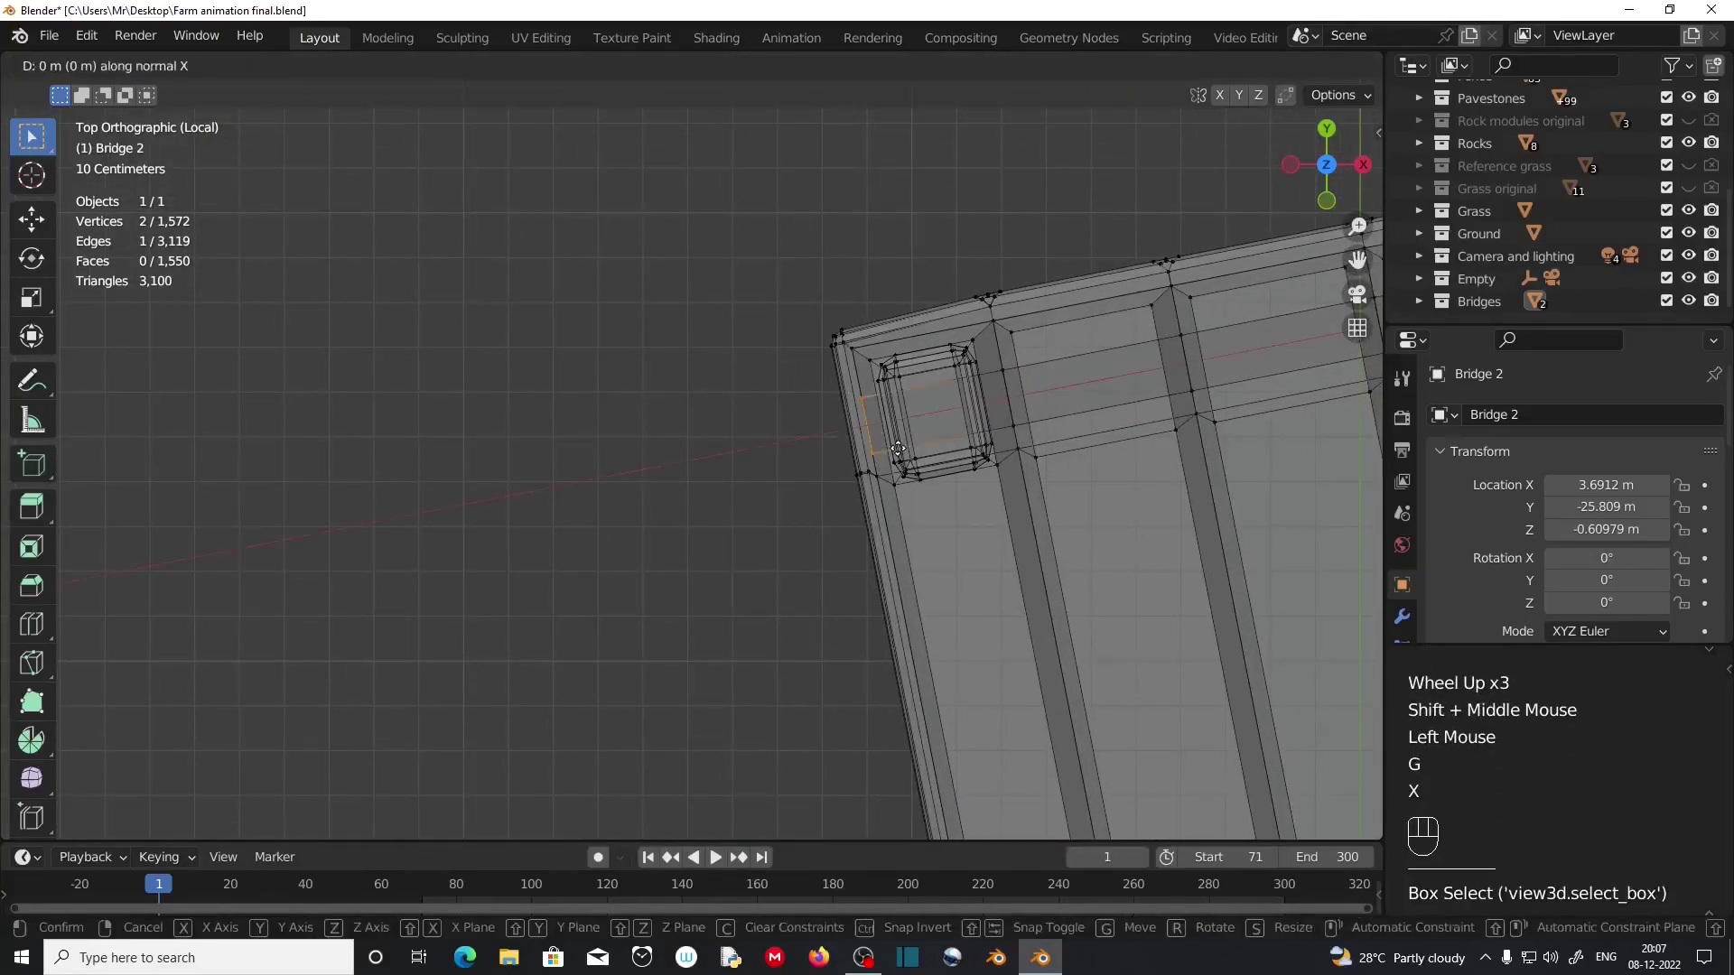
{"action": "left_click", "coordinate": [944, 441]}
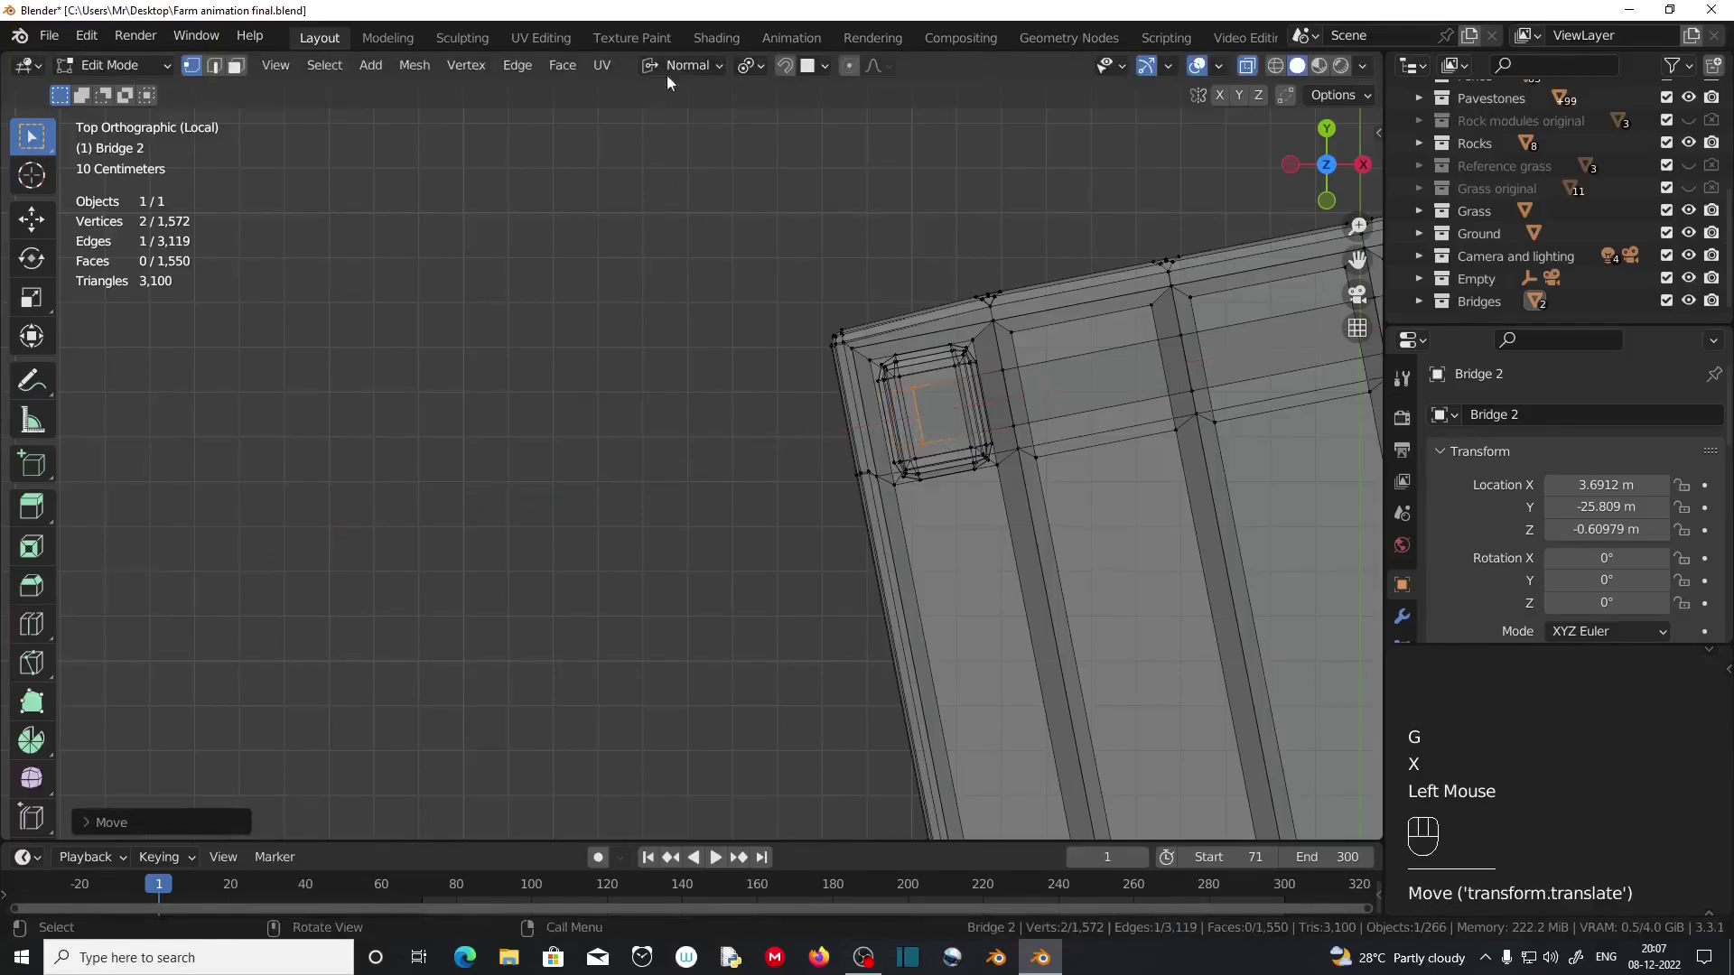
Turn off X-ray so the bridge is shown solid again.
{"action": "scroll", "coordinate": [870, 468], "scroll_direction": "down", "scroll_amount": 2}
{"action": "middle_click_drag", "start_coordinate": [871, 468], "coordinate": [298, 508]}
{"action": "scroll", "coordinate": [897, 472], "scroll_direction": "down", "scroll_amount": 1}
{"action": "scroll", "coordinate": [506, 533], "scroll_direction": "down", "scroll_amount": 2}
{"action": "middle_click_drag", "start_coordinate": [700, 562], "coordinate": [337, 527]}
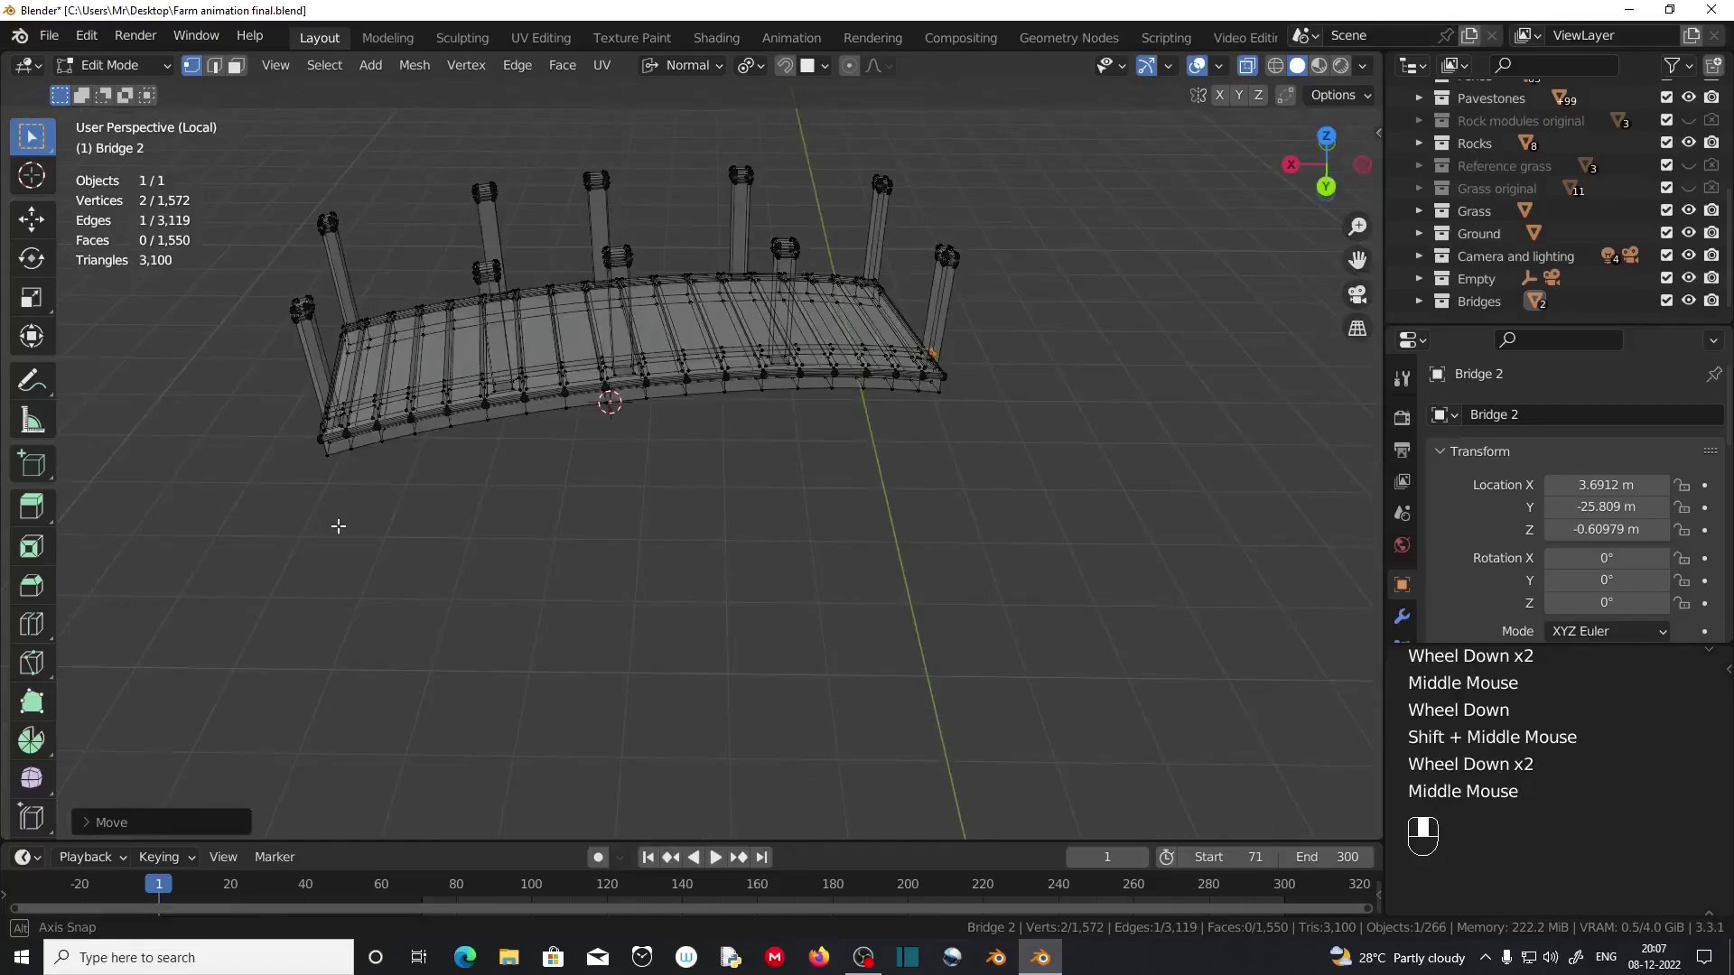
{"action": "left_click", "coordinate": [1248, 67]}
{"action": "scroll", "coordinate": [1033, 429], "scroll_direction": "up", "scroll_amount": 2}
{"action": "middle_click_drag", "start_coordinate": [714, 511], "coordinate": [844, 648], "text": "shift"}
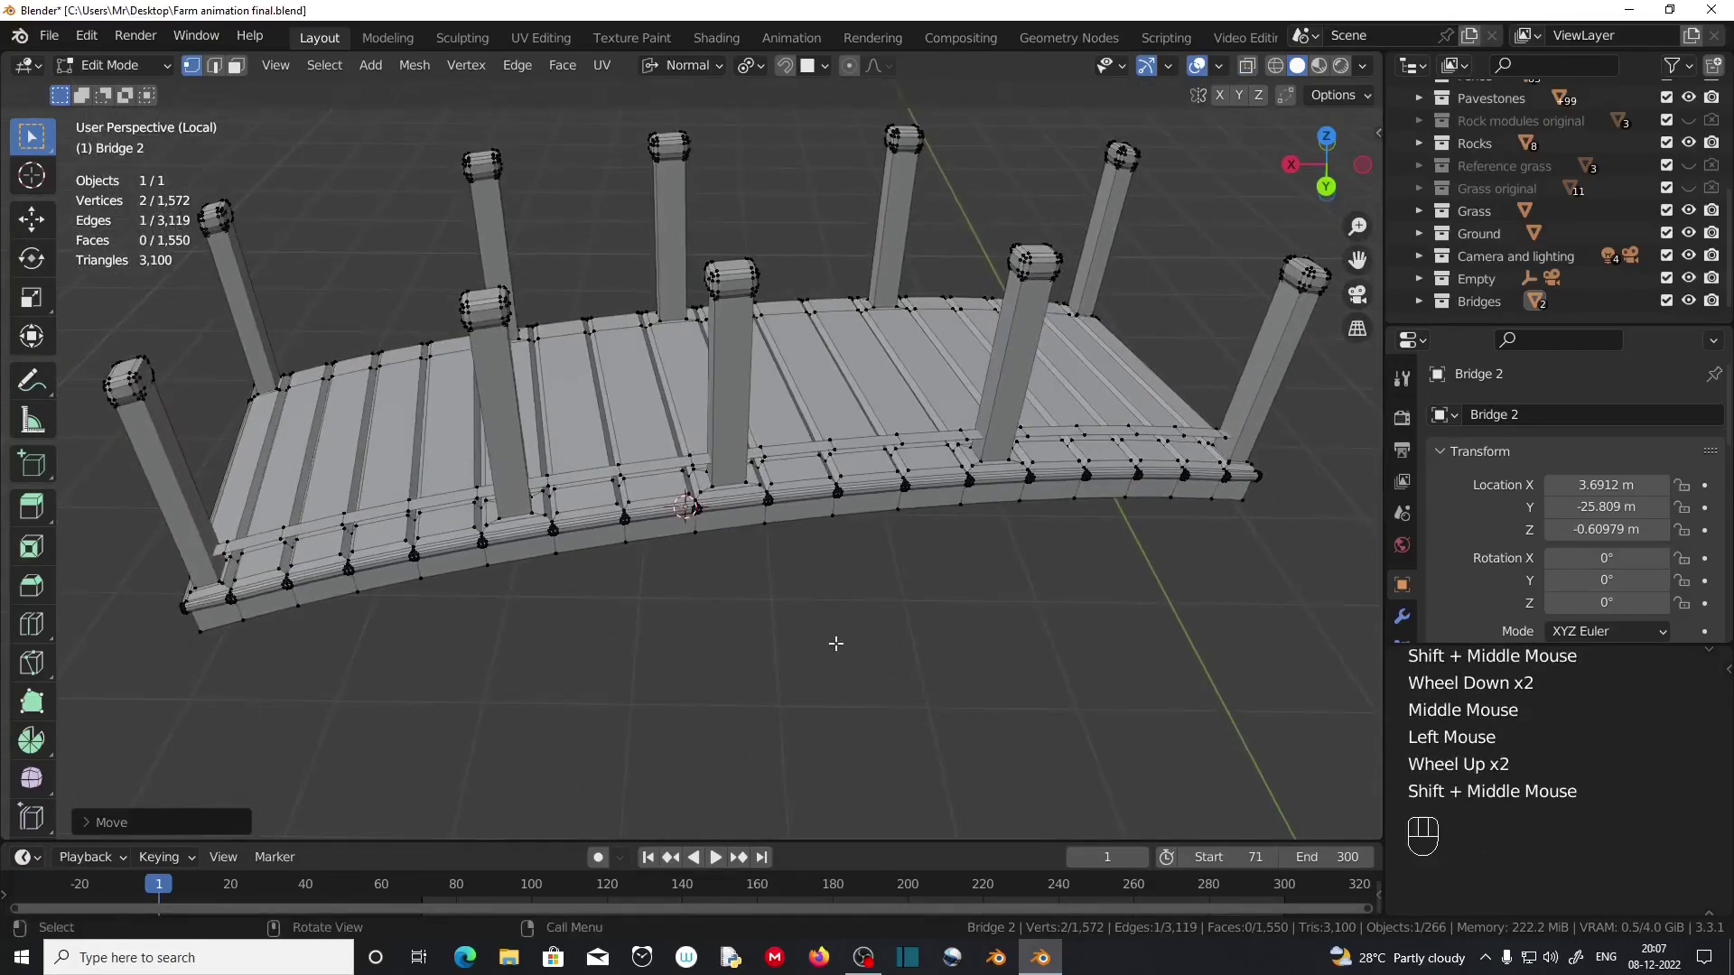
Select all linked faces of the rail strip in face select mode.
{"action": "scroll", "coordinate": [793, 626], "scroll_direction": "up", "scroll_amount": 3}
{"action": "left_click", "coordinate": [236, 65]}
{"action": "scroll", "coordinate": [580, 599], "scroll_direction": "down", "scroll_amount": 3}
{"action": "middle_click_drag", "start_coordinate": [581, 599], "coordinate": [571, 474]}
{"action": "left_click", "coordinate": [569, 469]}
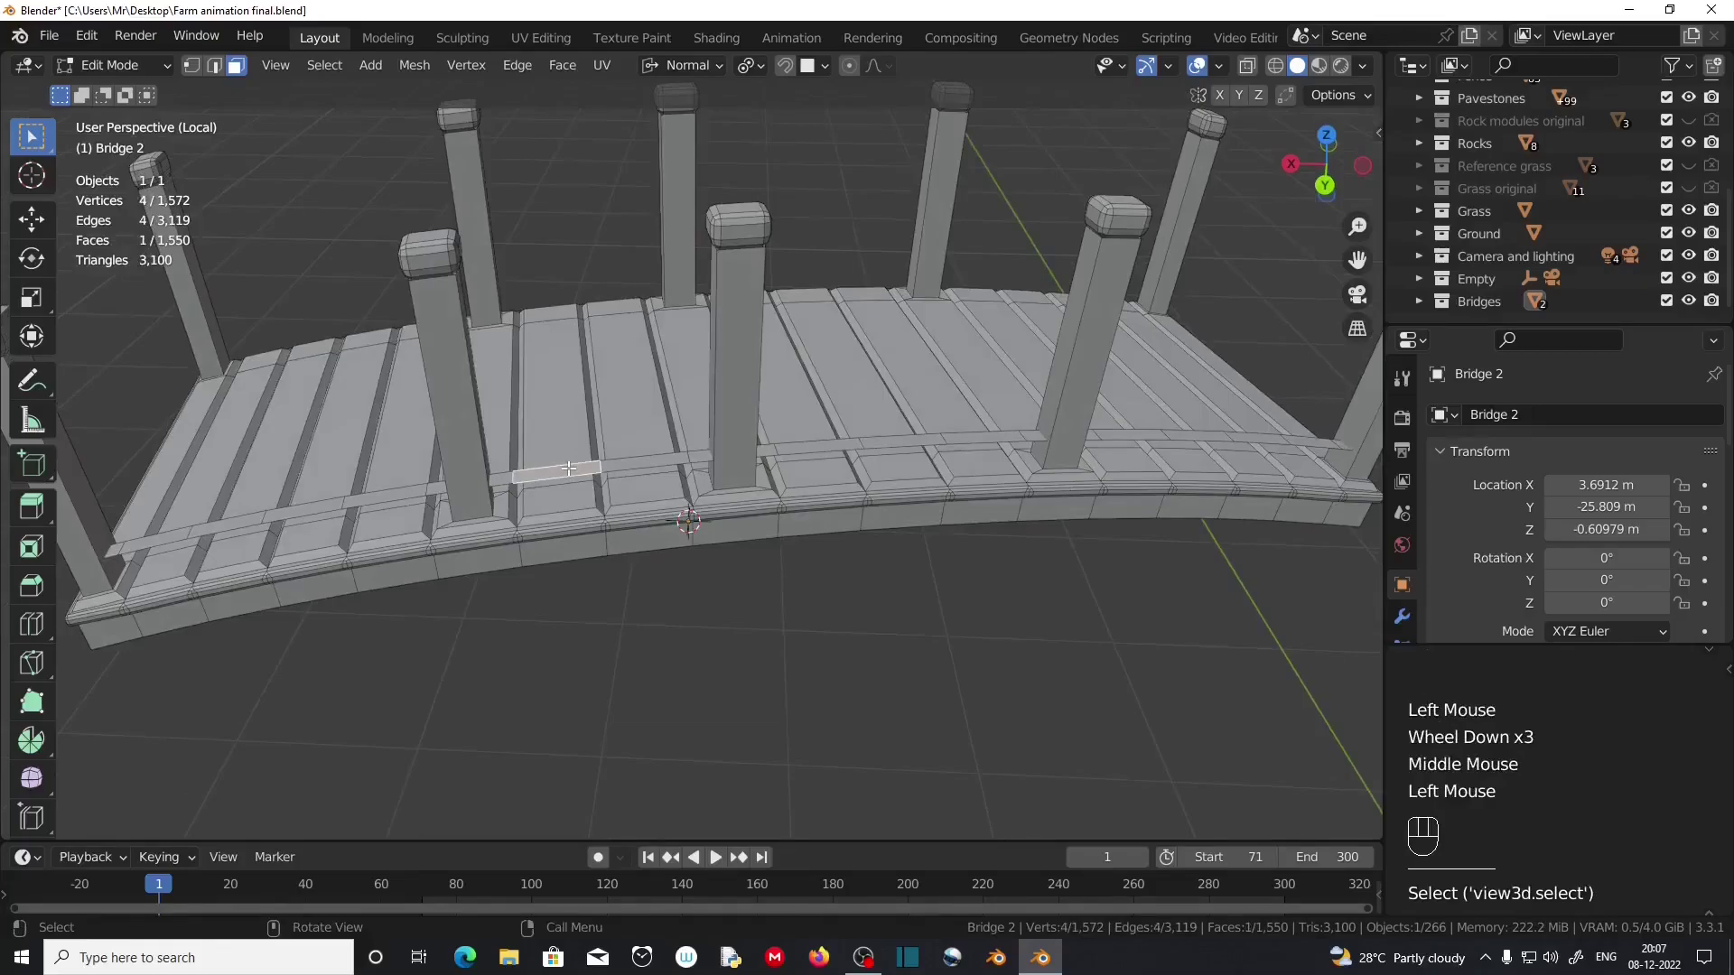
{"action": "scroll", "coordinate": [569, 469], "scroll_direction": "up", "scroll_amount": 3}
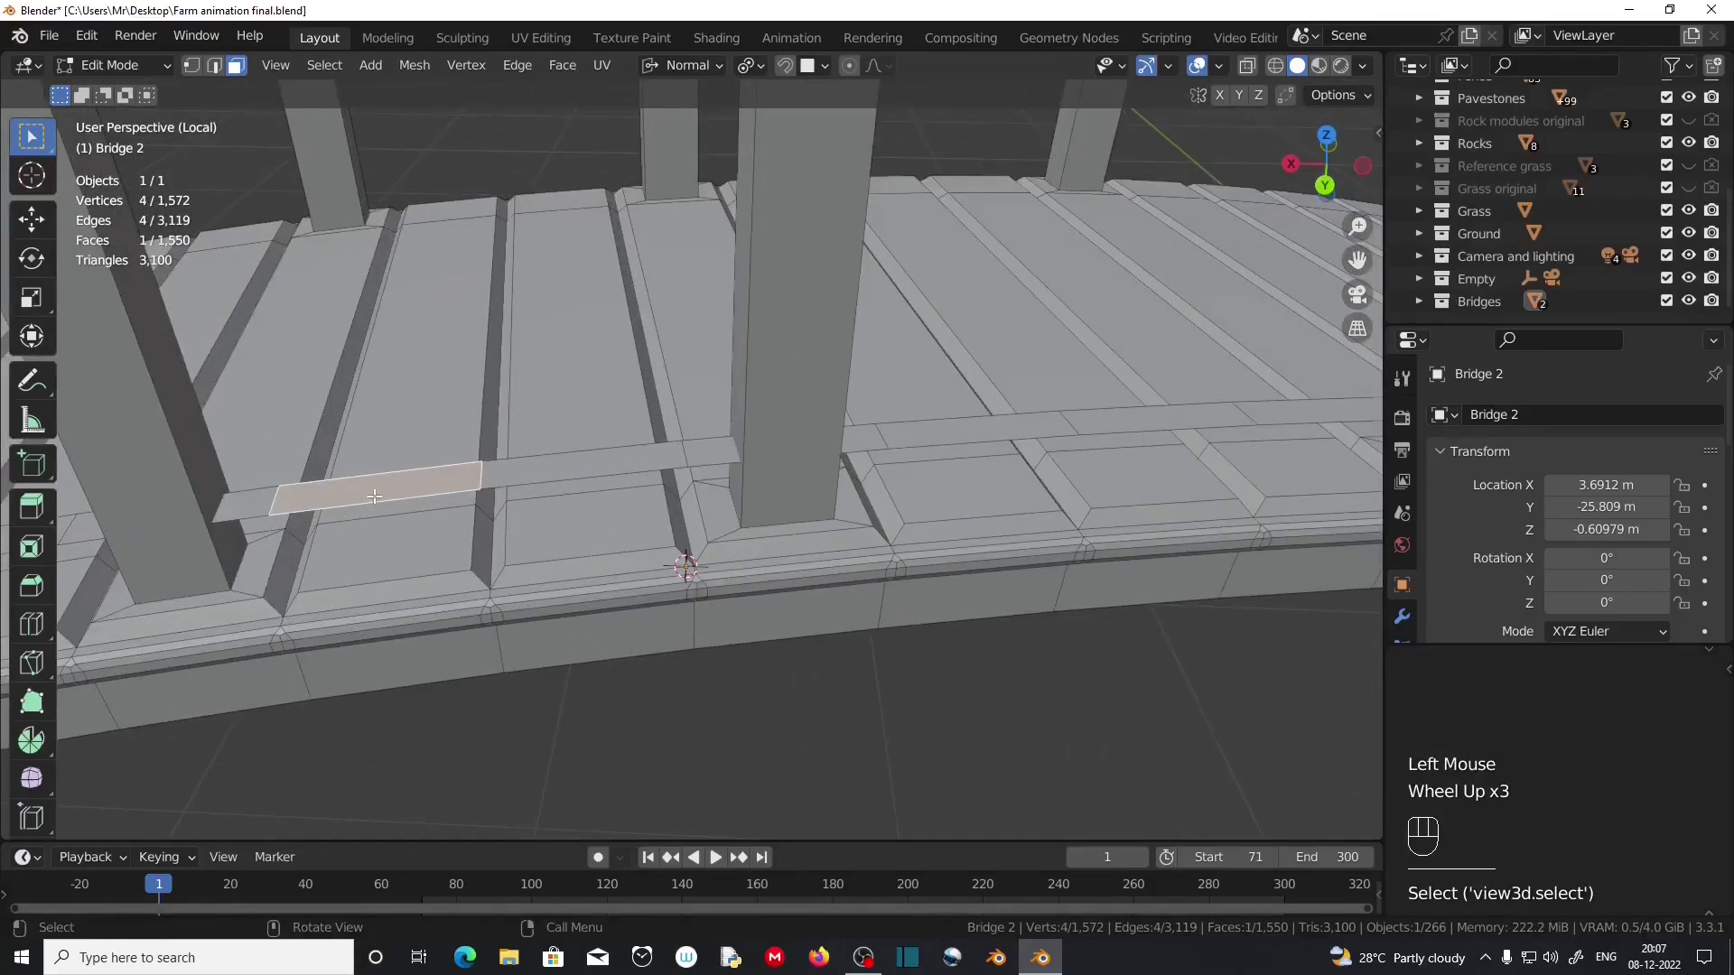
{"action": "key", "text": "l"}
{"action": "scroll", "coordinate": [449, 610], "scroll_direction": "down", "scroll_amount": 2}
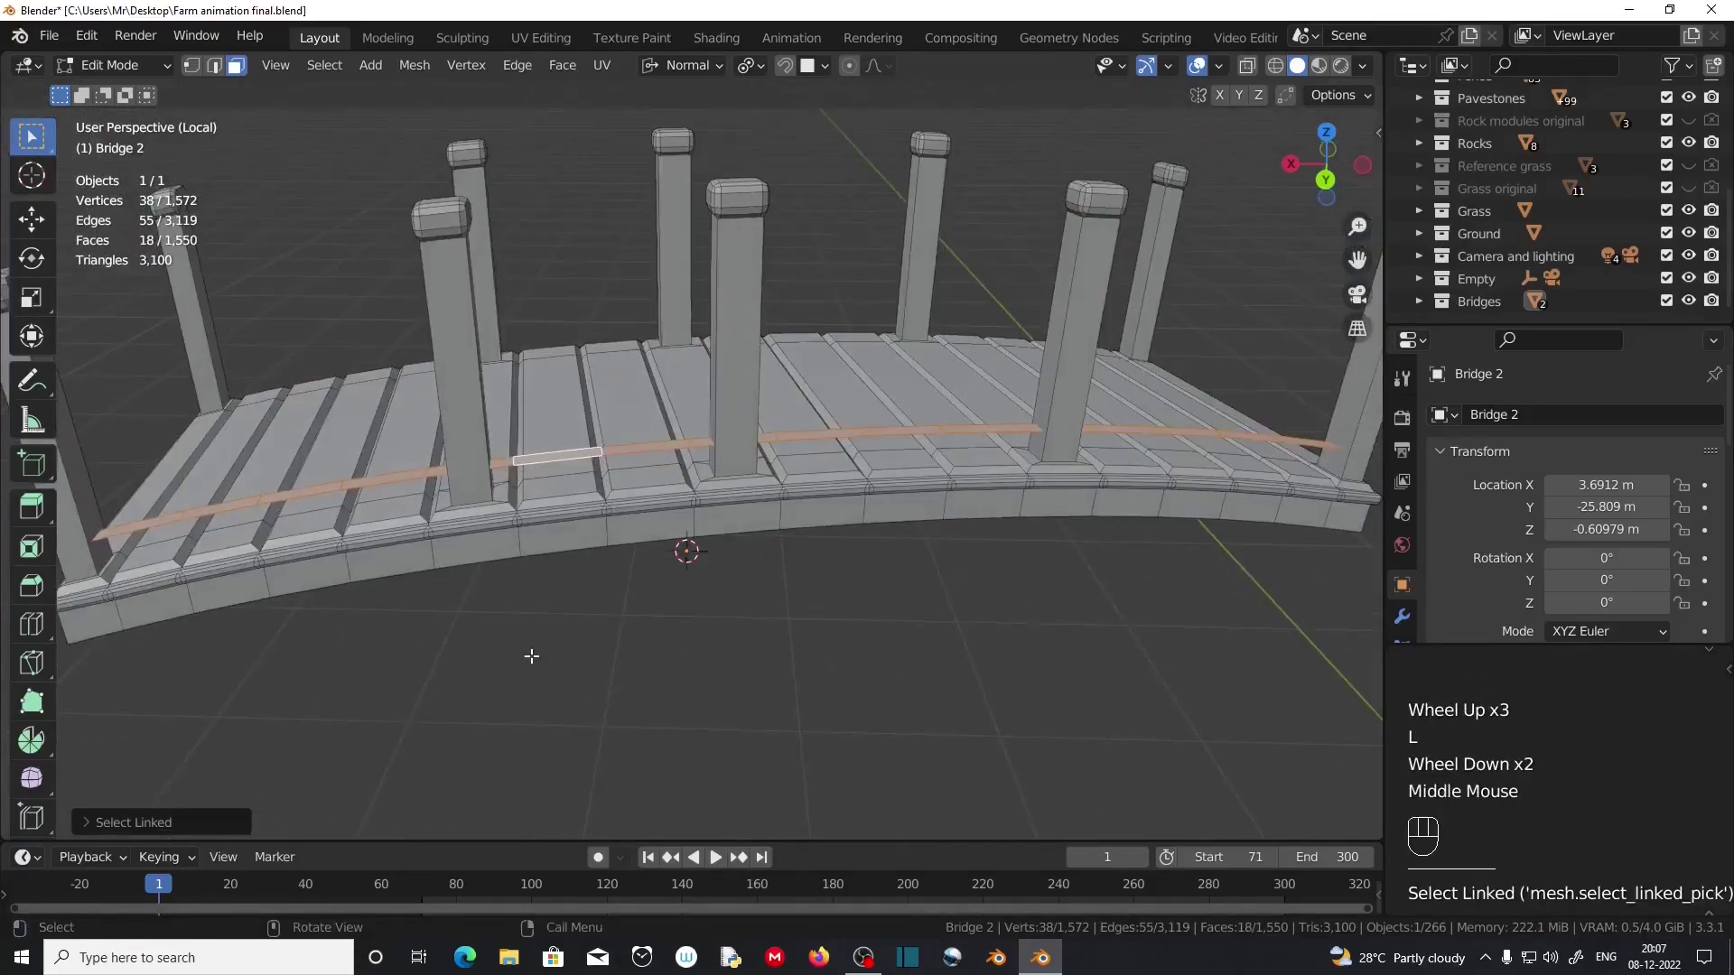
Extrude the selected strip upward about 0.11 m along its normals to give the rail thickness.
{"action": "key", "text": "KP_1"}
{"action": "middle_click_drag", "start_coordinate": [556, 583], "coordinate": [647, 667], "text": "shift"}
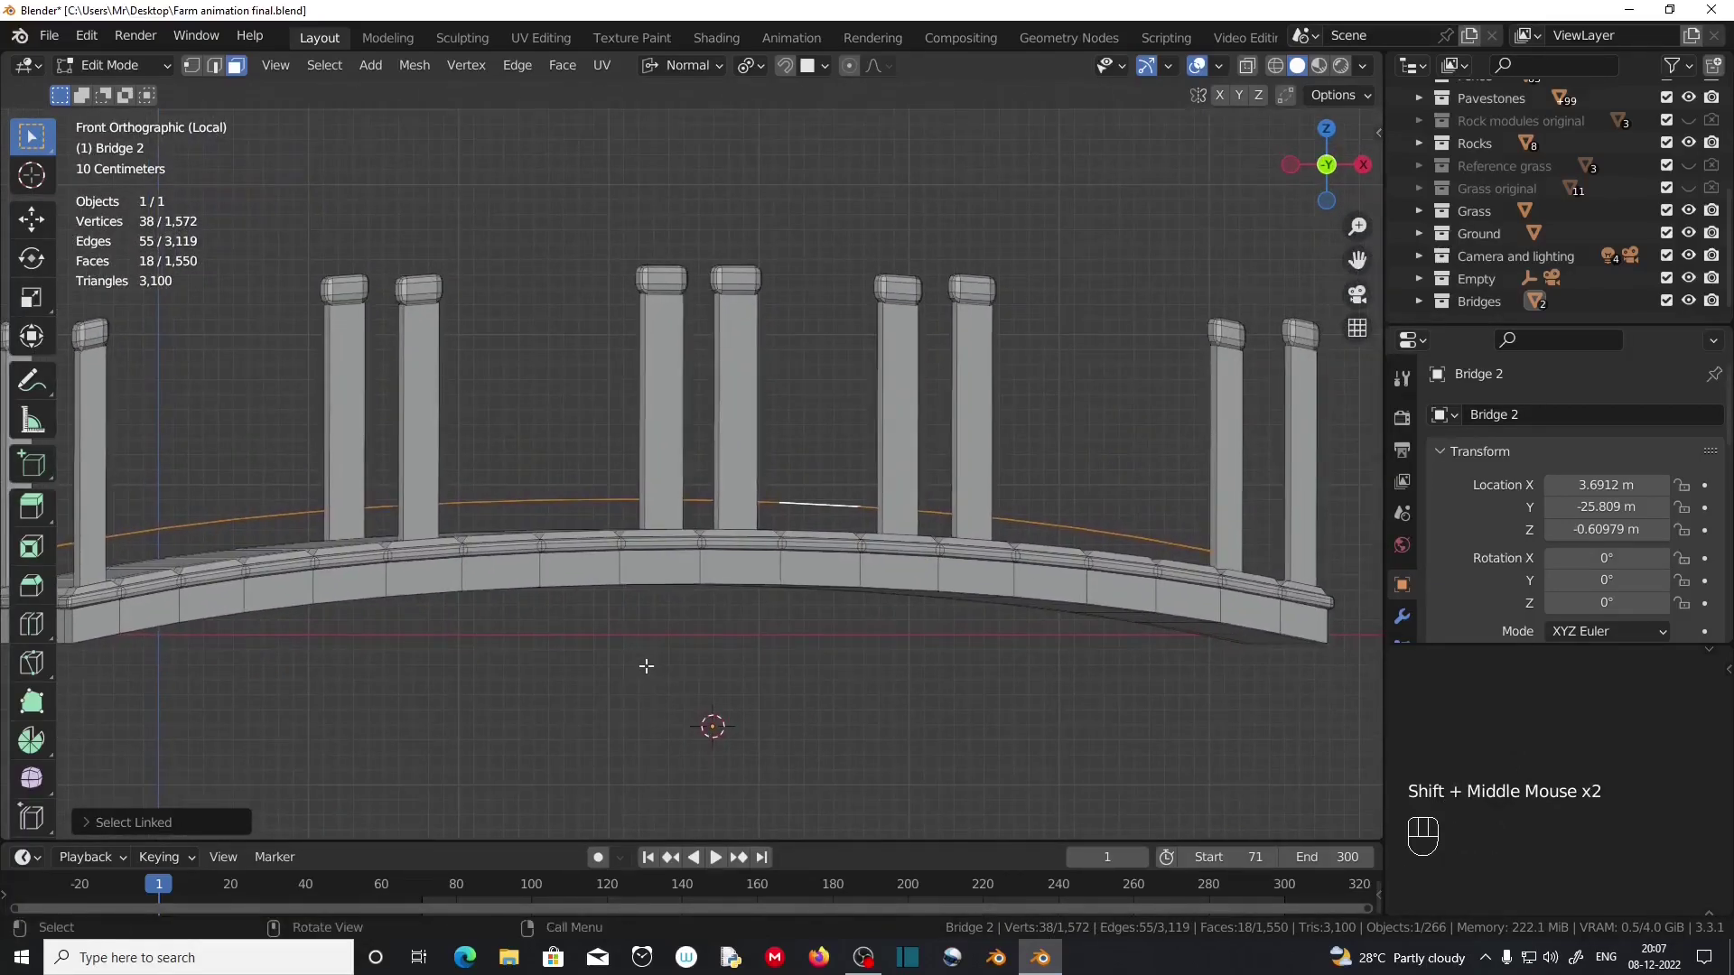
{"action": "key", "text": "e"}
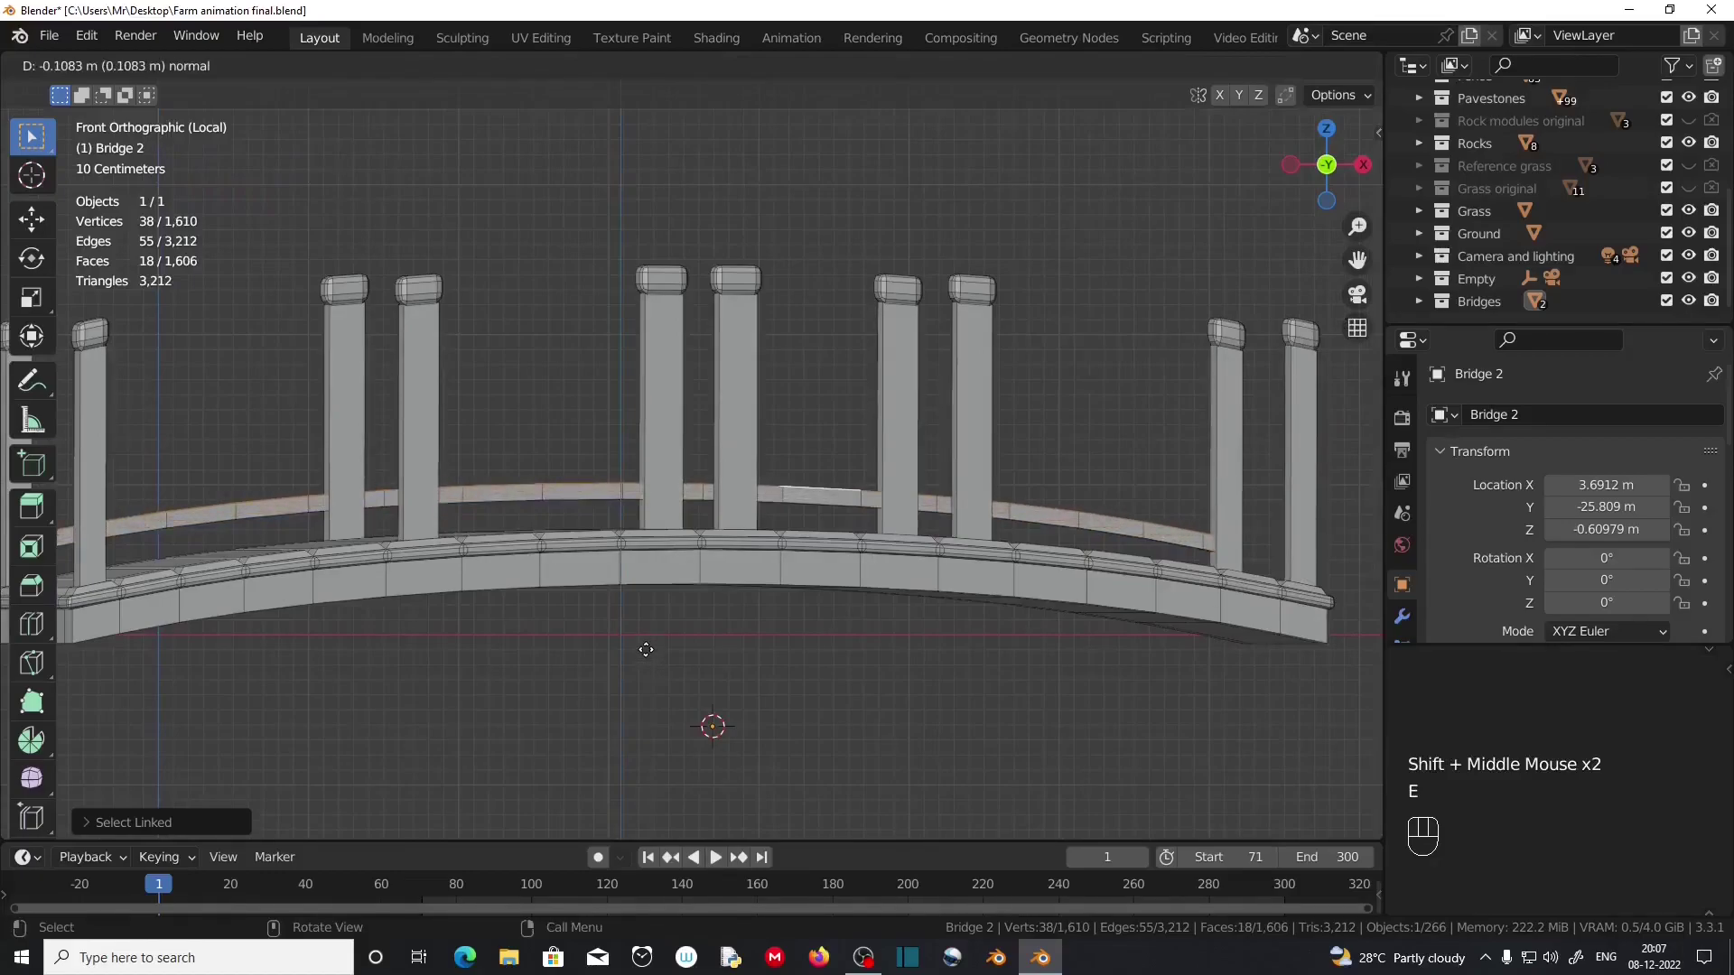
{"action": "left_click", "coordinate": [645, 650]}
{"action": "middle_click_drag", "start_coordinate": [403, 627], "coordinate": [674, 617]}
{"action": "scroll", "coordinate": [699, 643], "scroll_direction": "down", "scroll_amount": 1}
{"action": "scroll", "coordinate": [704, 614], "scroll_direction": "up", "scroll_amount": 3}
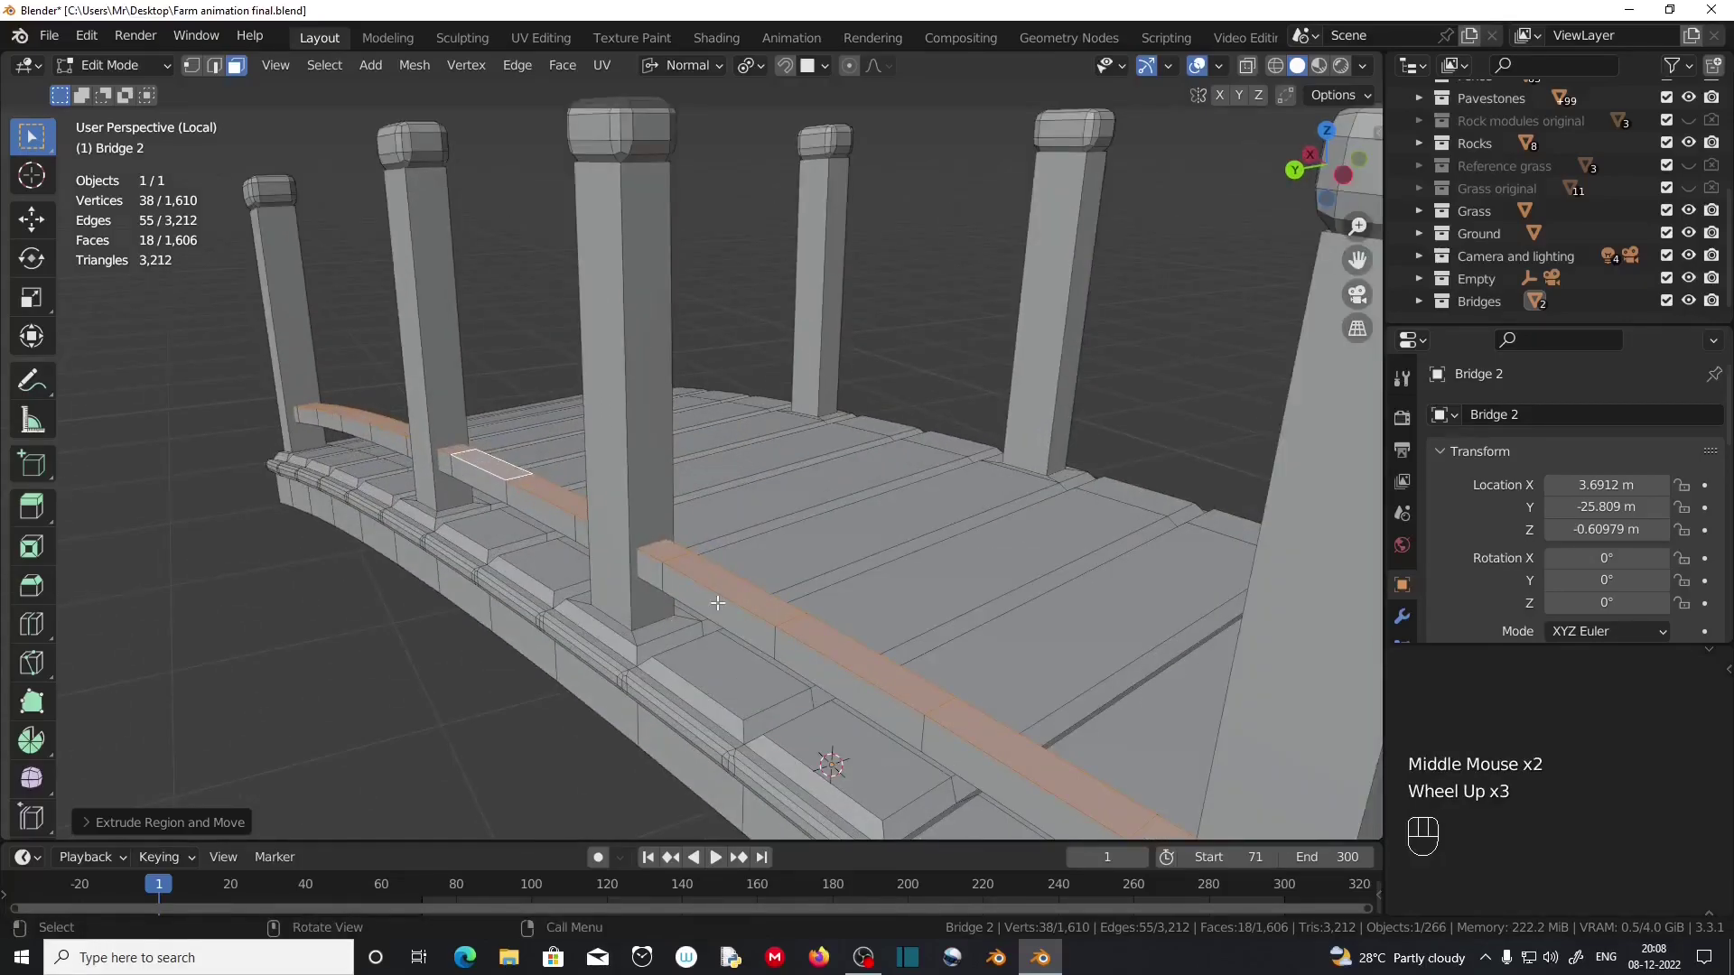
Select the whole linked rail and rotate it about -0.3° in front view, using Median Point as the pivot.
{"action": "key", "text": "l"}
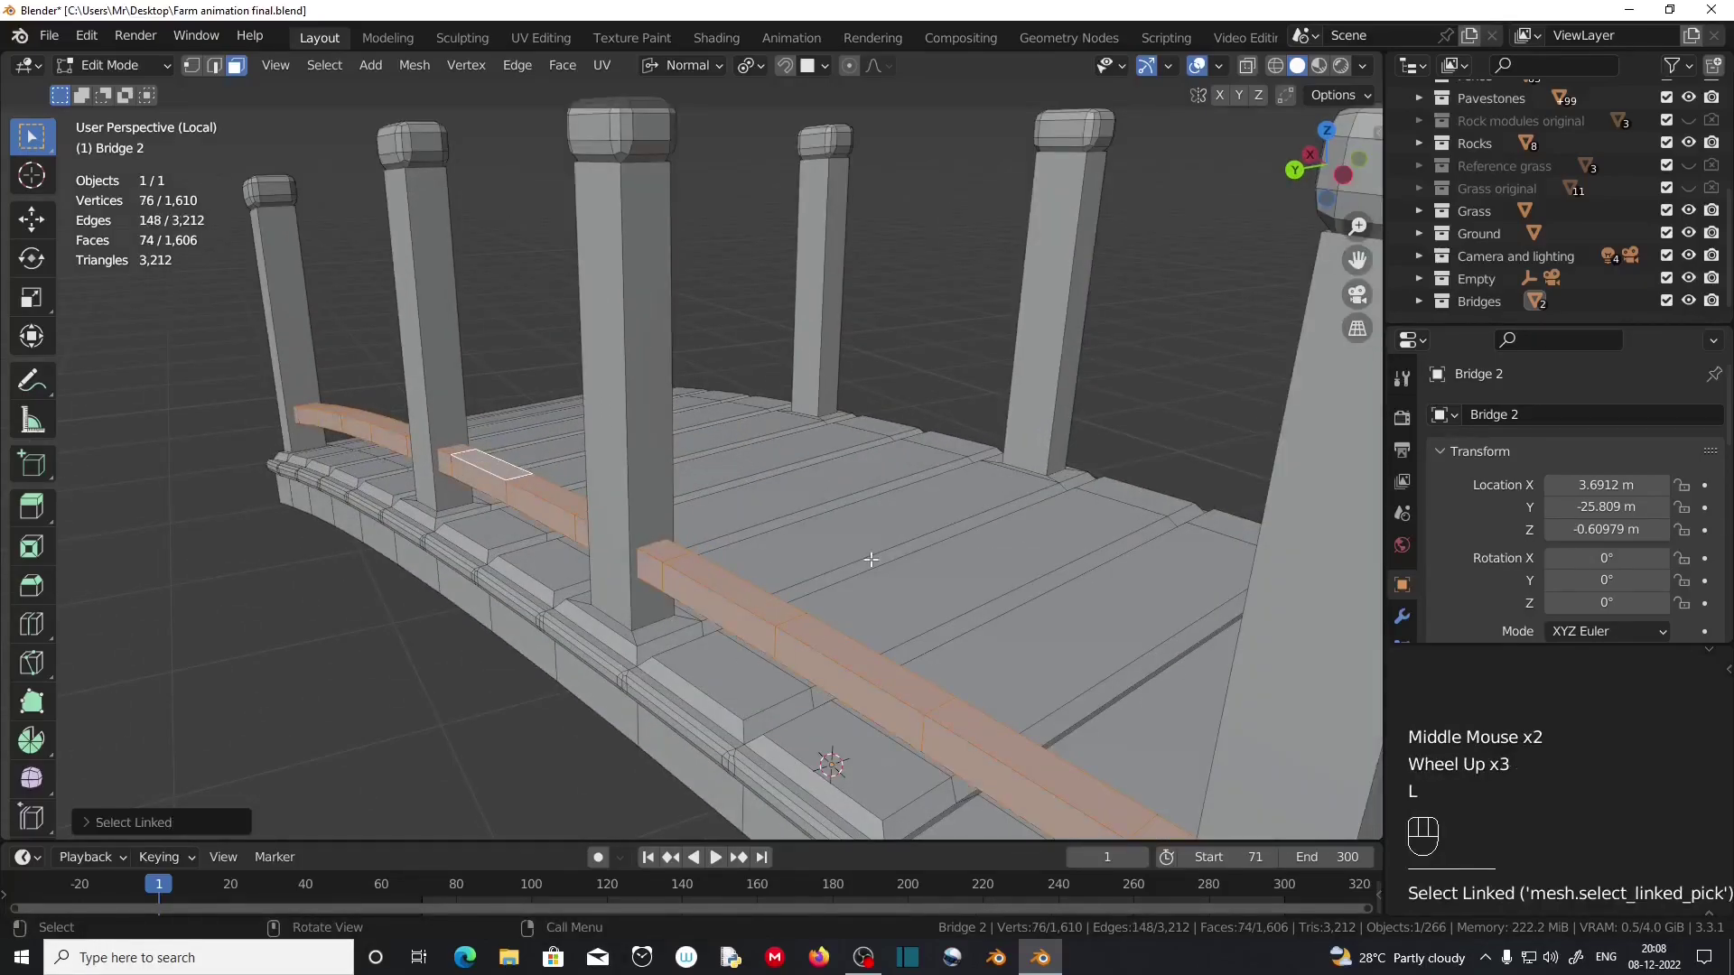
{"action": "left_click", "coordinate": [752, 66]}
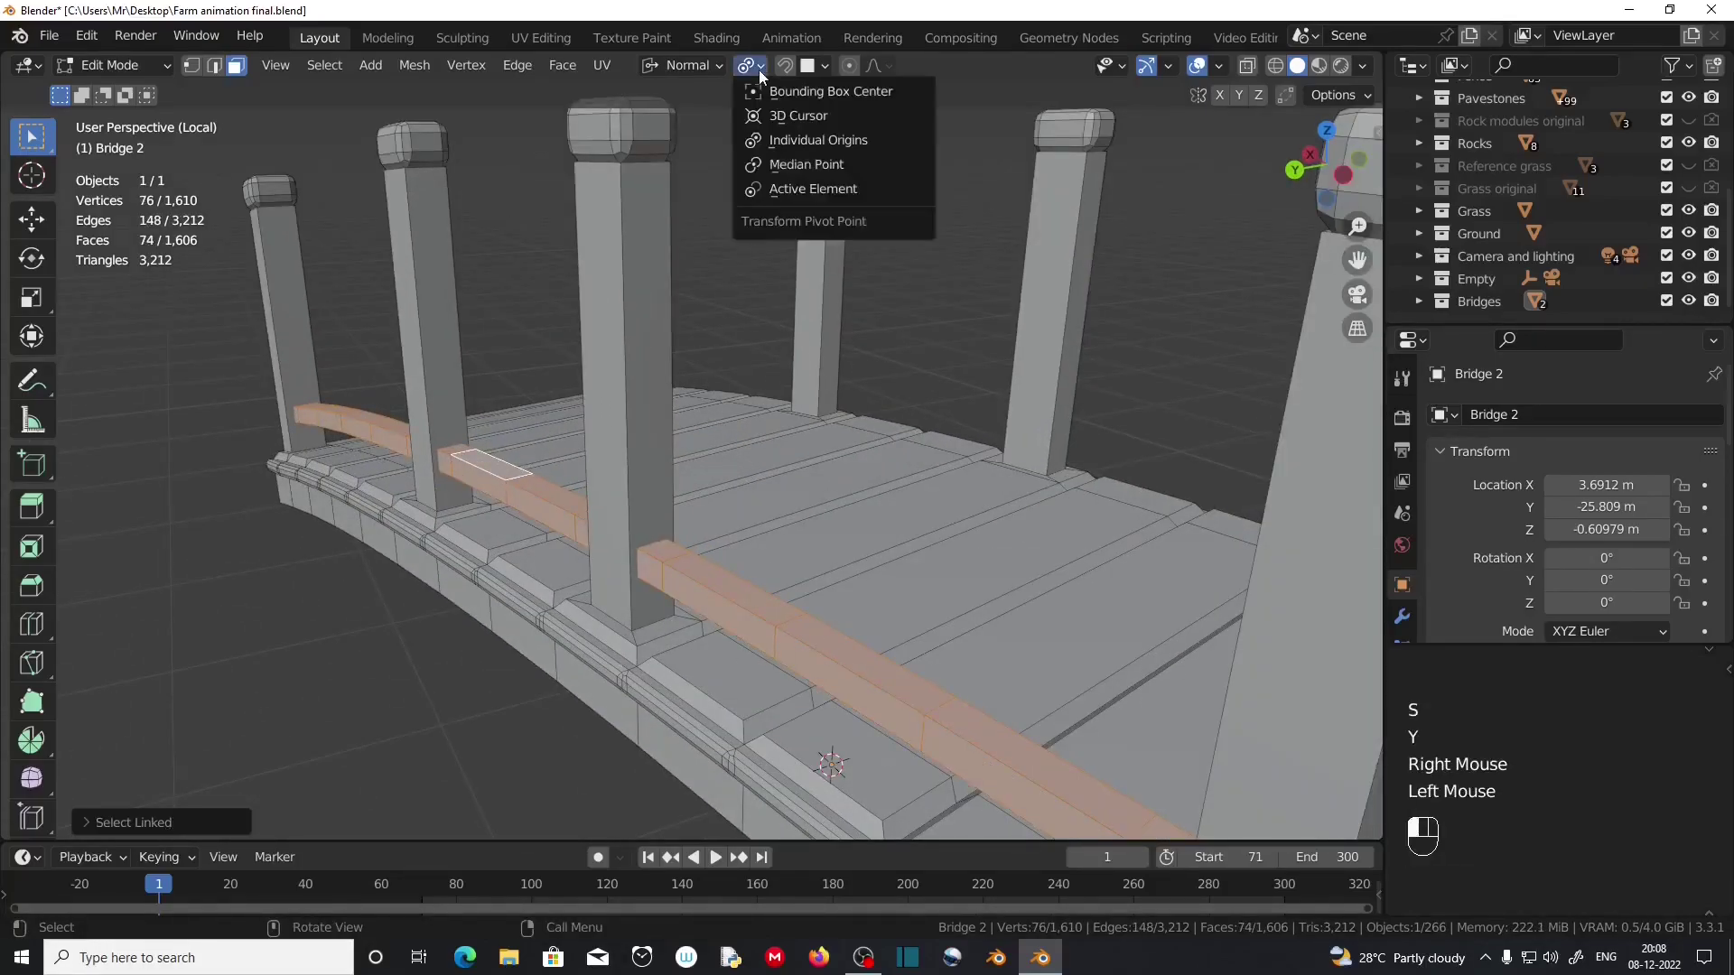
{"action": "left_click", "coordinate": [782, 166]}
{"action": "scroll", "coordinate": [879, 430], "scroll_direction": "down", "scroll_amount": 2}
{"action": "middle_click_drag", "start_coordinate": [879, 430], "coordinate": [535, 464]}
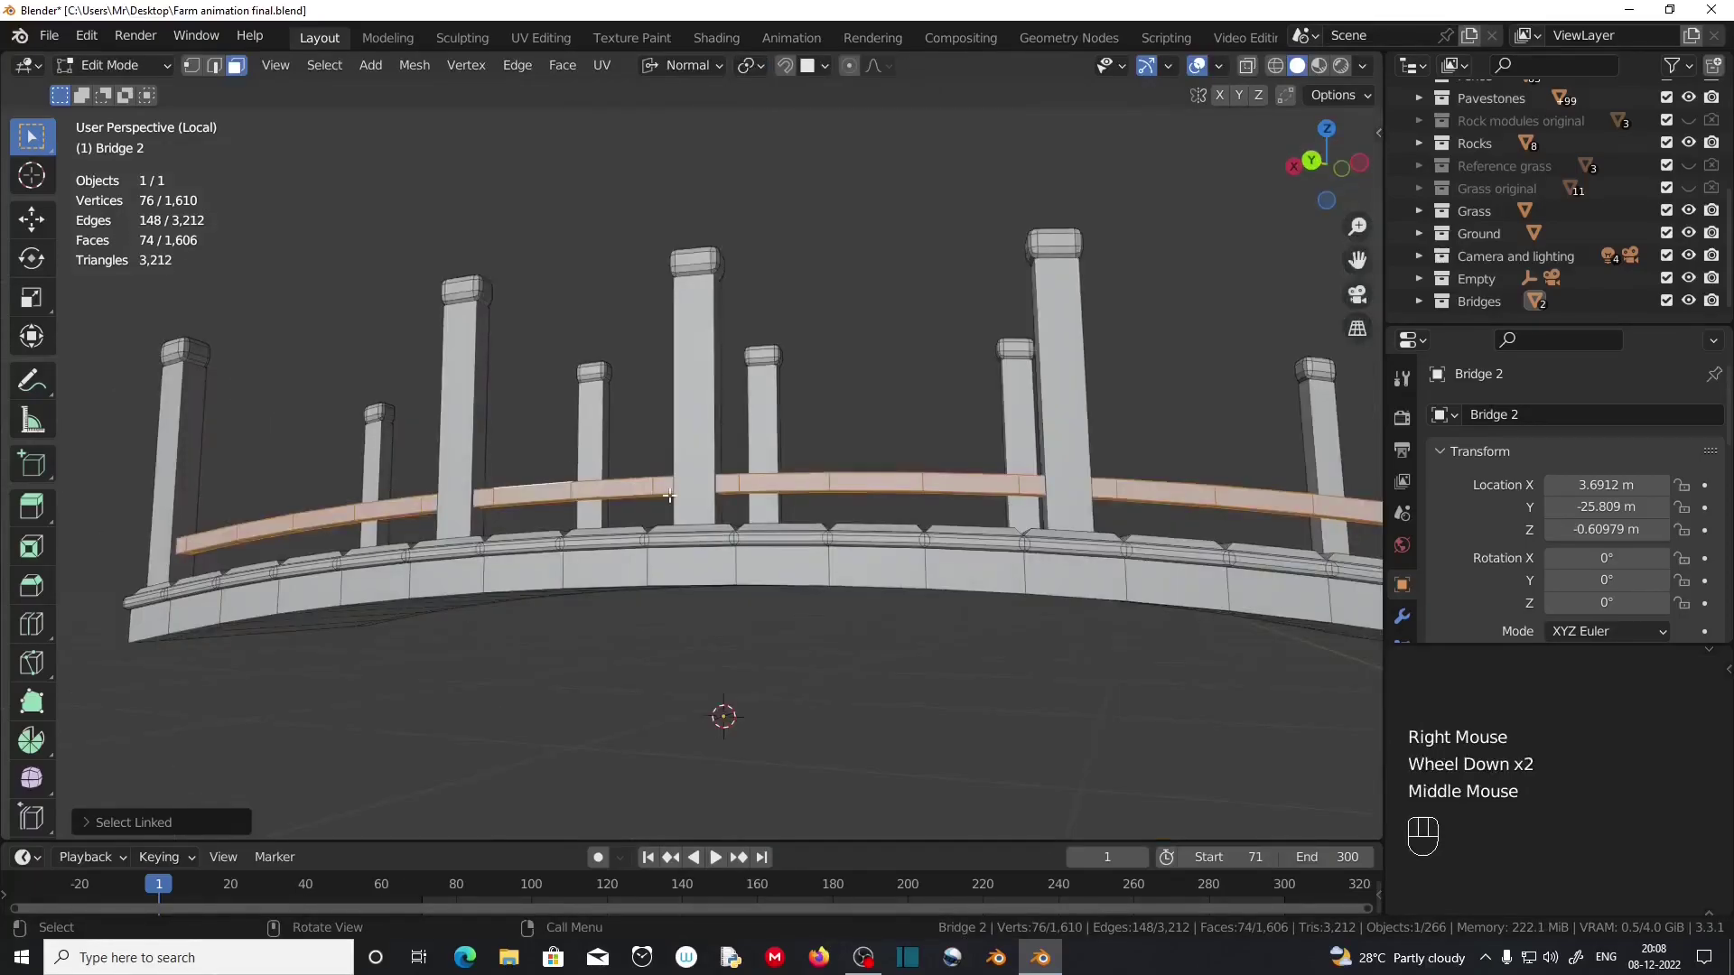
{"action": "middle_click_drag", "start_coordinate": [764, 482], "coordinate": [721, 502], "text": "shift"}
{"action": "key", "text": "KP_1"}
{"action": "key", "text": "r"}
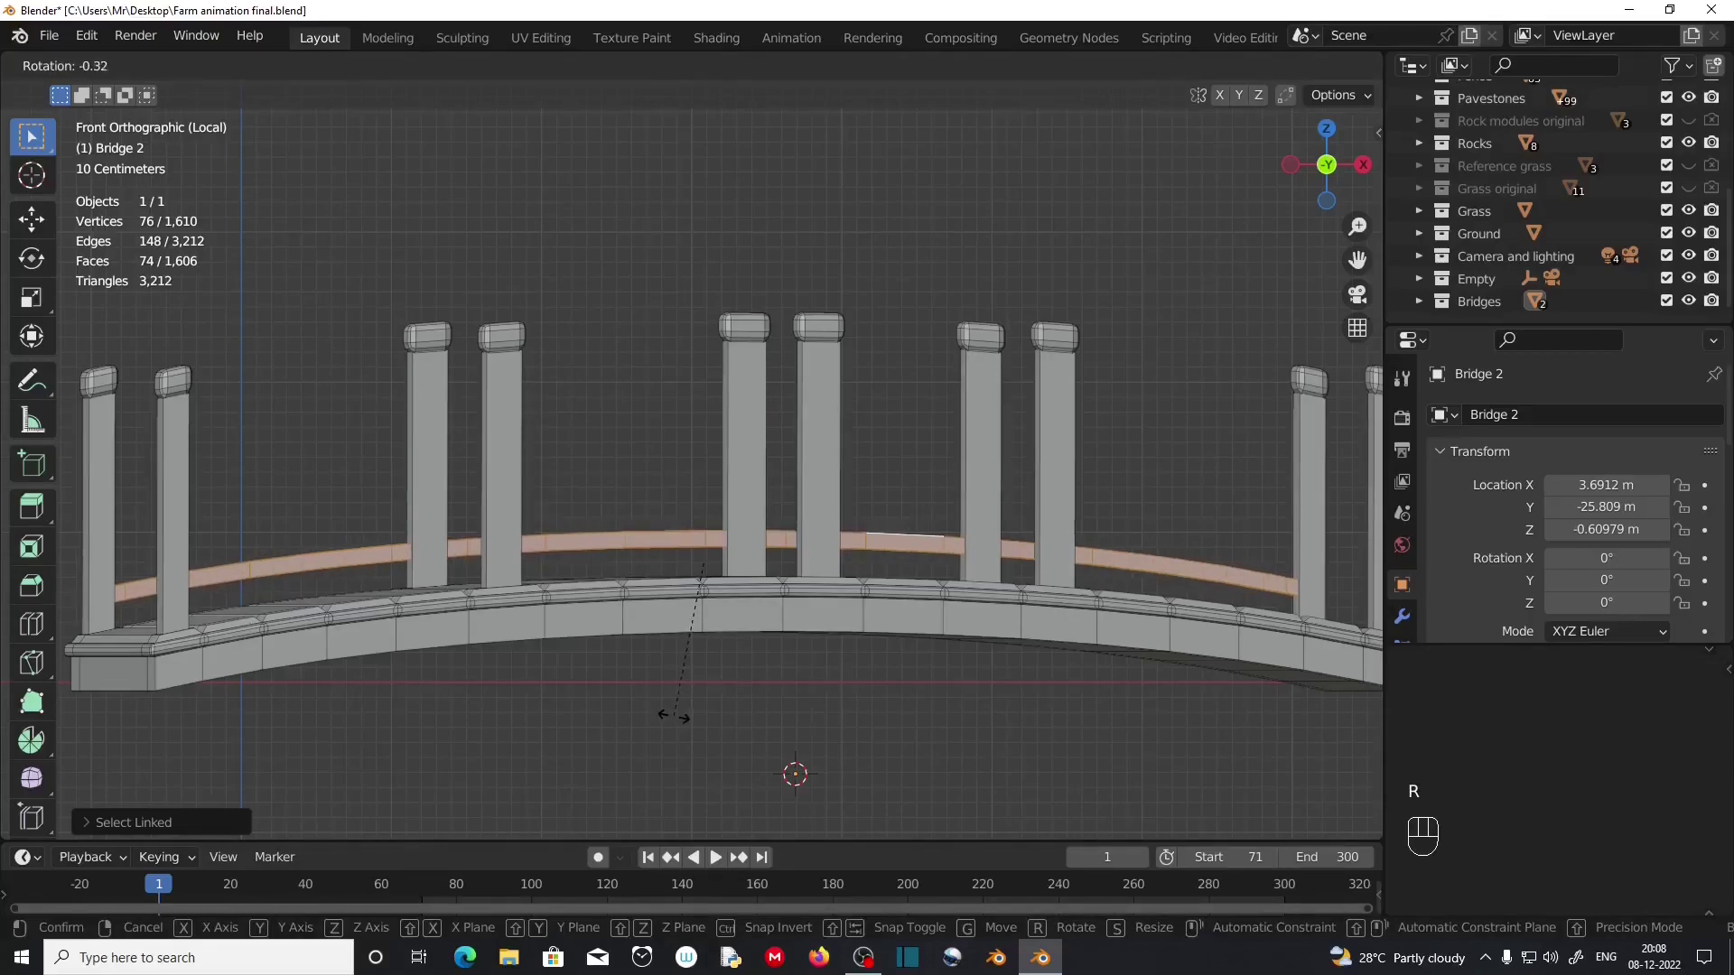
{"action": "left_click", "coordinate": [674, 716]}
Duplicate the whole rail in place.
{"action": "scroll", "coordinate": [625, 702], "scroll_direction": "down", "scroll_amount": 2}
{"action": "middle_click_drag", "start_coordinate": [625, 703], "coordinate": [742, 693]}
{"action": "key", "text": "KP_7"}
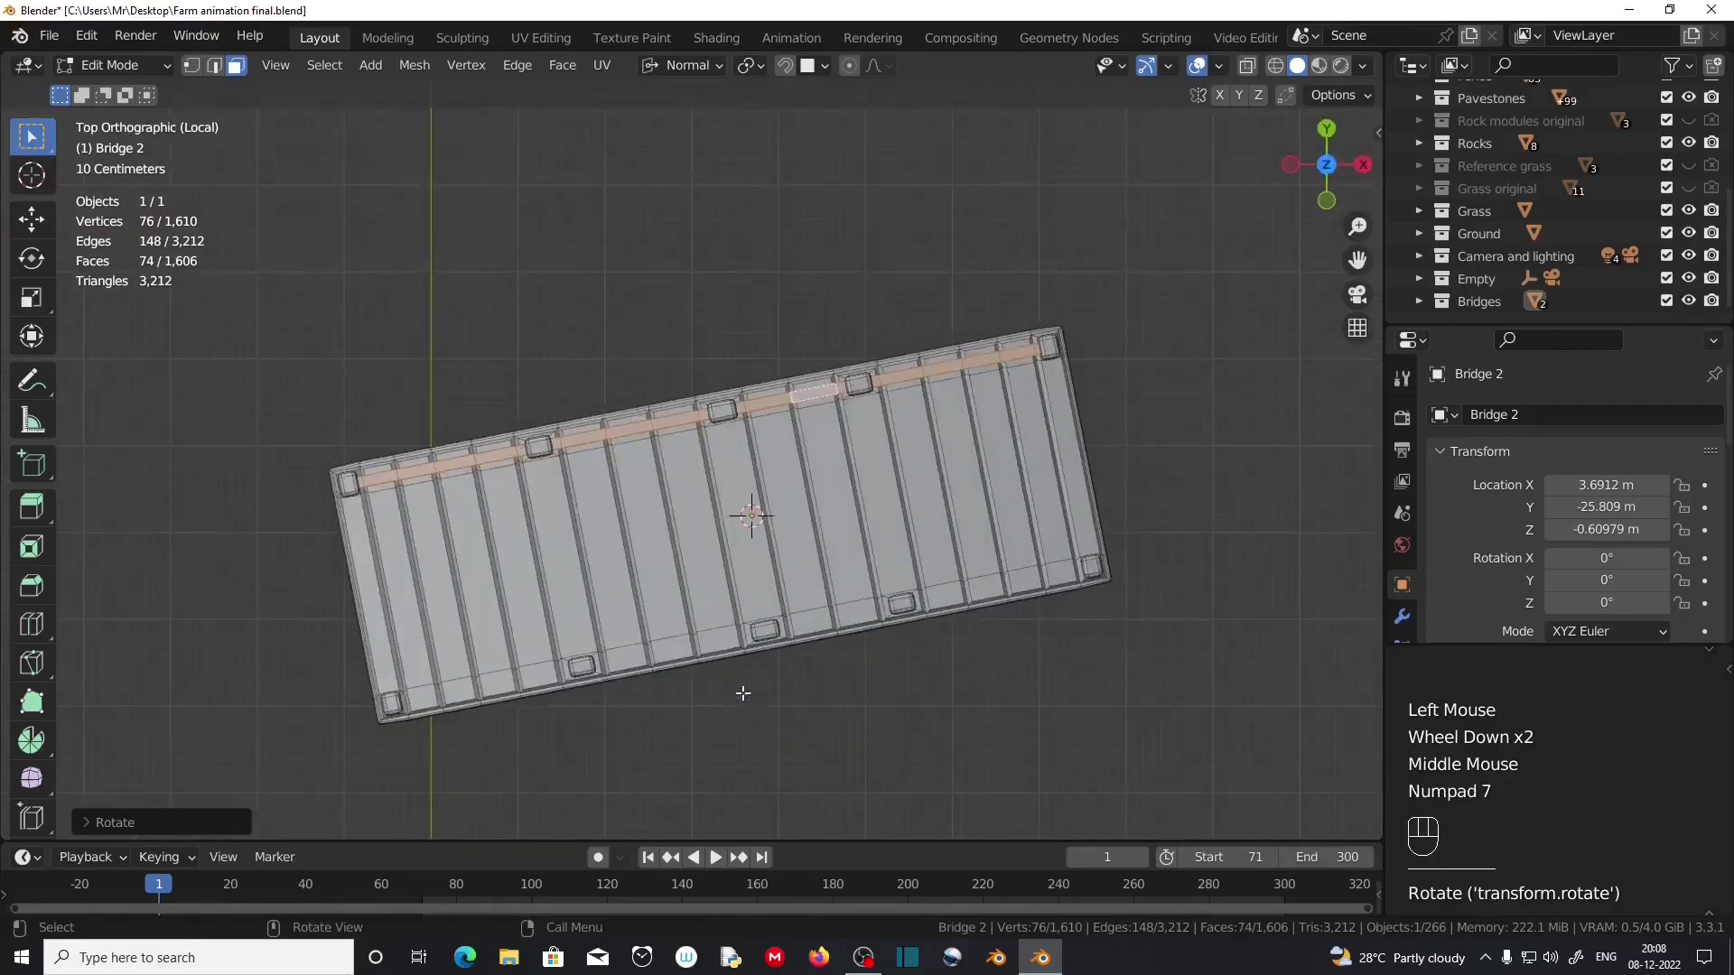
{"action": "scroll", "coordinate": [813, 572], "scroll_direction": "up", "scroll_amount": 2}
{"action": "scroll", "coordinate": [813, 573], "scroll_direction": "down", "scroll_amount": 2}
{"action": "middle_click_drag", "start_coordinate": [813, 572], "coordinate": [947, 643], "text": "shift"}
{"action": "scroll", "coordinate": [903, 614], "scroll_direction": "up", "scroll_amount": 1}
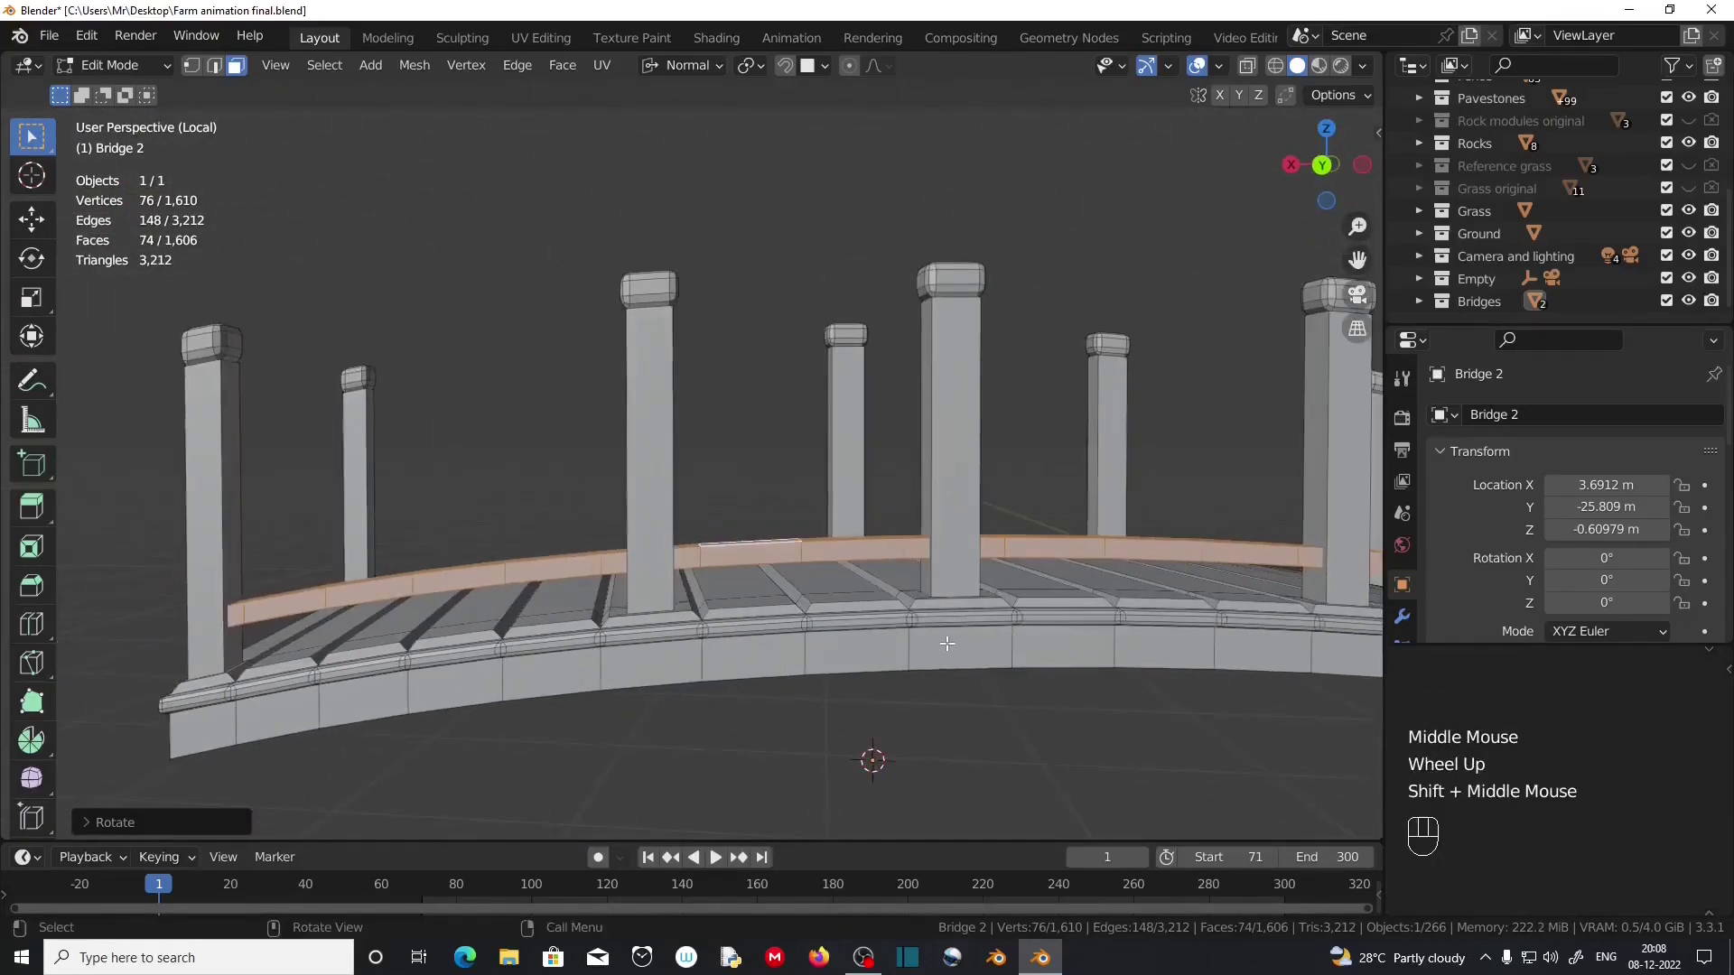
{"action": "key", "text": "shift+d"}
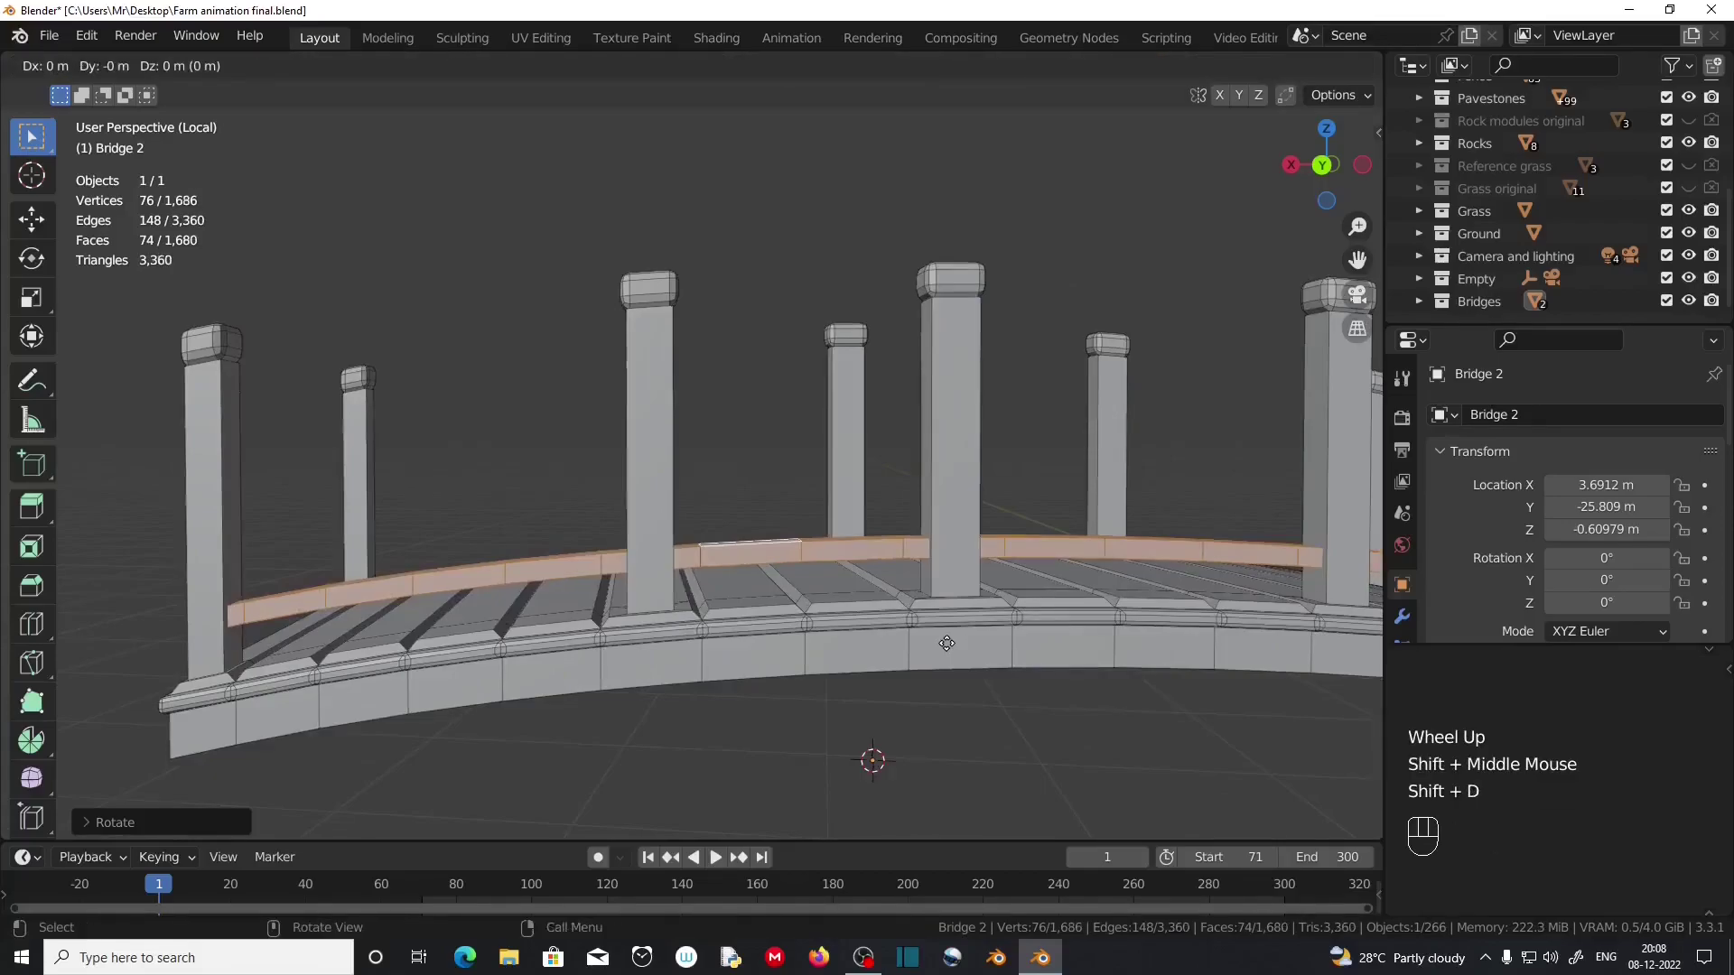
{"action": "key", "text": "z"}
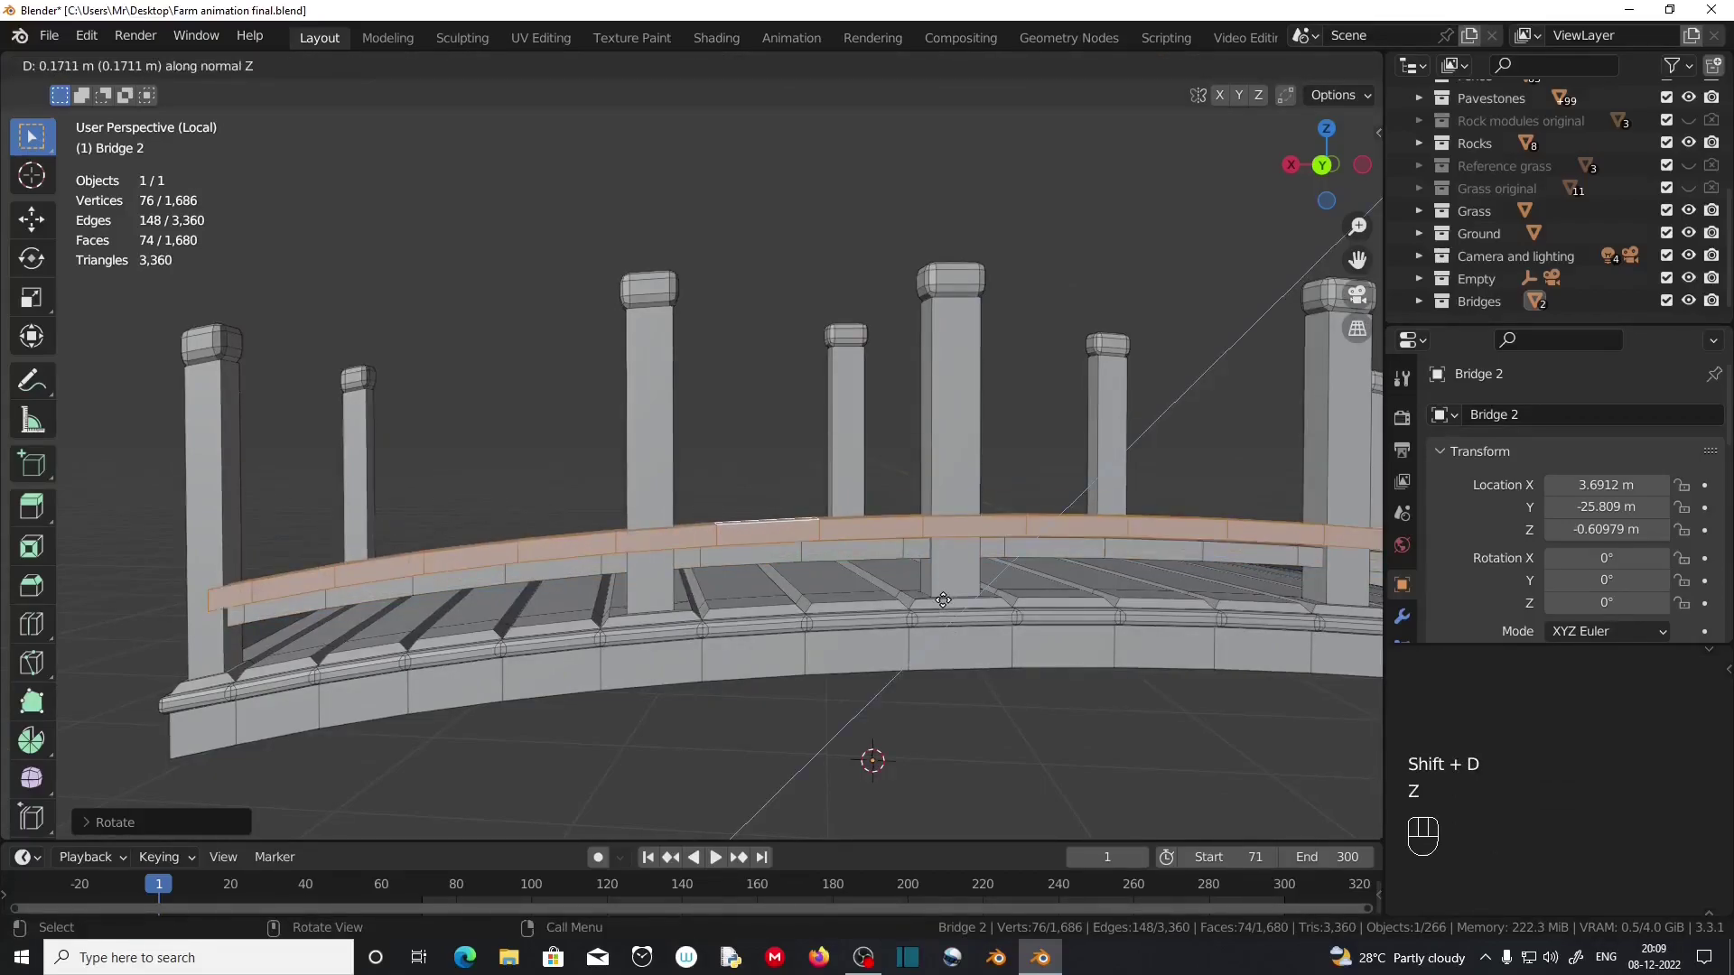
{"action": "right_click", "coordinate": [943, 600]}
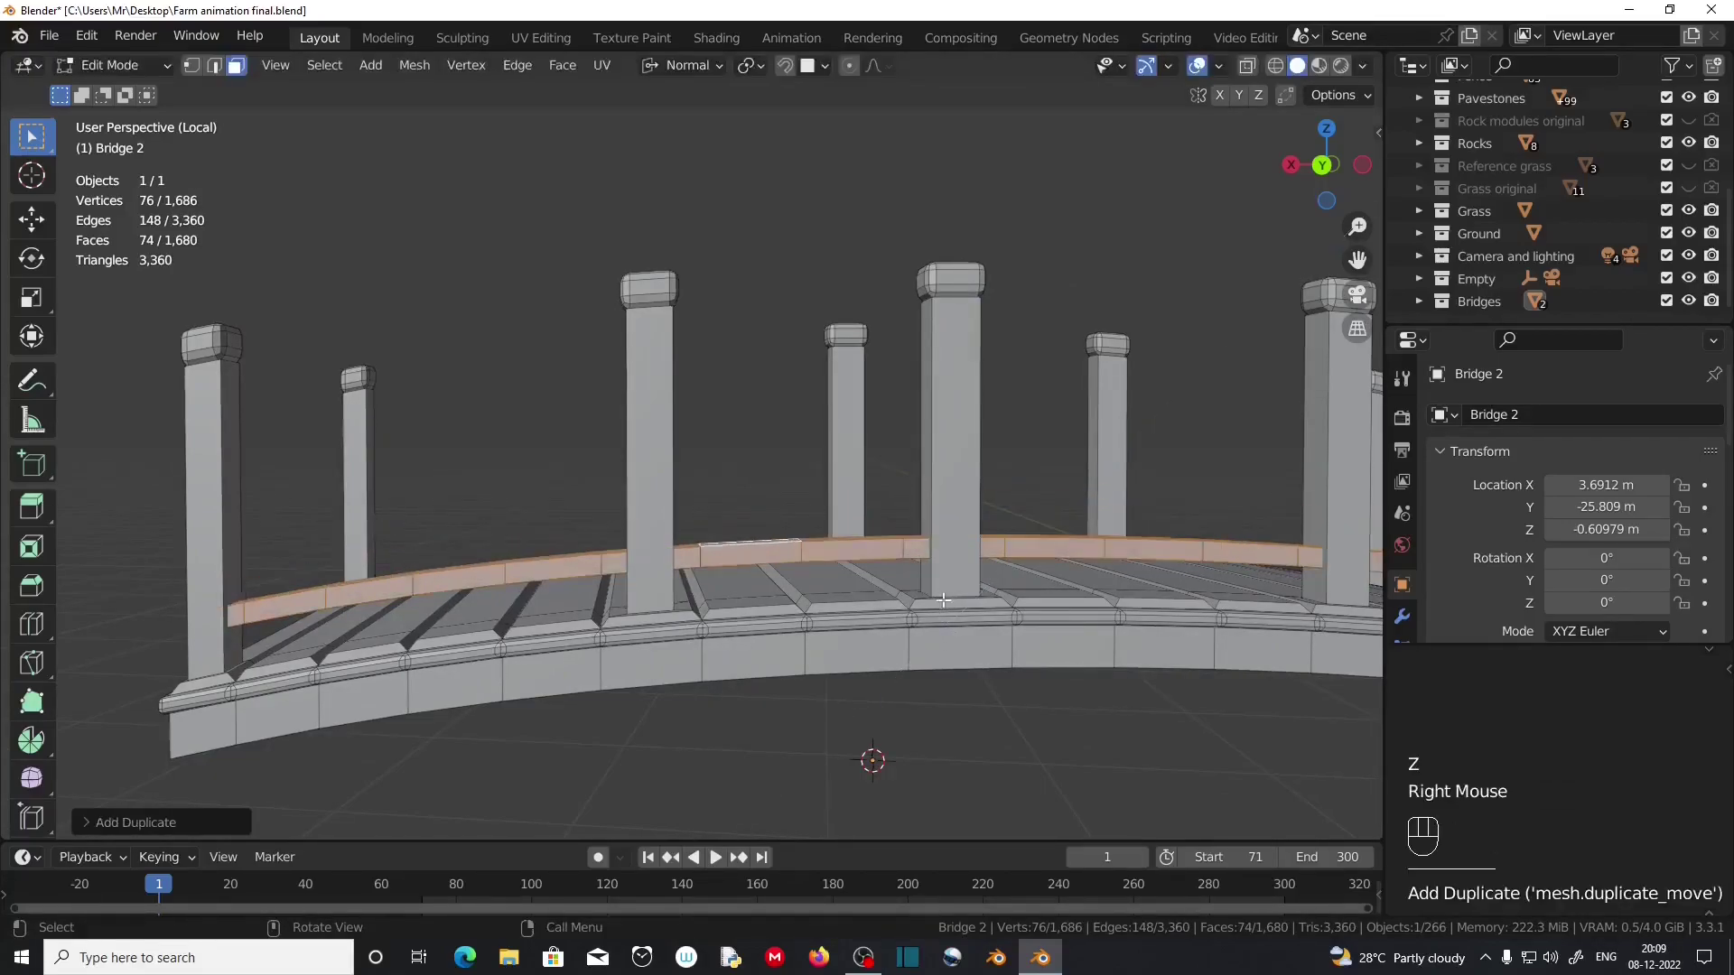
Raise the duplicated rail about 0.5 m along the Z axis, using Global orientation, to form the middle rail.
{"action": "left_click", "coordinate": [706, 67]}
{"action": "key", "text": "g"}
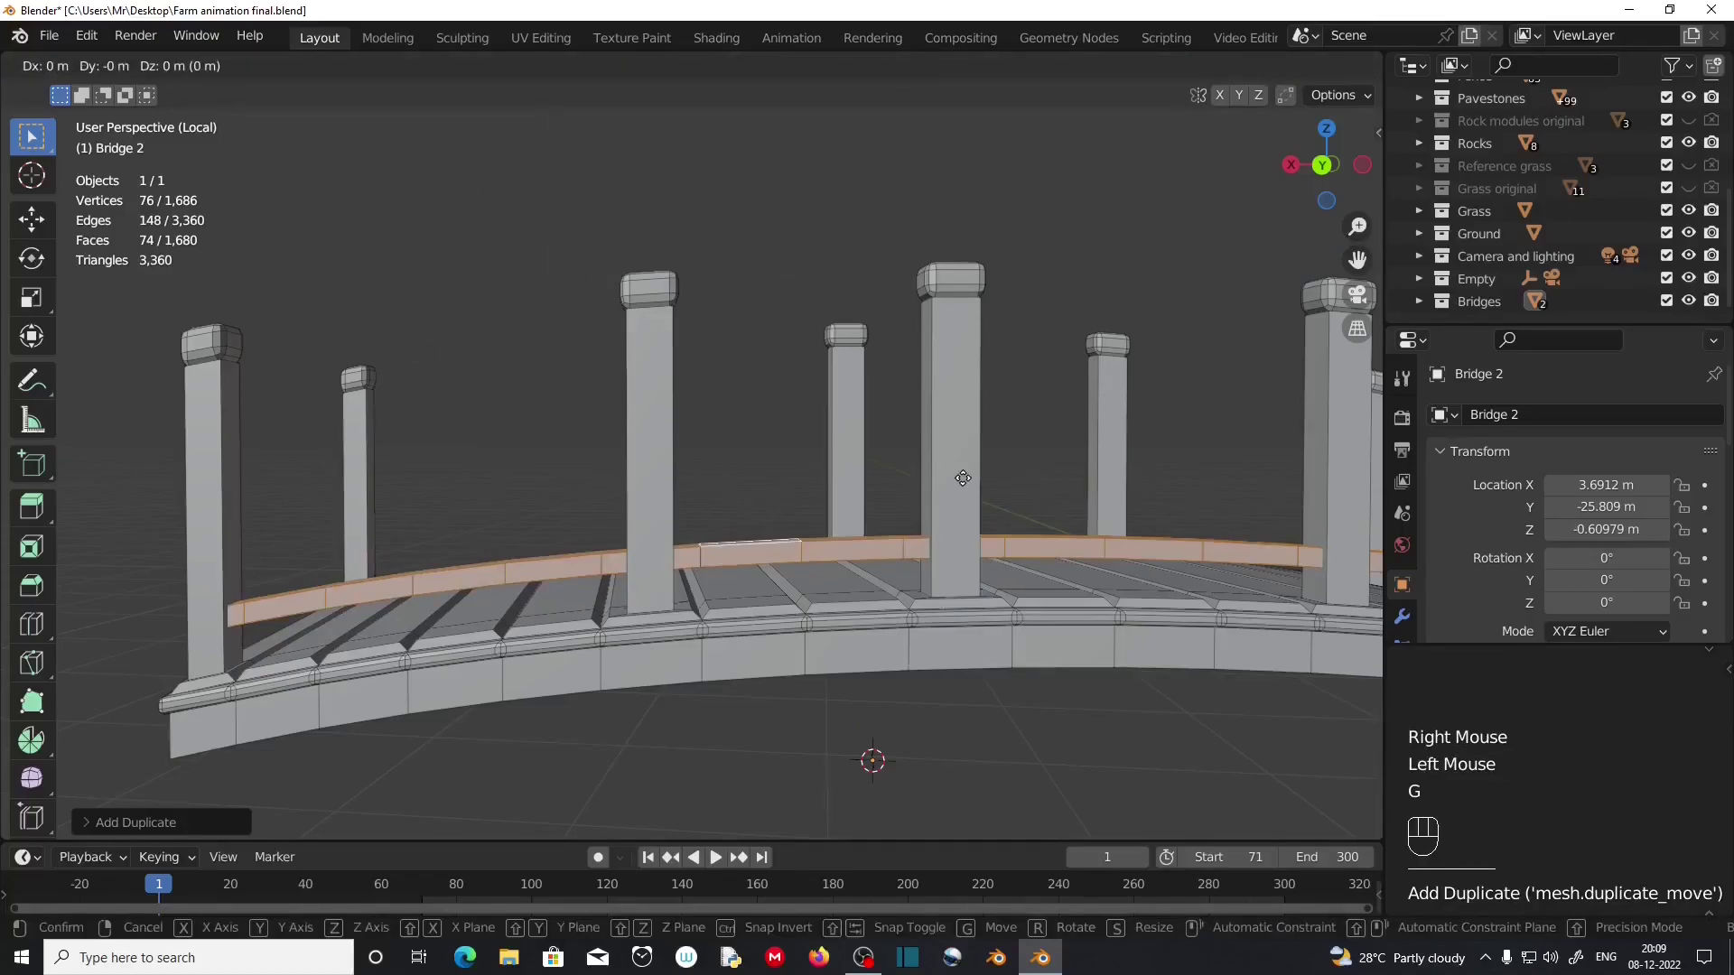
{"action": "key", "text": "z"}
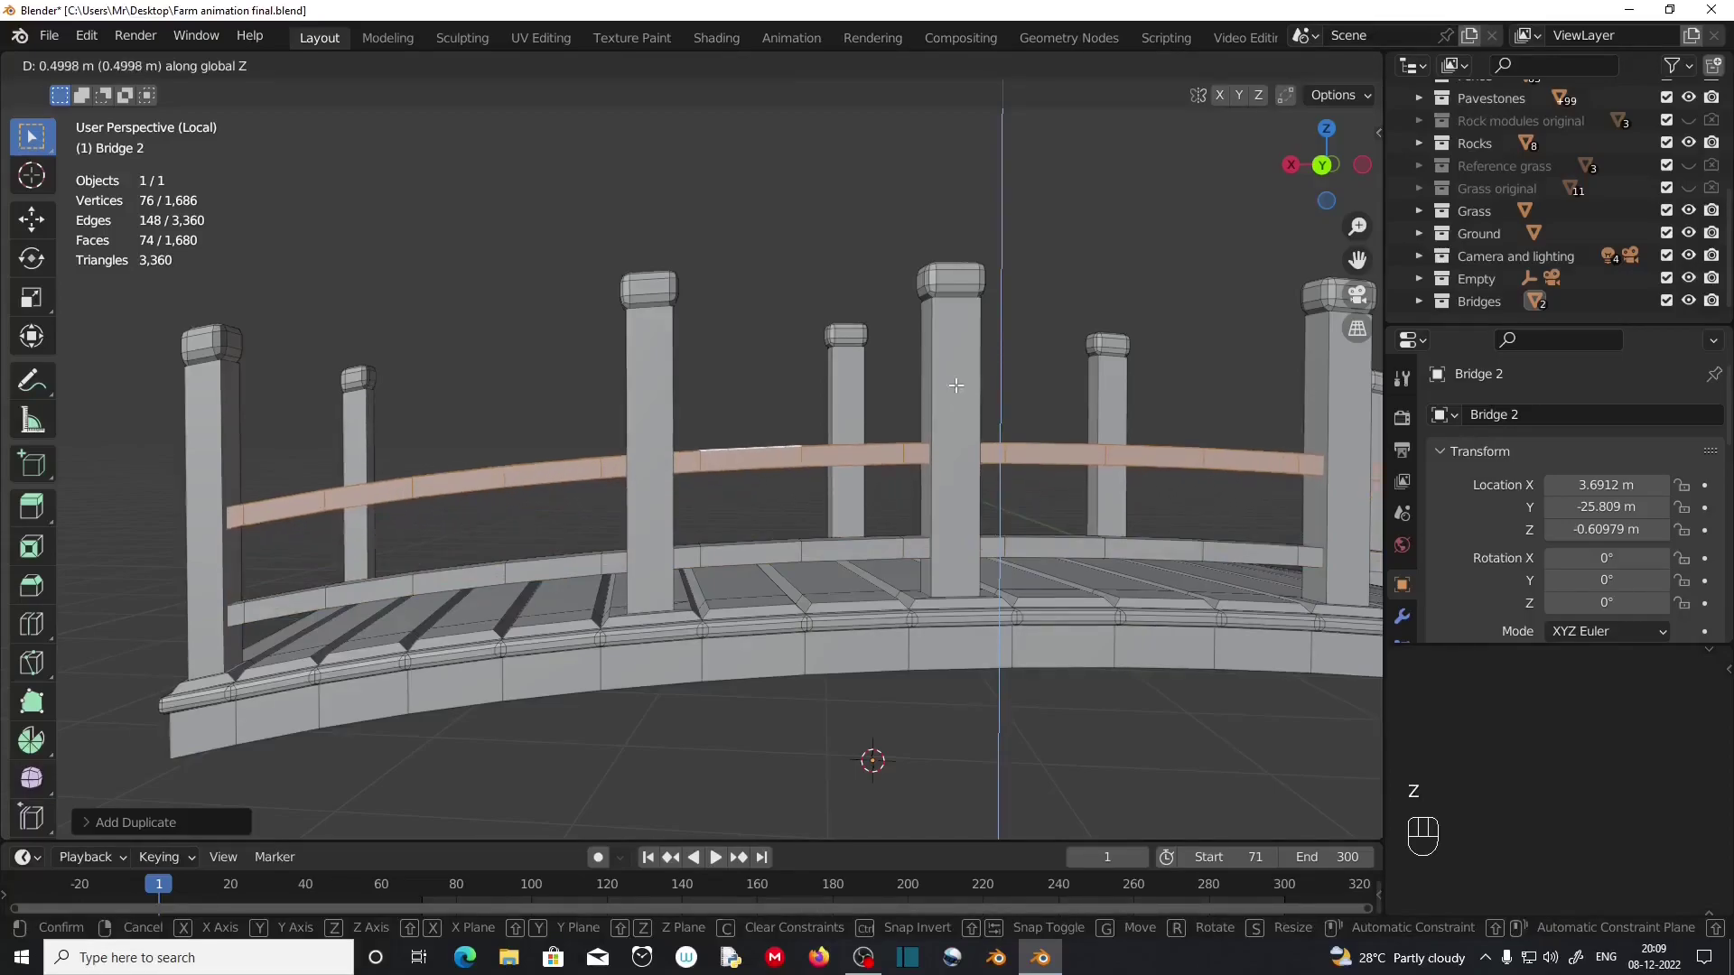
{"action": "left_click", "coordinate": [956, 385]}
Duplicate the middle rail and raise the copy about 0.49 m along global Z to form the top rail.
{"action": "key", "text": "shift+d"}
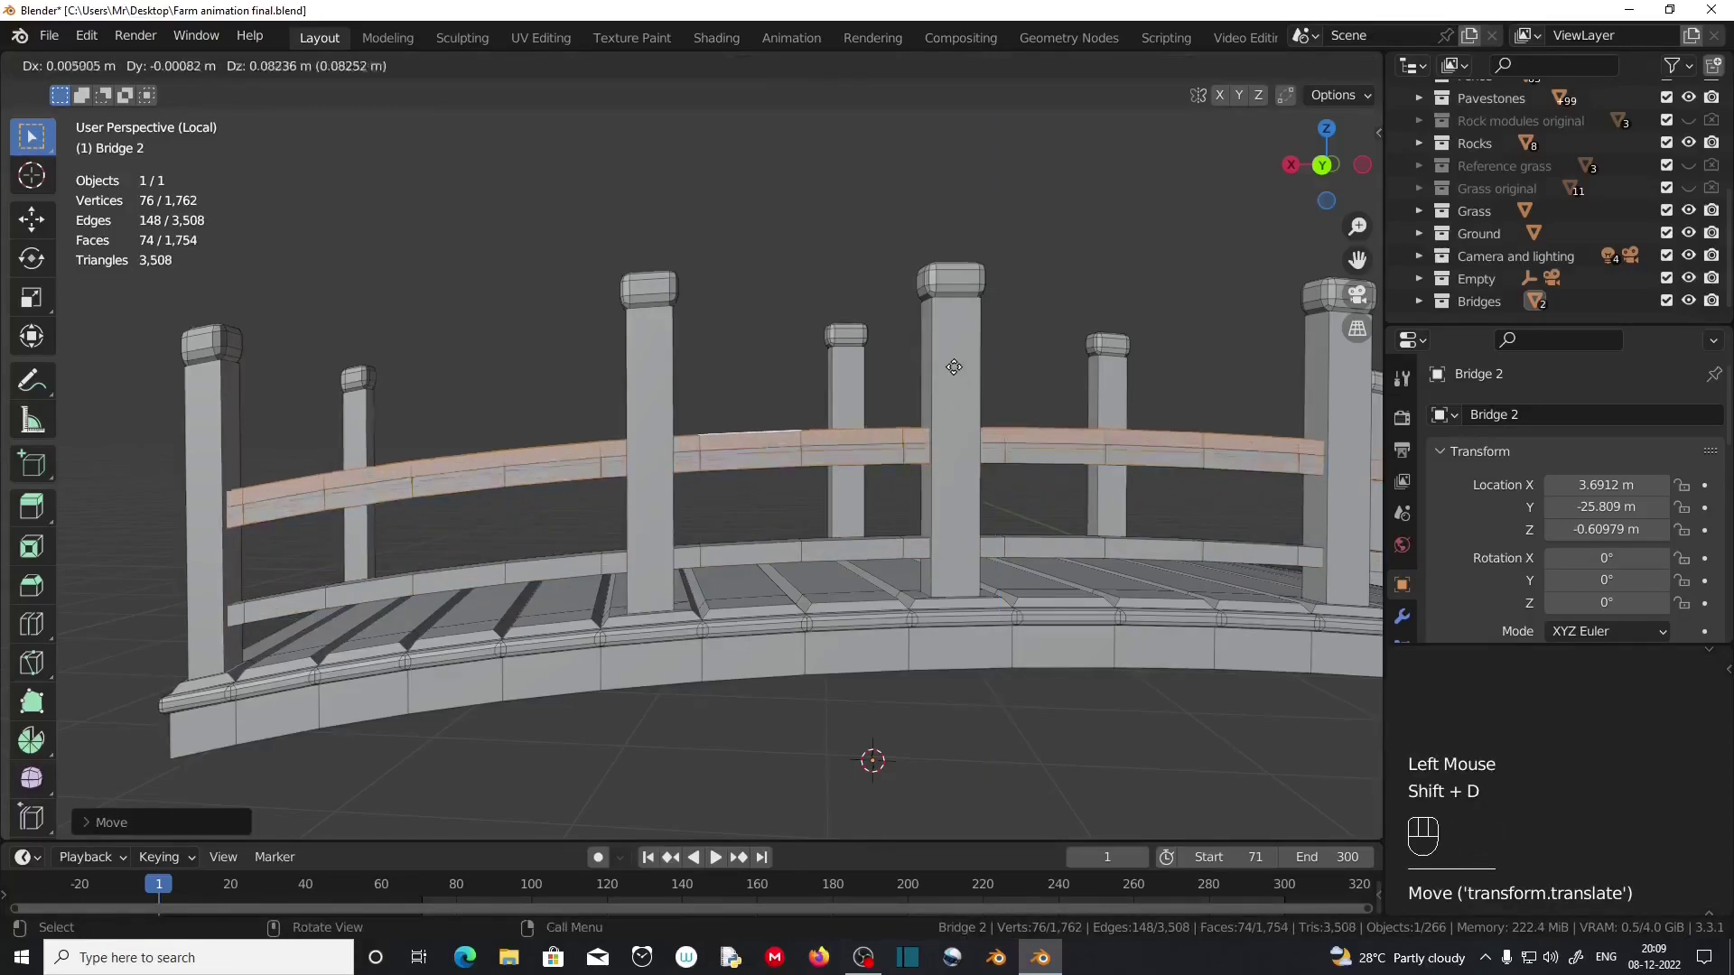
{"action": "key", "text": "z"}
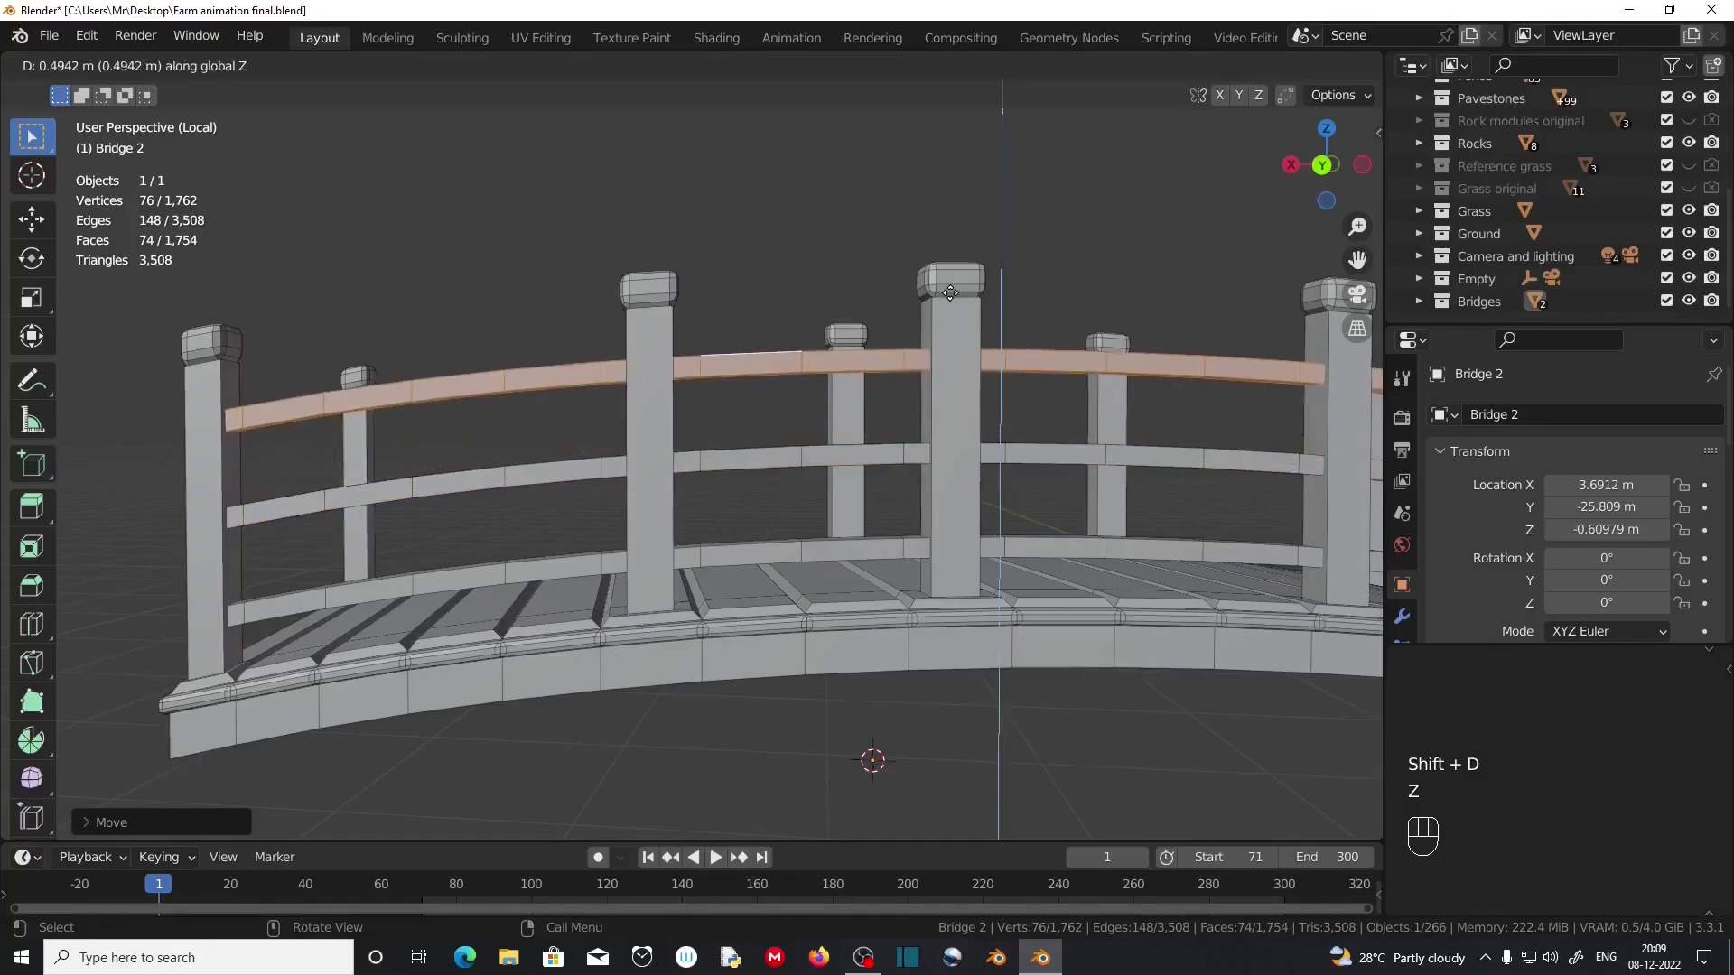
{"action": "left_click", "coordinate": [950, 291]}
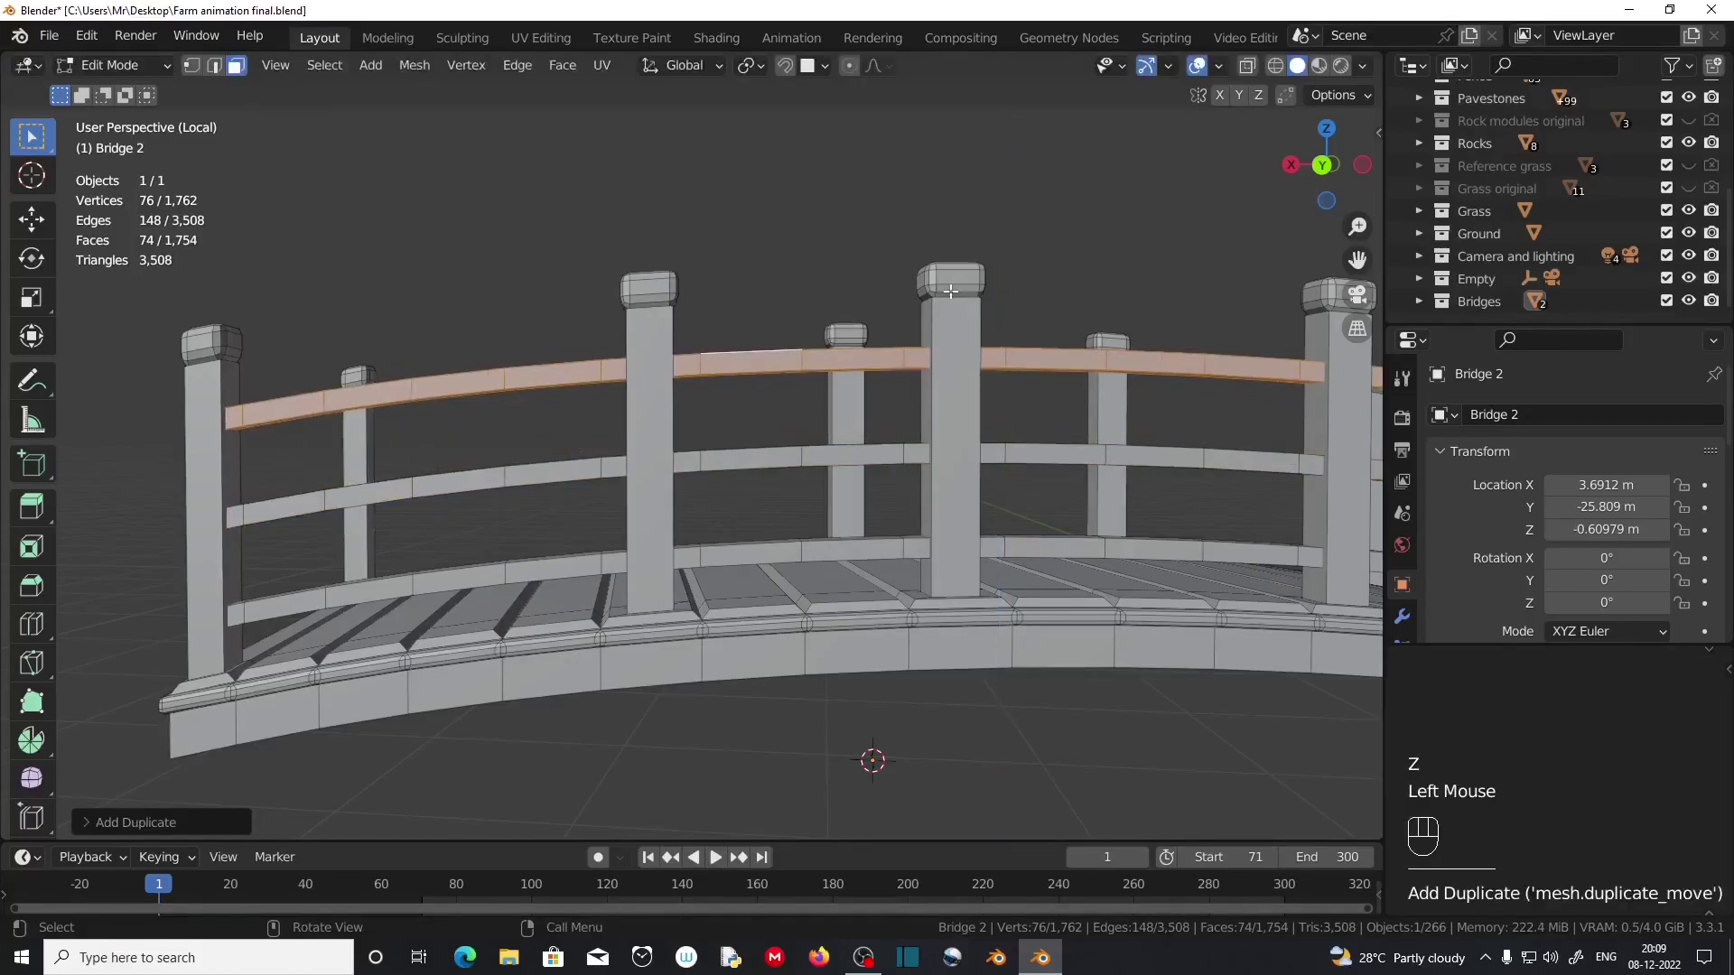
{"action": "scroll", "coordinate": [1087, 430], "scroll_direction": "down", "scroll_amount": 2}
{"action": "middle_click_drag", "start_coordinate": [1087, 430], "coordinate": [869, 449], "text": "shift"}
{"action": "scroll", "coordinate": [782, 431], "scroll_direction": "up", "scroll_amount": 1}
{"action": "key", "text": "KP_1"}
{"action": "scroll", "coordinate": [1034, 485], "scroll_direction": "down", "scroll_amount": 2}
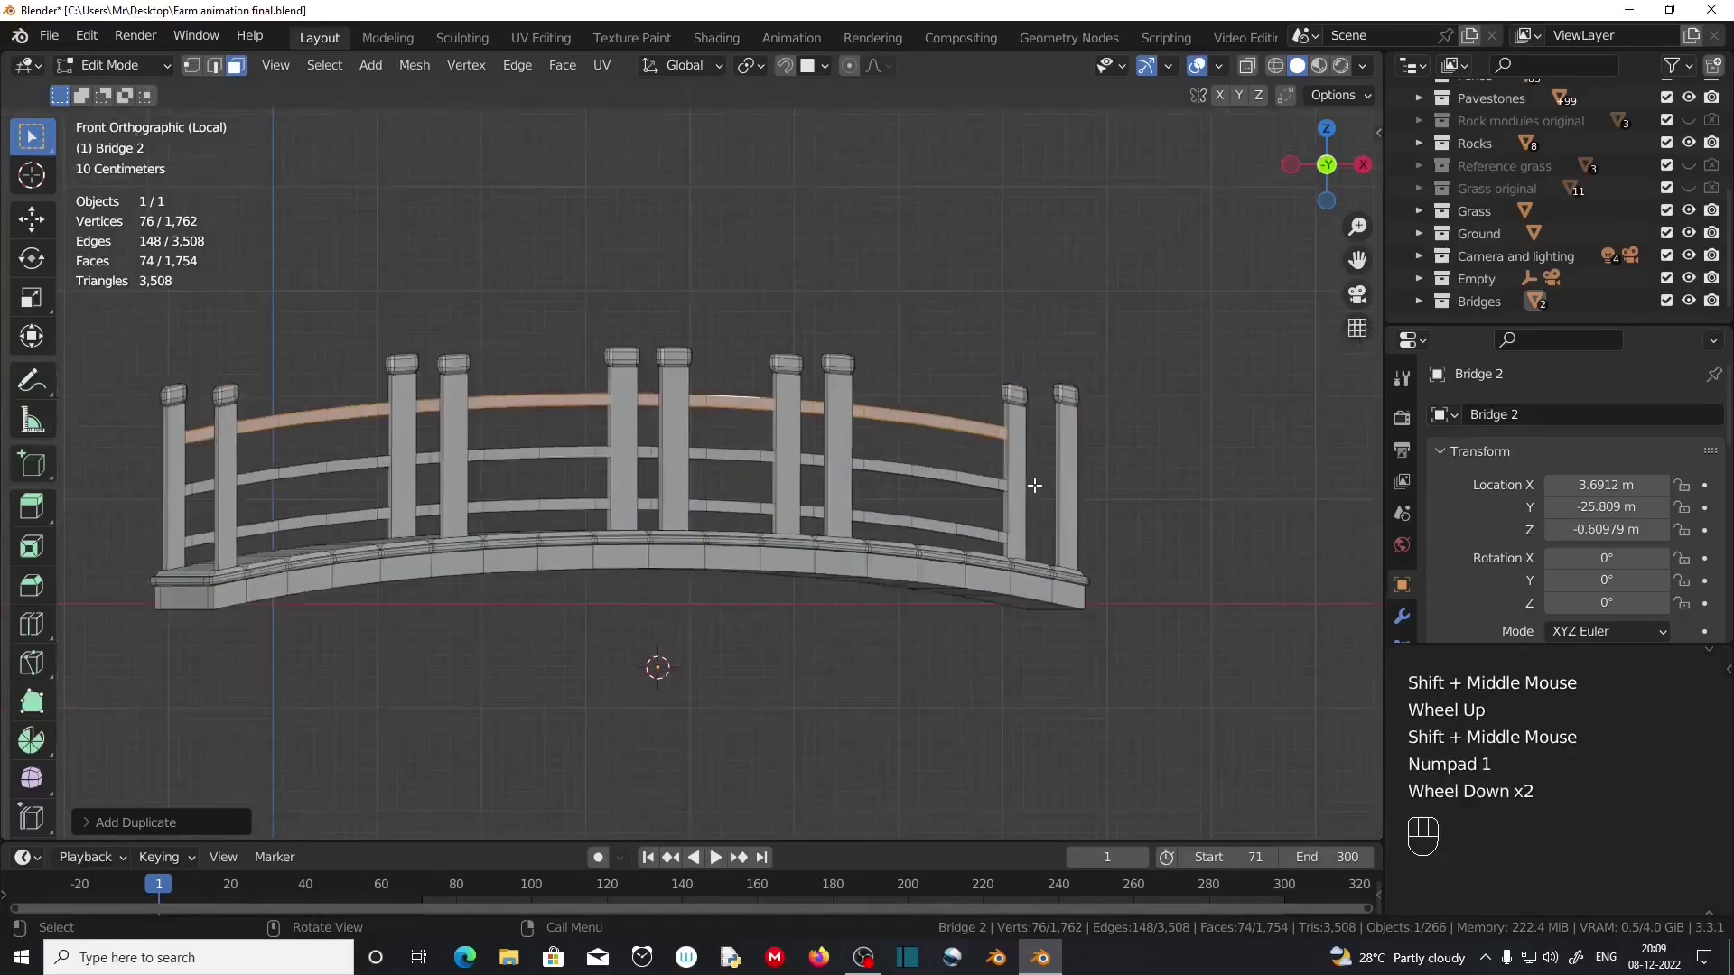
With X-ray display on, select the three rails' cross-section edges at two places in the +X end bay and one place in each of the next two bays.
{"action": "key", "text": "ctrl+KP_1"}
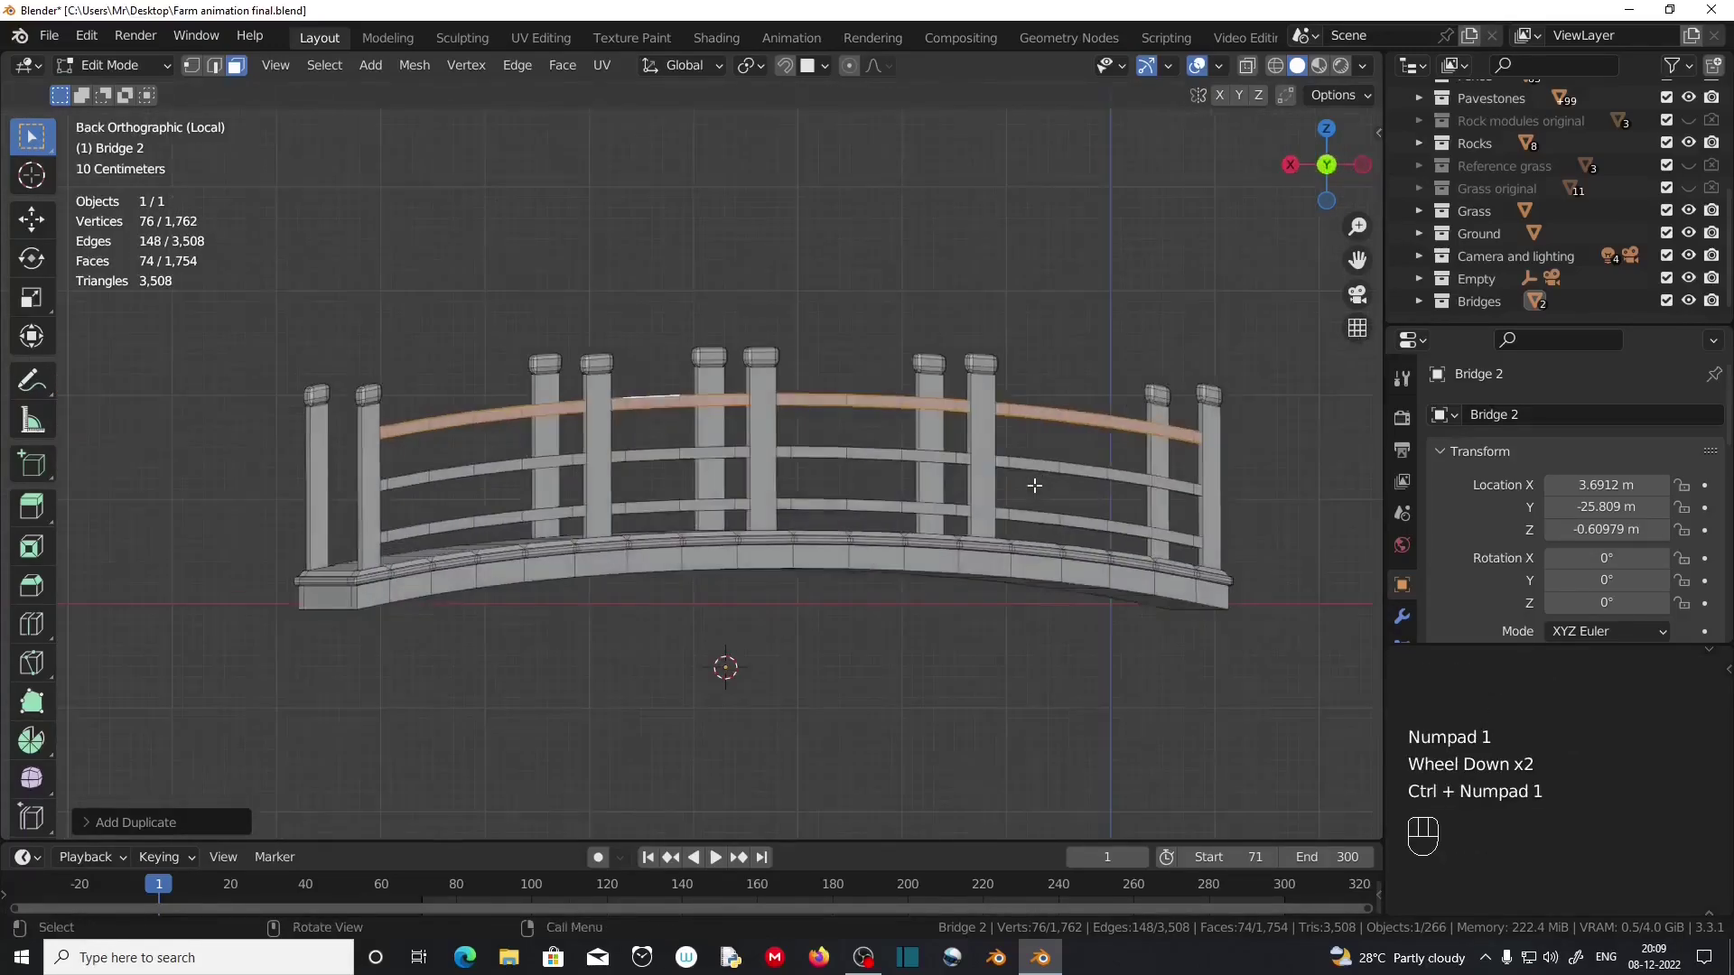
{"action": "scroll", "coordinate": [1034, 485], "scroll_direction": "up", "scroll_amount": 5}
{"action": "scroll", "coordinate": [963, 464], "scroll_direction": "down", "scroll_amount": 3}
{"action": "middle_click_drag", "start_coordinate": [771, 494], "coordinate": [813, 449], "text": "shift"}
{"action": "left_click", "coordinate": [1251, 66]}
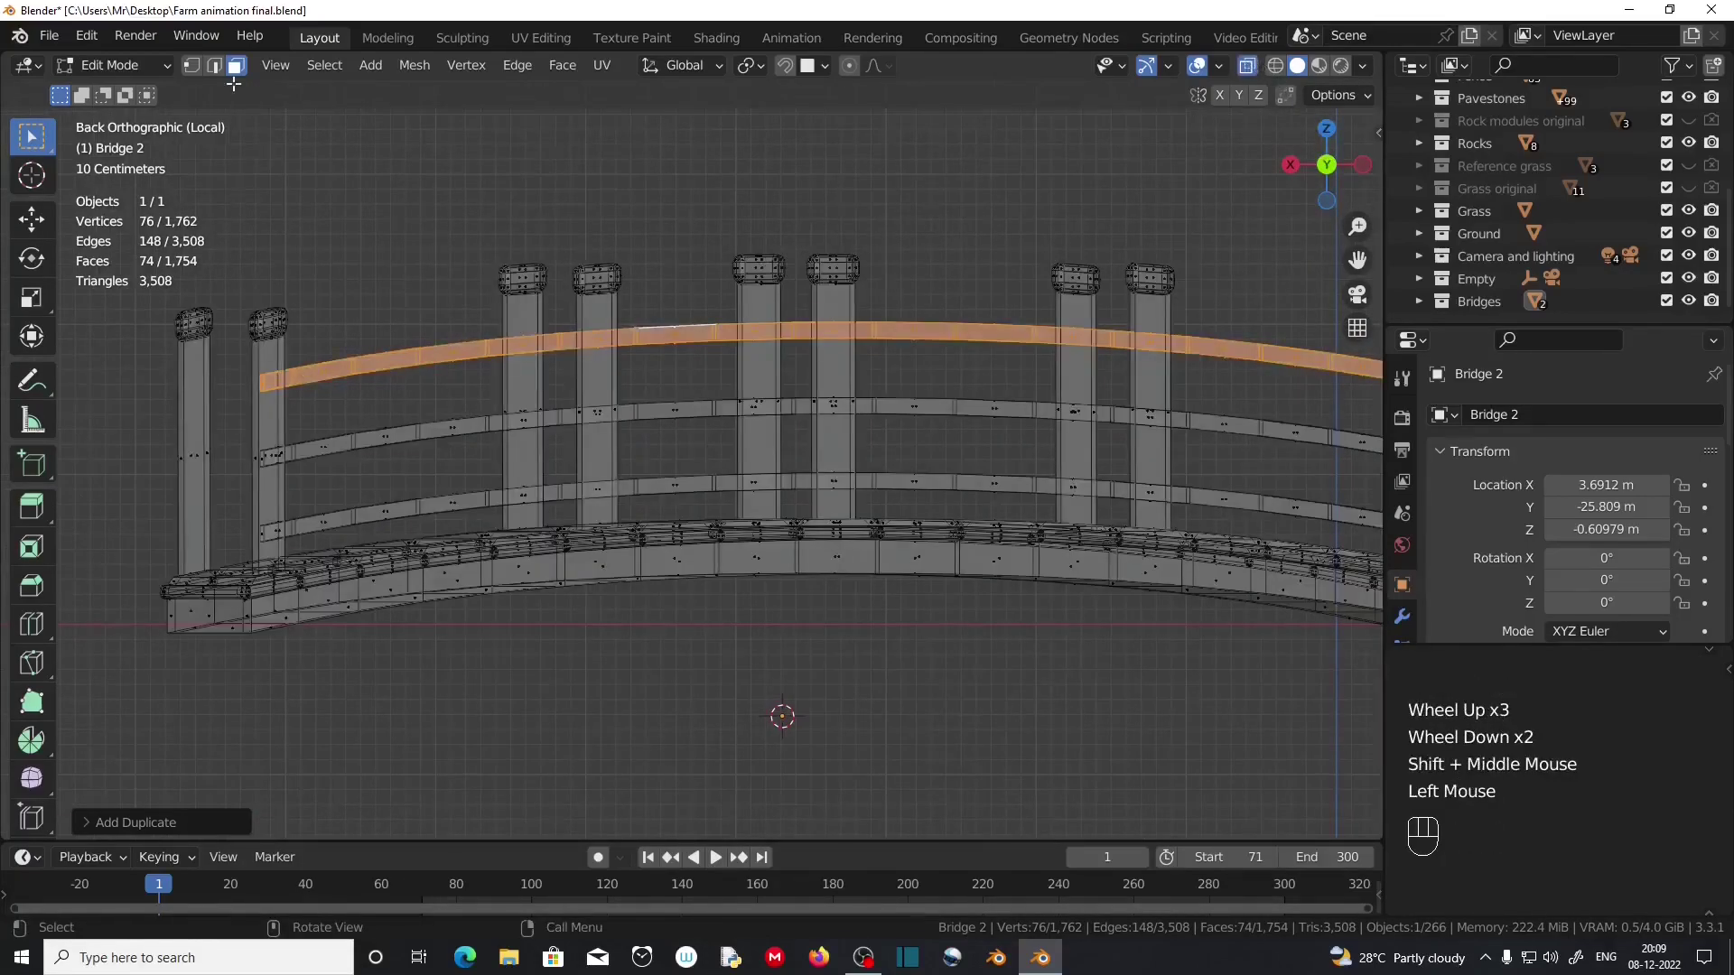
{"action": "left_click", "coordinate": [215, 66]}
{"action": "scroll", "coordinate": [450, 498], "scroll_direction": "up", "scroll_amount": 1}
{"action": "left_click_drag", "start_coordinate": [391, 196], "coordinate": [442, 474]}
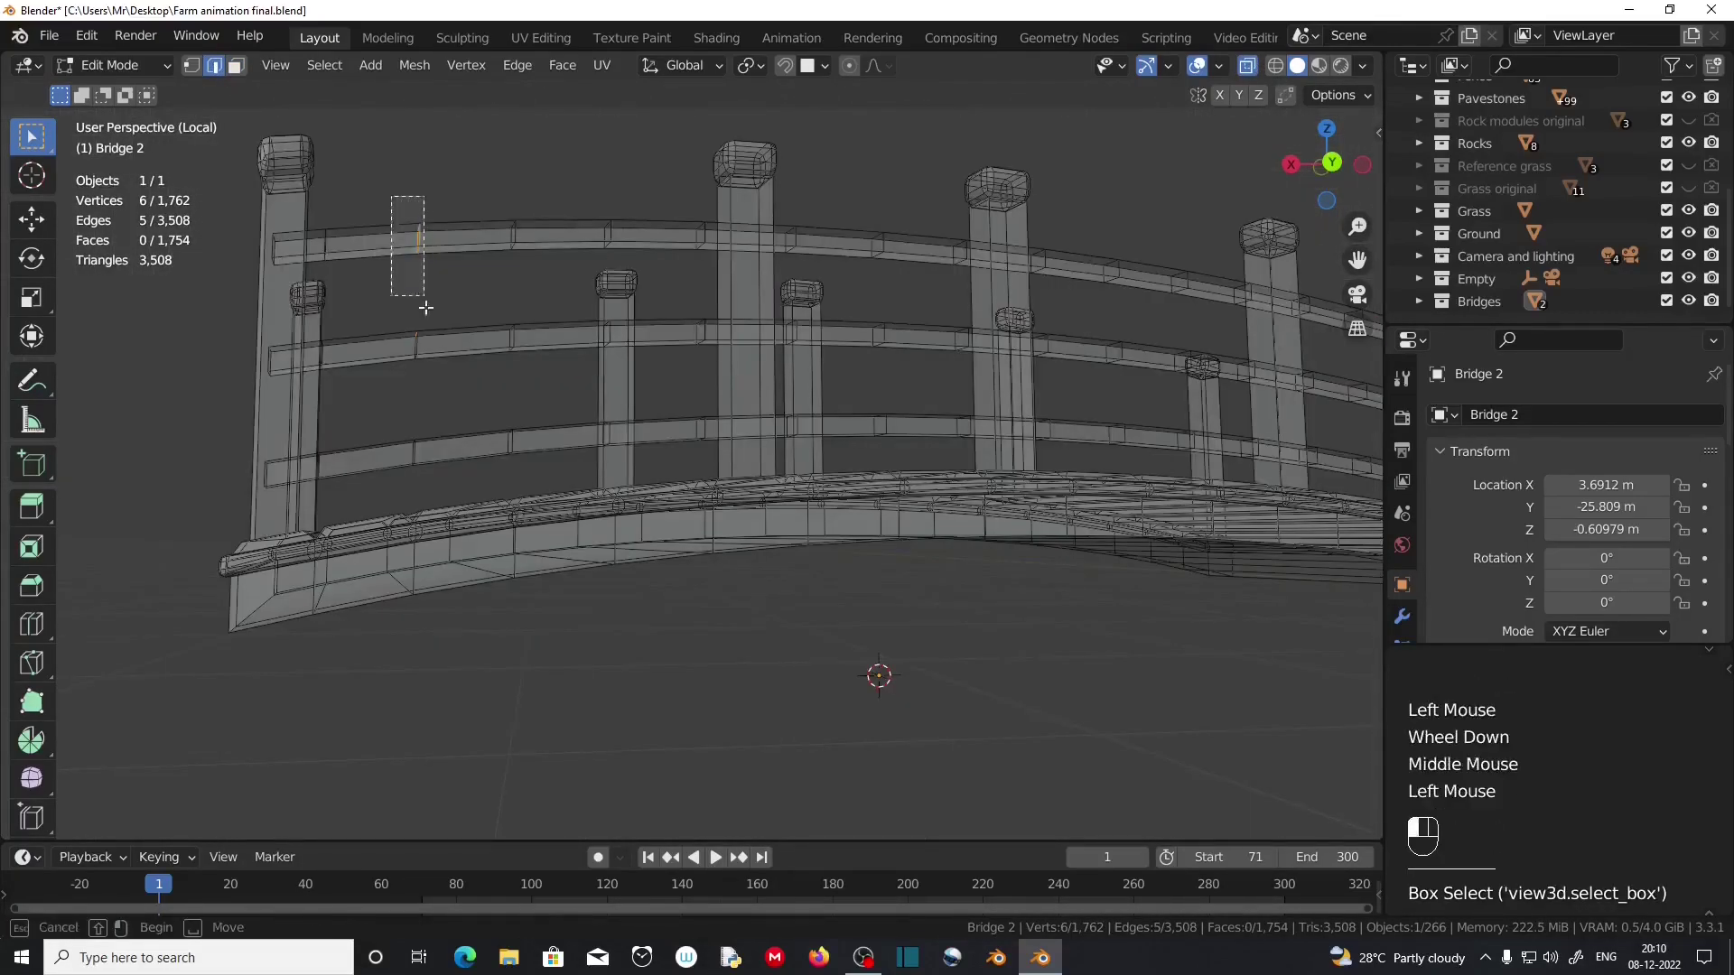
{"action": "middle_click_drag", "start_coordinate": [618, 216], "coordinate": [582, 216]}
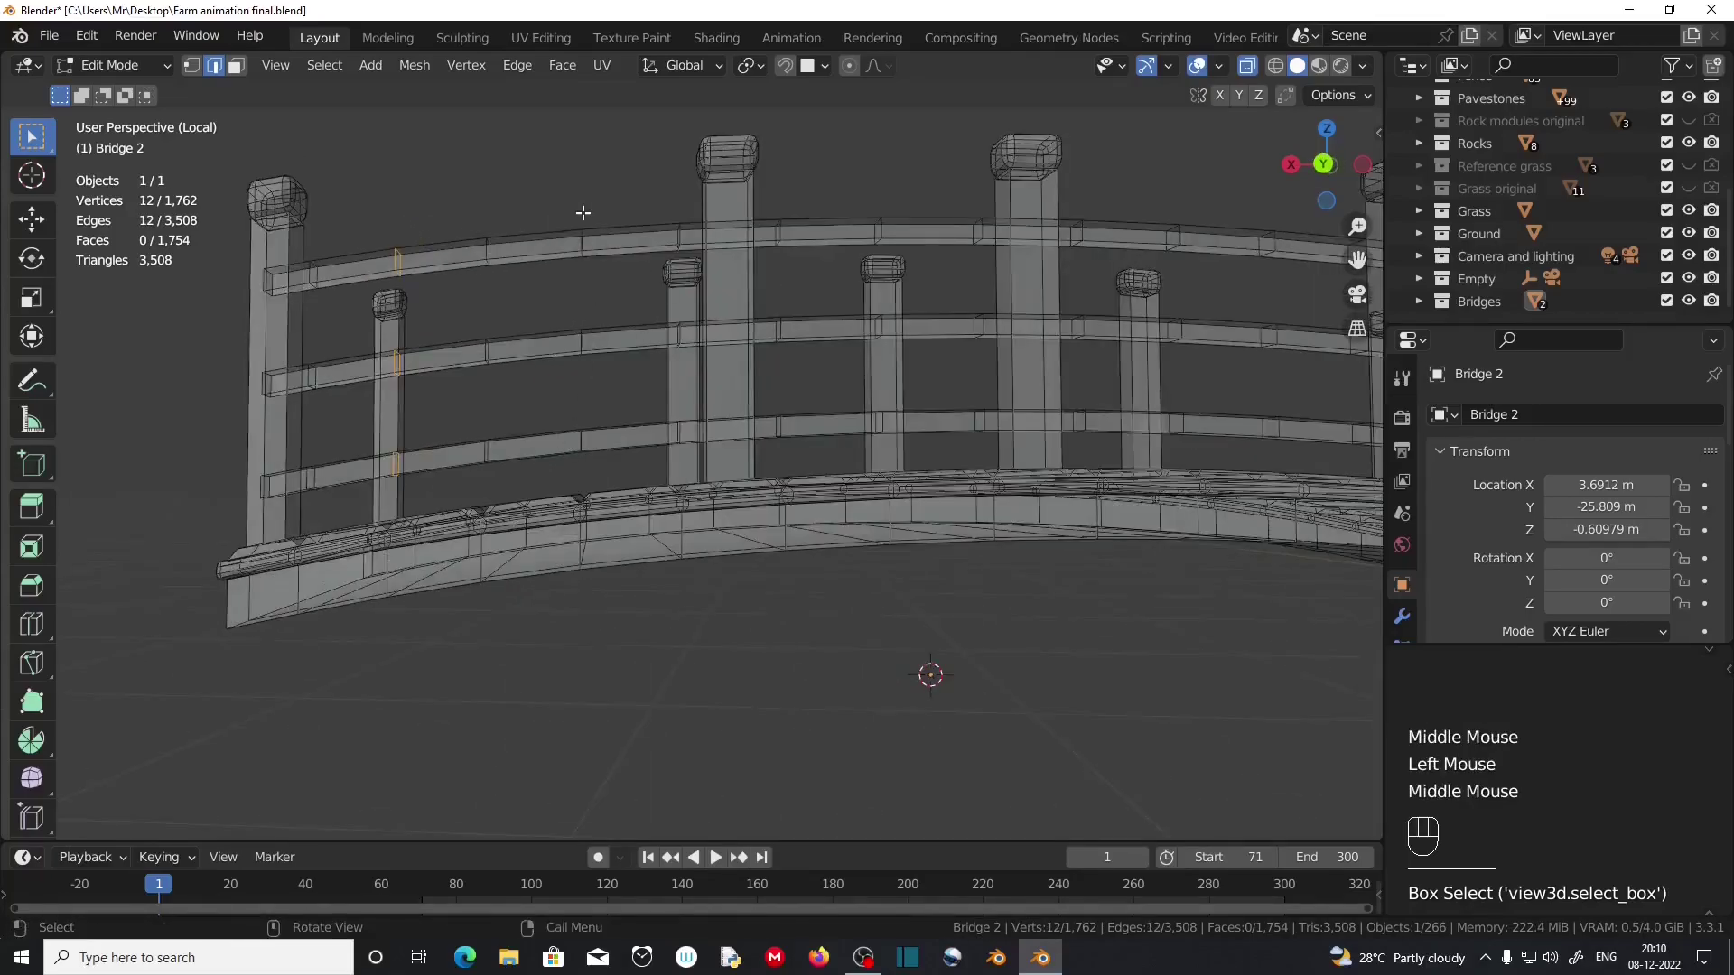
{"action": "left_click_drag", "start_coordinate": [553, 209], "coordinate": [615, 469], "text": "shift"}
{"action": "middle_click_drag", "start_coordinate": [615, 469], "coordinate": [905, 232]}
{"action": "left_click_drag", "start_coordinate": [838, 178], "coordinate": [892, 447], "text": "shift"}
{"action": "scroll", "coordinate": [892, 447], "scroll_direction": "down", "scroll_amount": 1}
{"action": "middle_click_drag", "start_coordinate": [892, 447], "coordinate": [853, 423]}
{"action": "middle_click_drag", "start_coordinate": [853, 423], "coordinate": [765, 201], "text": "shift"}
{"action": "left_click_drag", "start_coordinate": [740, 206], "coordinate": [780, 421], "text": "shift"}
Add the three rails' cross-section edges at a second place in the third bay and two places in the -X end bay, and turn X-ray off.
{"action": "middle_click_drag", "start_coordinate": [883, 292], "coordinate": [780, 224]}
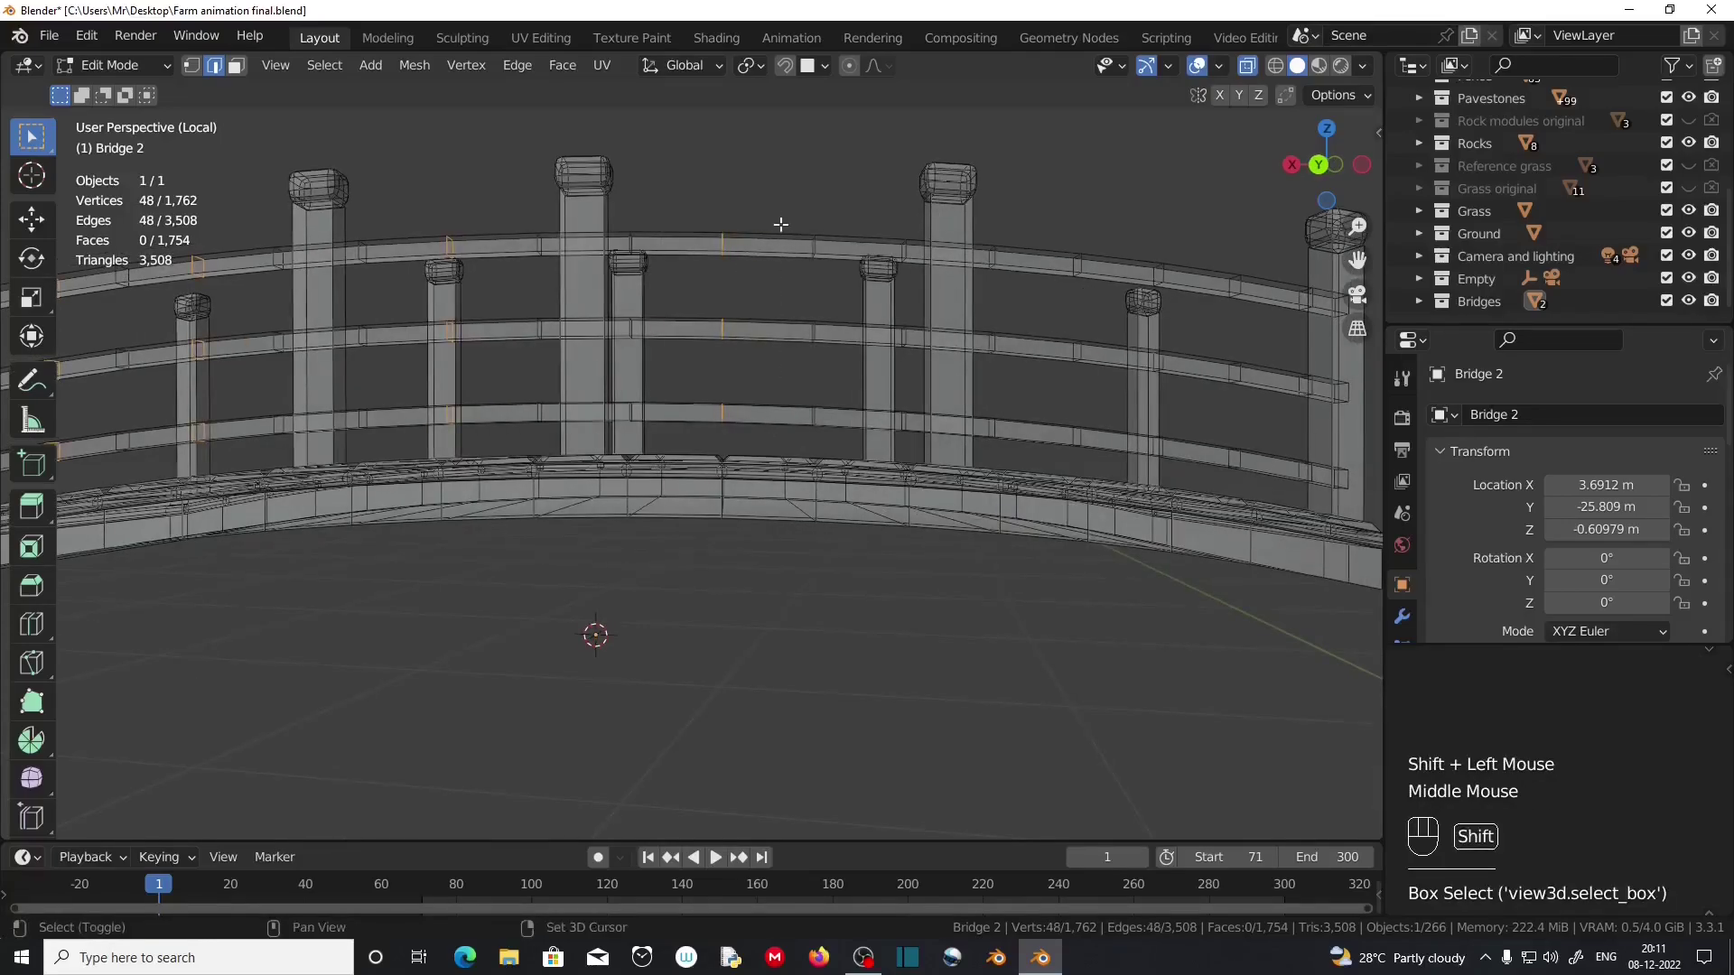
{"action": "left_click_drag", "start_coordinate": [806, 224], "coordinate": [832, 448], "text": "shift"}
{"action": "middle_click_drag", "start_coordinate": [1075, 418], "coordinate": [844, 419], "text": "shift"}
{"action": "mouse_move", "coordinate": [844, 419]}
{"action": "middle_mouse_down"}
{"action": "mouse_move", "coordinate": [862, 409]}
{"action": "mouse_move", "coordinate": [858, 433]}
{"action": "middle_mouse_up"}
{"action": "left_click_drag", "start_coordinate": [766, 214], "coordinate": [801, 435], "text": "shift"}
{"action": "mouse_move", "coordinate": [985, 406]}
{"action": "middle_mouse_down", "text": "shift"}
{"action": "mouse_move", "coordinate": [855, 410]}
{"action": "mouse_move", "coordinate": [854, 388]}
{"action": "middle_mouse_up", "text": "shift"}
{"action": "mouse_move", "coordinate": [690, 251]}
{"action": "left_mouse_down", "text": "shift"}
{"action": "mouse_move", "coordinate": [730, 410]}
{"action": "mouse_move", "coordinate": [723, 470]}
{"action": "left_mouse_up", "text": "shift"}
{"action": "left_click", "coordinate": [1249, 69]}
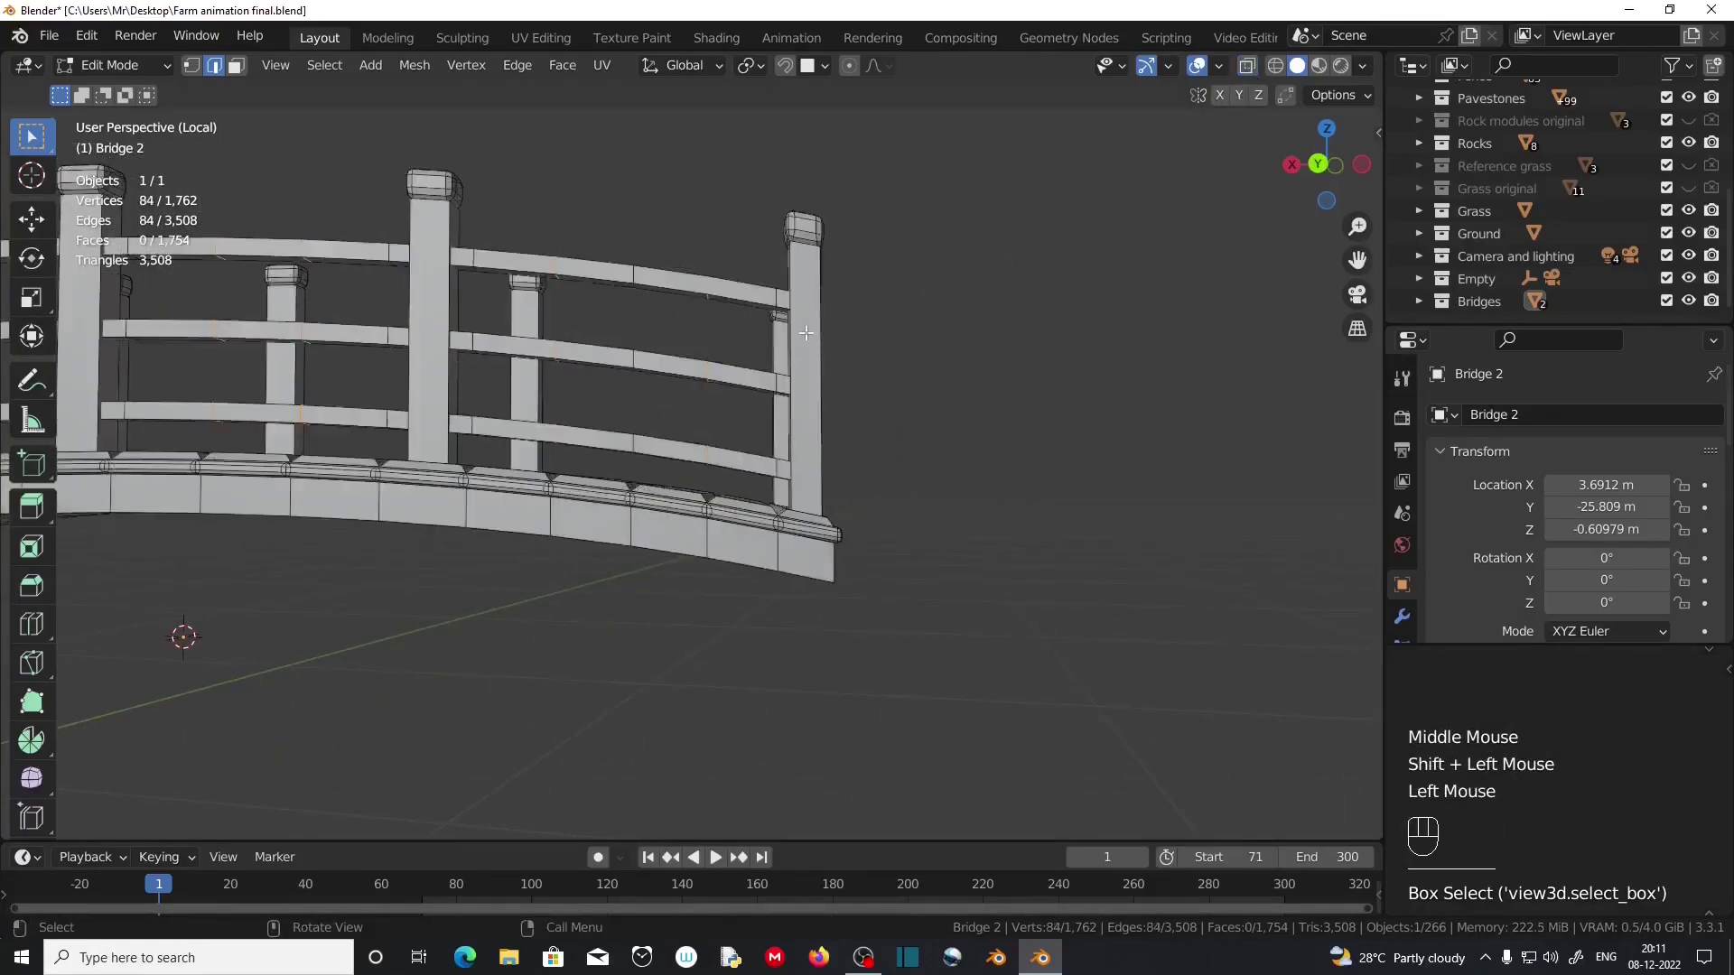
Bevel the selected rail cross-section edges about 0.03 m wide with 1 segment.
{"action": "scroll", "coordinate": [434, 368], "scroll_direction": "down", "scroll_amount": 2}
{"action": "middle_click_drag", "start_coordinate": [433, 367], "coordinate": [571, 392], "text": "shift"}
{"action": "scroll", "coordinate": [739, 405], "scroll_direction": "up", "scroll_amount": 3}
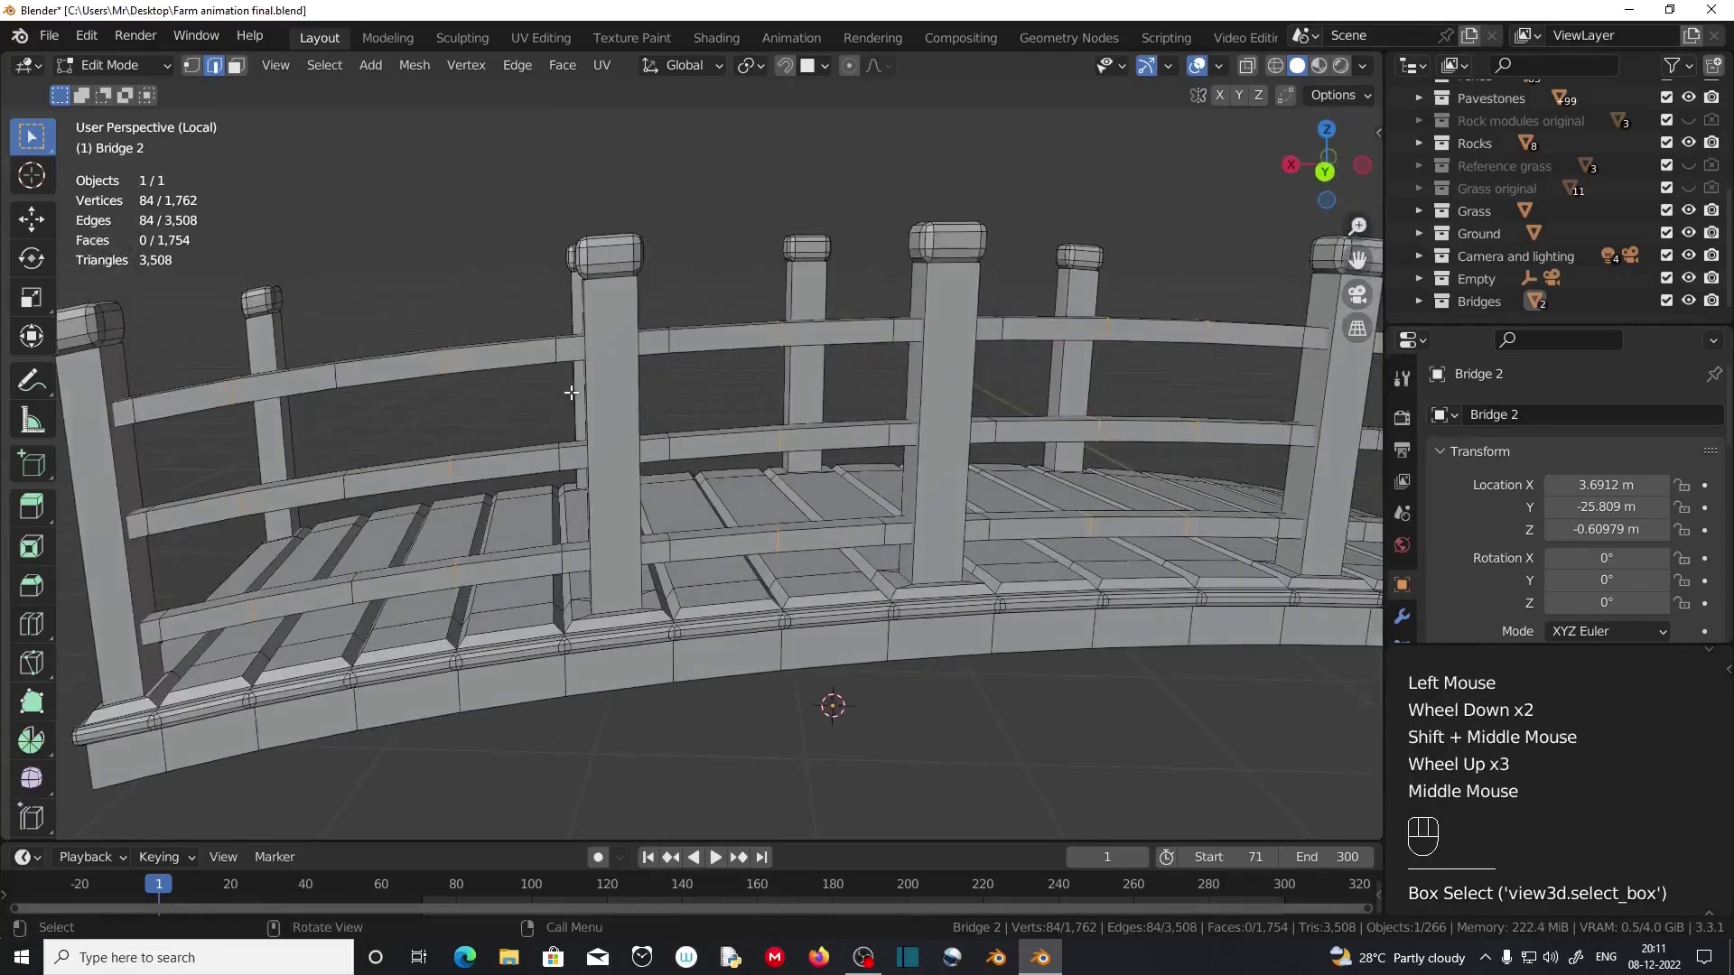
{"action": "key", "text": "ctrl+b"}
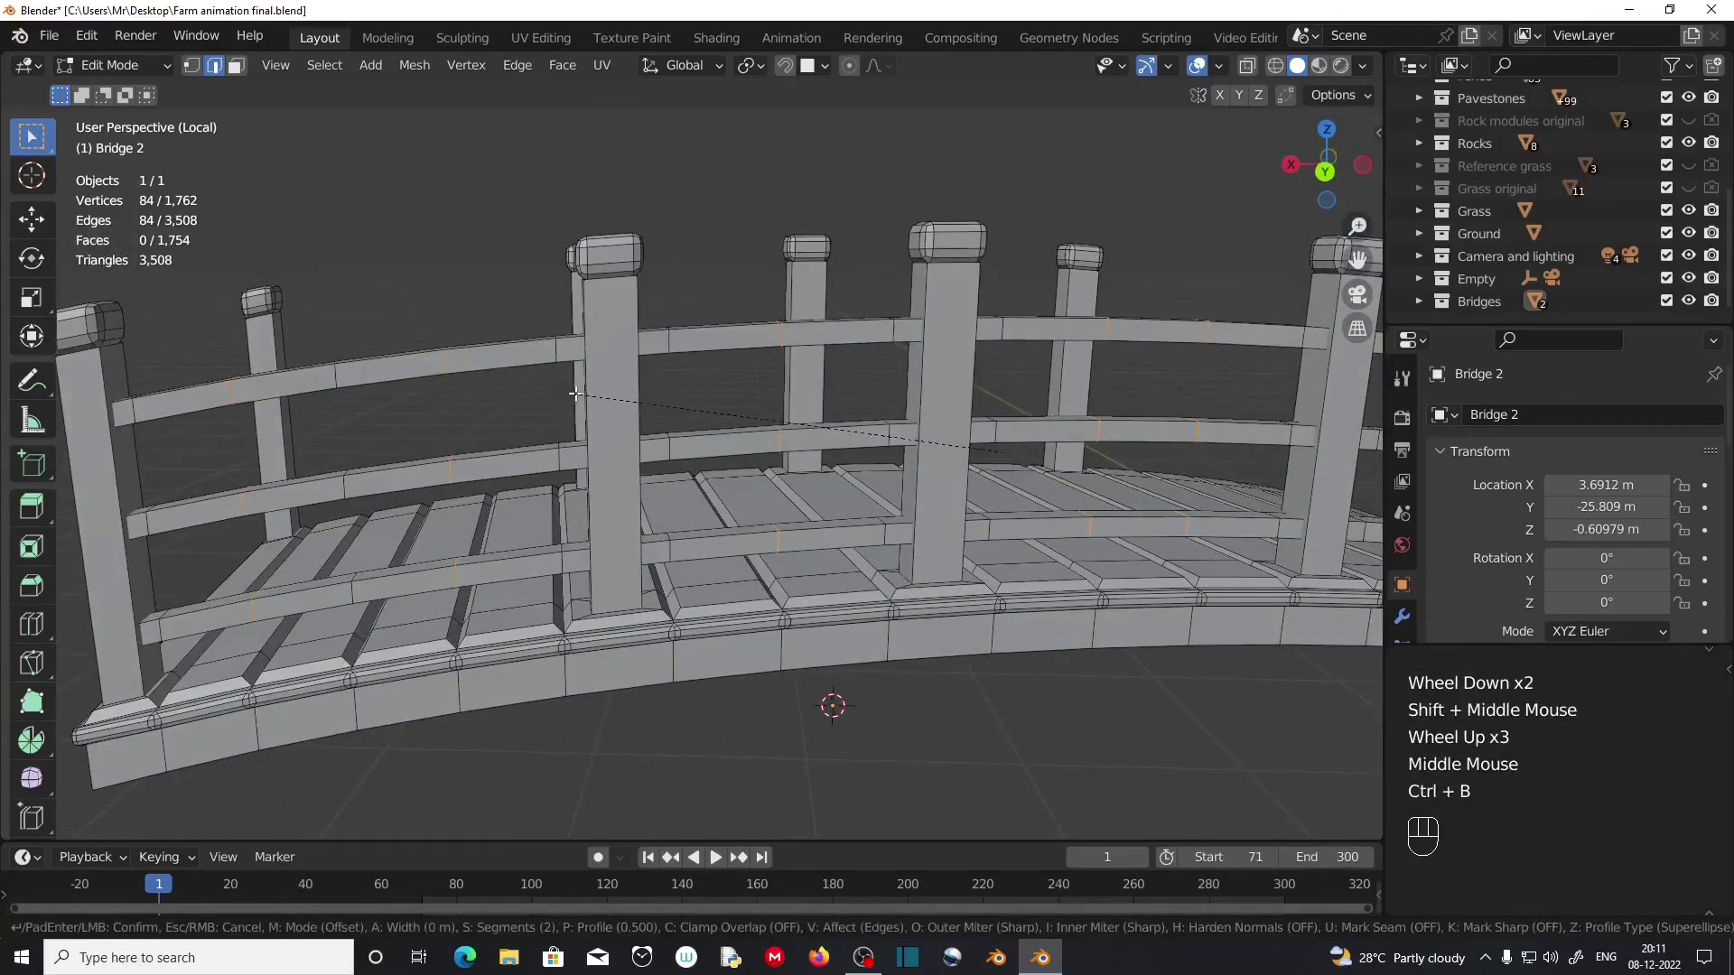
{"action": "scroll", "coordinate": [551, 382], "scroll_direction": "down", "scroll_amount": 1}
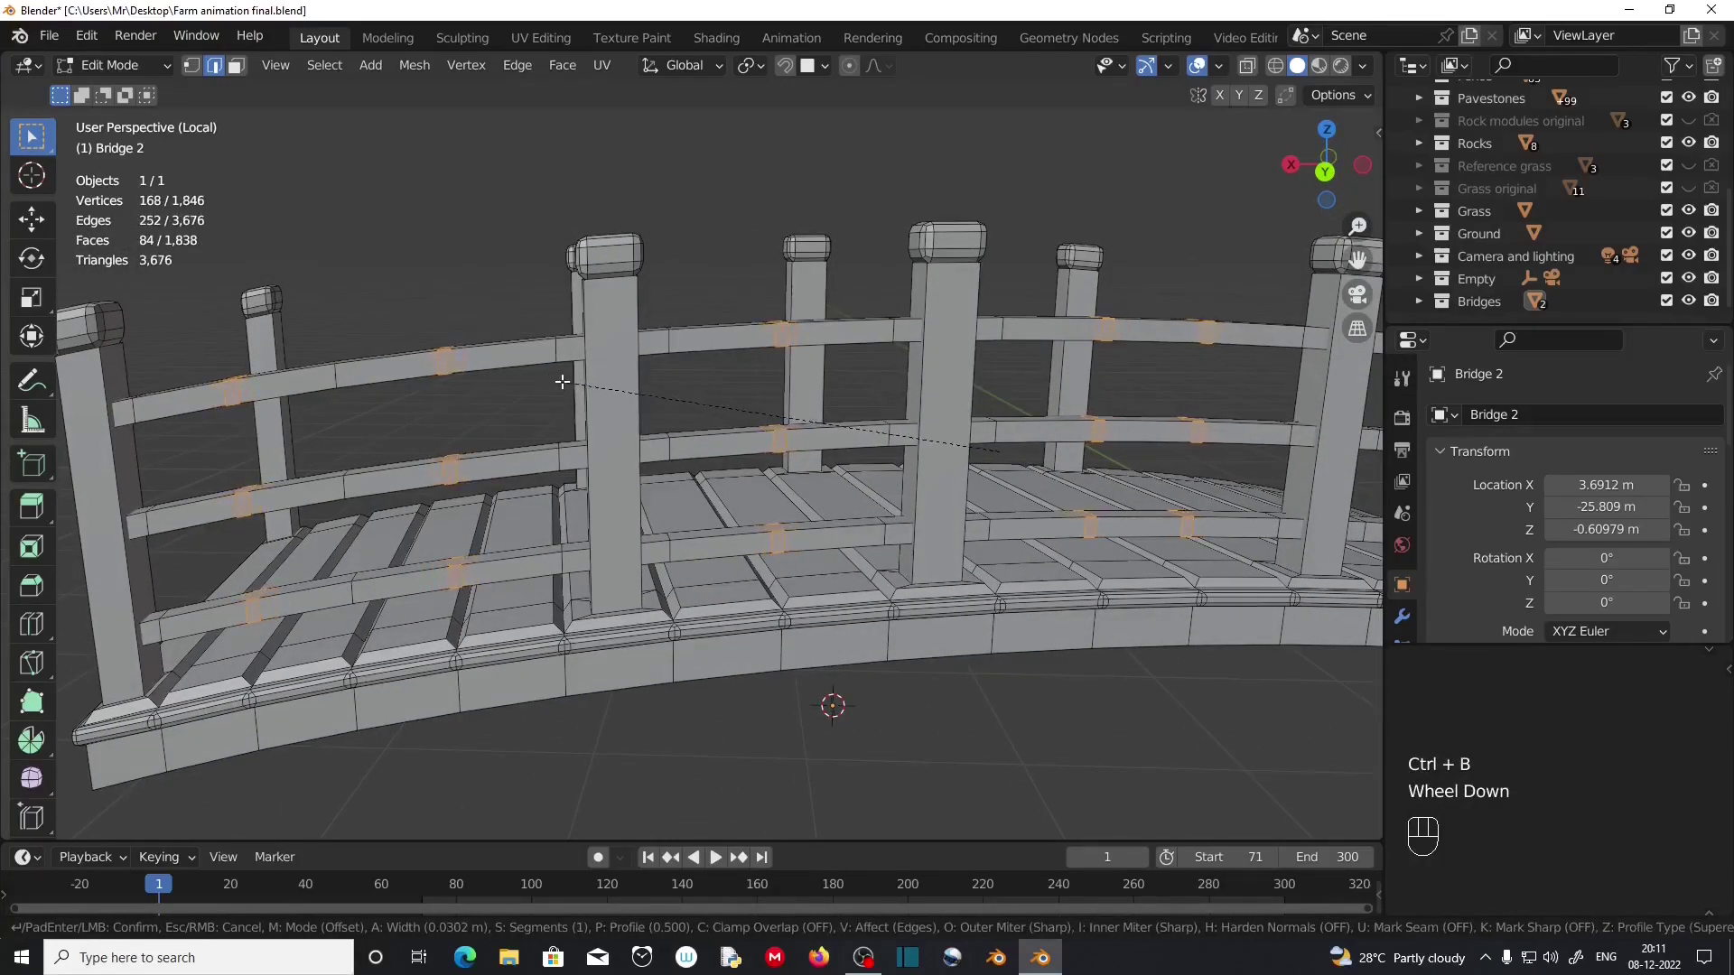
{"action": "left_click", "coordinate": [557, 382]}
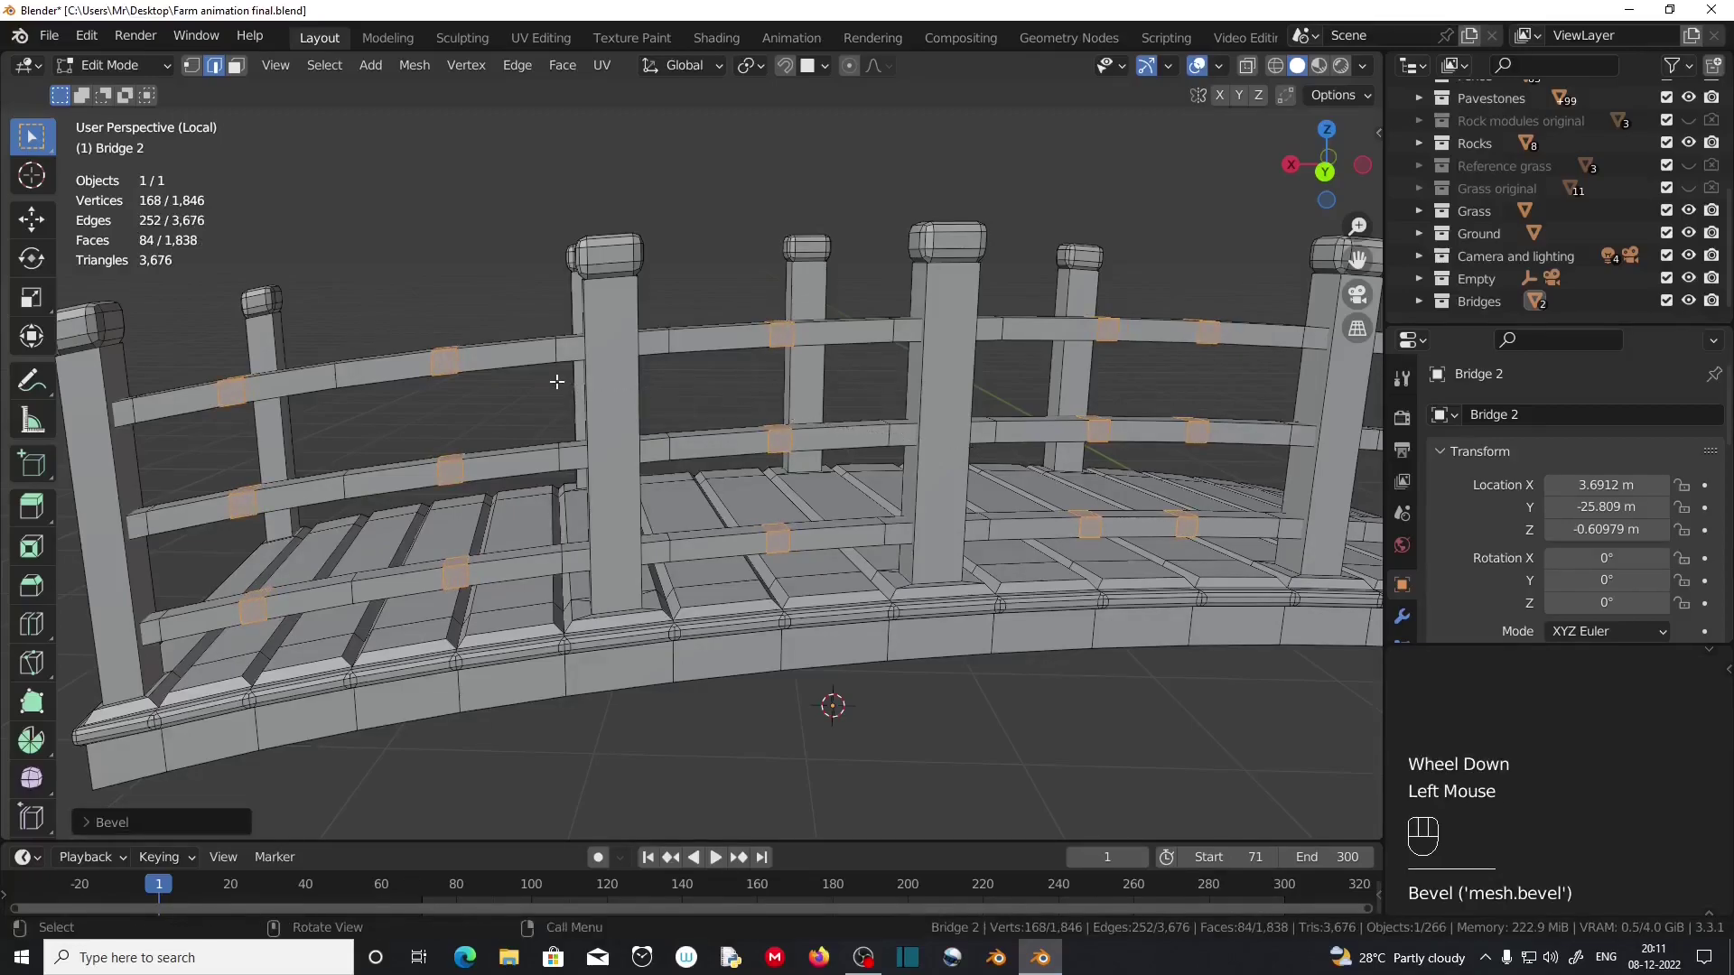
{"action": "scroll", "coordinate": [556, 382], "scroll_direction": "down", "scroll_amount": 2}
{"action": "middle_click_drag", "start_coordinate": [556, 383], "coordinate": [574, 392]}
{"action": "scroll", "coordinate": [569, 393], "scroll_direction": "up", "scroll_amount": 2}
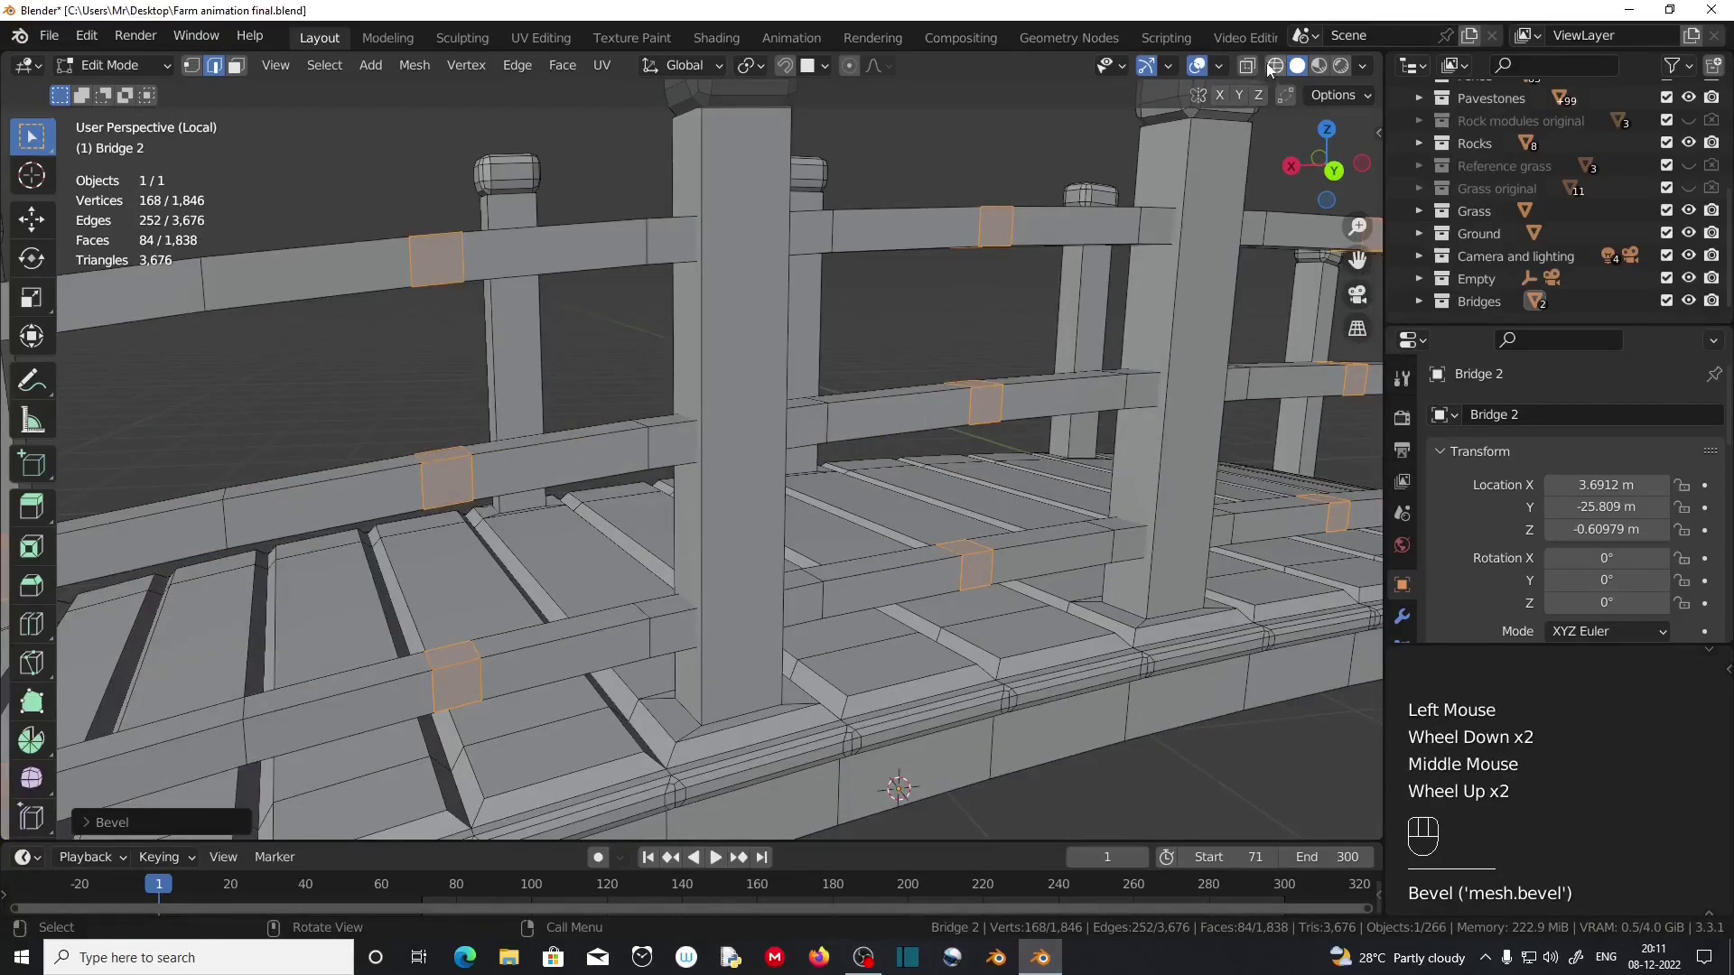
Select the facing narrow faces of the three rails nearest the +X end post and bridge them into the first vertical baluster.
{"action": "left_click", "coordinate": [1246, 66]}
{"action": "left_click", "coordinate": [237, 67]}
{"action": "scroll", "coordinate": [426, 248], "scroll_direction": "down", "scroll_amount": 2}
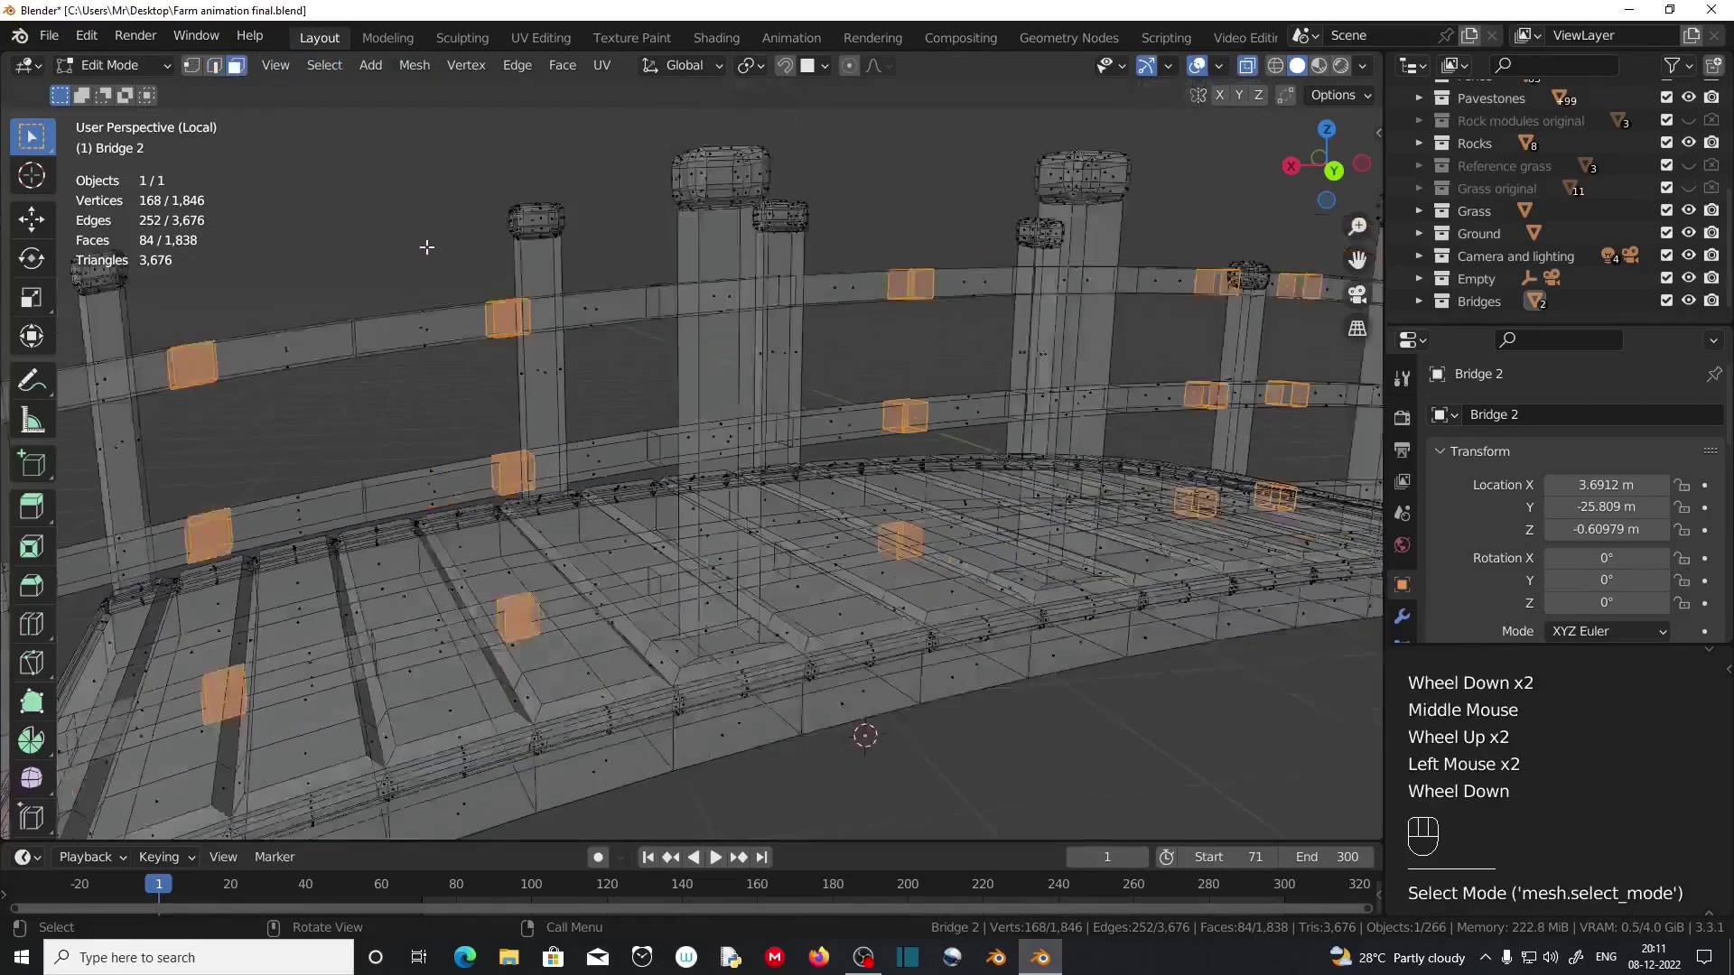
{"action": "middle_click_drag", "start_coordinate": [411, 233], "coordinate": [448, 207]}
{"action": "scroll", "coordinate": [448, 206], "scroll_direction": "up", "scroll_amount": 1}
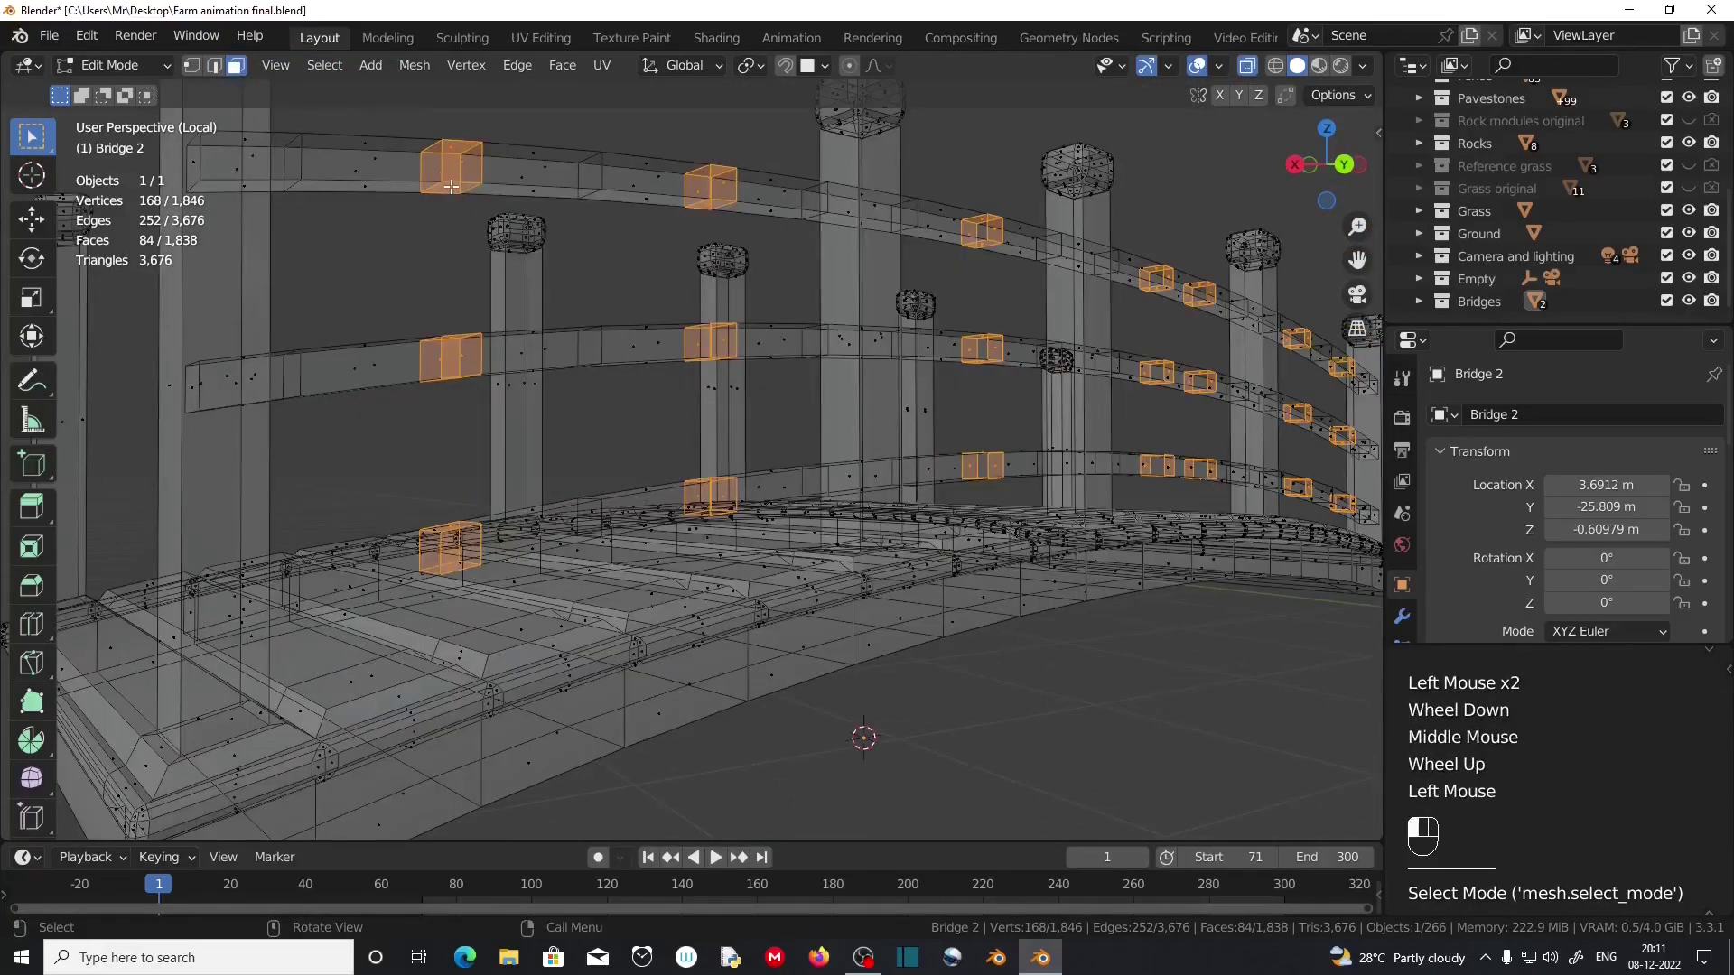
{"action": "left_click", "coordinate": [450, 187]}
{"action": "mouse_move", "coordinate": [478, 332]}
{"action": "middle_mouse_down"}
{"action": "mouse_move", "coordinate": [518, 400]}
{"action": "mouse_move", "coordinate": [502, 341]}
{"action": "middle_mouse_up"}
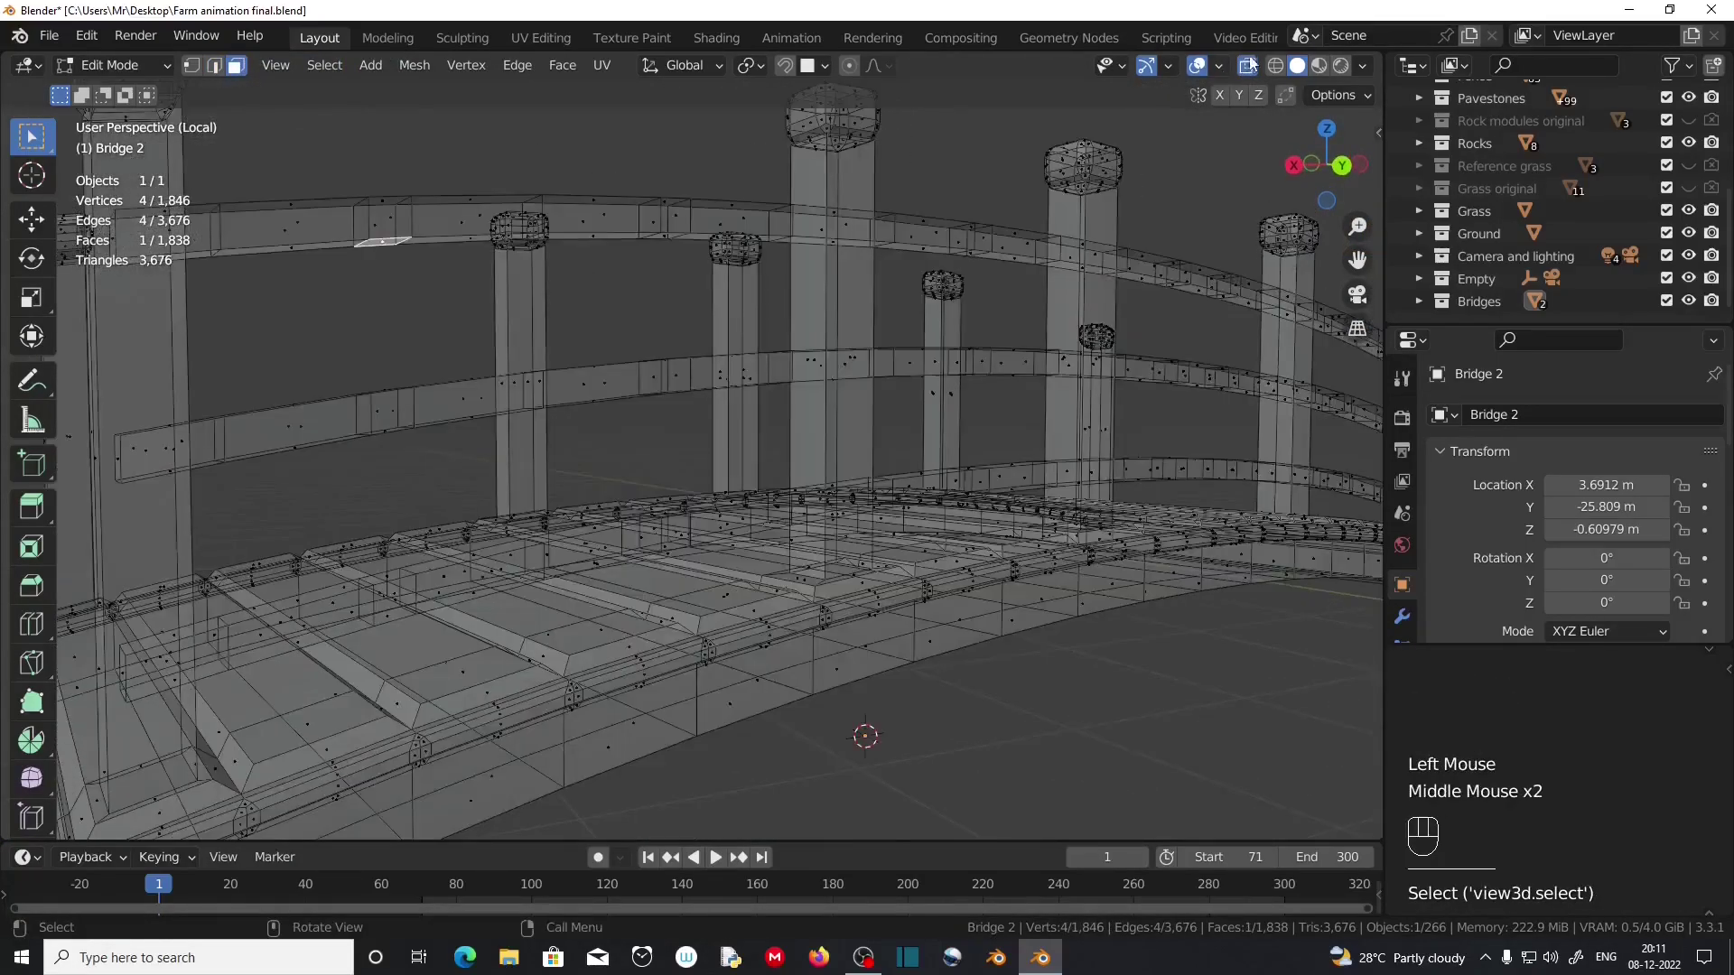
{"action": "left_click", "coordinate": [1246, 66]}
{"action": "middle_click_drag", "start_coordinate": [551, 397], "coordinate": [578, 351]}
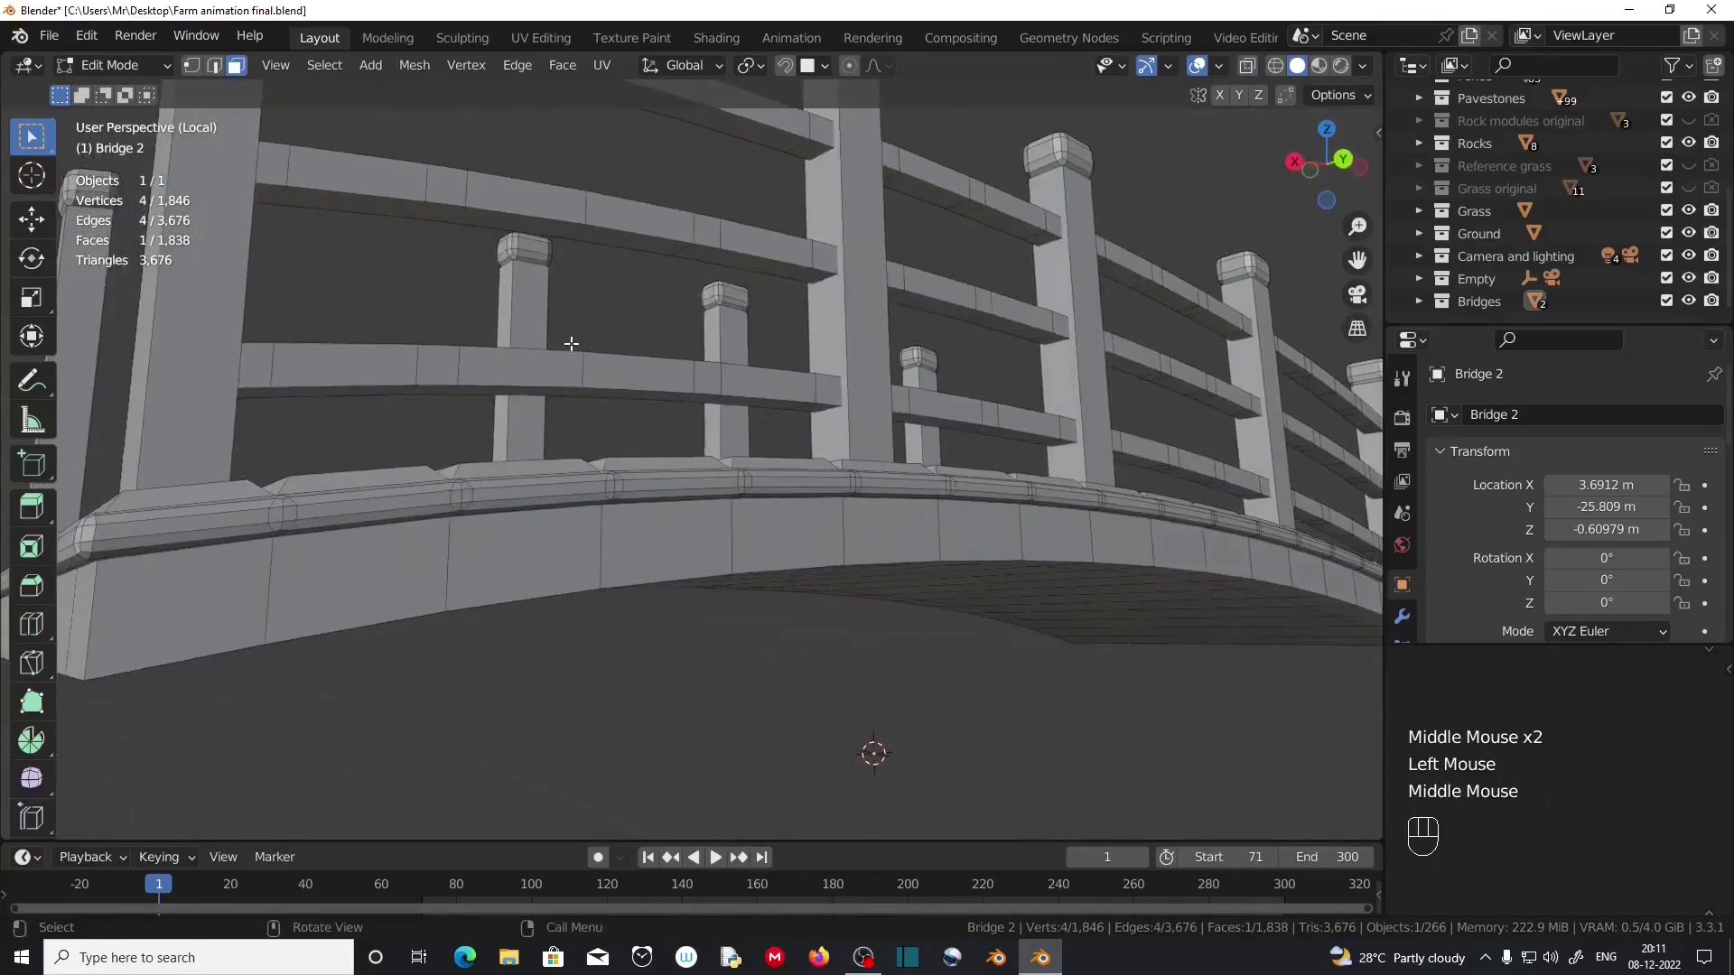
{"action": "left_click", "coordinate": [431, 211], "text": "shift"}
{"action": "middle_click_drag", "start_coordinate": [642, 283], "coordinate": [637, 345]}
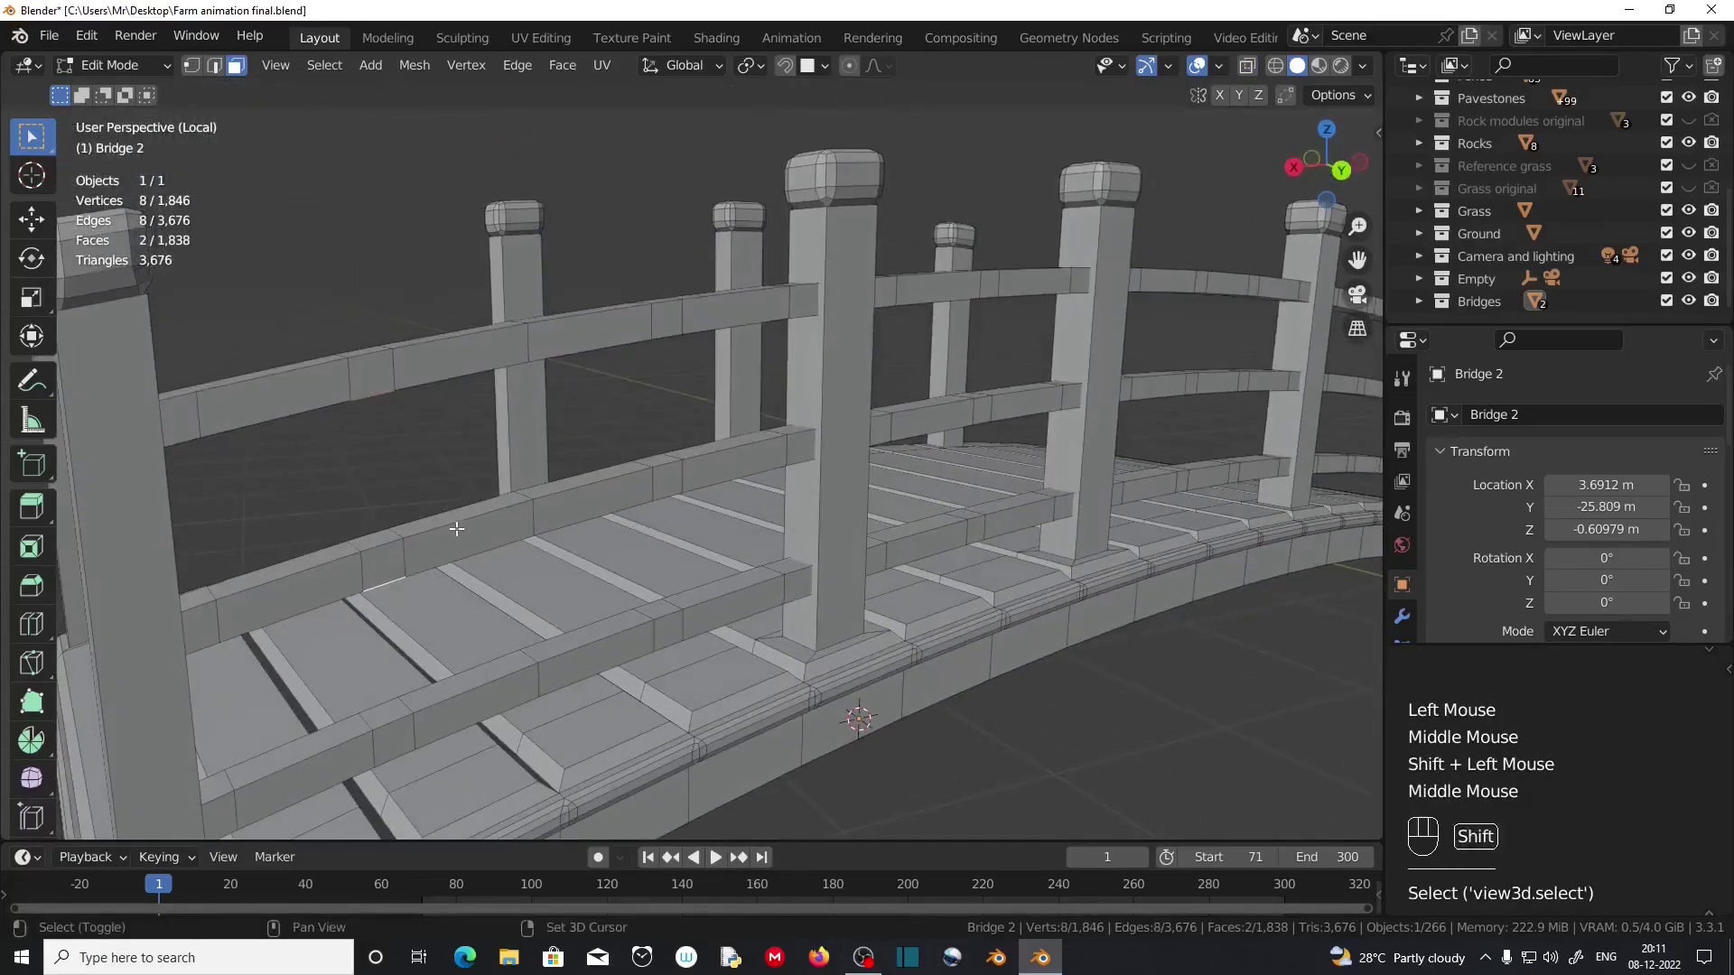
{"action": "left_click", "coordinate": [378, 541], "text": "shift"}
{"action": "left_click", "coordinate": [391, 709], "text": "shift"}
{"action": "mouse_move", "coordinate": [506, 704]}
{"action": "middle_mouse_down"}
{"action": "mouse_move", "coordinate": [484, 650]}
{"action": "mouse_move", "coordinate": [491, 682]}
{"action": "middle_mouse_up"}
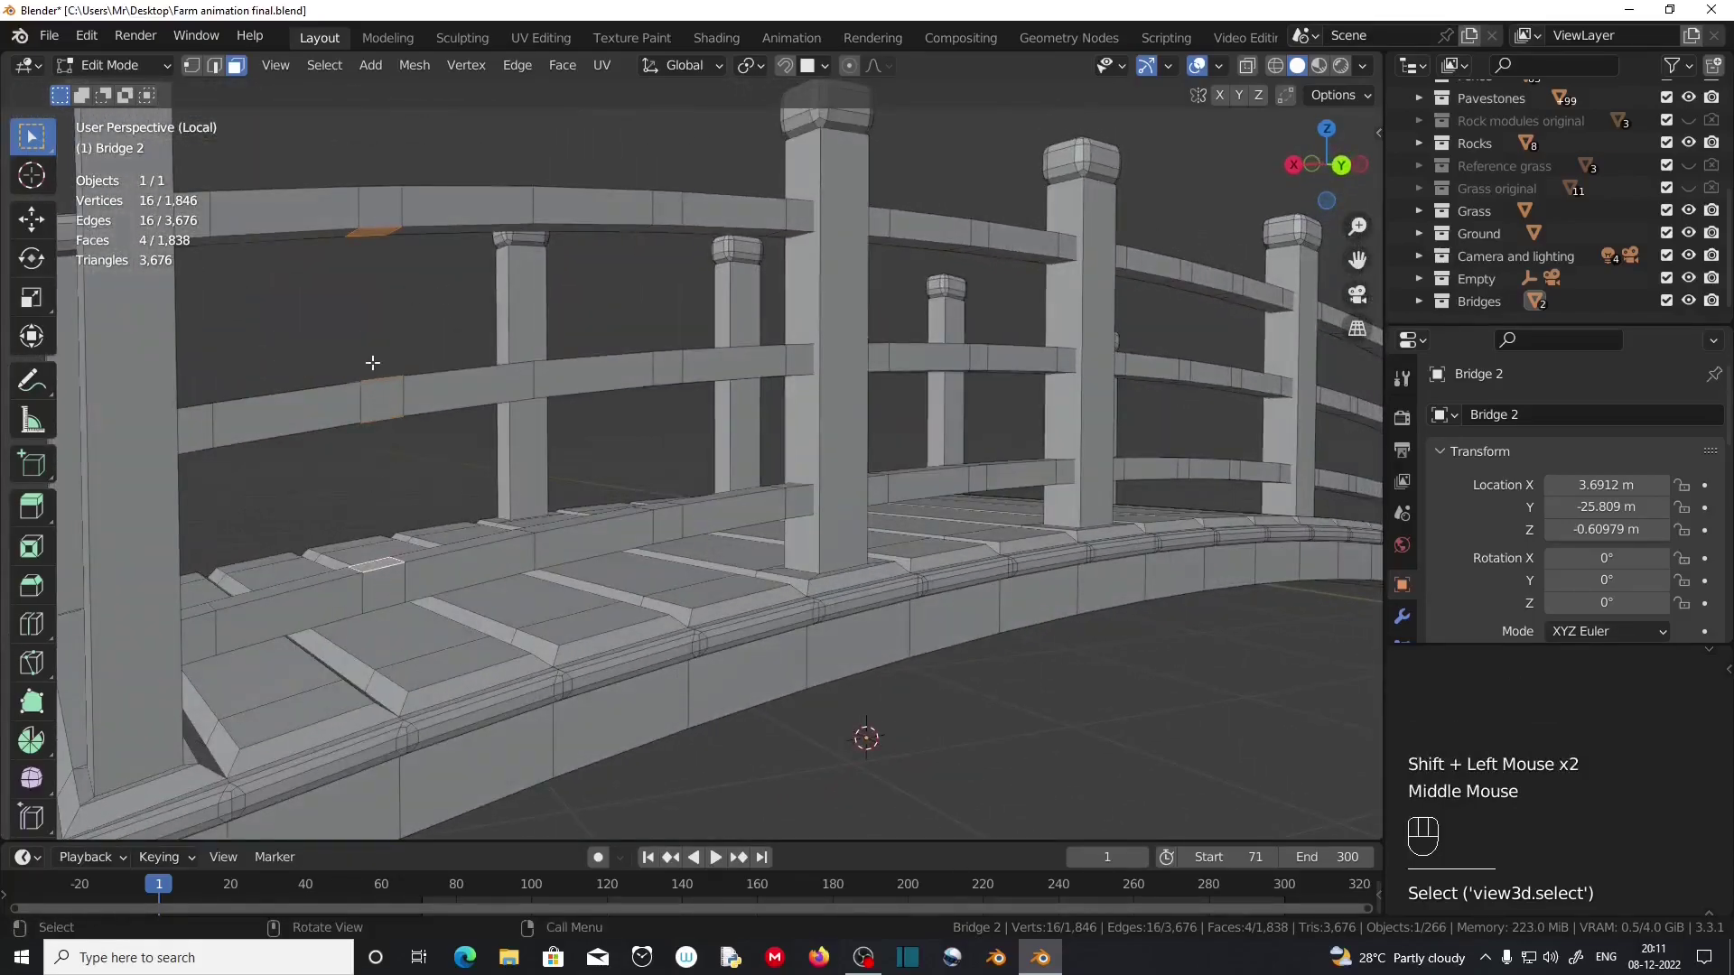
{"action": "left_click", "coordinate": [520, 63]}
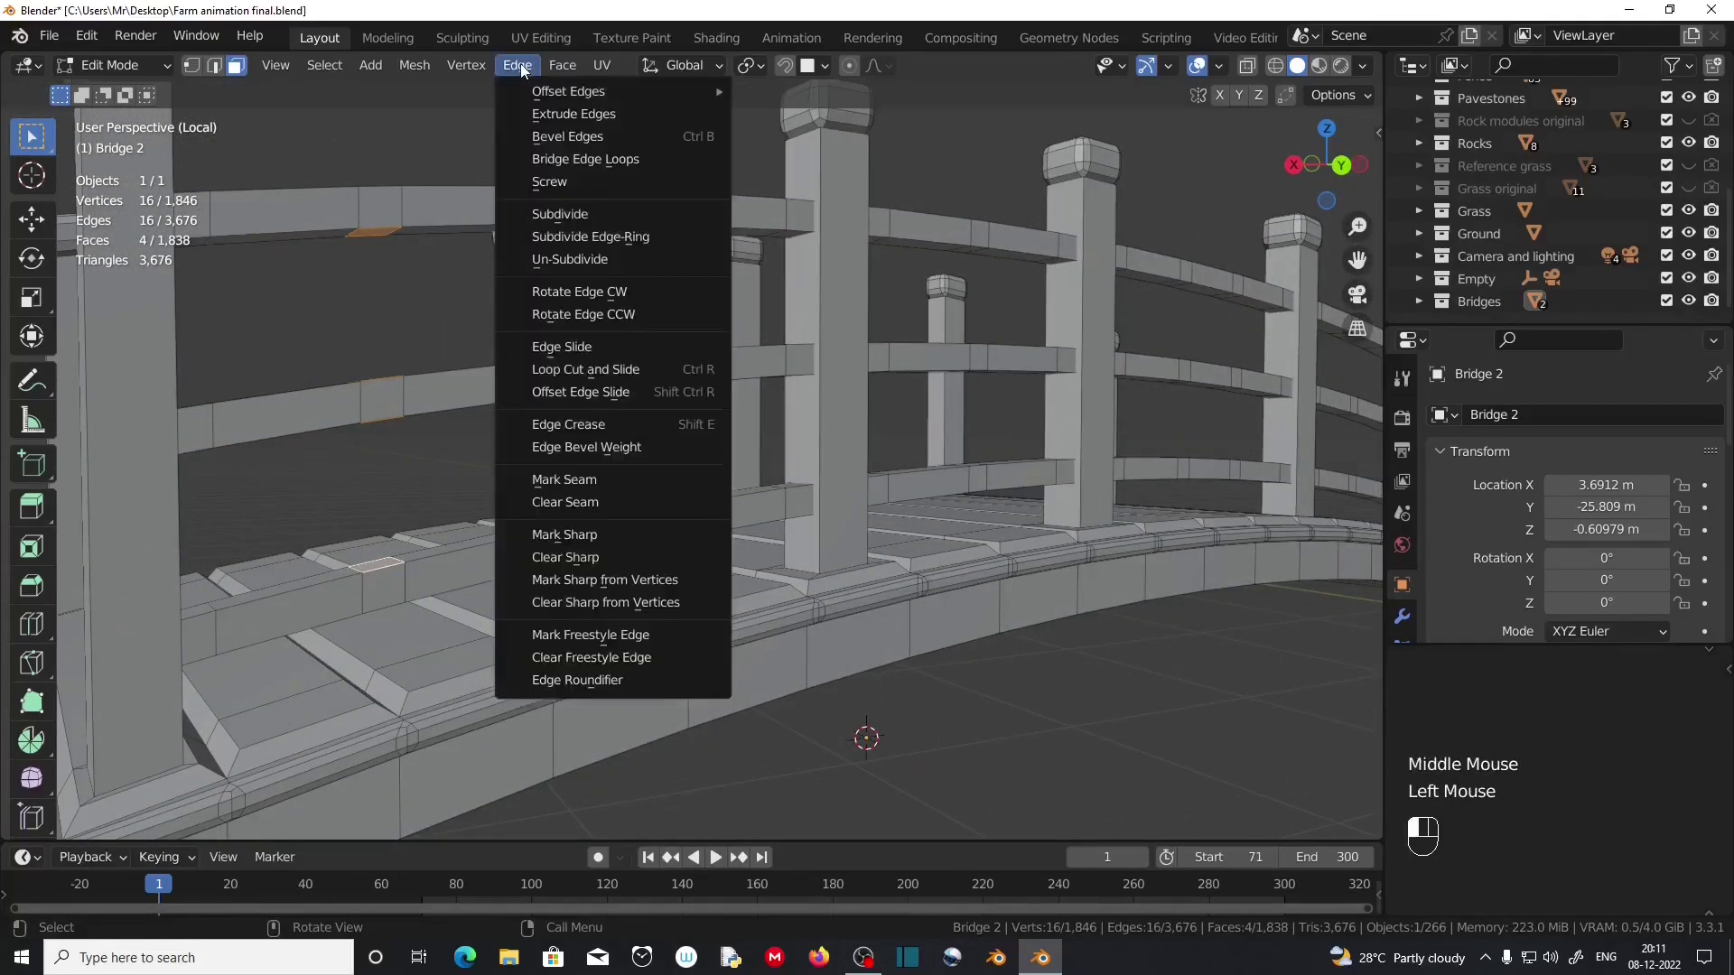
{"action": "left_click", "coordinate": [582, 157]}
Bridge the facing narrow faces of the three rails at the second position in the +X end bay to form another baluster.
{"action": "middle_click_drag", "start_coordinate": [493, 330], "coordinate": [655, 348]}
{"action": "scroll", "coordinate": [656, 349], "scroll_direction": "up", "scroll_amount": 3}
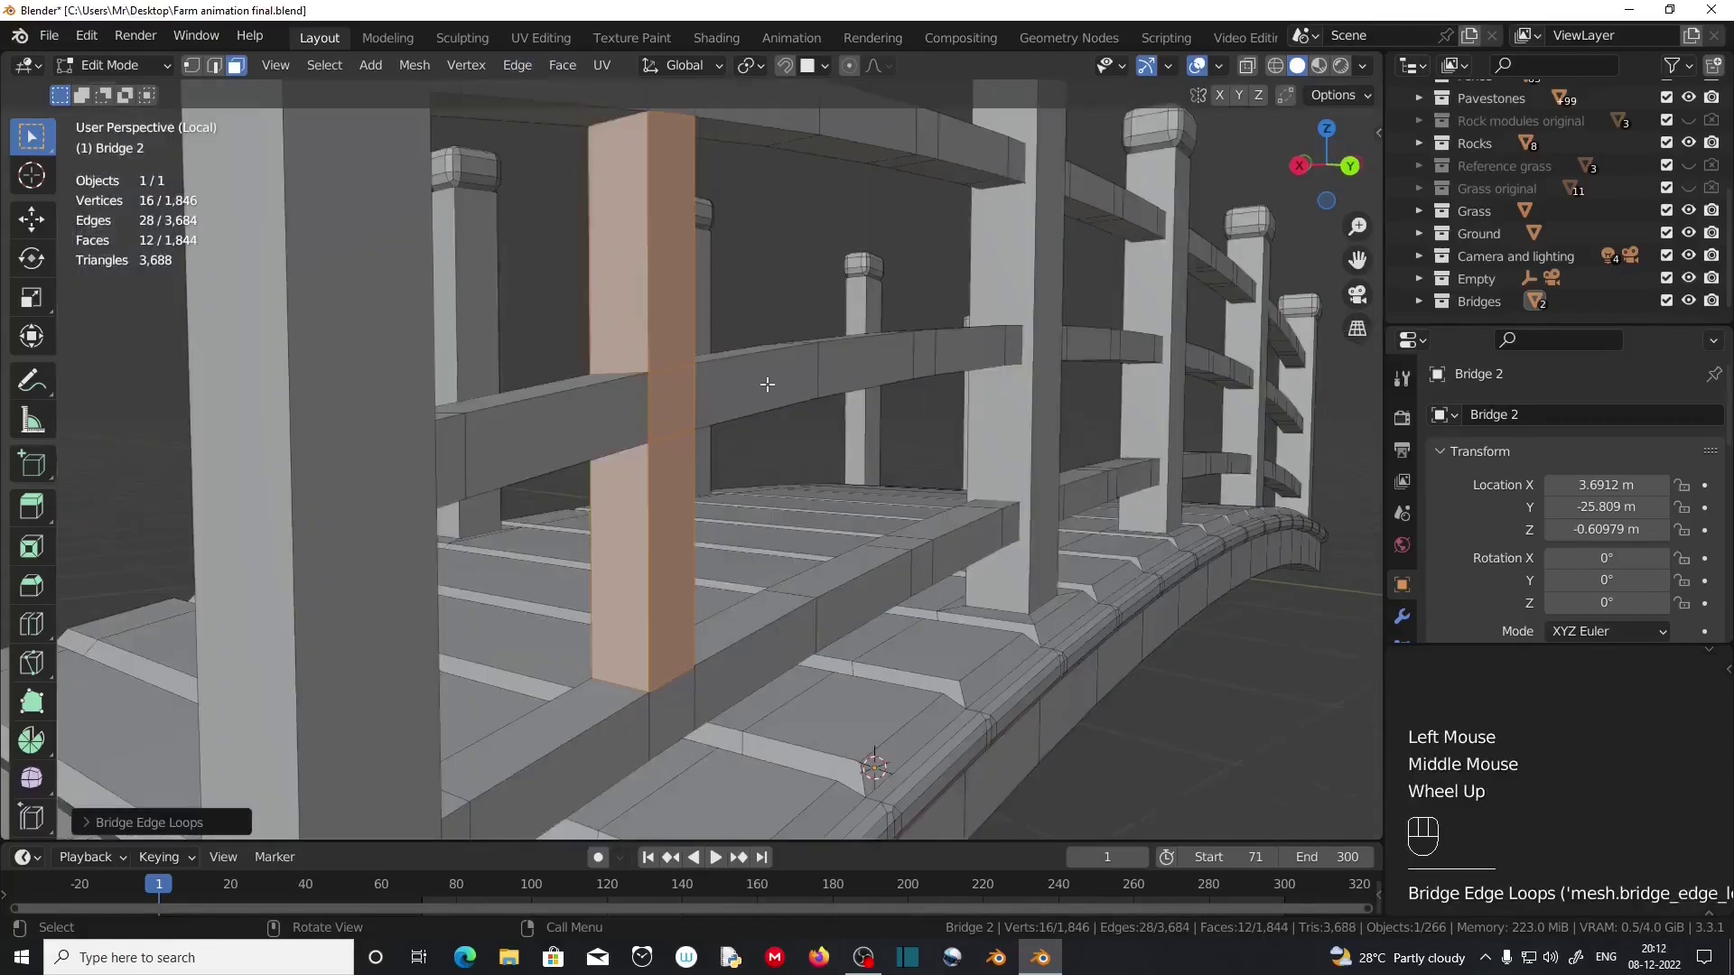
{"action": "middle_click_drag", "start_coordinate": [1004, 525], "coordinate": [923, 533]}
{"action": "mouse_move", "coordinate": [617, 259]}
{"action": "middle_mouse_down", "text": "shift"}
{"action": "mouse_move", "coordinate": [620, 279]}
{"action": "mouse_move", "coordinate": [627, 253]}
{"action": "middle_mouse_up", "text": "shift"}
{"action": "left_click", "coordinate": [554, 164]}
{"action": "middle_click_drag", "start_coordinate": [555, 163], "coordinate": [587, 253]}
{"action": "left_click", "coordinate": [580, 584]}
{"action": "middle_click_drag", "start_coordinate": [592, 455], "coordinate": [592, 407]}
{"action": "left_click", "coordinate": [575, 159], "text": "shift"}
{"action": "left_click", "coordinate": [588, 544], "text": "shift"}
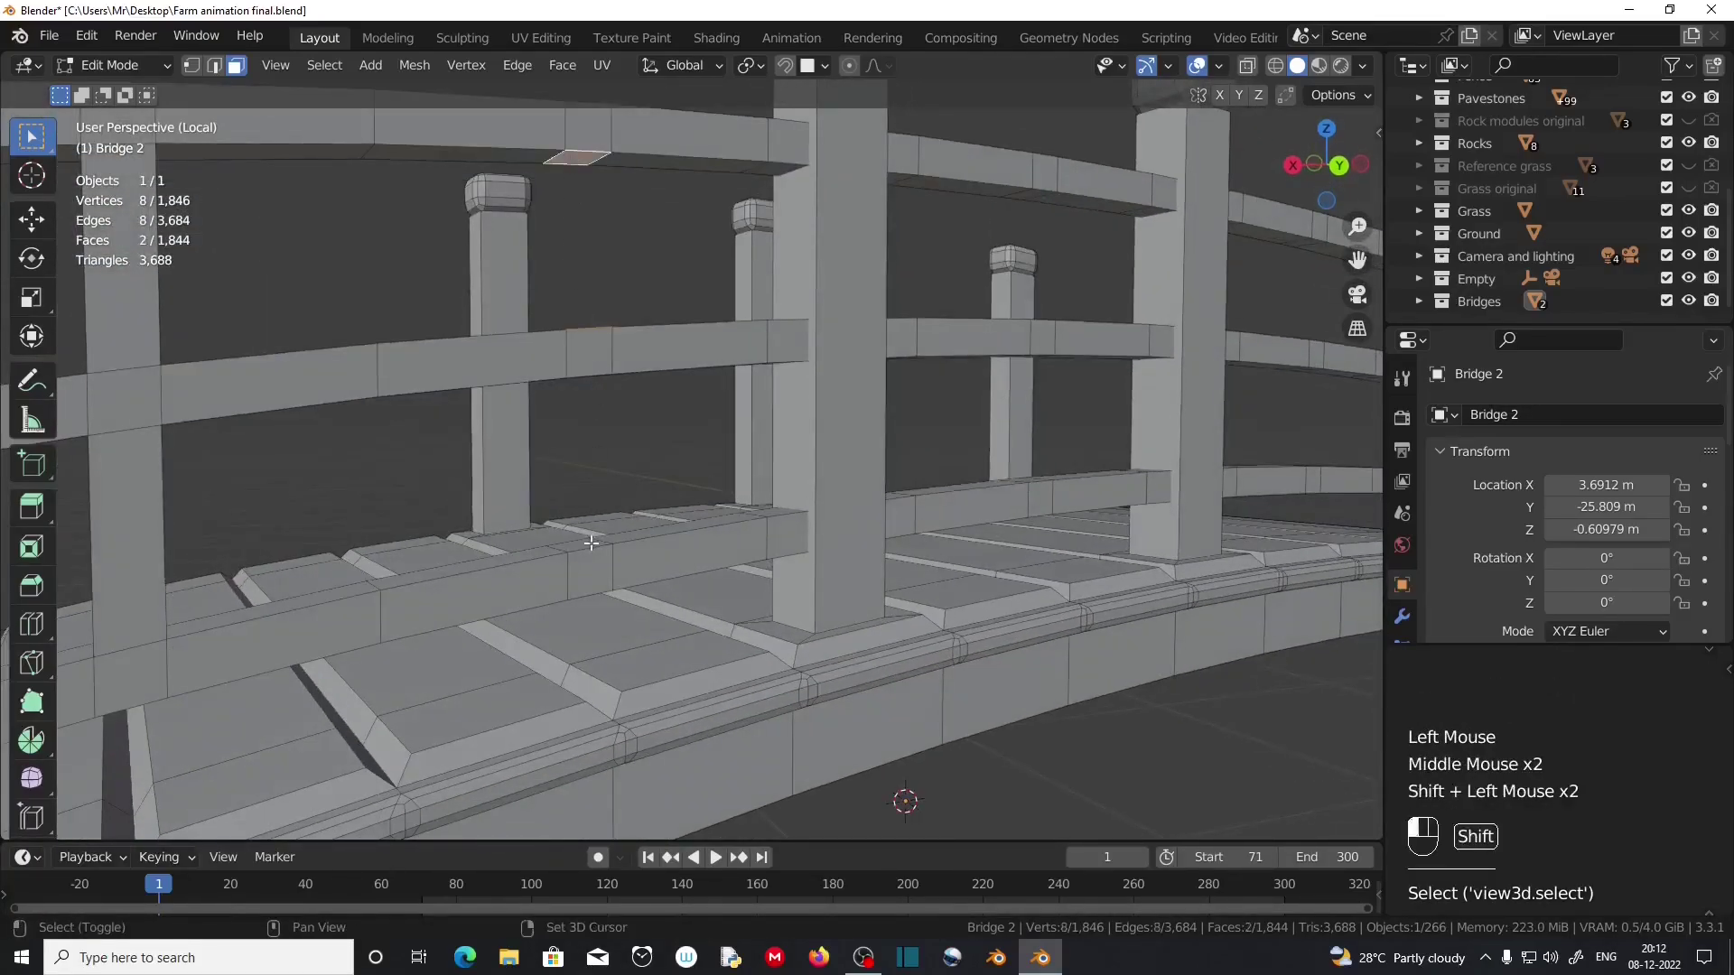
{"action": "middle_click_drag", "start_coordinate": [590, 533], "coordinate": [585, 488]}
{"action": "left_click", "coordinate": [577, 290], "text": "shift"}
{"action": "left_click", "coordinate": [531, 74]}
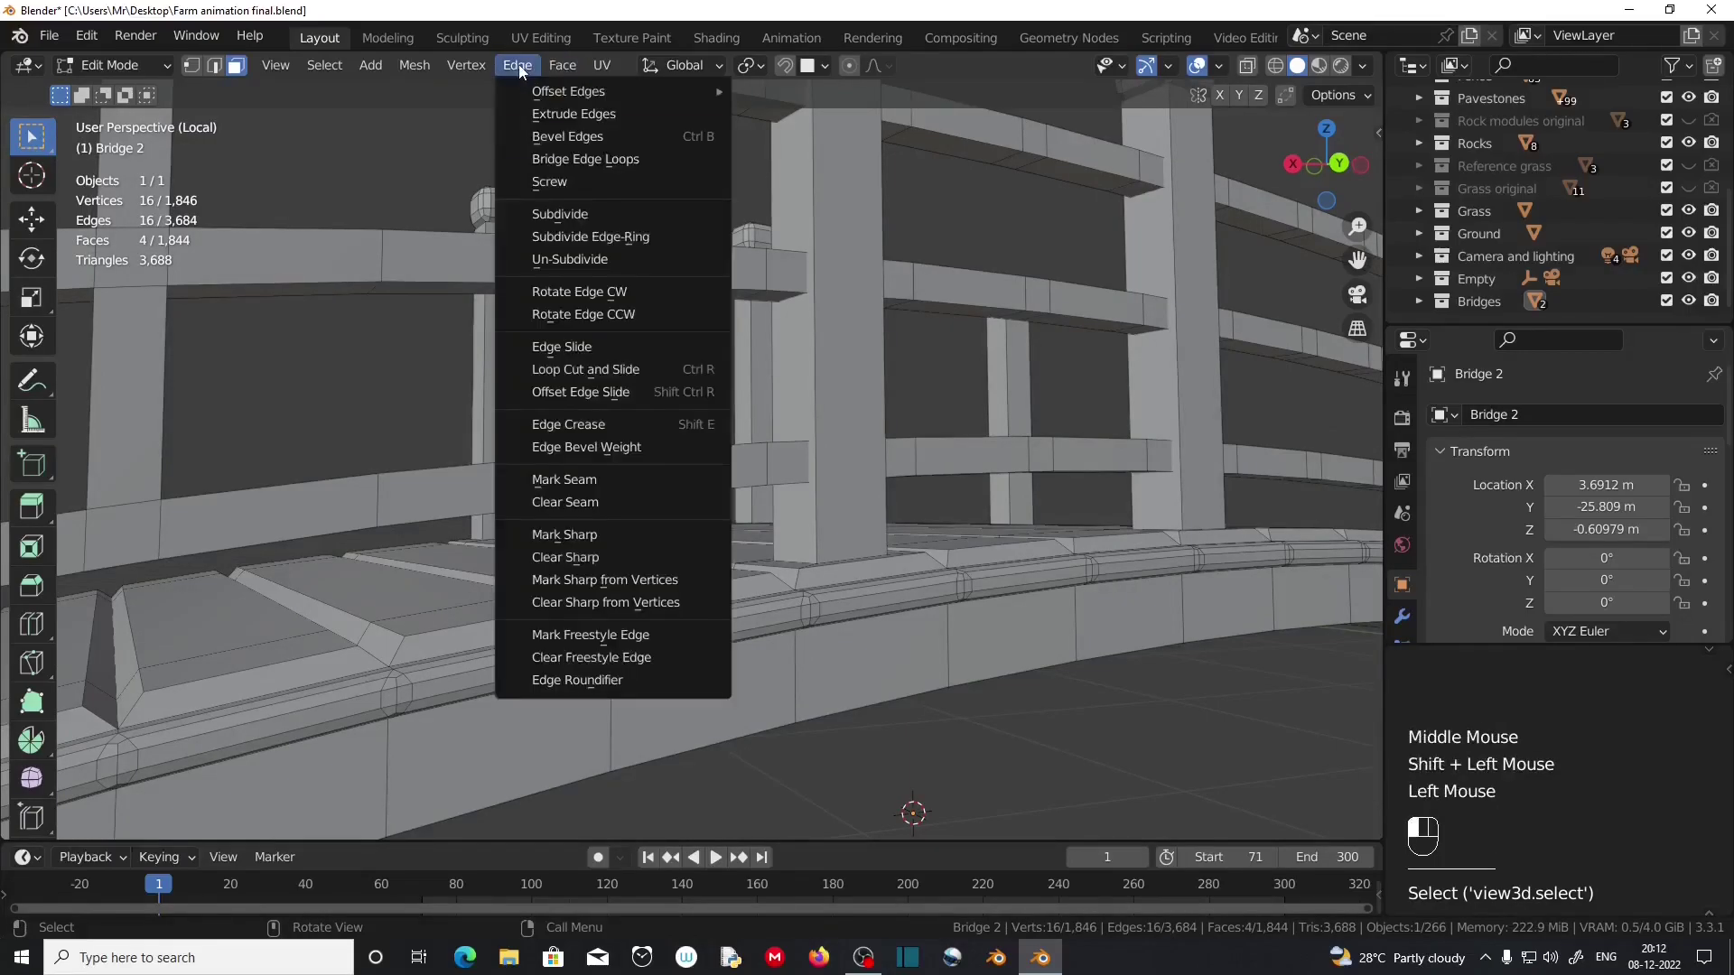
{"action": "left_click", "coordinate": [567, 159]}
{"action": "scroll", "coordinate": [699, 400], "scroll_direction": "down", "scroll_amount": 2}
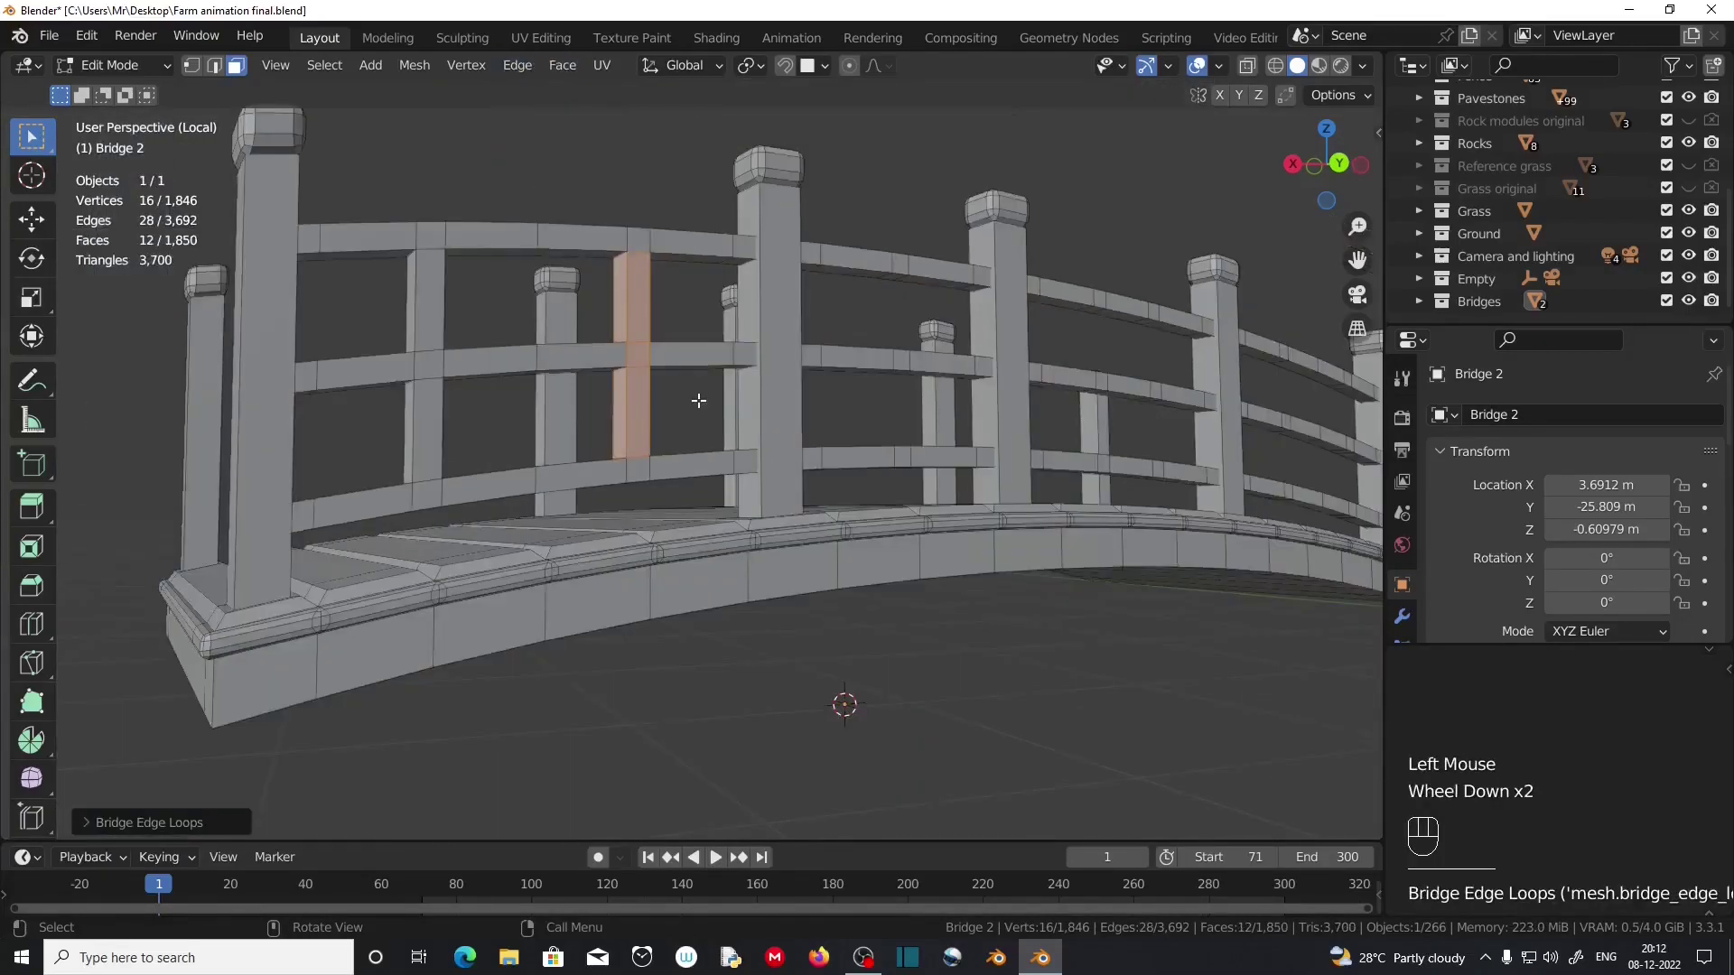
Bridge the facing narrow faces of the three rails in the middle of the second bay to form its single baluster.
{"action": "key", "text": "a"}
{"action": "key", "text": "KP_Decimal"}
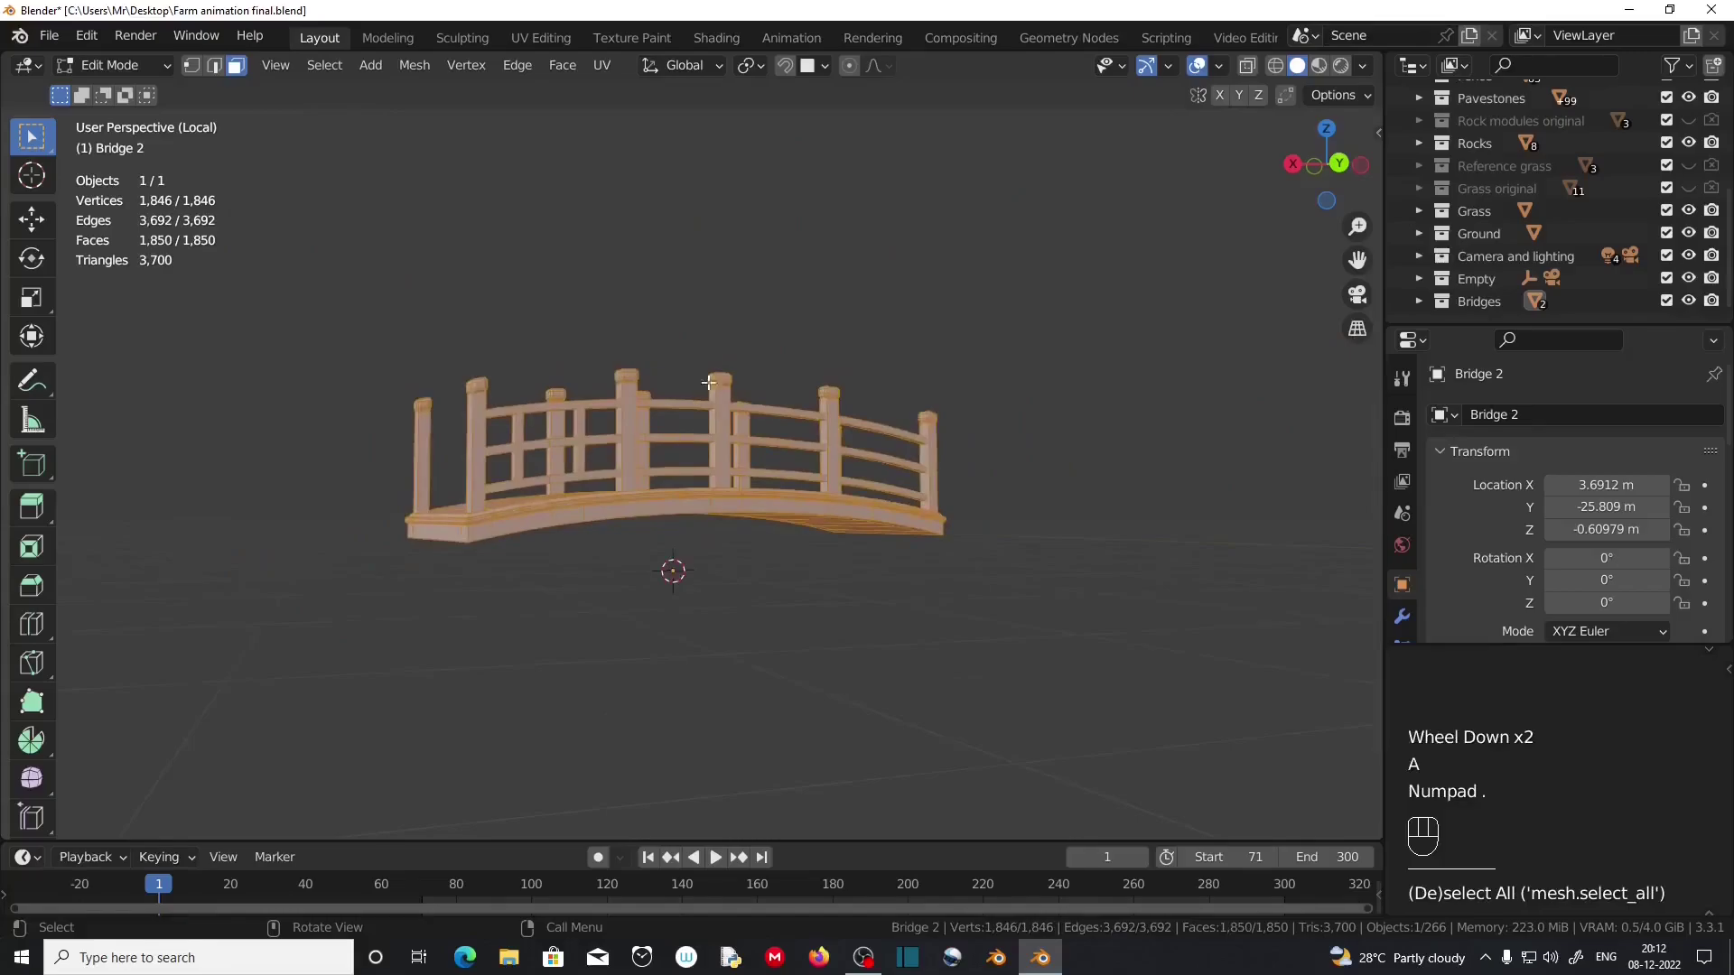
{"action": "scroll", "coordinate": [761, 371], "scroll_direction": "up", "scroll_amount": 2}
{"action": "left_click", "coordinate": [657, 234]}
{"action": "middle_click_drag", "start_coordinate": [658, 232], "coordinate": [607, 280]}
{"action": "middle_click_drag", "start_coordinate": [578, 374], "coordinate": [748, 365], "text": "shift"}
{"action": "scroll", "coordinate": [747, 365], "scroll_direction": "up", "scroll_amount": 2}
{"action": "left_click", "coordinate": [674, 521]}
{"action": "middle_click_drag", "start_coordinate": [745, 466], "coordinate": [746, 423]}
{"action": "left_click", "coordinate": [679, 242], "text": "shift"}
{"action": "middle_click_drag", "start_coordinate": [681, 246], "coordinate": [731, 393]}
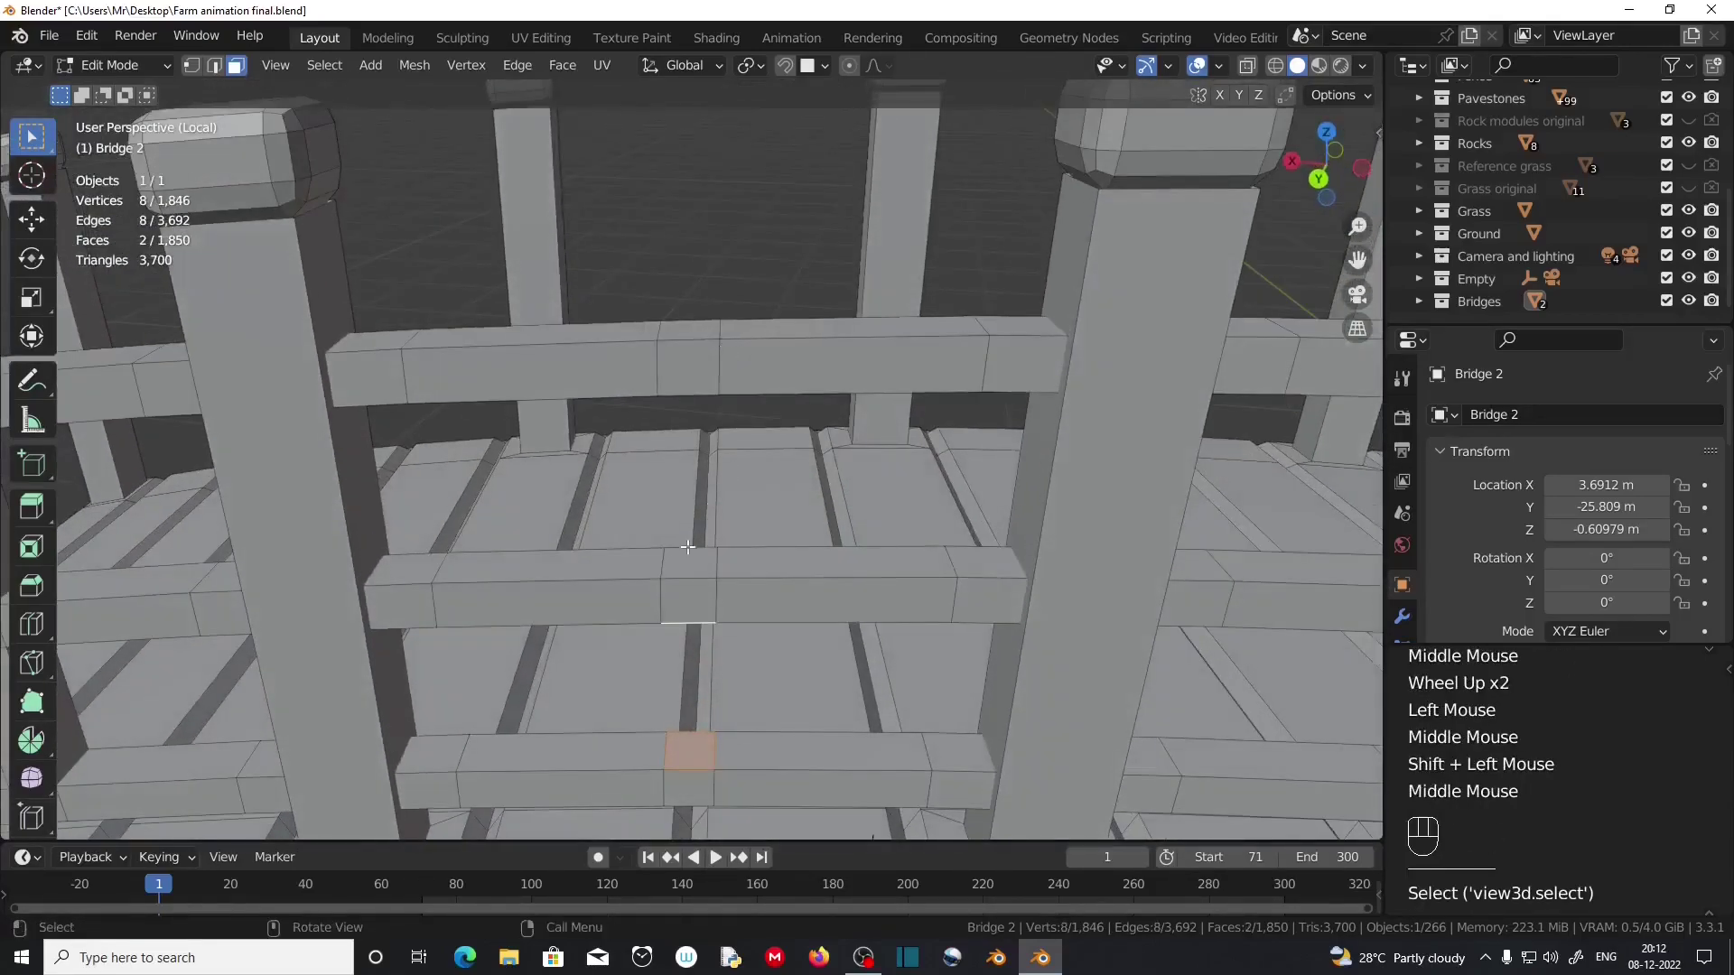
{"action": "left_click", "coordinate": [689, 566]}
{"action": "left_click", "coordinate": [690, 751]}
{"action": "left_click", "coordinate": [690, 567], "text": "shift"}
{"action": "middle_click_drag", "start_coordinate": [692, 565], "coordinate": [705, 479]}
{"action": "left_click", "coordinate": [708, 289], "text": "shift"}
{"action": "middle_click_drag", "start_coordinate": [710, 290], "coordinate": [742, 375], "text": "shift"}
{"action": "left_click", "coordinate": [709, 251], "text": "shift"}
{"action": "left_click", "coordinate": [520, 66]}
{"action": "left_click", "coordinate": [585, 159]}
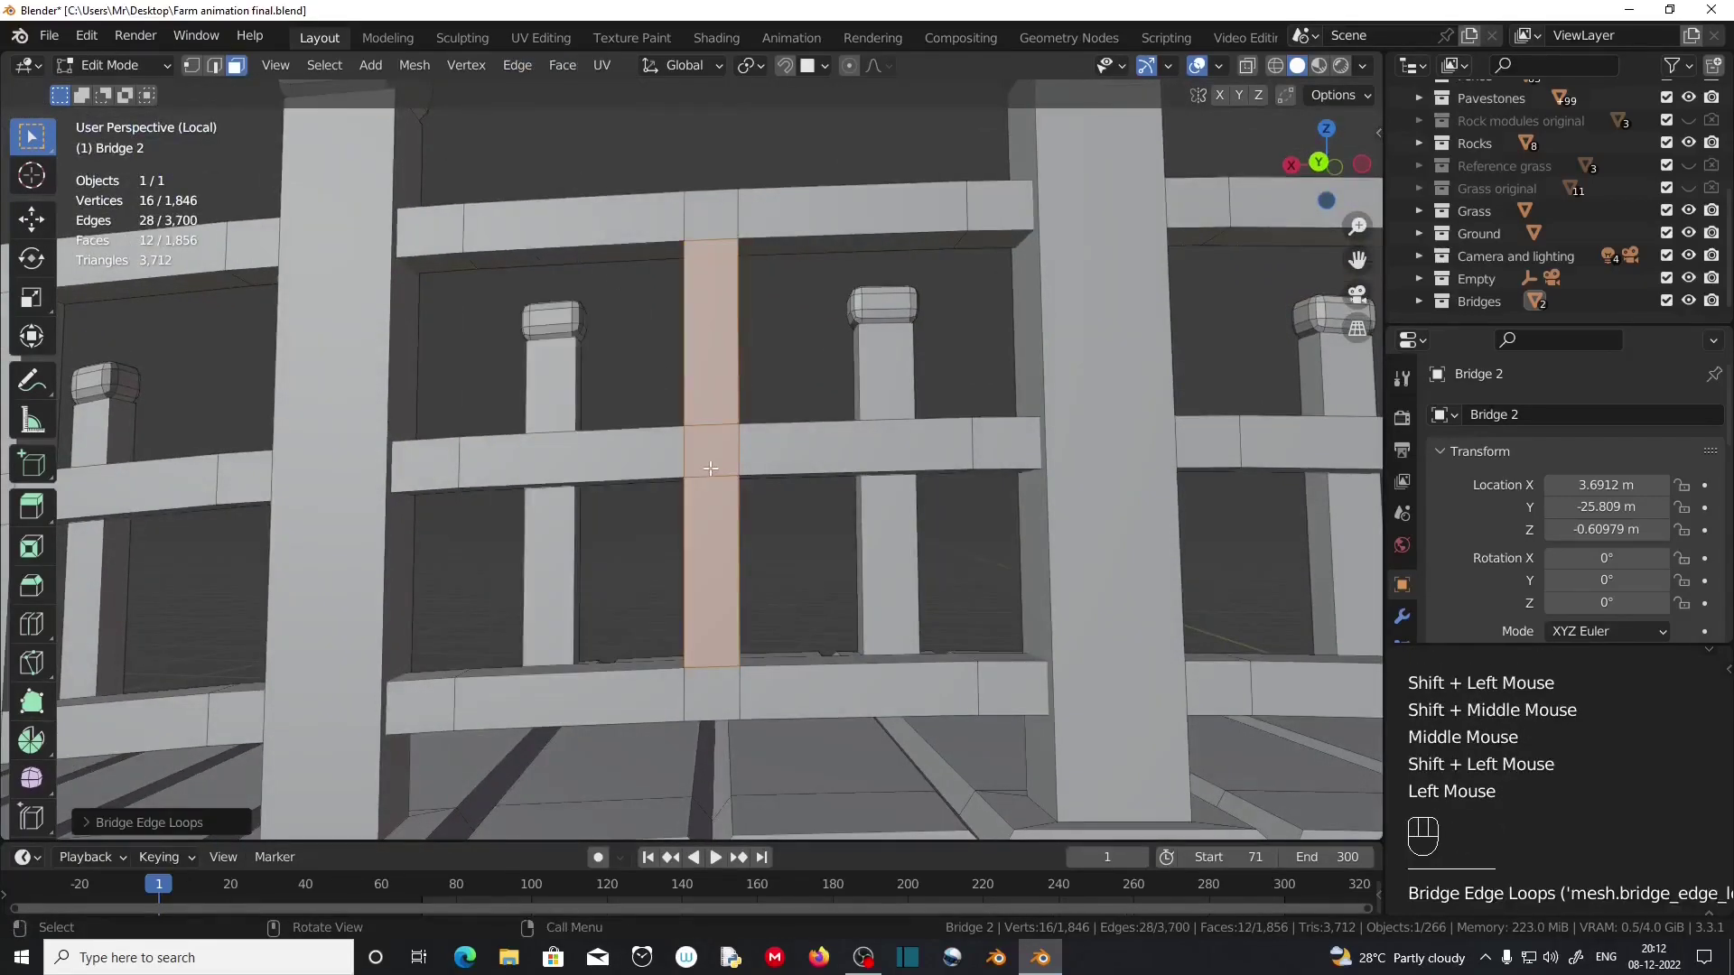
Bridge the facing narrow faces of the three rails at the first position in the third bay to form a baluster.
{"action": "scroll", "coordinate": [709, 461], "scroll_direction": "down", "scroll_amount": 2}
{"action": "scroll", "coordinate": [761, 499], "scroll_direction": "up", "scroll_amount": 1}
{"action": "middle_click_drag", "start_coordinate": [709, 461], "coordinate": [782, 341], "text": "shift"}
{"action": "left_click", "coordinate": [762, 498]}
{"action": "left_click", "coordinate": [782, 342], "text": "shift"}
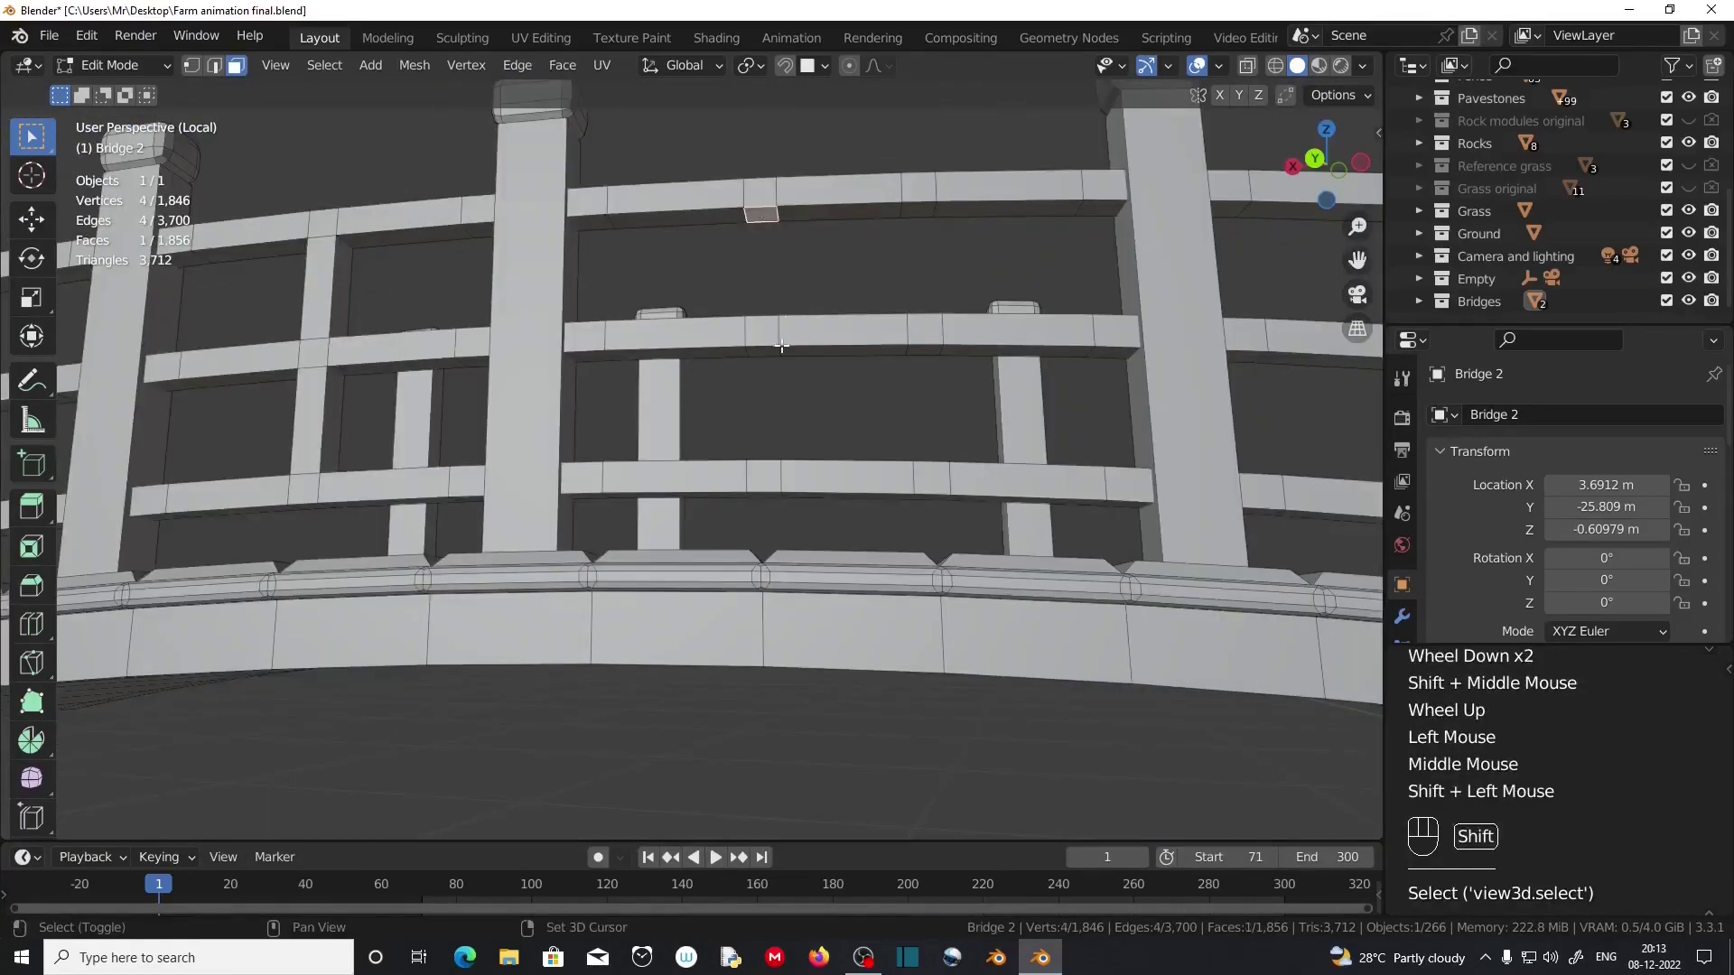
{"action": "middle_click_drag", "start_coordinate": [760, 462], "coordinate": [779, 533]}
{"action": "left_click", "coordinate": [759, 651], "text": "shift"}
{"action": "left_click", "coordinate": [759, 511], "text": "shift"}
{"action": "left_click", "coordinate": [533, 66]}
{"action": "left_click", "coordinate": [604, 159]}
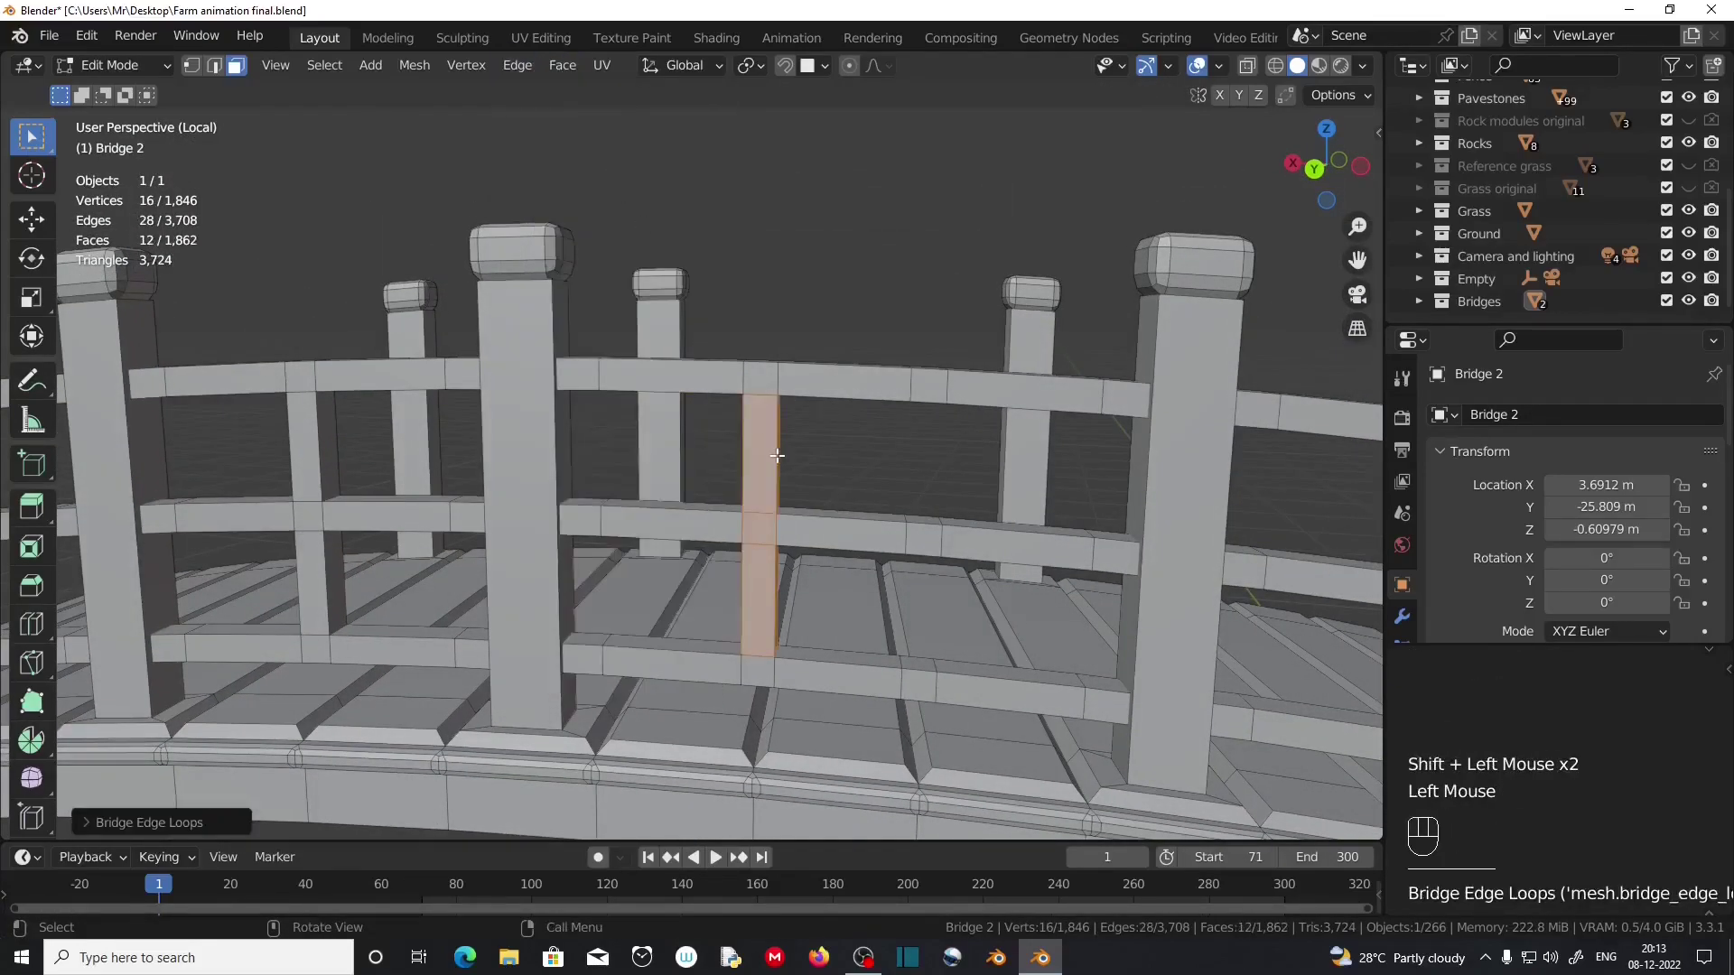
Bridge the facing narrow faces of the three rails at the second position in the third bay to complete its baluster pair.
{"action": "scroll", "coordinate": [774, 457], "scroll_direction": "down", "scroll_amount": 1}
{"action": "middle_click_drag", "start_coordinate": [918, 495], "coordinate": [759, 555], "text": "shift"}
{"action": "scroll", "coordinate": [759, 543], "scroll_direction": "up", "scroll_amount": 1}
{"action": "middle_click_drag", "start_coordinate": [758, 554], "coordinate": [723, 452]}
{"action": "scroll", "coordinate": [759, 544], "scroll_direction": "up", "scroll_amount": 1}
{"action": "left_click", "coordinate": [576, 186]}
{"action": "middle_click_drag", "start_coordinate": [580, 203], "coordinate": [610, 316]}
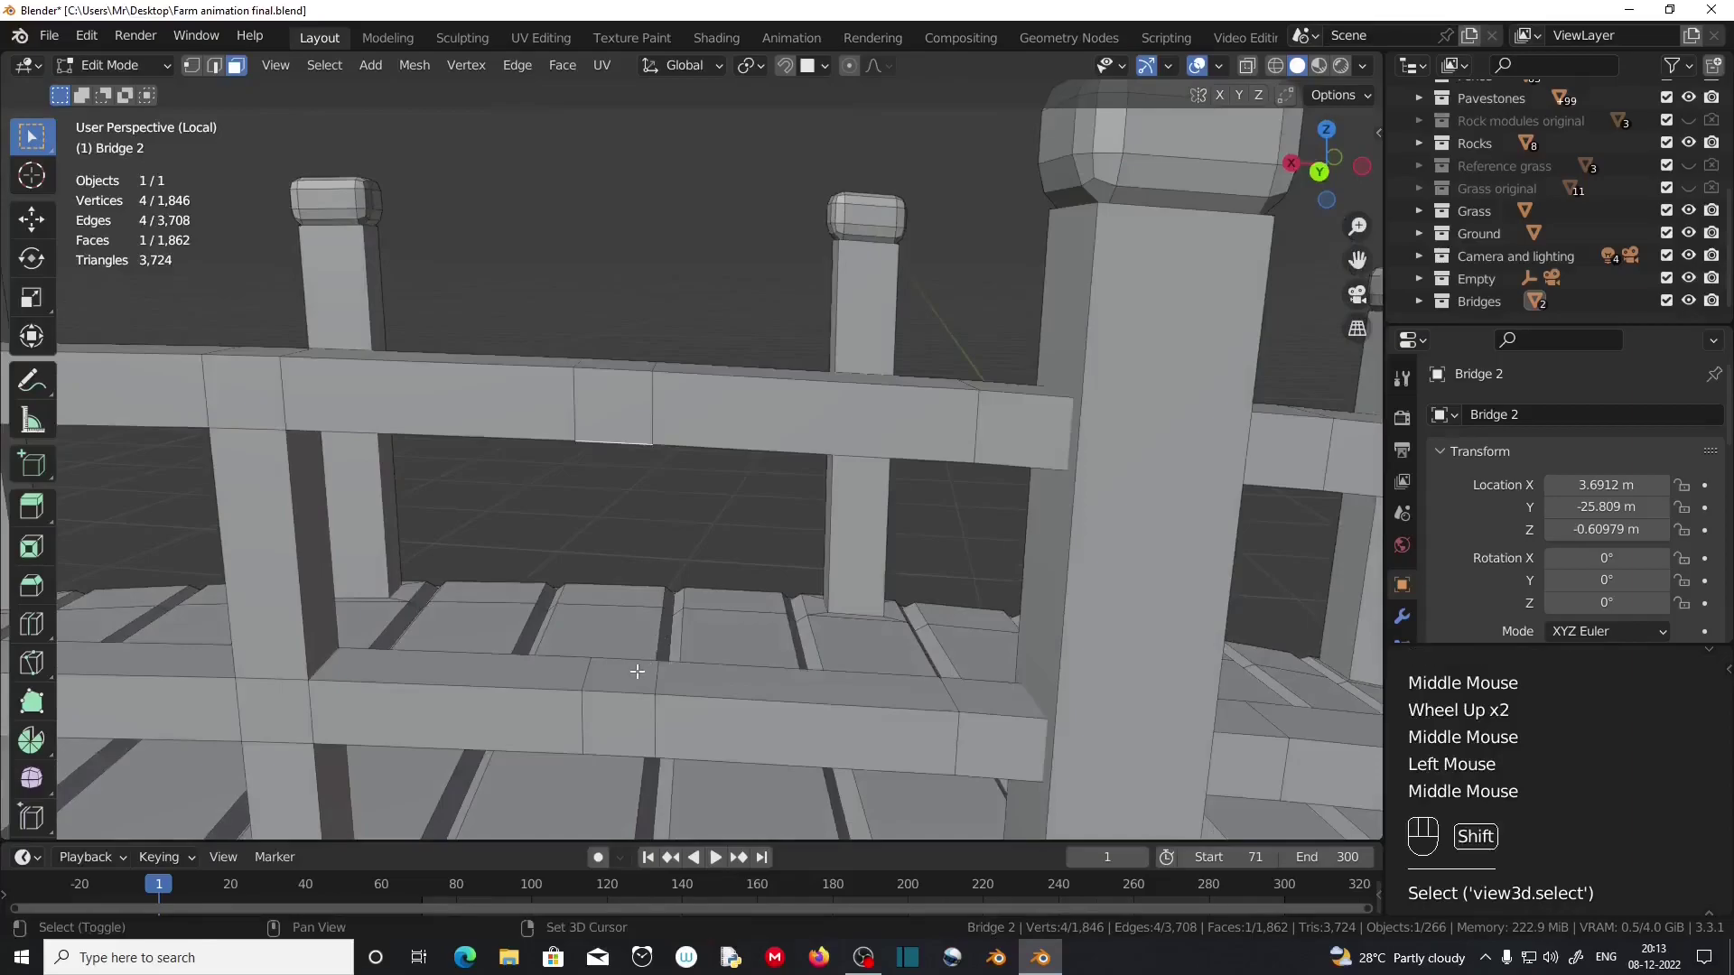
{"action": "left_click", "coordinate": [639, 673], "text": "shift"}
{"action": "middle_click_drag", "start_coordinate": [637, 650], "coordinate": [614, 487]}
{"action": "left_click", "coordinate": [613, 342], "text": "shift"}
{"action": "middle_click_drag", "start_coordinate": [618, 379], "coordinate": [650, 488]}
{"action": "left_click", "coordinate": [526, 67]}
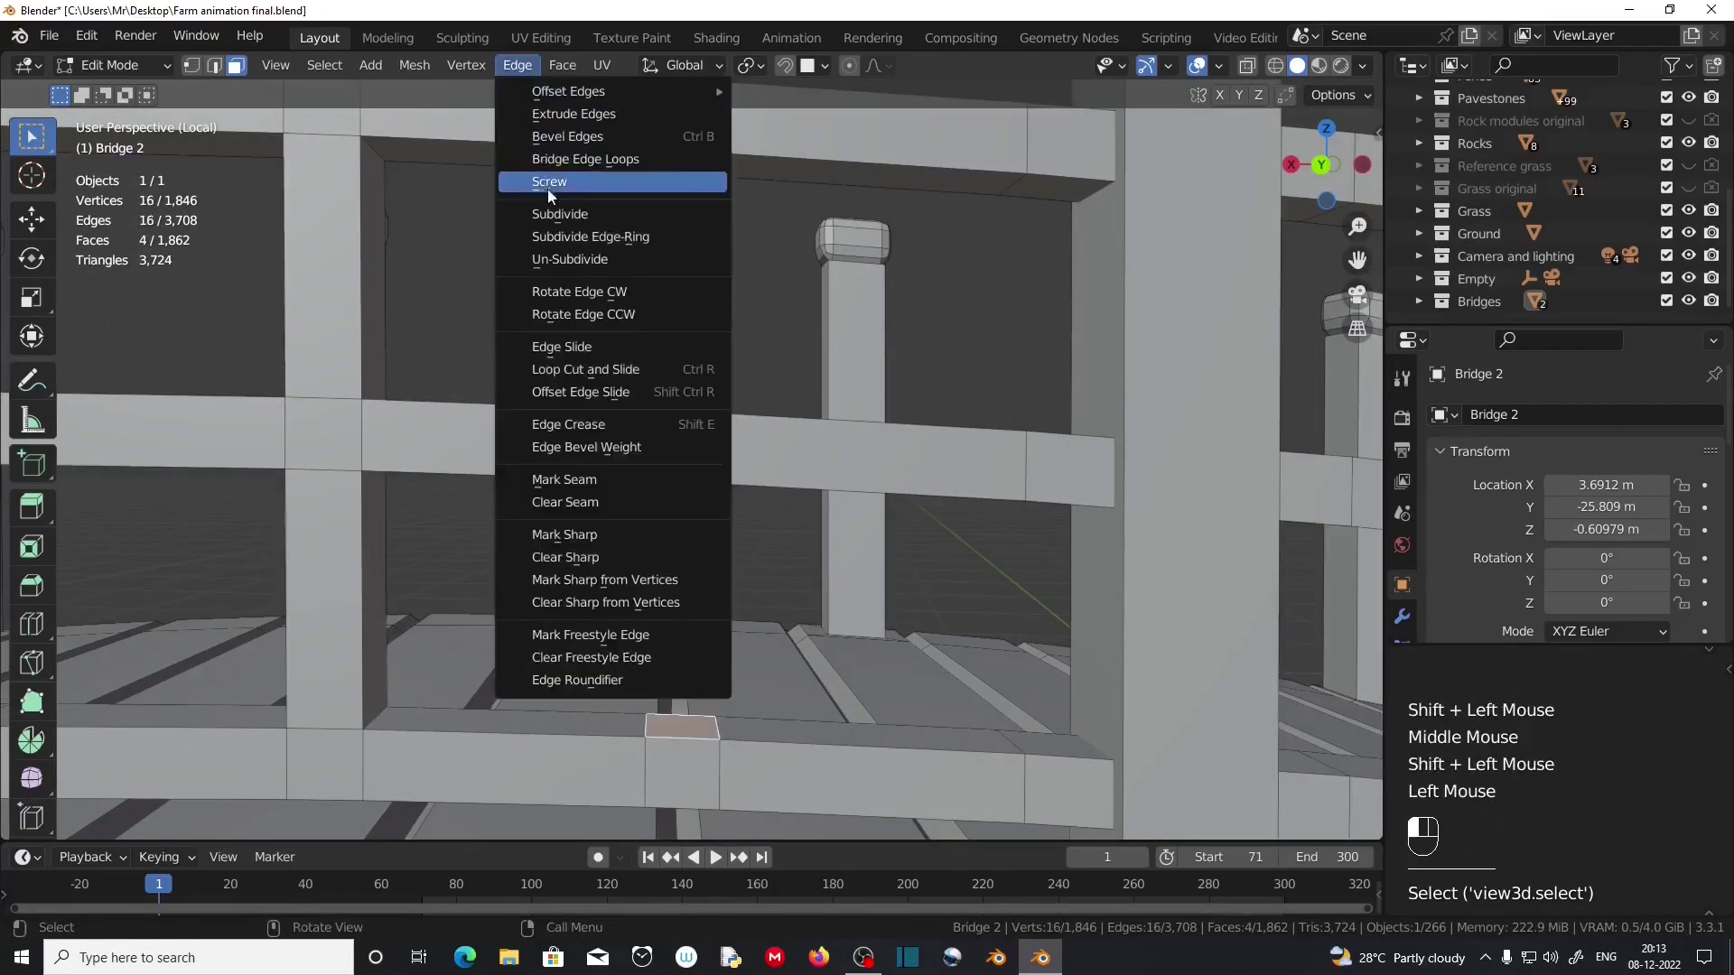
{"action": "left_click", "coordinate": [603, 159]}
Bridge the facing narrow faces of the three rails at the first position in the -X end bay to form a baluster.
{"action": "scroll", "coordinate": [677, 417], "scroll_direction": "down", "scroll_amount": 2}
{"action": "middle_click_drag", "start_coordinate": [1047, 424], "coordinate": [761, 462], "text": "shift"}
{"action": "scroll", "coordinate": [760, 463], "scroll_direction": "up", "scroll_amount": 2}
{"action": "middle_click_drag", "start_coordinate": [760, 462], "coordinate": [755, 438]}
{"action": "left_click", "coordinate": [782, 137]}
{"action": "middle_click_drag", "start_coordinate": [791, 237], "coordinate": [785, 290]}
{"action": "left_click", "coordinate": [762, 648], "text": "shift"}
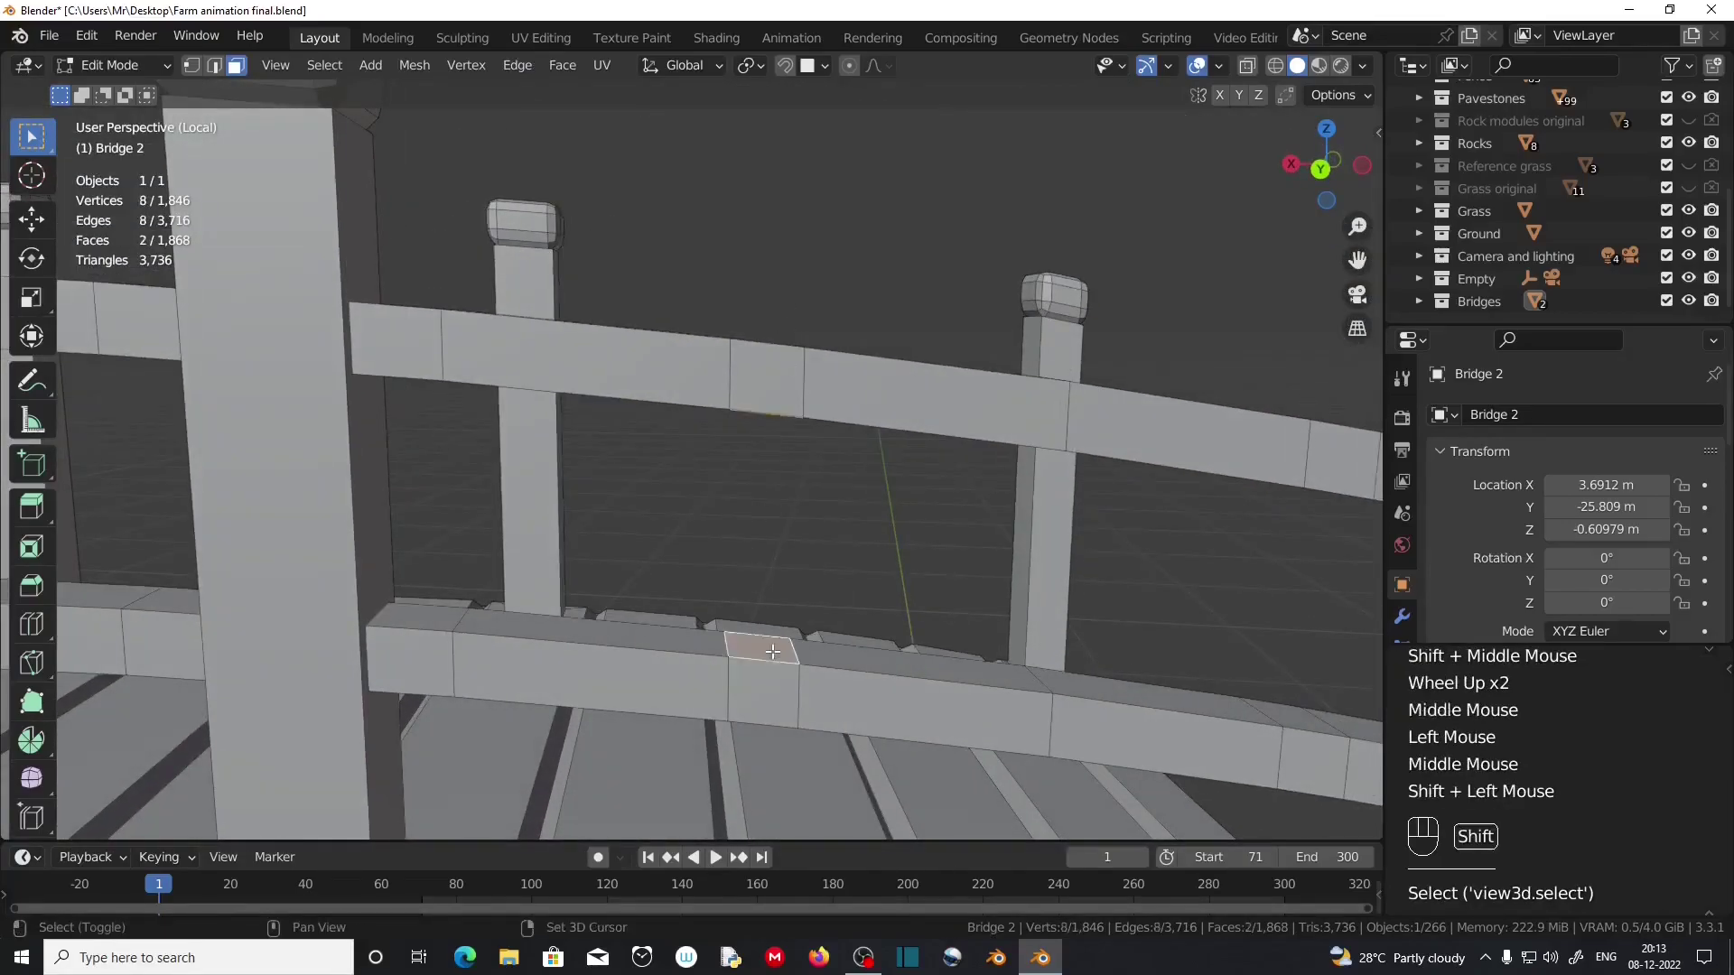
{"action": "middle_click_drag", "start_coordinate": [762, 649], "coordinate": [757, 470], "text": "shift"}
{"action": "left_click", "coordinate": [755, 646], "text": "shift"}
{"action": "middle_click_drag", "start_coordinate": [751, 587], "coordinate": [736, 506]}
{"action": "left_click", "coordinate": [516, 65]}
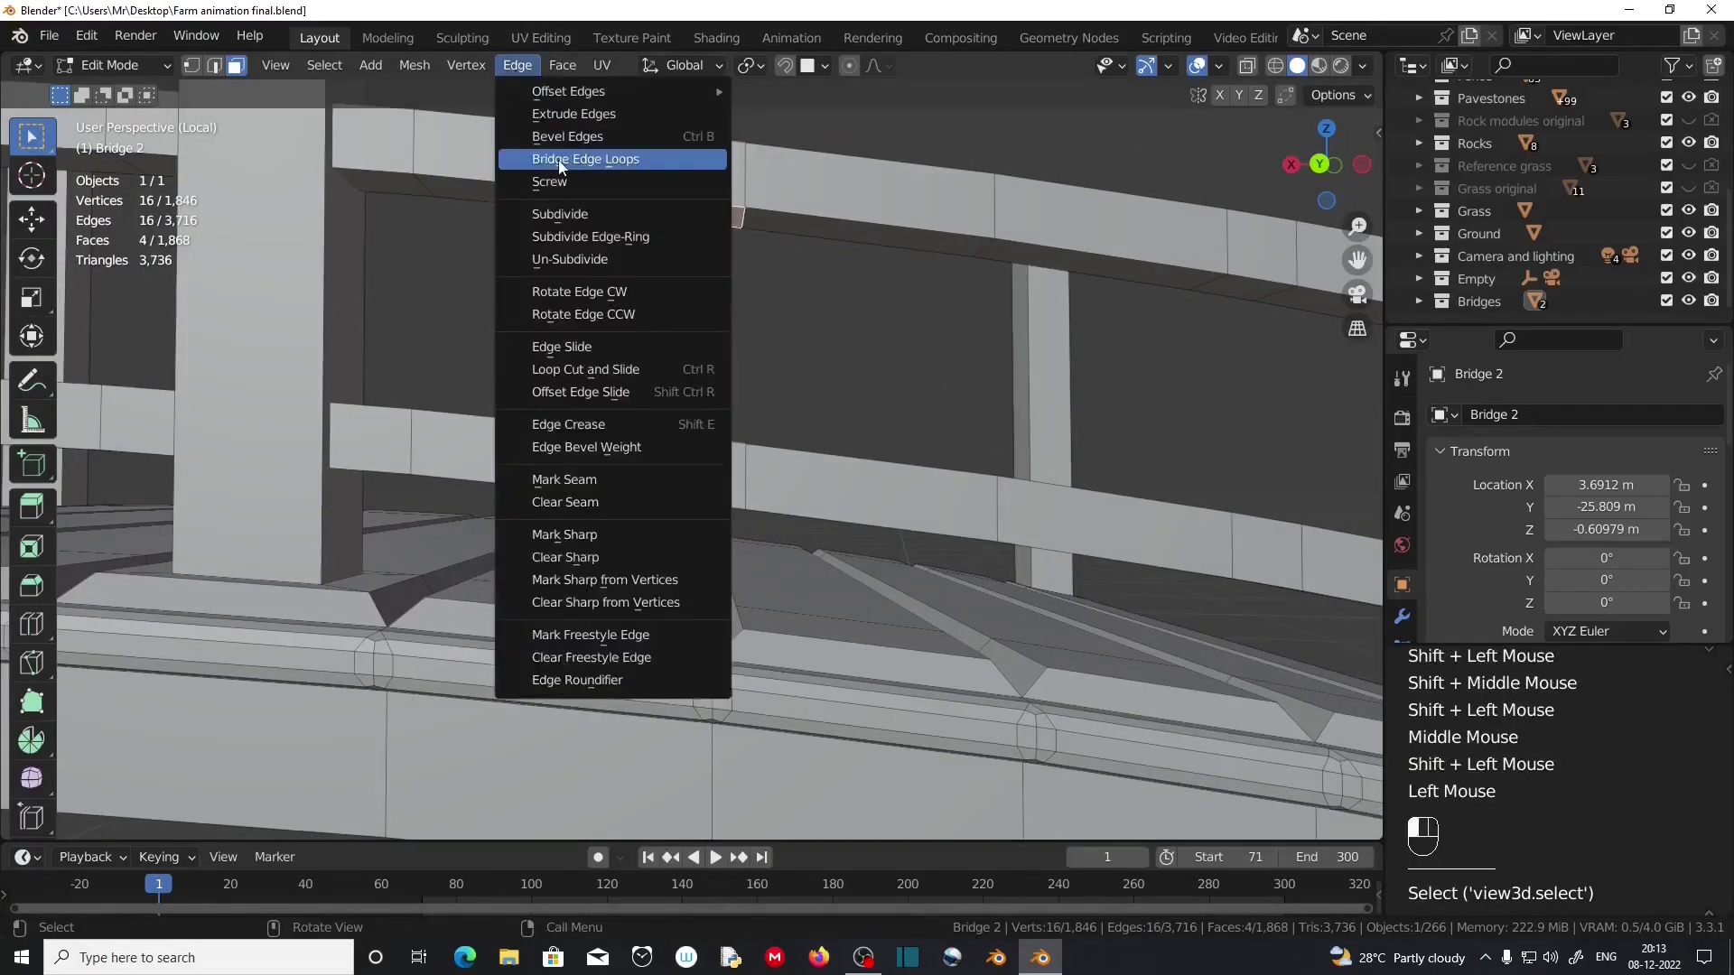
{"action": "left_click", "coordinate": [560, 160]}
Bridge the facing narrow faces of the three rails nearest the -X end post to form the last baluster.
{"action": "scroll", "coordinate": [810, 394], "scroll_direction": "down", "scroll_amount": 2}
{"action": "middle_click_drag", "start_coordinate": [1011, 388], "coordinate": [759, 403], "text": "shift"}
{"action": "scroll", "coordinate": [757, 397], "scroll_direction": "up", "scroll_amount": 2}
{"action": "scroll", "coordinate": [723, 271], "scroll_direction": "down", "scroll_amount": 1}
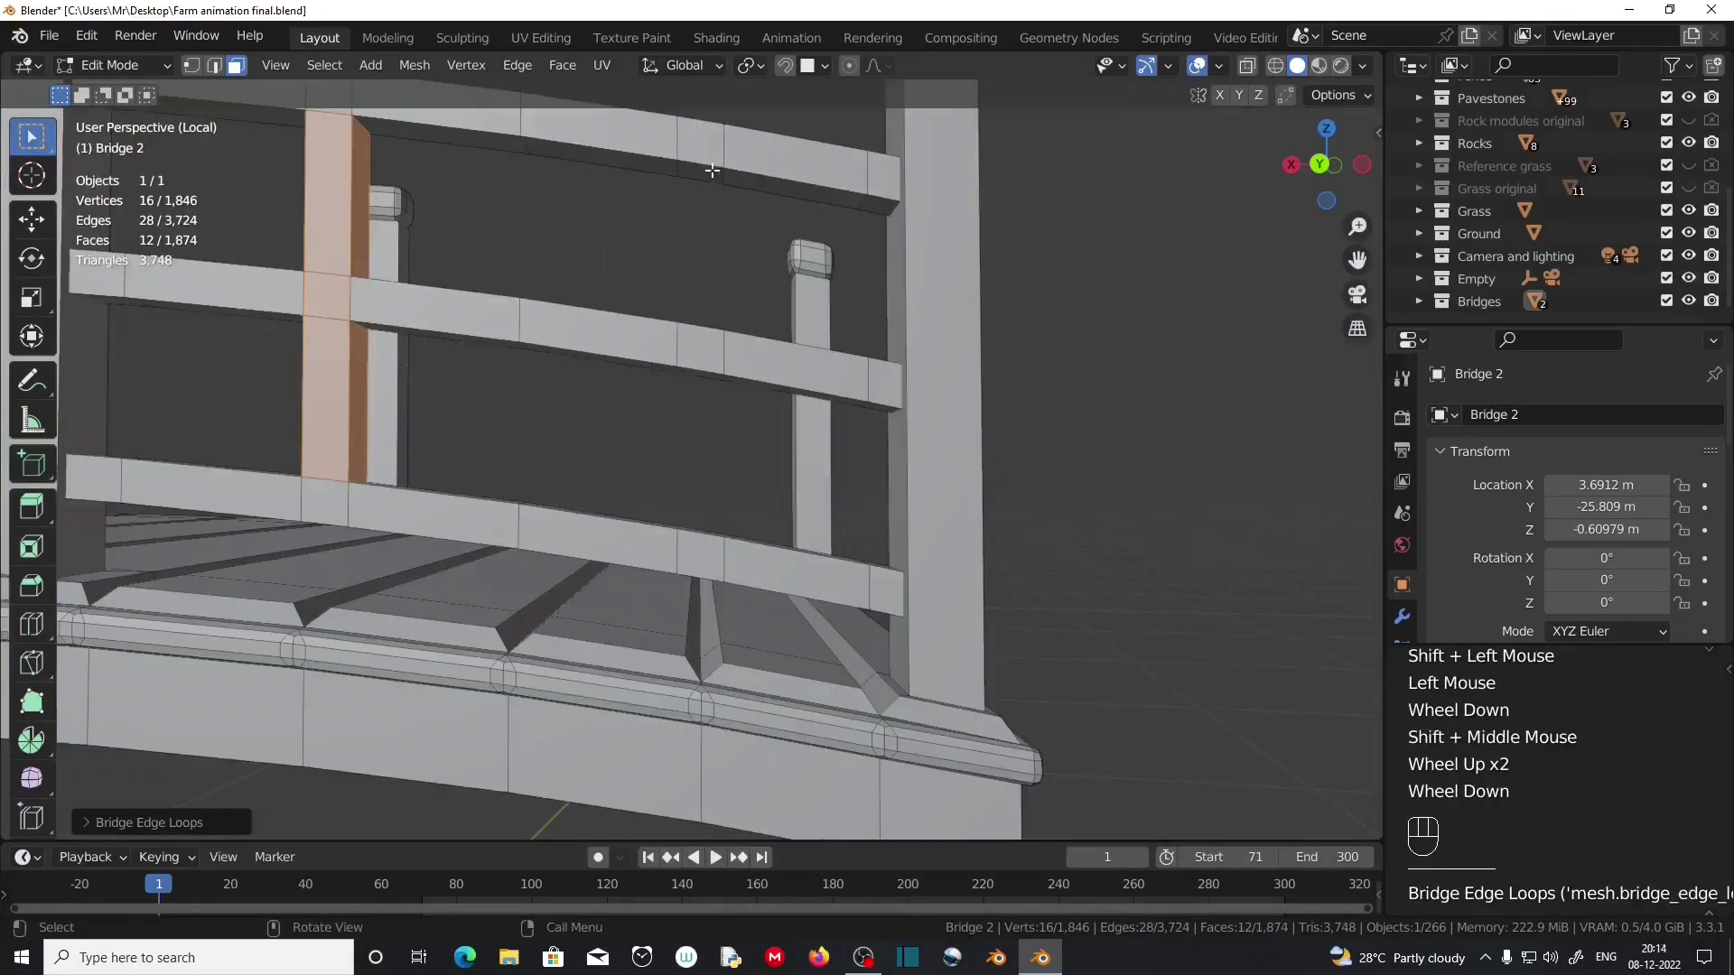
{"action": "left_click", "coordinate": [712, 174]}
{"action": "middle_click_drag", "start_coordinate": [712, 208], "coordinate": [717, 298]}
{"action": "left_click", "coordinate": [723, 452], "text": "shift"}
{"action": "left_click", "coordinate": [723, 452], "text": "shift"}
{"action": "middle_click_drag", "start_coordinate": [739, 556], "coordinate": [746, 515]}
{"action": "left_click", "coordinate": [741, 614], "text": "shift"}
{"action": "middle_click_drag", "start_coordinate": [746, 623], "coordinate": [755, 598]}
{"action": "left_click", "coordinate": [752, 351], "text": "shift"}
{"action": "left_click", "coordinate": [562, 65]}
{"action": "left_click", "coordinate": [517, 65]}
{"action": "left_click", "coordinate": [517, 65]}
{"action": "left_click", "coordinate": [554, 163]}
Duplicate the entire connected railing, with its three rails and balusters, in place while working from the top view.
{"action": "scroll", "coordinate": [545, 397], "scroll_direction": "down", "scroll_amount": 3}
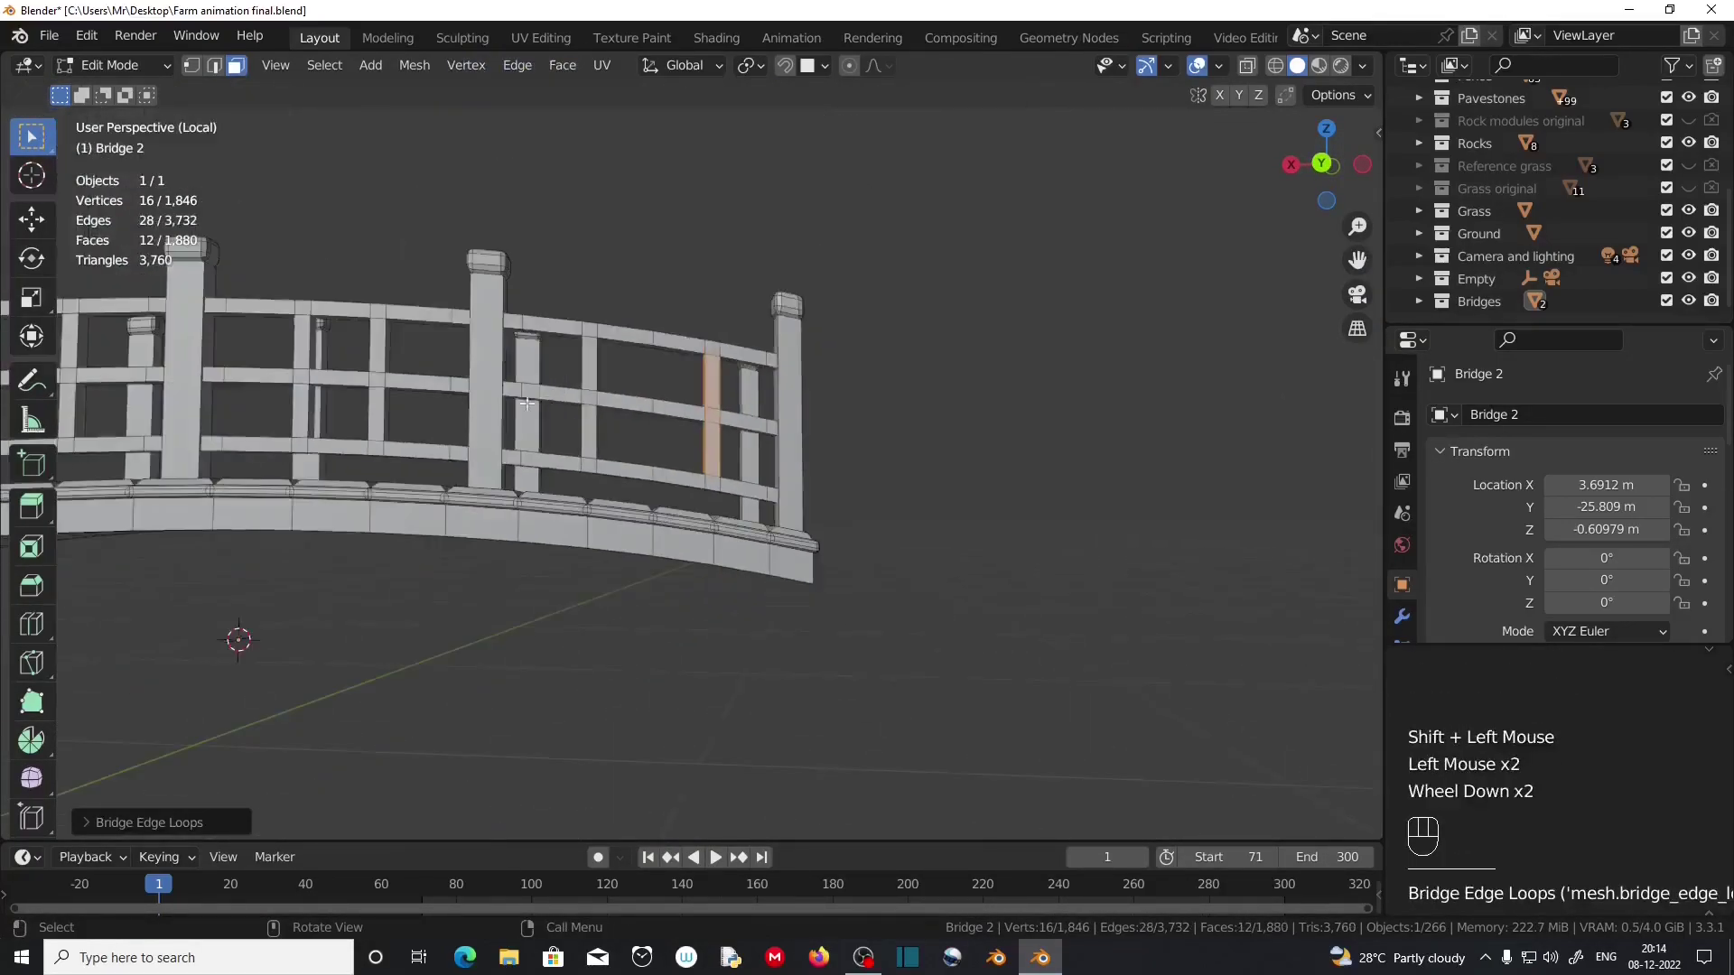
{"action": "middle_click_drag", "start_coordinate": [463, 403], "coordinate": [456, 483]}
{"action": "scroll", "coordinate": [456, 484], "scroll_direction": "up", "scroll_amount": 2}
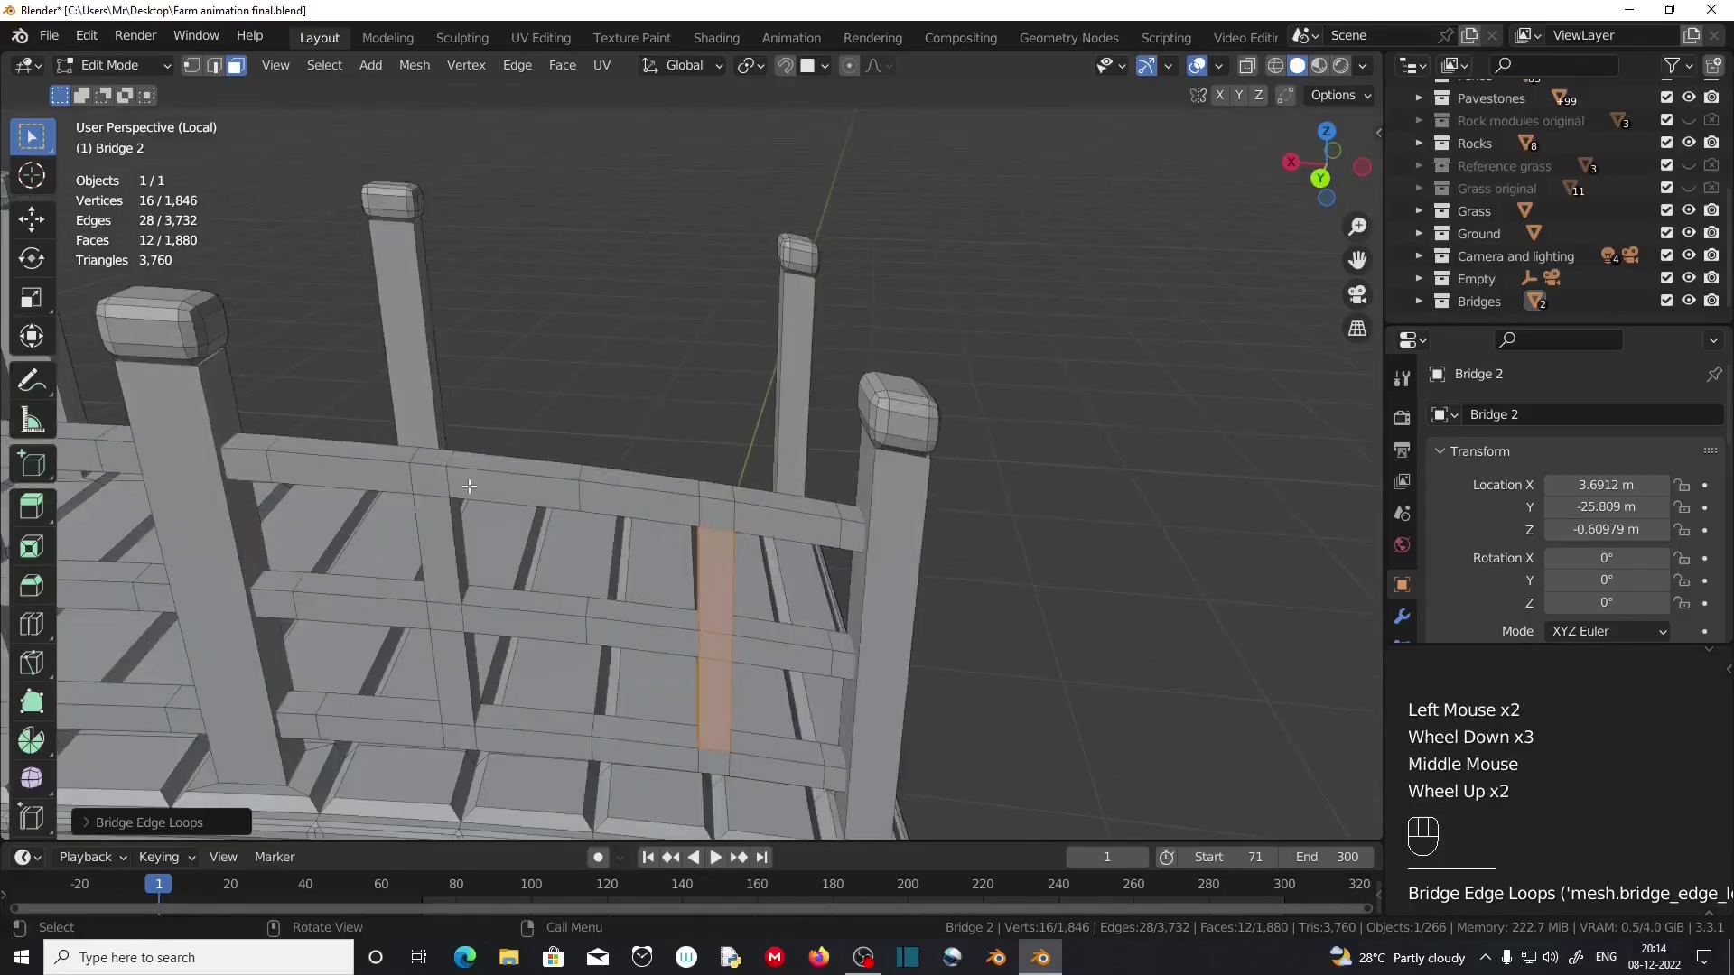
{"action": "left_click", "coordinate": [483, 488]}
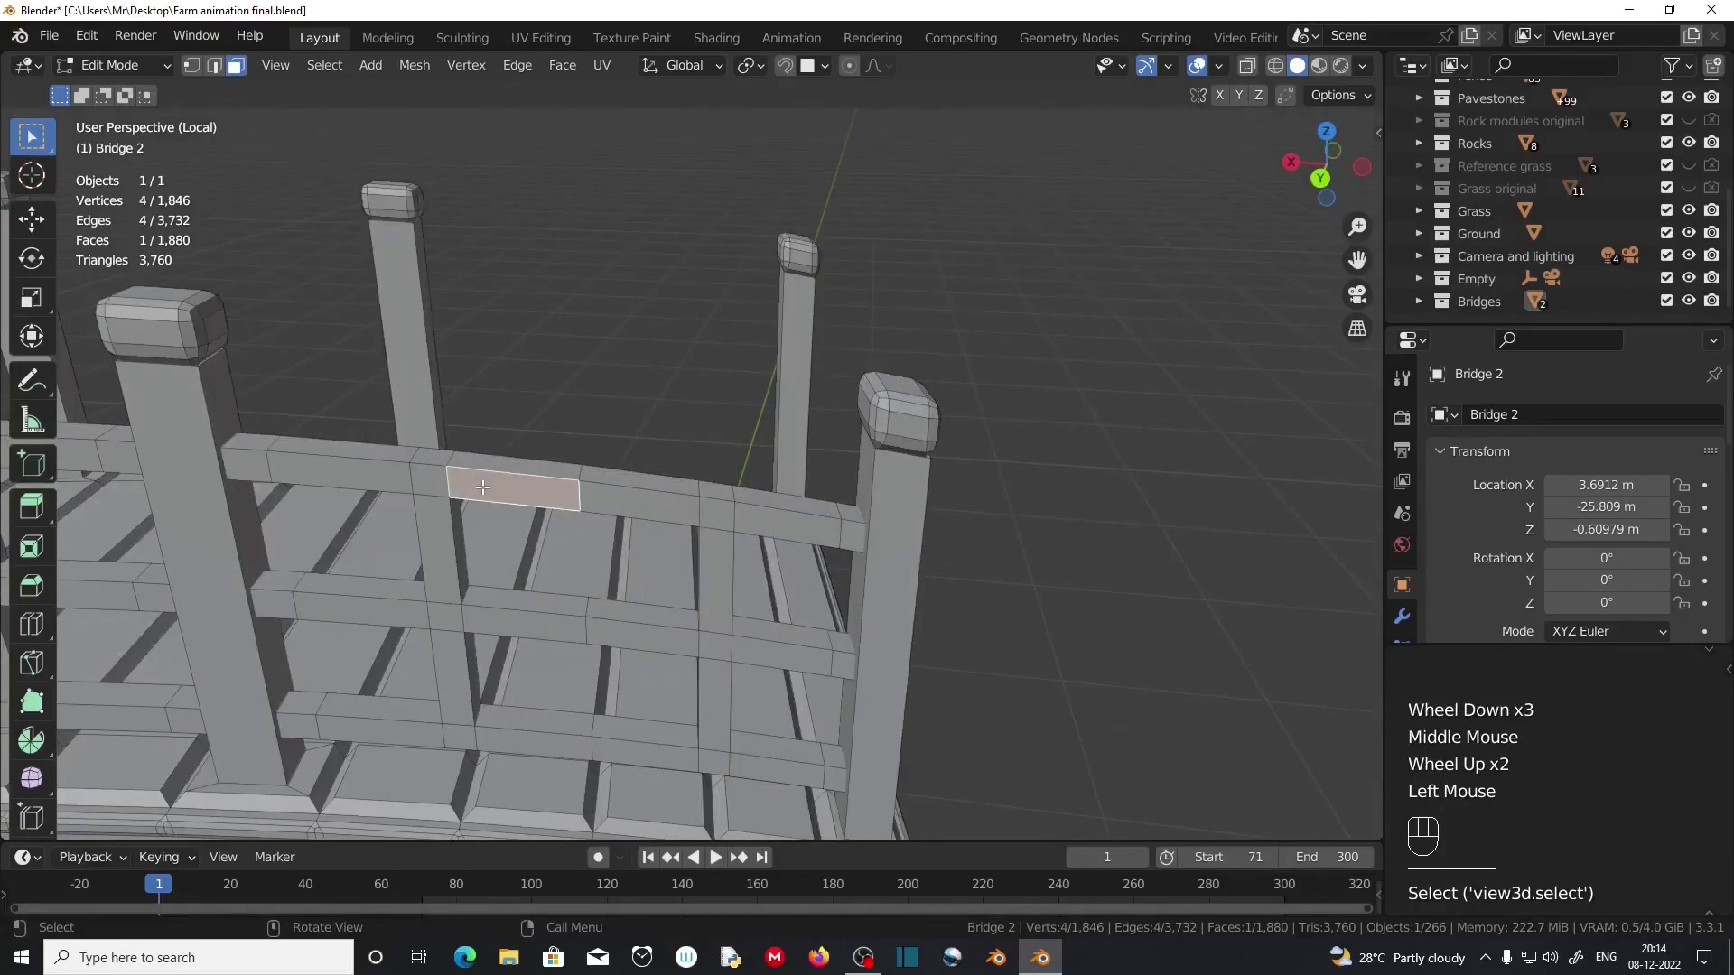
{"action": "key", "text": "l"}
{"action": "scroll", "coordinate": [483, 487], "scroll_direction": "down", "scroll_amount": 4}
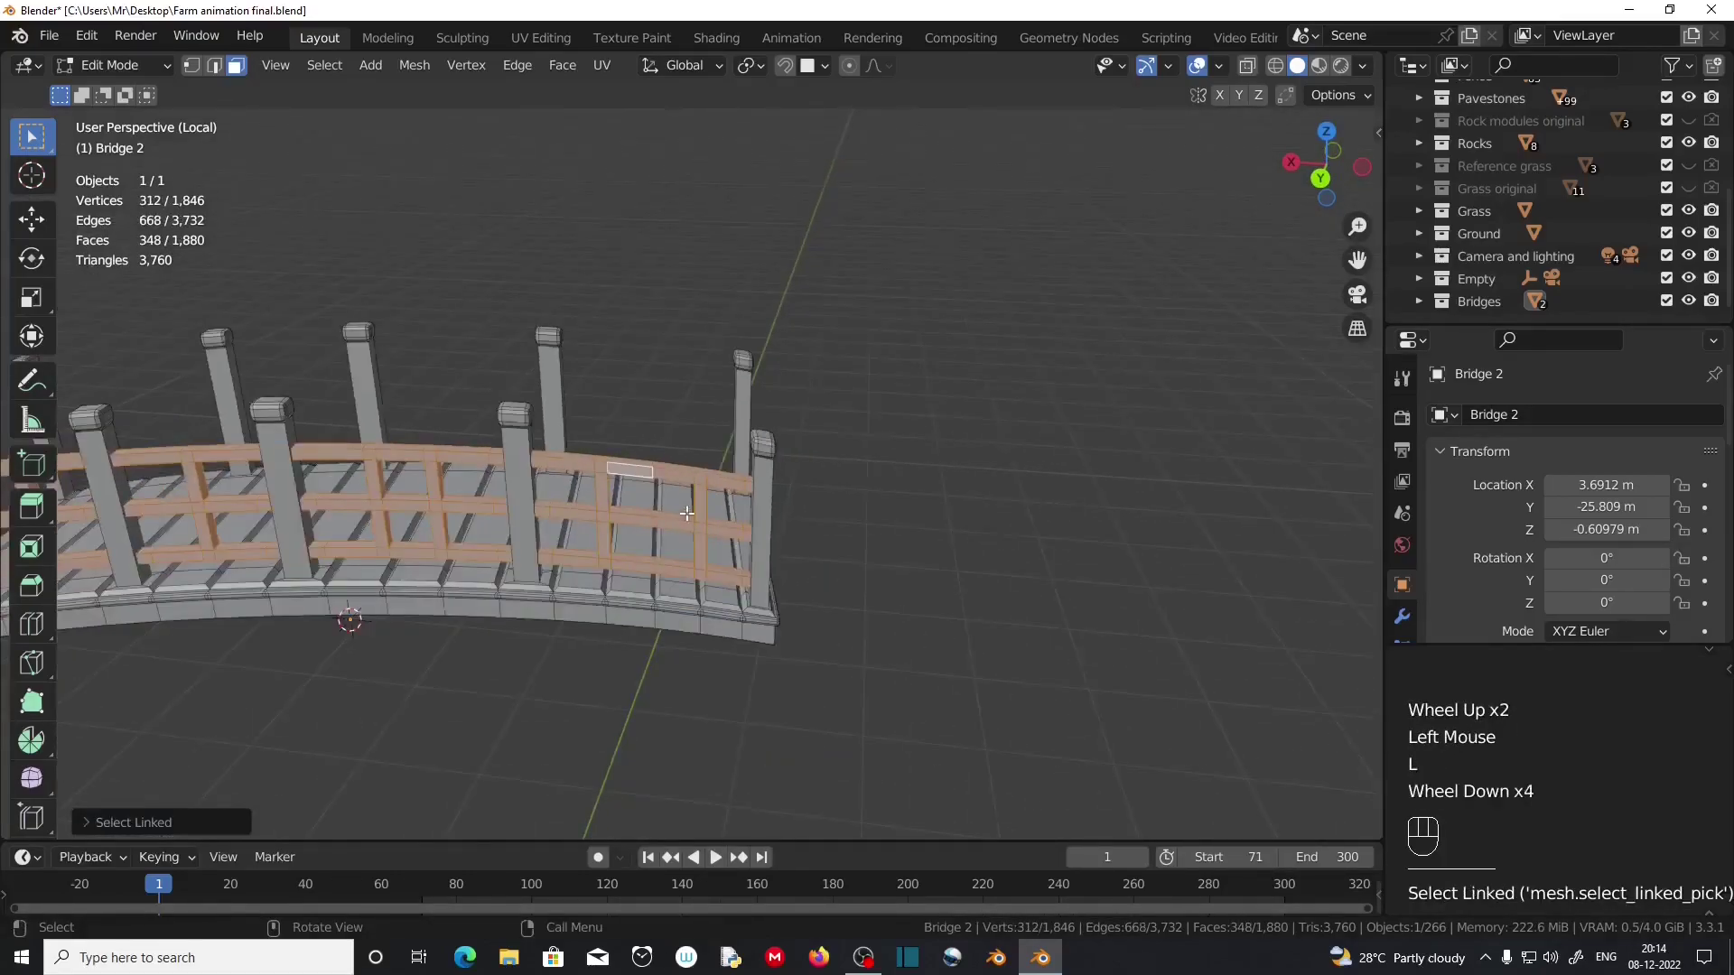
{"action": "middle_click_drag", "start_coordinate": [349, 620], "coordinate": [522, 549]}
{"action": "key", "text": "KP_7"}
{"action": "scroll", "coordinate": [894, 405], "scroll_direction": "up", "scroll_amount": 2}
{"action": "middle_click_drag", "start_coordinate": [894, 404], "coordinate": [642, 510], "text": "shift"}
{"action": "key", "text": "shift+d"}
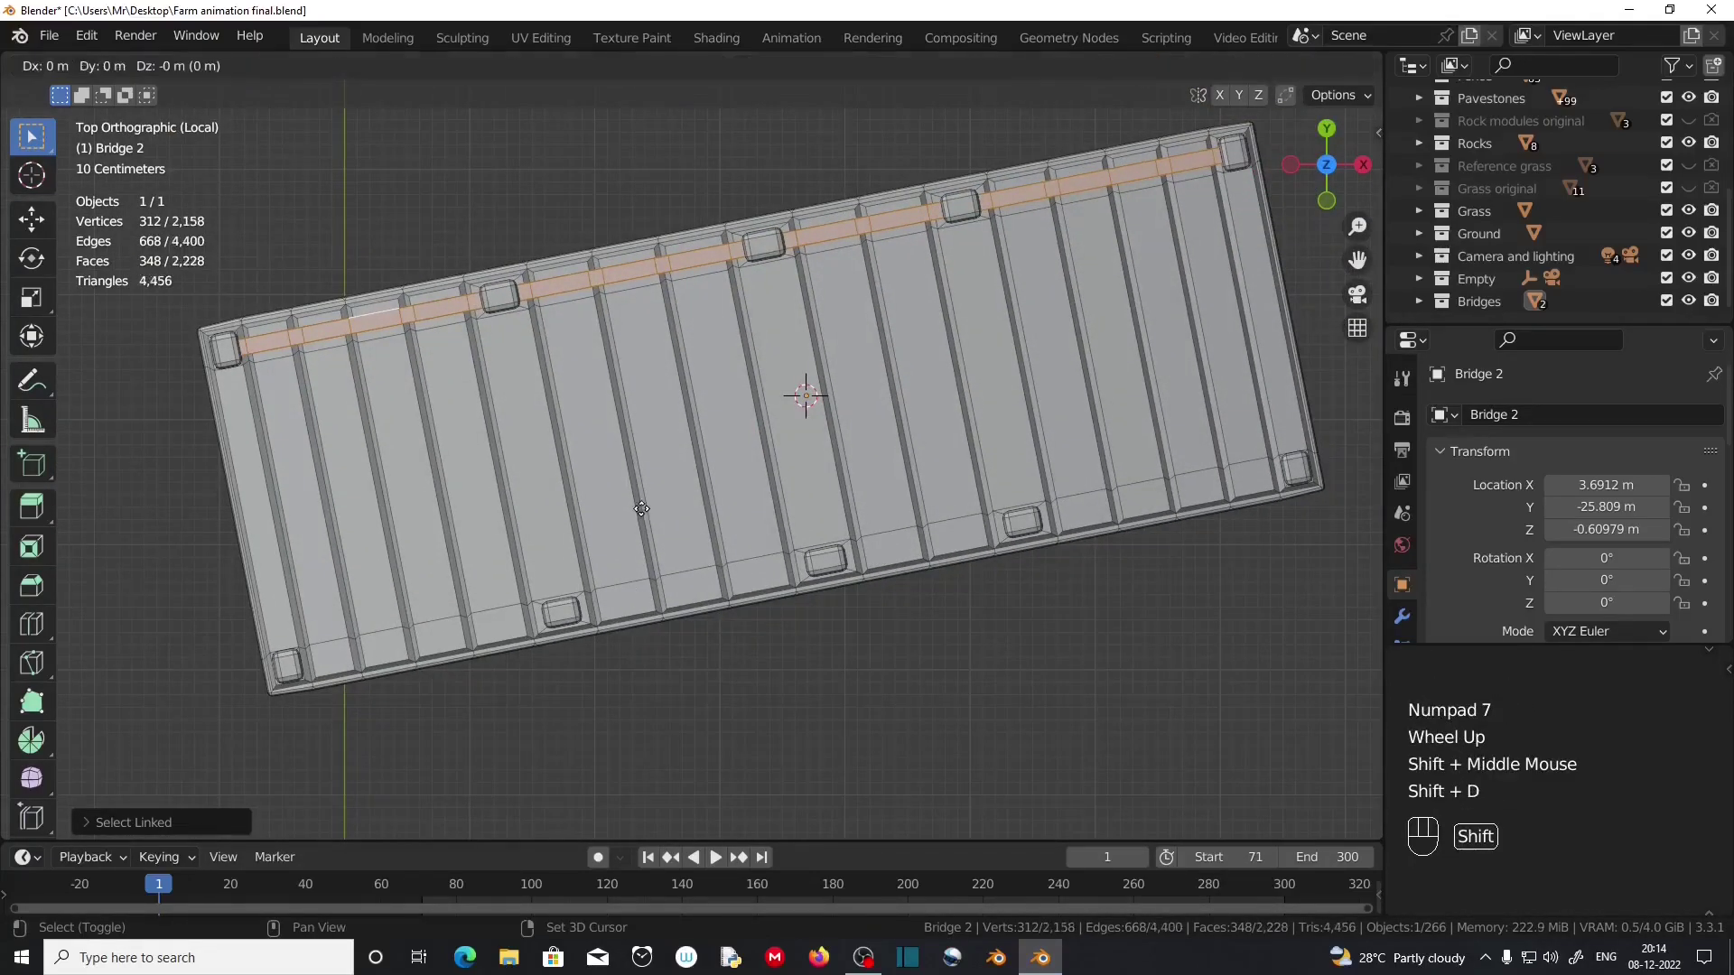
{"action": "right_click", "coordinate": [651, 542]}
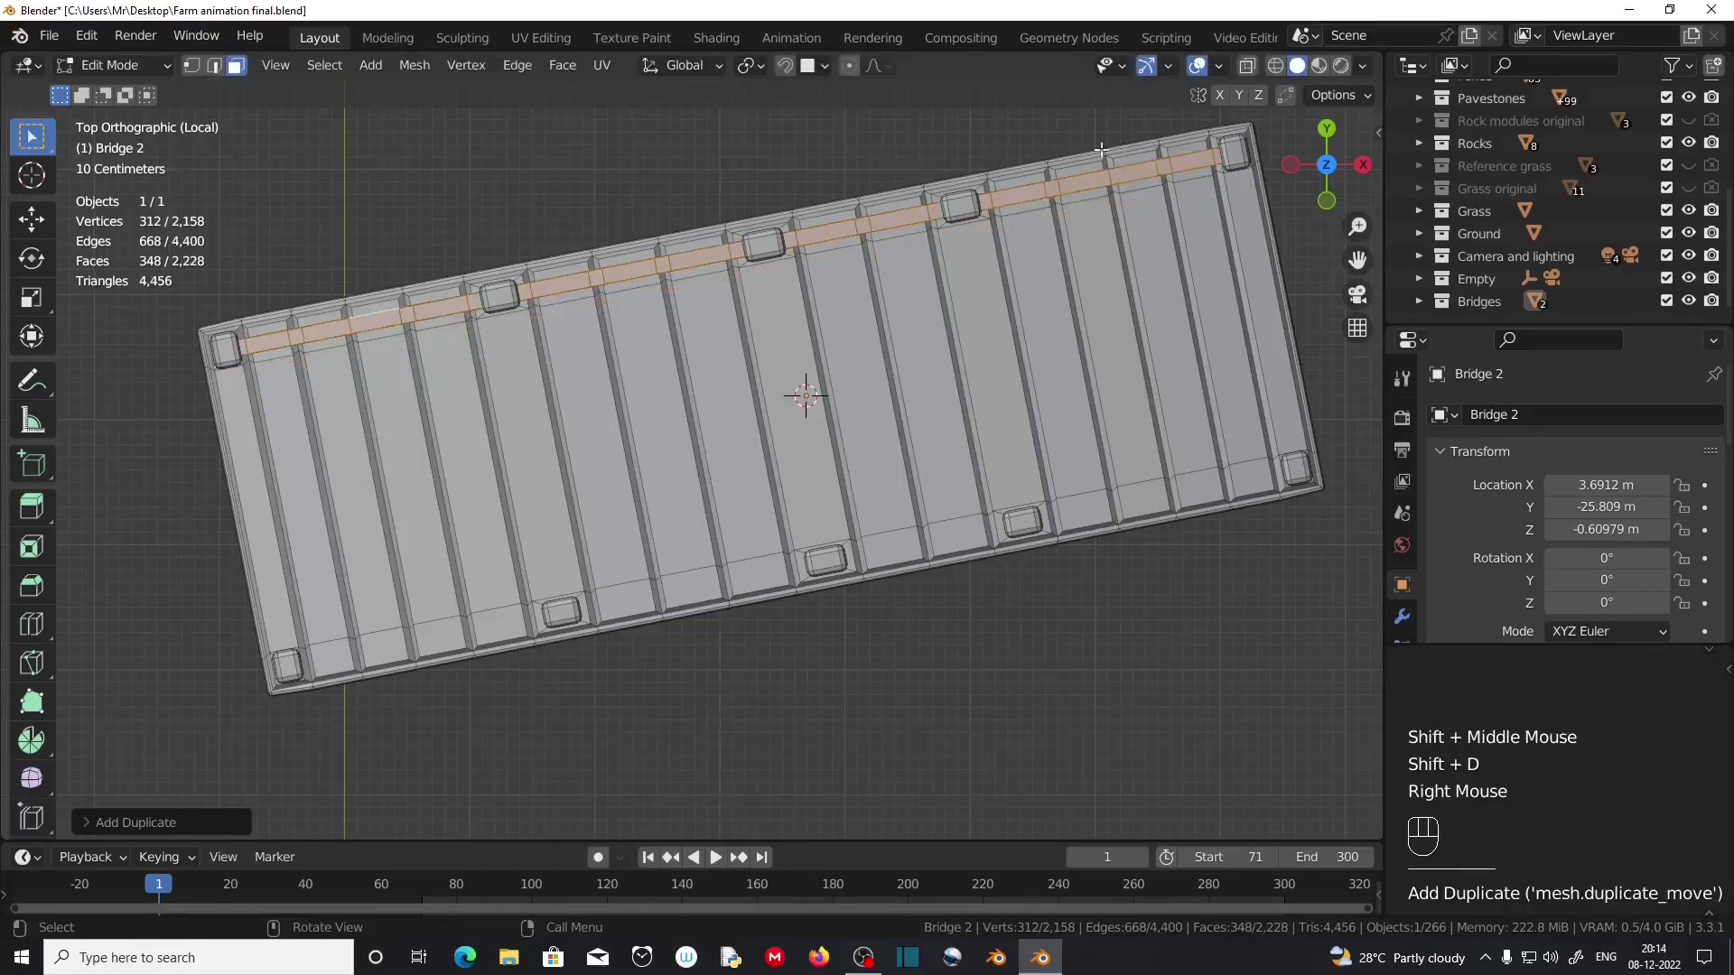
With X-ray on, move the duplicated railing about 0.51 m in X and -2.53 m in Y onto the opposite row of posts.
{"action": "left_click", "coordinate": [1248, 67]}
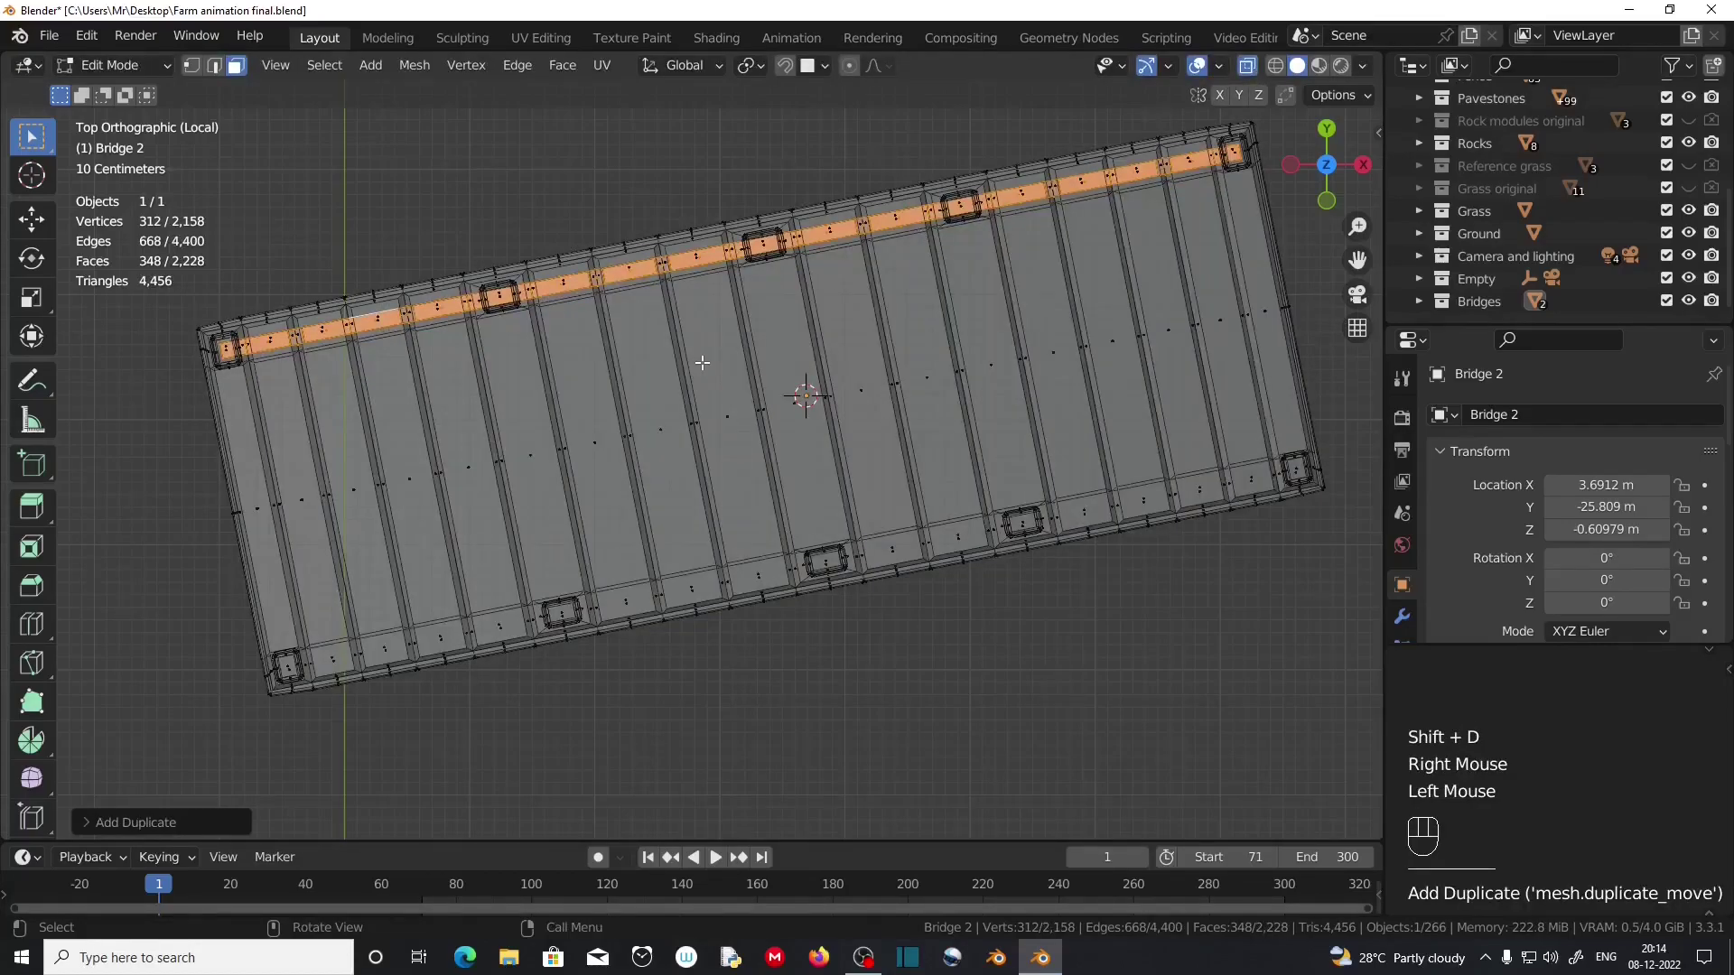
{"action": "key", "text": "g"}
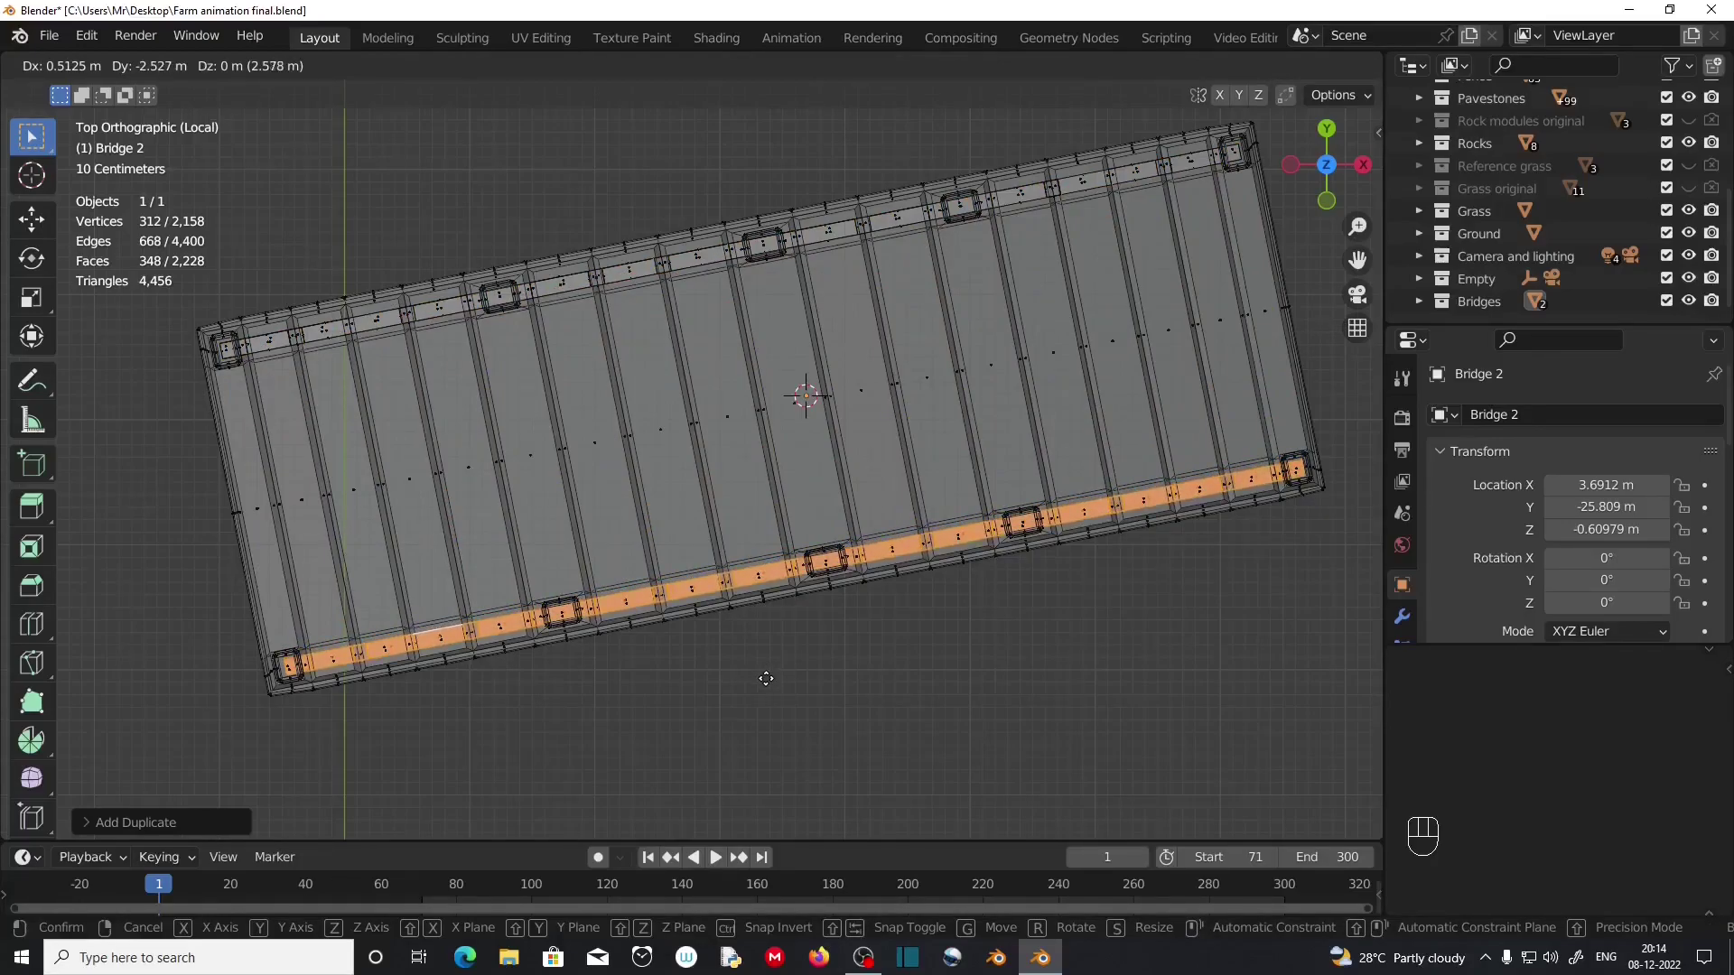
{"action": "left_click", "coordinate": [766, 678]}
{"action": "scroll", "coordinate": [764, 681], "scroll_direction": "up", "scroll_amount": 3}
{"action": "middle_click_drag", "start_coordinate": [764, 681], "coordinate": [670, 447], "text": "shift"}
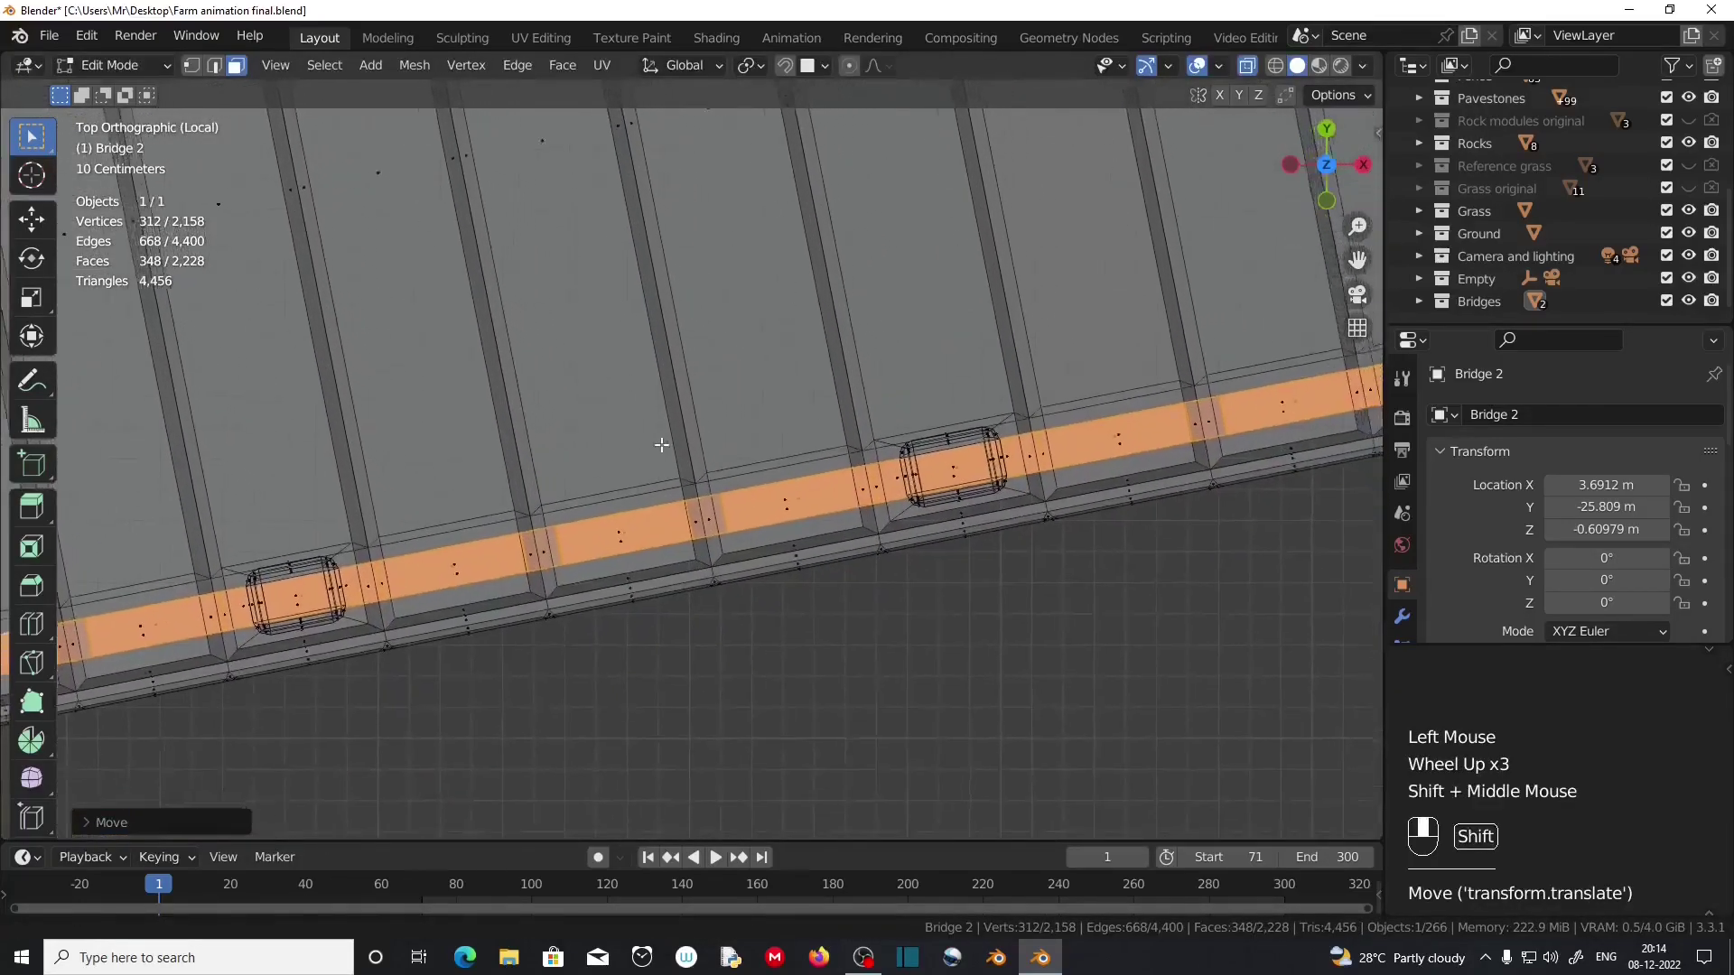
{"action": "scroll", "coordinate": [999, 506], "scroll_direction": "up", "scroll_amount": 1}
{"action": "key", "text": "g"}
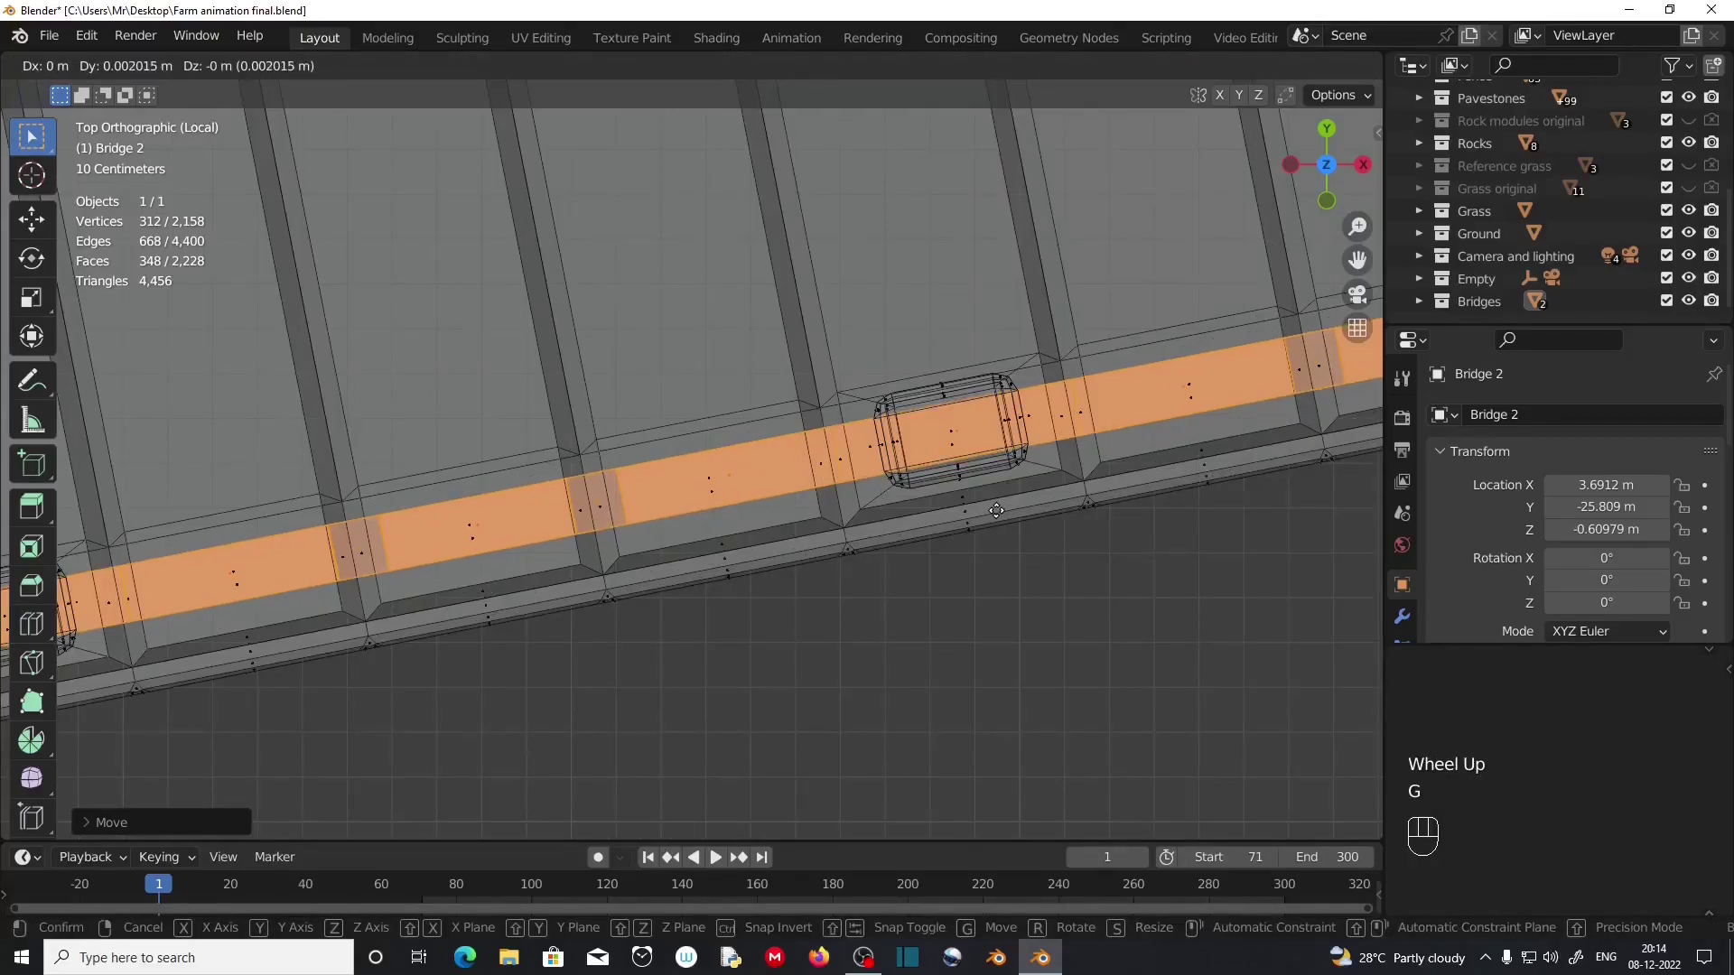
{"action": "left_click", "coordinate": [991, 511]}
Fine-tune the duplicated railing's alignment at the +X end post, then turn X-ray off and clear the selection.
{"action": "scroll", "coordinate": [612, 512], "scroll_direction": "down", "scroll_amount": 2}
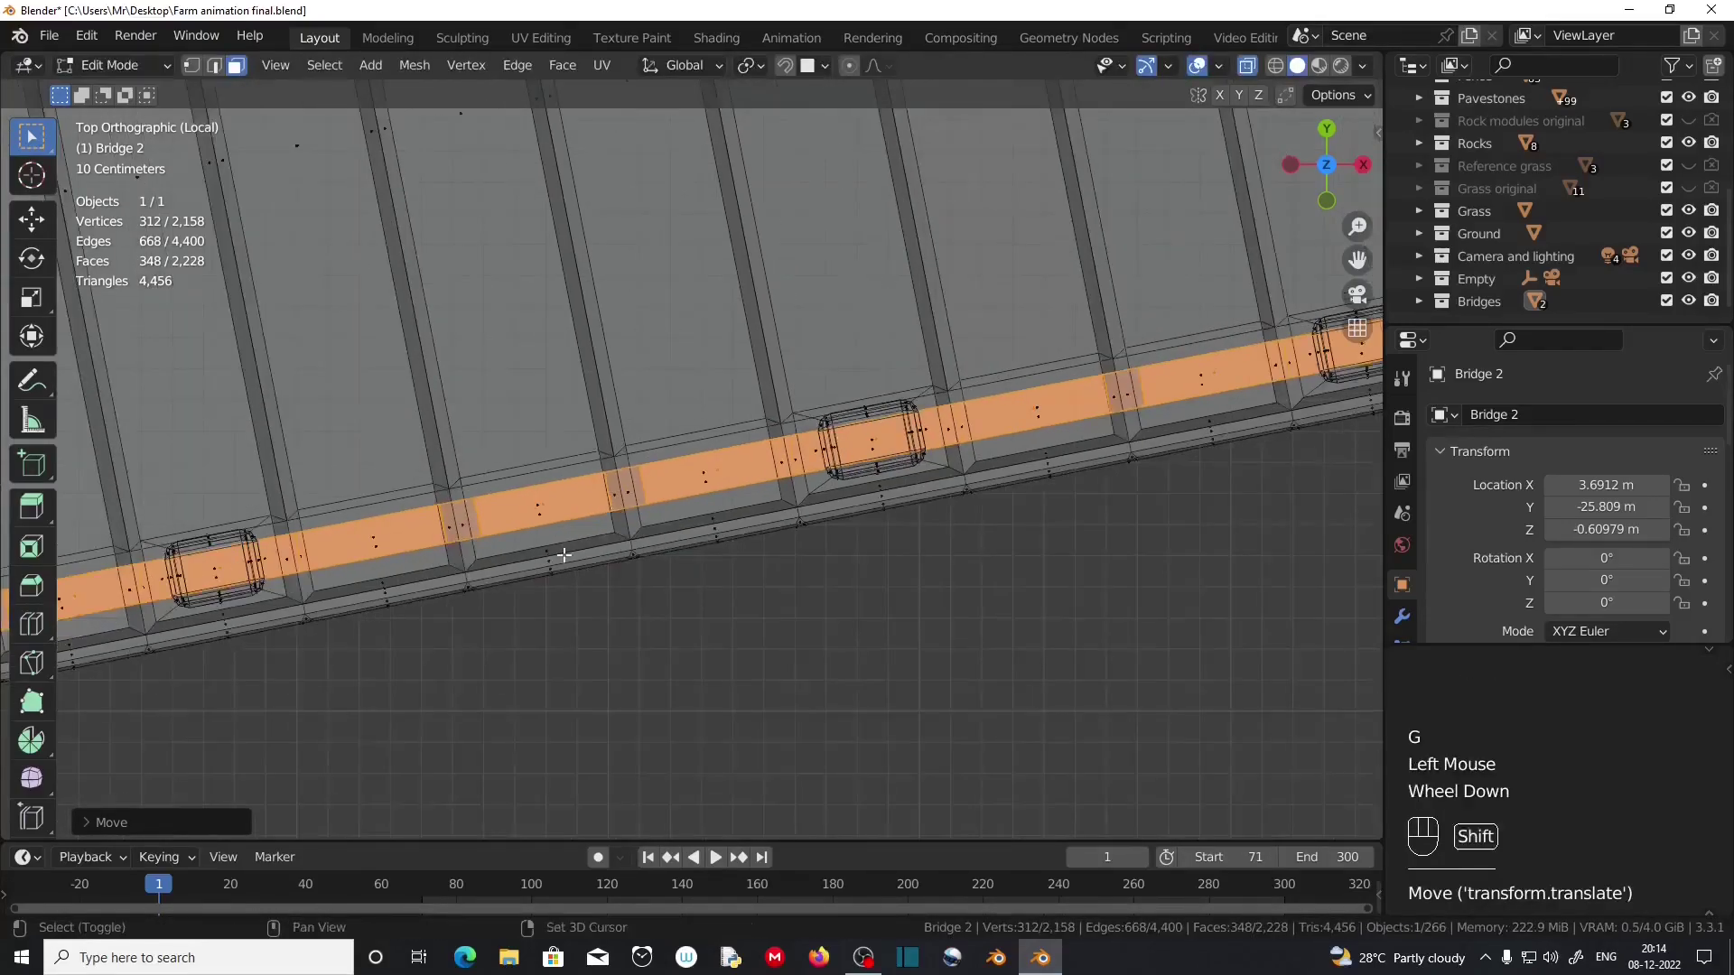
{"action": "middle_click_drag", "start_coordinate": [561, 557], "coordinate": [1372, 398], "text": "shift"}
{"action": "middle_click_drag", "start_coordinate": [748, 541], "coordinate": [912, 729], "text": "shift"}
{"action": "middle_click_drag", "start_coordinate": [1234, 600], "coordinate": [395, 713], "text": "shift"}
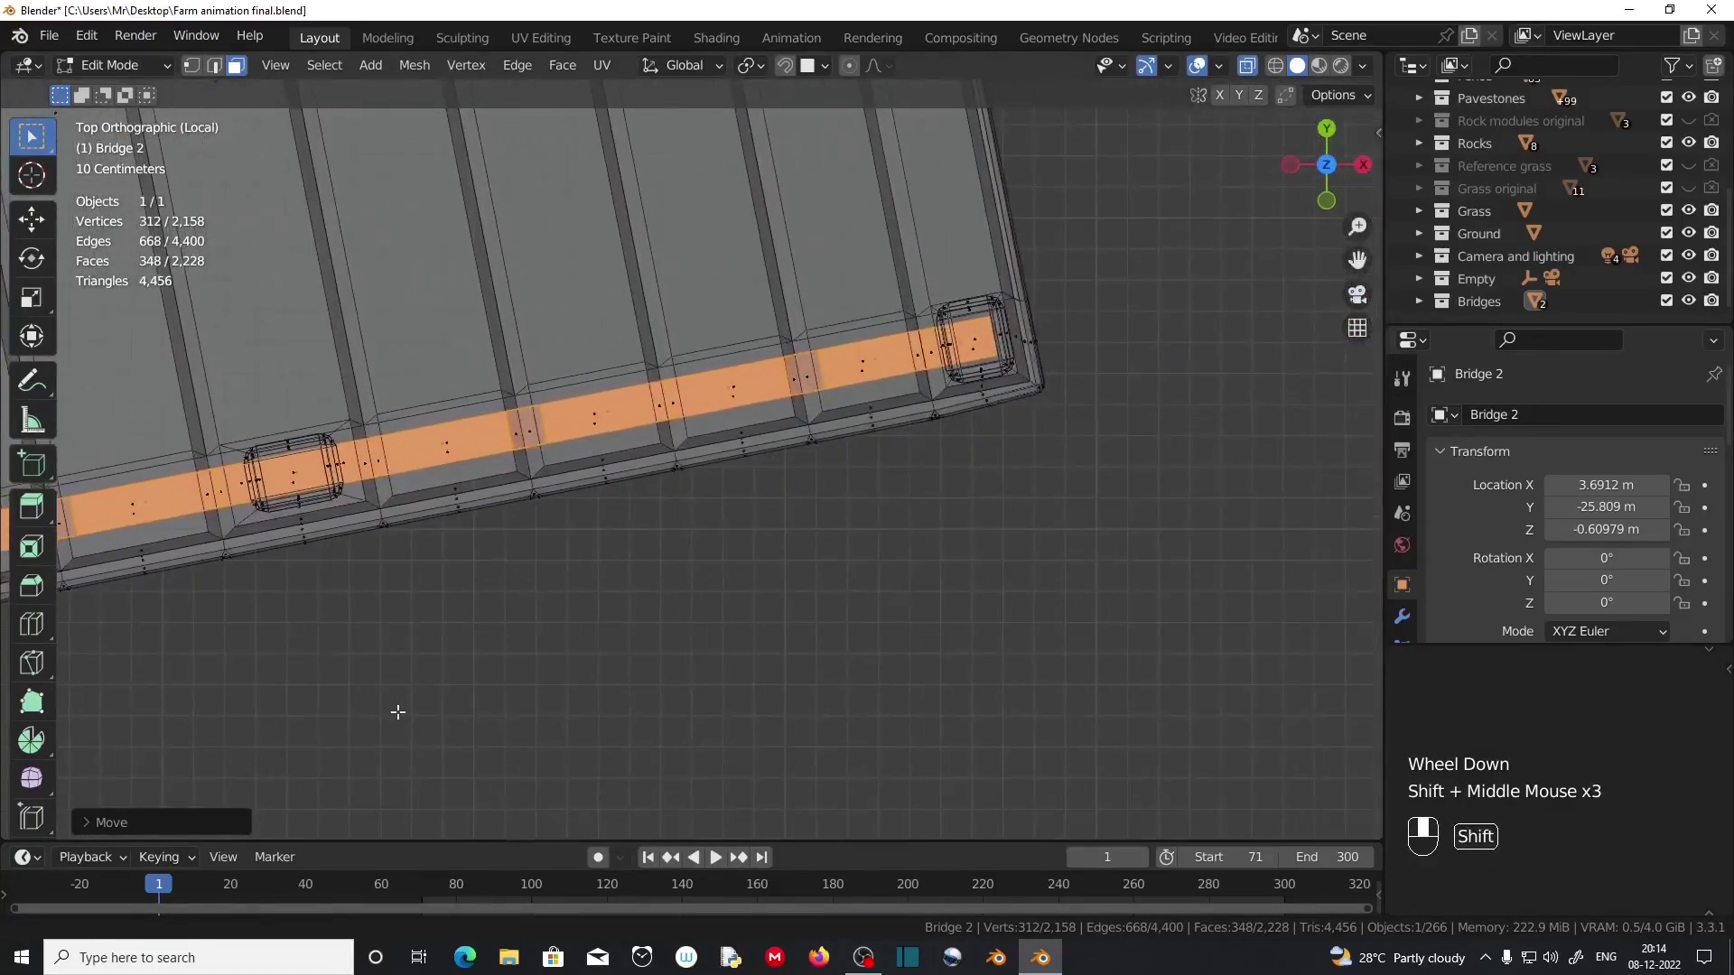
{"action": "scroll", "coordinate": [923, 432], "scroll_direction": "up", "scroll_amount": 2}
{"action": "key", "text": "g"}
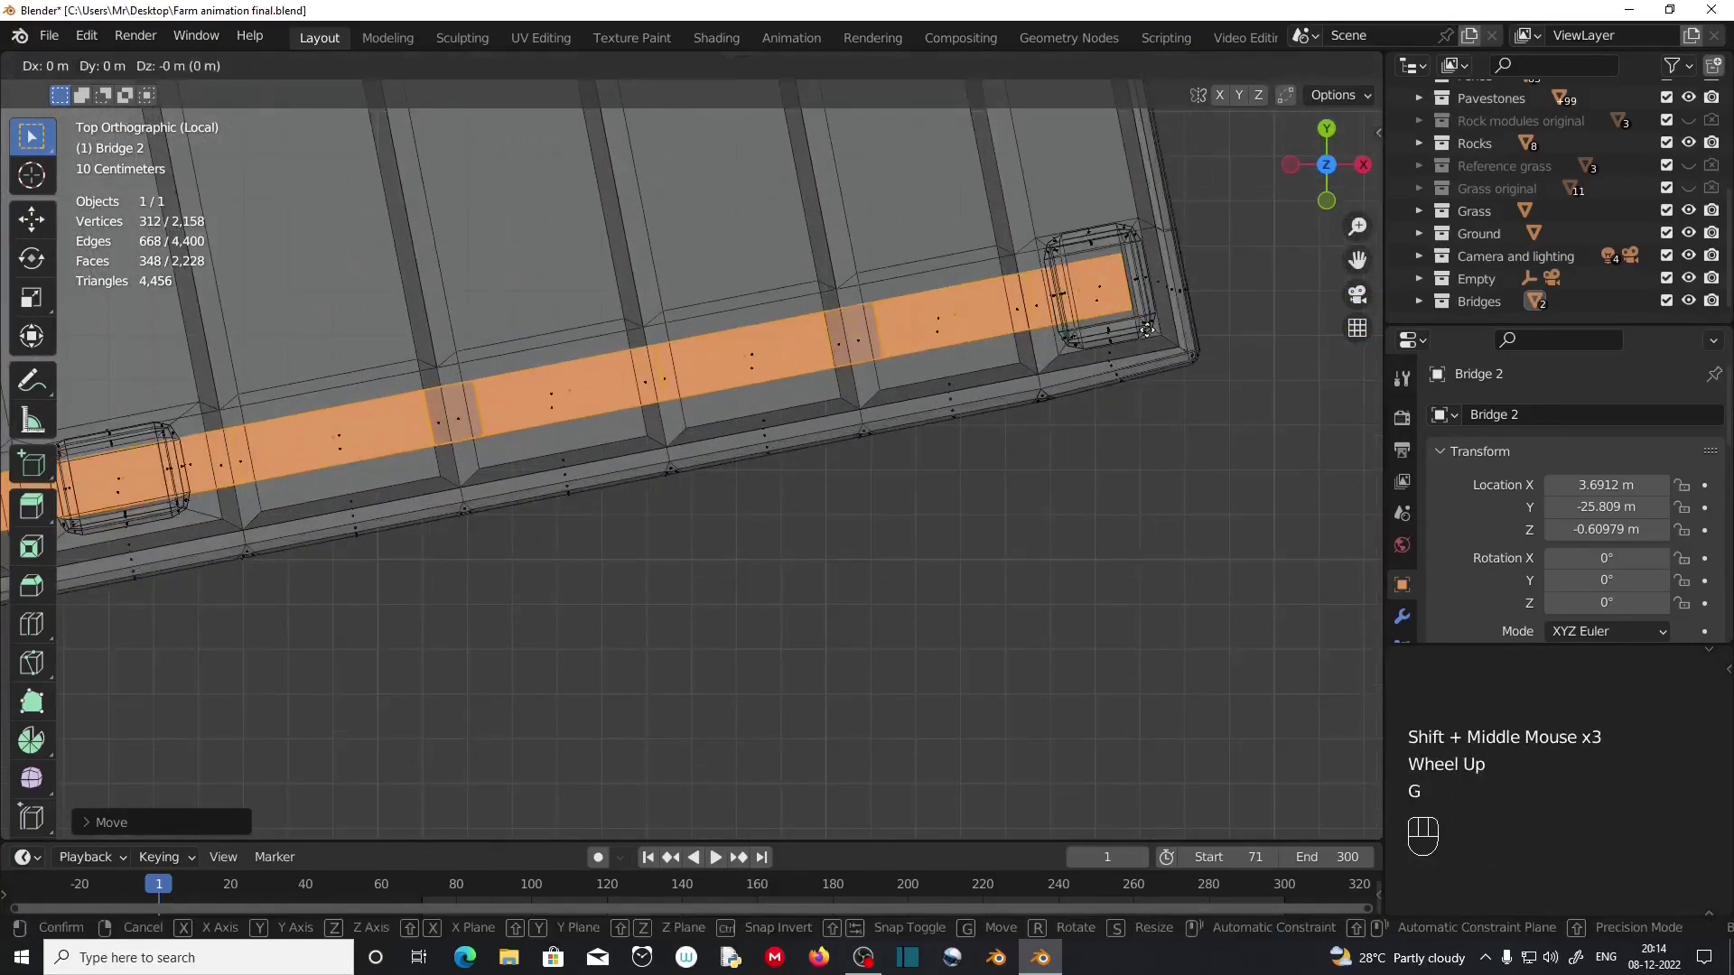
{"action": "left_click", "coordinate": [1140, 329]}
{"action": "scroll", "coordinate": [704, 476], "scroll_direction": "down", "scroll_amount": 1}
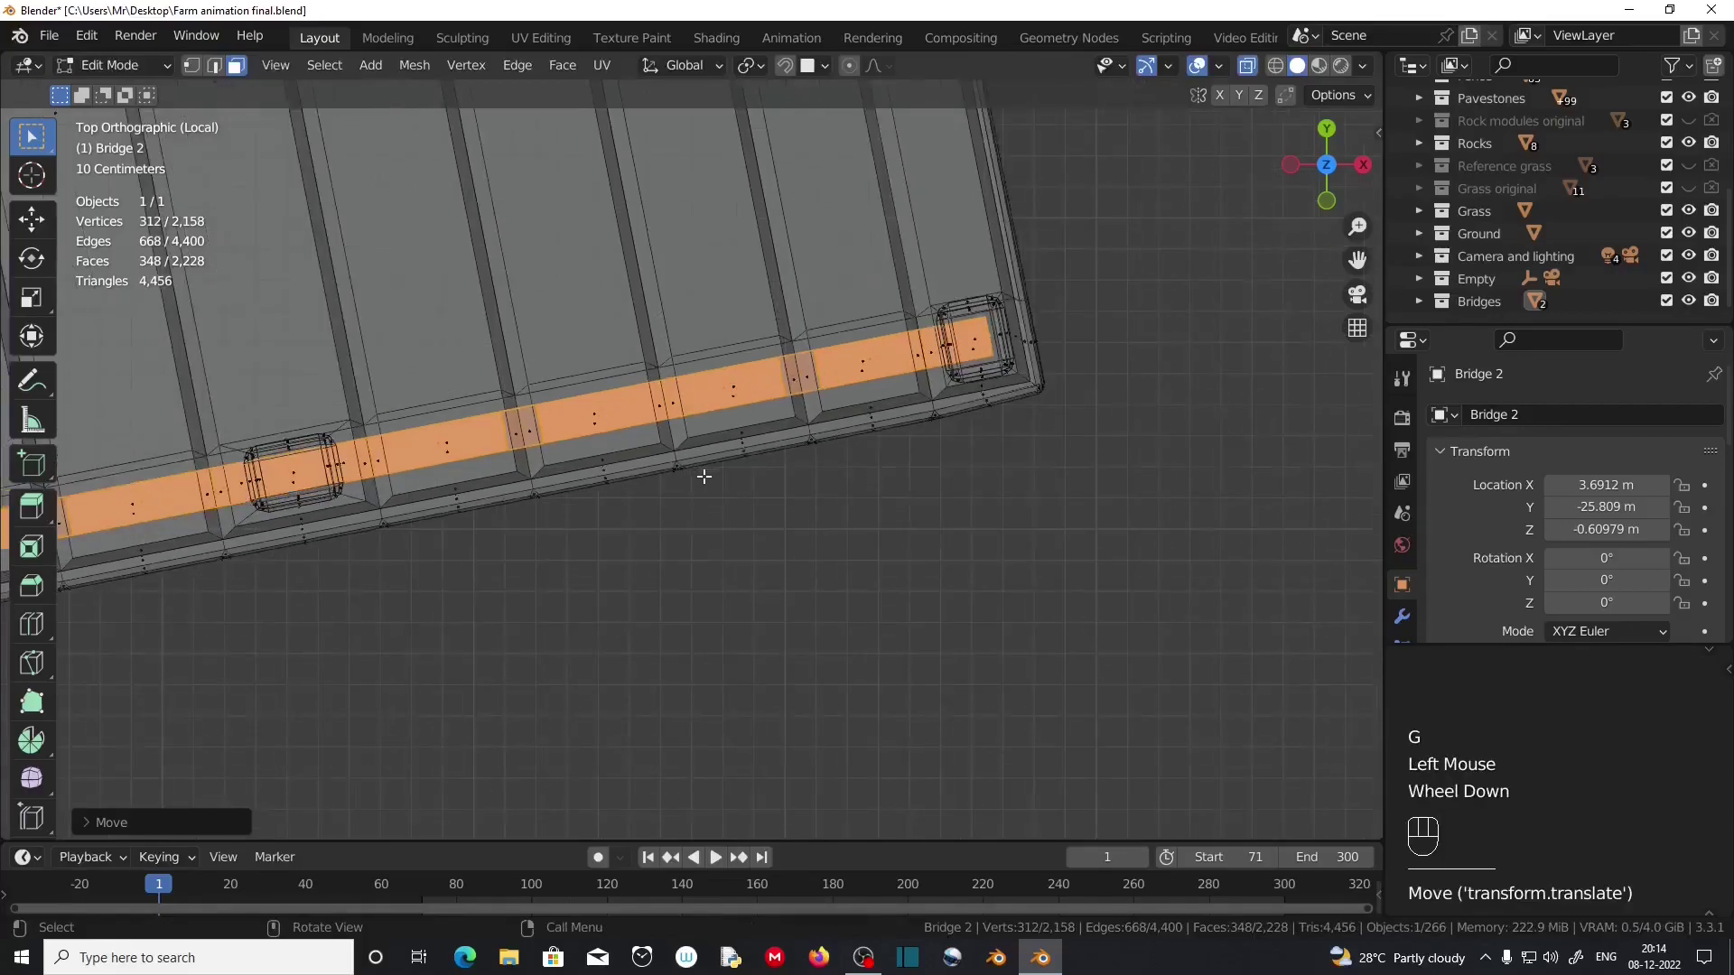
{"action": "middle_click_drag", "start_coordinate": [491, 623], "coordinate": [468, 568]}
{"action": "left_click", "coordinate": [1246, 67]}
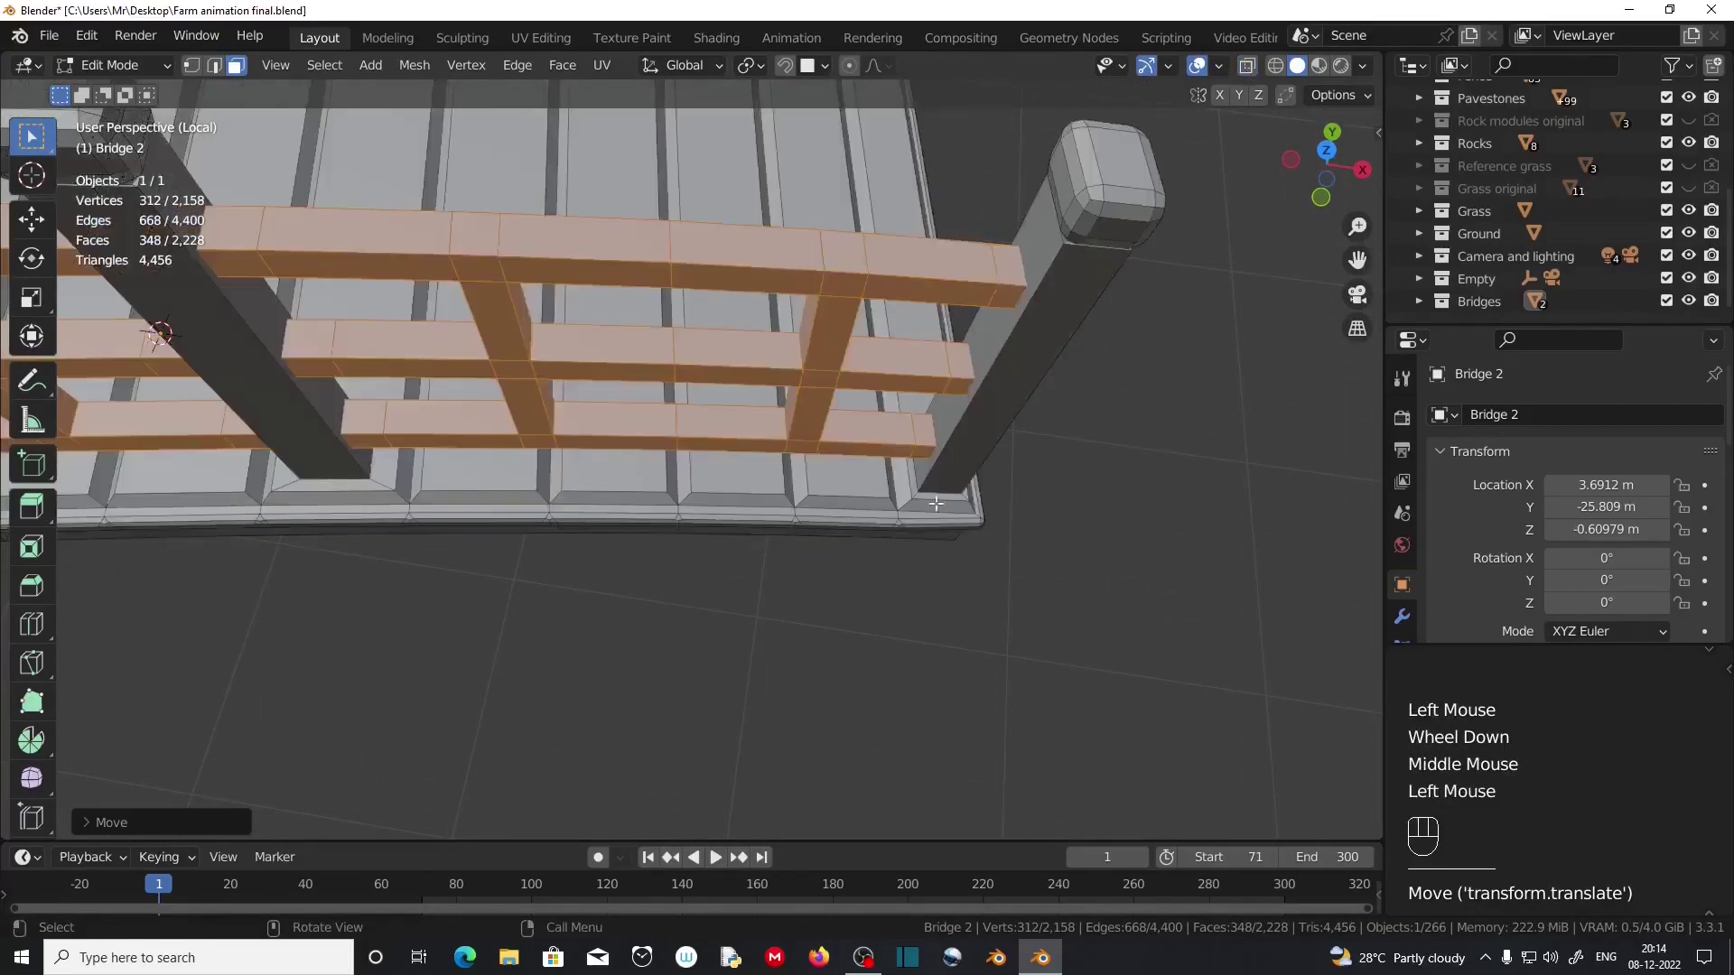
{"action": "left_click", "coordinate": [1045, 674]}
Examine the duplicated railing and its fit between the posts along the whole bridge.
{"action": "scroll", "coordinate": [1045, 674], "scroll_direction": "down", "scroll_amount": 2}
{"action": "middle_click_drag", "start_coordinate": [926, 666], "coordinate": [666, 615]}
{"action": "scroll", "coordinate": [906, 614], "scroll_direction": "down", "scroll_amount": 2}
{"action": "middle_click_drag", "start_coordinate": [1106, 597], "coordinate": [890, 603], "text": "shift"}
{"action": "scroll", "coordinate": [890, 603], "scroll_direction": "down", "scroll_amount": 2}
{"action": "middle_click_drag", "start_coordinate": [428, 577], "coordinate": [682, 519]}
{"action": "scroll", "coordinate": [673, 569], "scroll_direction": "up", "scroll_amount": 2}
{"action": "middle_click_drag", "start_coordinate": [664, 596], "coordinate": [897, 530], "text": "shift"}
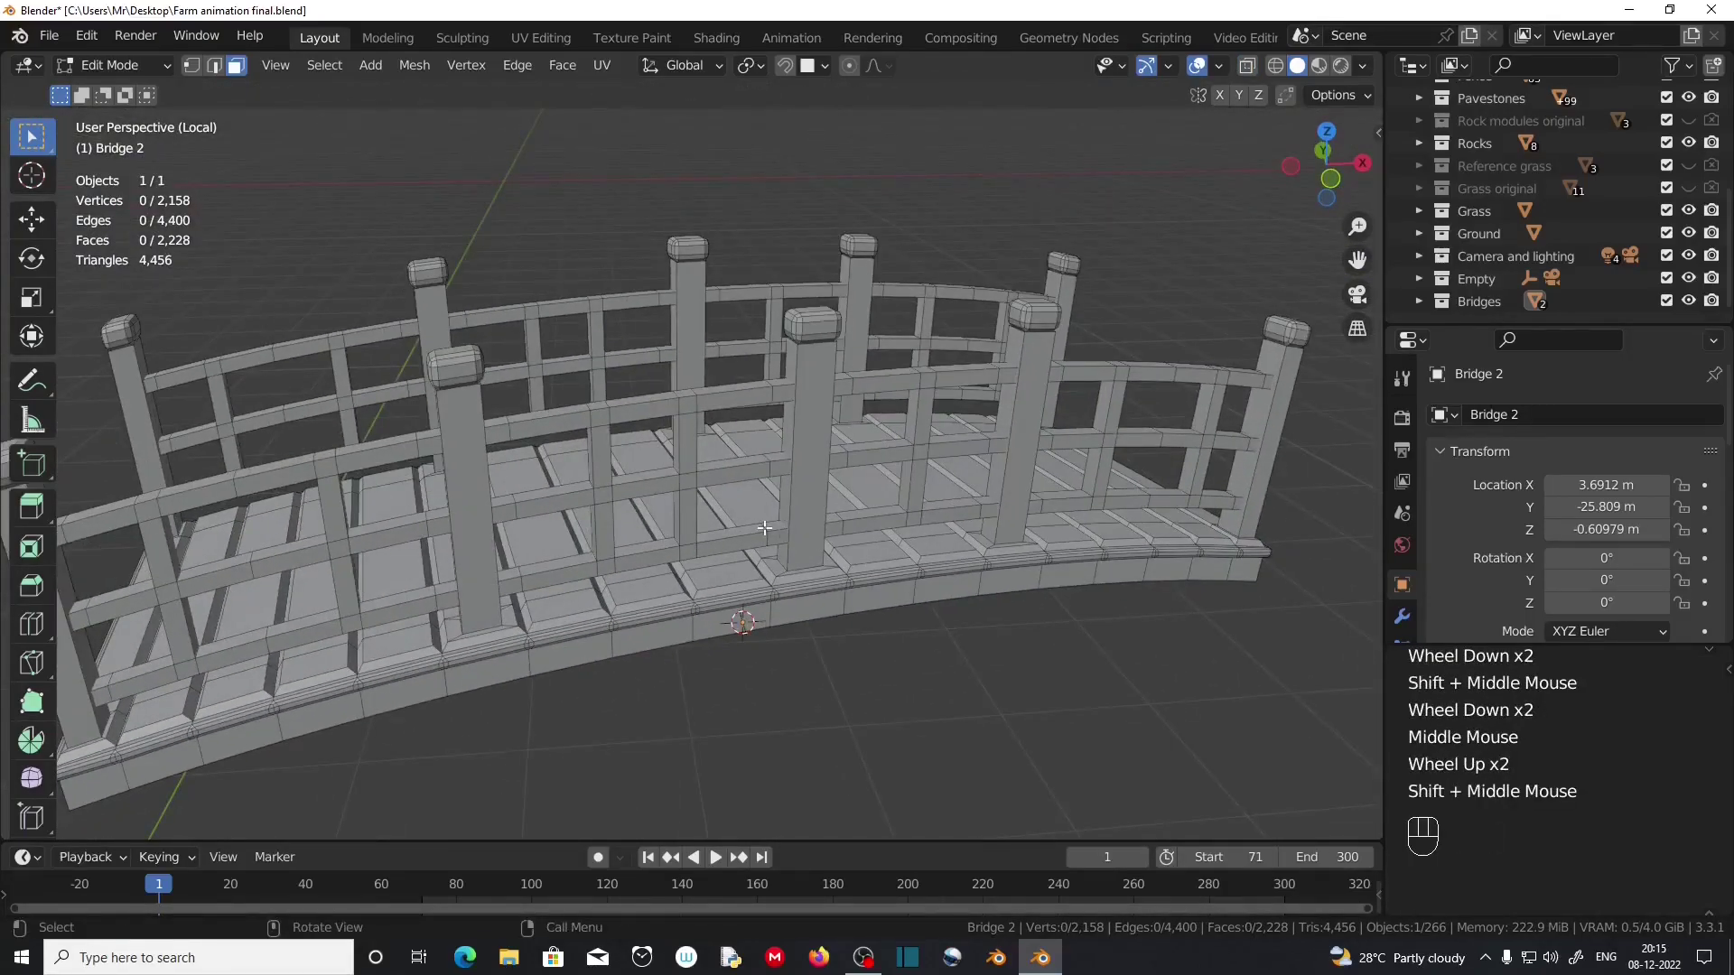
Merge all vertices of the bridge mesh by distance and clear the selection.
{"action": "key", "text": "a"}
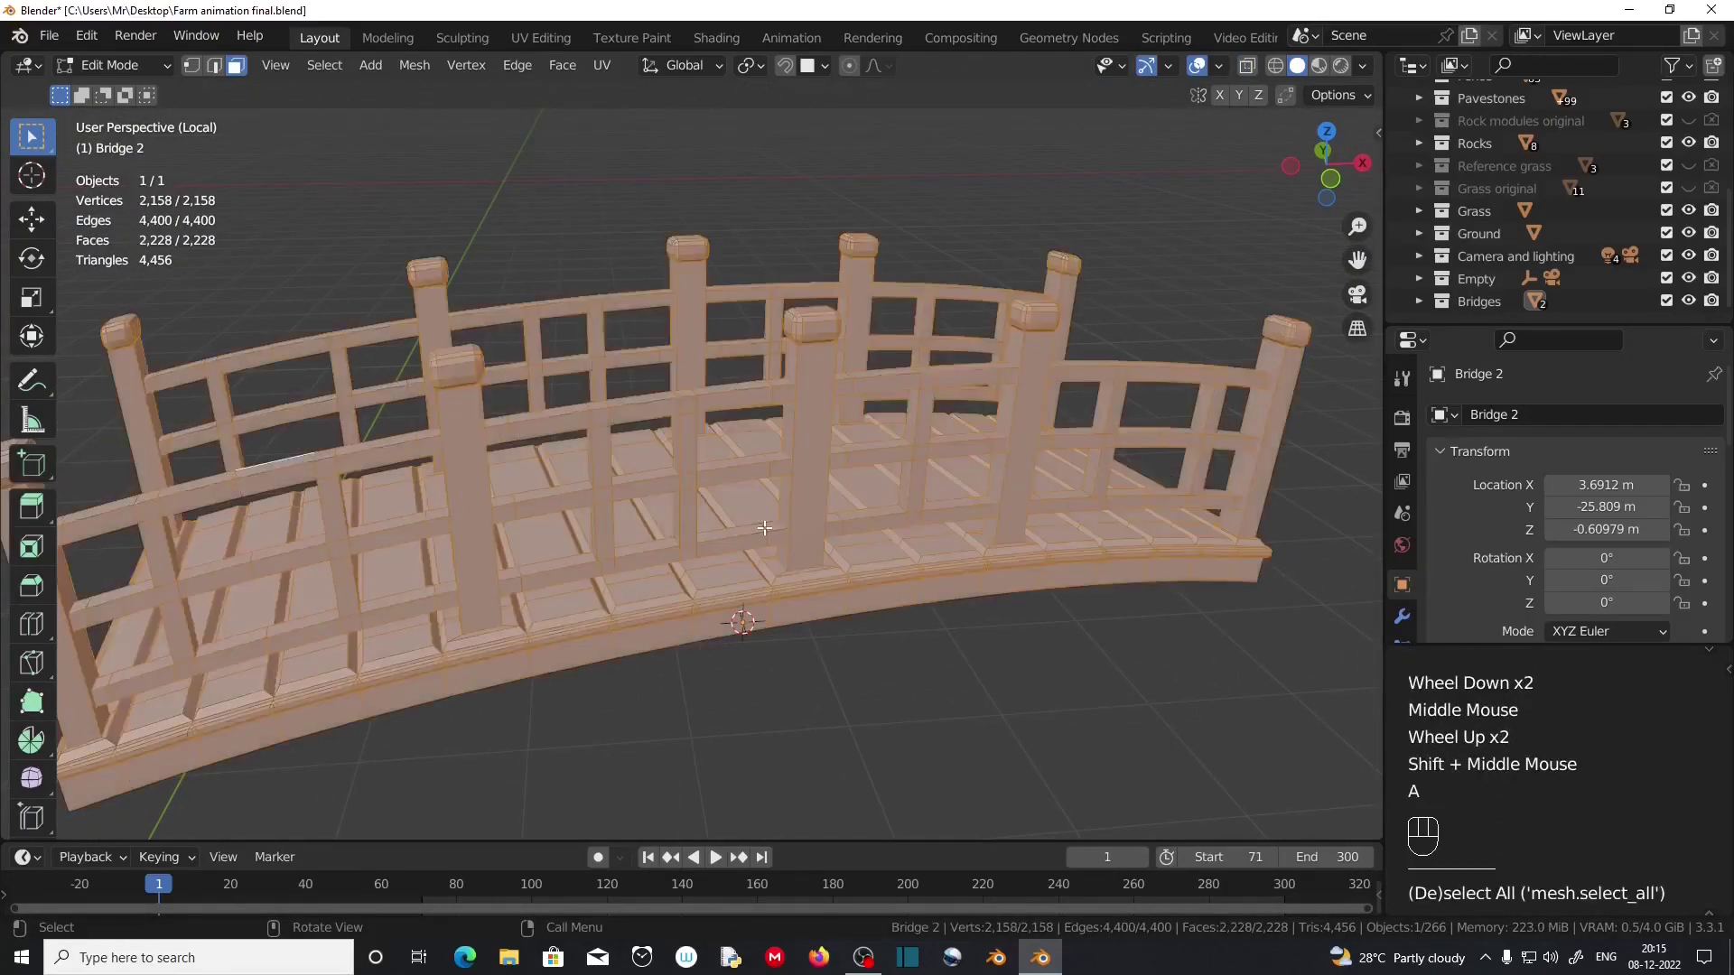
{"action": "key", "text": "m"}
{"action": "left_click", "coordinate": [620, 533]}
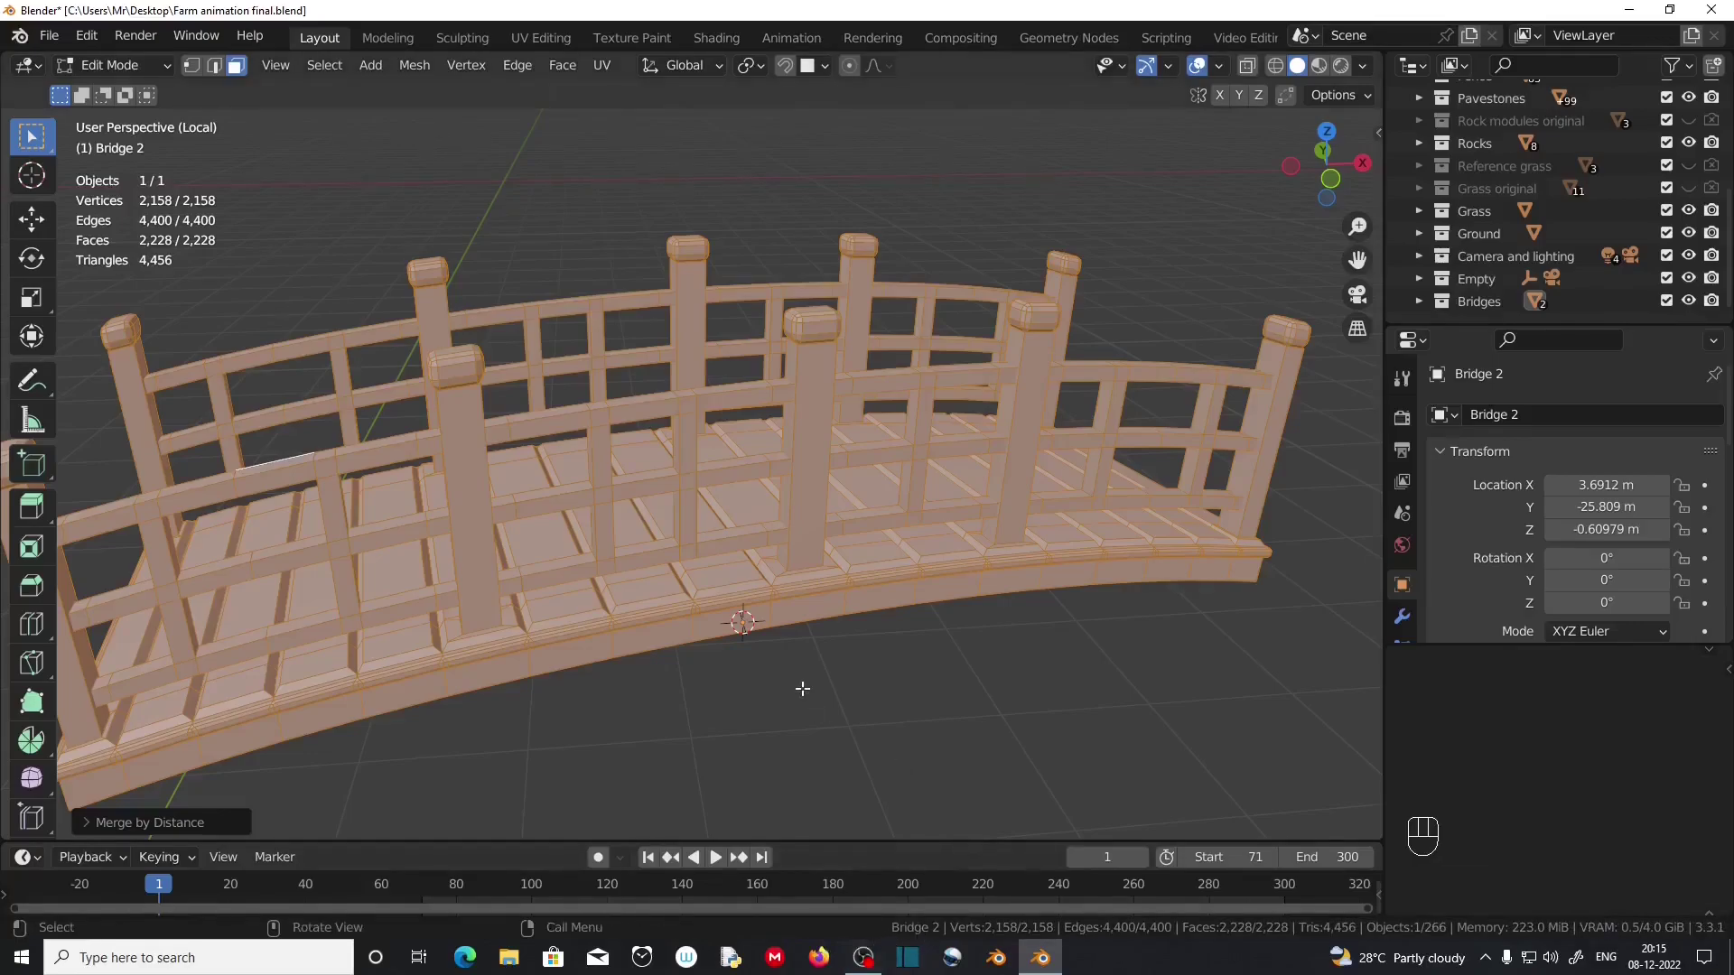
{"action": "left_click", "coordinate": [859, 732]}
{"action": "scroll", "coordinate": [859, 733], "scroll_direction": "up", "scroll_amount": 3}
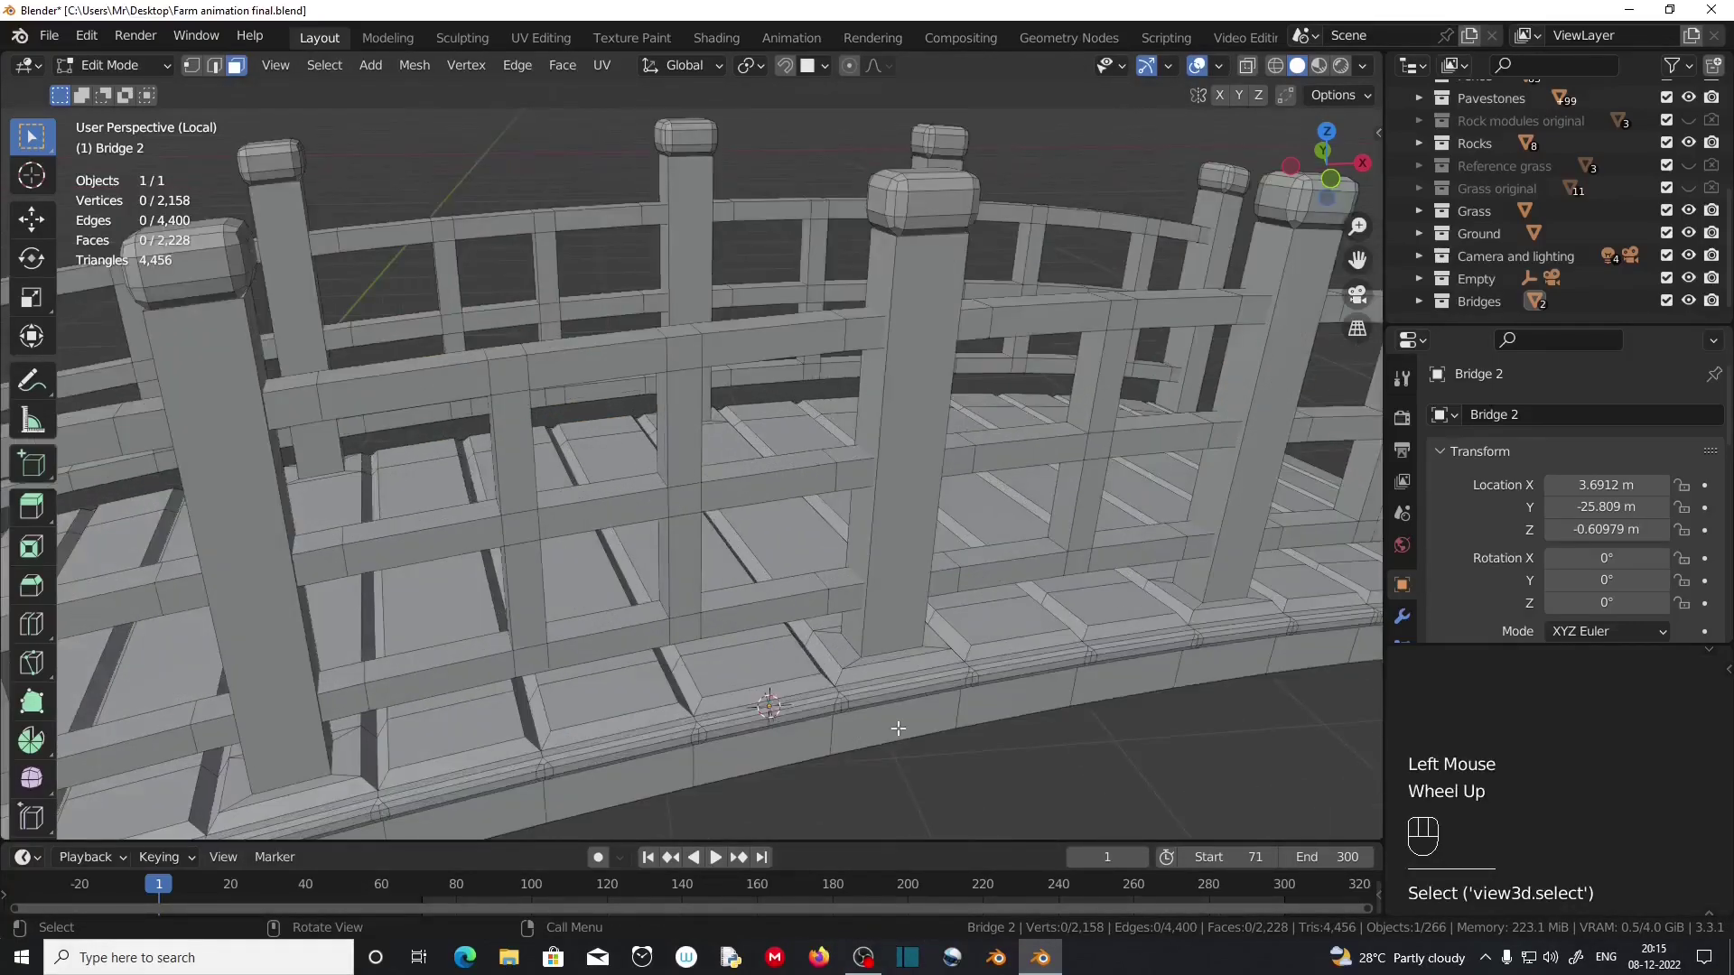
{"action": "scroll", "coordinate": [899, 728], "scroll_direction": "down", "scroll_amount": 2}
{"action": "middle_click_drag", "start_coordinate": [897, 723], "coordinate": [743, 743]}
{"action": "scroll", "coordinate": [746, 742], "scroll_direction": "up", "scroll_amount": 1}
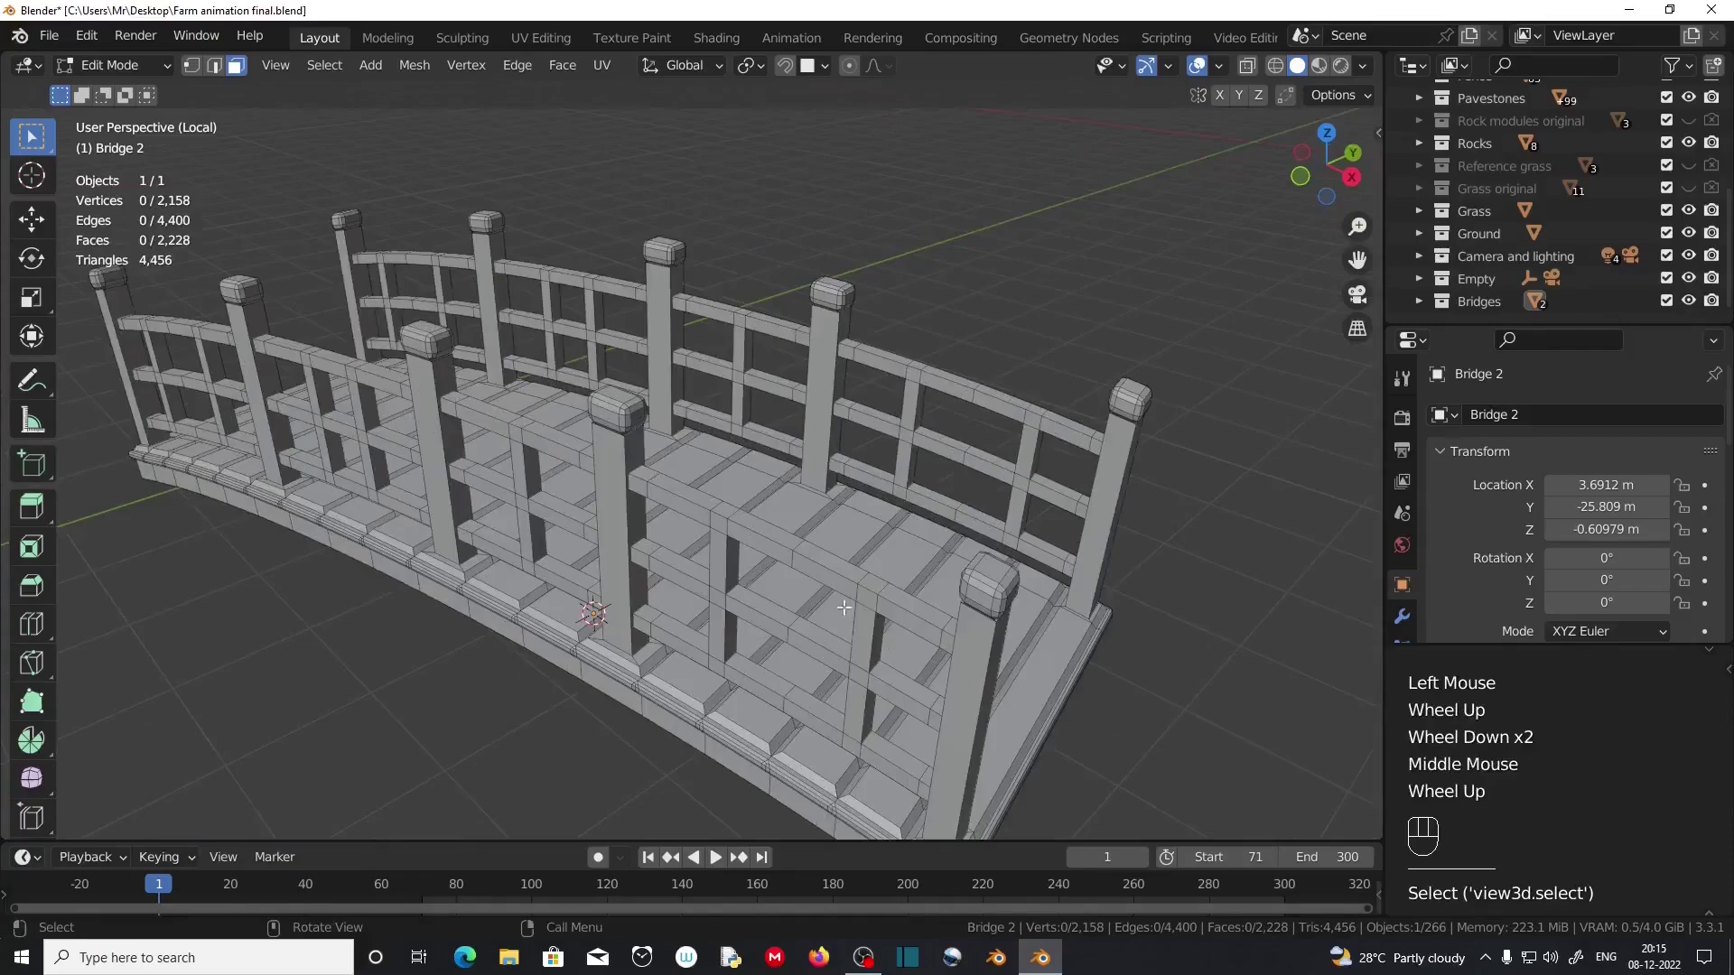
Return the bridge to Object Mode and leave local view to show it within the farm scene.
{"action": "key", "text": "Tab"}
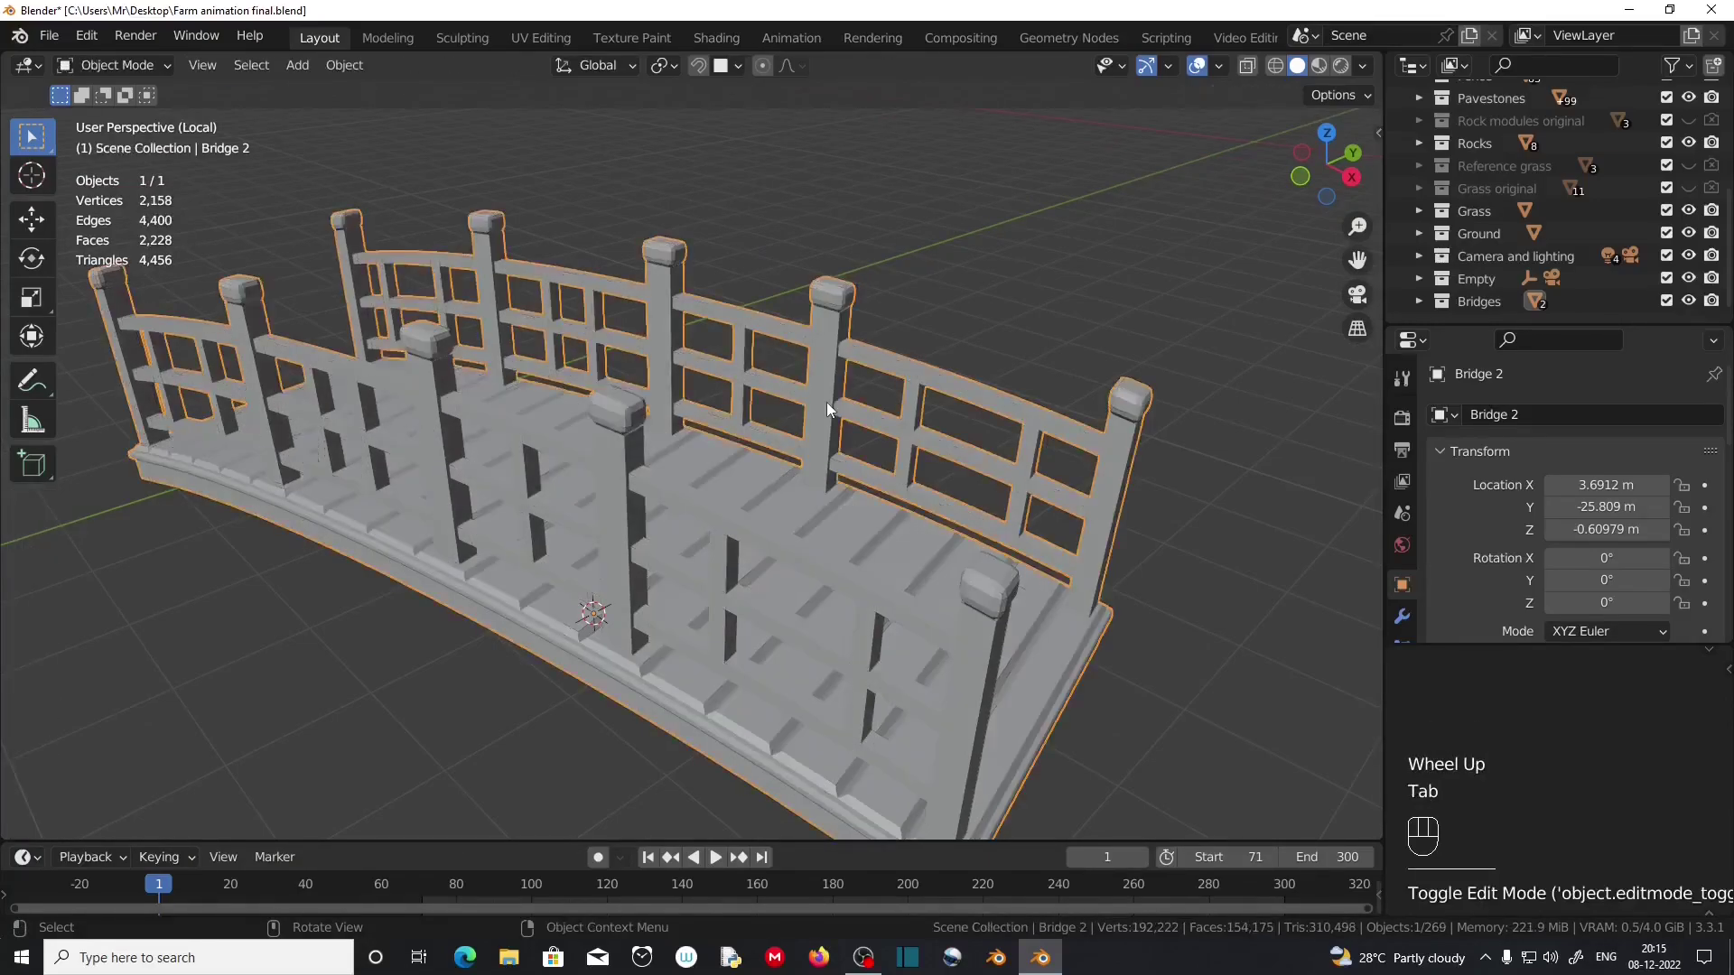
{"action": "key", "text": "KP_Divide"}
{"action": "middle_click_drag", "start_coordinate": [800, 323], "coordinate": [744, 583]}
{"action": "scroll", "coordinate": [737, 497], "scroll_direction": "up", "scroll_amount": 2}
{"action": "scroll", "coordinate": [712, 583], "scroll_direction": "down", "scroll_amount": 1}
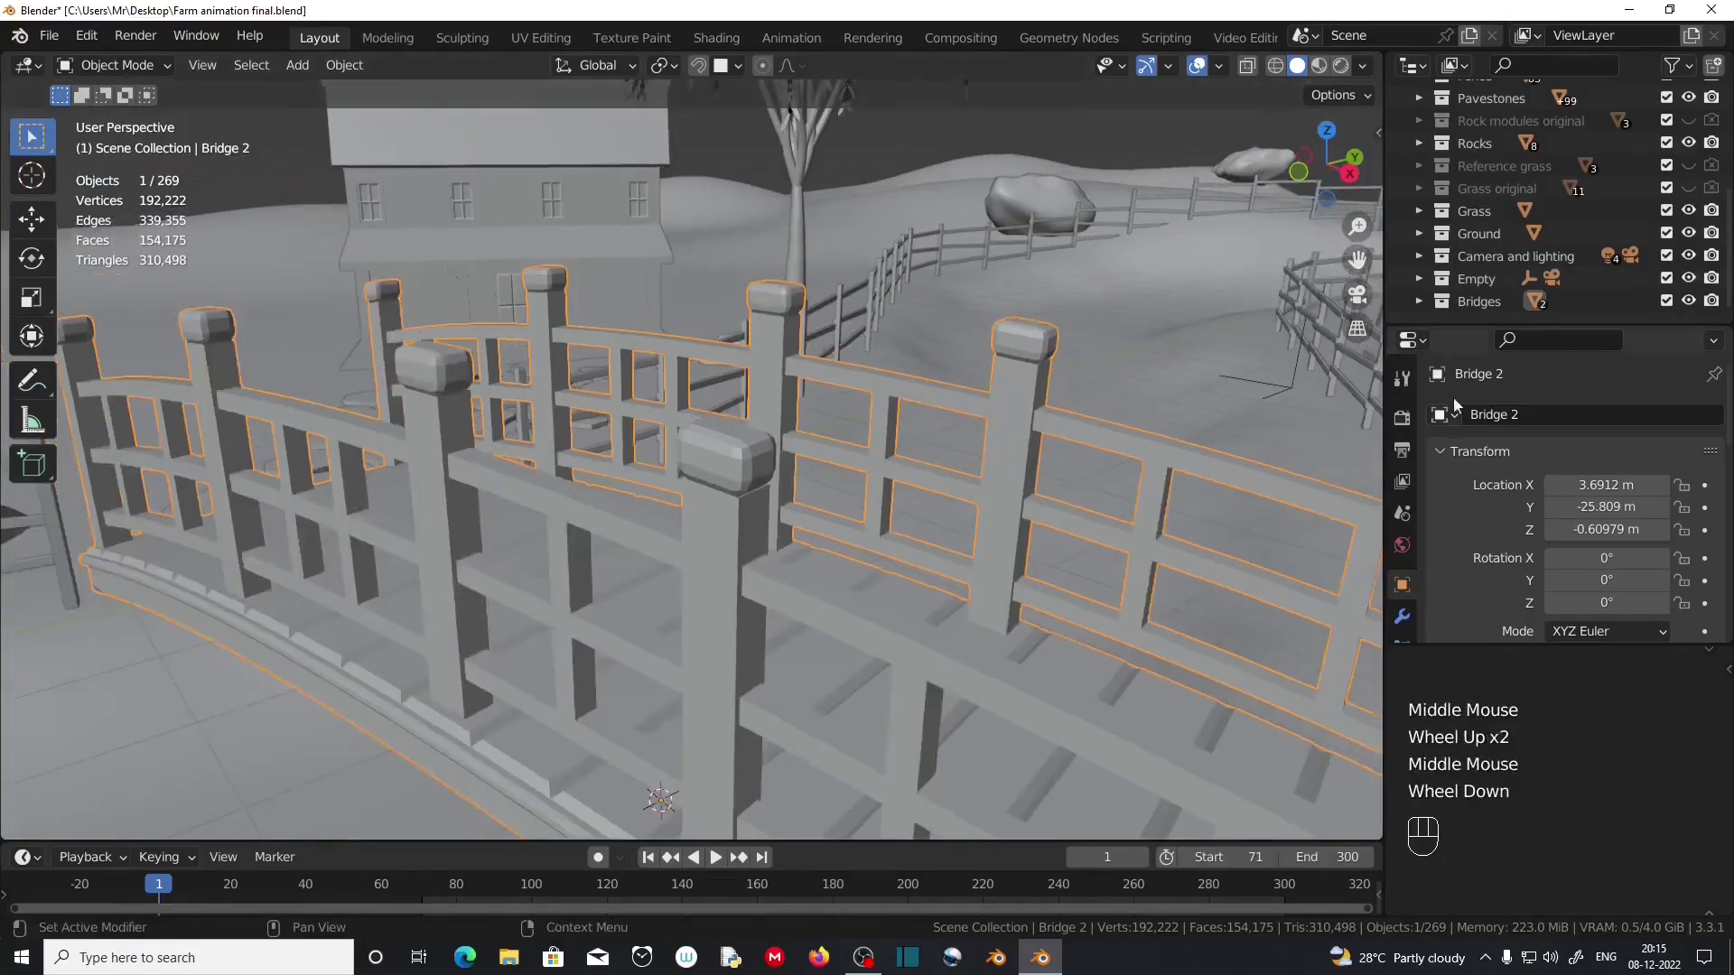
Enlarge the properties area and add a Bevel modifier to the bridge.
{"action": "left_click_drag", "start_coordinate": [1488, 331], "coordinate": [1501, 177]}
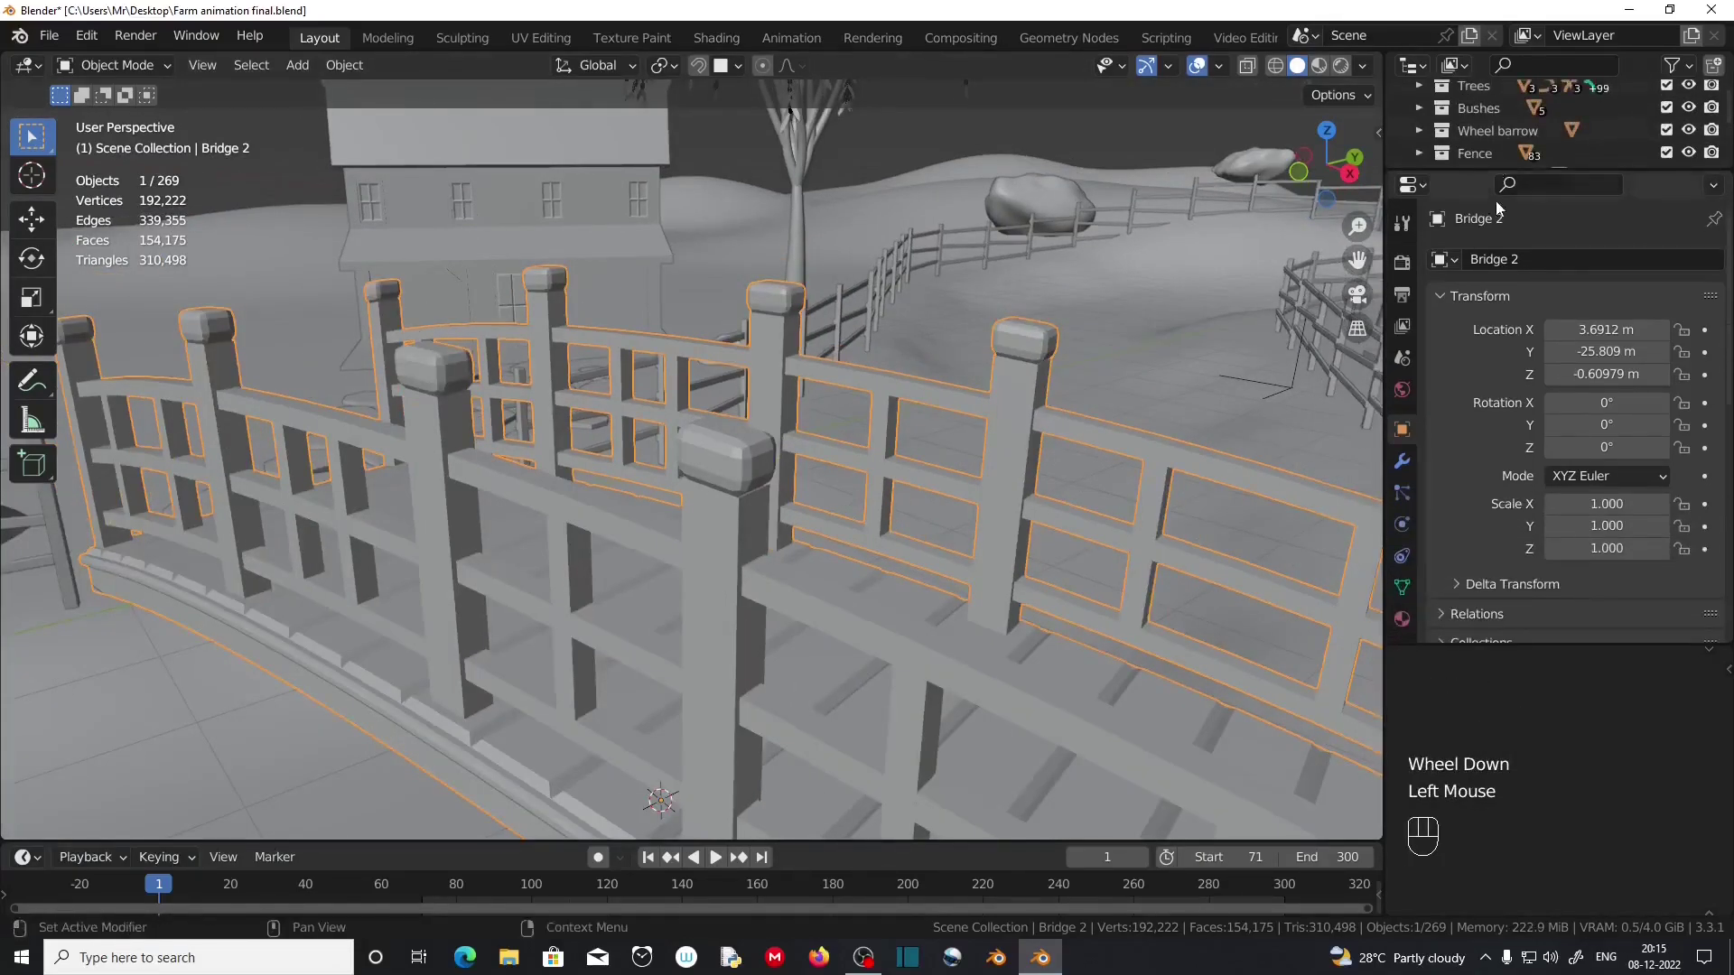
{"action": "left_click", "coordinate": [1405, 463]}
{"action": "left_click", "coordinate": [1517, 256]}
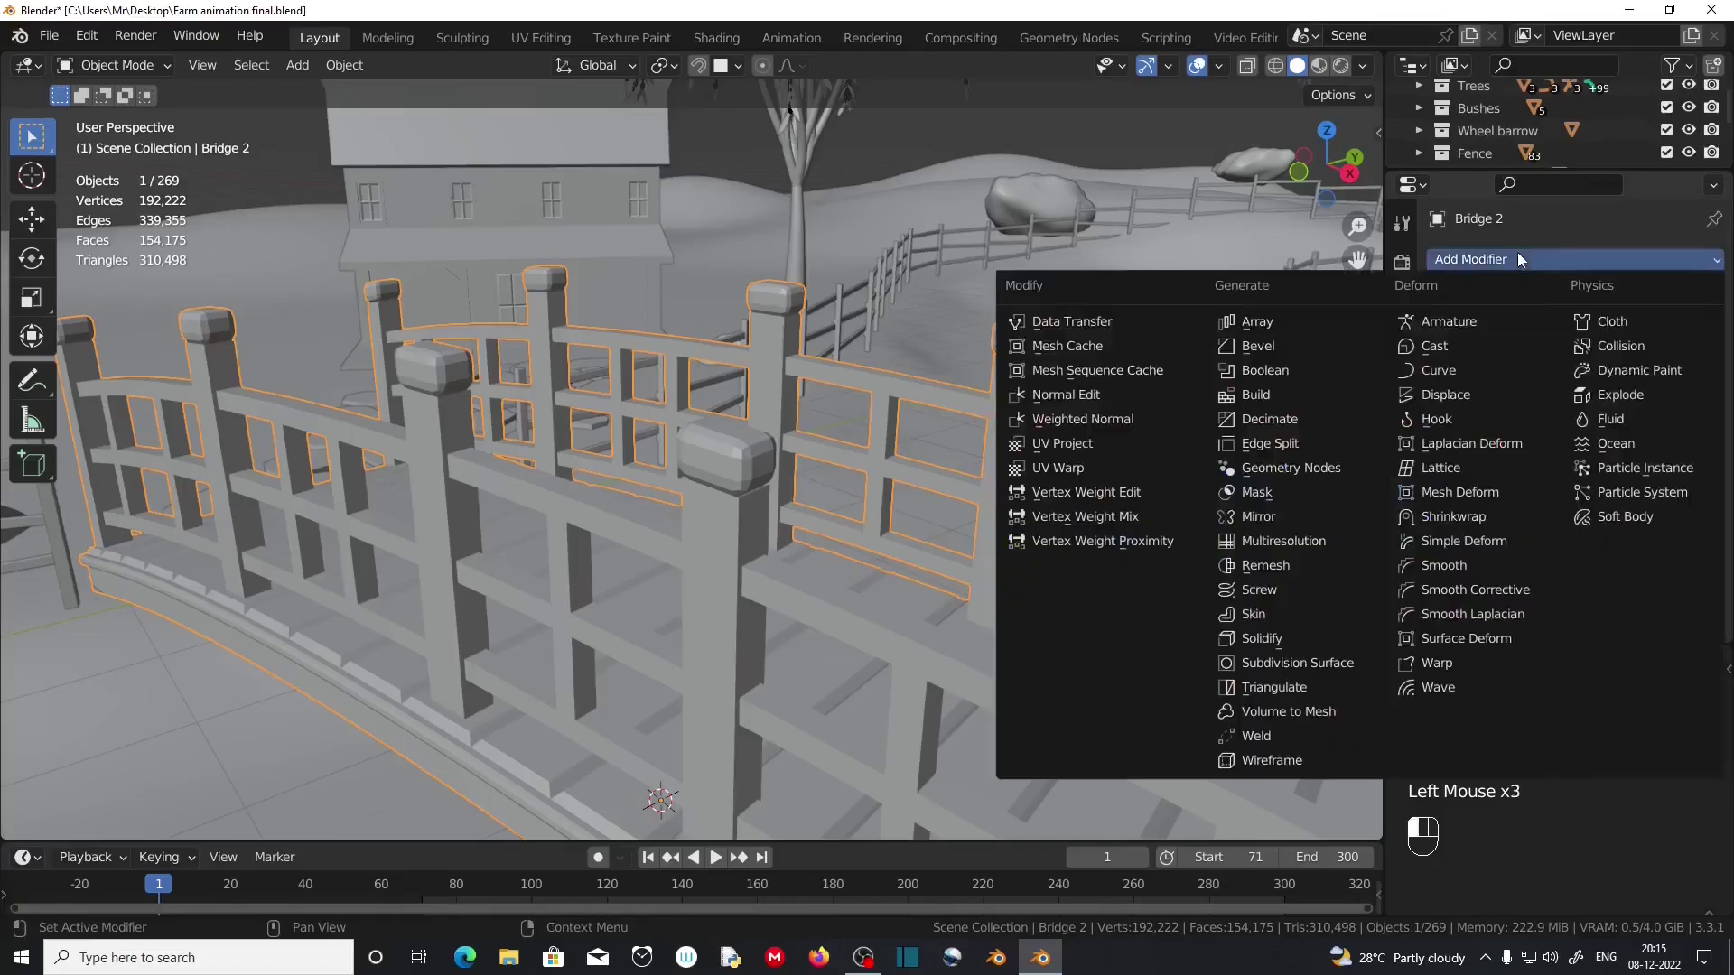
{"action": "left_click", "coordinate": [1282, 346]}
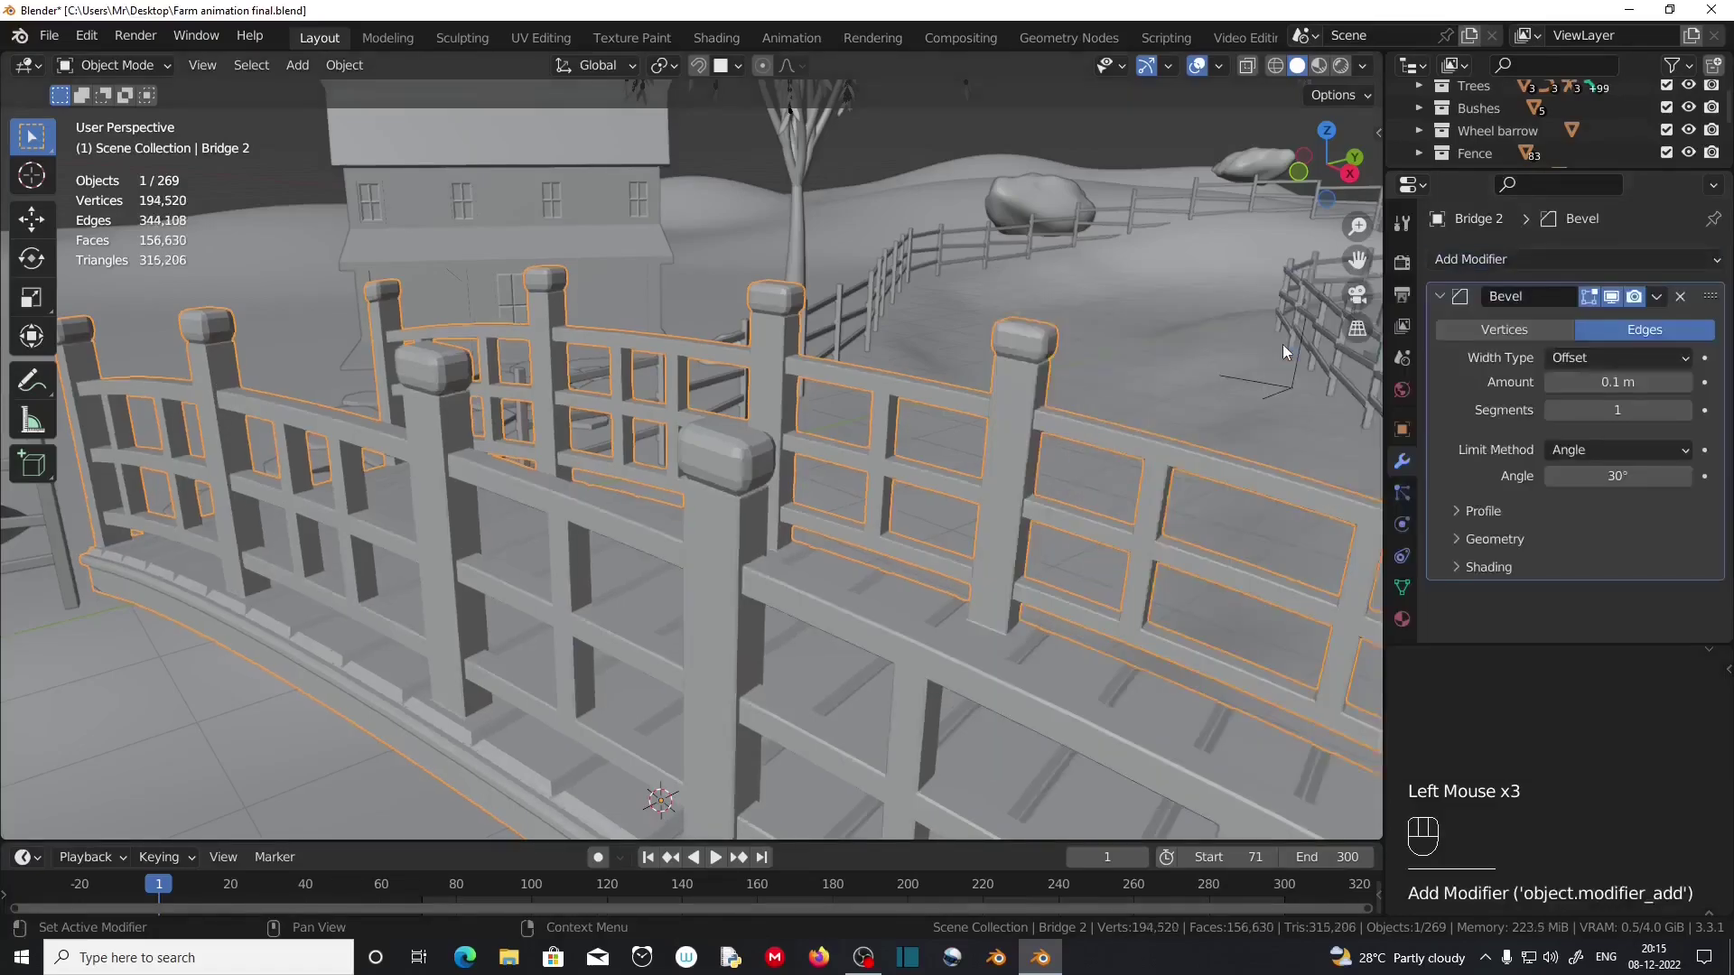
{"action": "scroll", "coordinate": [823, 600], "scroll_direction": "up", "scroll_amount": 1}
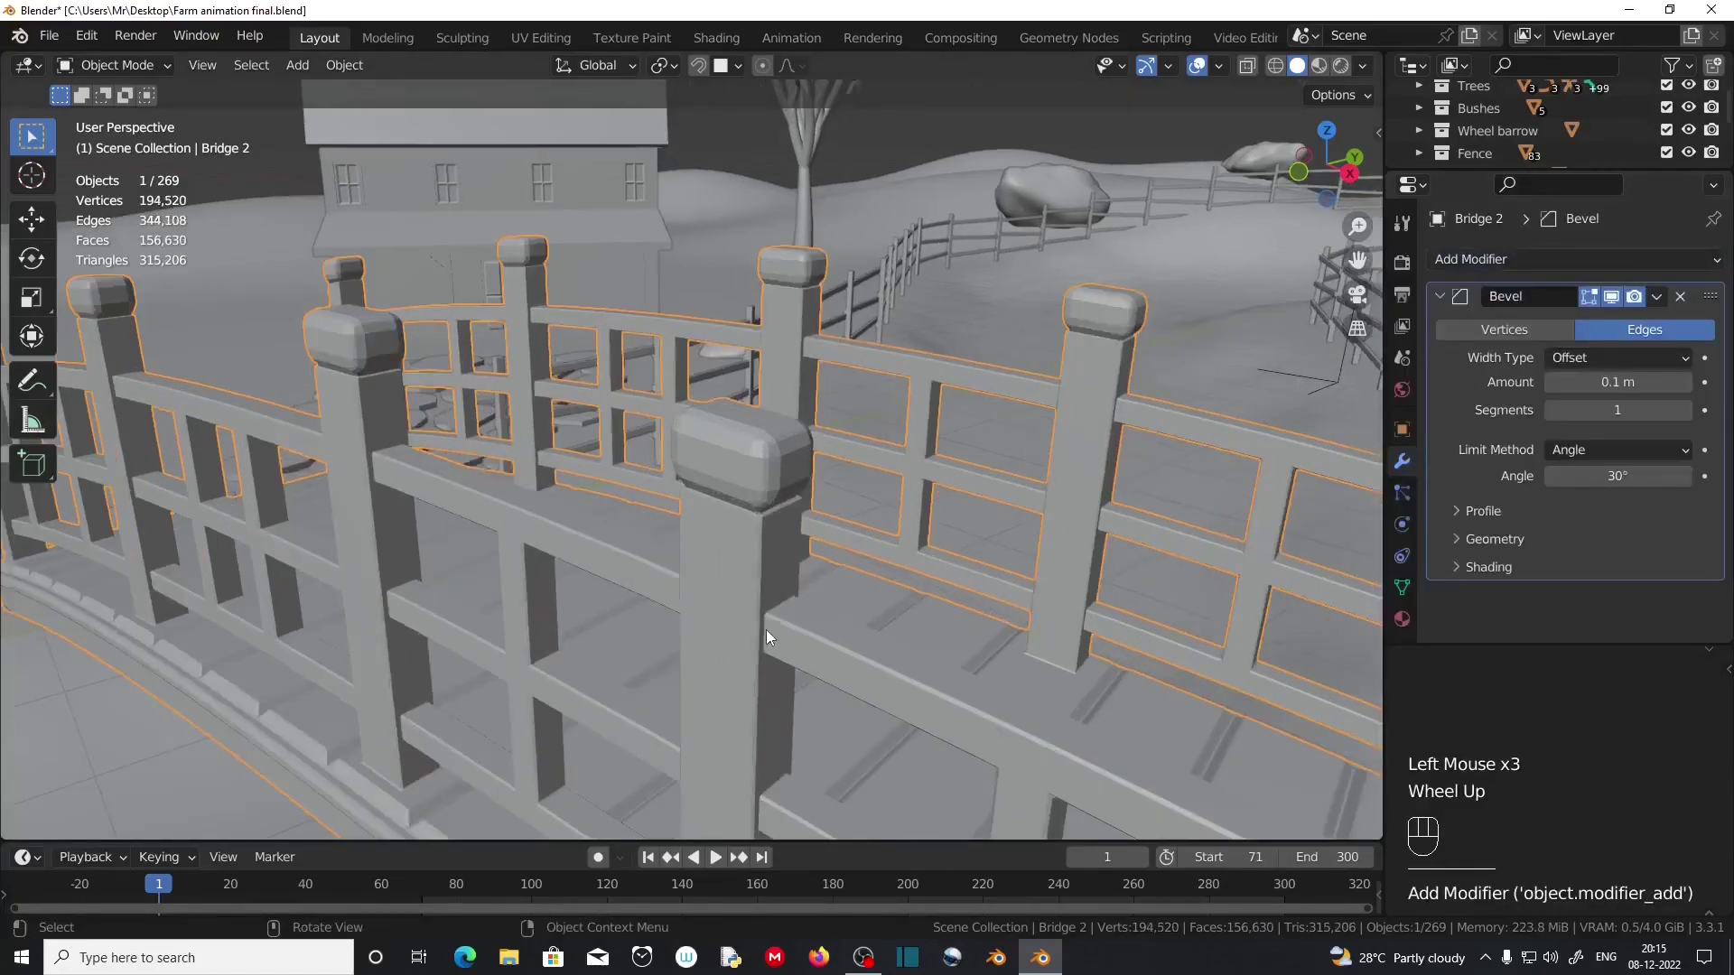
Set the Bevel modifier's amount to 0.01 m and its segments to 2, and collapse its settings.
{"action": "left_click", "coordinate": [1595, 383]}
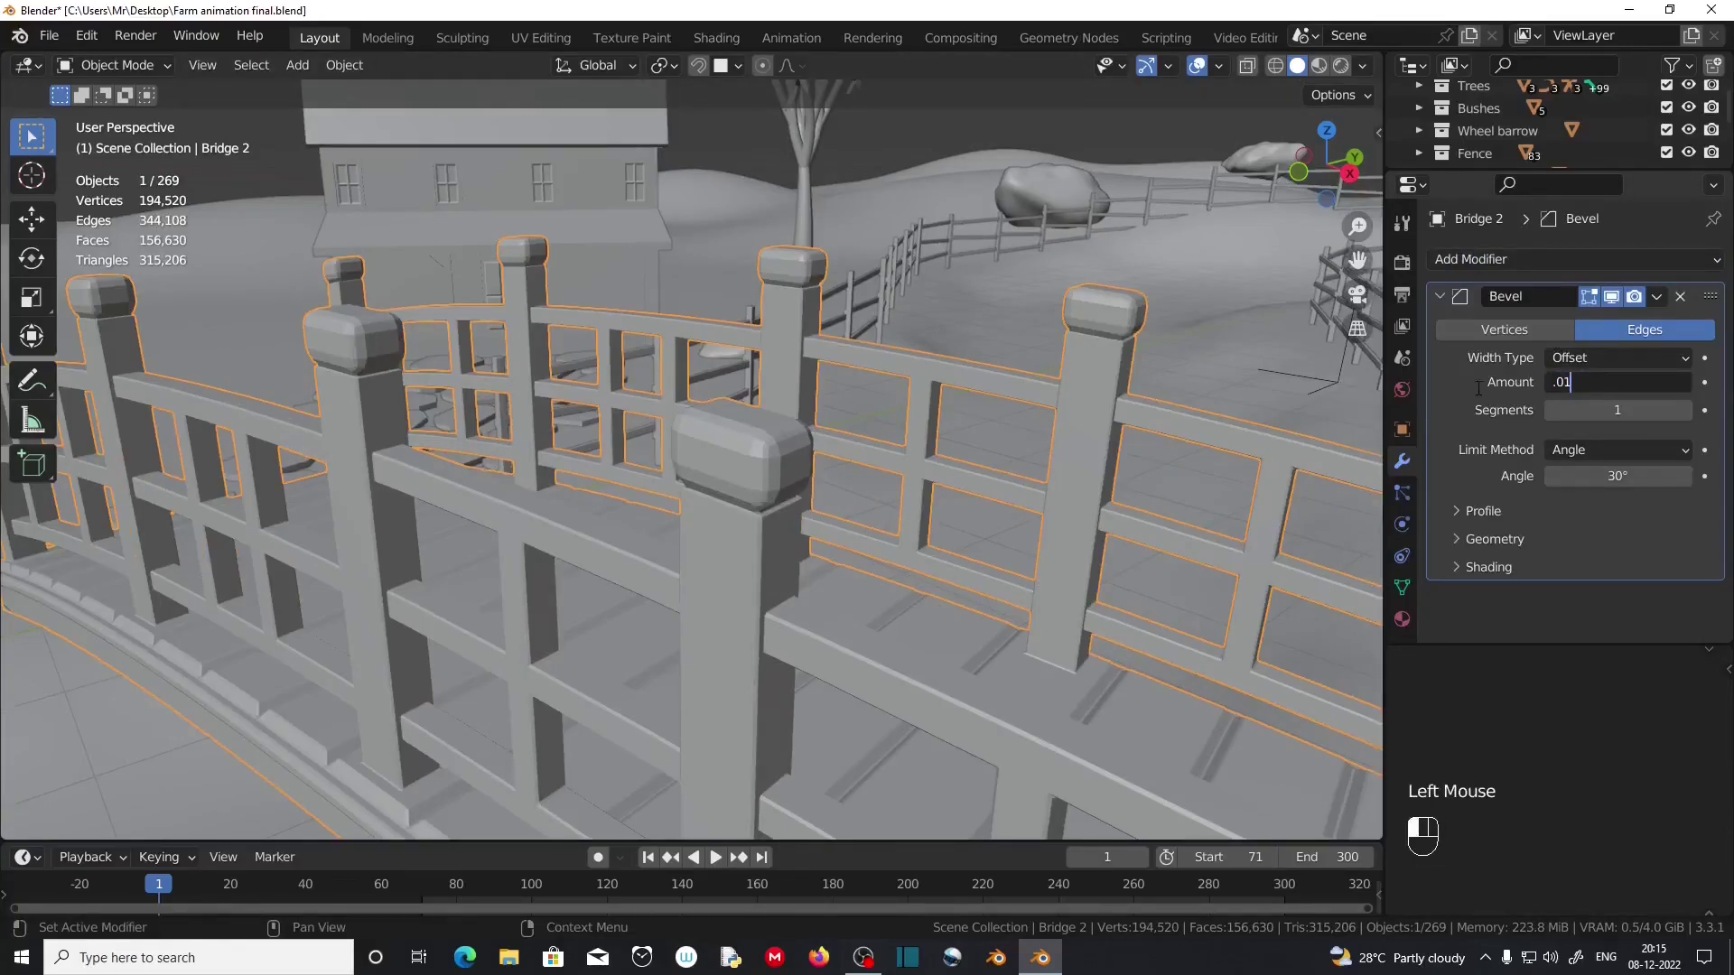
{"action": "left_click", "coordinate": [1479, 388]}
{"action": "left_click", "coordinate": [1613, 411]}
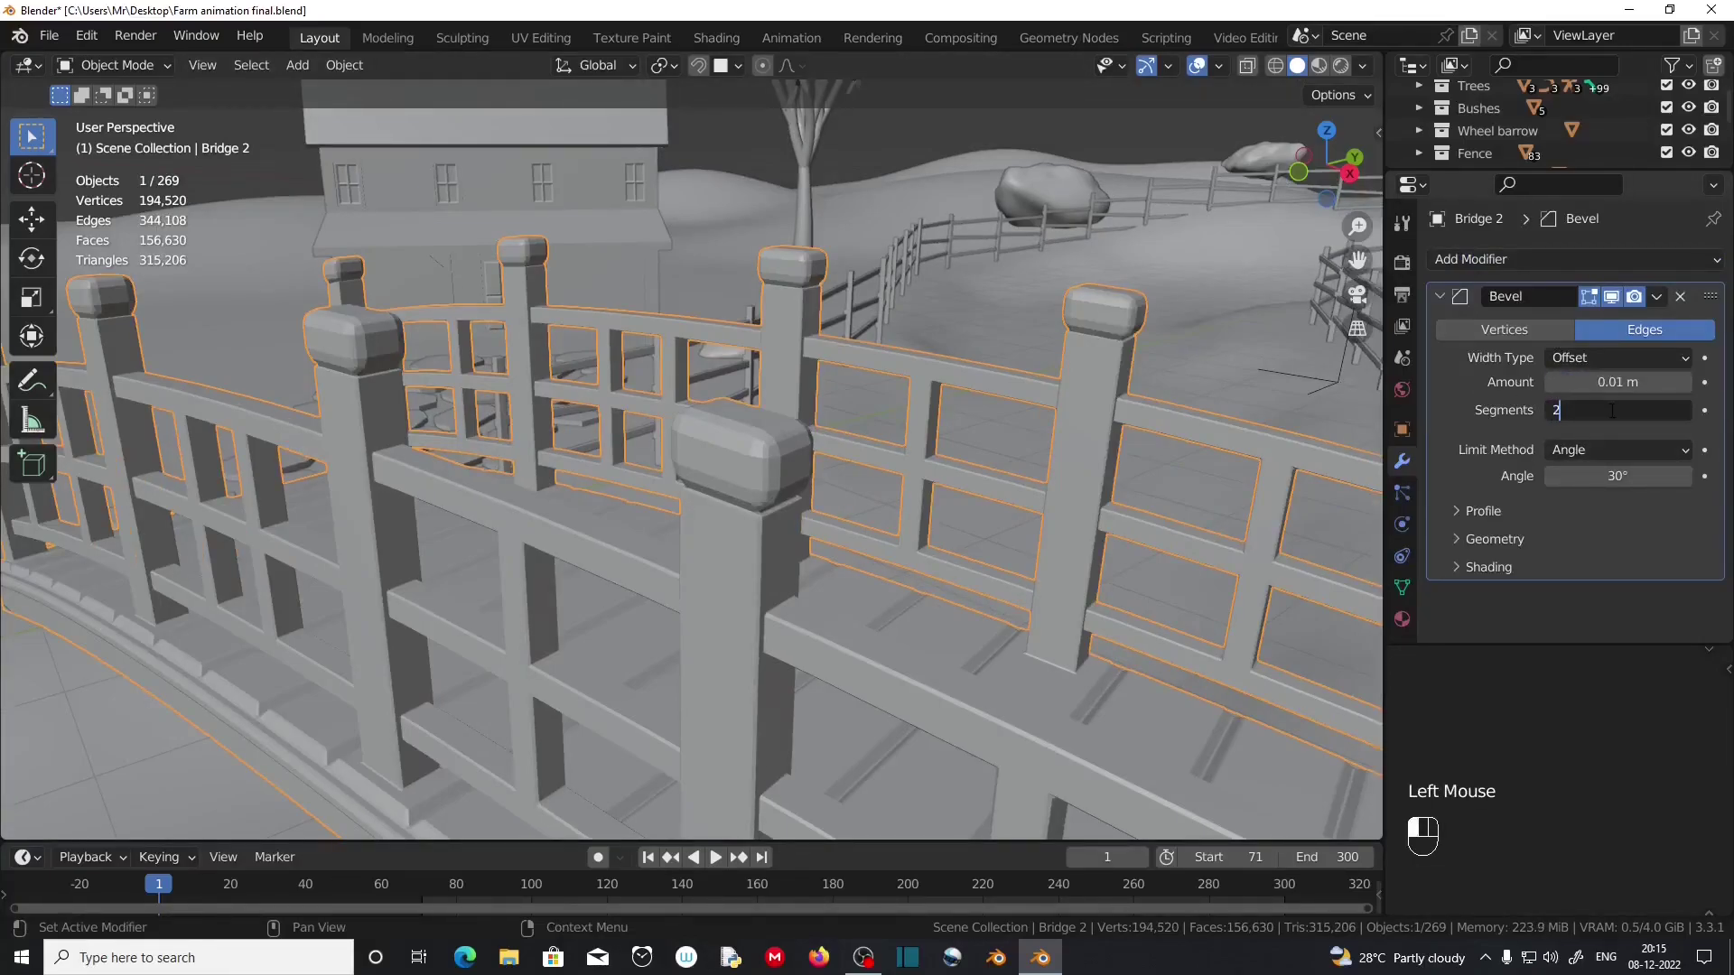
{"action": "left_click", "coordinate": [1456, 397]}
{"action": "left_click", "coordinate": [1440, 296]}
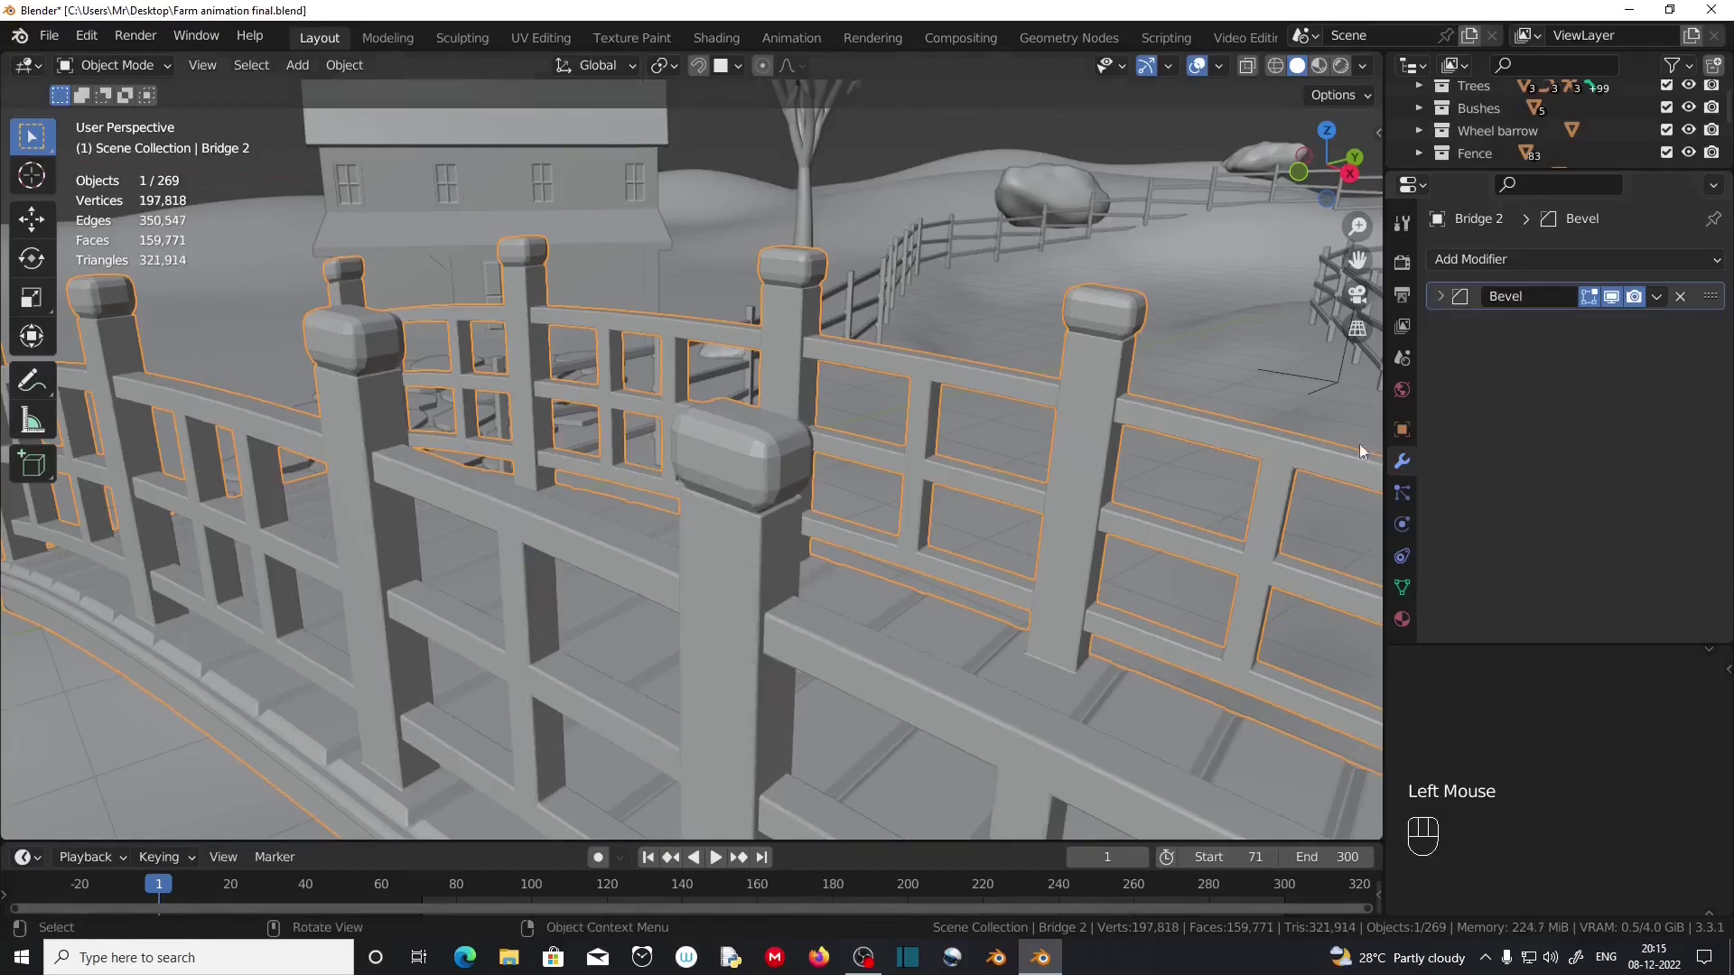
Select the finished bridge, switch to the Shading workspace and hide the viewport sidebar.
{"action": "scroll", "coordinate": [825, 654], "scroll_direction": "down", "scroll_amount": 3}
{"action": "mouse_move", "coordinate": [825, 654]}
{"action": "middle_mouse_down"}
{"action": "mouse_move", "coordinate": [914, 686]}
{"action": "mouse_move", "coordinate": [827, 668]}
{"action": "middle_mouse_up"}
{"action": "scroll", "coordinate": [919, 686], "scroll_direction": "down", "scroll_amount": 2}
{"action": "left_click", "coordinate": [847, 601]}
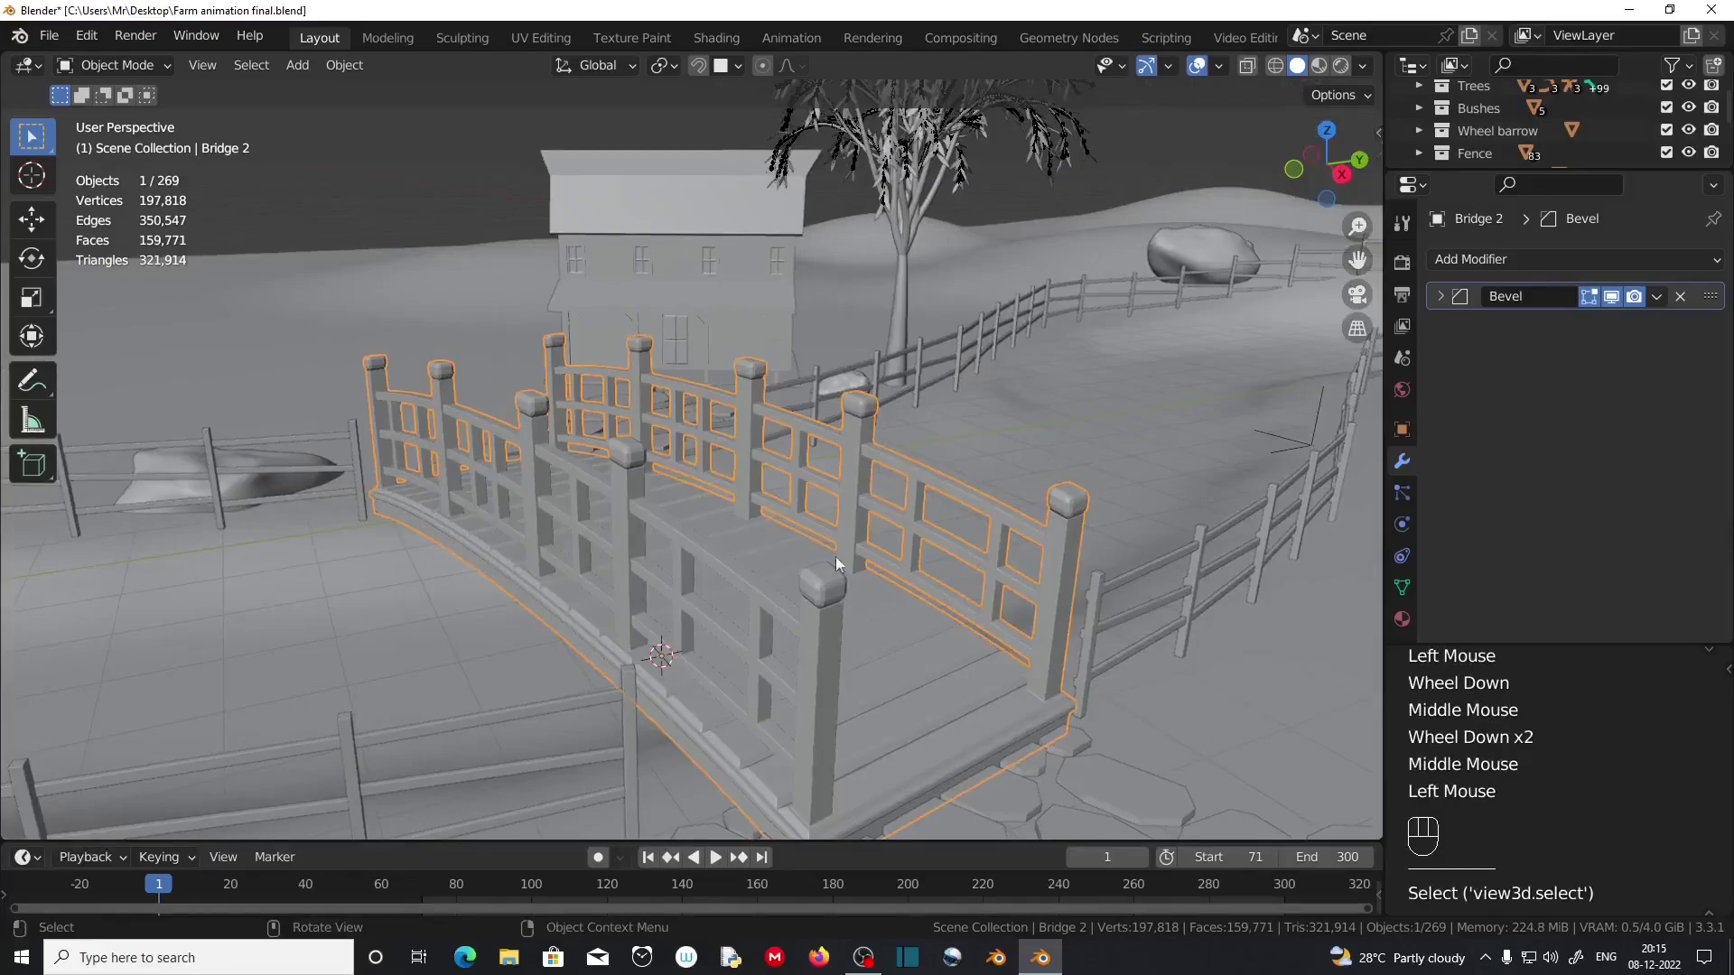
{"action": "left_click", "coordinate": [716, 37]}
{"action": "key", "text": "n"}
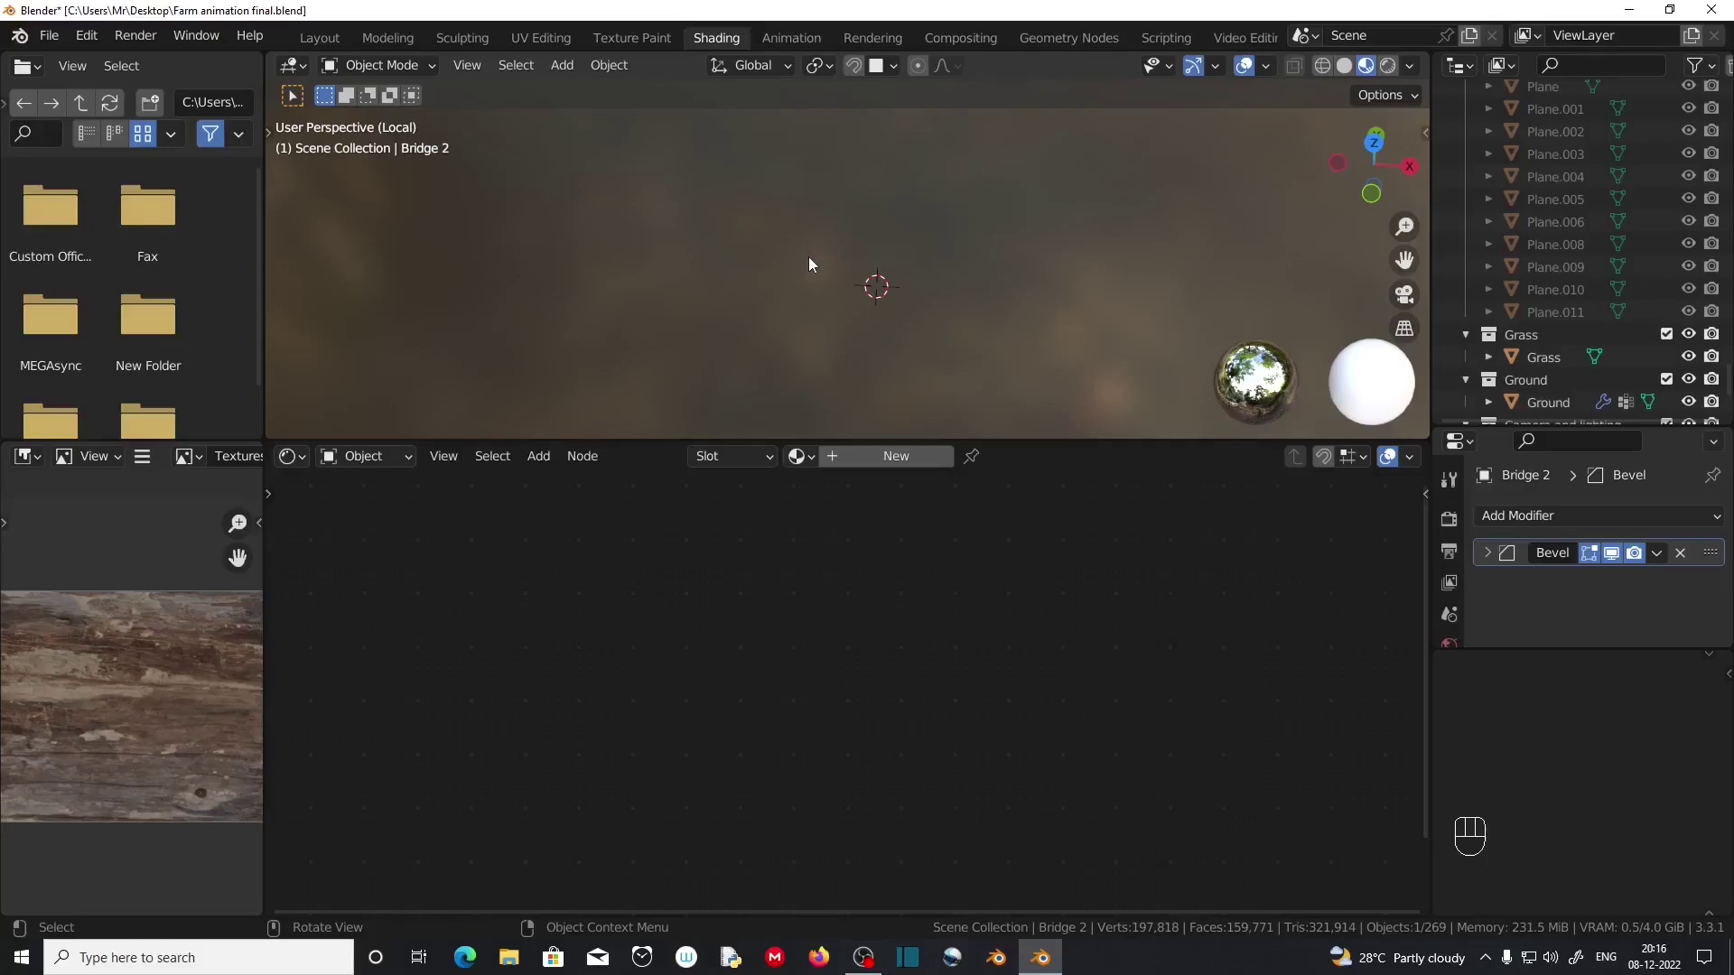
Isolate the bridge in local view in the material preview and frame its railings and deck.
{"action": "key", "text": "KP_Divide"}
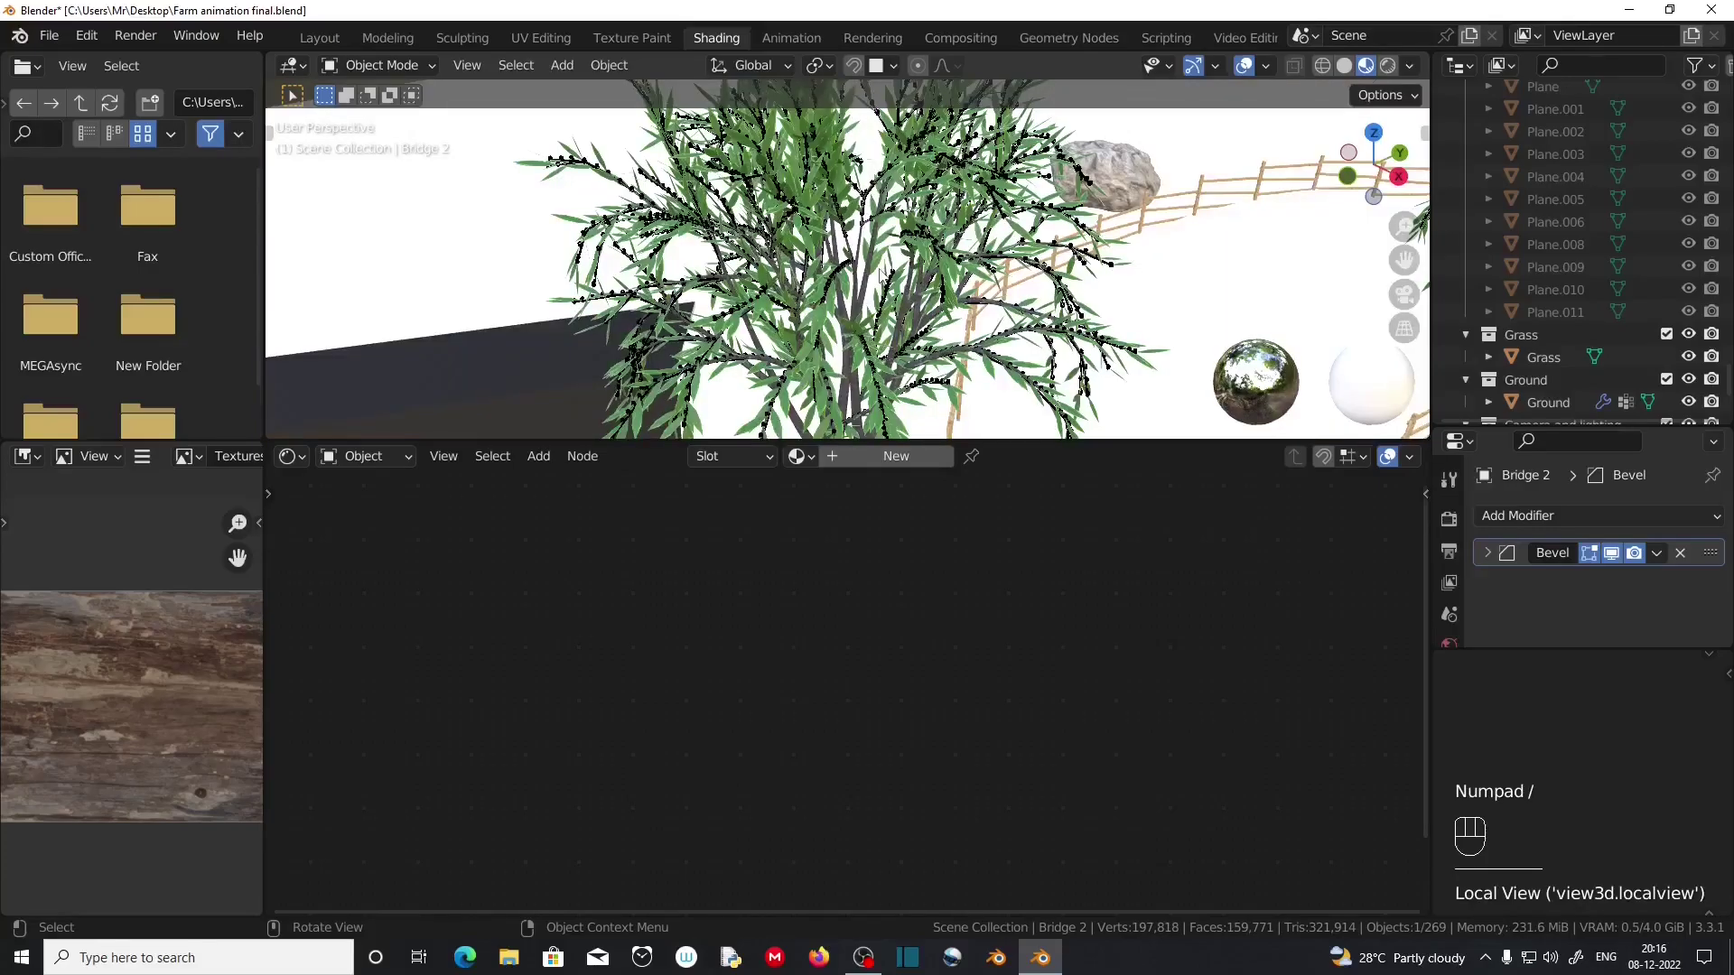
{"action": "scroll", "coordinate": [915, 289], "scroll_direction": "down", "scroll_amount": 6}
{"action": "middle_click_drag", "start_coordinate": [916, 289], "coordinate": [914, 264]}
{"action": "left_click", "coordinate": [793, 400]}
{"action": "key", "text": "KP_Divide"}
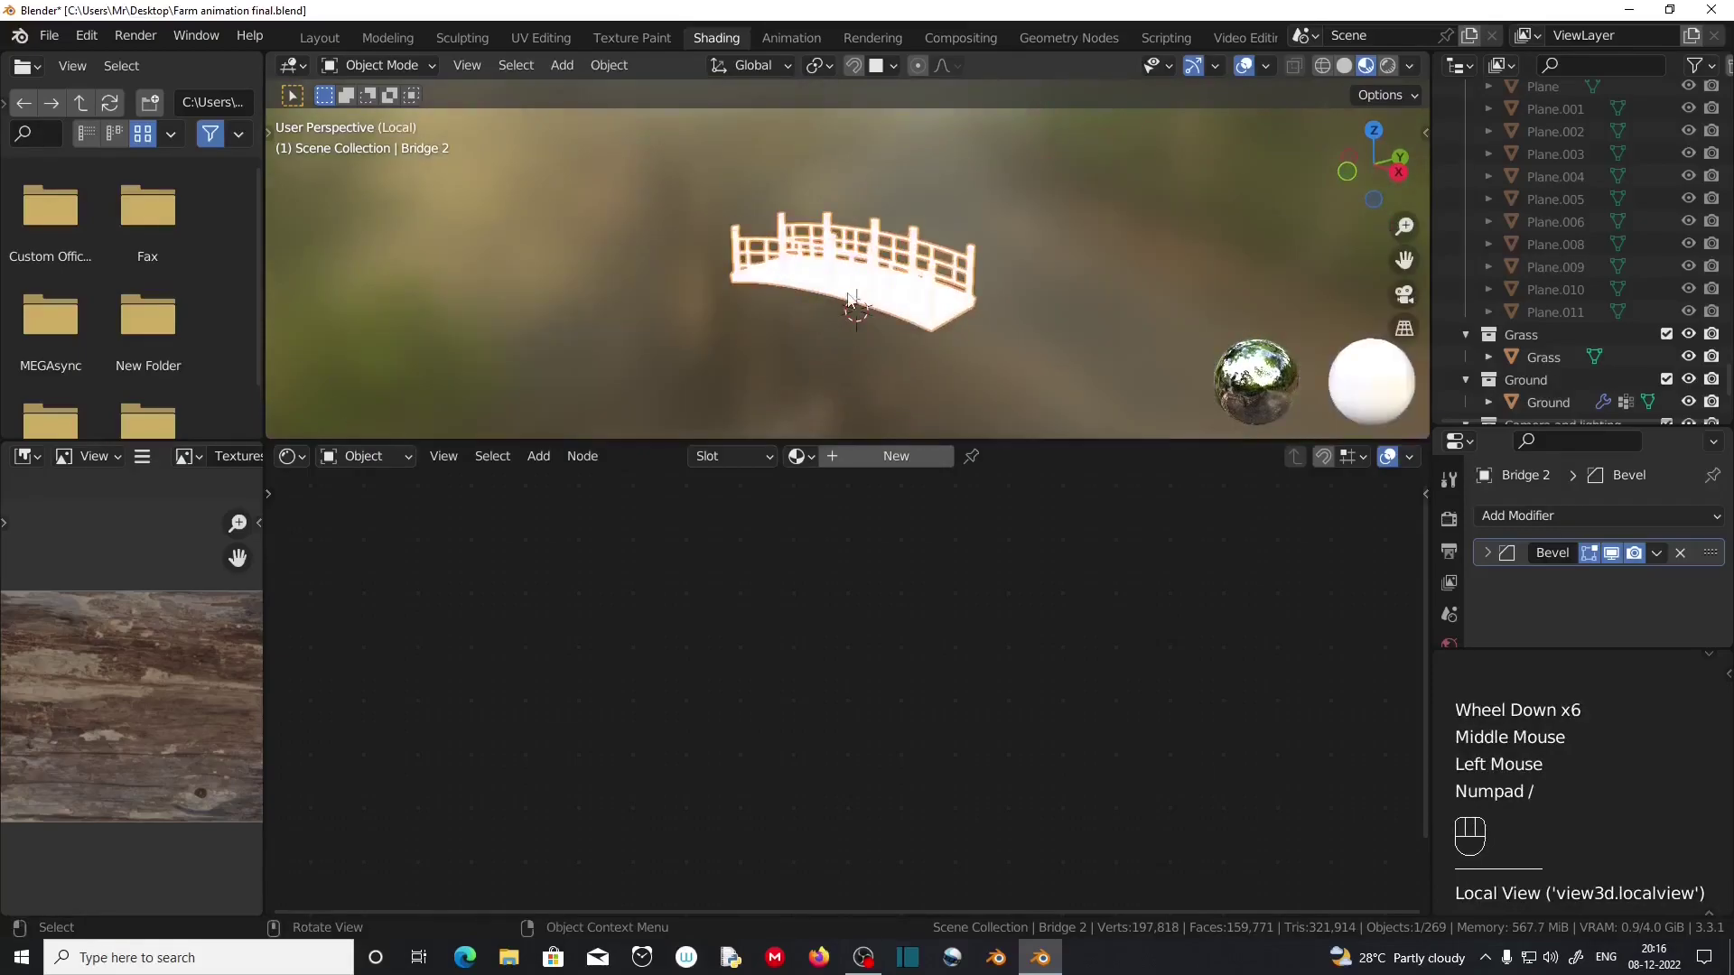
{"action": "scroll", "coordinate": [829, 262], "scroll_direction": "up", "scroll_amount": 4}
{"action": "middle_click_drag", "start_coordinate": [829, 262], "coordinate": [768, 325]}
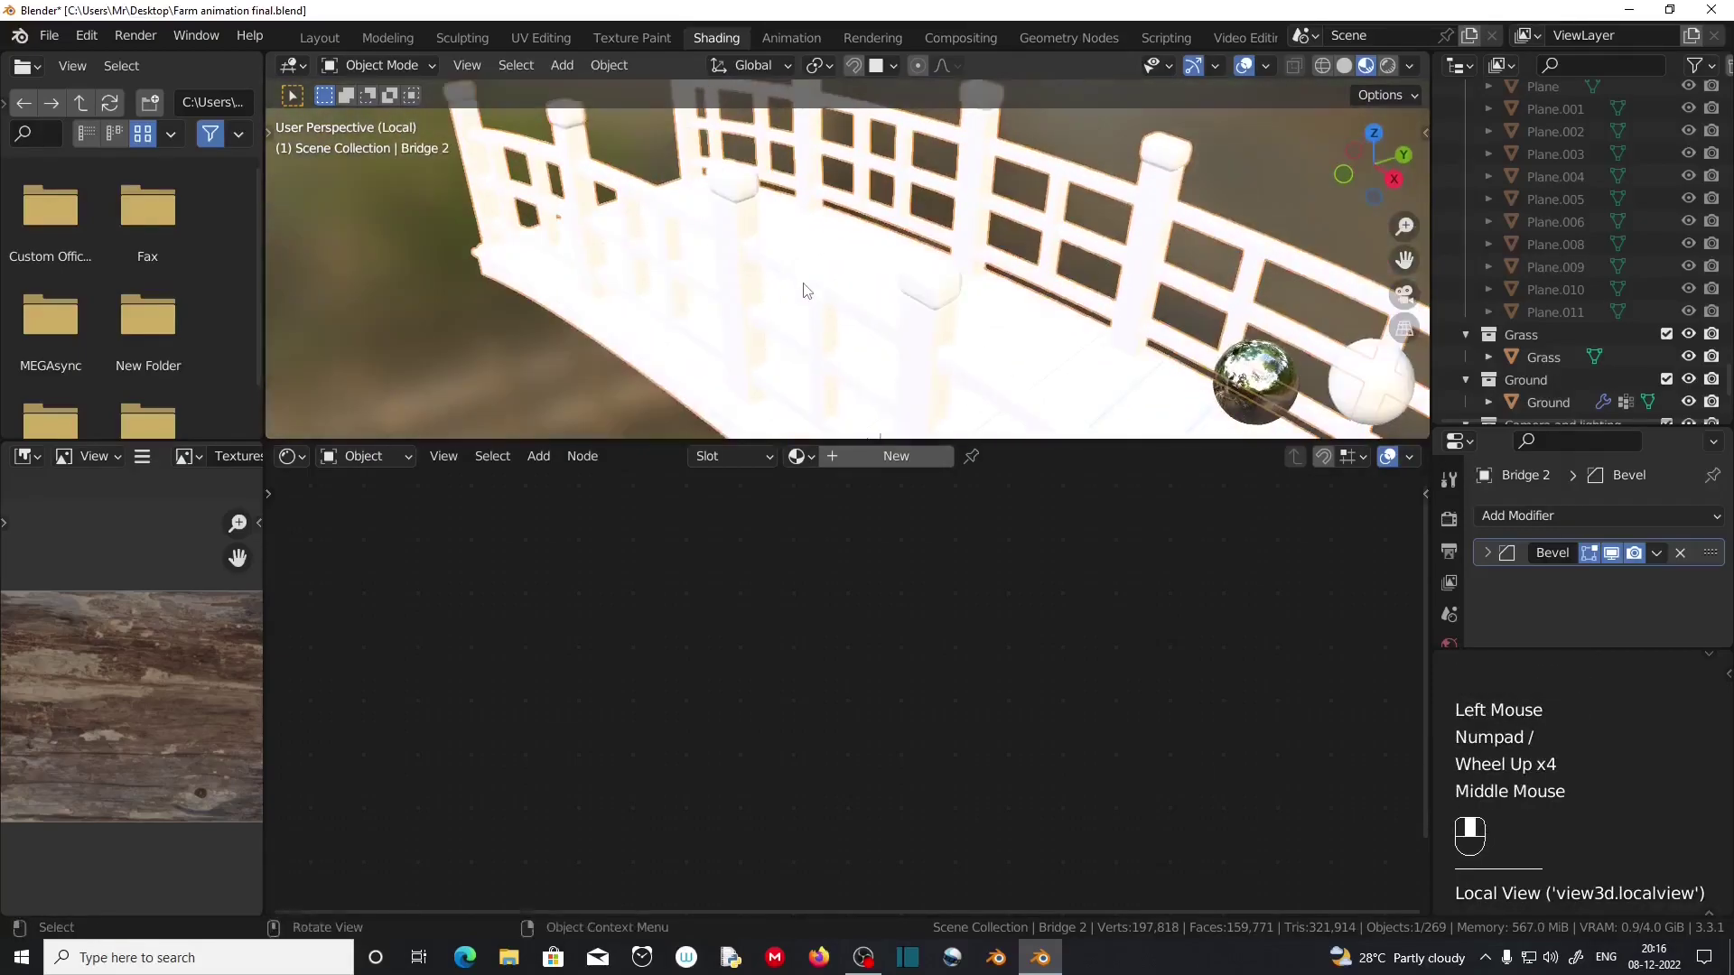
{"action": "left_click", "coordinate": [766, 330]}
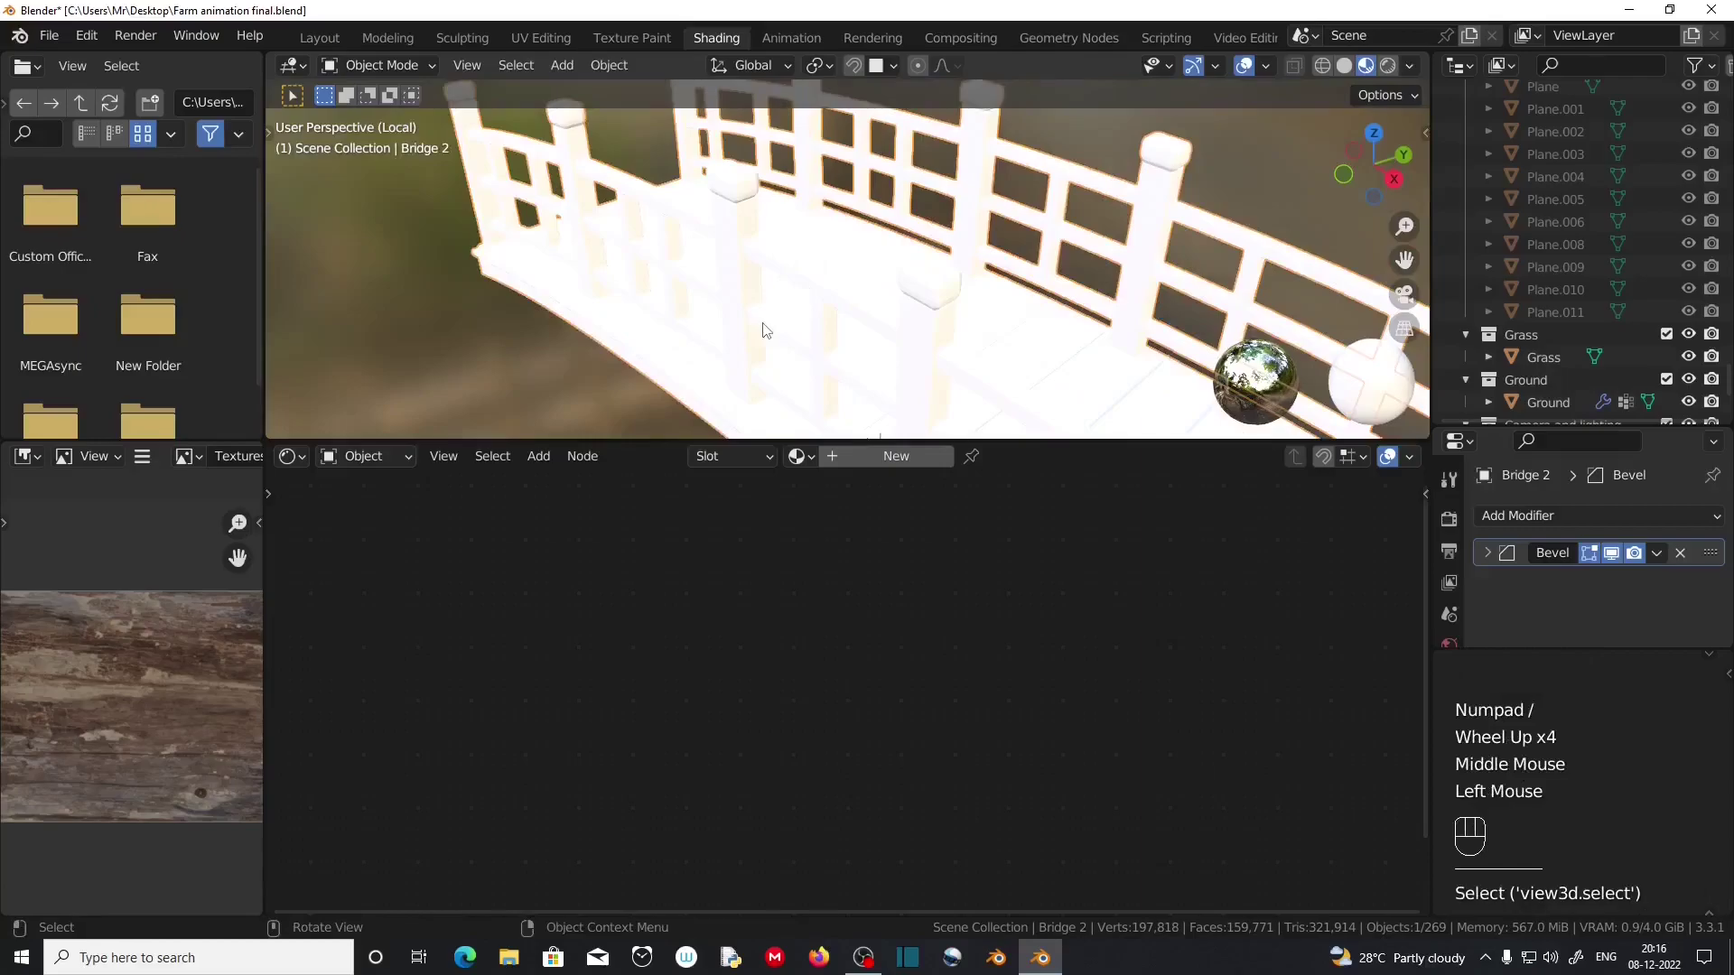
Create a new material named "Bridge 2" on the bridge and move its Principled BSDF node away from the output node.
{"action": "left_click", "coordinate": [883, 456]}
{"action": "left_click", "coordinate": [899, 456]}
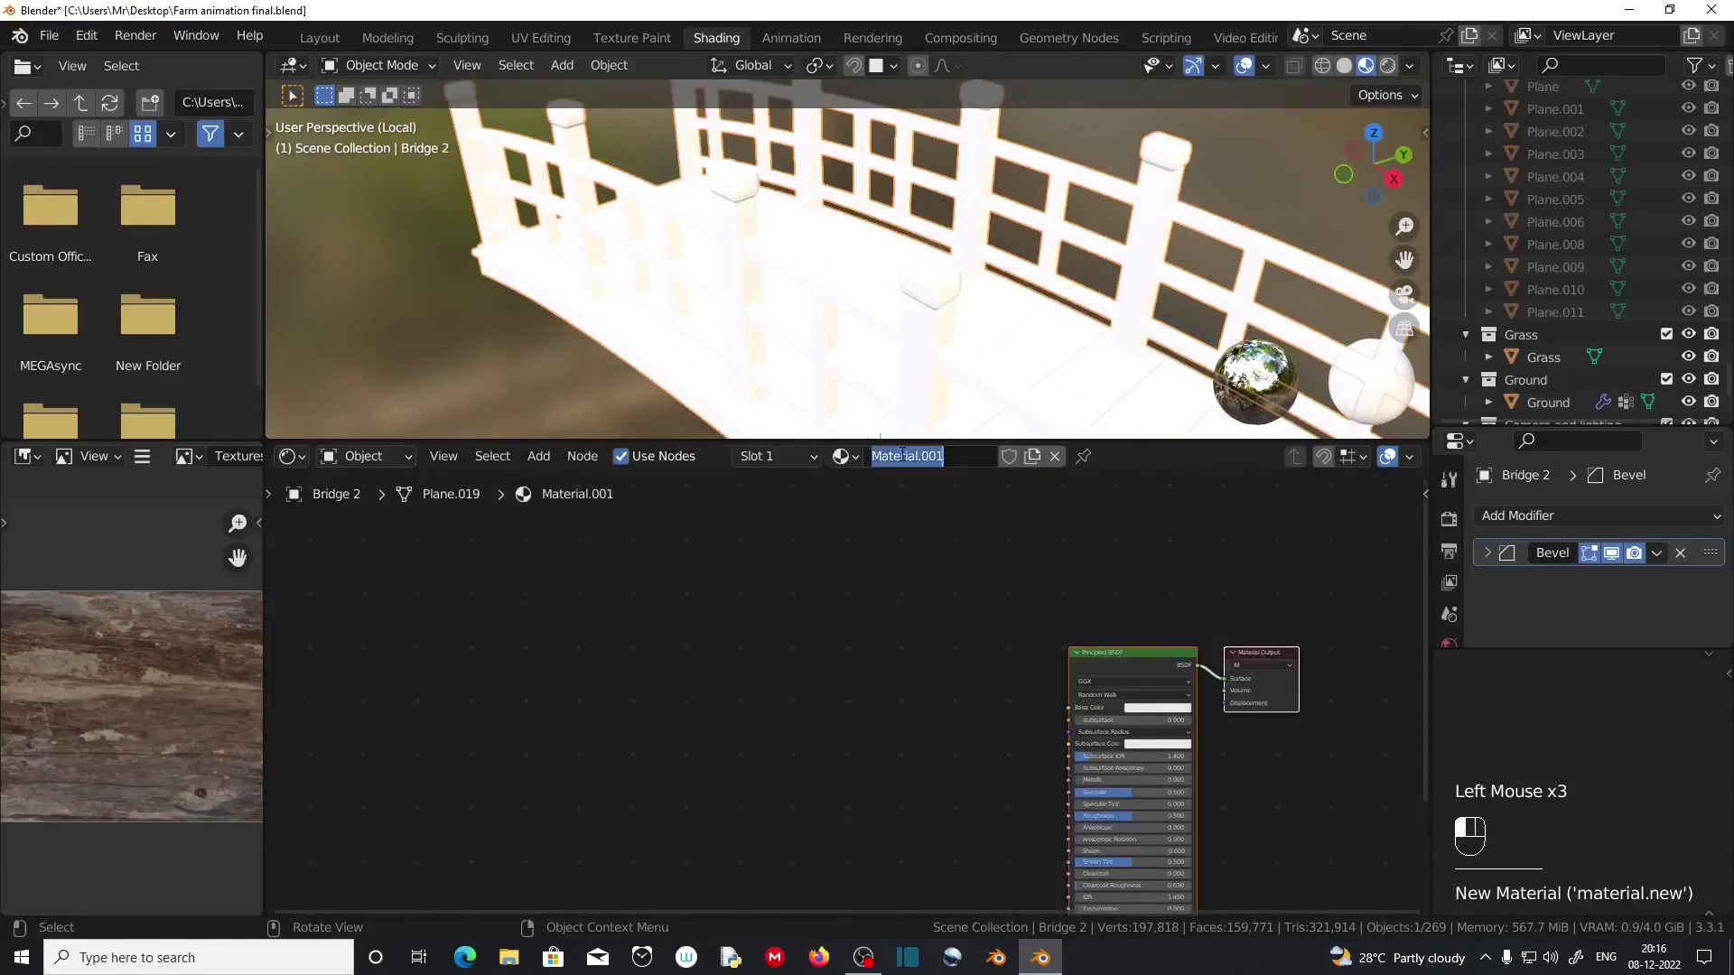
{"action": "type", "text": "Bridge 2"}
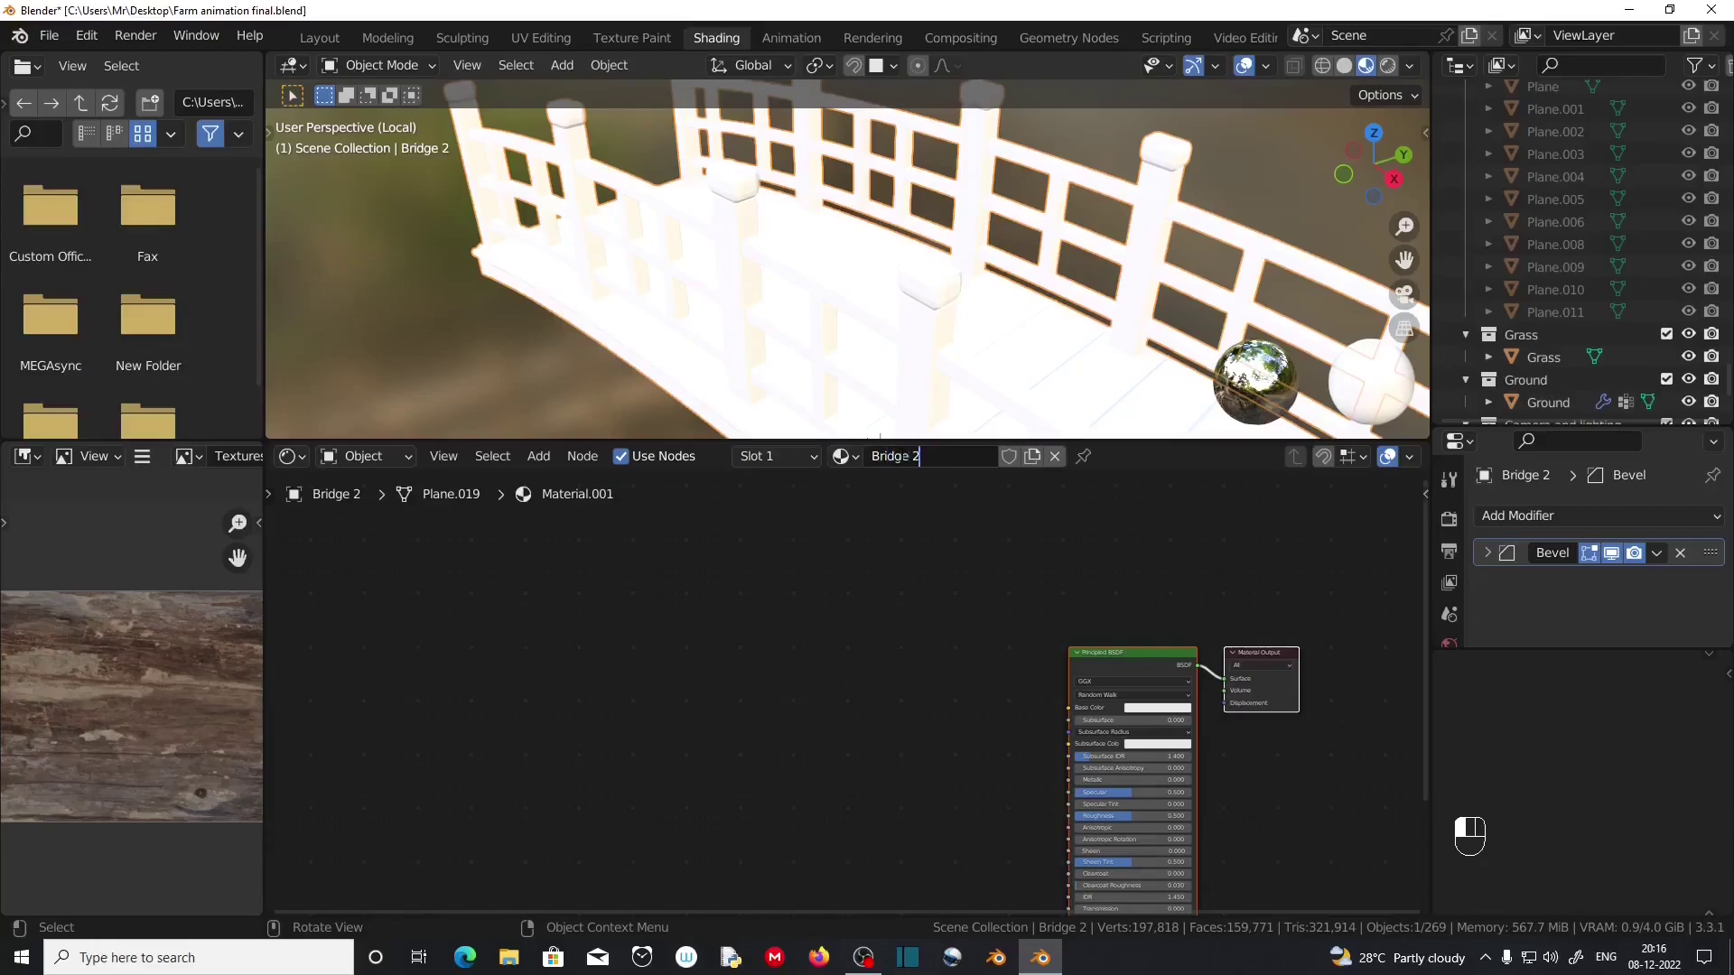
{"action": "left_click", "coordinate": [1108, 658]}
{"action": "scroll", "coordinate": [1109, 657], "scroll_direction": "up", "scroll_amount": 4}
{"action": "left_click", "coordinate": [1281, 649]}
{"action": "left_click_drag", "start_coordinate": [1281, 648], "coordinate": [963, 583]}
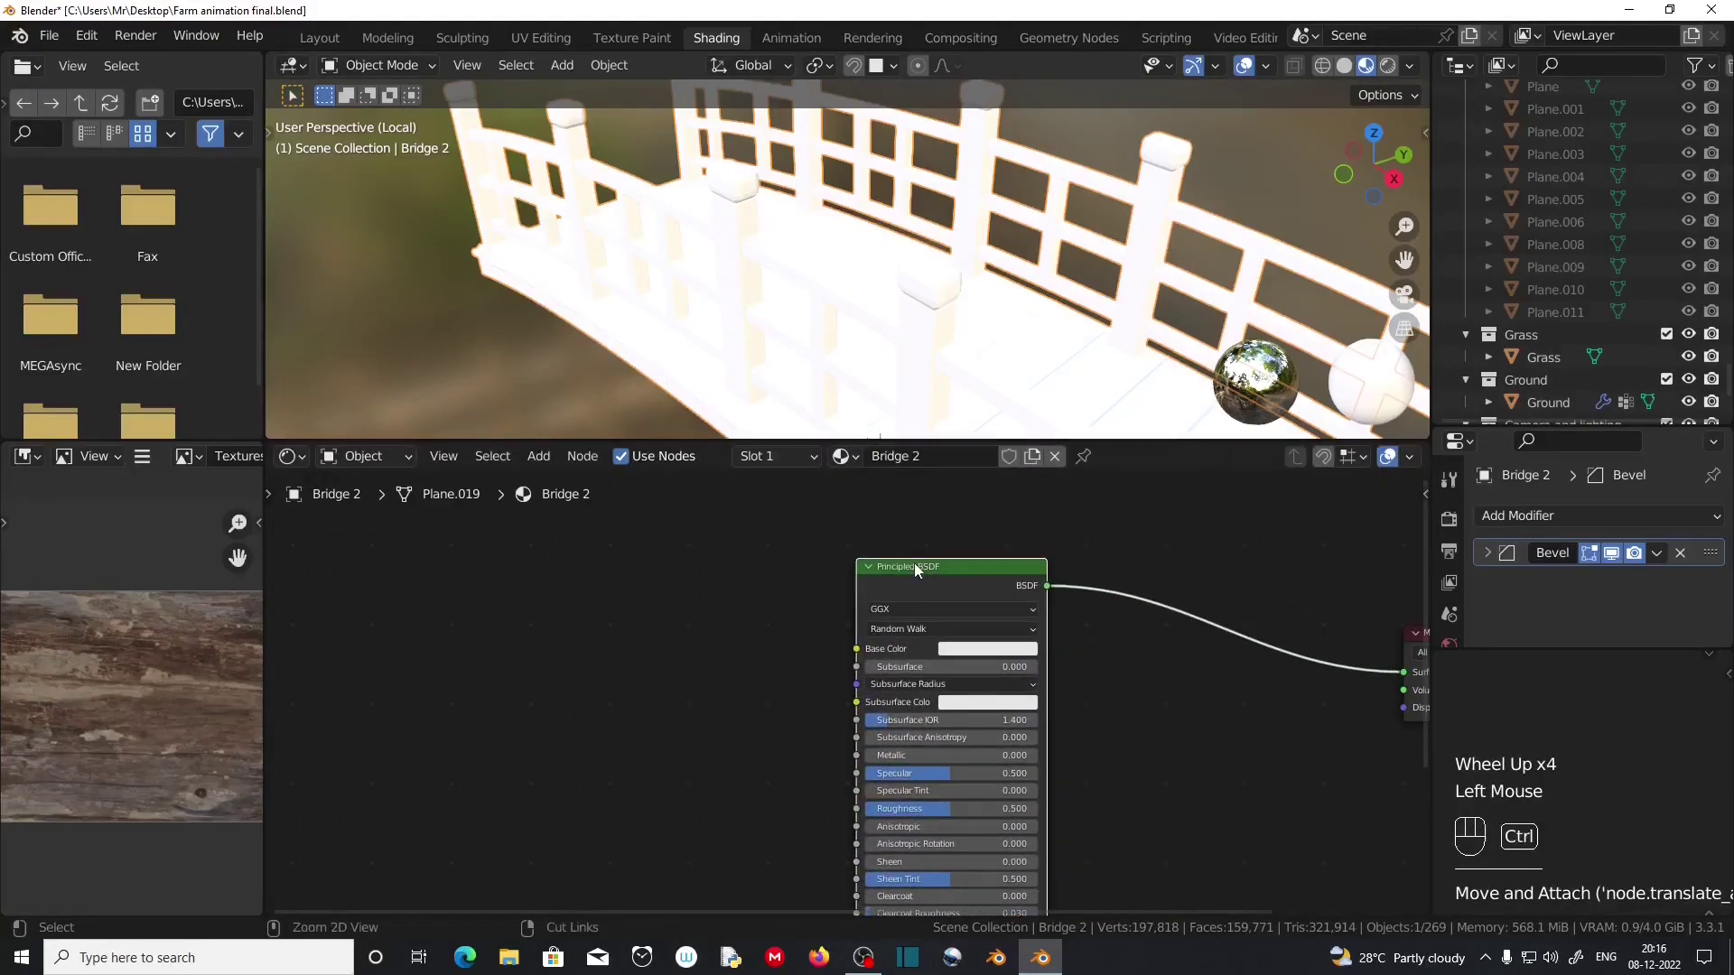
Load the Wood_PlanksOld3 albedo, roughness and normal images from the "Making the bridges" folder through Principled Texture Setup.
{"action": "key", "text": "ctrl+shift+t"}
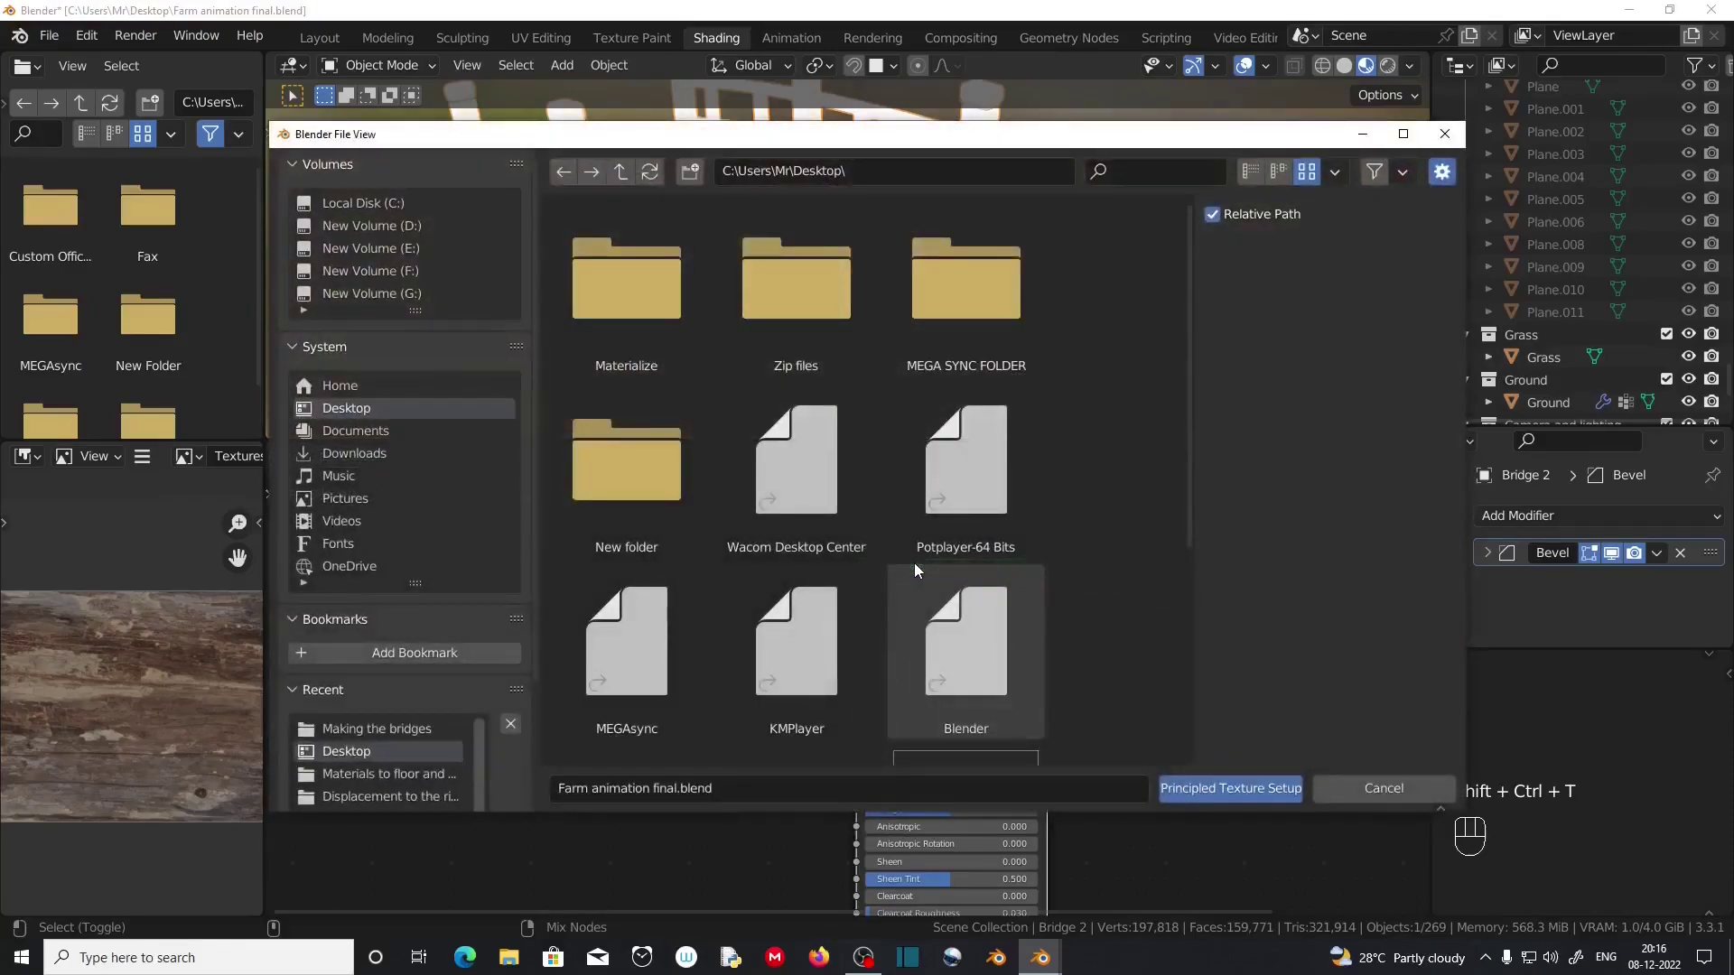
{"action": "left_click", "coordinate": [442, 228]}
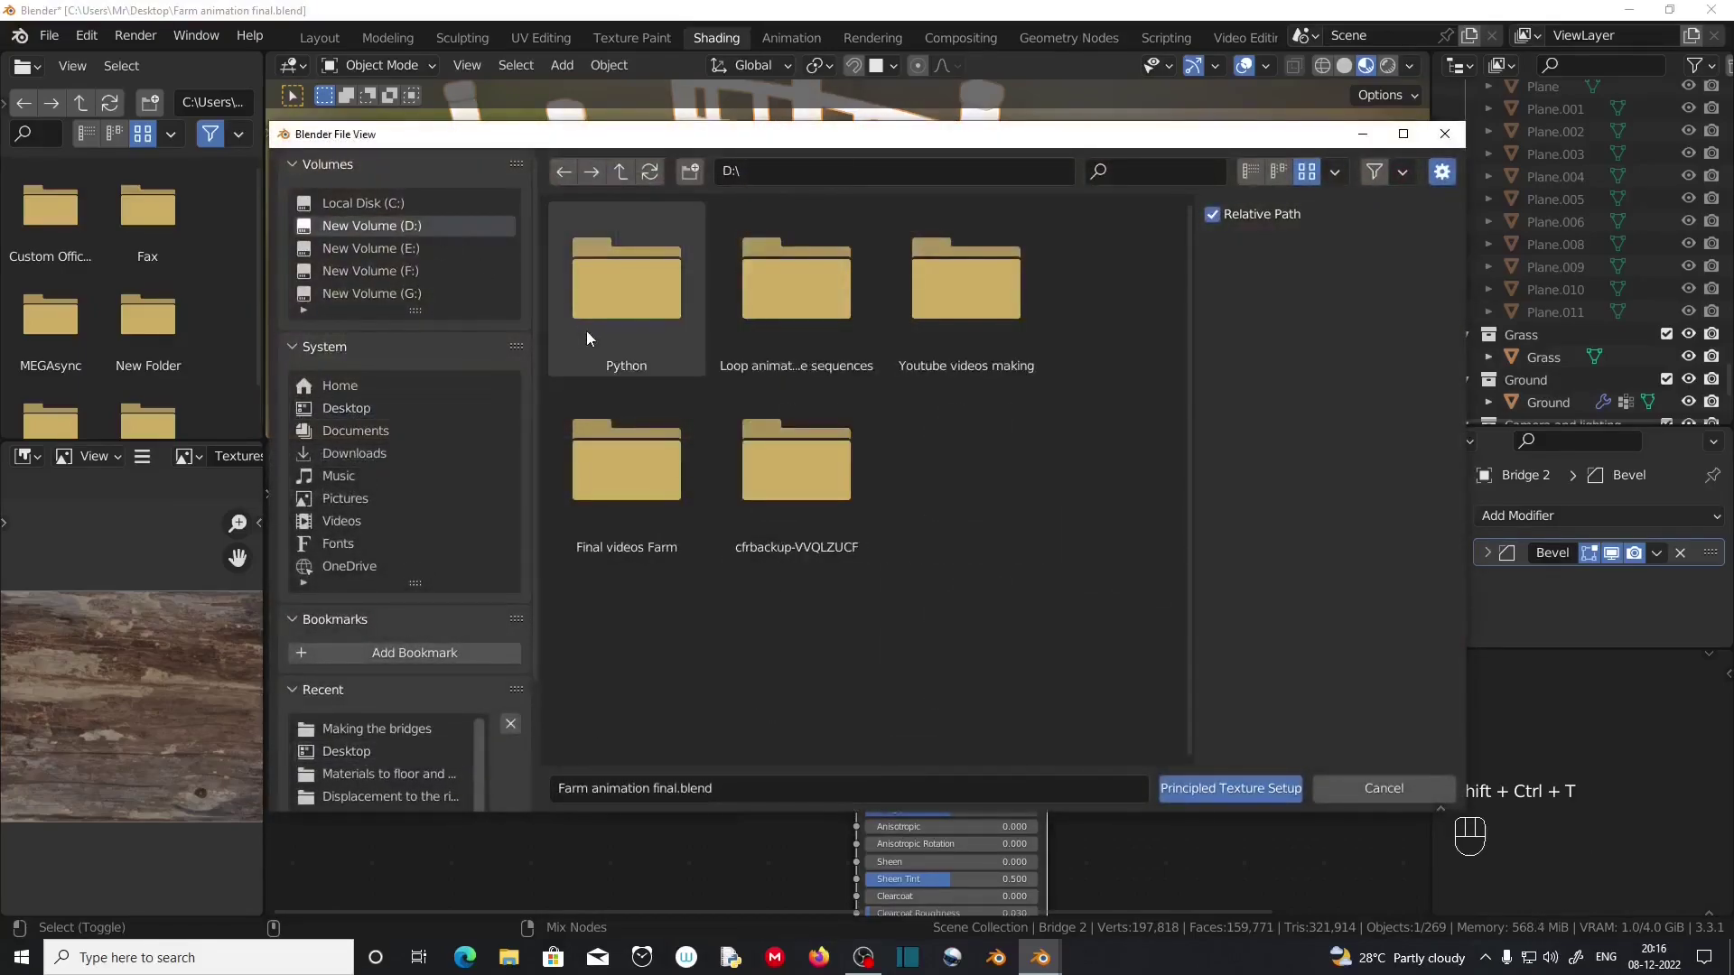
{"action": "left_click", "coordinate": [424, 729]}
{"action": "left_click", "coordinate": [827, 458]}
{"action": "left_click", "coordinate": [988, 460], "text": "shift"}
{"action": "left_click", "coordinate": [627, 638], "text": "shift"}
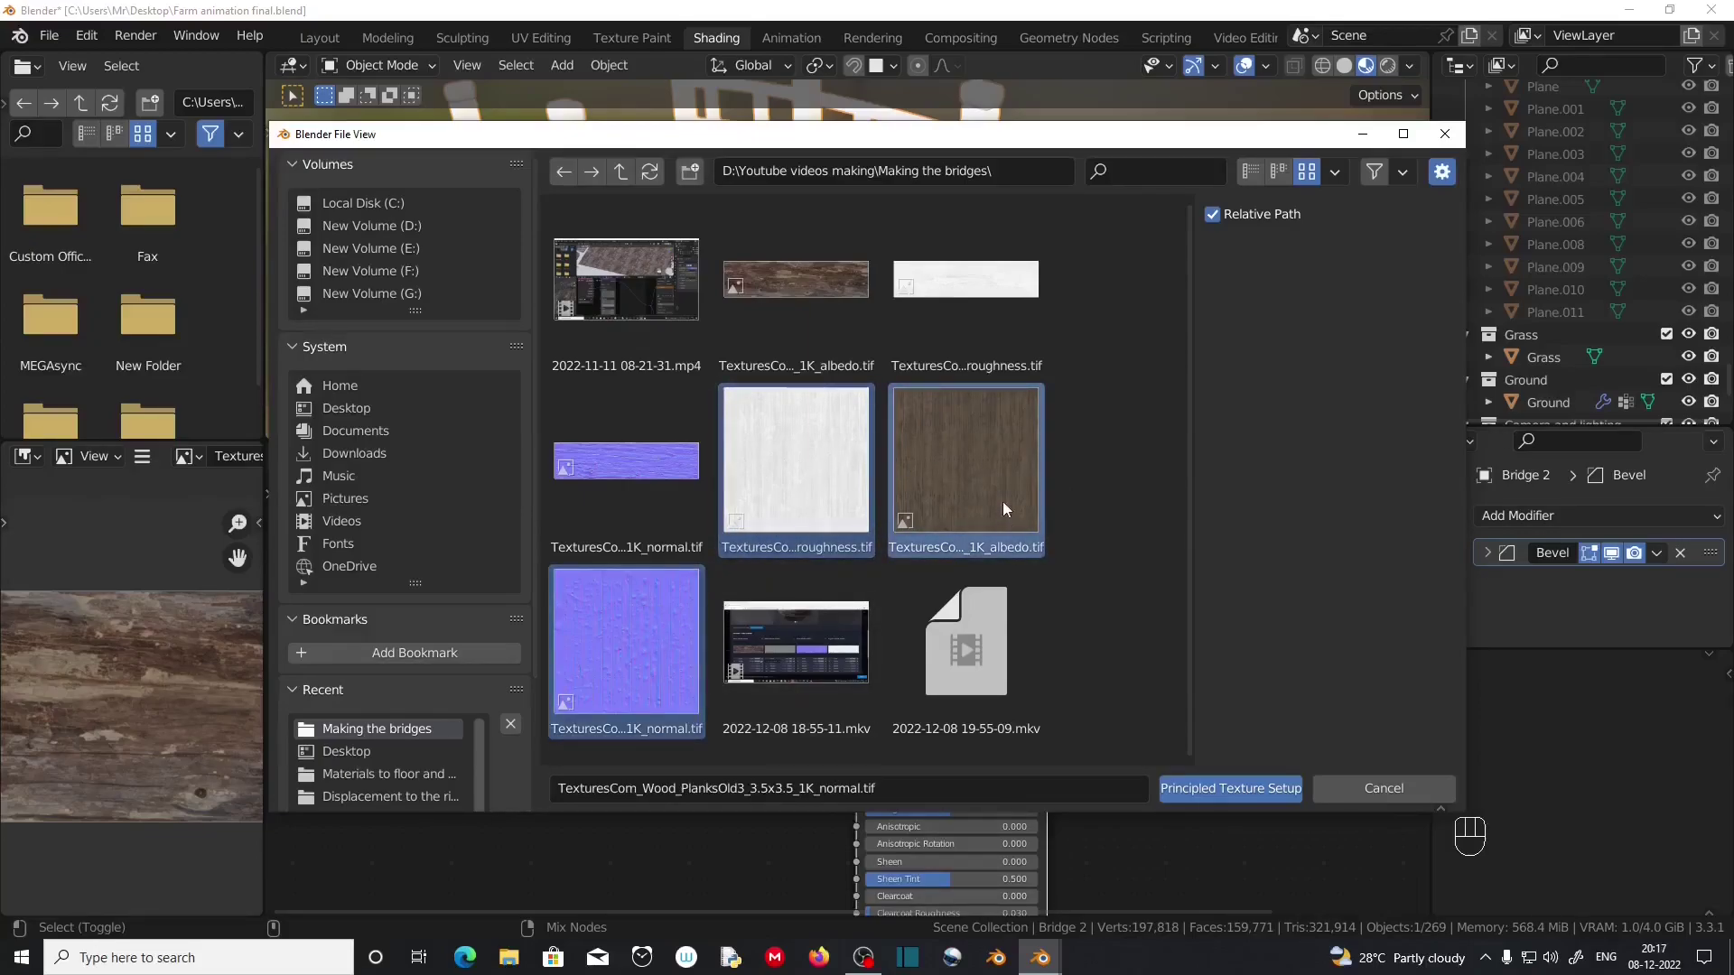
{"action": "left_click", "coordinate": [1233, 785]}
{"action": "scroll", "coordinate": [853, 235], "scroll_direction": "up", "scroll_amount": 2}
{"action": "middle_click_drag", "start_coordinate": [852, 235], "coordinate": [907, 300]}
{"action": "scroll", "coordinate": [950, 265], "scroll_direction": "up", "scroll_amount": 1}
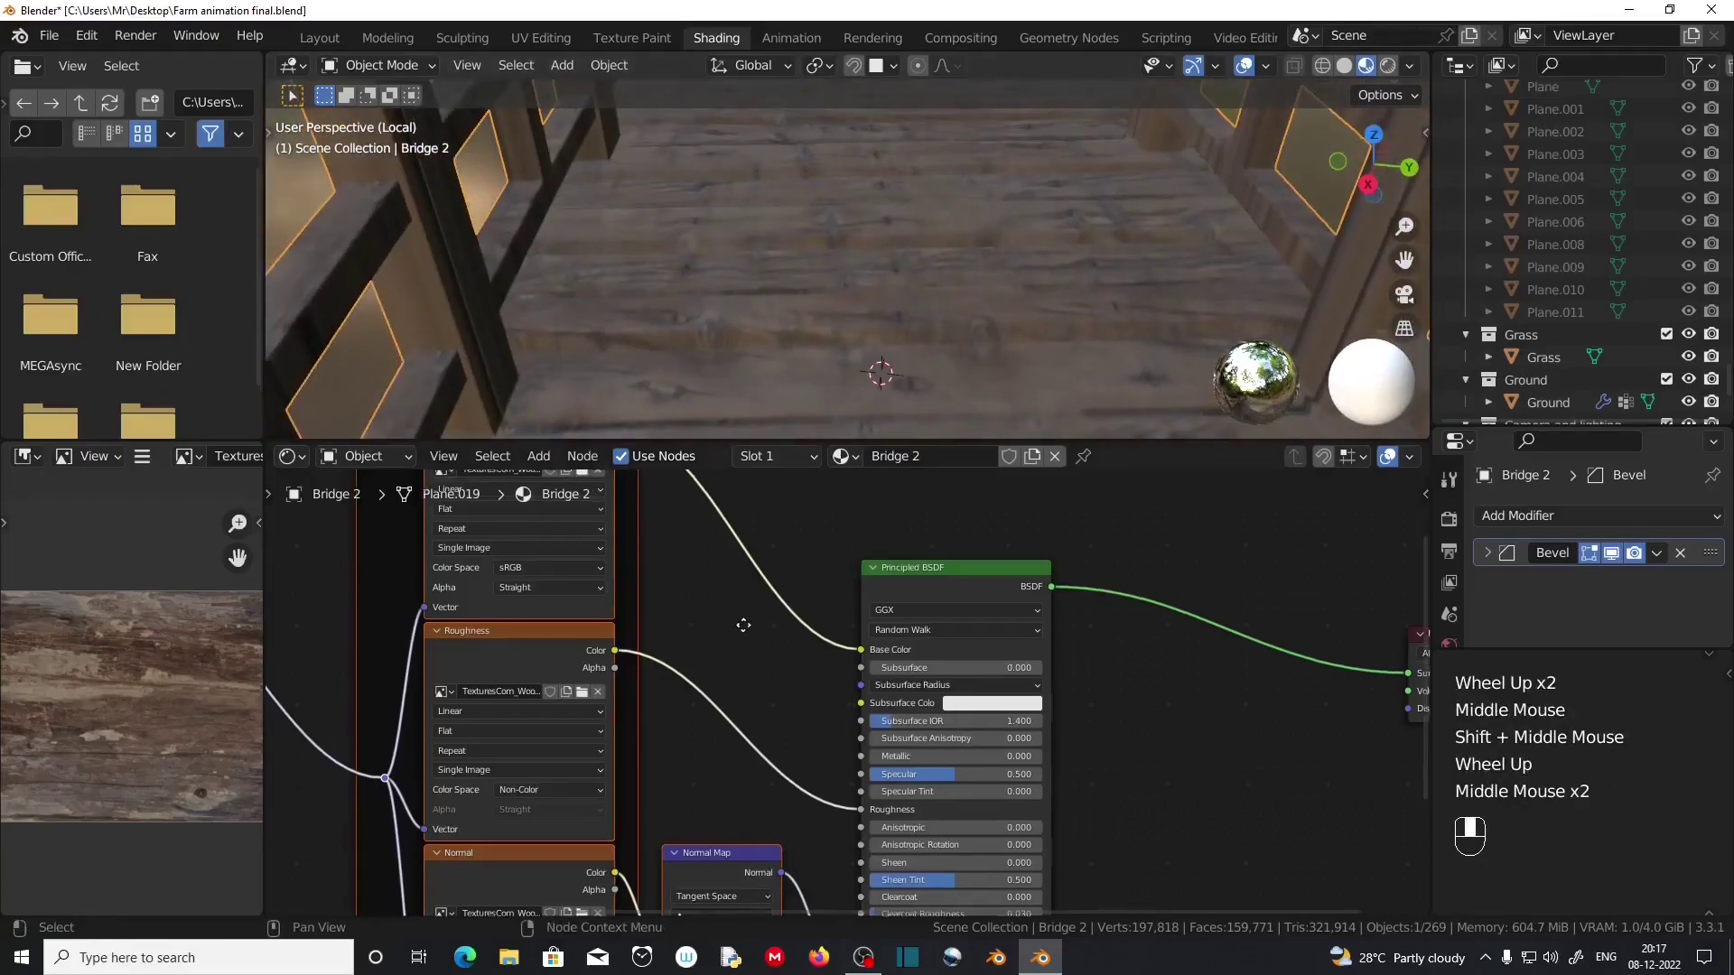
Connect the Texture Coordinate node's Object output to the Mapping node's Vector input.
{"action": "middle_click_drag", "start_coordinate": [728, 620], "coordinate": [1190, 642]}
{"action": "scroll", "coordinate": [451, 663], "scroll_direction": "up", "scroll_amount": 2}
{"action": "middle_click_drag", "start_coordinate": [442, 665], "coordinate": [578, 659]}
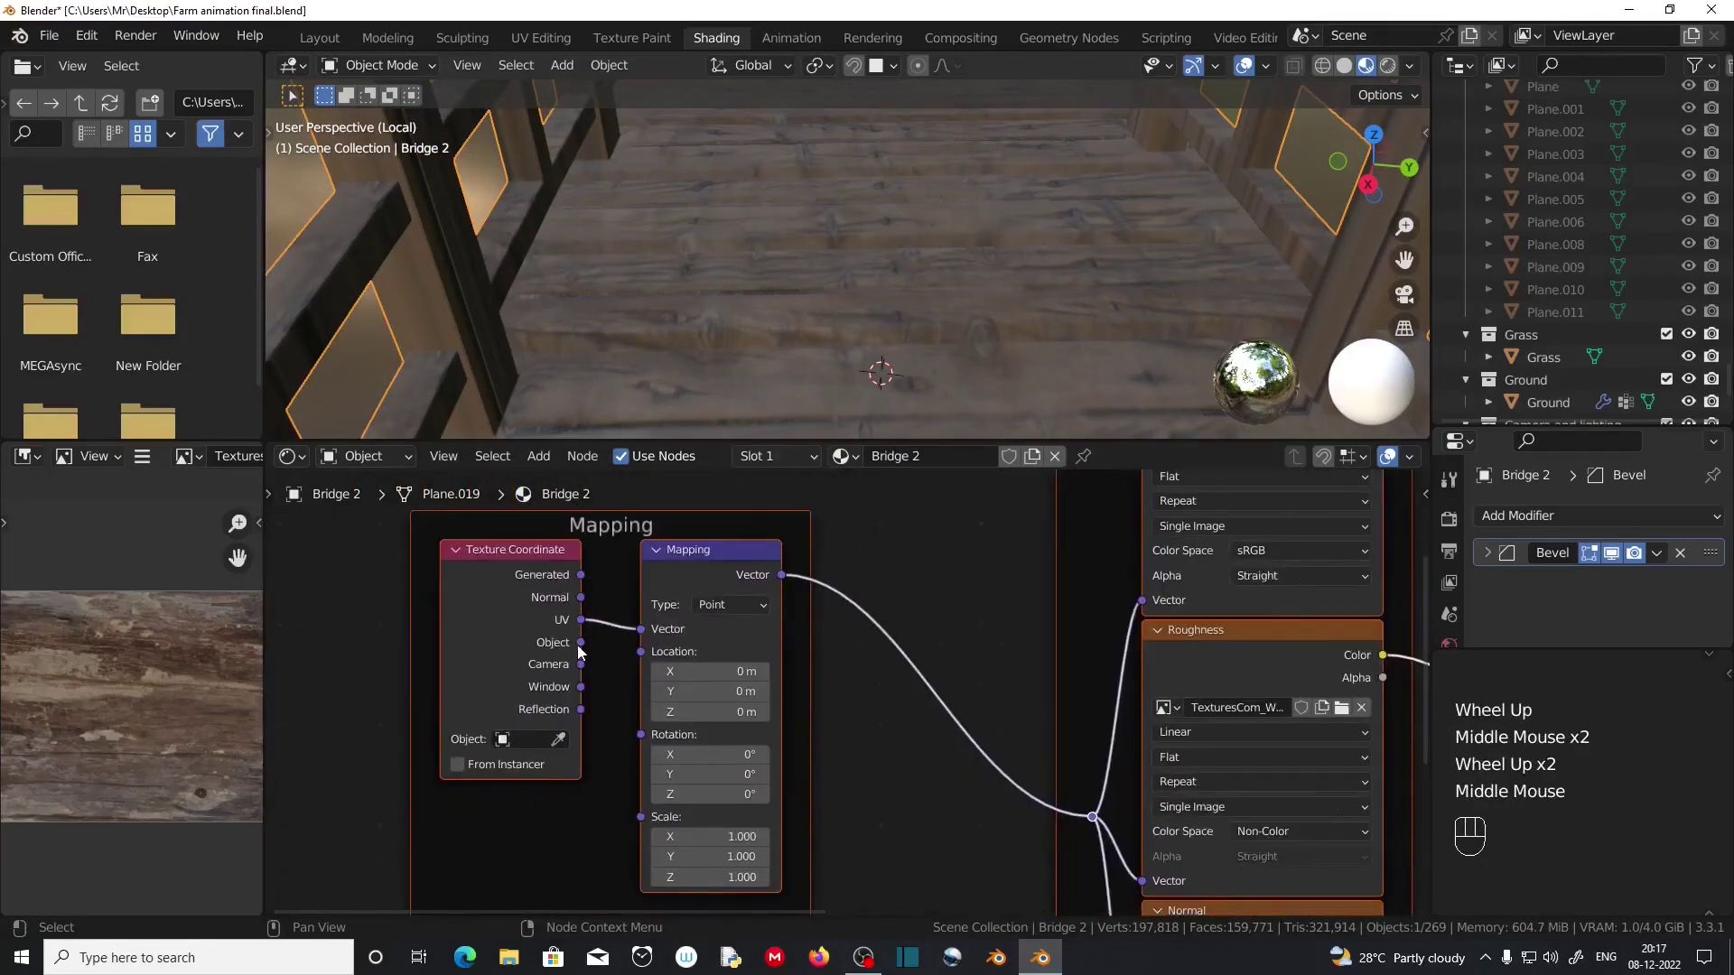
{"action": "left_click", "coordinate": [581, 649]}
{"action": "left_click_drag", "start_coordinate": [580, 643], "coordinate": [636, 635]}
Set the projection of the base colour, roughness and normal image textures to Box.
{"action": "scroll", "coordinate": [968, 663], "scroll_direction": "down", "scroll_amount": 1}
{"action": "middle_click_drag", "start_coordinate": [957, 660], "coordinate": [546, 589], "text": "shift"}
{"action": "scroll", "coordinate": [639, 517], "scroll_direction": "up", "scroll_amount": 2}
{"action": "middle_click_drag", "start_coordinate": [643, 507], "coordinate": [639, 653]}
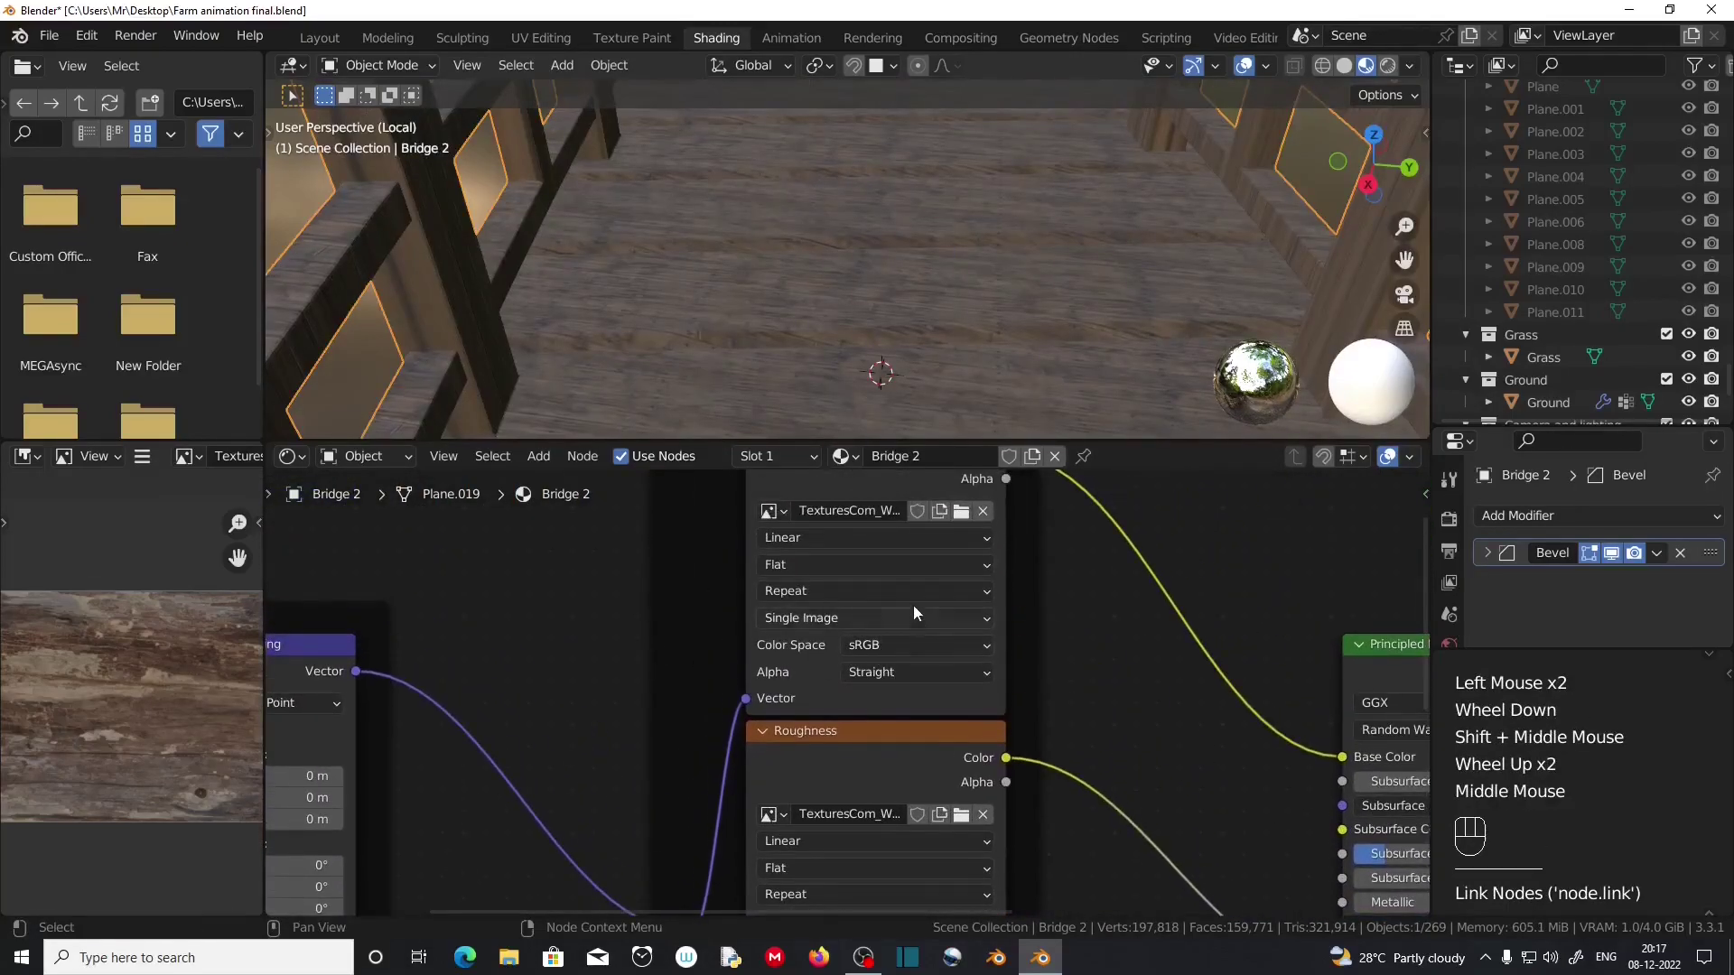
{"action": "left_click", "coordinate": [857, 566]}
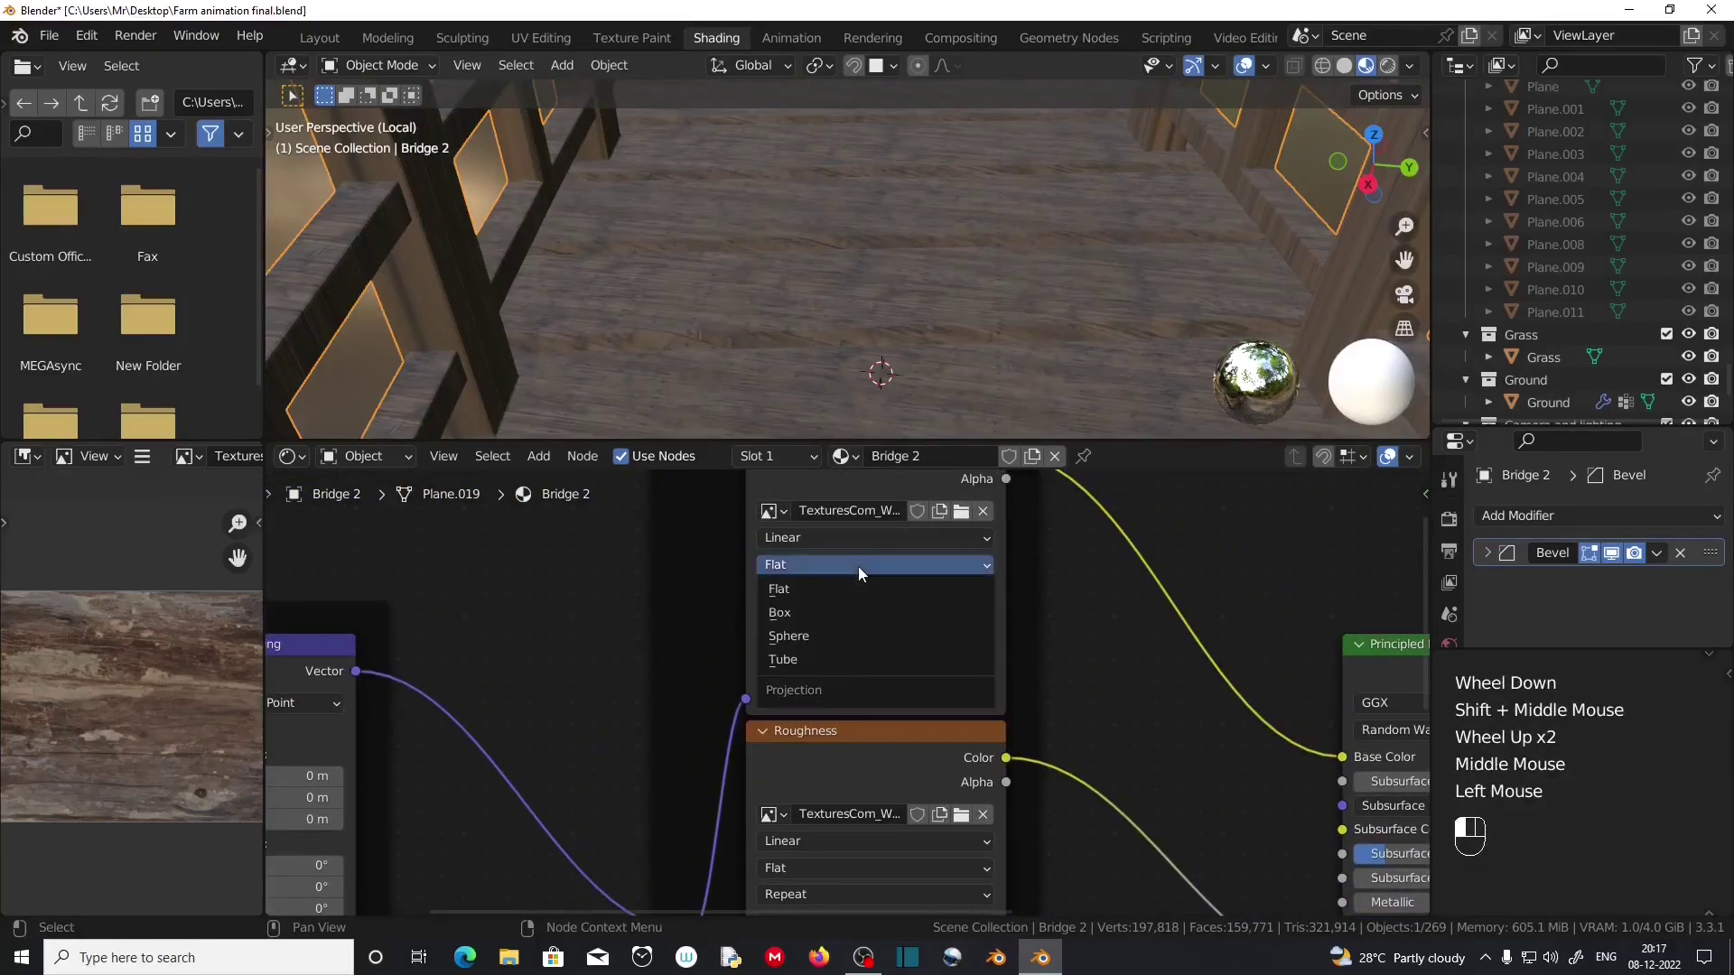
{"action": "left_click", "coordinate": [842, 615]}
{"action": "middle_click_drag", "start_coordinate": [1150, 712], "coordinate": [1151, 466], "text": "shift"}
{"action": "left_click", "coordinate": [869, 621]}
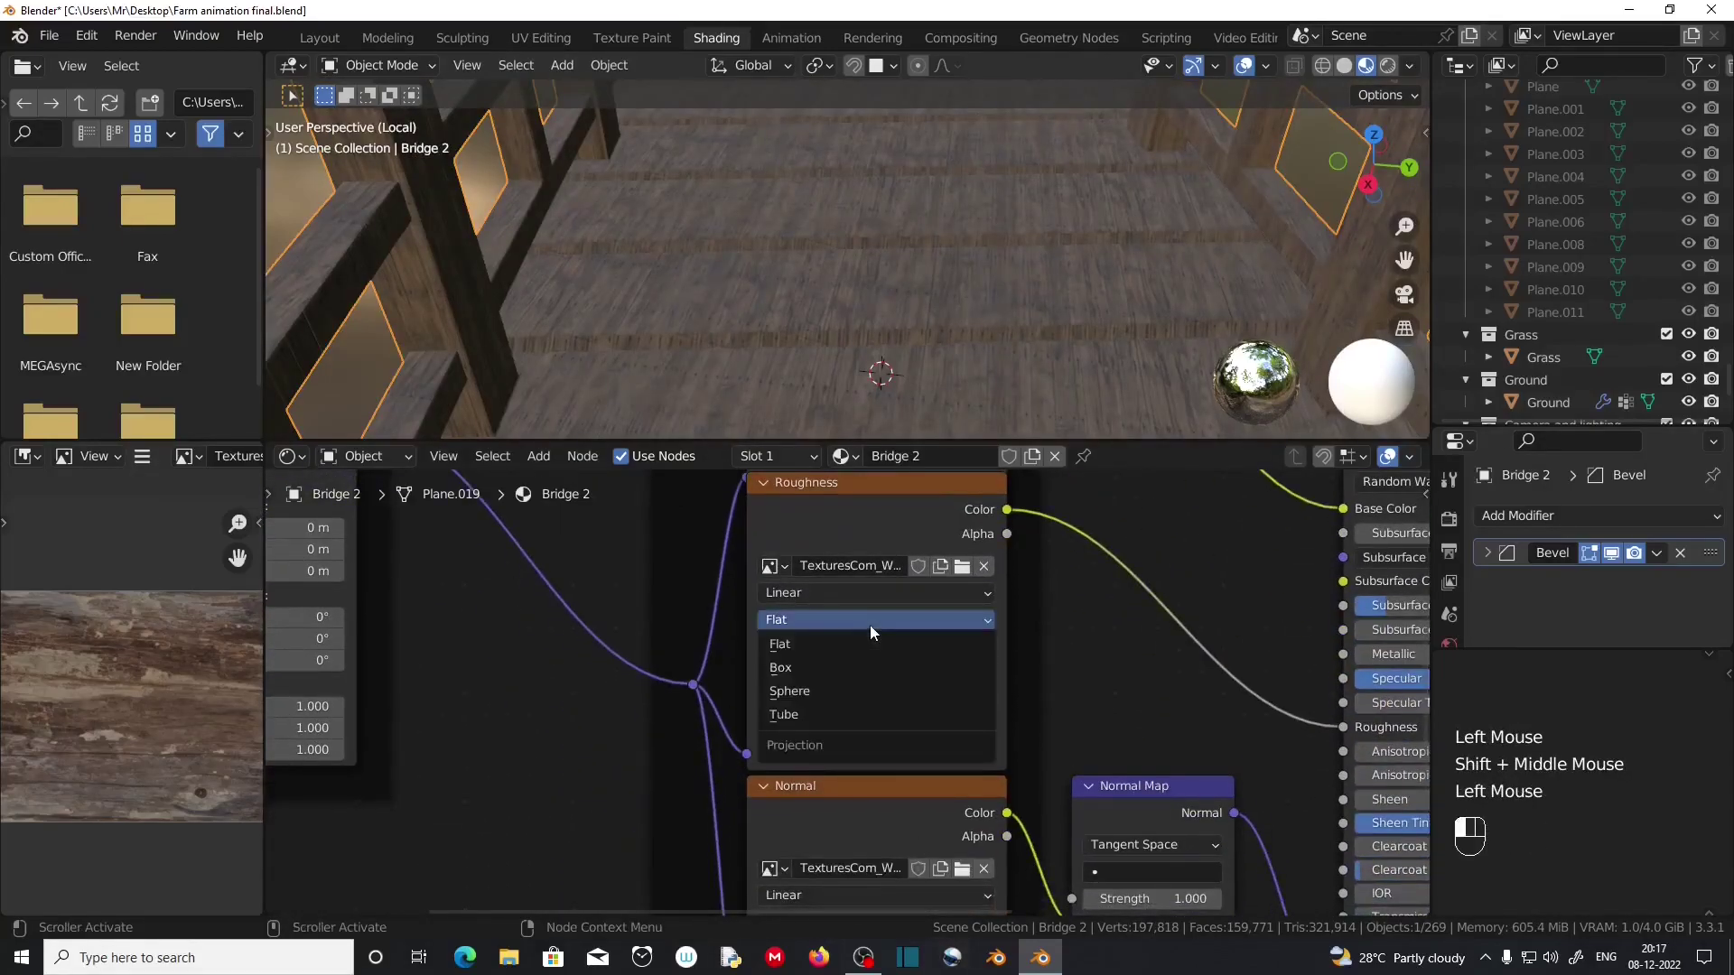
{"action": "left_click", "coordinate": [864, 664]}
{"action": "middle_click_drag", "start_coordinate": [1043, 737], "coordinate": [1043, 491], "text": "shift"}
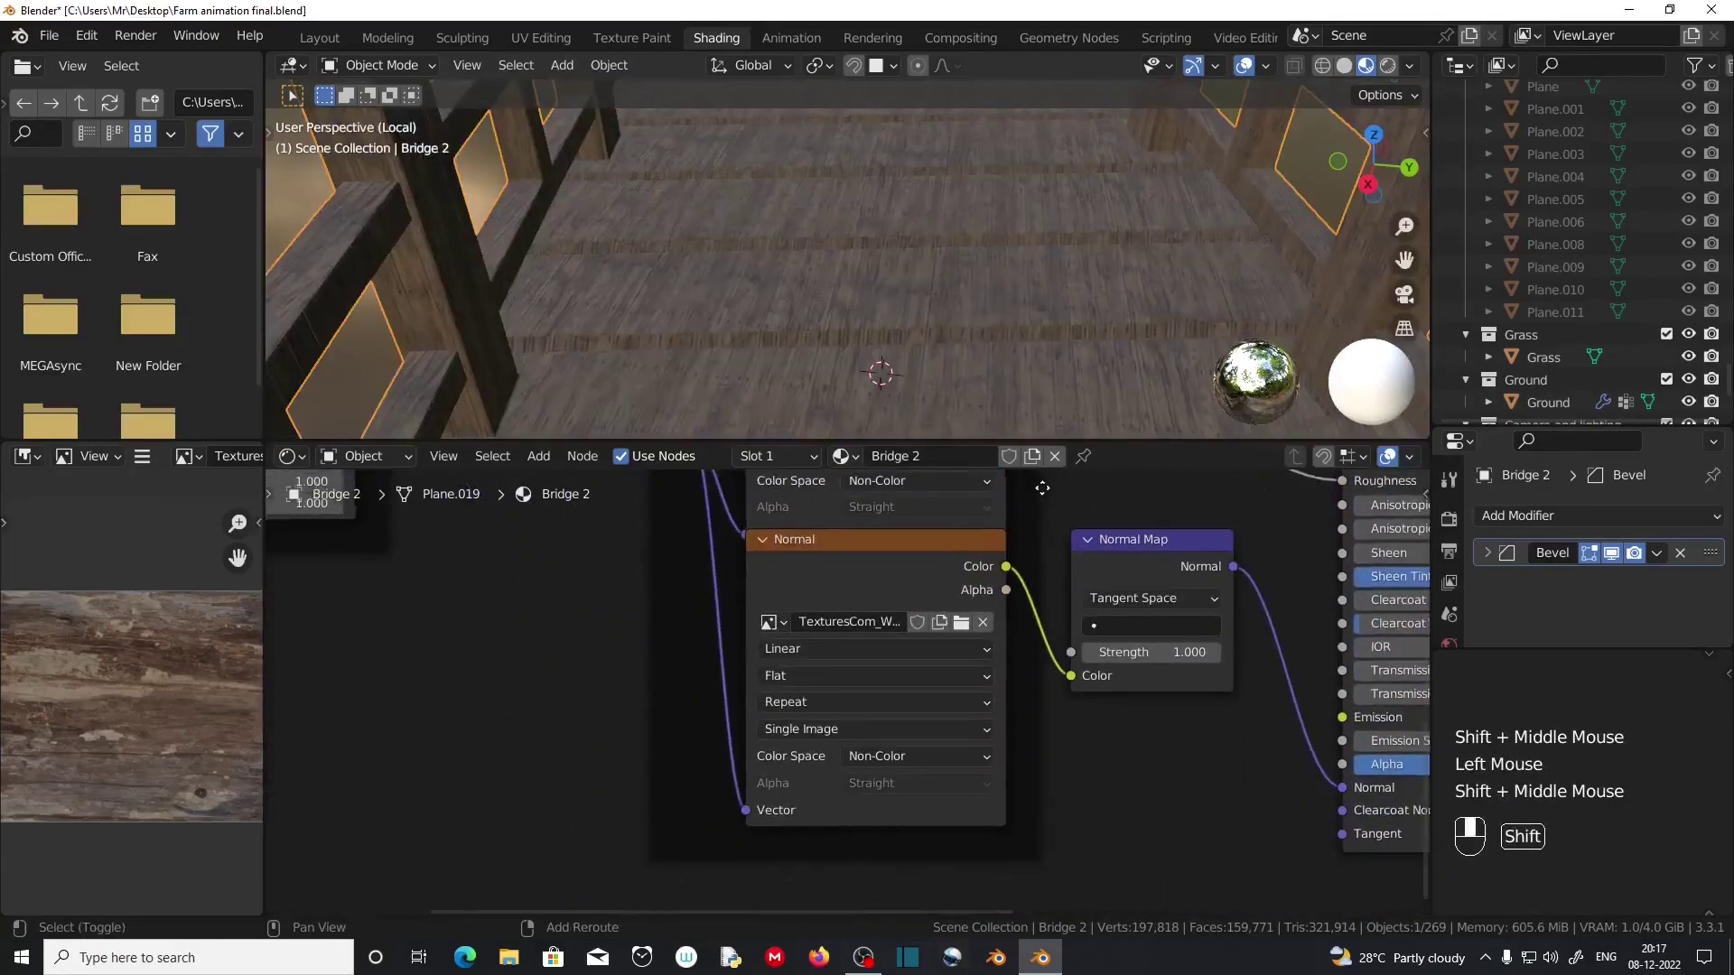
{"action": "left_click", "coordinate": [855, 678]}
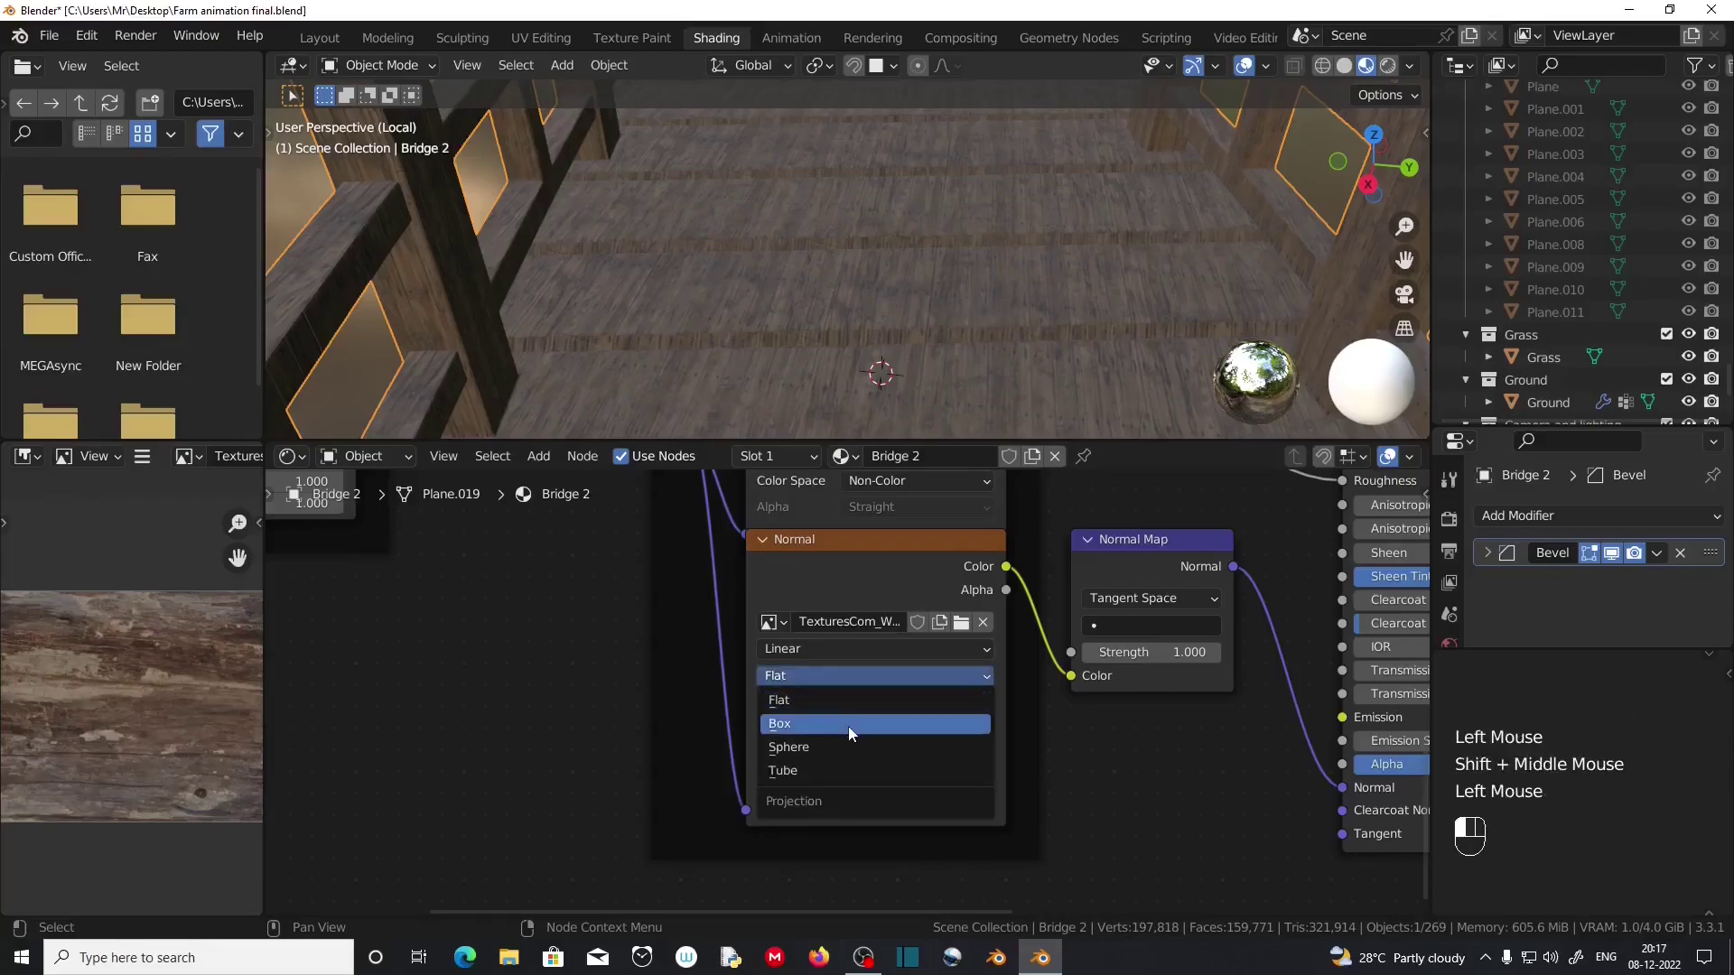
{"action": "left_click", "coordinate": [848, 726]}
Space the image texture nodes apart by moving the Normal texture down and the base colour texture up.
{"action": "middle_click_drag", "start_coordinate": [1064, 537], "coordinate": [1050, 586]}
{"action": "scroll", "coordinate": [1051, 585], "scroll_direction": "up", "scroll_amount": 1}
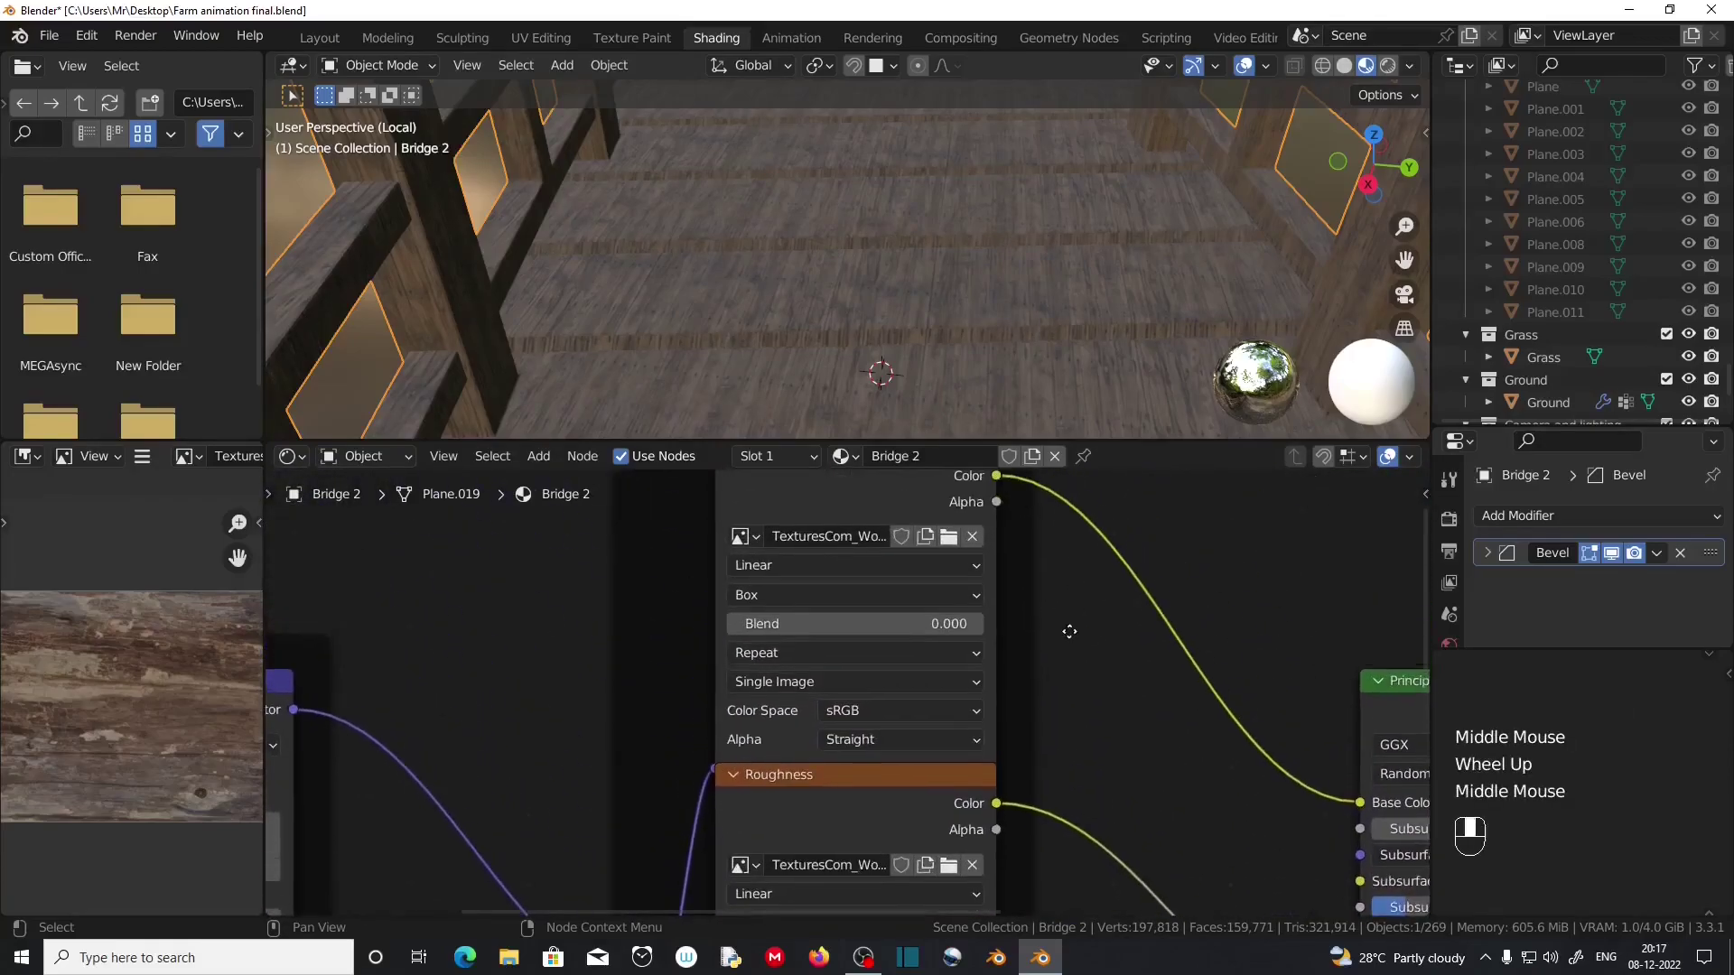
{"action": "middle_click_drag", "start_coordinate": [1044, 659], "coordinate": [1033, 740]}
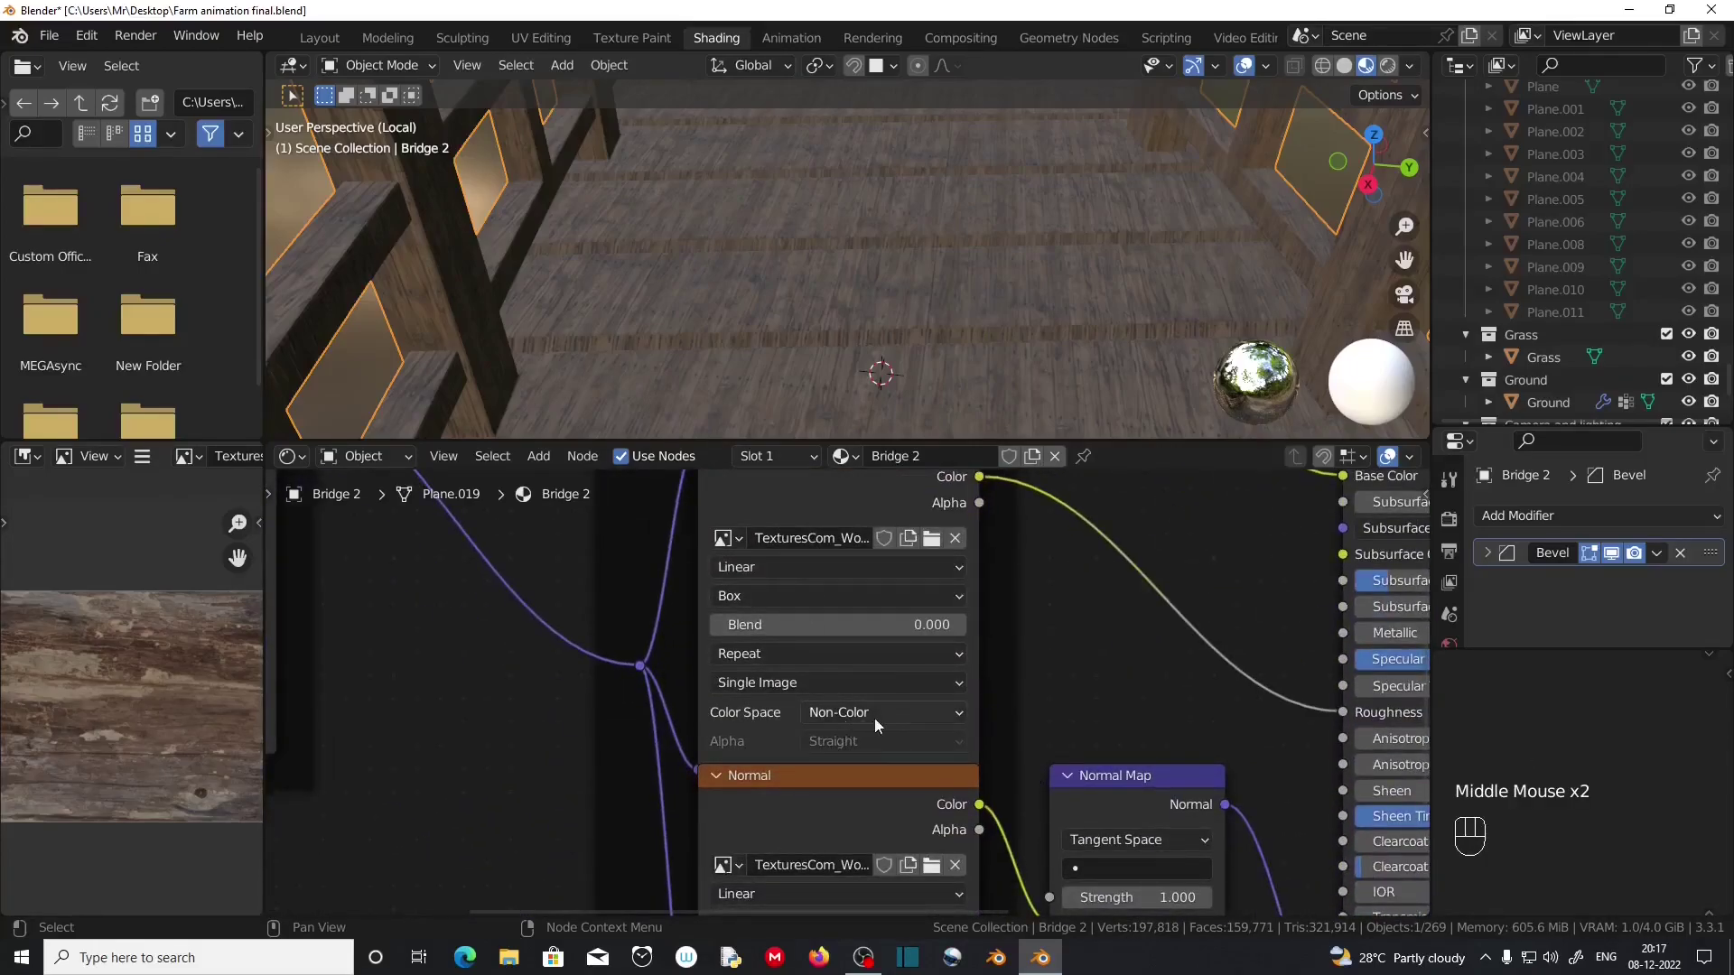
{"action": "middle_click_drag", "start_coordinate": [1014, 716], "coordinate": [1017, 523]}
{"action": "middle_click_drag", "start_coordinate": [1081, 781], "coordinate": [1063, 679]}
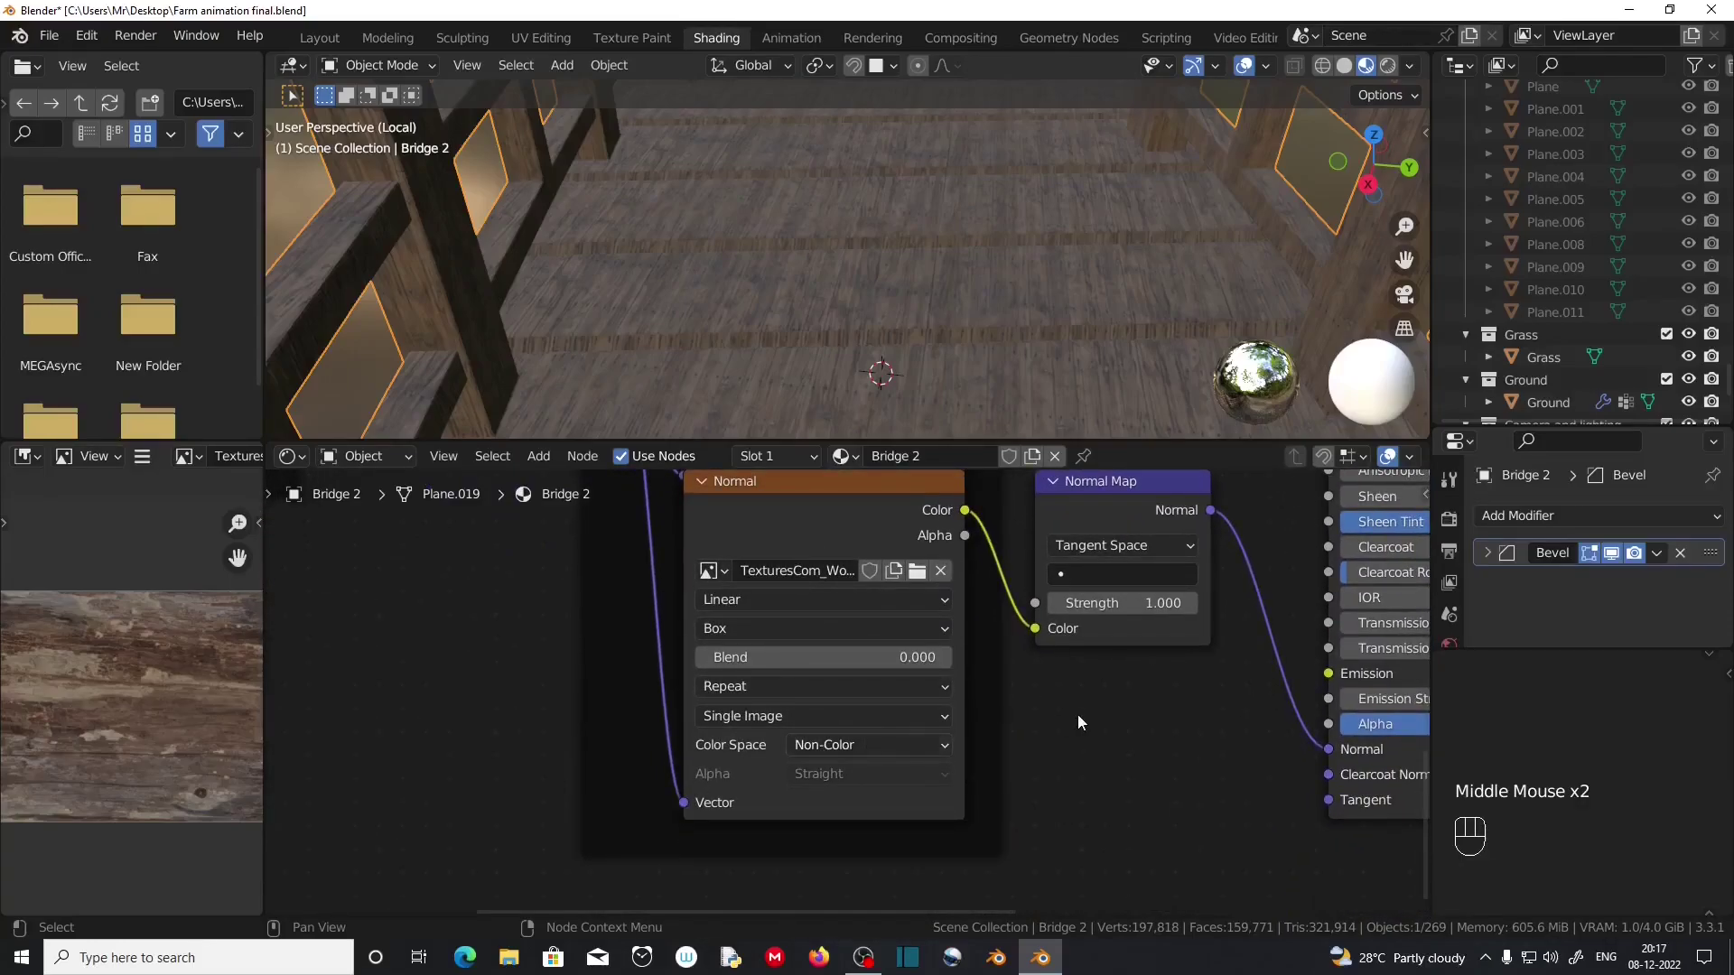
{"action": "middle_click_drag", "start_coordinate": [1104, 518], "coordinate": [1072, 661]}
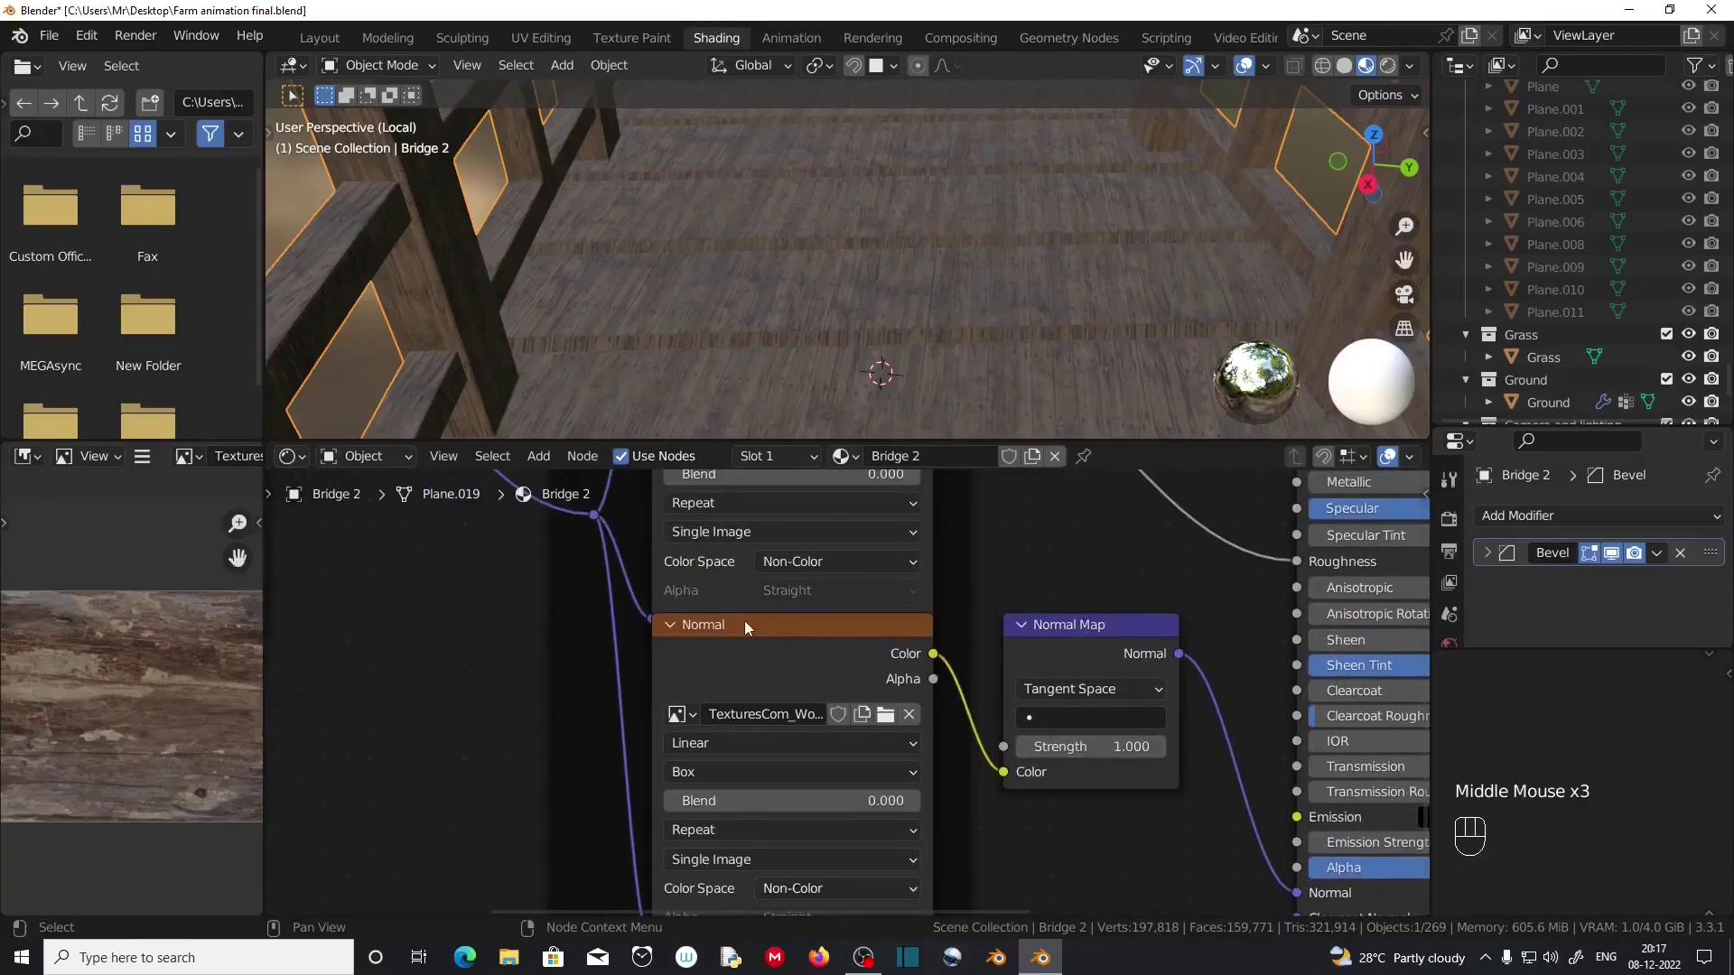
{"action": "left_click_drag", "start_coordinate": [757, 631], "coordinate": [760, 670]}
{"action": "middle_click_drag", "start_coordinate": [996, 590], "coordinate": [995, 705]}
{"action": "left_click_drag", "start_coordinate": [773, 549], "coordinate": [773, 514]}
Set the Mapping node's Z rotation to -8.1° and check the plank grain on the deck.
{"action": "scroll", "coordinate": [976, 679], "scroll_direction": "down", "scroll_amount": 1}
{"action": "middle_click_drag", "start_coordinate": [951, 750], "coordinate": [1168, 534]}
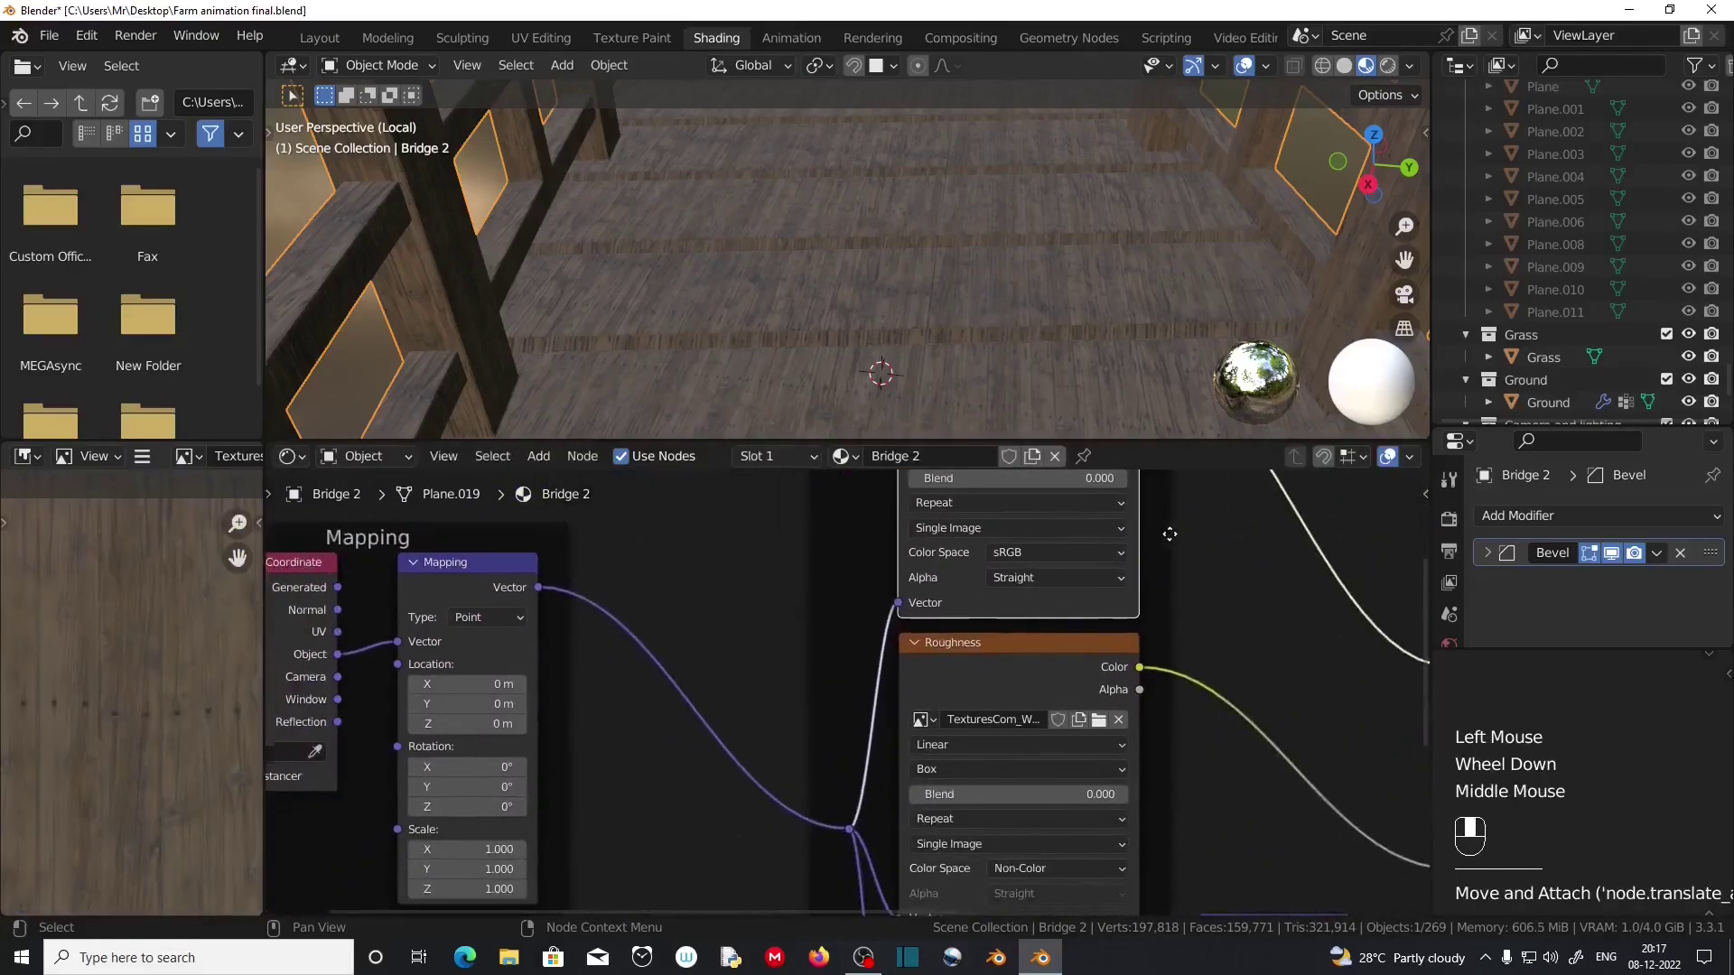
{"action": "scroll", "coordinate": [1168, 534], "scroll_direction": "up", "scroll_amount": 1}
{"action": "middle_click_drag", "start_coordinate": [779, 330], "coordinate": [751, 312], "text": "shift"}
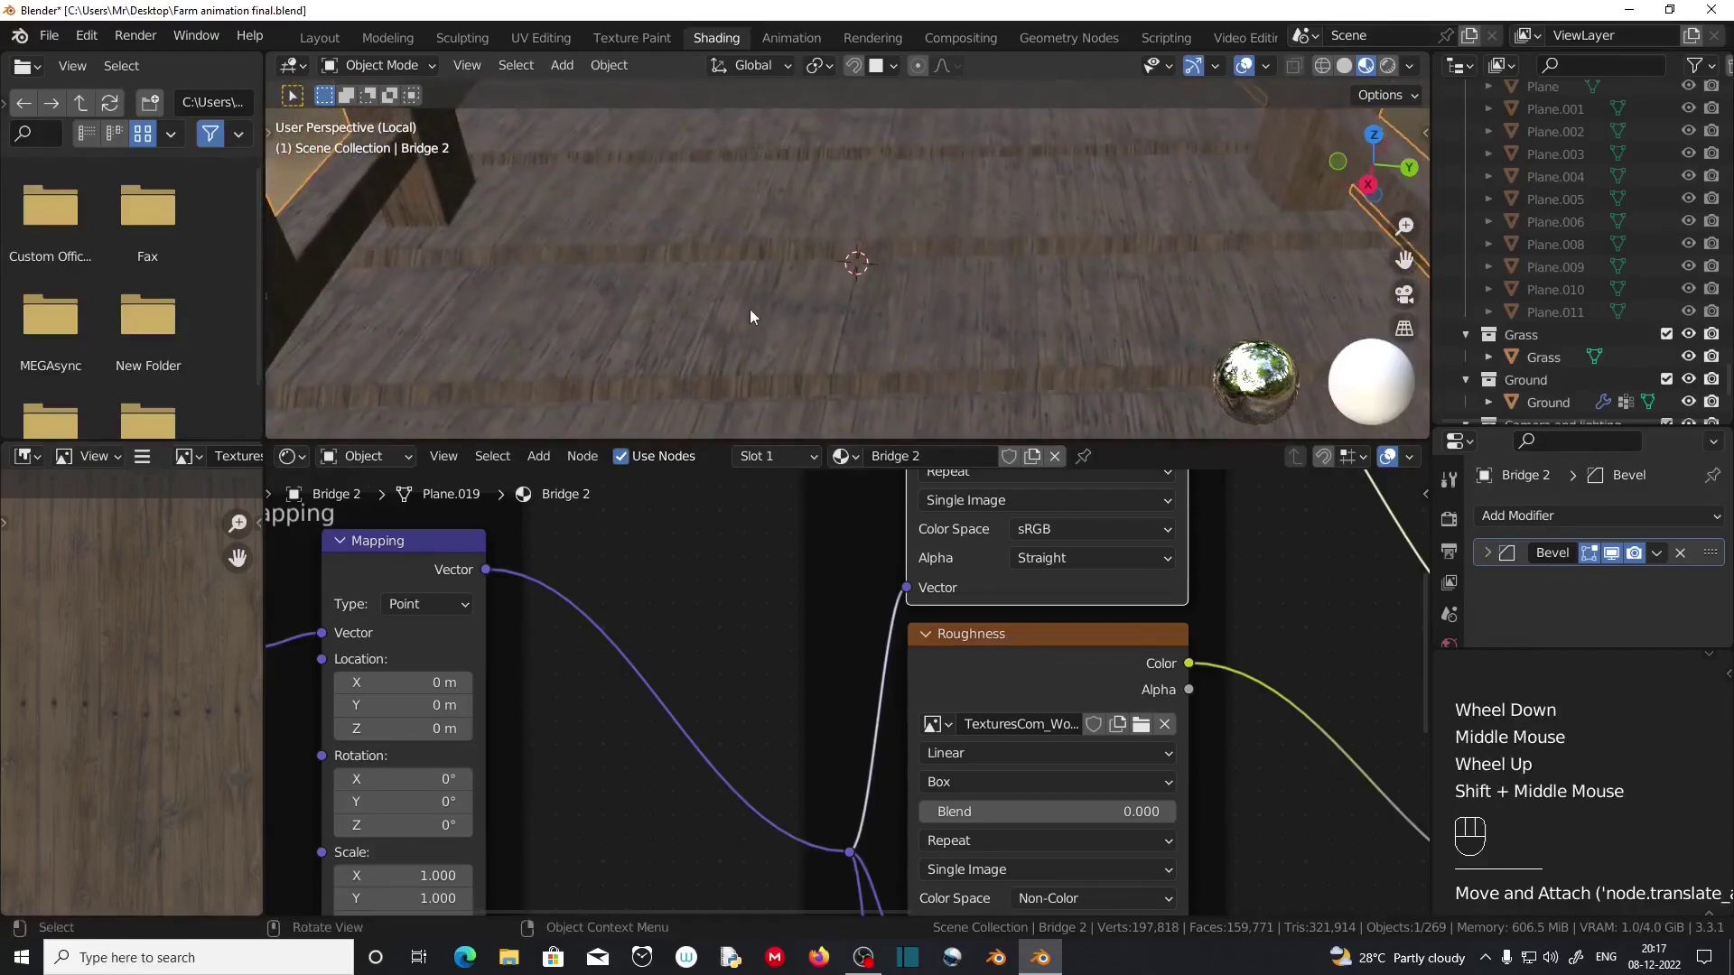
{"action": "middle_click_drag", "start_coordinate": [641, 634], "coordinate": [929, 437]}
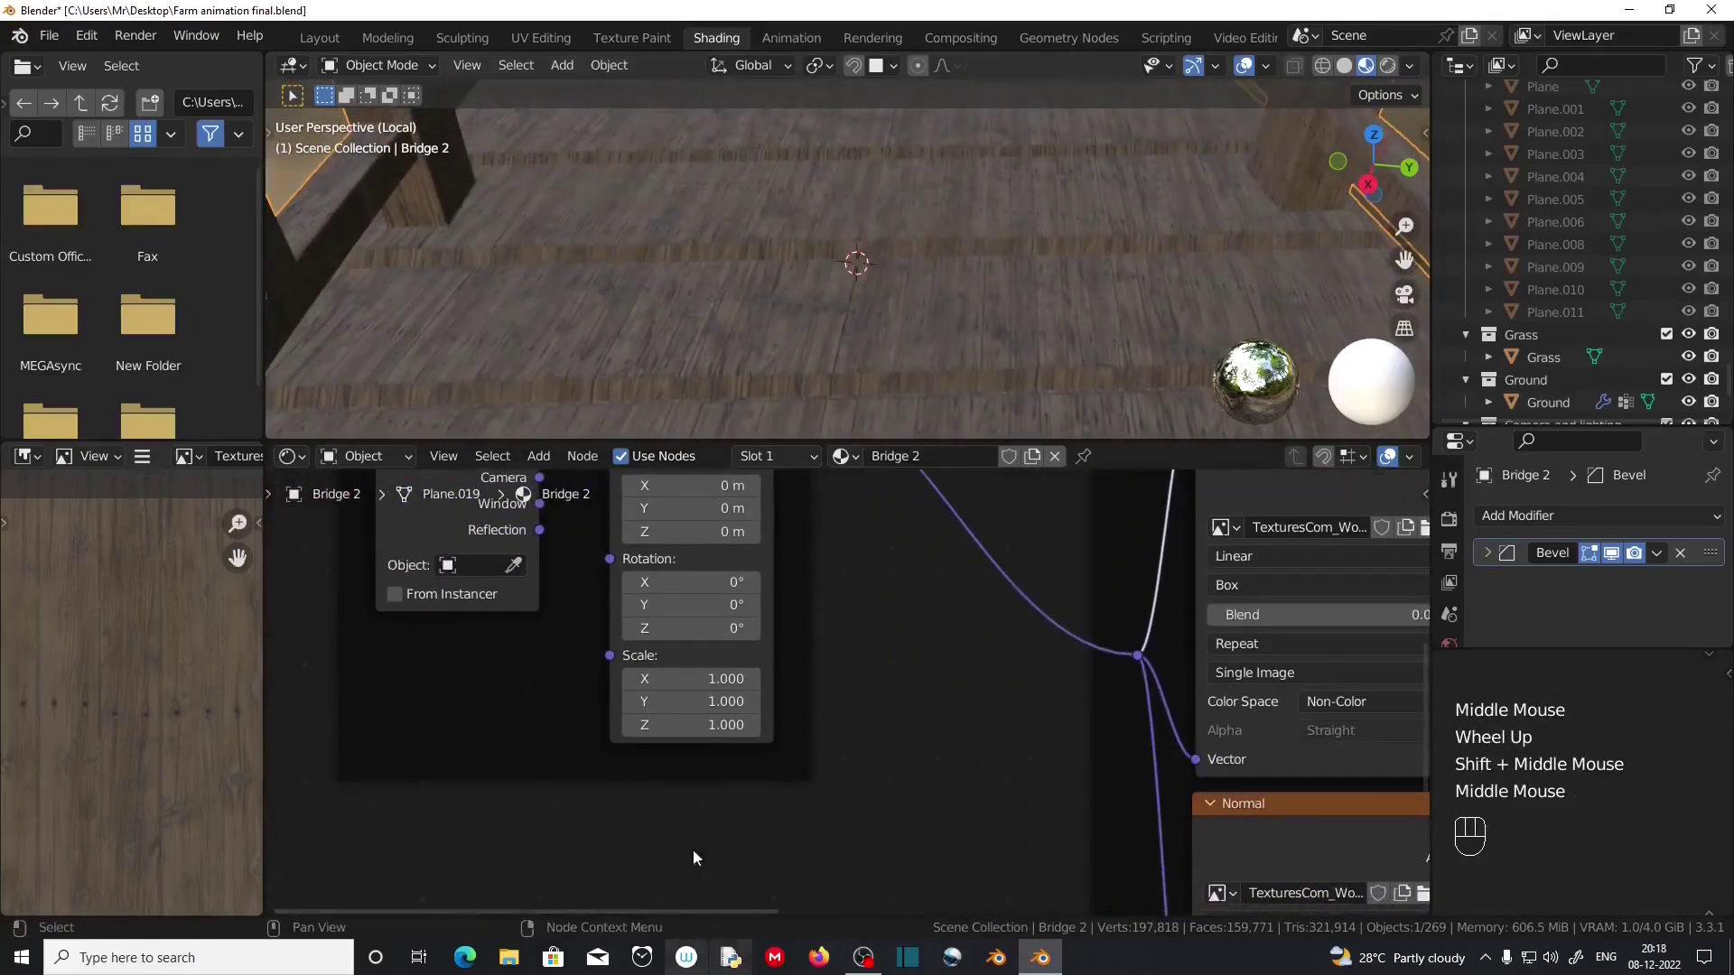
{"action": "left_click", "coordinate": [689, 630]}
{"action": "left_click_drag", "start_coordinate": [689, 629], "coordinate": [615, 629]}
{"action": "scroll", "coordinate": [800, 356], "scroll_direction": "down", "scroll_amount": 2}
{"action": "middle_click_drag", "start_coordinate": [799, 355], "coordinate": [788, 90]}
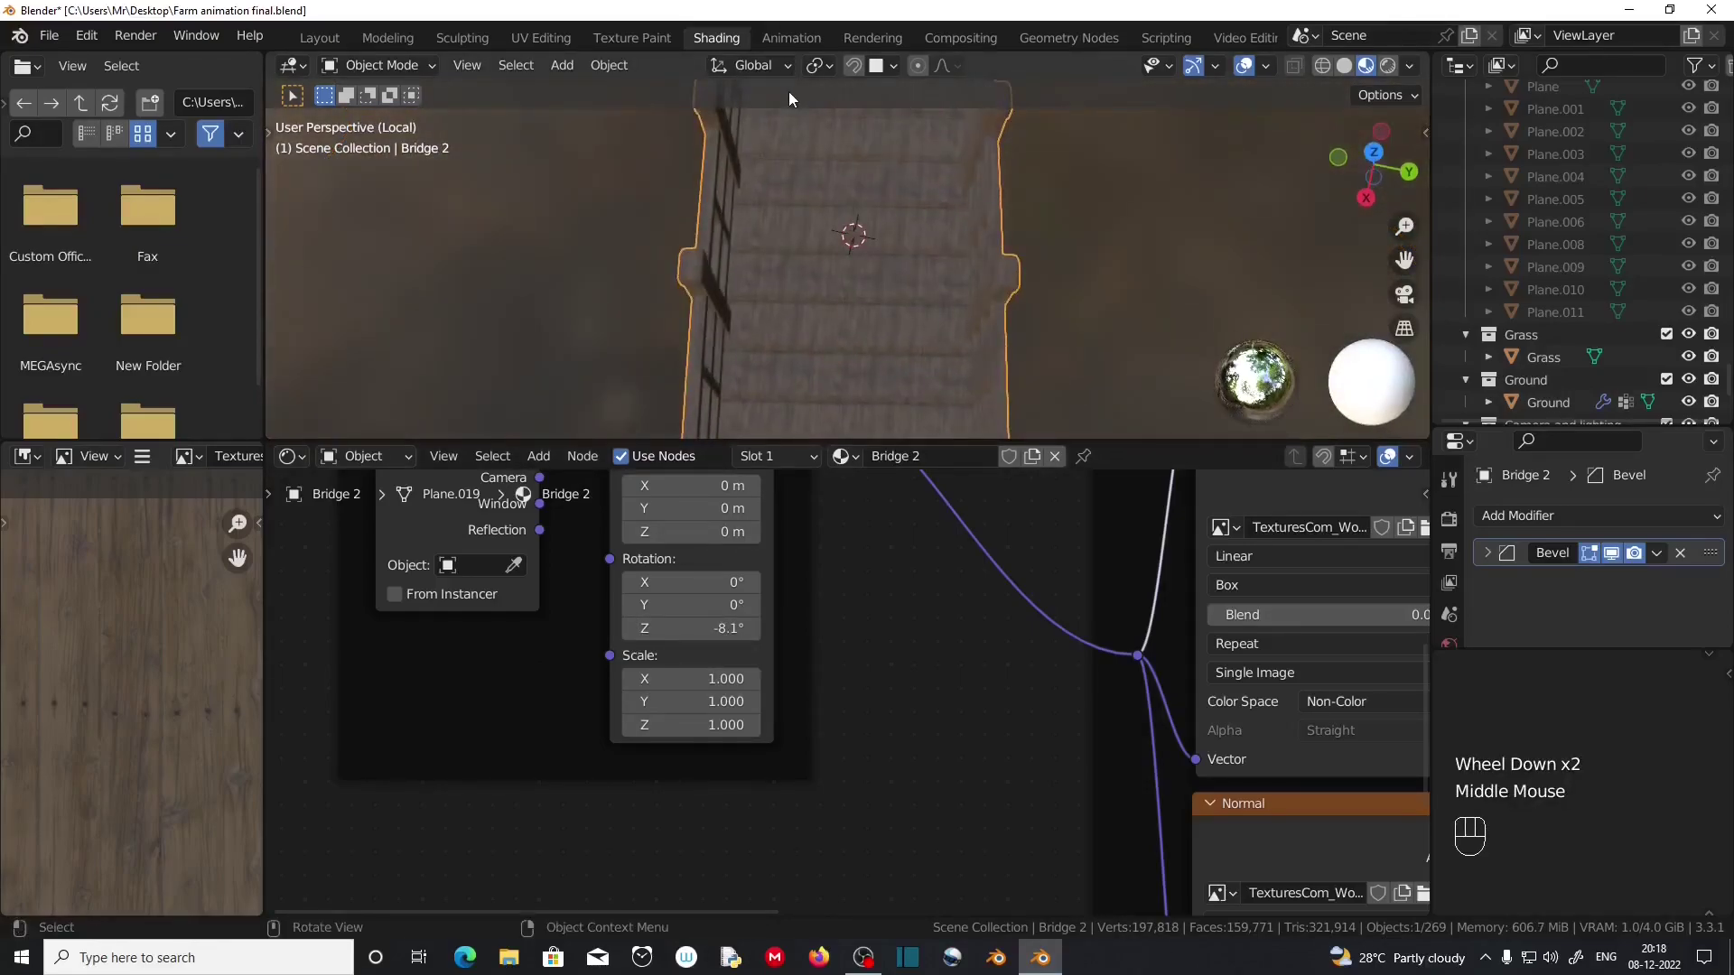
{"action": "scroll", "coordinate": [820, 187], "scroll_direction": "down", "scroll_amount": 2}
{"action": "scroll", "coordinate": [831, 263], "scroll_direction": "up", "scroll_amount": 1}
{"action": "scroll", "coordinate": [832, 268], "scroll_direction": "up", "scroll_amount": 7}
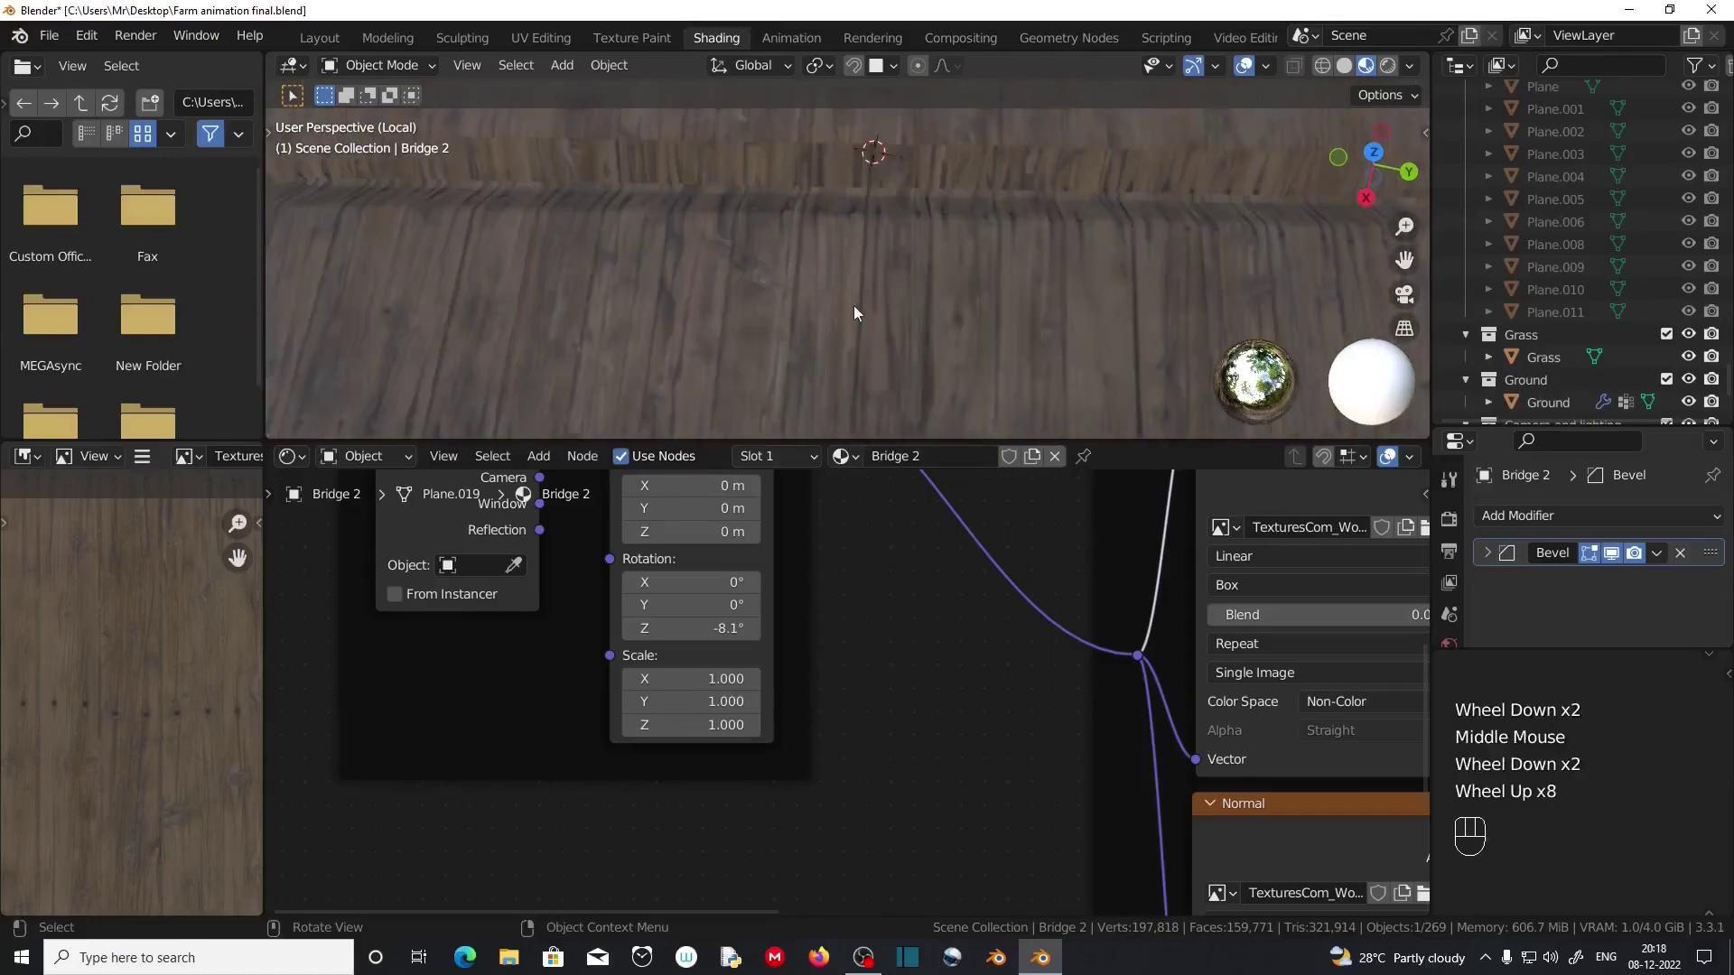
{"action": "middle_click_drag", "start_coordinate": [853, 305], "coordinate": [853, 280]}
{"action": "scroll", "coordinate": [891, 268], "scroll_direction": "down", "scroll_amount": 2}
Set the Mapping node's Z rotation to -10.8° and its scale to 0.300 on all axes.
{"action": "left_click_drag", "start_coordinate": [704, 630], "coordinate": [634, 733]}
{"action": "scroll", "coordinate": [890, 268], "scroll_direction": "down", "scroll_amount": 1}
{"action": "scroll", "coordinate": [765, 665], "scroll_direction": "up", "scroll_amount": 2}
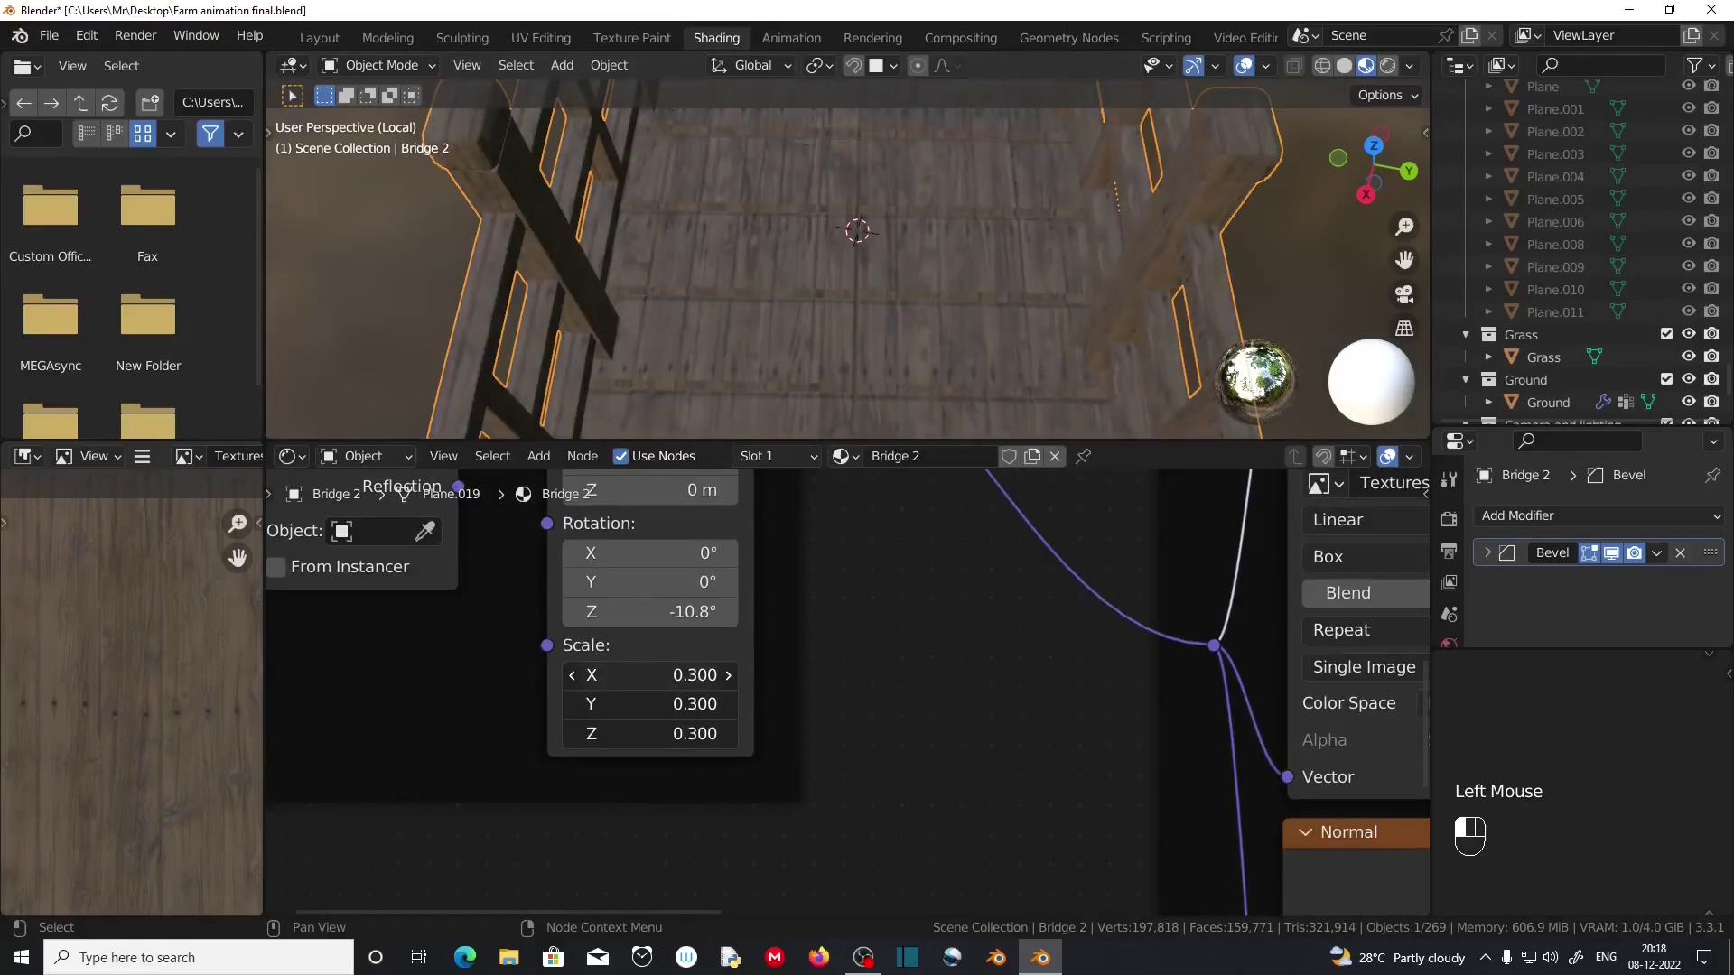
{"action": "scroll", "coordinate": [822, 343], "scroll_direction": "up", "scroll_amount": 1}
{"action": "middle_click_drag", "start_coordinate": [822, 348], "coordinate": [820, 291]}
Set the Mapping scale to 0.200 on X, Y and Z.
{"action": "left_click_drag", "start_coordinate": [646, 675], "coordinate": [646, 734]}
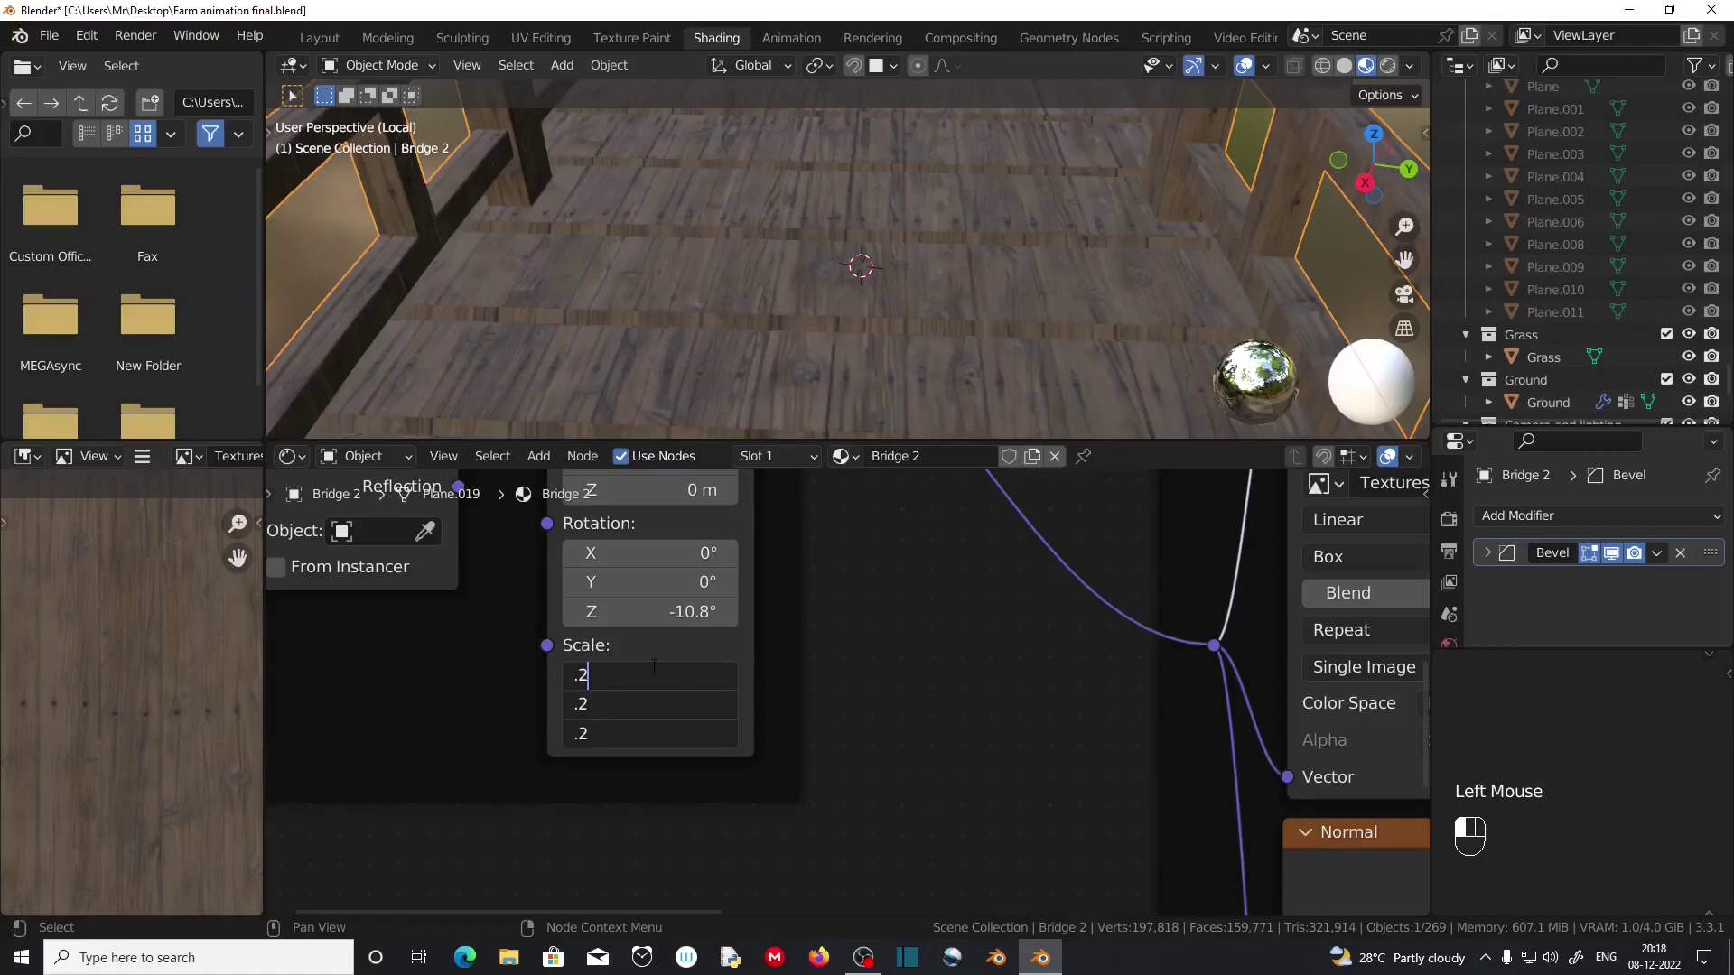
{"action": "key", "text": "Return"}
{"action": "scroll", "coordinate": [903, 383], "scroll_direction": "down", "scroll_amount": 2}
{"action": "mouse_move", "coordinate": [840, 346]}
{"action": "middle_mouse_down"}
{"action": "mouse_move", "coordinate": [838, 392]}
{"action": "mouse_move", "coordinate": [840, 354]}
{"action": "middle_mouse_up"}
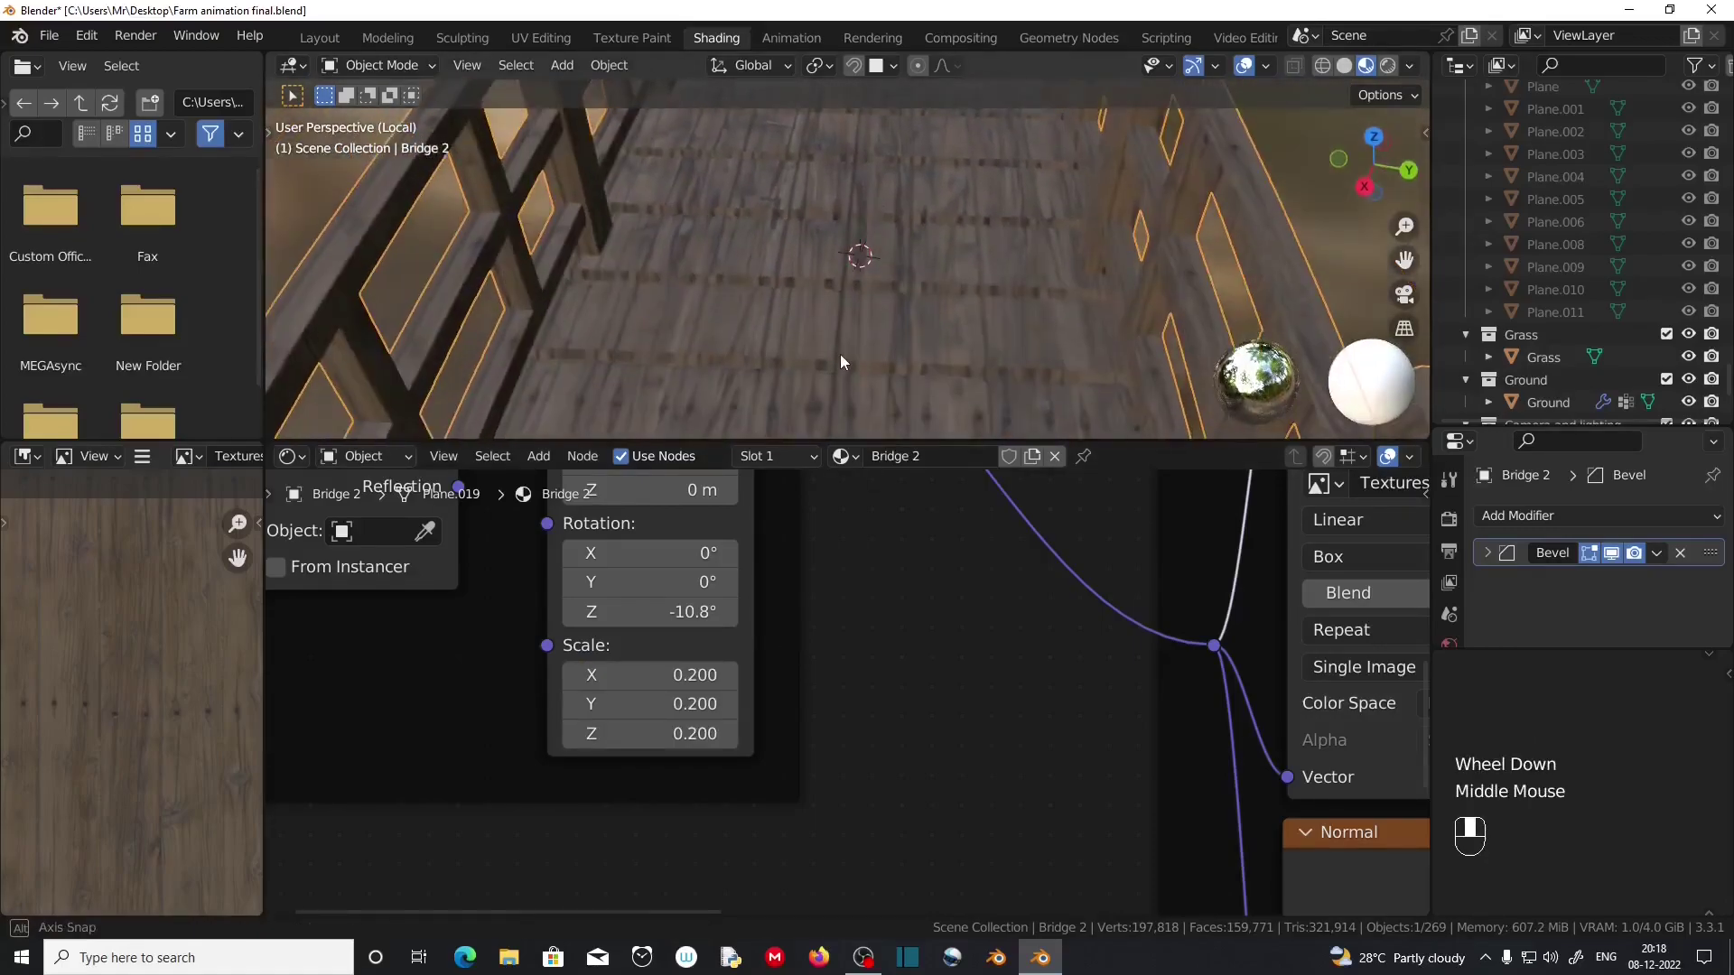
Try a Mapping scale of 0.250 on all three axes.
{"action": "left_click_drag", "start_coordinate": [682, 672], "coordinate": [681, 733]}
{"action": "key", "text": "Return"}
{"action": "scroll", "coordinate": [894, 269], "scroll_direction": "down", "scroll_amount": 2}
{"action": "middle_click_drag", "start_coordinate": [894, 269], "coordinate": [929, 338]}
{"action": "scroll", "coordinate": [757, 303], "scroll_direction": "up", "scroll_amount": 2}
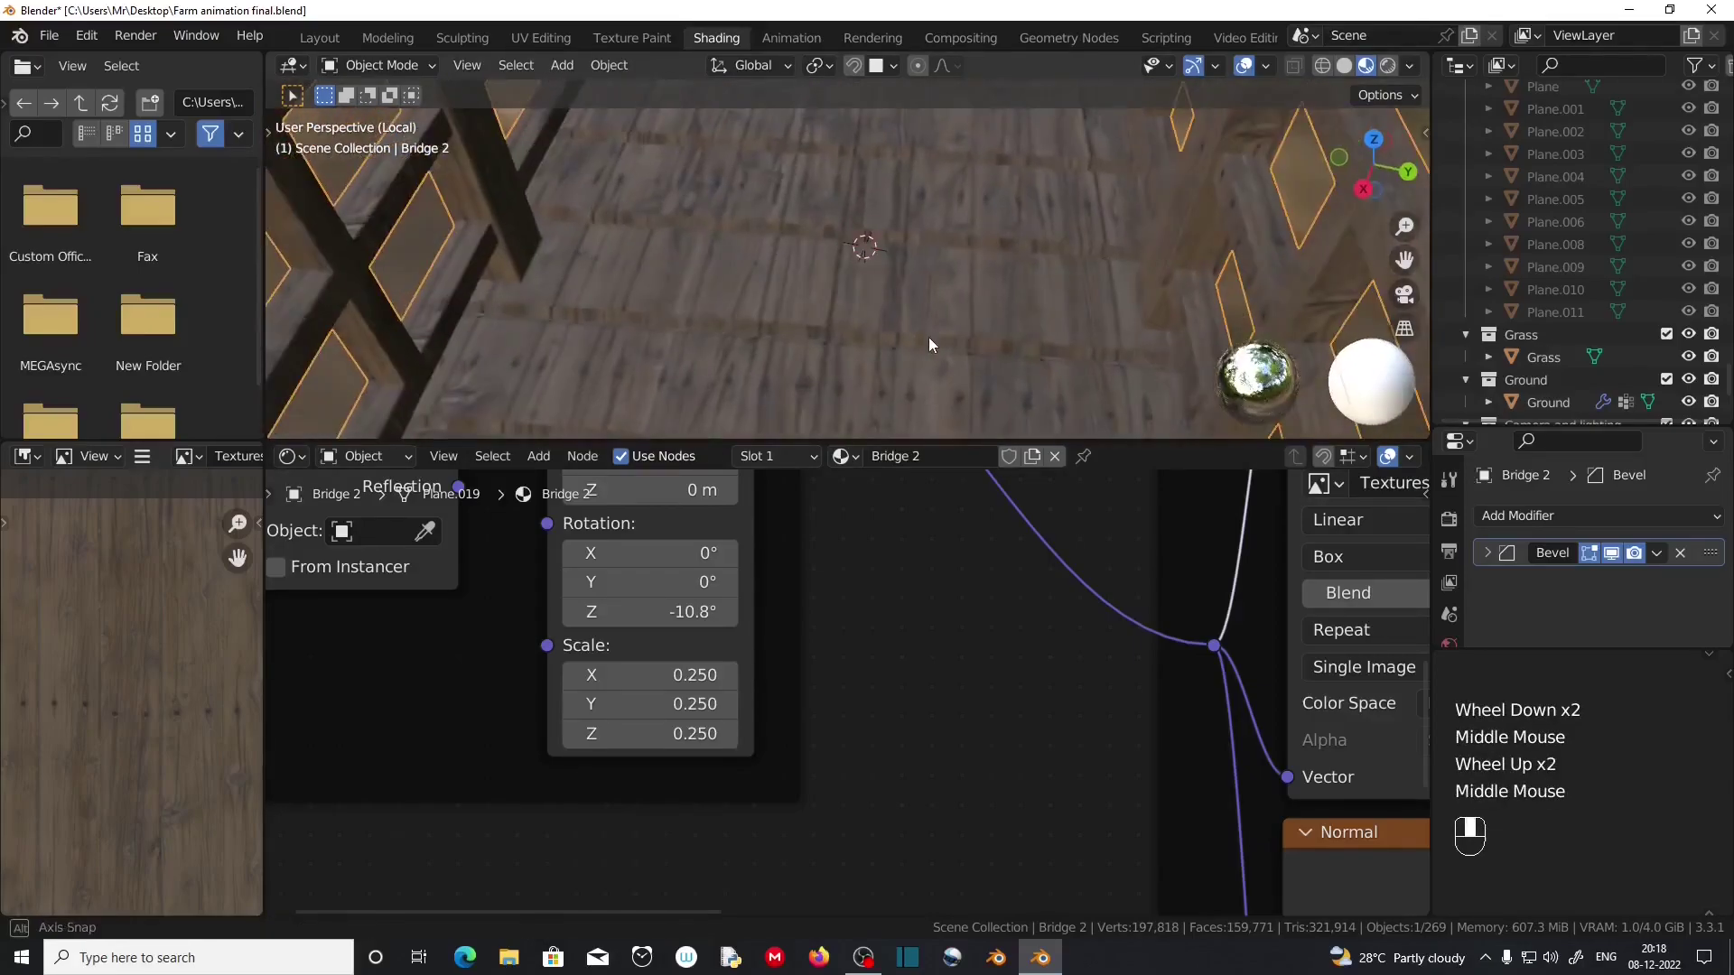
{"action": "scroll", "coordinate": [929, 338], "scroll_direction": "up", "scroll_amount": 2}
Set the Mapping scale to 0.200 on X and Y and 0.700 on Z.
{"action": "left_click_drag", "start_coordinate": [676, 674], "coordinate": [676, 734]}
{"action": "middle_click_drag", "start_coordinate": [849, 361], "coordinate": [894, 347]}
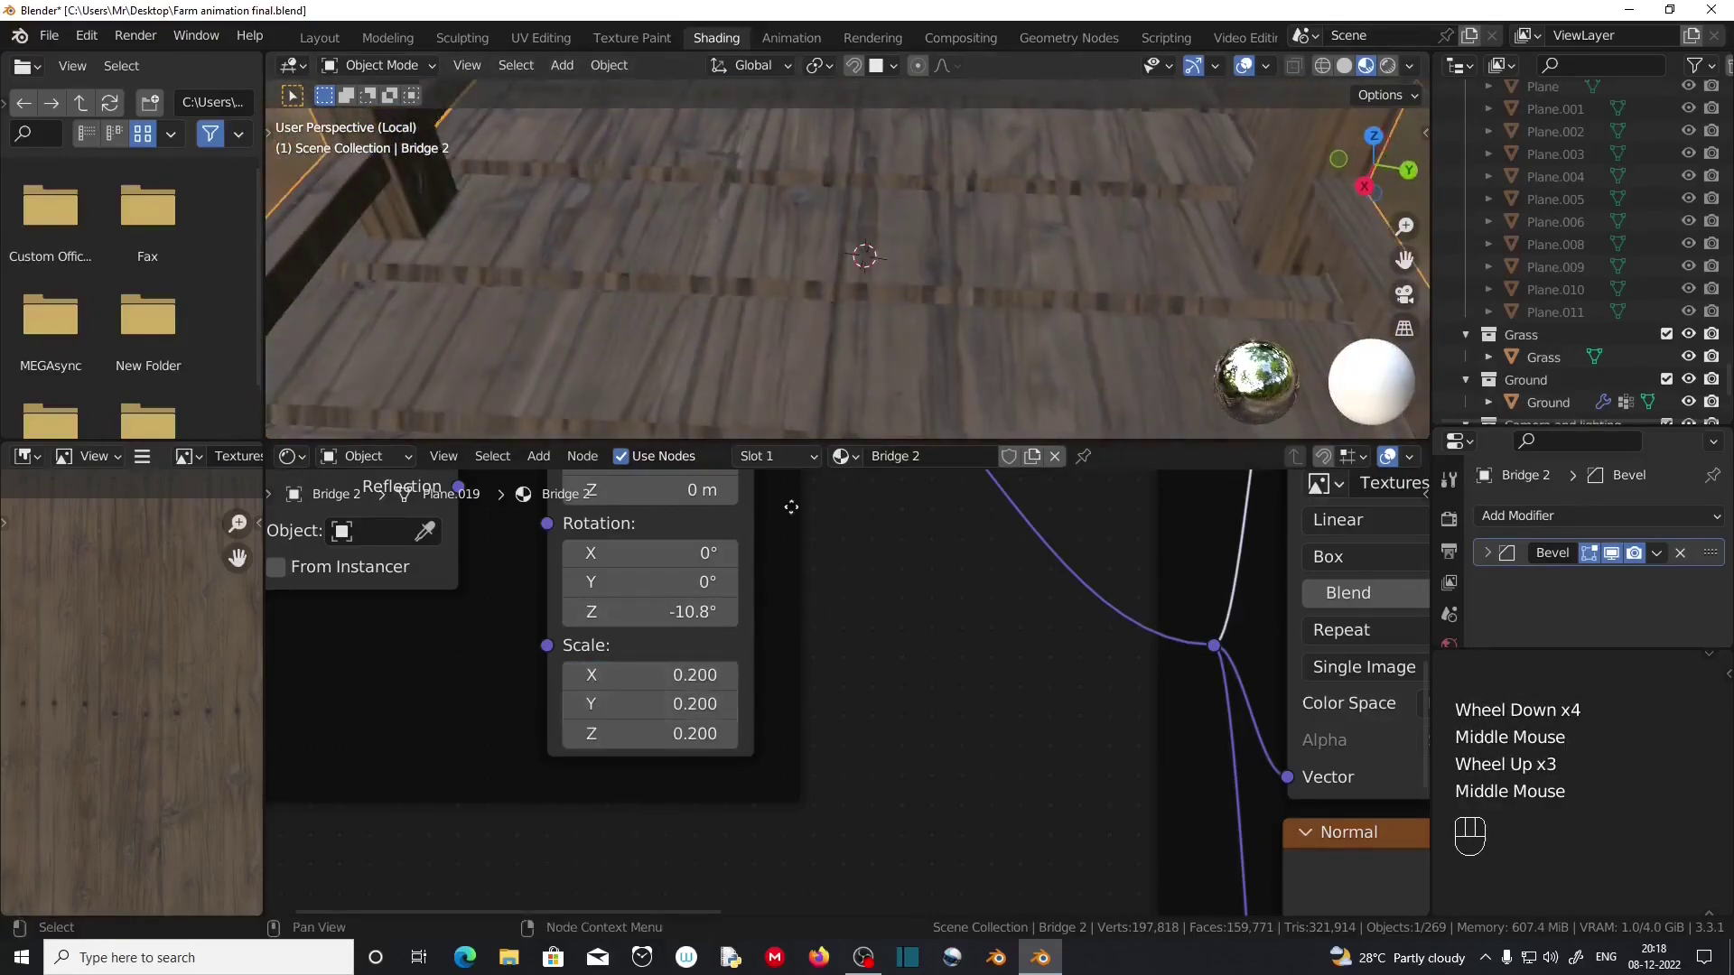
{"action": "scroll", "coordinate": [926, 338], "scroll_direction": "down", "scroll_amount": 2}
{"action": "middle_click_drag", "start_coordinate": [894, 347], "coordinate": [1192, 330]}
{"action": "scroll", "coordinate": [844, 349], "scroll_direction": "down", "scroll_amount": 2}
{"action": "scroll", "coordinate": [1192, 329], "scroll_direction": "up", "scroll_amount": 4}
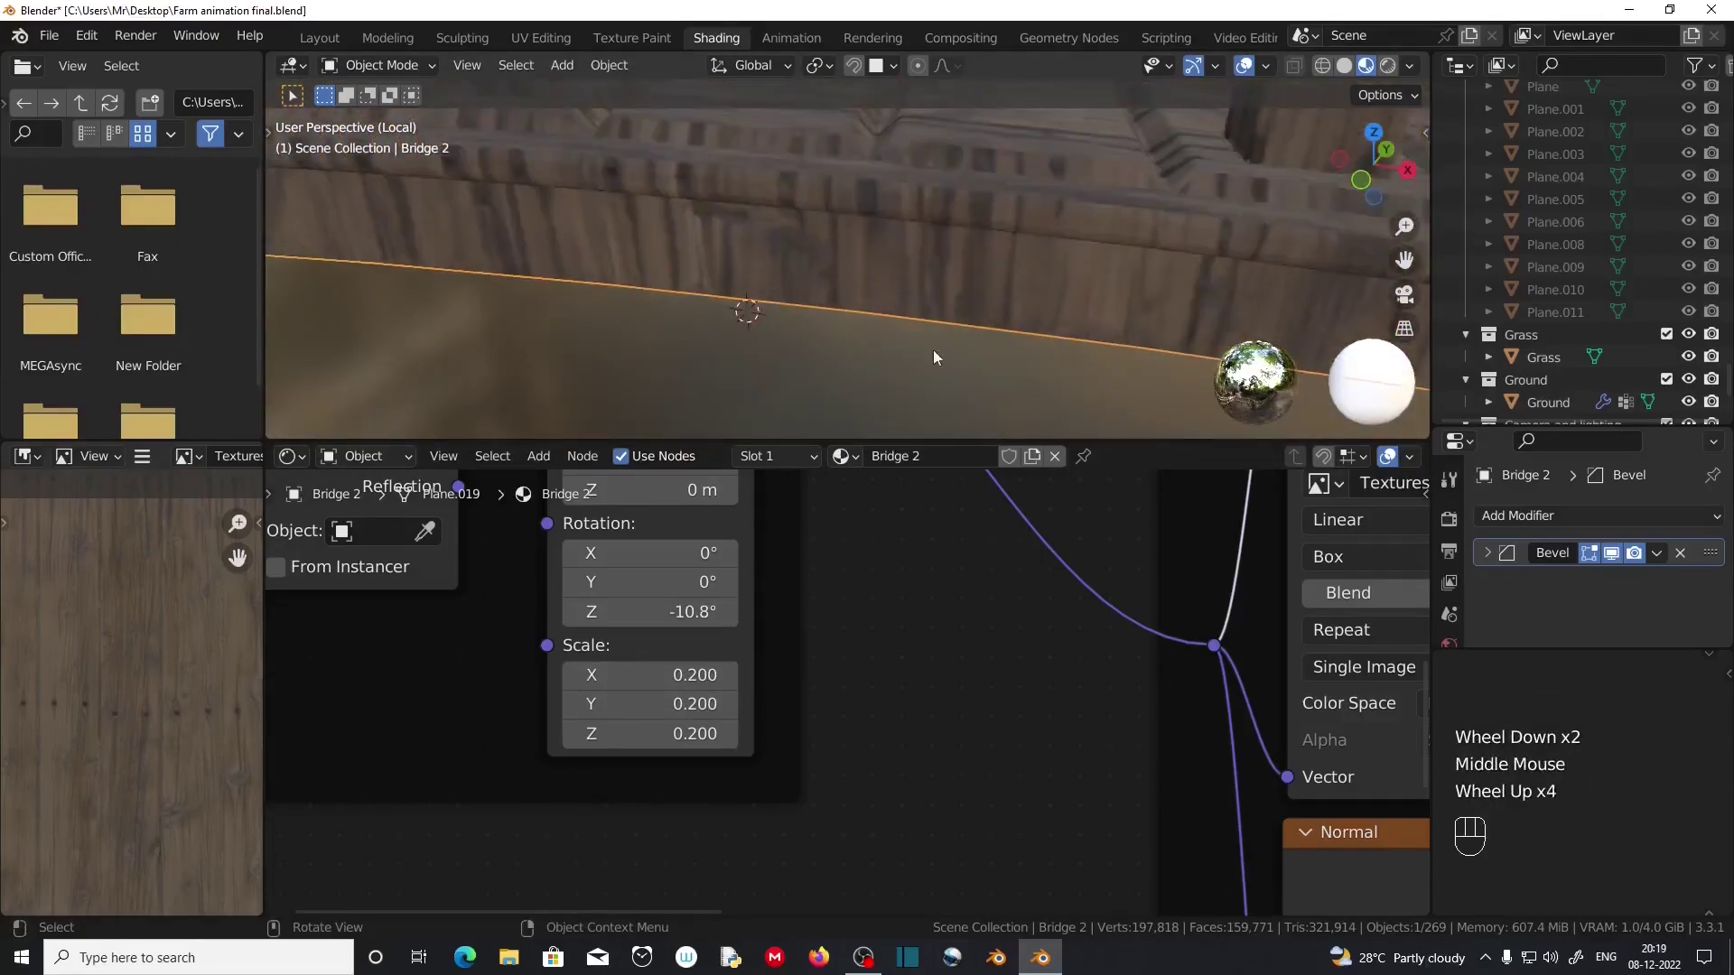
{"action": "middle_click_drag", "start_coordinate": [834, 352], "coordinate": [784, 402]}
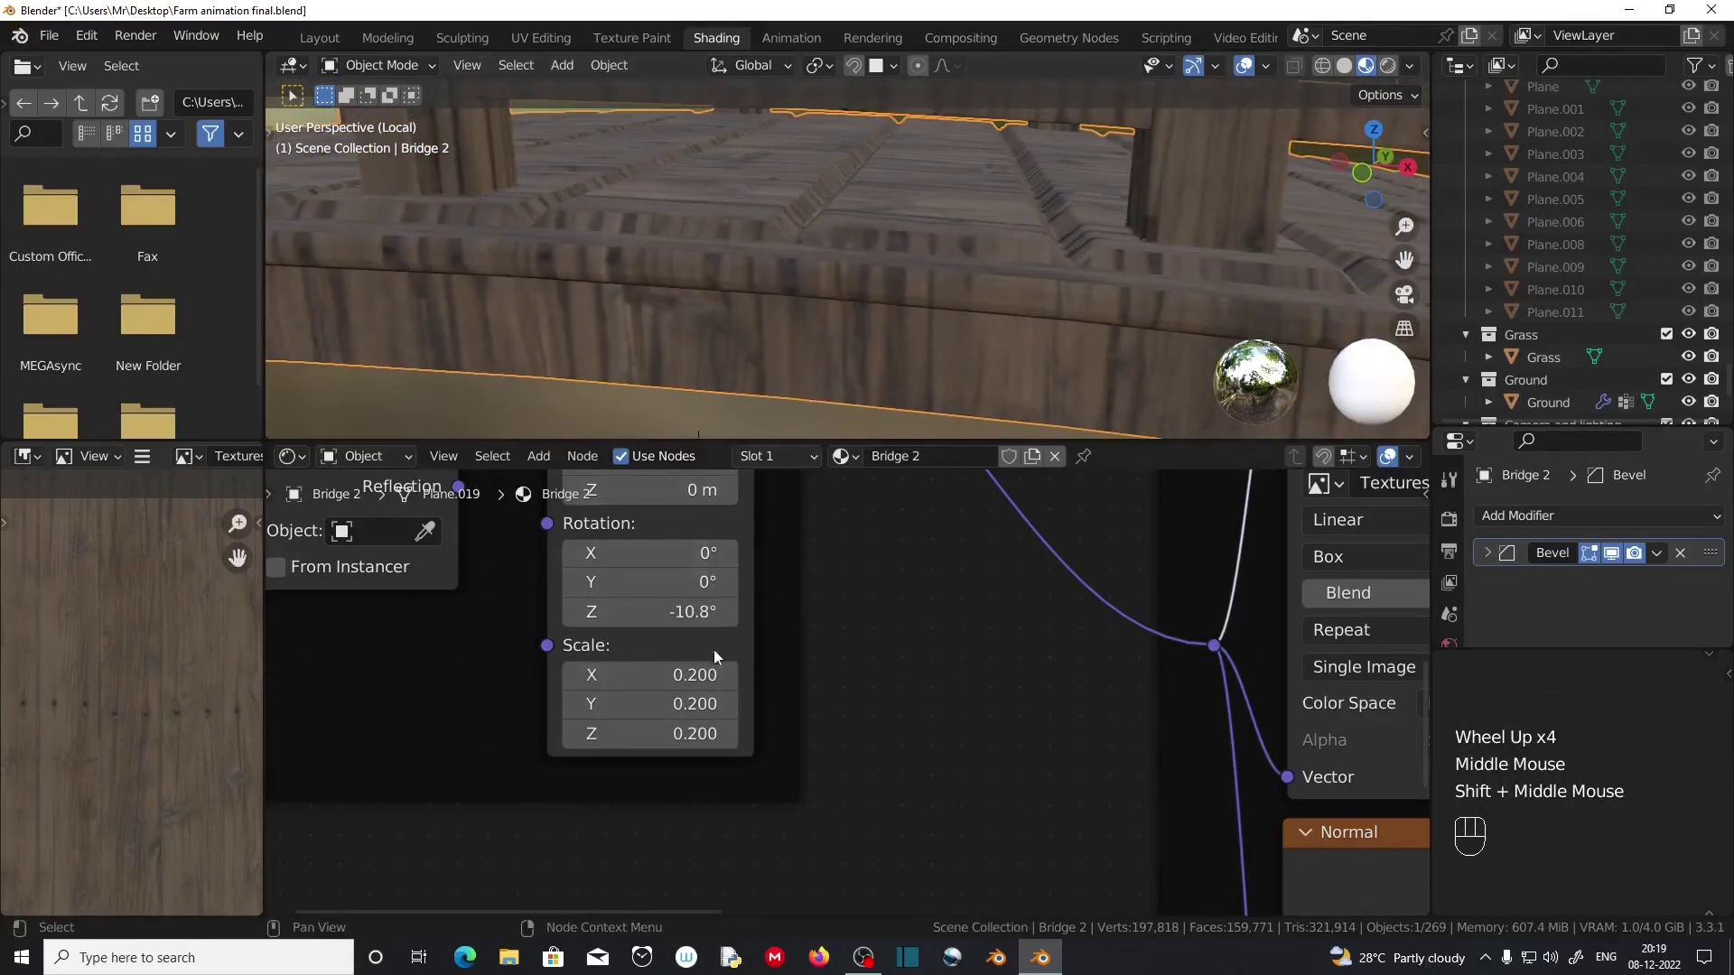
{"action": "left_click_drag", "start_coordinate": [655, 735], "coordinate": [701, 733]}
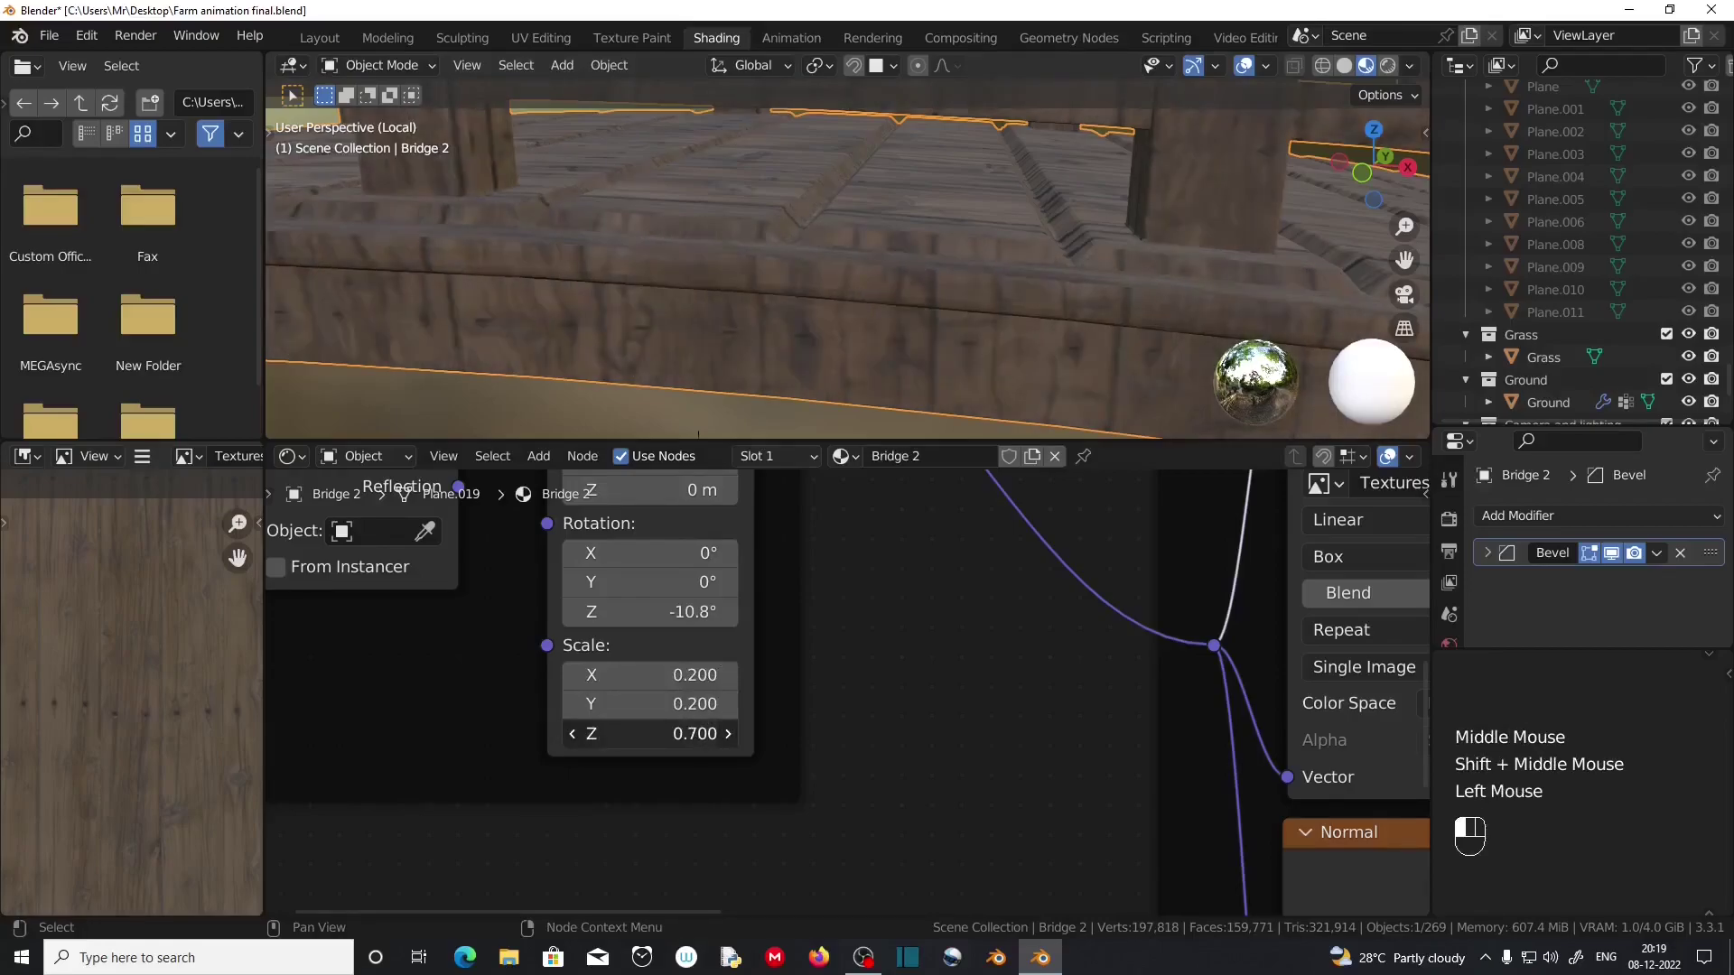
Examine the wood texture on the bridge's side beams, posts, railings and deck.
{"action": "scroll", "coordinate": [701, 388], "scroll_direction": "down", "scroll_amount": 2}
{"action": "middle_click_drag", "start_coordinate": [700, 388], "coordinate": [813, 356]}
{"action": "scroll", "coordinate": [843, 334], "scroll_direction": "up", "scroll_amount": 2}
{"action": "middle_click_drag", "start_coordinate": [980, 320], "coordinate": [728, 430], "text": "shift"}
{"action": "scroll", "coordinate": [946, 371], "scroll_direction": "down", "scroll_amount": 3}
{"action": "middle_click_drag", "start_coordinate": [939, 358], "coordinate": [1030, 267]}
{"action": "scroll", "coordinate": [978, 378], "scroll_direction": "up", "scroll_amount": 2}
{"action": "scroll", "coordinate": [863, 639], "scroll_direction": "down", "scroll_amount": 2}
Set the Box Blend to 0.138 on the base colour texture and 0.145 on roughness, and slightly raise the normal texture's Blend.
{"action": "middle_click_drag", "start_coordinate": [868, 575], "coordinate": [824, 724]}
{"action": "scroll", "coordinate": [852, 701], "scroll_direction": "up", "scroll_amount": 2}
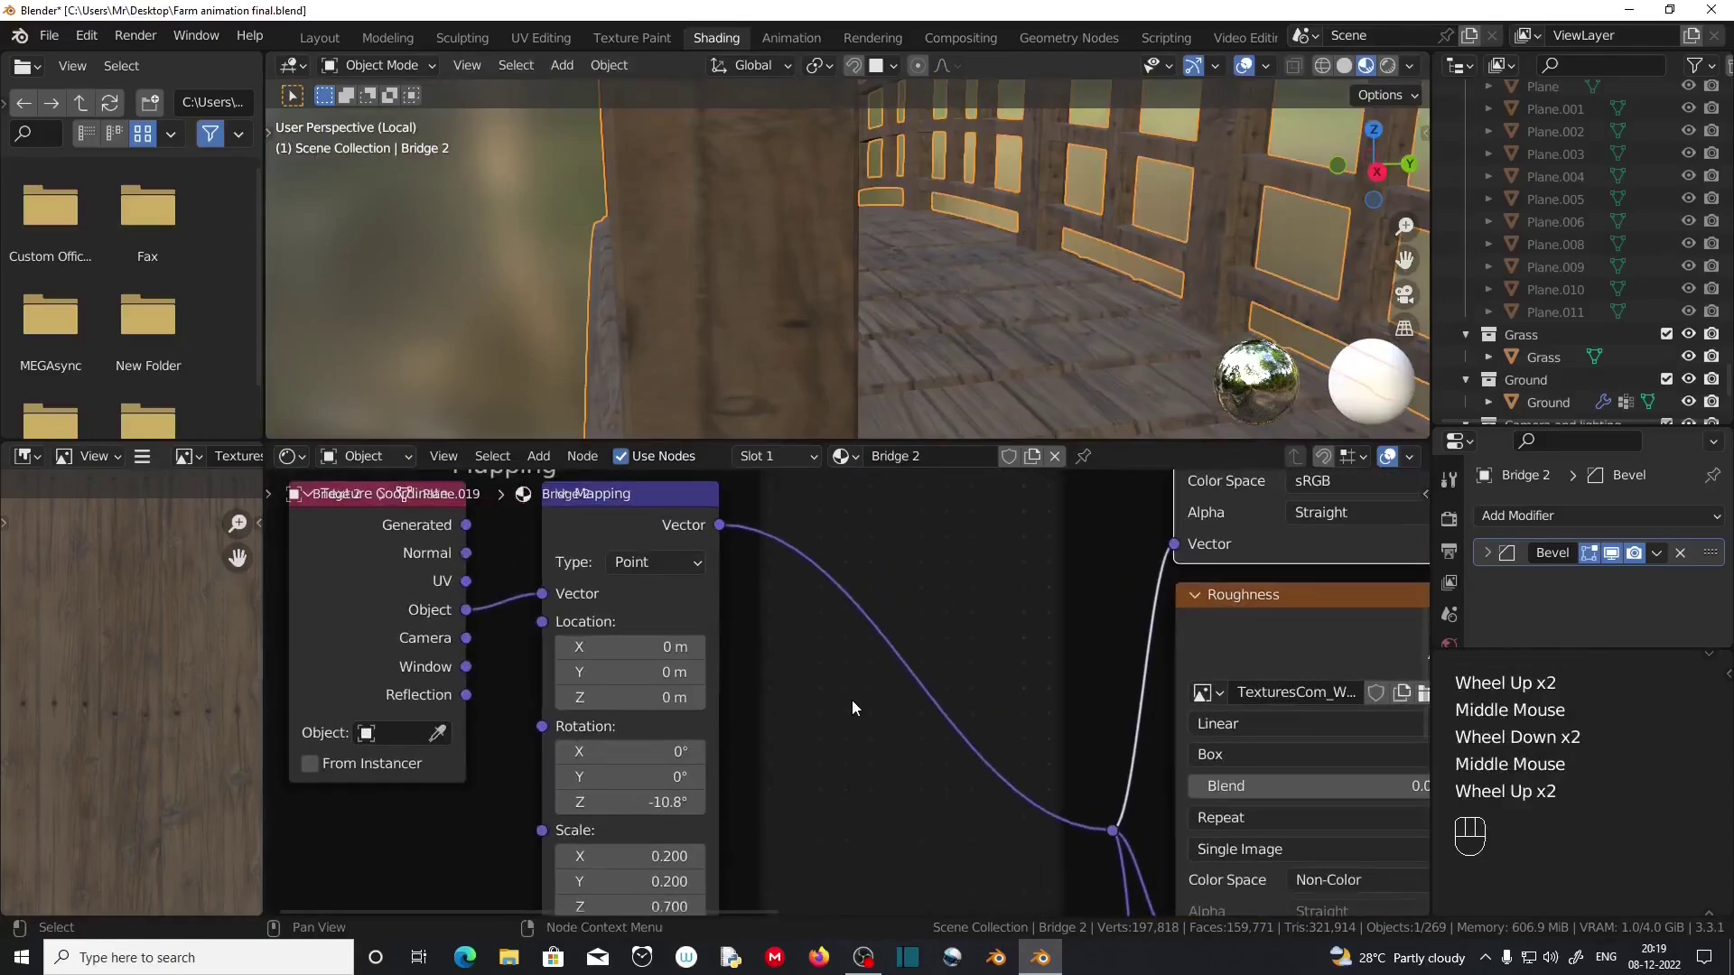
{"action": "scroll", "coordinate": [798, 667], "scroll_direction": "down", "scroll_amount": 3}
{"action": "middle_click_drag", "start_coordinate": [936, 576], "coordinate": [534, 652]}
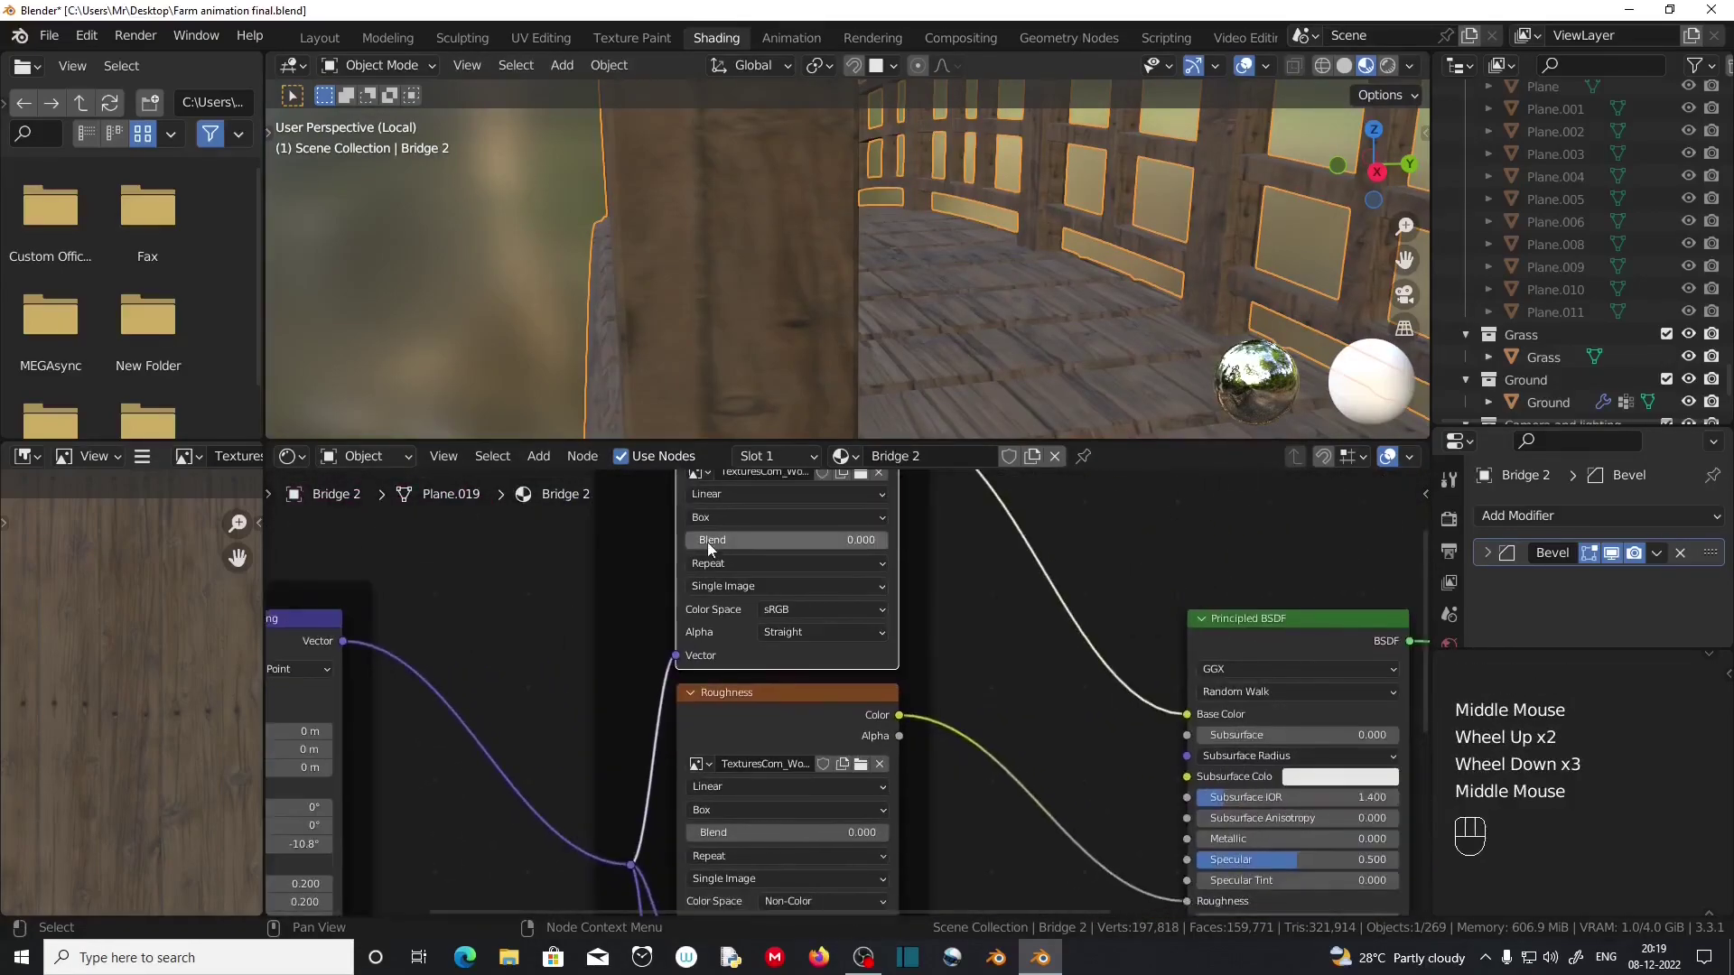
{"action": "left_click", "coordinate": [708, 545]}
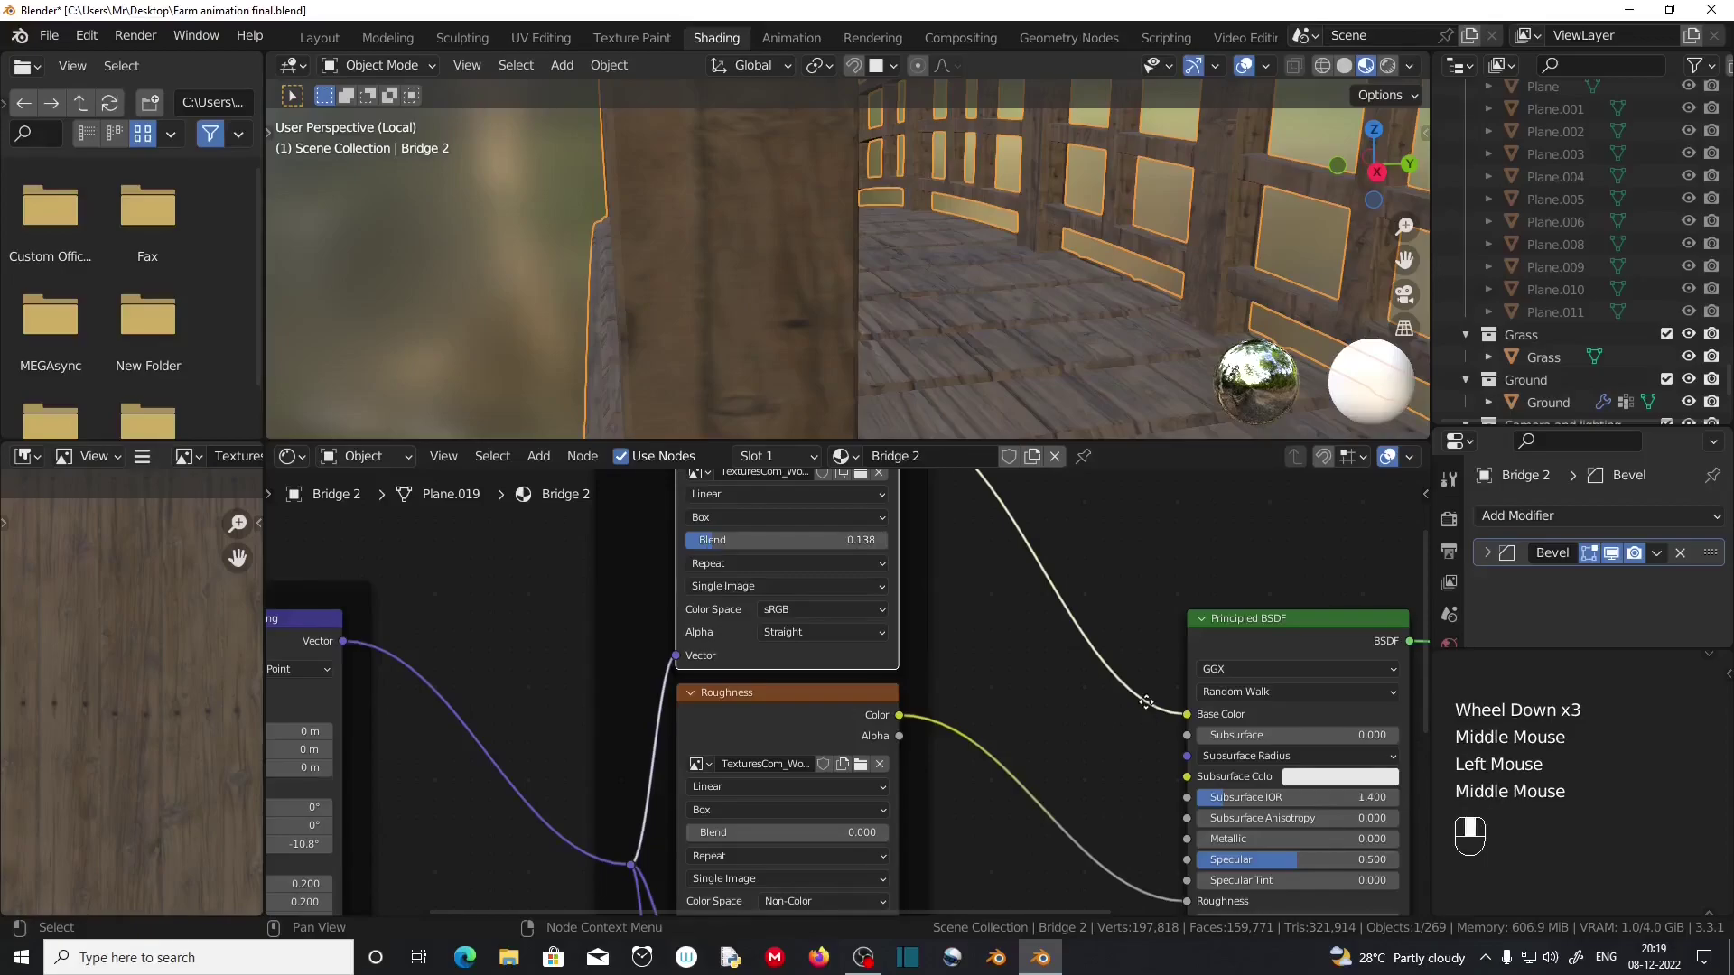
{"action": "middle_click_drag", "start_coordinate": [721, 847], "coordinate": [736, 657]}
{"action": "left_click_drag", "start_coordinate": [735, 650], "coordinate": [748, 650]}
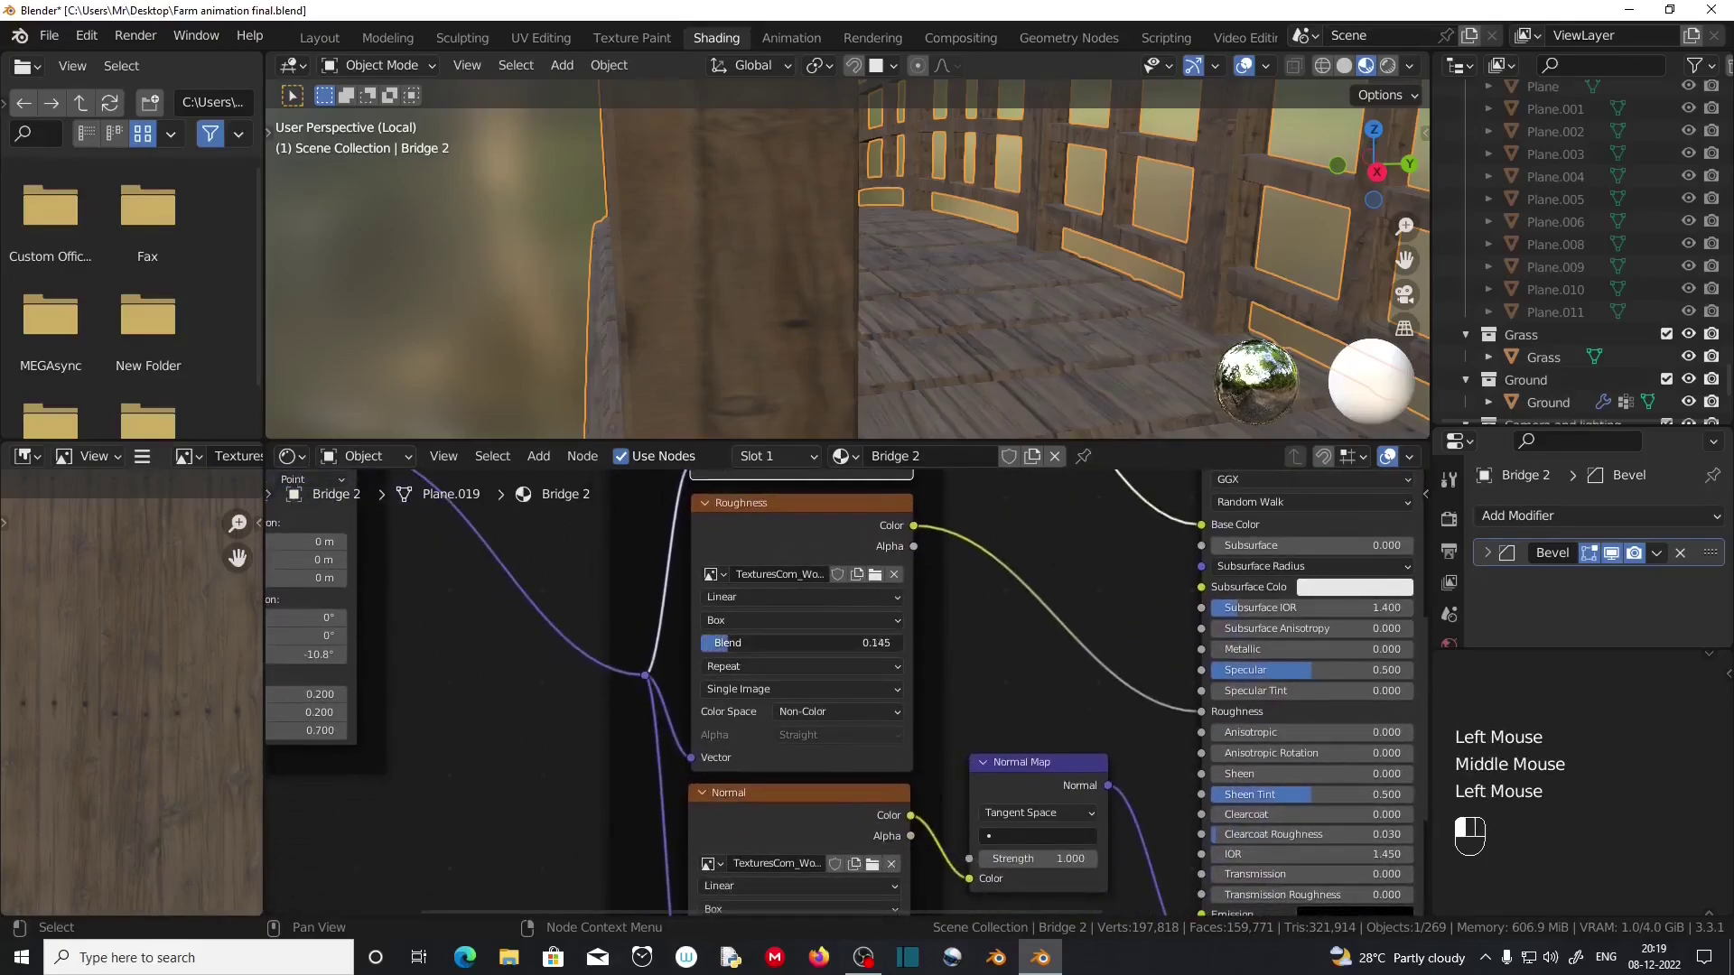
{"action": "middle_click_drag", "start_coordinate": [951, 712], "coordinate": [972, 540]}
{"action": "left_click_drag", "start_coordinate": [756, 761], "coordinate": [791, 761]}
Check the textured bridge as a whole and return to the Layout workspace.
{"action": "scroll", "coordinate": [1001, 524], "scroll_direction": "down", "scroll_amount": 1}
{"action": "scroll", "coordinate": [962, 320], "scroll_direction": "down", "scroll_amount": 2}
{"action": "middle_click_drag", "start_coordinate": [962, 320], "coordinate": [643, 128]}
{"action": "left_click", "coordinate": [319, 37]}
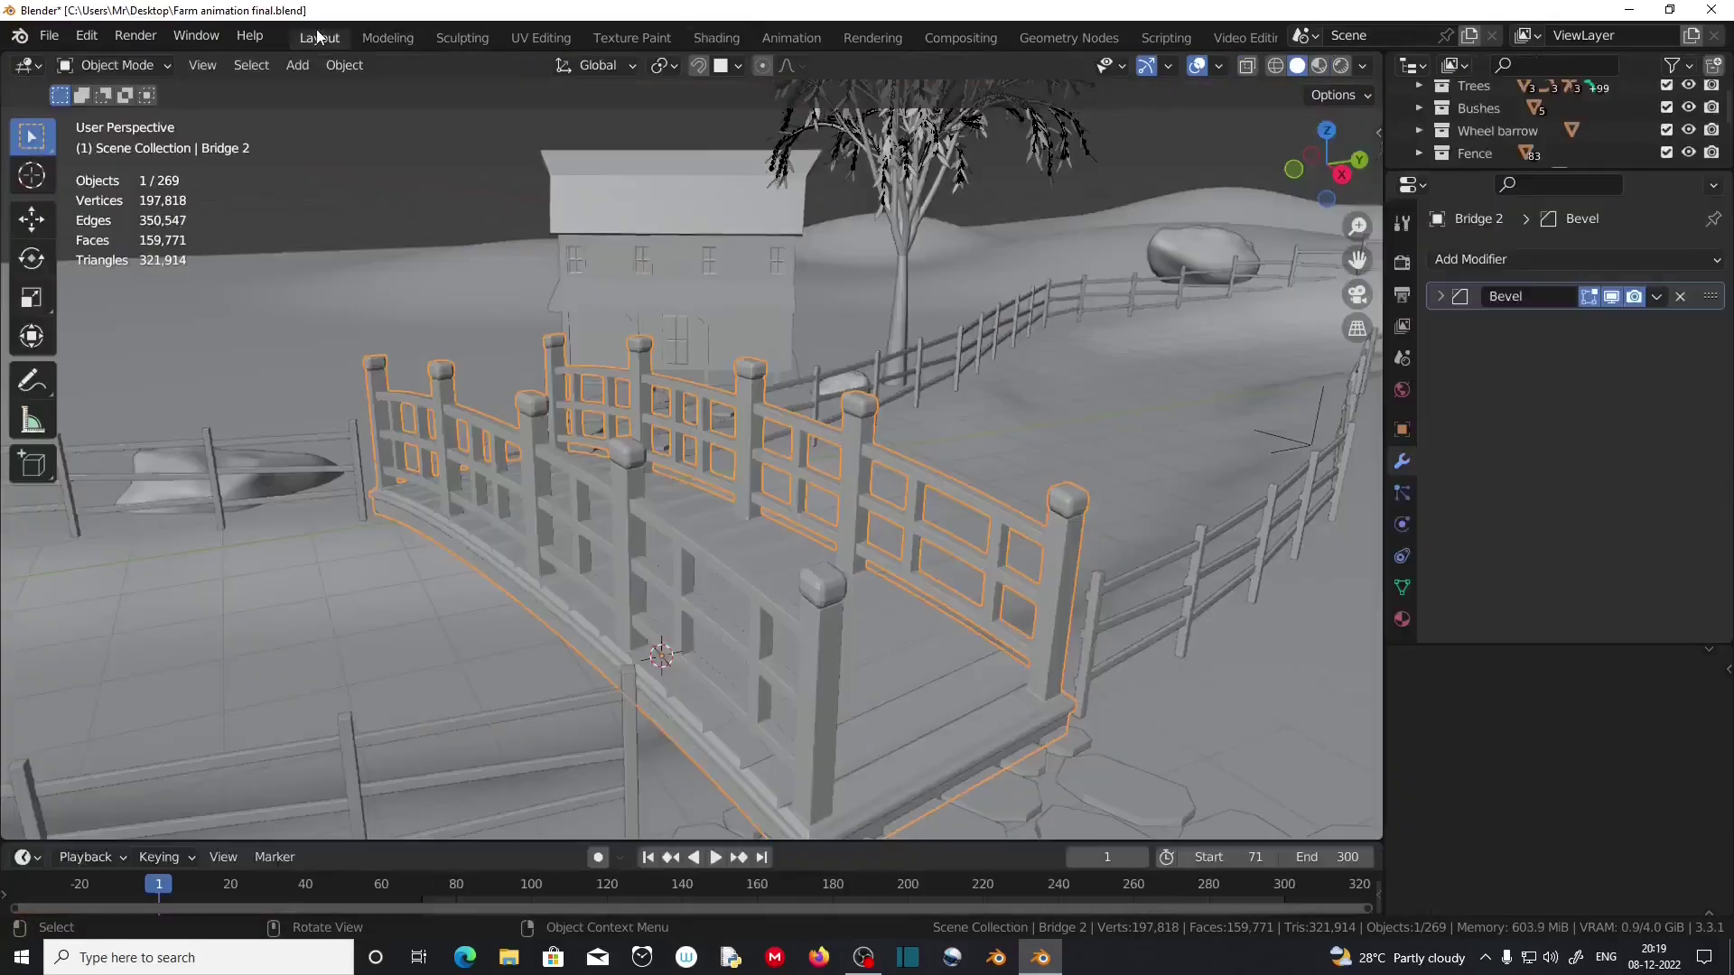
Switch the viewport to Material Preview shading and check the wood texture on the bridge.
{"action": "left_click", "coordinate": [1317, 66]}
{"action": "middle_click_drag", "start_coordinate": [820, 555], "coordinate": [619, 643]}
{"action": "scroll", "coordinate": [760, 663], "scroll_direction": "up", "scroll_amount": 3}
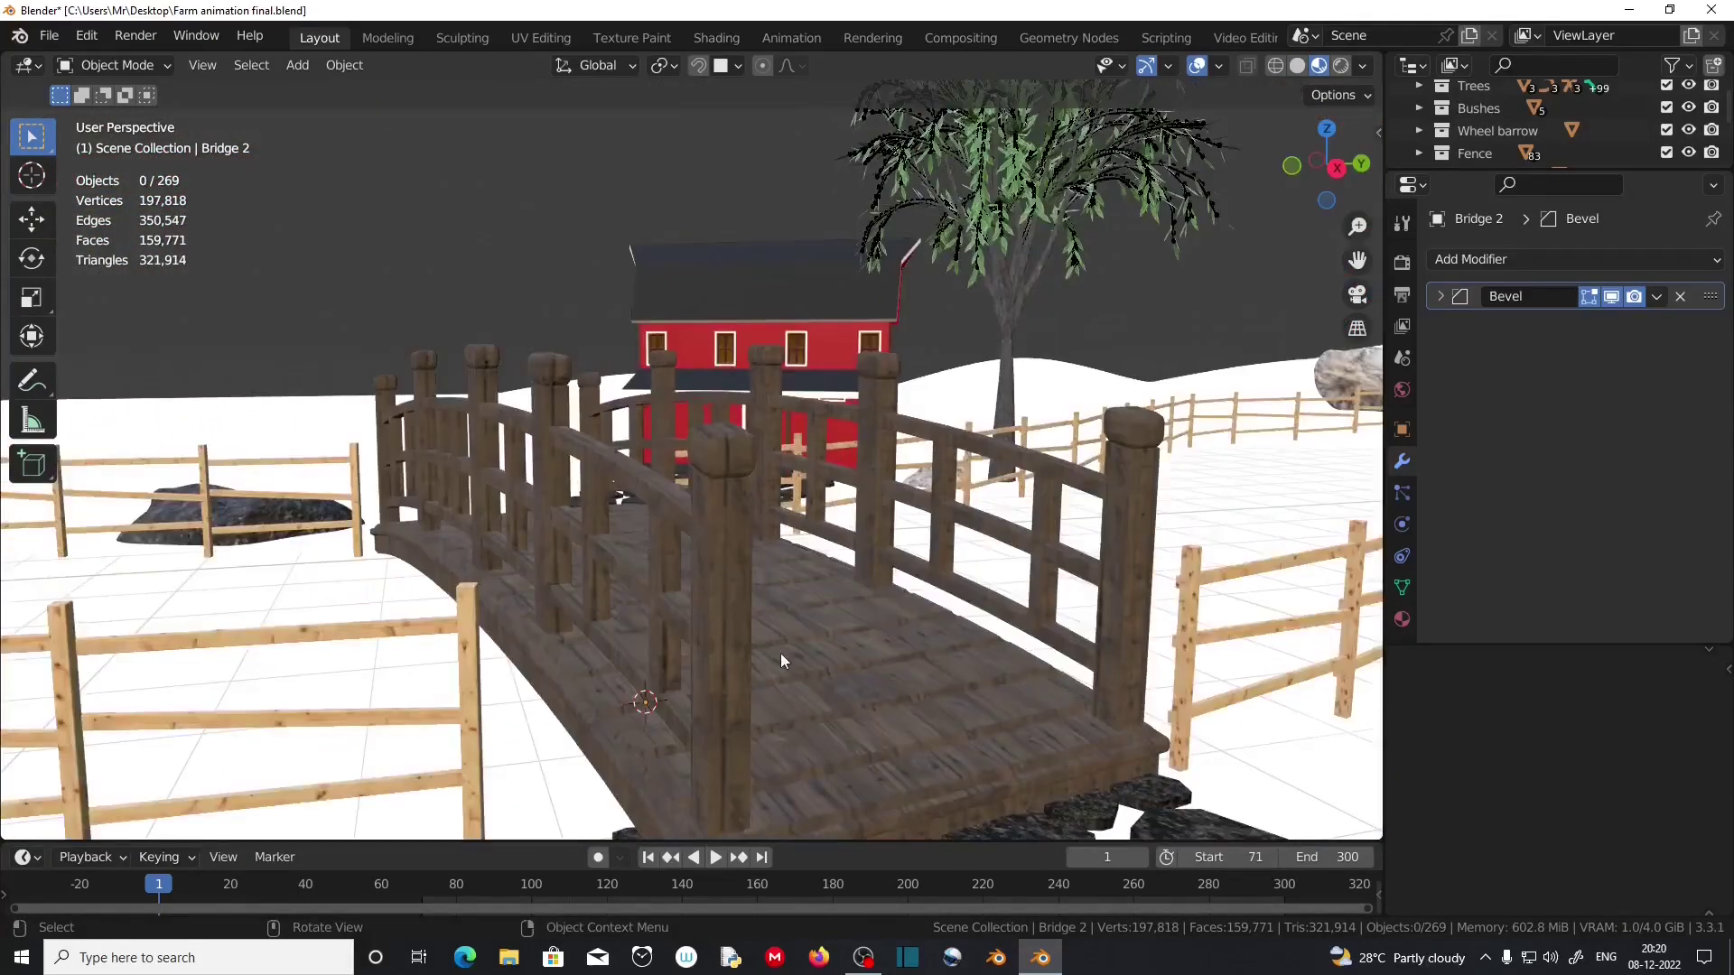
{"action": "middle_click_drag", "start_coordinate": [780, 653], "coordinate": [782, 621]}
{"action": "middle_click_drag", "start_coordinate": [764, 686], "coordinate": [775, 681]}
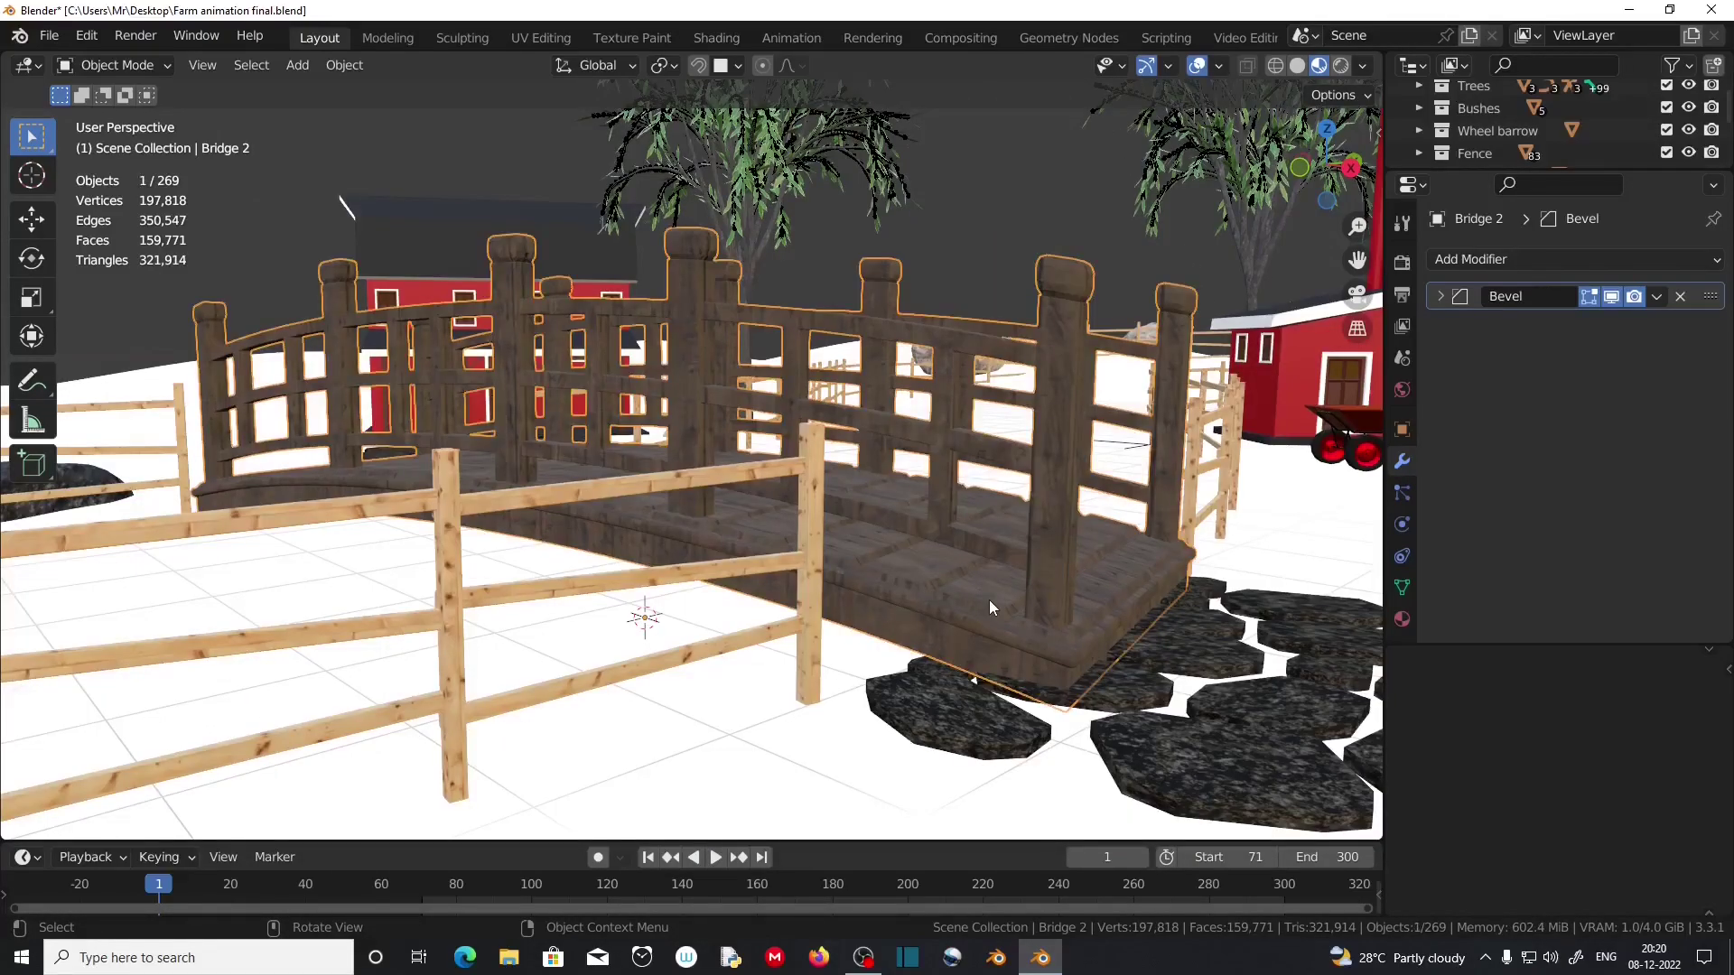
Lower the bridge about 0.008 m along Z and deselect it.
{"action": "key", "text": "g"}
{"action": "key", "text": "z"}
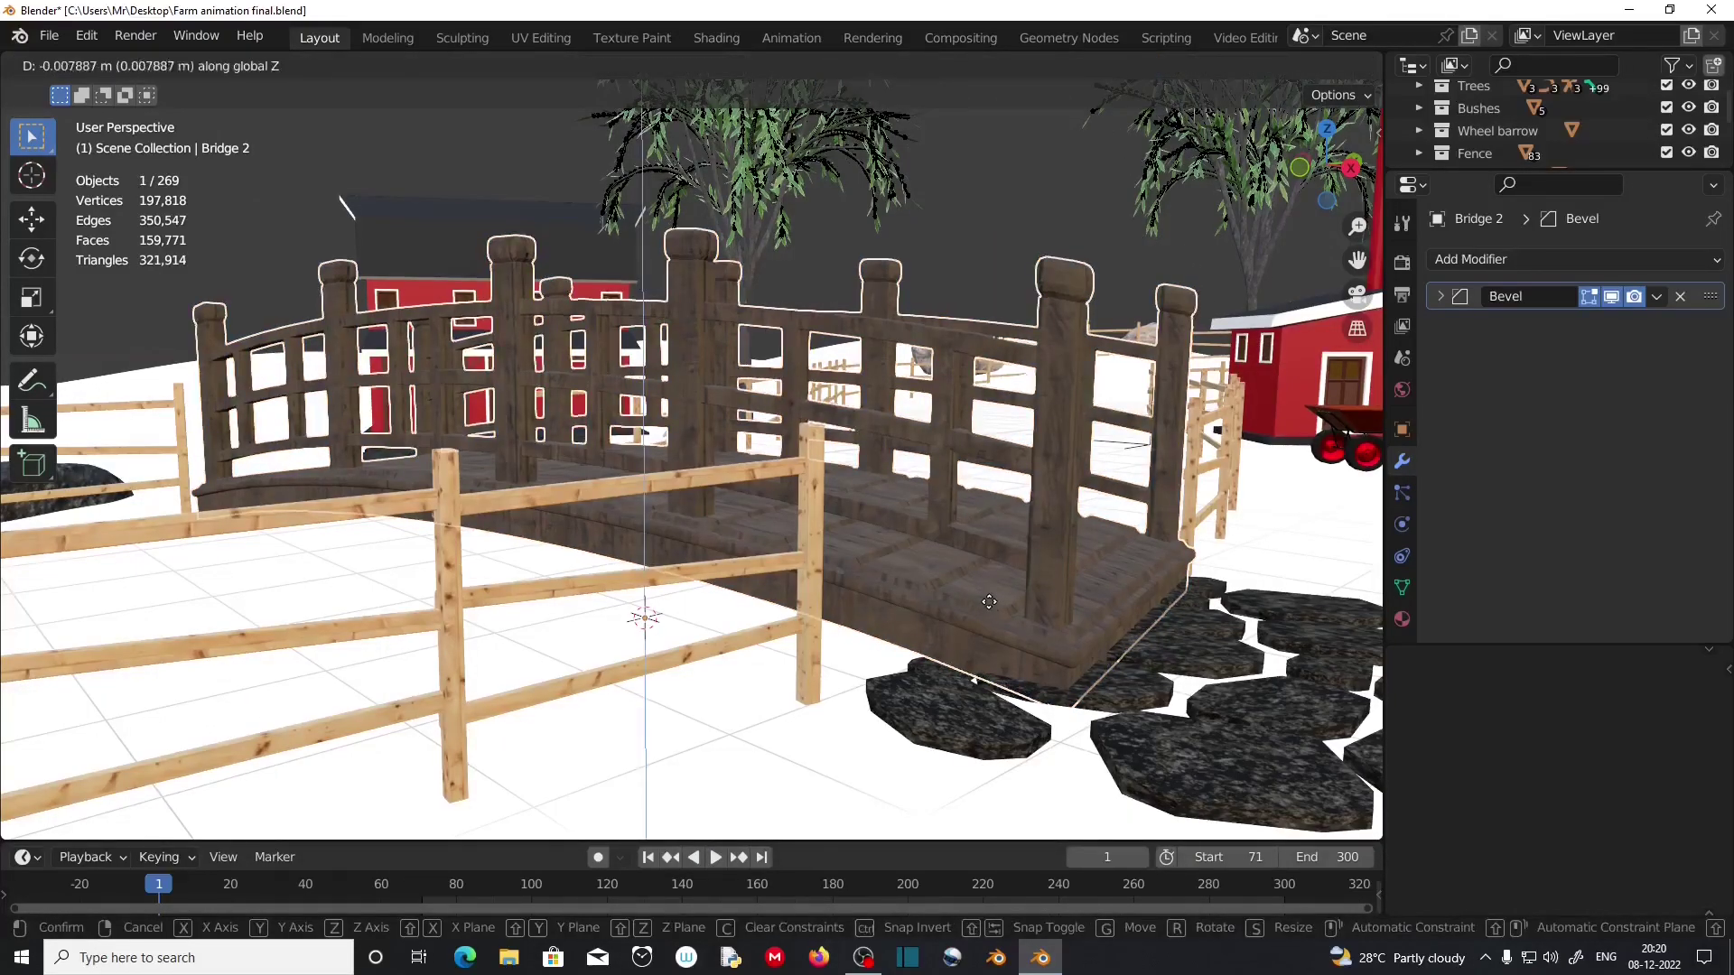
{"action": "left_click", "coordinate": [989, 603]}
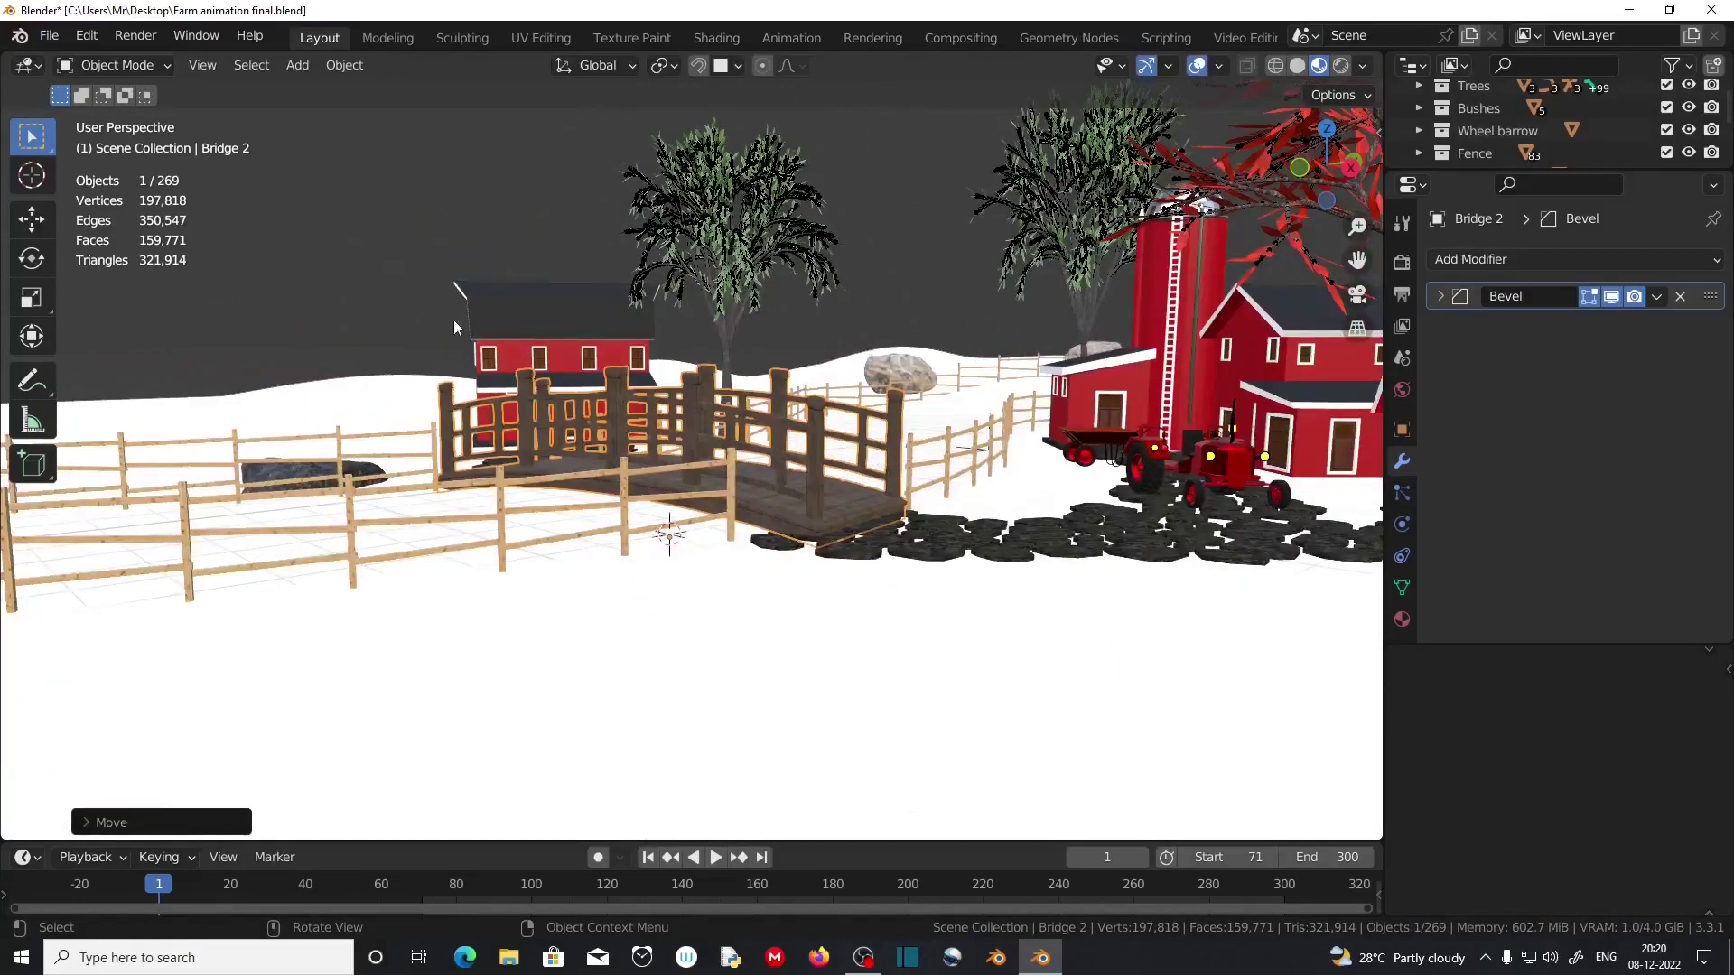
{"action": "left_click", "coordinate": [355, 293]}
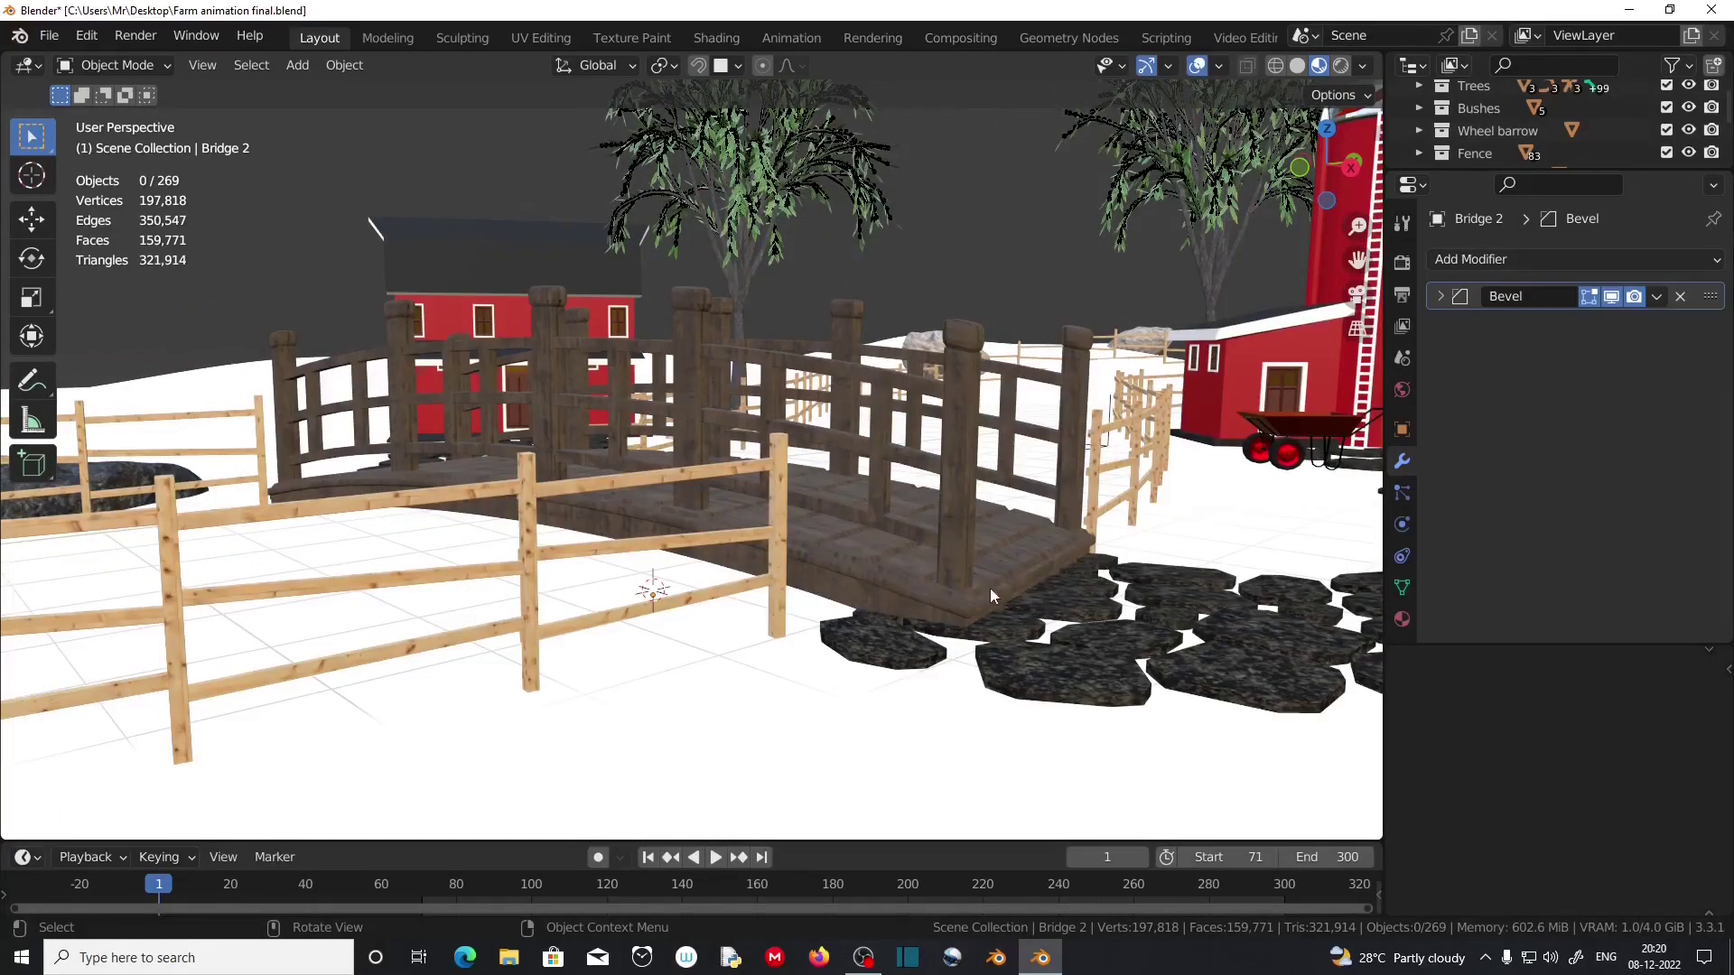
Save the farm animation file.
{"action": "middle_click_drag", "start_coordinate": [992, 590], "coordinate": [874, 589]}
{"action": "middle_click_drag", "start_coordinate": [699, 616], "coordinate": [1034, 732]}
{"action": "scroll", "coordinate": [906, 708], "scroll_direction": "down", "scroll_amount": 3}
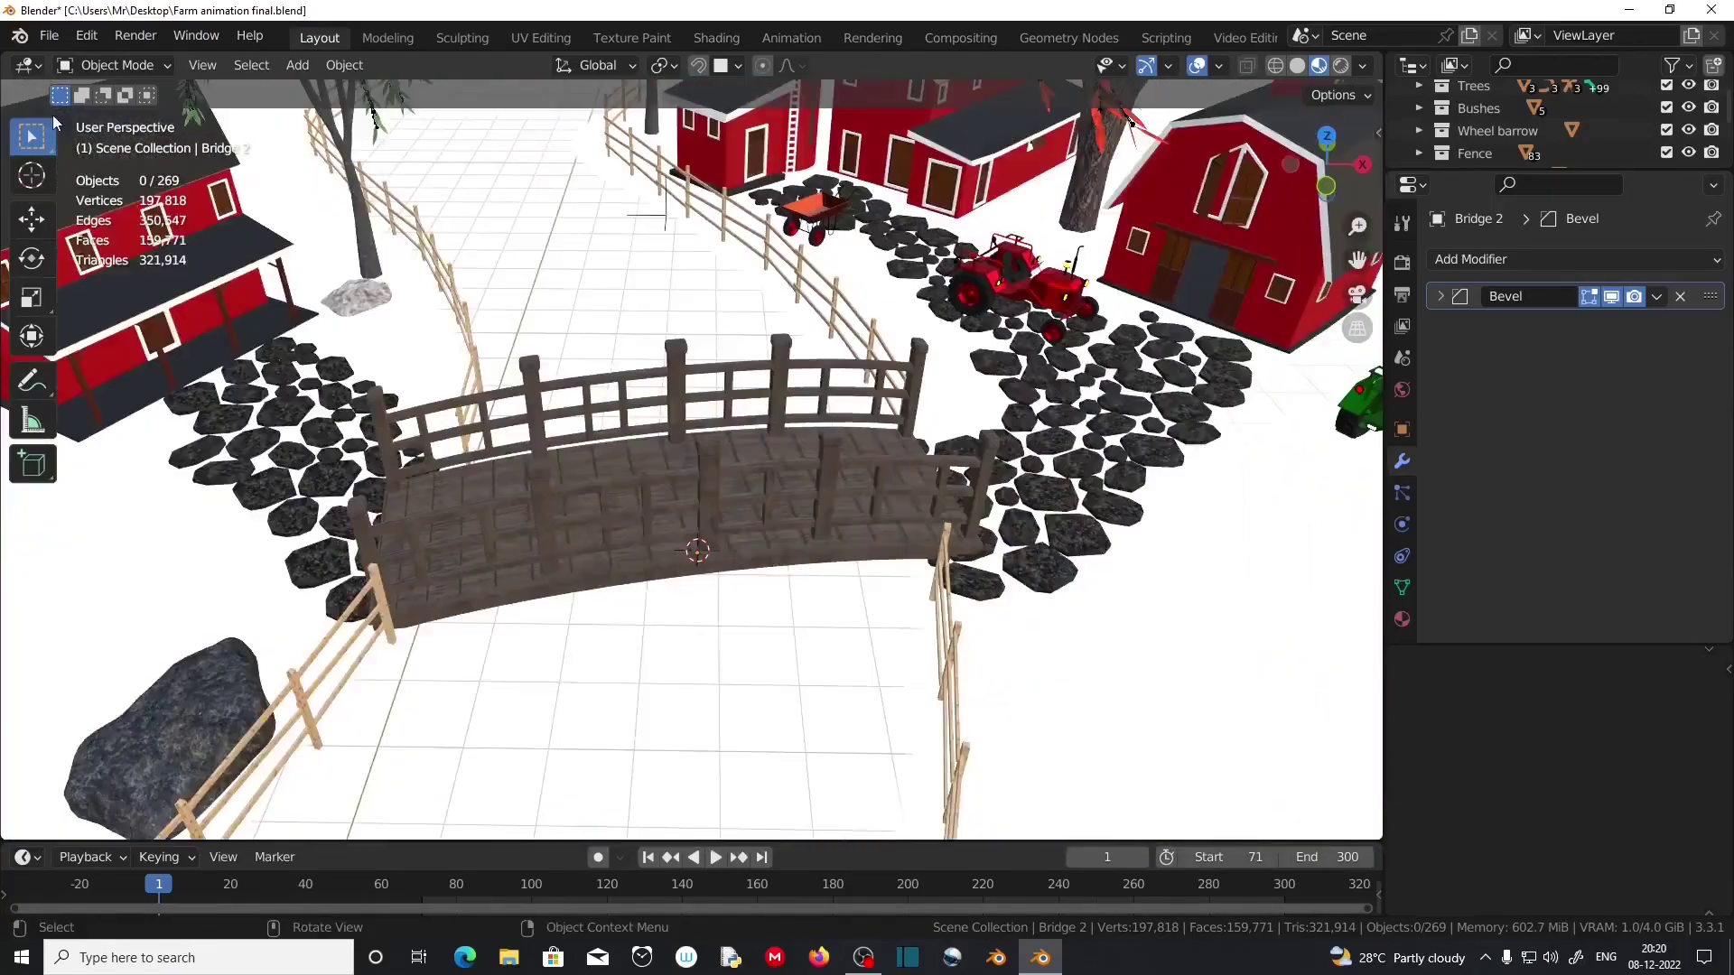
{"action": "left_click", "coordinate": [49, 35]}
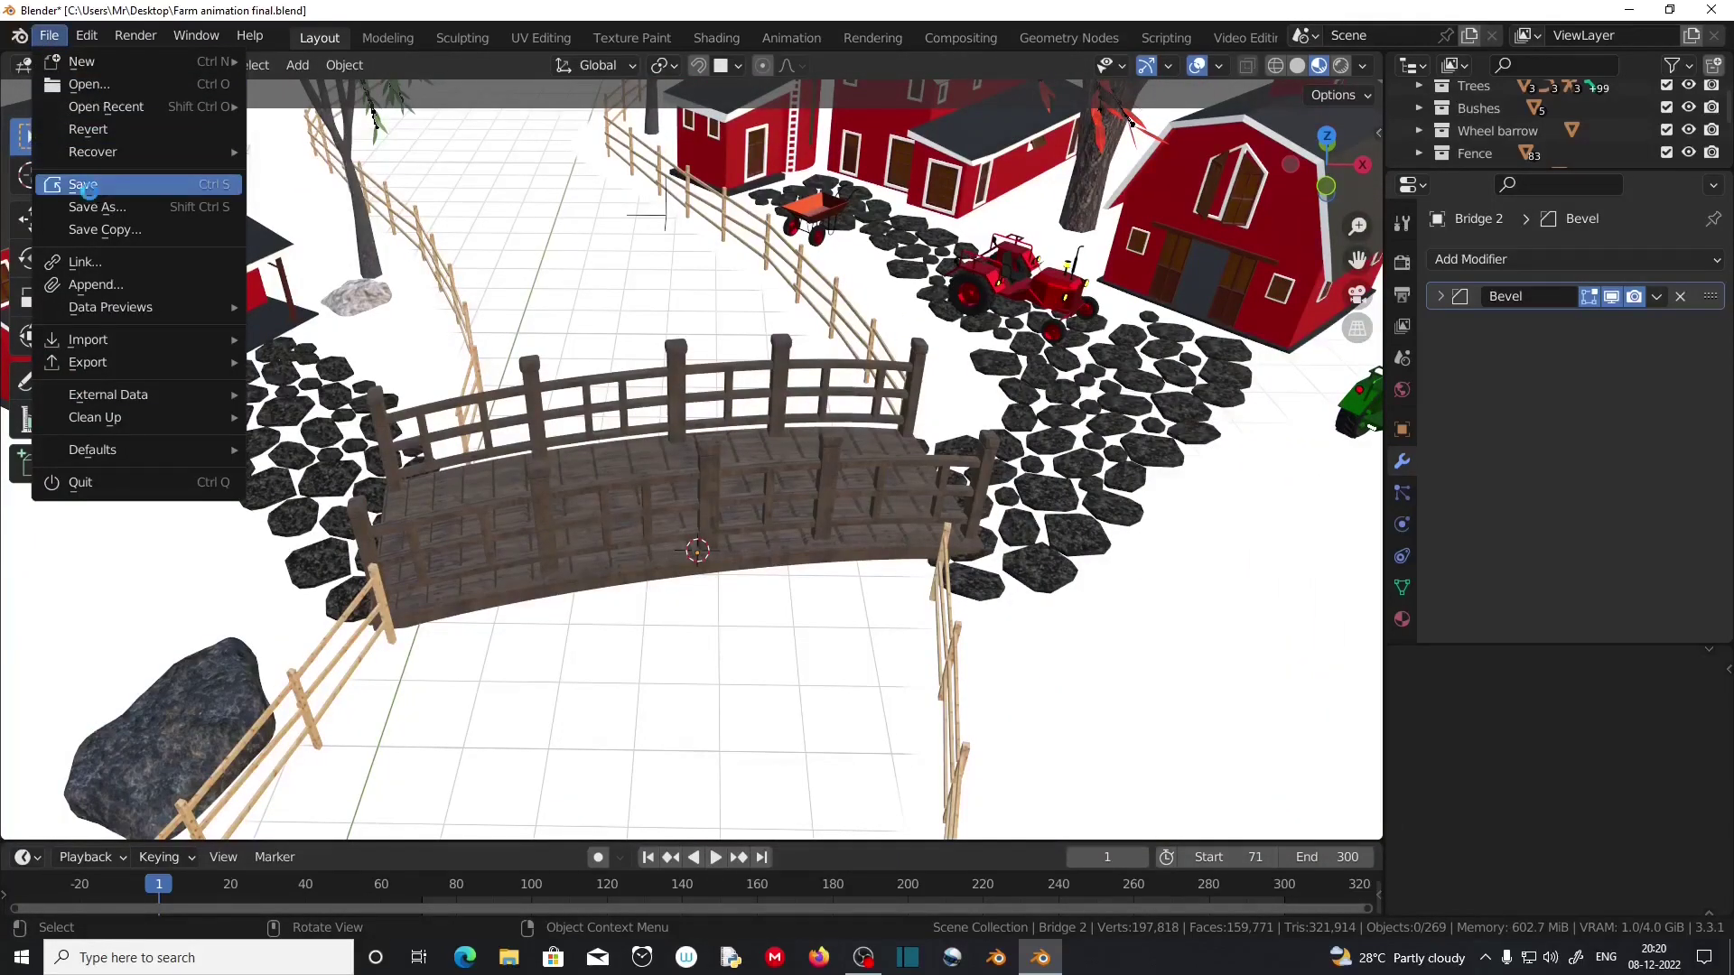
{"action": "left_click", "coordinate": [83, 184]}
Examine the bridge within the whole farm scene, both through the camera and from a free view.
{"action": "scroll", "coordinate": [820, 637], "scroll_direction": "down", "scroll_amount": 6}
{"action": "middle_click_drag", "start_coordinate": [802, 658], "coordinate": [777, 628]}
{"action": "scroll", "coordinate": [779, 628], "scroll_direction": "up", "scroll_amount": 2}
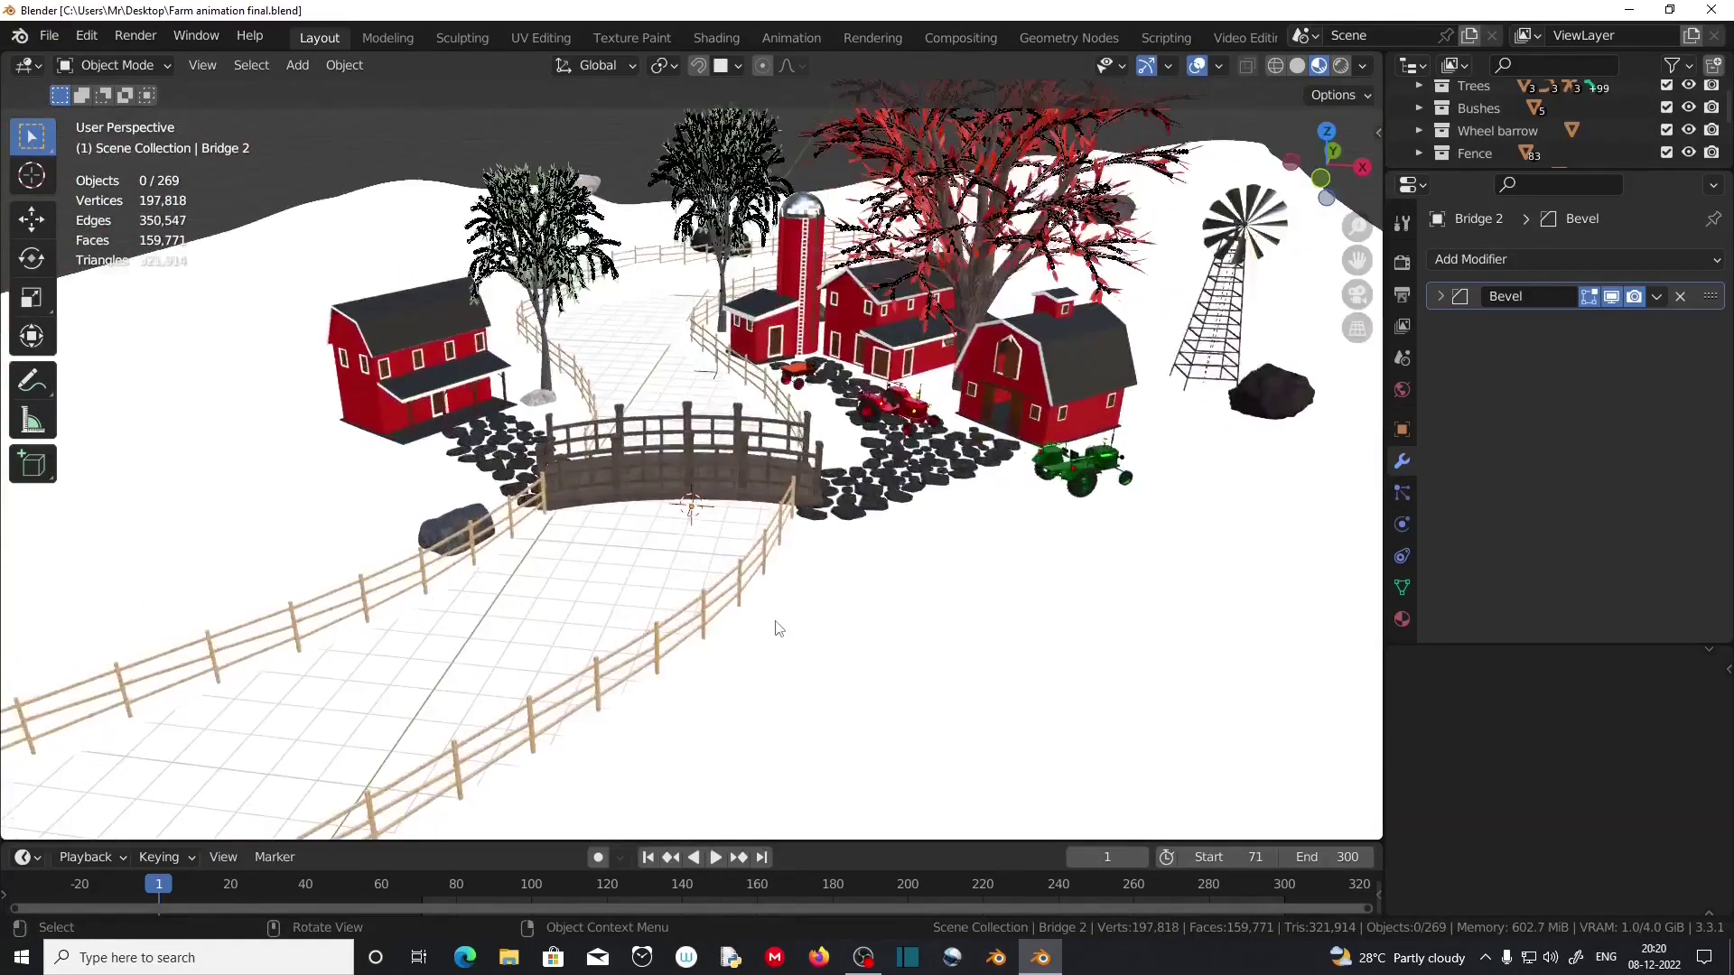
{"action": "key", "text": "KP_0"}
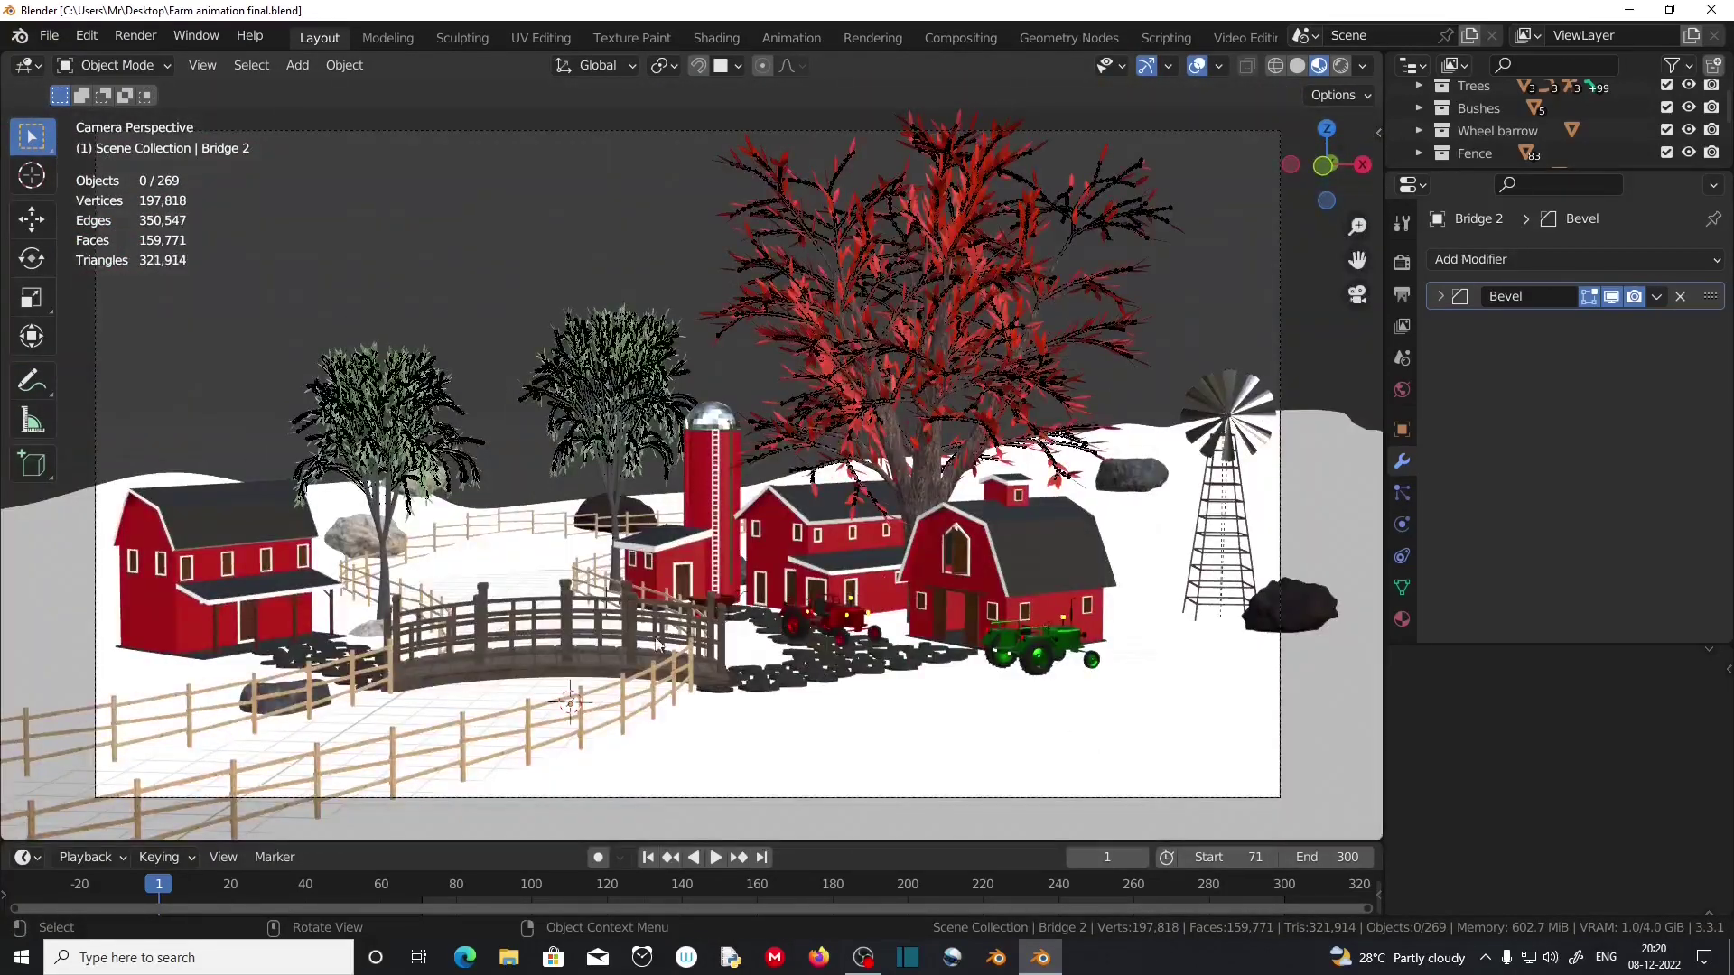
{"action": "scroll", "coordinate": [647, 648], "scroll_direction": "up", "scroll_amount": 2}
{"action": "scroll", "coordinate": [646, 648], "scroll_direction": "up", "scroll_amount": 3}
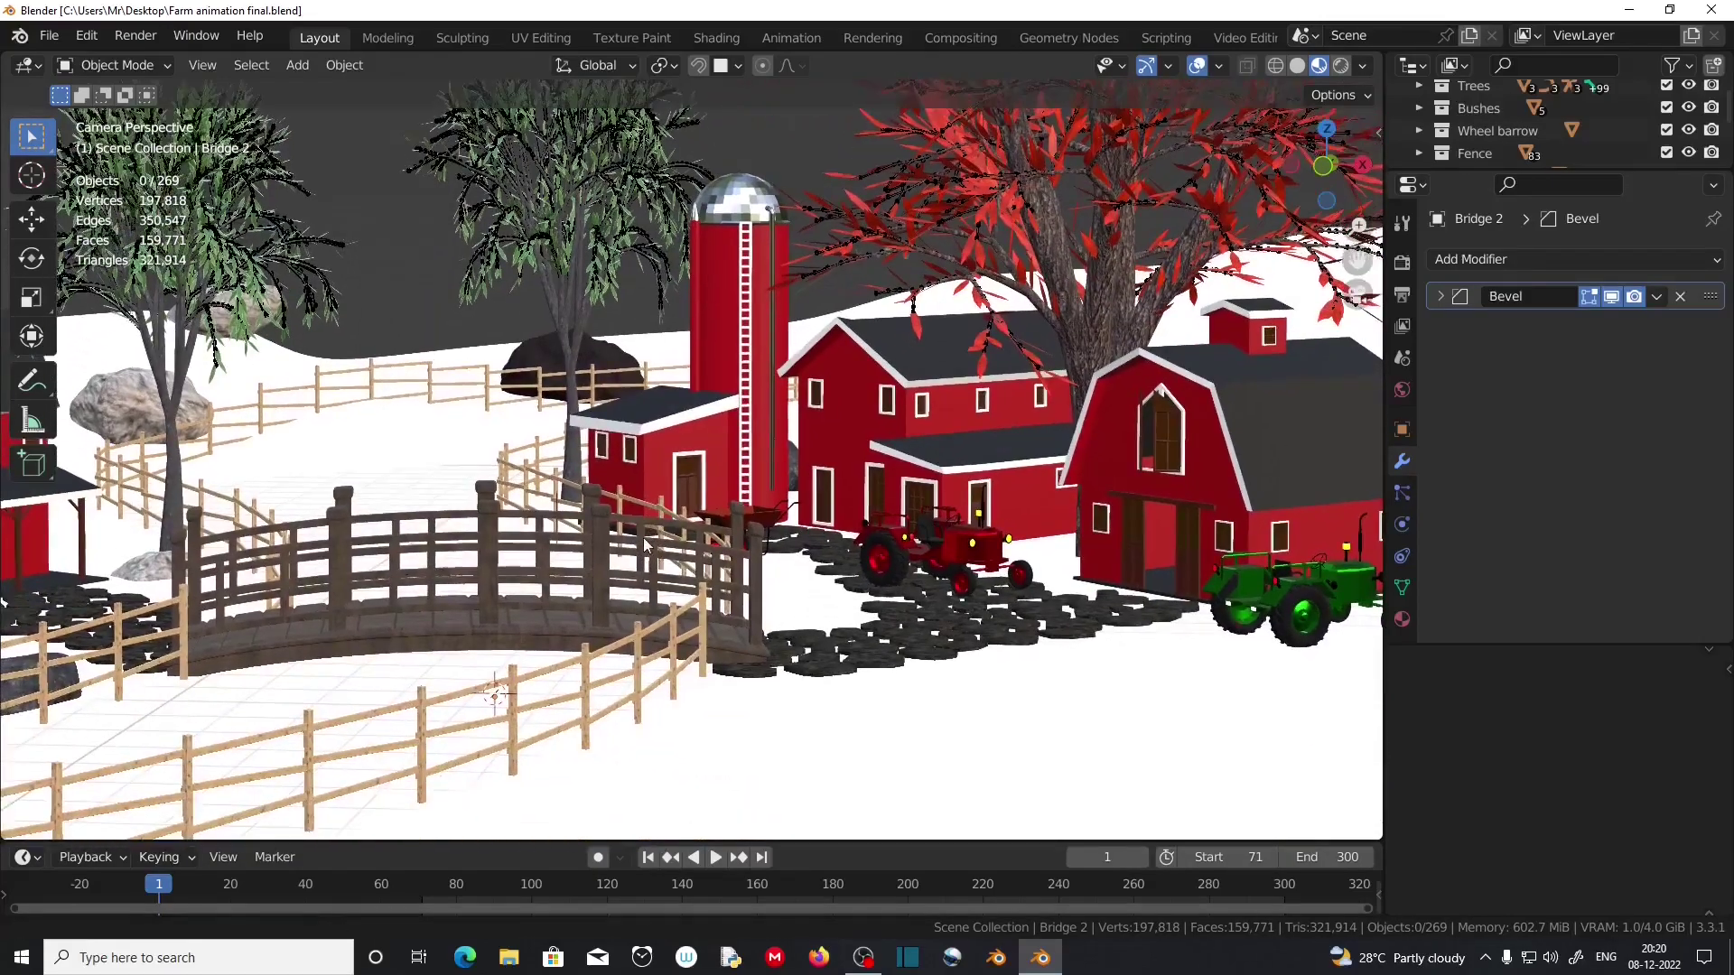
{"action": "scroll", "coordinate": [578, 694], "scroll_direction": "up", "scroll_amount": 1}
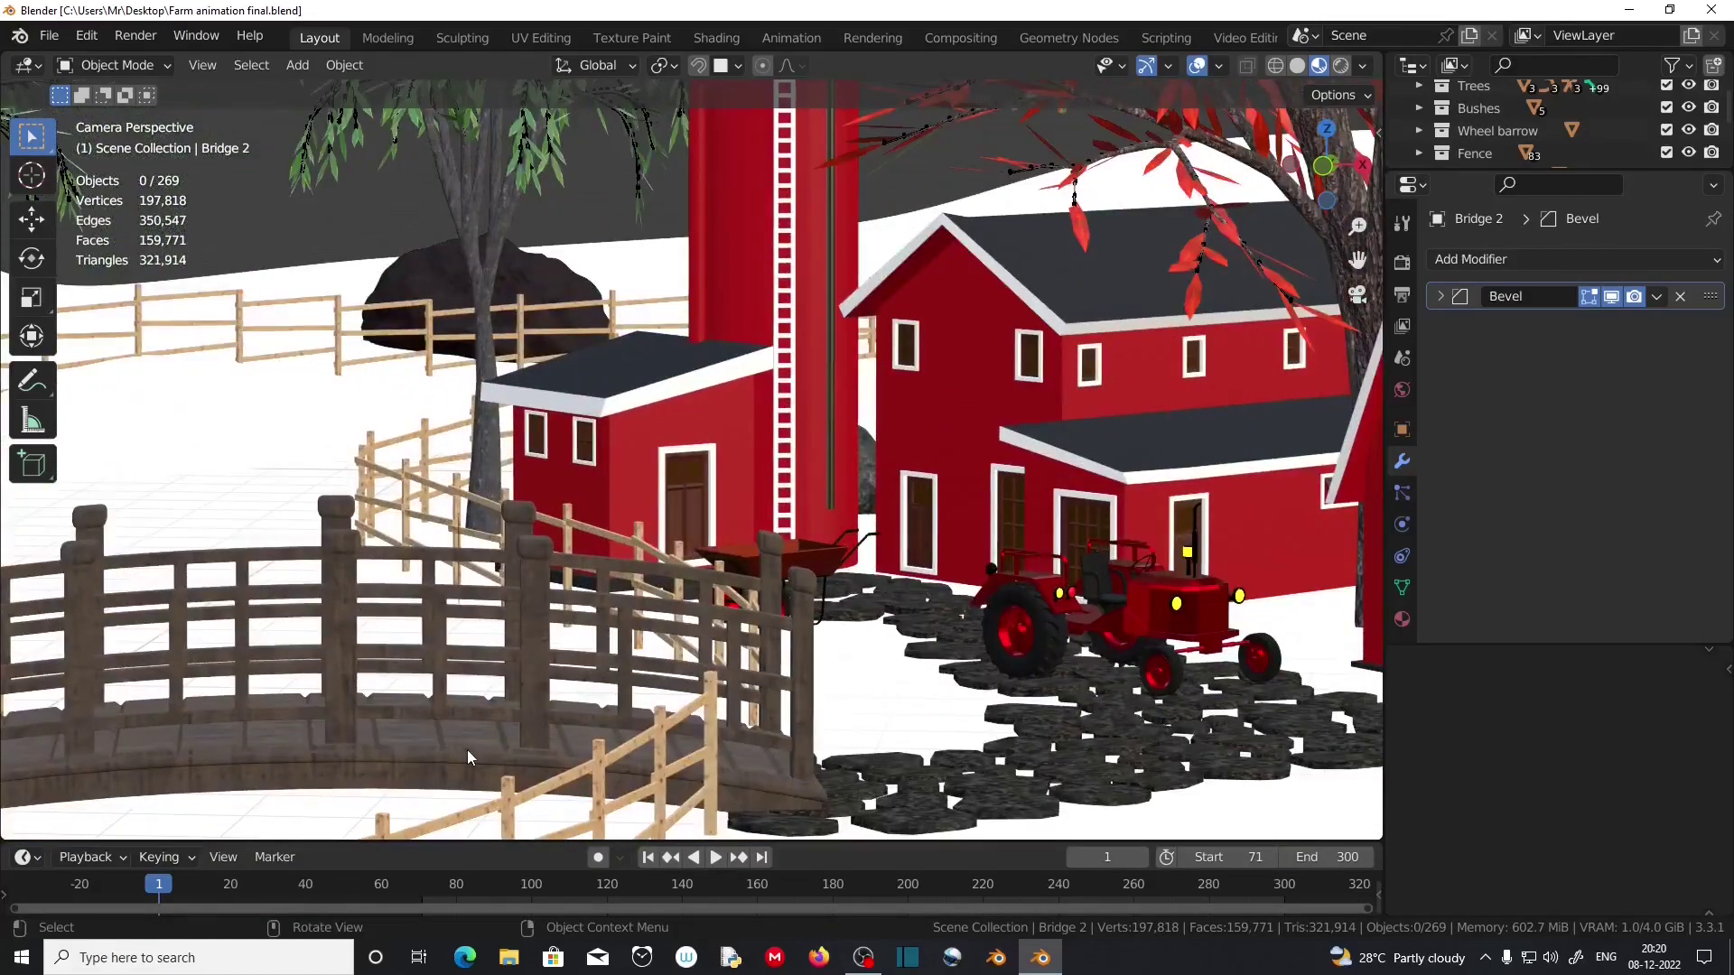
{"action": "scroll", "coordinate": [468, 750], "scroll_direction": "down", "scroll_amount": 3}
{"action": "scroll", "coordinate": [658, 550], "scroll_direction": "down", "scroll_amount": 6}
{"action": "middle_click_drag", "start_coordinate": [744, 348], "coordinate": [736, 394], "text": "shift"}
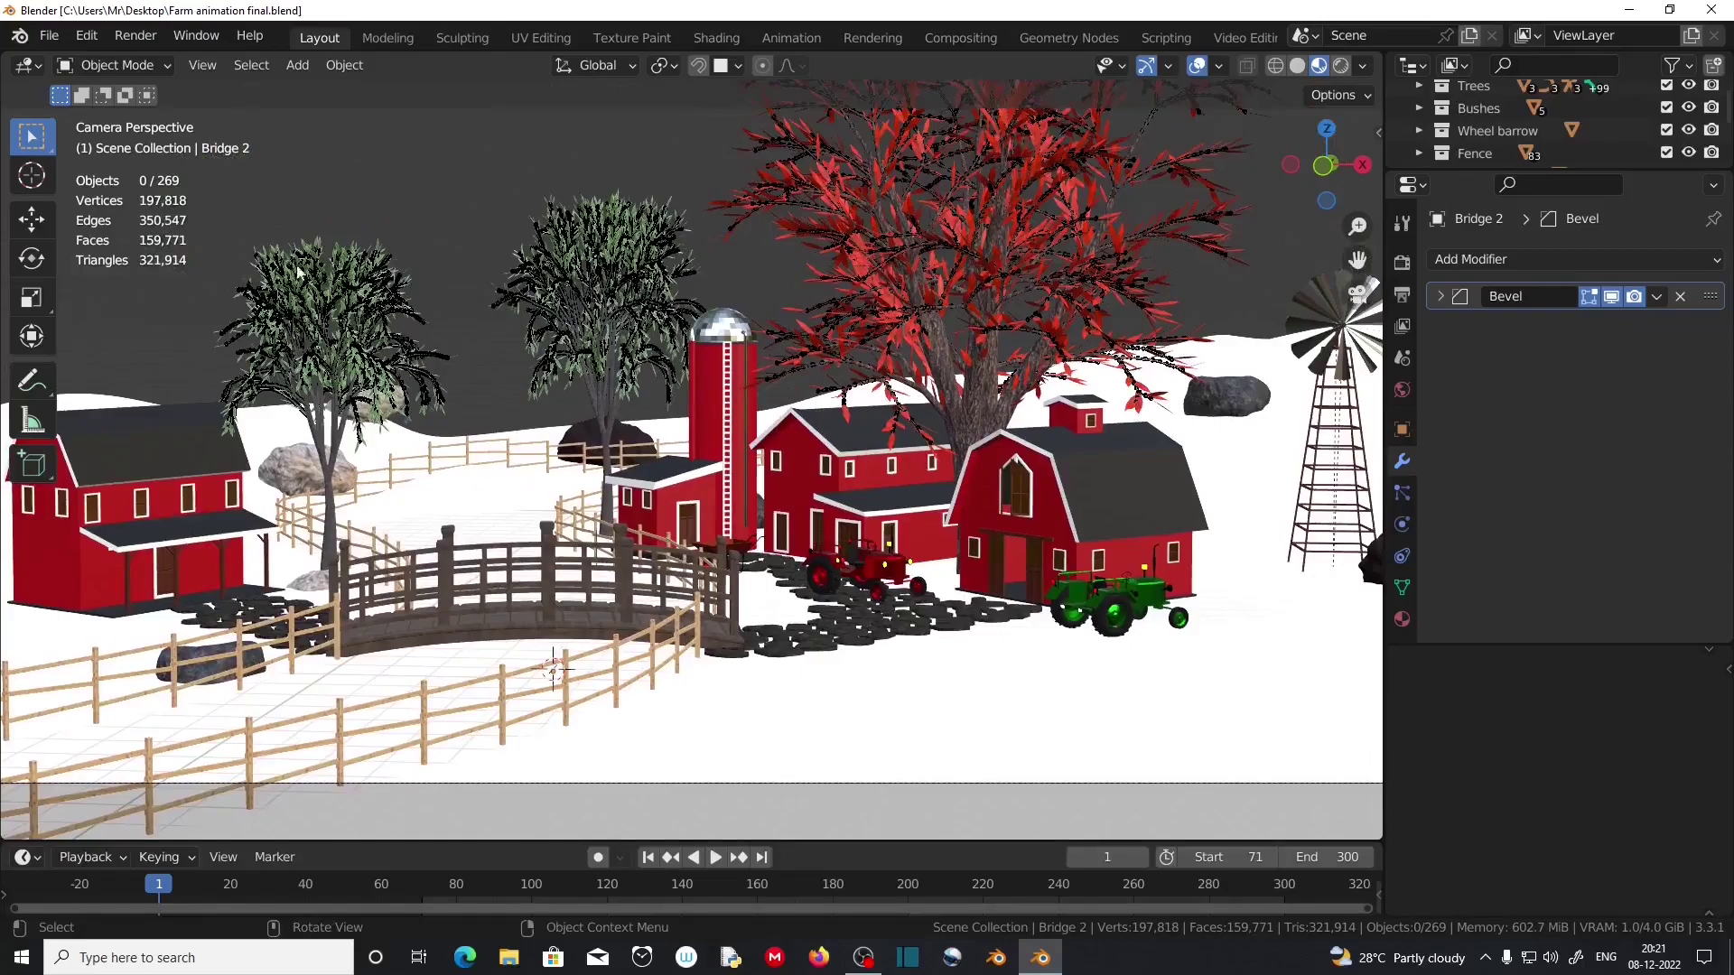
{"action": "middle_click_drag", "start_coordinate": [685, 515], "coordinate": [578, 549]}
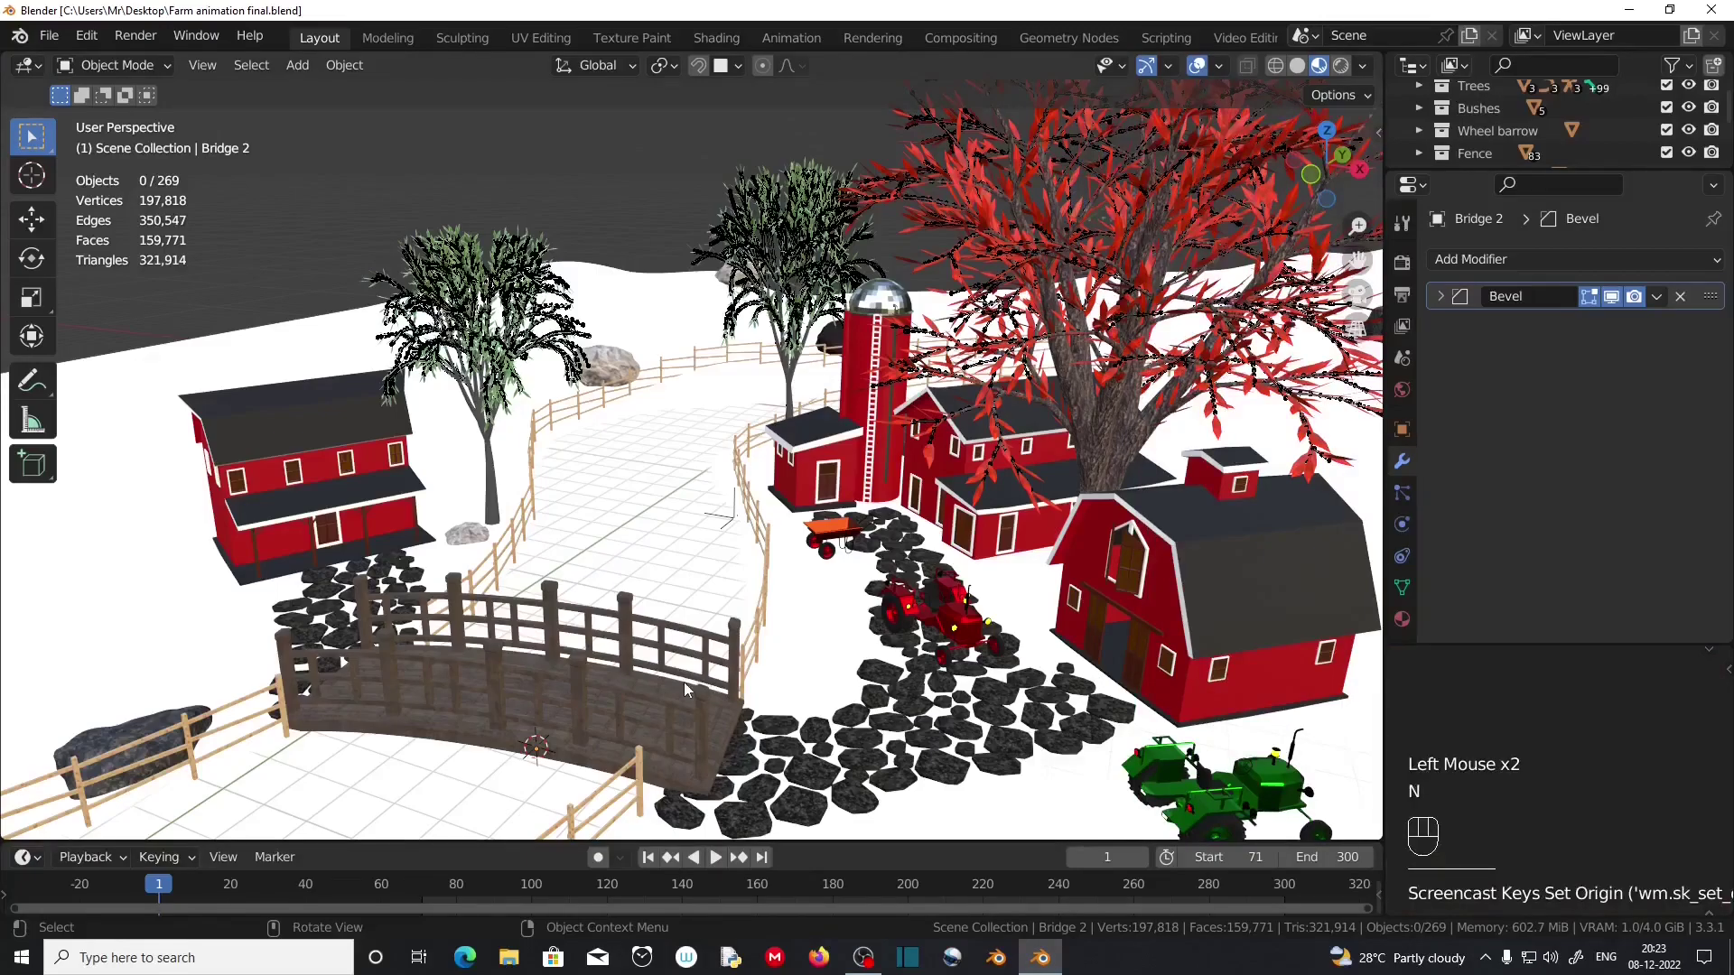
Enter Edit Mode on the bridge and select the top face of the cap on the near corner post.
{"action": "key", "text": "KP_1"}
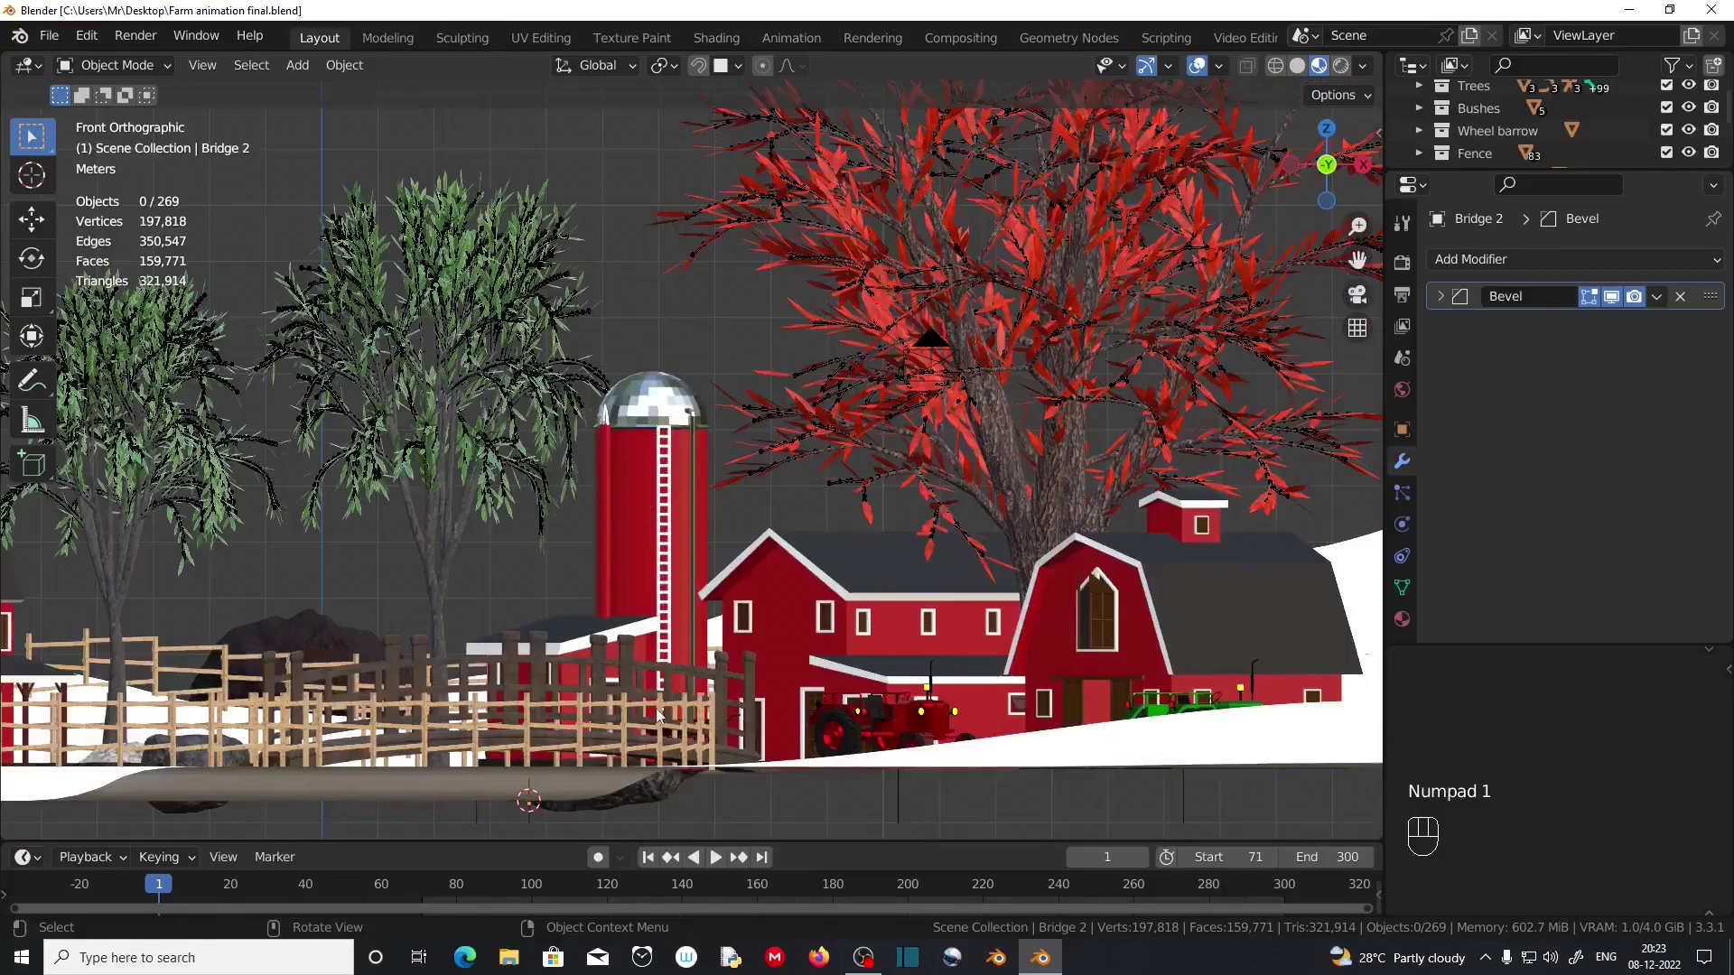
{"action": "left_click", "coordinate": [545, 679]}
{"action": "middle_click_drag", "start_coordinate": [545, 679], "coordinate": [643, 670]}
{"action": "scroll", "coordinate": [575, 684], "scroll_direction": "up", "scroll_amount": 2}
{"action": "key", "text": "Tab"}
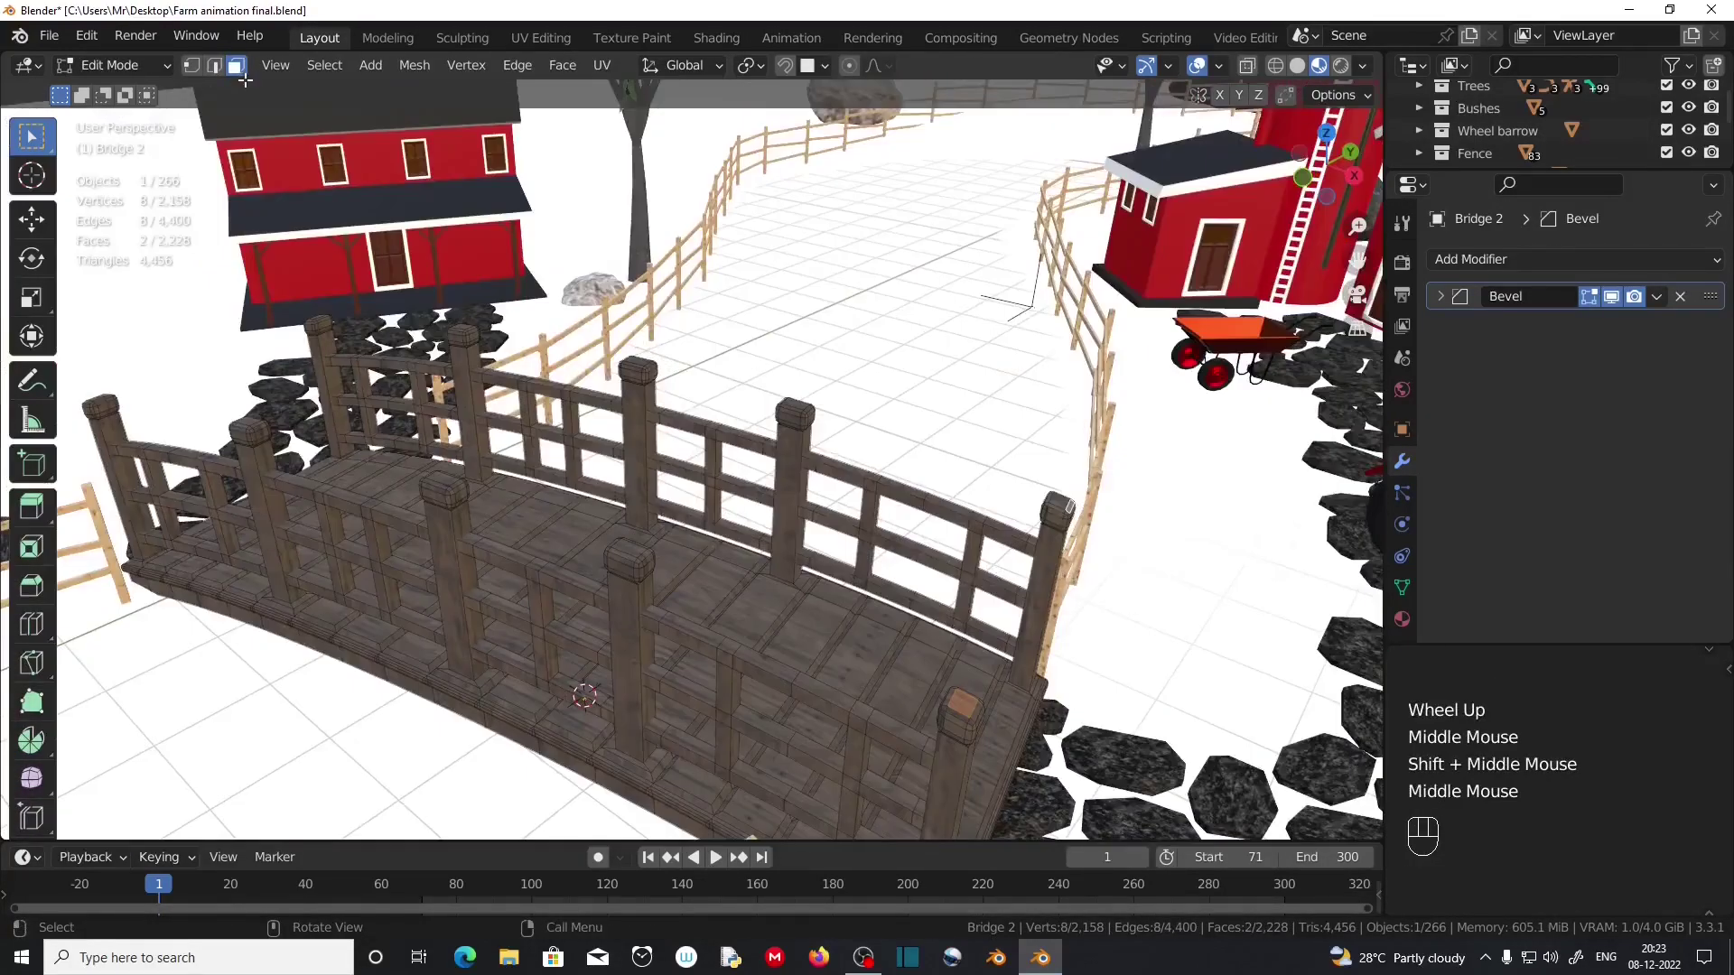
{"action": "left_click", "coordinate": [963, 704]}
{"action": "left_click", "coordinate": [822, 795]}
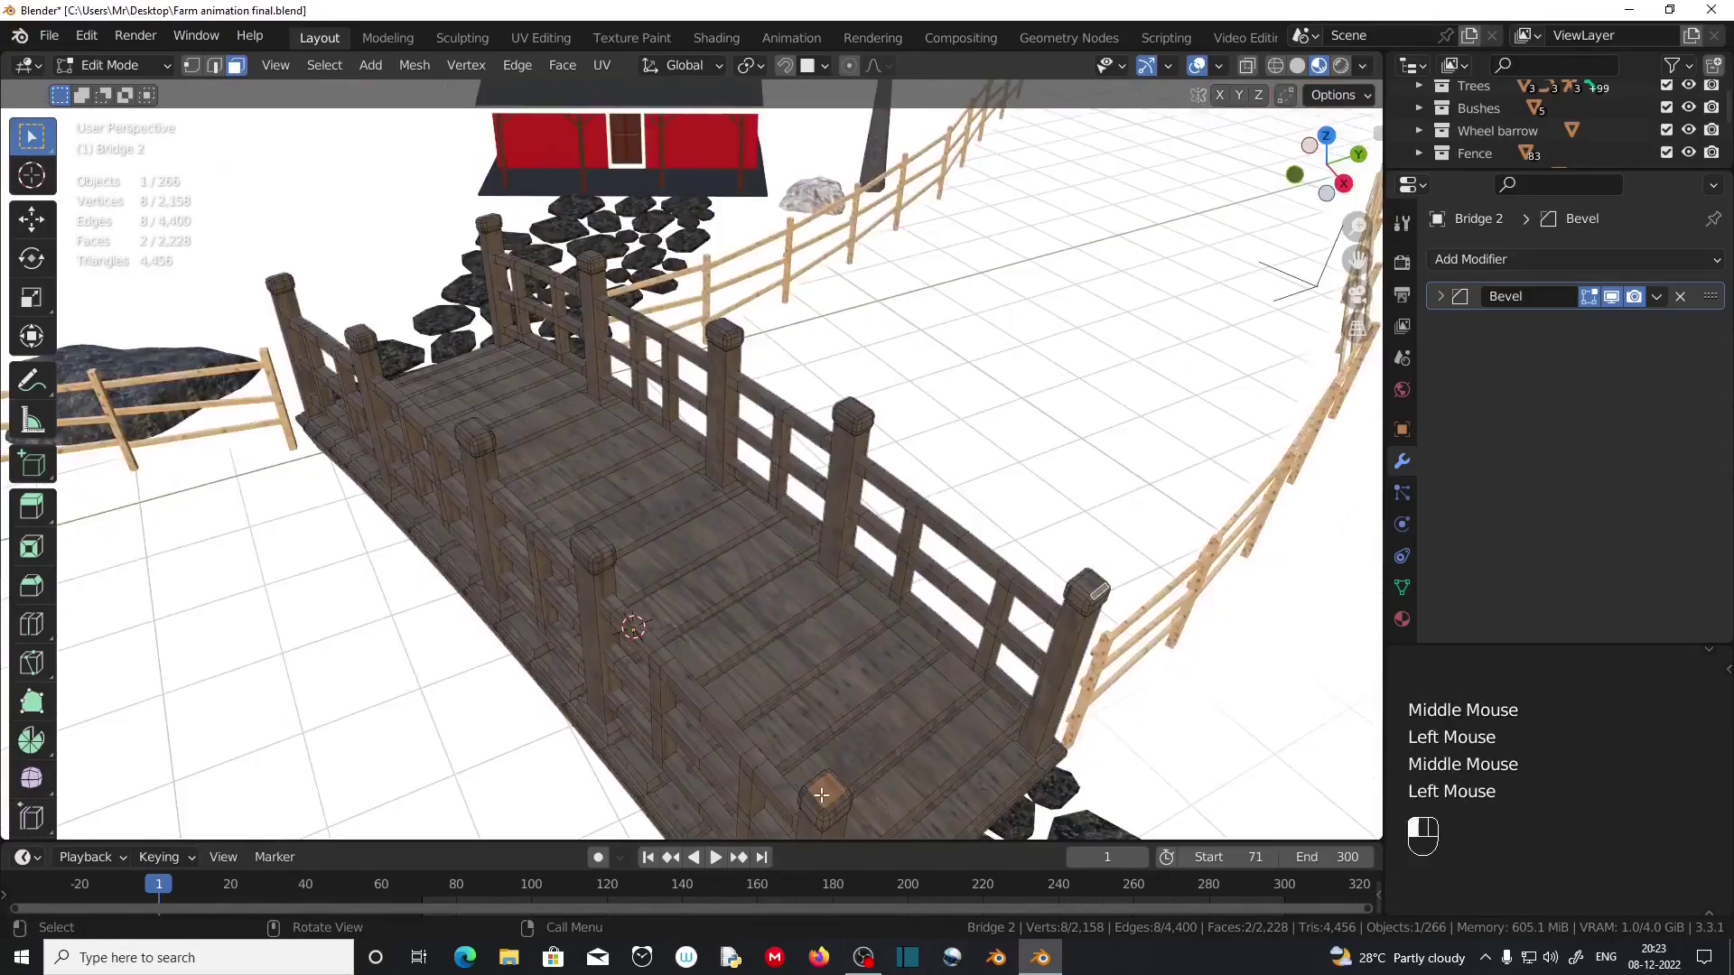
Add the cap top faces of the opposite corner post and the adjacent posts along both railings to the selection.
{"action": "left_click", "coordinate": [1088, 585], "text": "shift"}
{"action": "left_click", "coordinate": [865, 406], "text": "shift"}
{"action": "left_click", "coordinate": [592, 540], "text": "shift"}
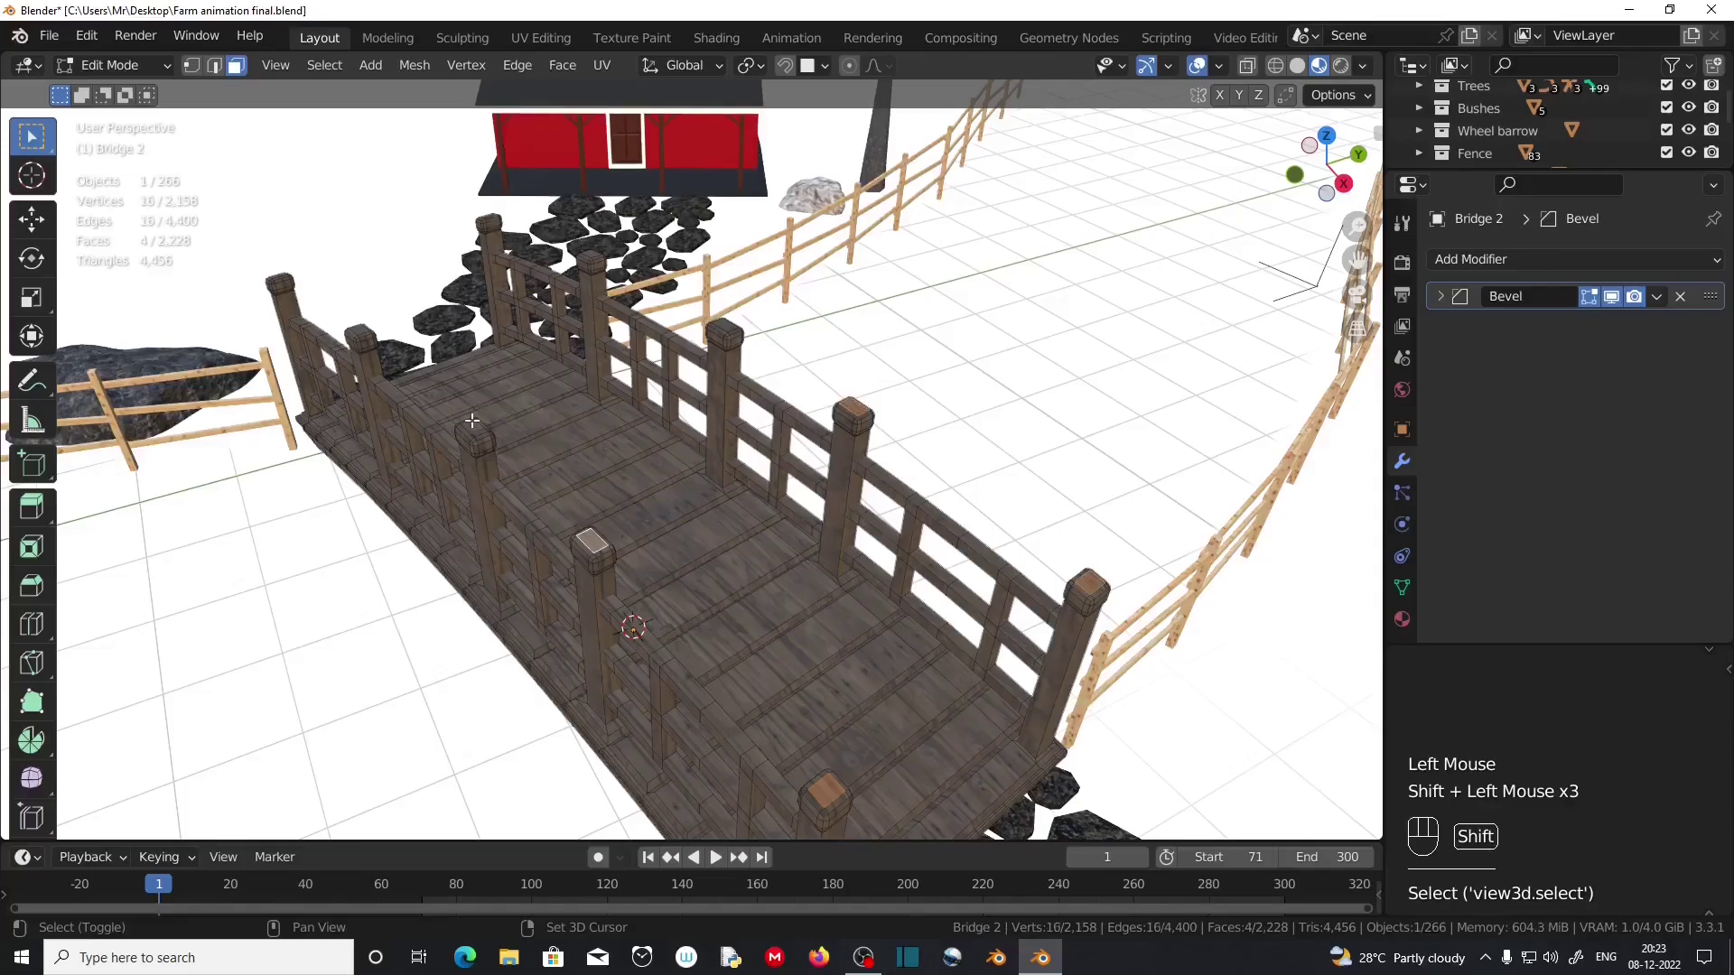
{"action": "left_click", "coordinate": [724, 326], "text": "shift"}
{"action": "left_click", "coordinate": [474, 428], "text": "shift"}
{"action": "middle_click_drag", "start_coordinate": [479, 431], "coordinate": [751, 544], "text": "shift"}
Add the cap top faces of the remaining posts at the far end of the bridge to the selection.
{"action": "left_click", "coordinate": [648, 453], "text": "shift"}
{"action": "left_click", "coordinate": [843, 361], "text": "shift"}
{"action": "left_click", "coordinate": [721, 318], "text": "shift"}
{"action": "scroll", "coordinate": [714, 330], "scroll_direction": "up", "scroll_amount": 2}
{"action": "left_click", "coordinate": [541, 454], "text": "shift"}
{"action": "left_click", "coordinate": [541, 454], "text": "shift"}
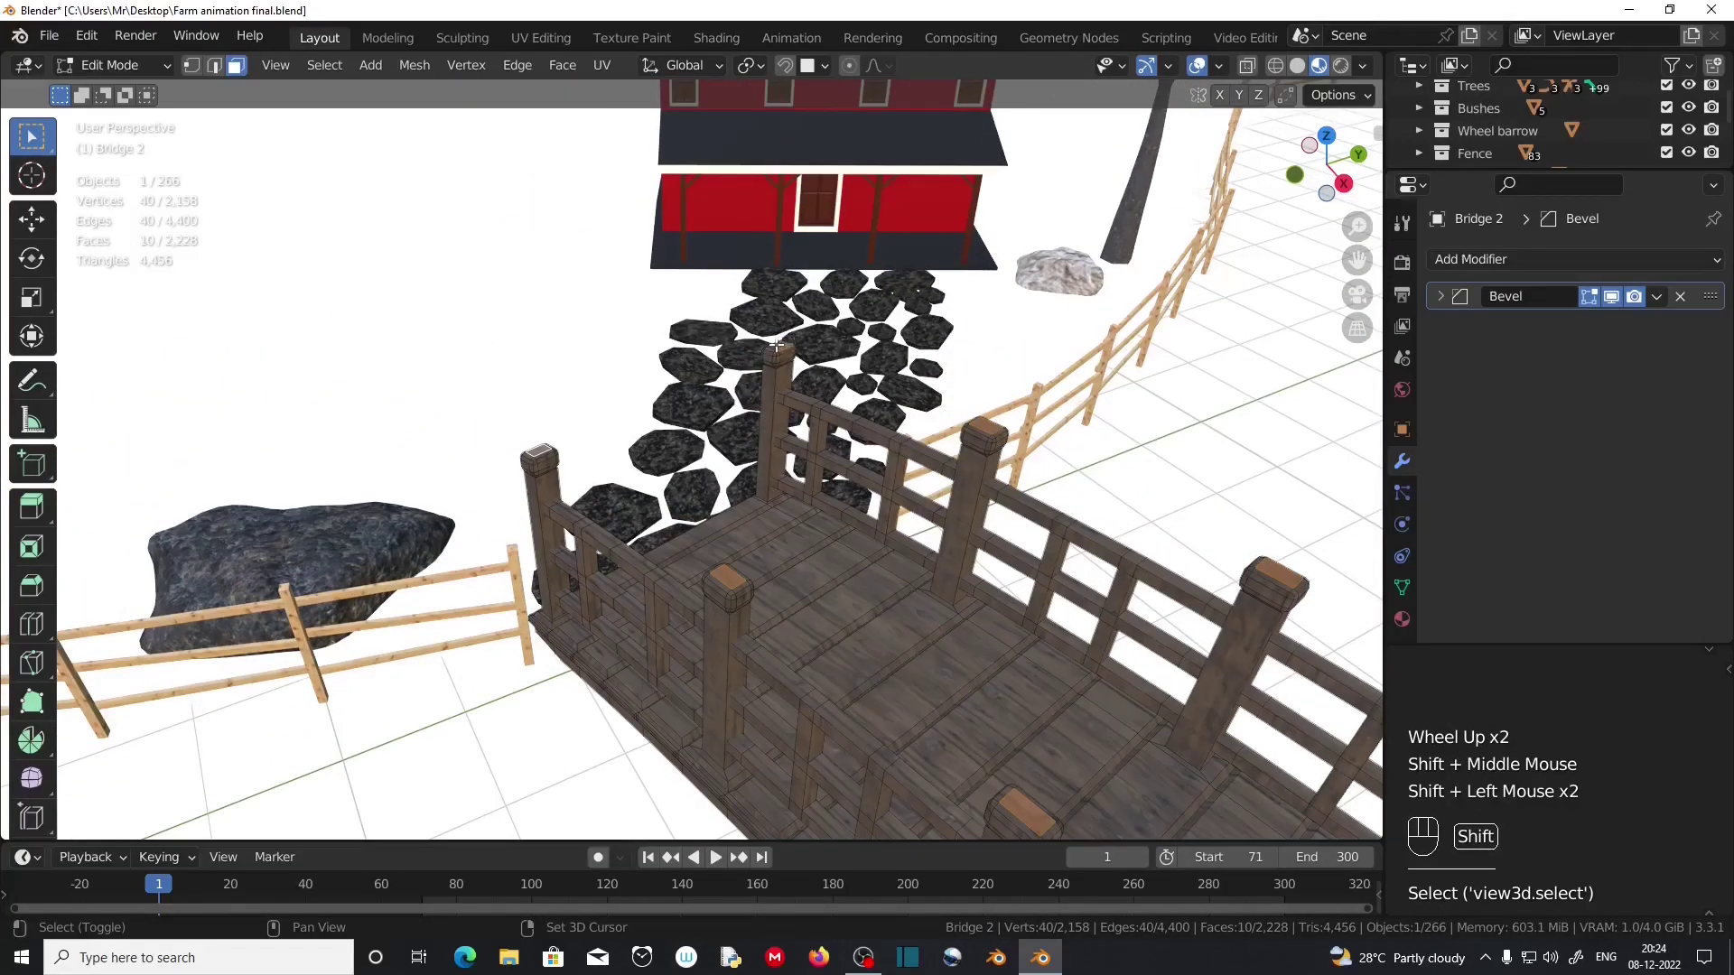
{"action": "left_click", "coordinate": [541, 452], "text": "shift"}
{"action": "scroll", "coordinate": [722, 415], "scroll_direction": "up", "scroll_amount": 2}
{"action": "middle_click_drag", "start_coordinate": [889, 357], "coordinate": [840, 380]}
{"action": "key", "text": "KP_Decimal"}
{"action": "scroll", "coordinate": [809, 313], "scroll_direction": "up", "scroll_amount": 3}
{"action": "middle_click_drag", "start_coordinate": [1035, 461], "coordinate": [167, 476]}
{"action": "middle_click_drag", "start_coordinate": [863, 467], "coordinate": [581, 613], "text": "shift"}
{"action": "left_click", "coordinate": [1040, 262], "text": "shift"}
{"action": "left_click", "coordinate": [1040, 262], "text": "shift"}
{"action": "scroll", "coordinate": [976, 334], "scroll_direction": "down", "scroll_amount": 2}
{"action": "scroll", "coordinate": [785, 519], "scroll_direction": "up", "scroll_amount": 1}
Grow the selection from the top faces until it covers exactly the complete caps of all bridge posts.
{"action": "middle_click_drag", "start_coordinate": [772, 533], "coordinate": [738, 422]}
{"action": "key", "text": "ctrl+KP_Add"}
{"action": "key", "text": "ctrl+KP_Add"}
{"action": "key", "text": "ctrl+KP_Add"}
{"action": "key", "text": "ctrl+KP_Add"}
{"action": "key", "text": "ctrl+KP_Add"}
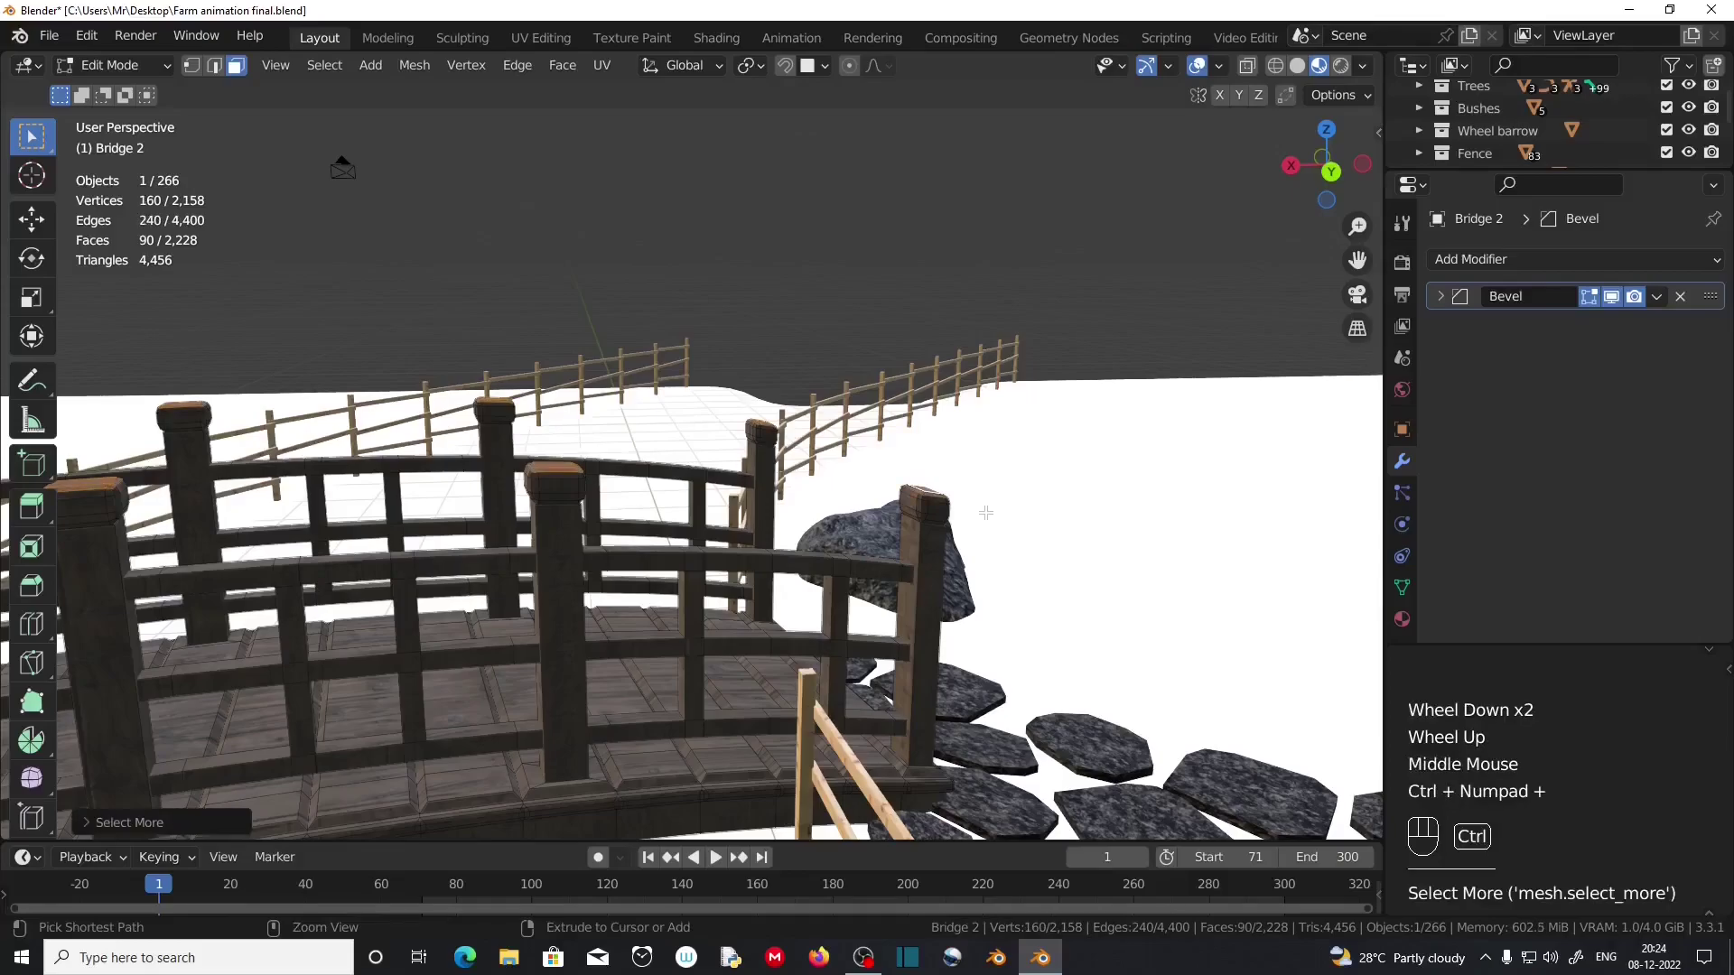
{"action": "key", "text": "ctrl+KP_Add"}
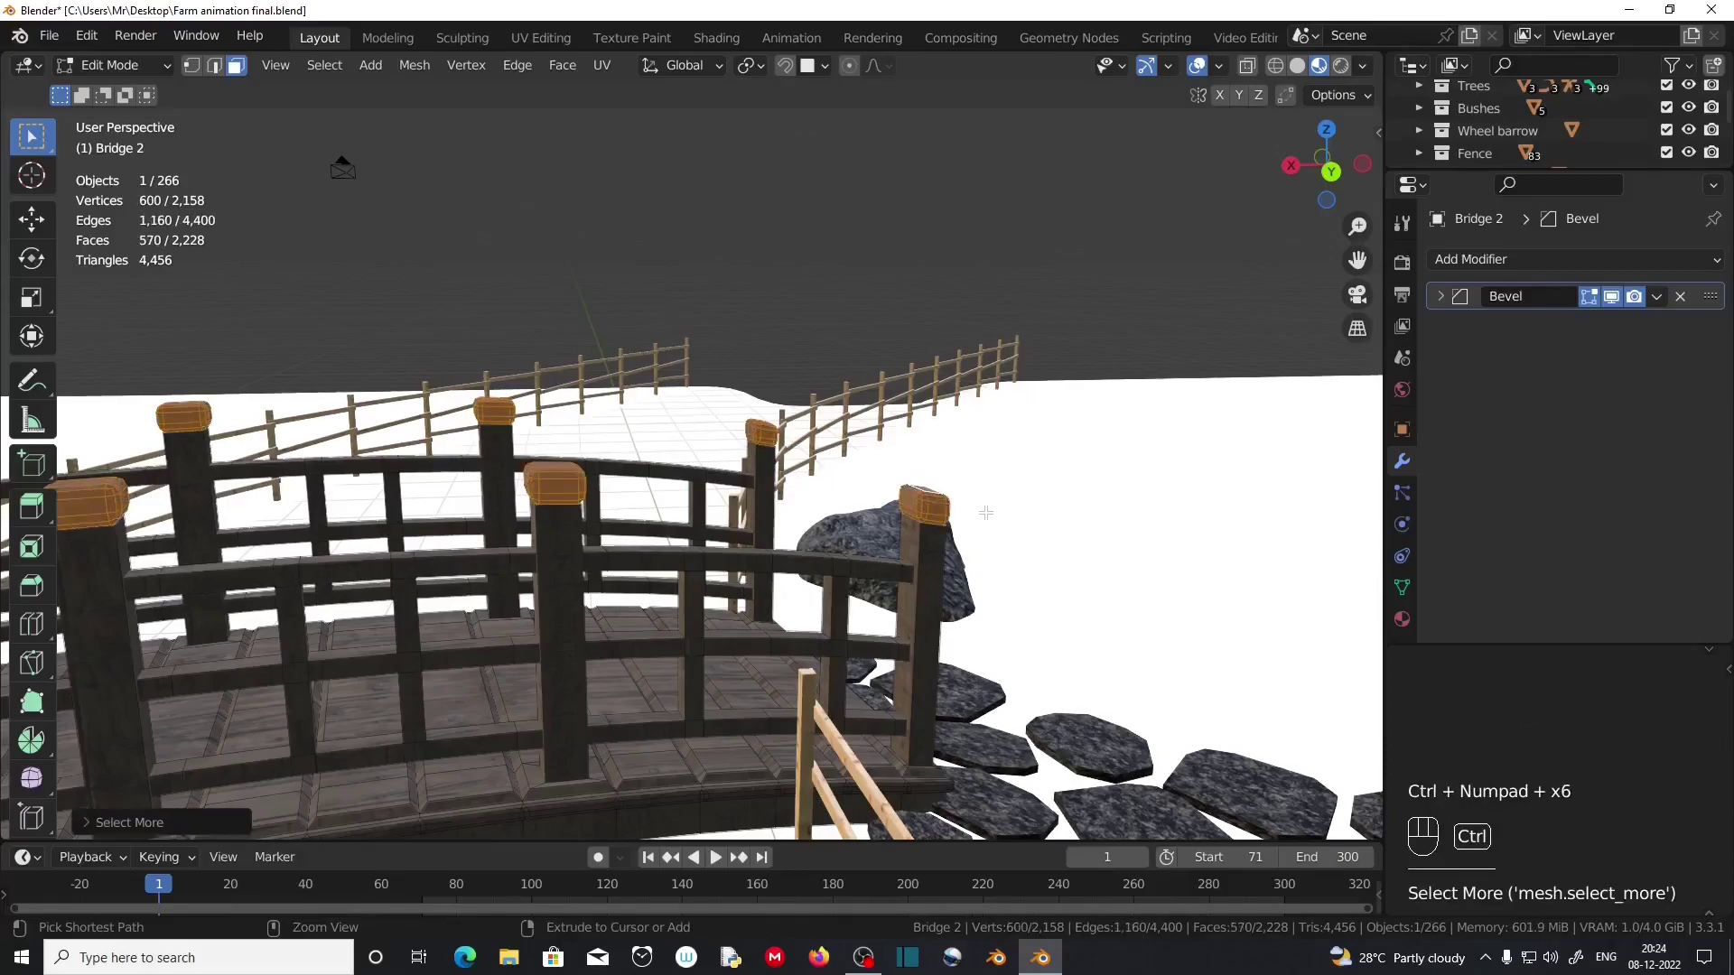
{"action": "key", "text": "ctrl+KP_Add"}
{"action": "key", "text": "ctrl+KP_Subtract"}
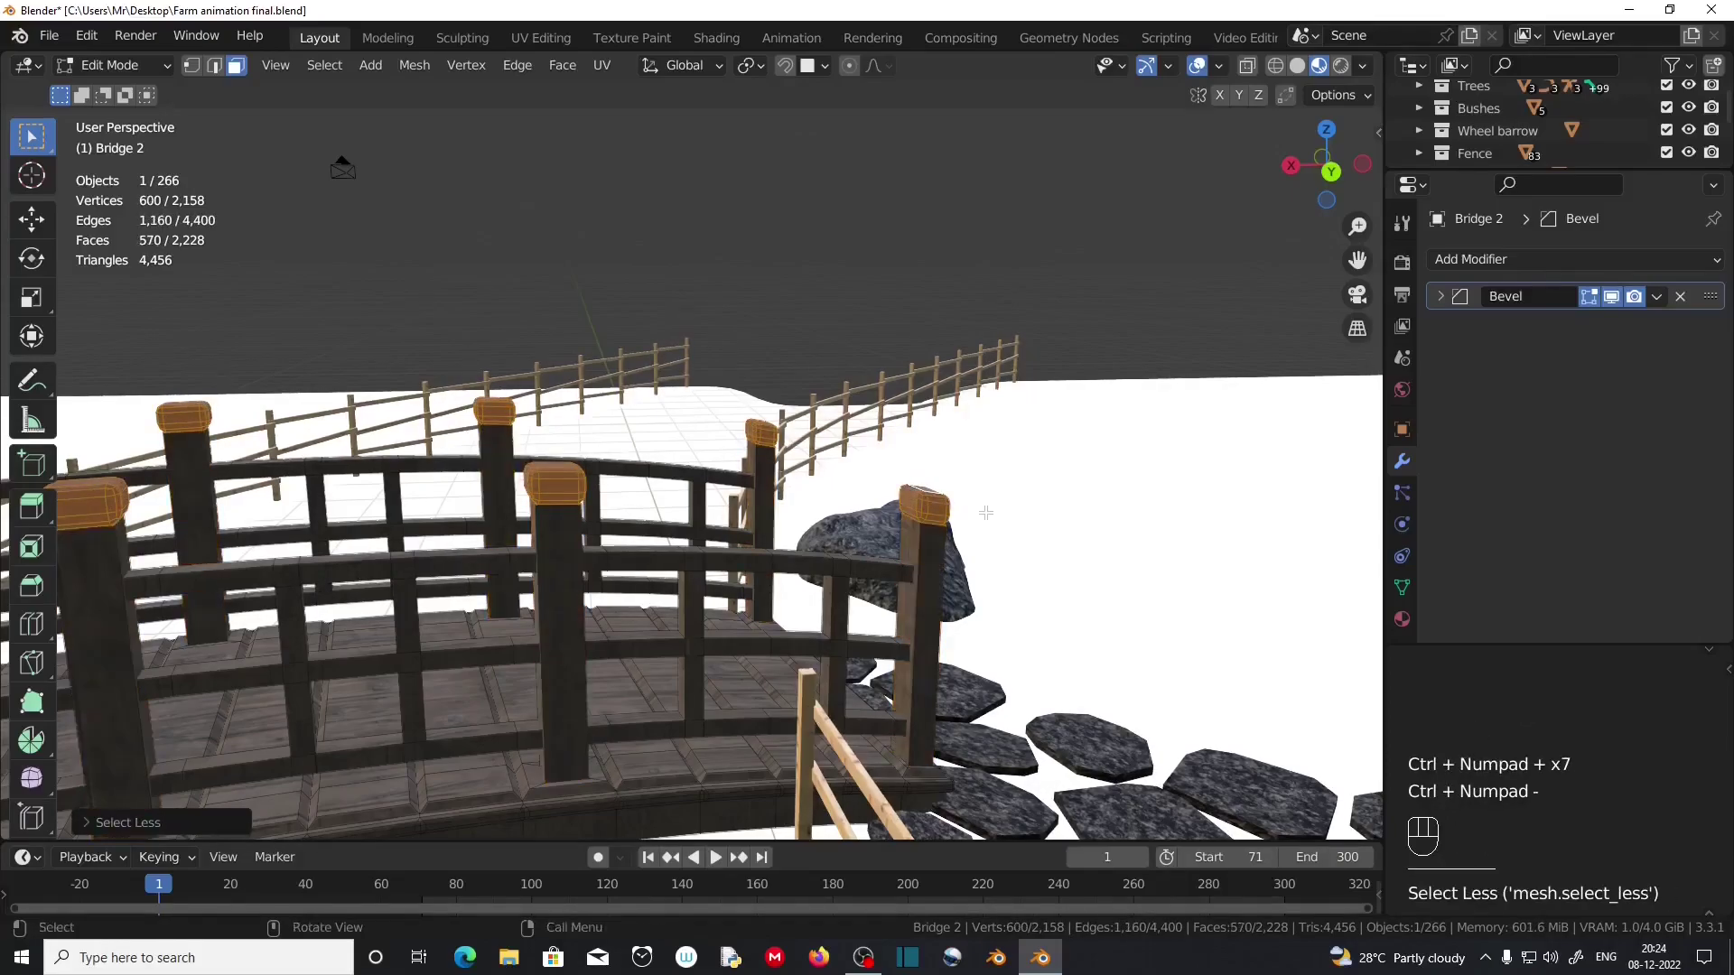
Lower all the selected post caps about 0.18 m along Z.
{"action": "scroll", "coordinate": [985, 512], "scroll_direction": "up", "scroll_amount": 2}
{"action": "middle_click_drag", "start_coordinate": [985, 512], "coordinate": [817, 620]}
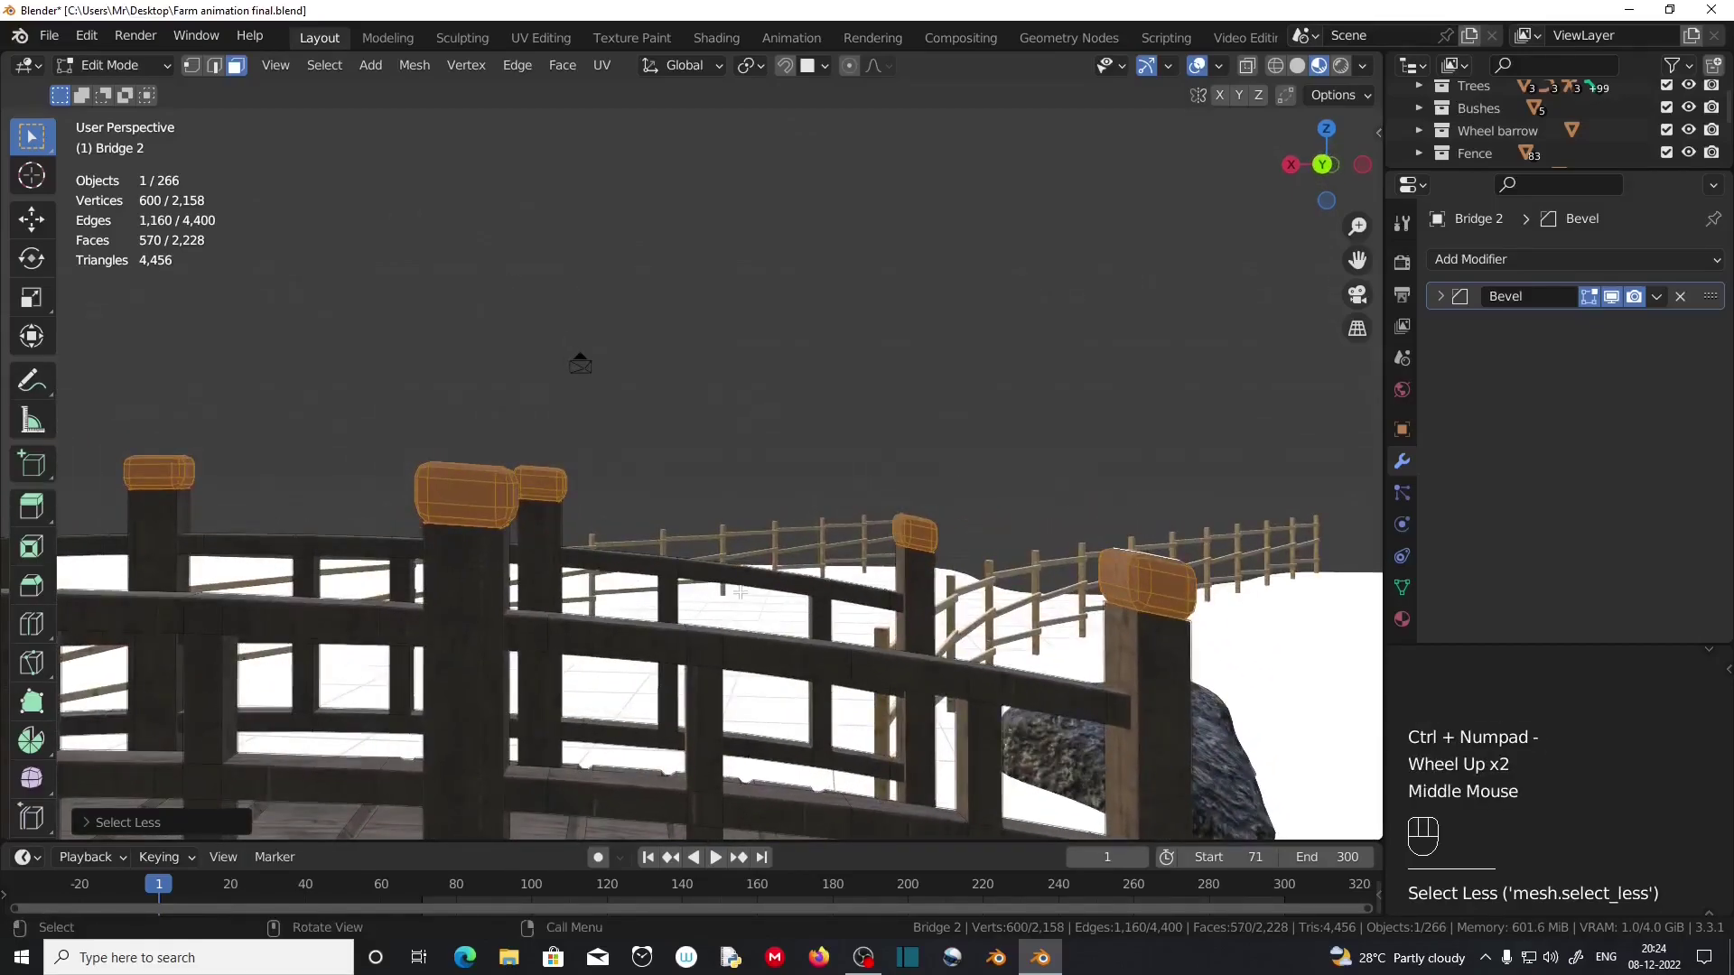
{"action": "key", "text": "g"}
{"action": "key", "text": "z"}
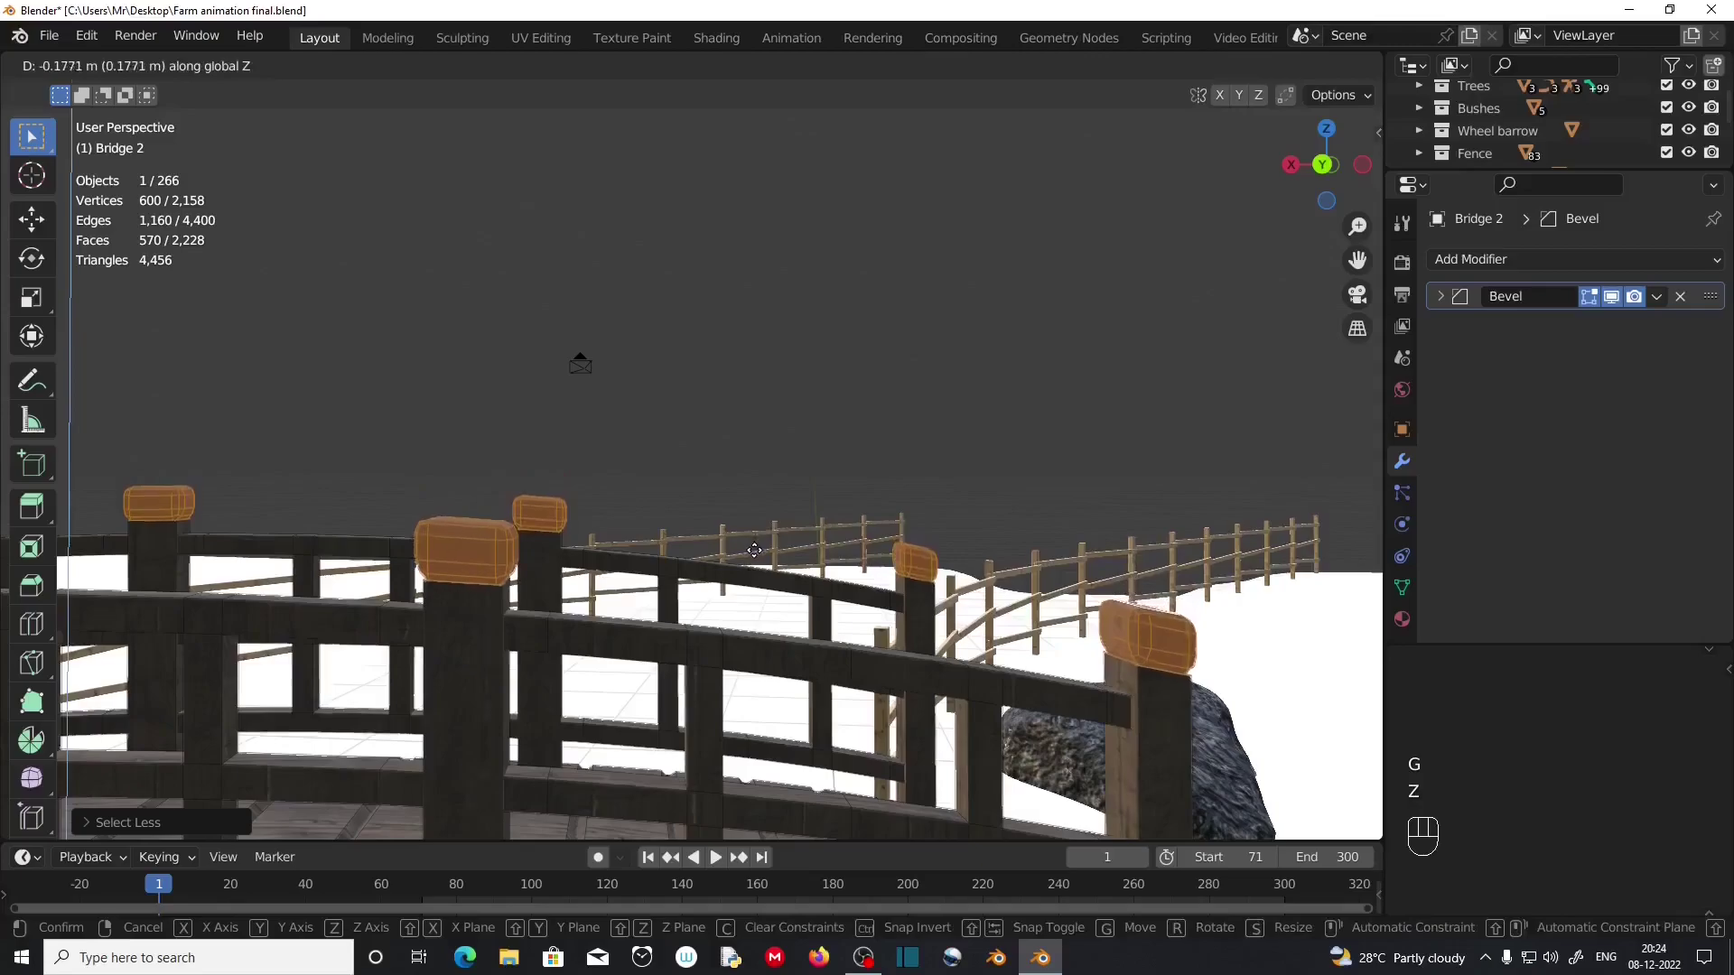
{"action": "left_click", "coordinate": [754, 550]}
Select the linked geometry of the railings on both sides of the bridge.
{"action": "left_click", "coordinate": [677, 643]}
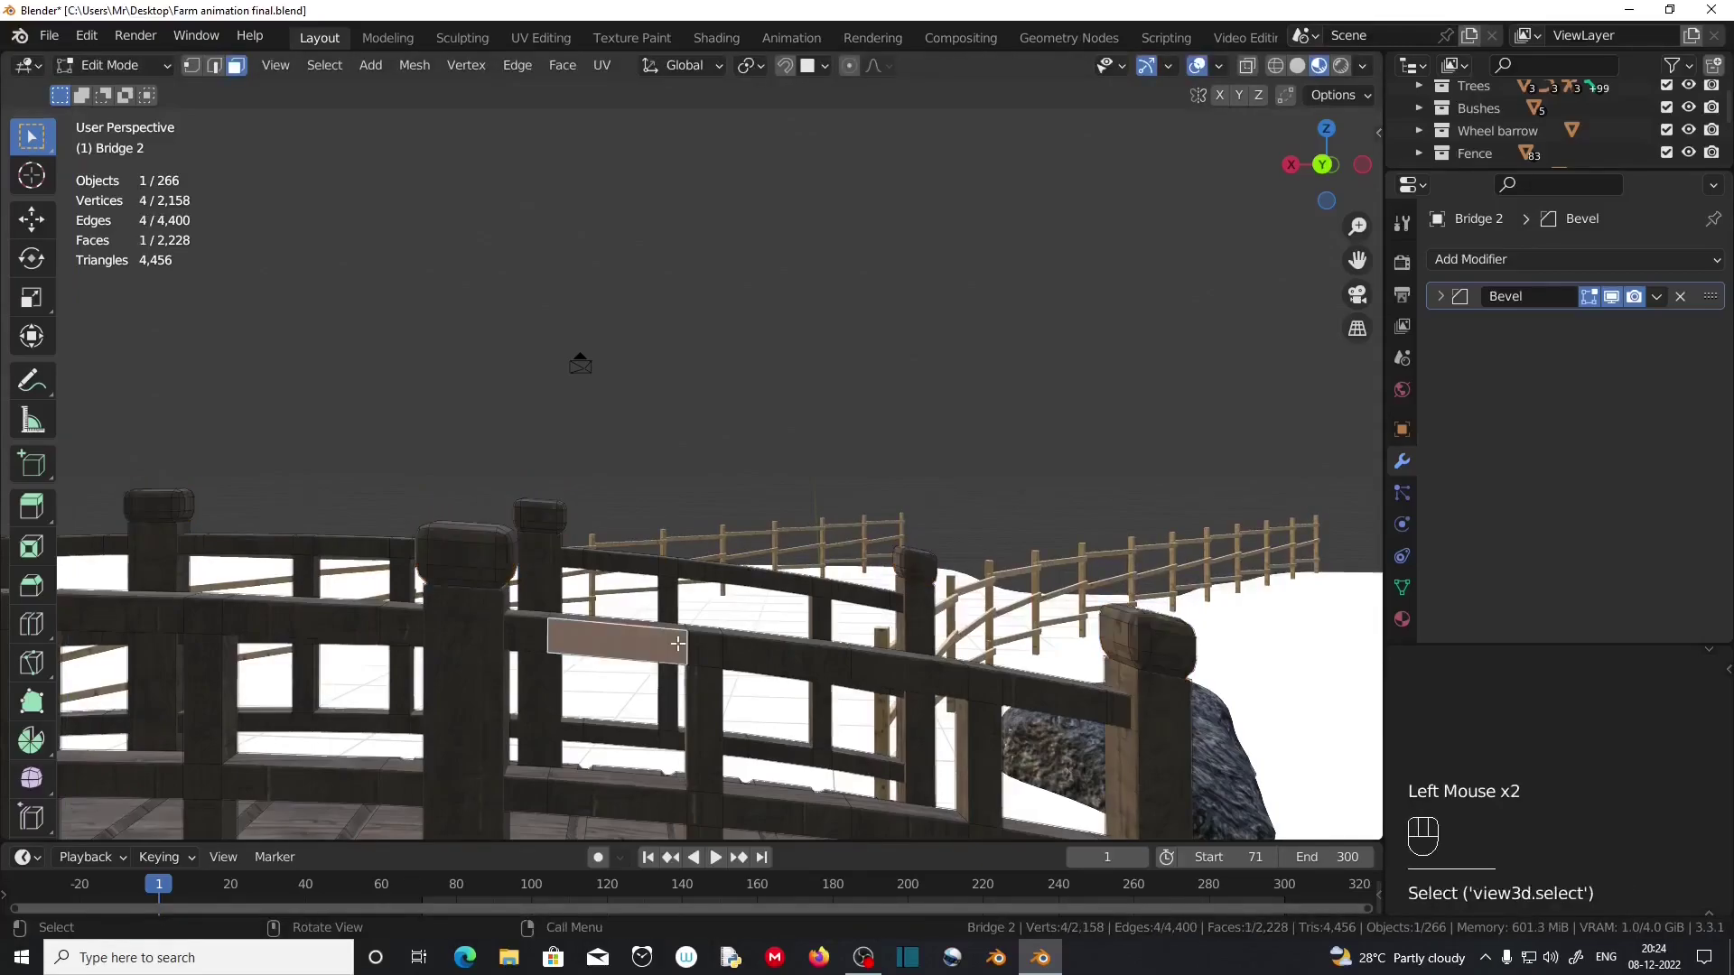
{"action": "key", "text": "l"}
{"action": "middle_click_drag", "start_coordinate": [1324, 693], "coordinate": [631, 489]}
{"action": "scroll", "coordinate": [981, 689], "scroll_direction": "down", "scroll_amount": 2}
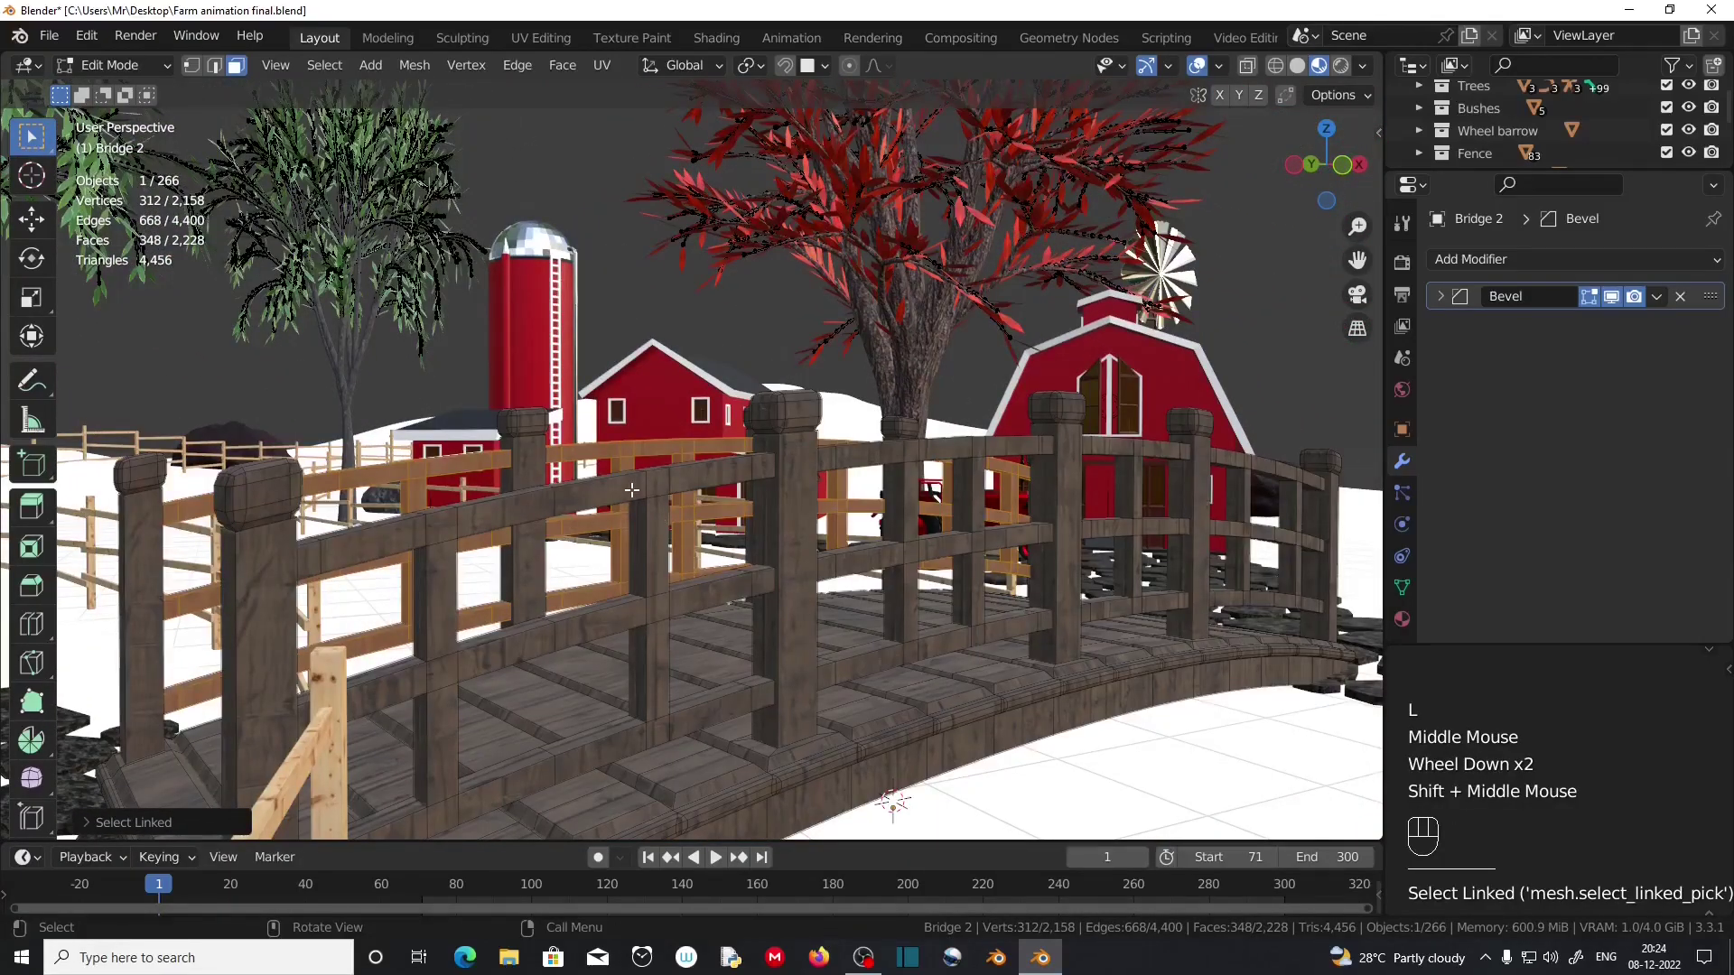
{"action": "key", "text": "l"}
{"action": "scroll", "coordinate": [607, 505], "scroll_direction": "up", "scroll_amount": 1}
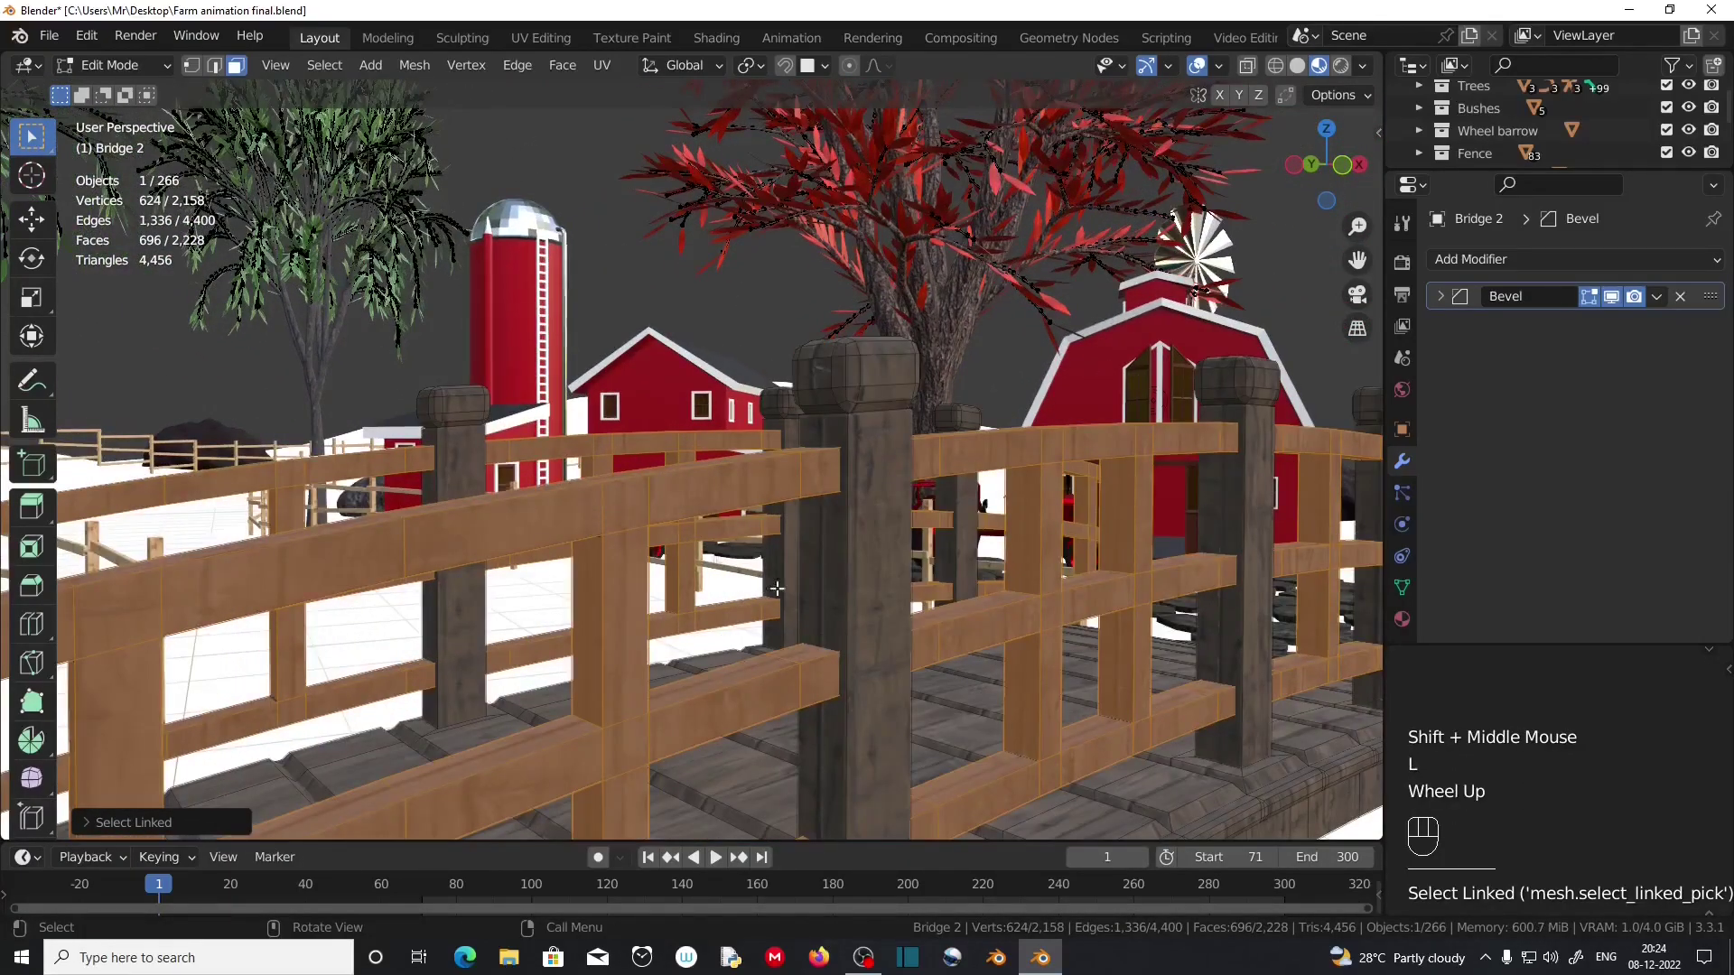
Lower both railings about 0.09 m along Z and fine-tune their height against the shortened posts.
{"action": "scroll", "coordinate": [858, 617], "scroll_direction": "down", "scroll_amount": 2}
{"action": "middle_click_drag", "start_coordinate": [857, 617], "coordinate": [799, 618]}
{"action": "scroll", "coordinate": [799, 618], "scroll_direction": "up", "scroll_amount": 1}
{"action": "key", "text": "g"}
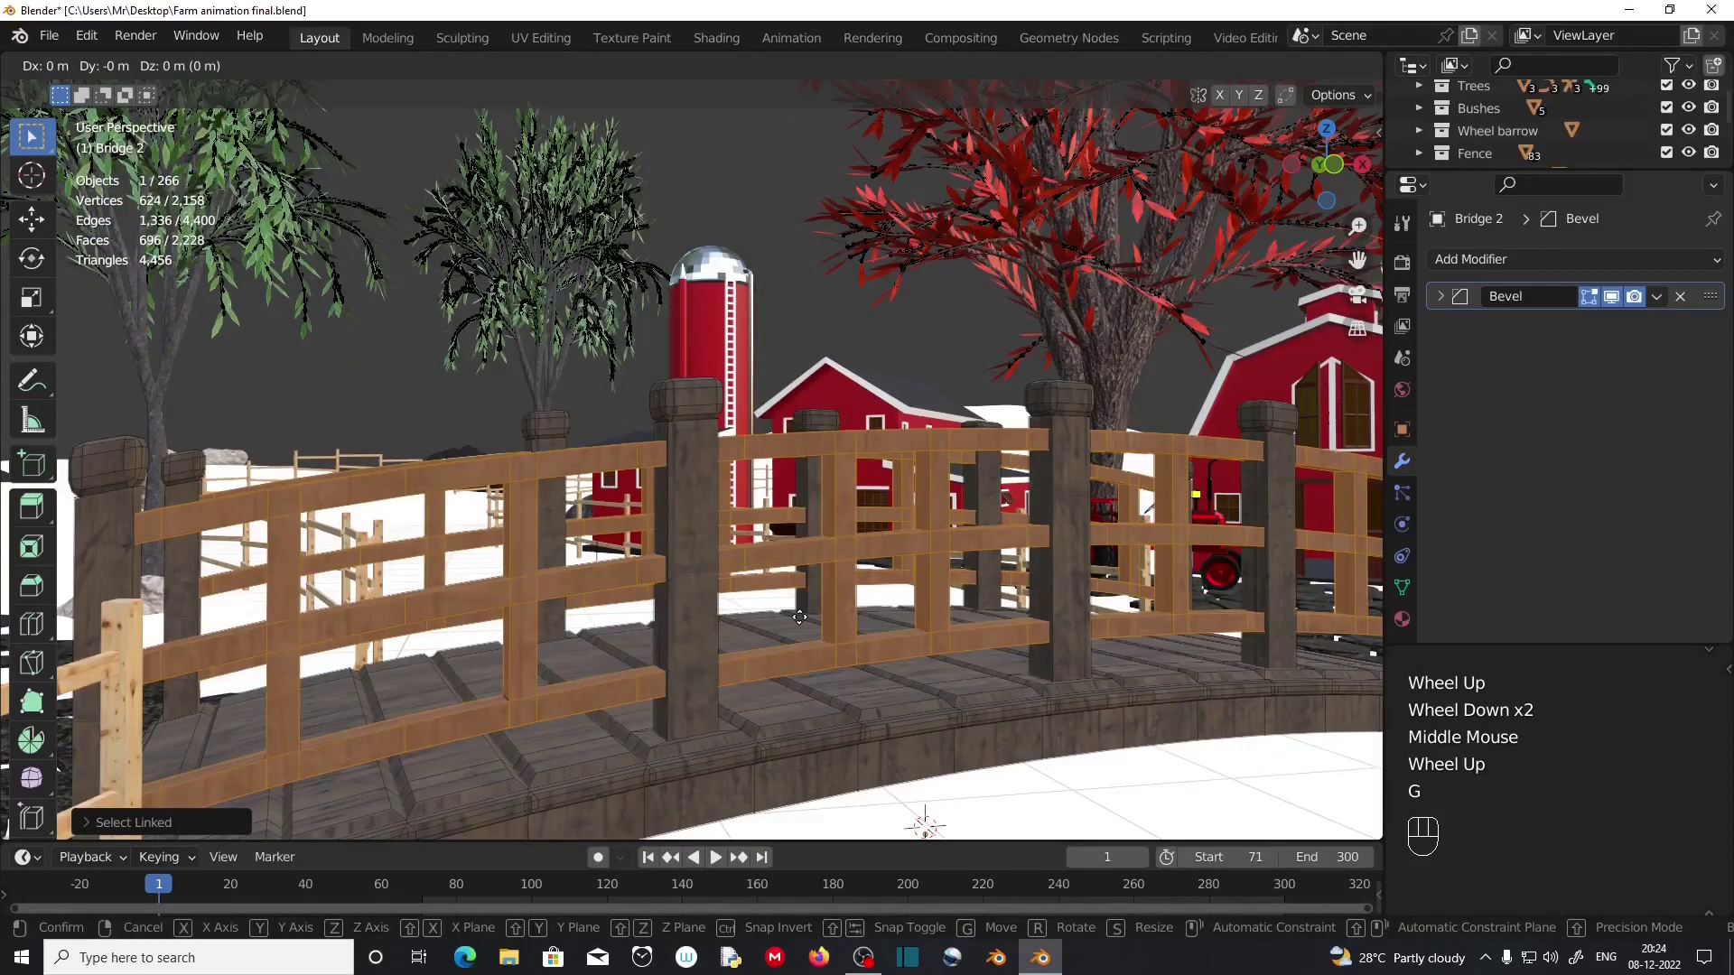
{"action": "key", "text": "z"}
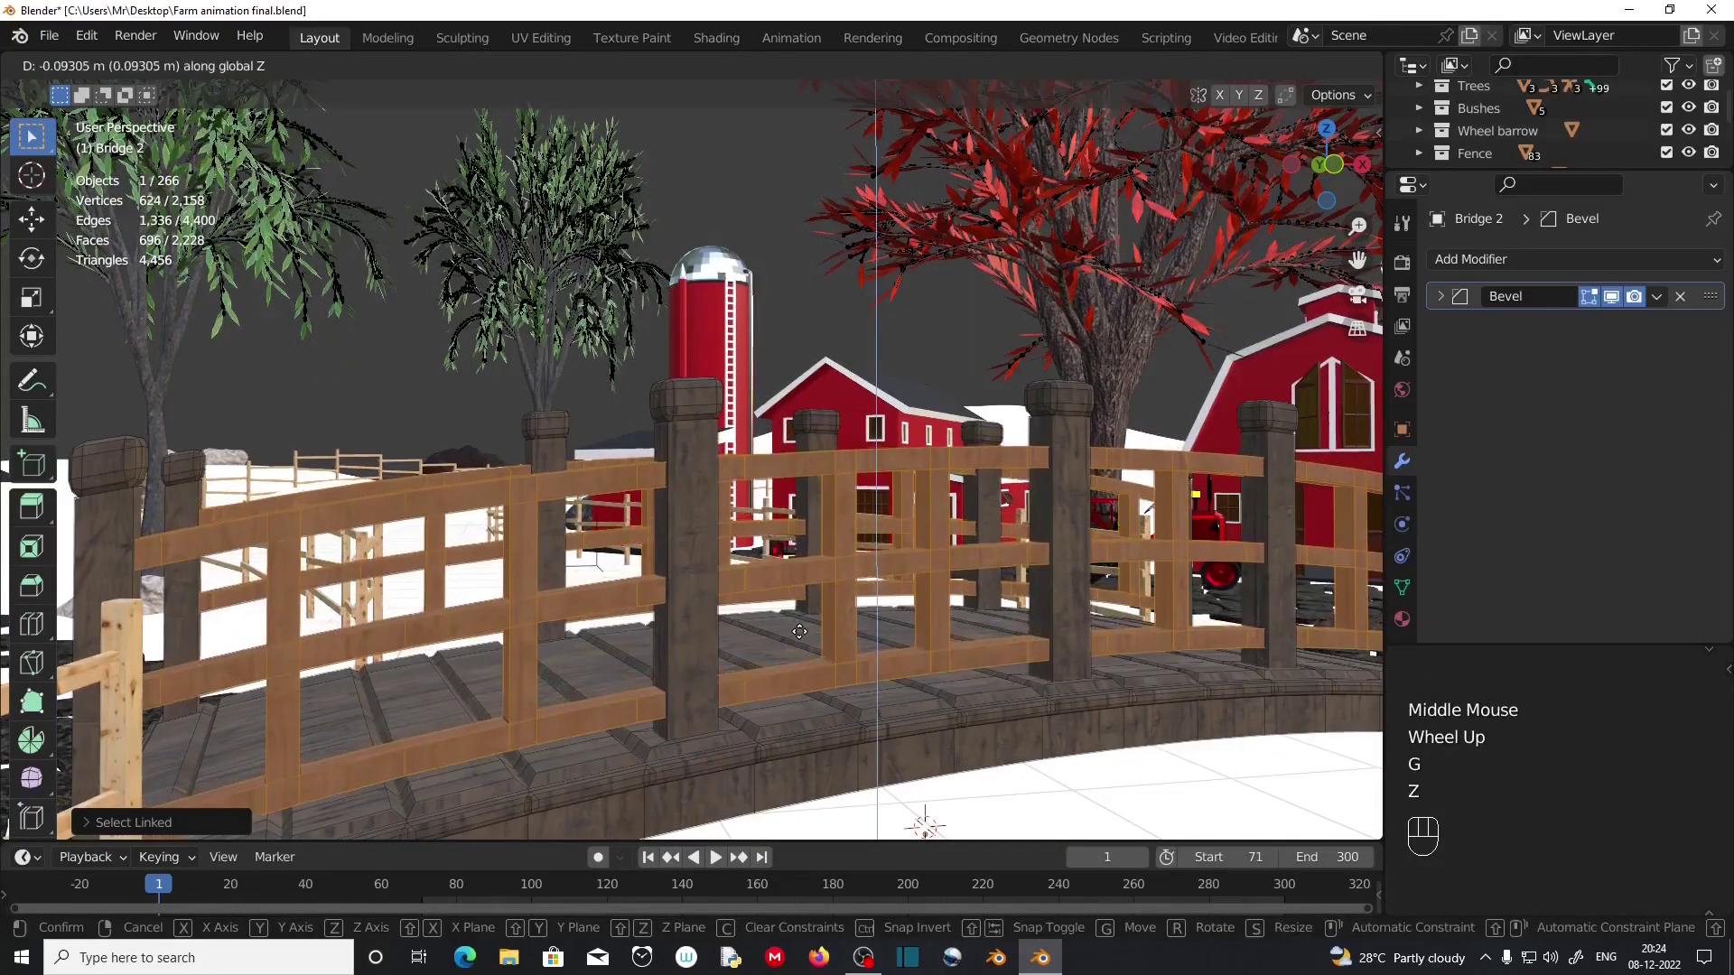
{"action": "left_click", "coordinate": [799, 630]}
{"action": "middle_click_drag", "start_coordinate": [934, 655], "coordinate": [864, 653]}
{"action": "key", "text": "g"}
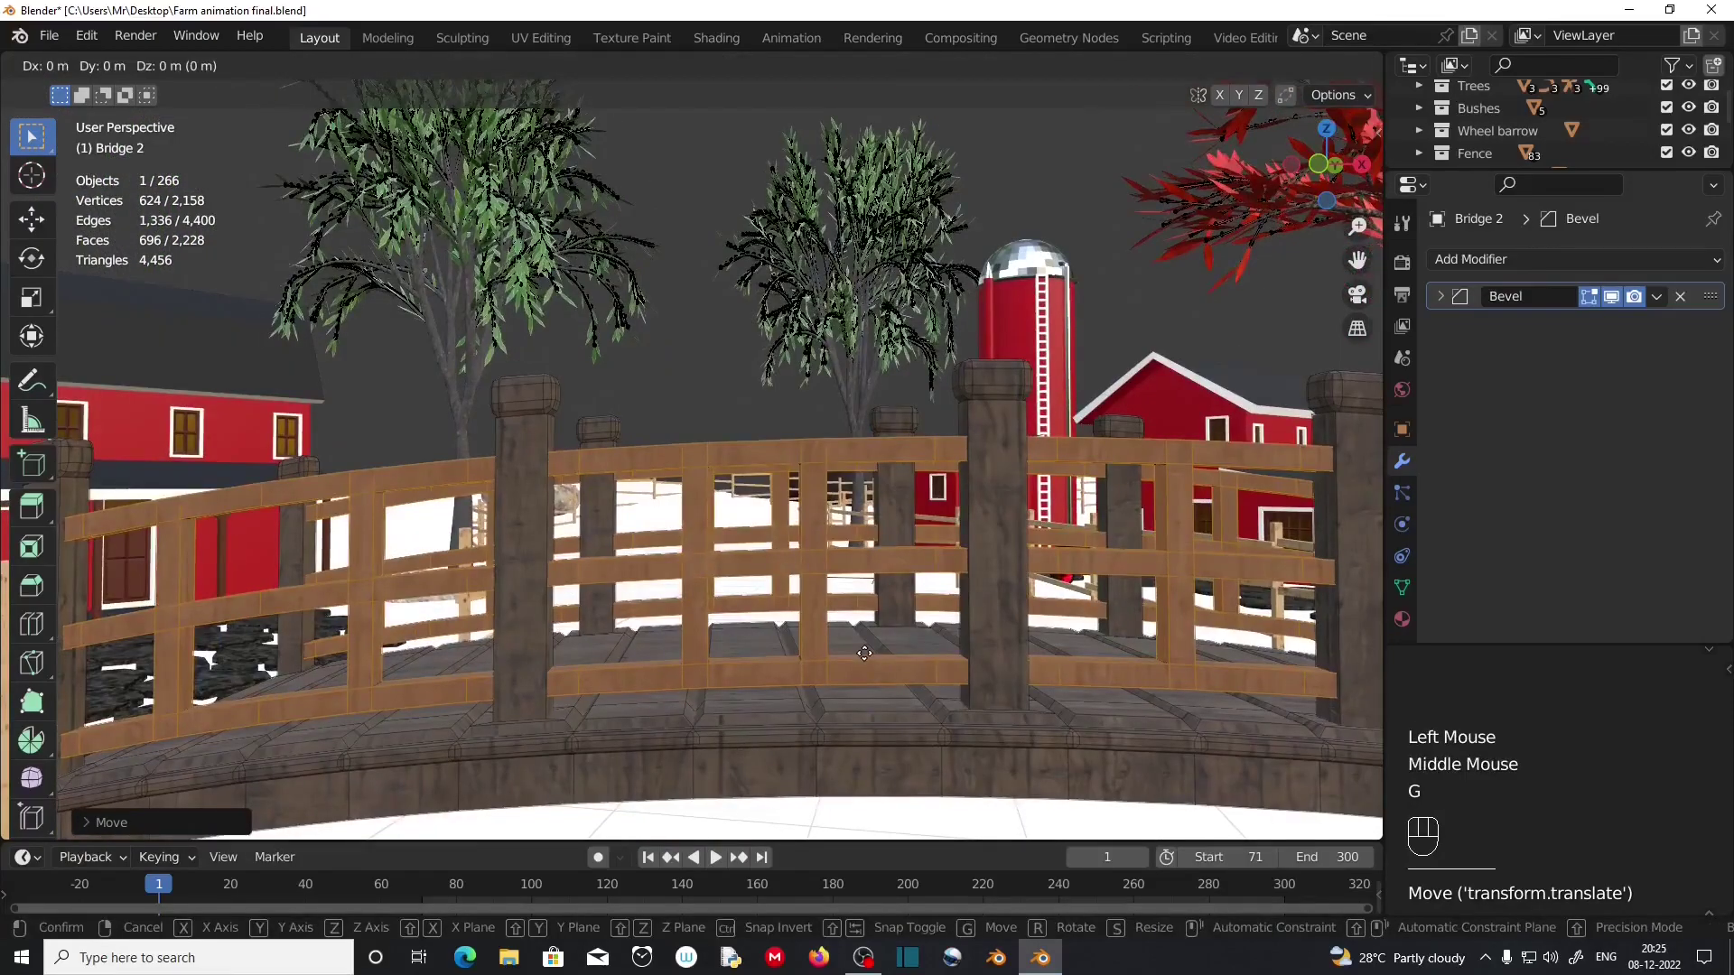
{"action": "key", "text": "z"}
{"action": "left_click", "coordinate": [864, 654]}
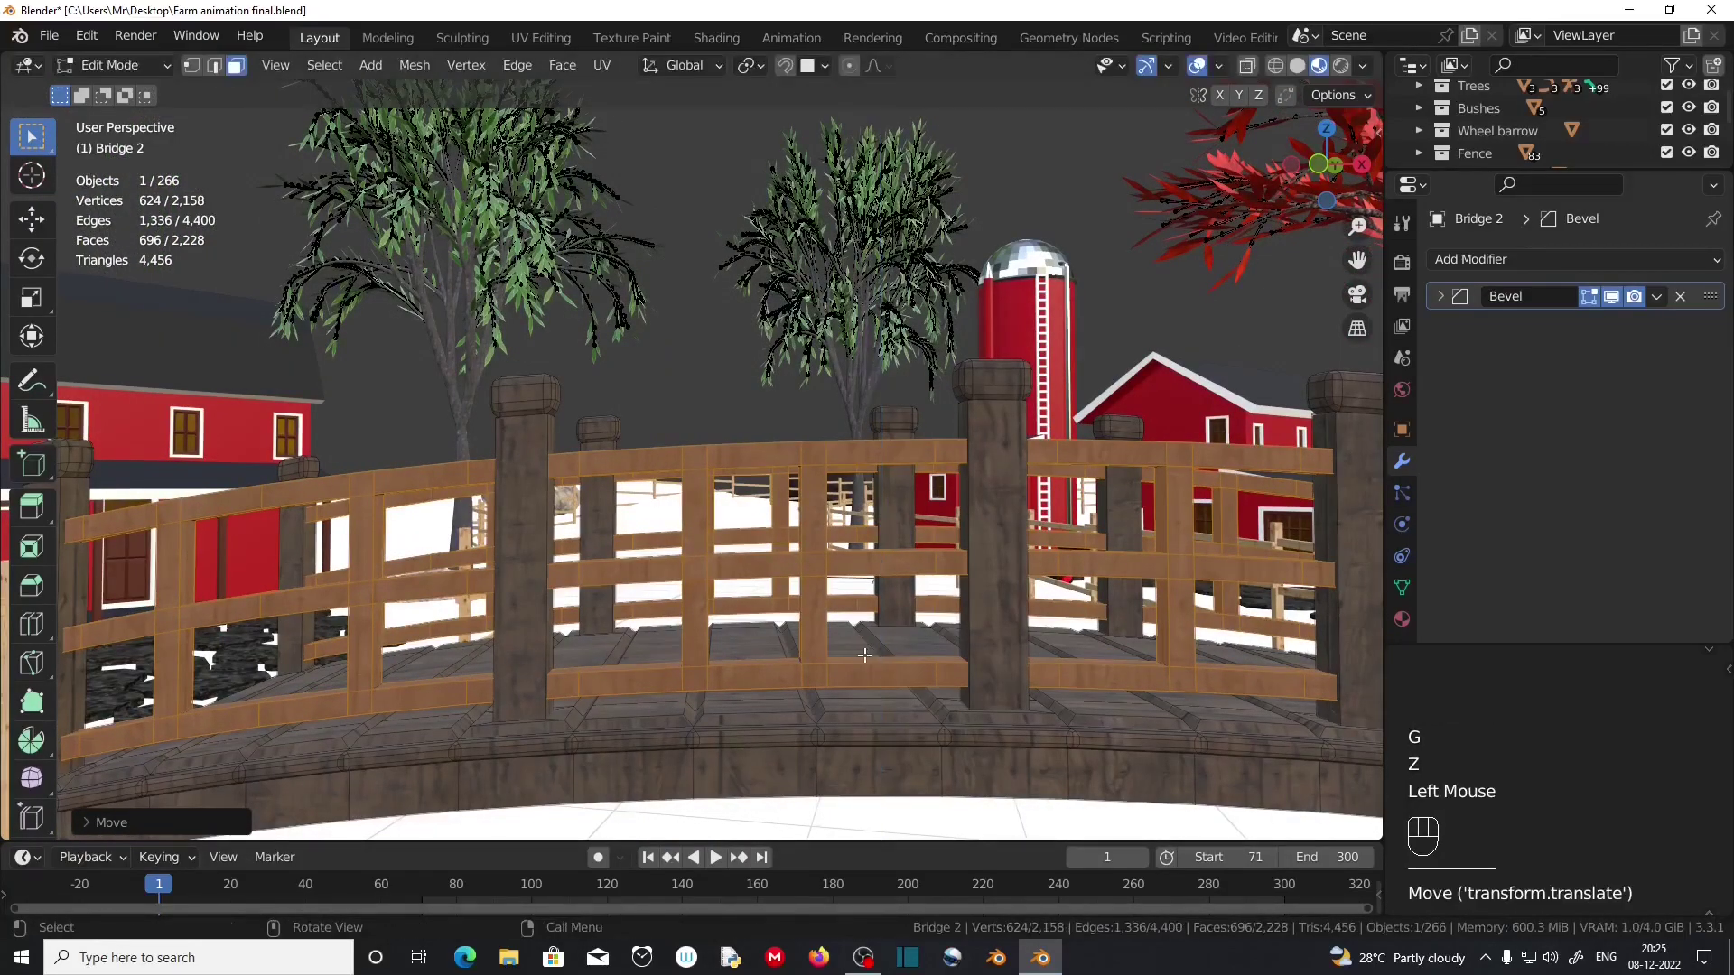
Leave Edit Mode and examine the lowered caps and railings on the bridge from several sides.
{"action": "scroll", "coordinate": [864, 654], "scroll_direction": "up", "scroll_amount": 2}
{"action": "middle_click_drag", "start_coordinate": [864, 654], "coordinate": [821, 631]}
{"action": "scroll", "coordinate": [985, 630], "scroll_direction": "down", "scroll_amount": 3}
{"action": "scroll", "coordinate": [852, 646], "scroll_direction": "up", "scroll_amount": 2}
{"action": "scroll", "coordinate": [846, 630], "scroll_direction": "down", "scroll_amount": 2}
{"action": "scroll", "coordinate": [780, 492], "scroll_direction": "down", "scroll_amount": 1}
{"action": "key", "text": "Tab"}
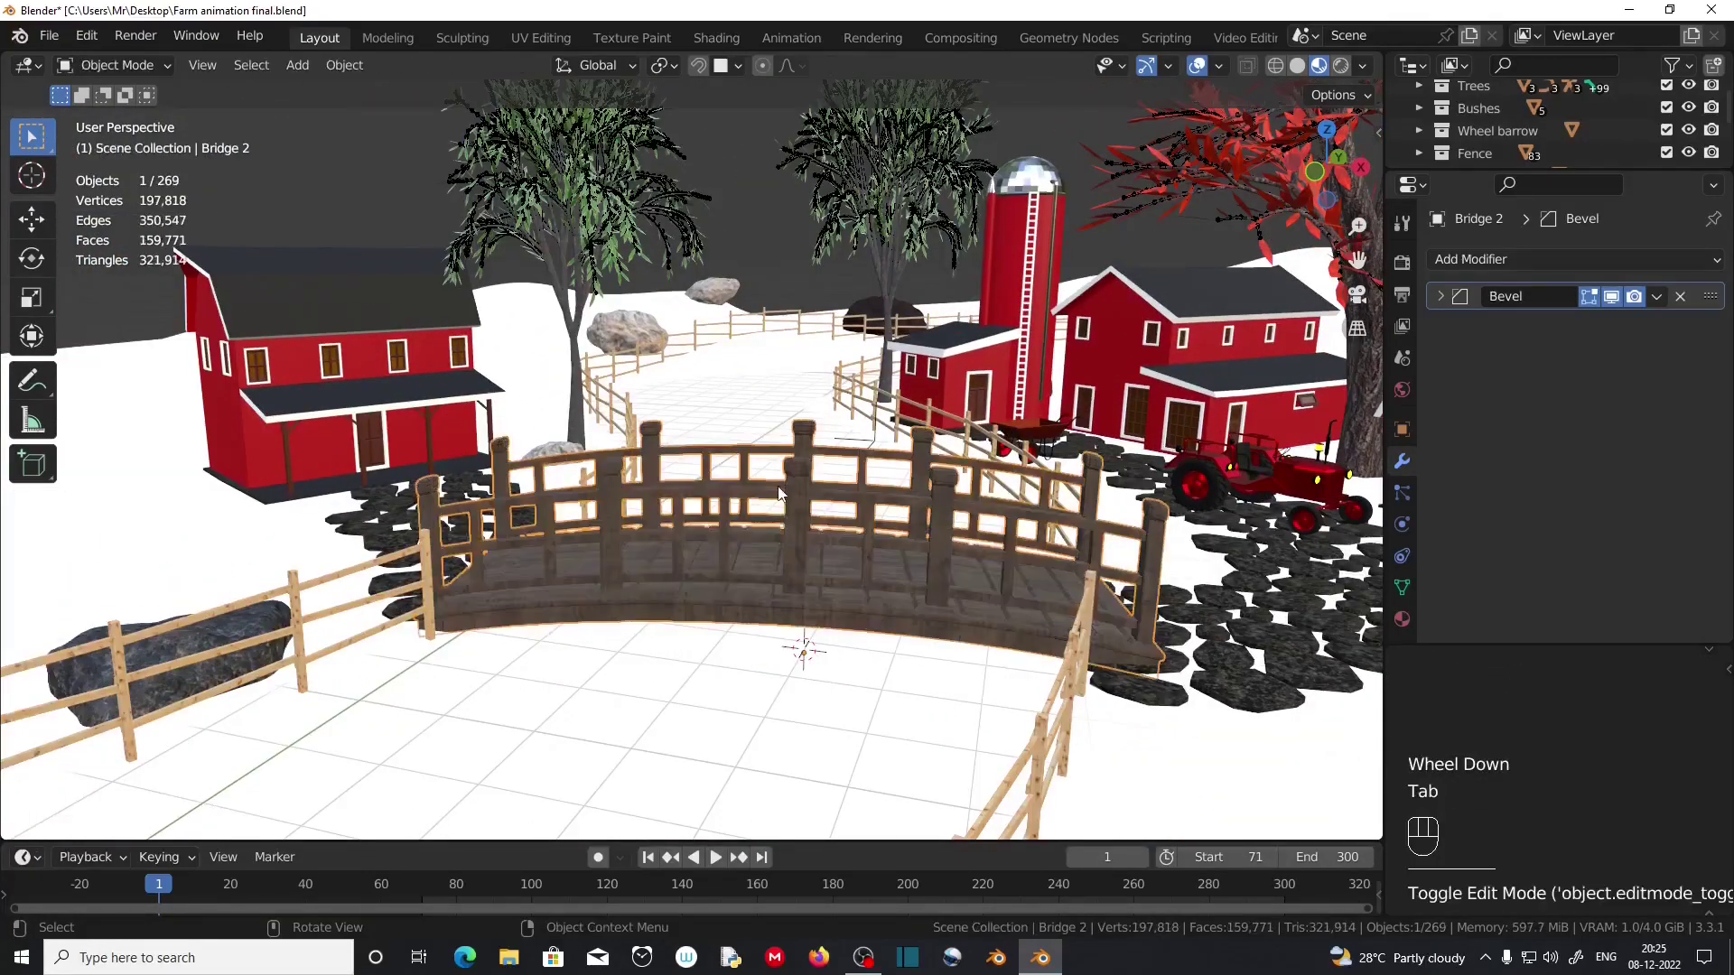
{"action": "scroll", "coordinate": [634, 496], "scroll_direction": "down", "scroll_amount": 2}
{"action": "middle_click_drag", "start_coordinate": [813, 542], "coordinate": [722, 578]}
{"action": "scroll", "coordinate": [722, 578], "scroll_direction": "up", "scroll_amount": 2}
{"action": "middle_click_drag", "start_coordinate": [723, 578], "coordinate": [787, 590]}
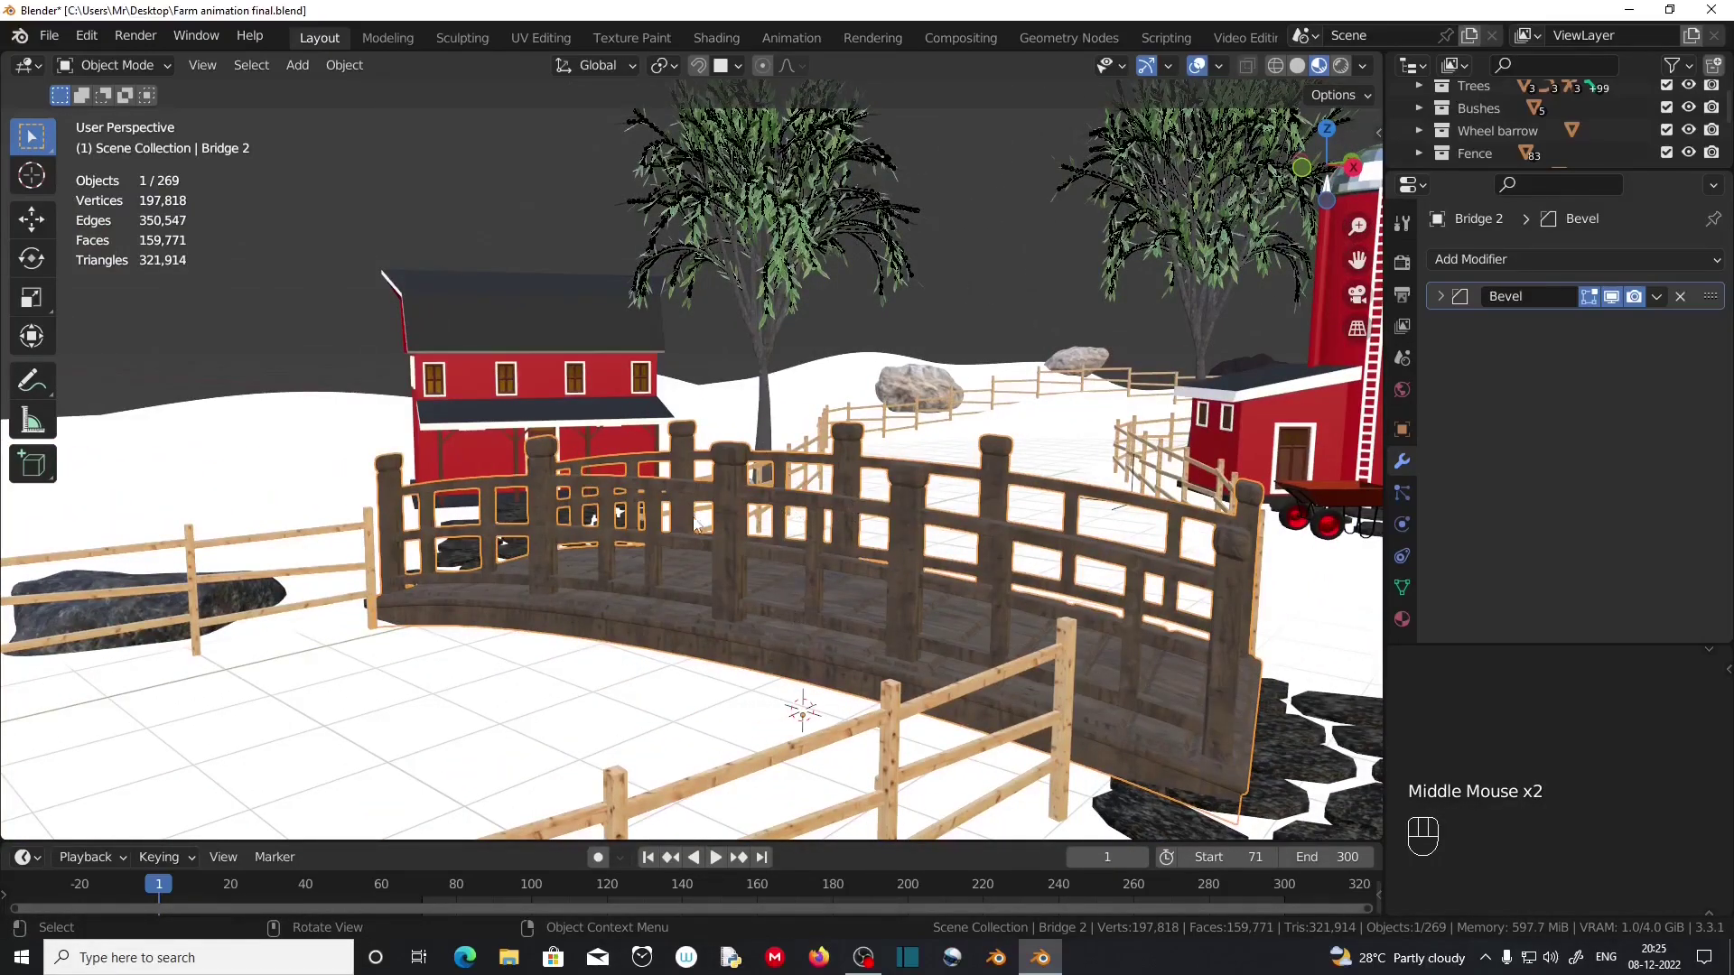
{"action": "scroll", "coordinate": [941, 554], "scroll_direction": "up", "scroll_amount": 1}
{"action": "middle_click_drag", "start_coordinate": [1029, 571], "coordinate": [936, 581]}
Save the farm animation file with the adjusted bridge.
{"action": "left_click", "coordinate": [49, 36]}
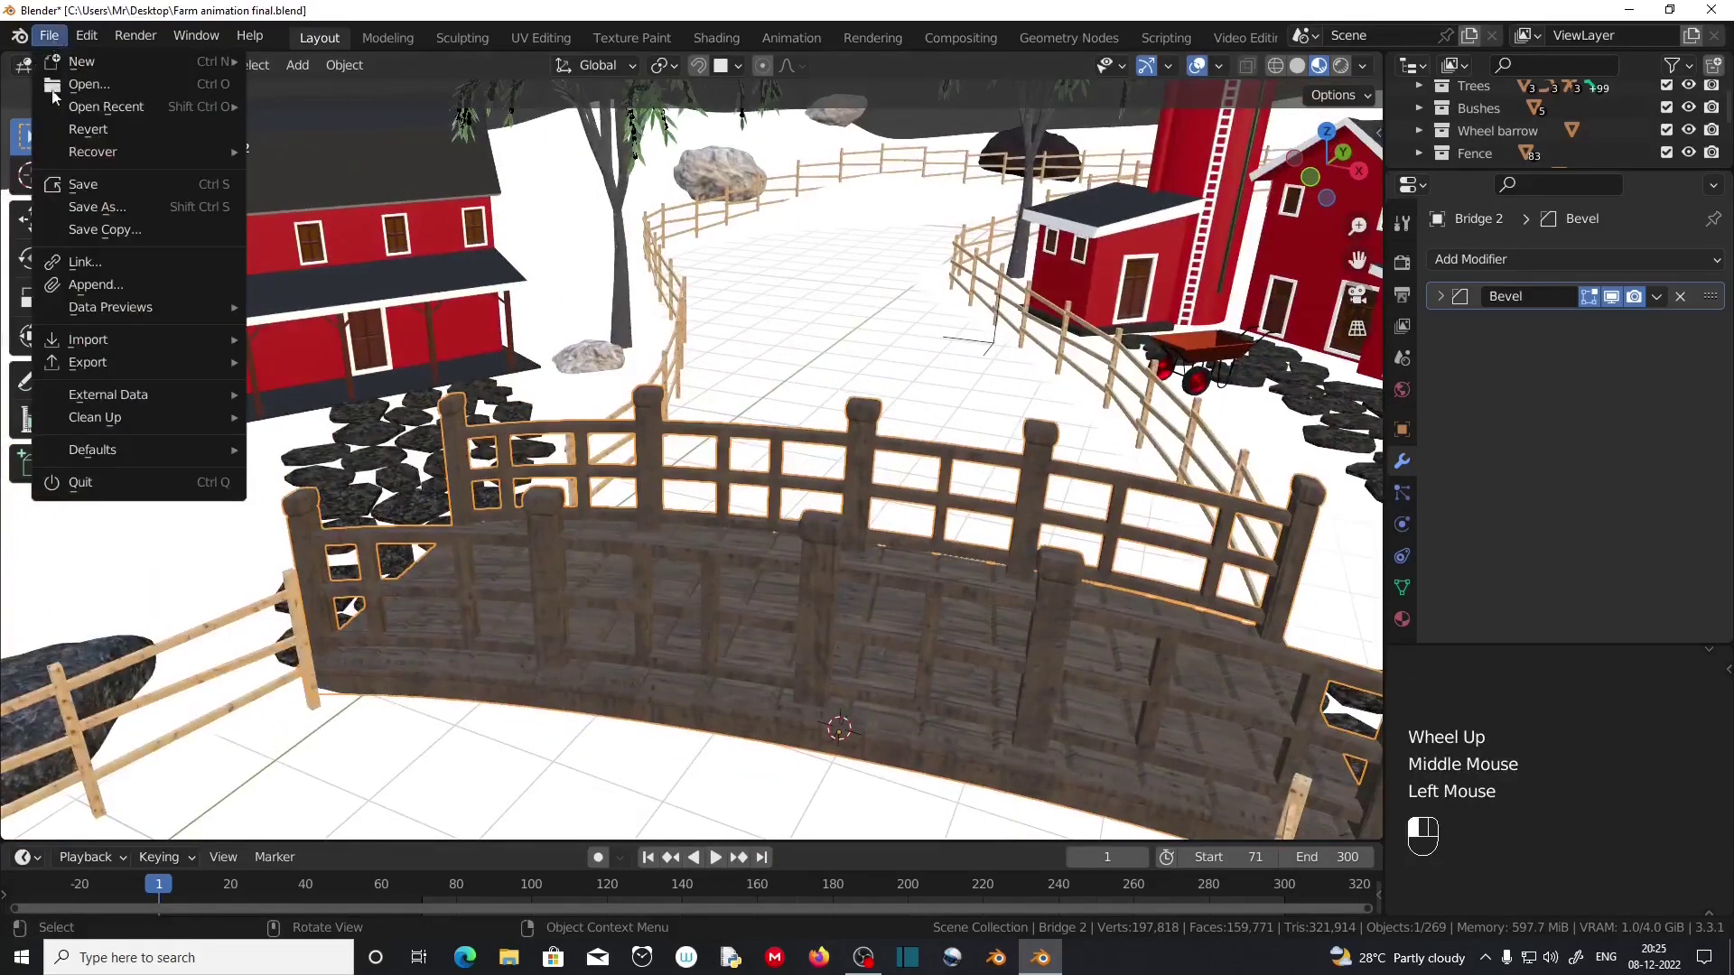
{"action": "left_click", "coordinate": [83, 184]}
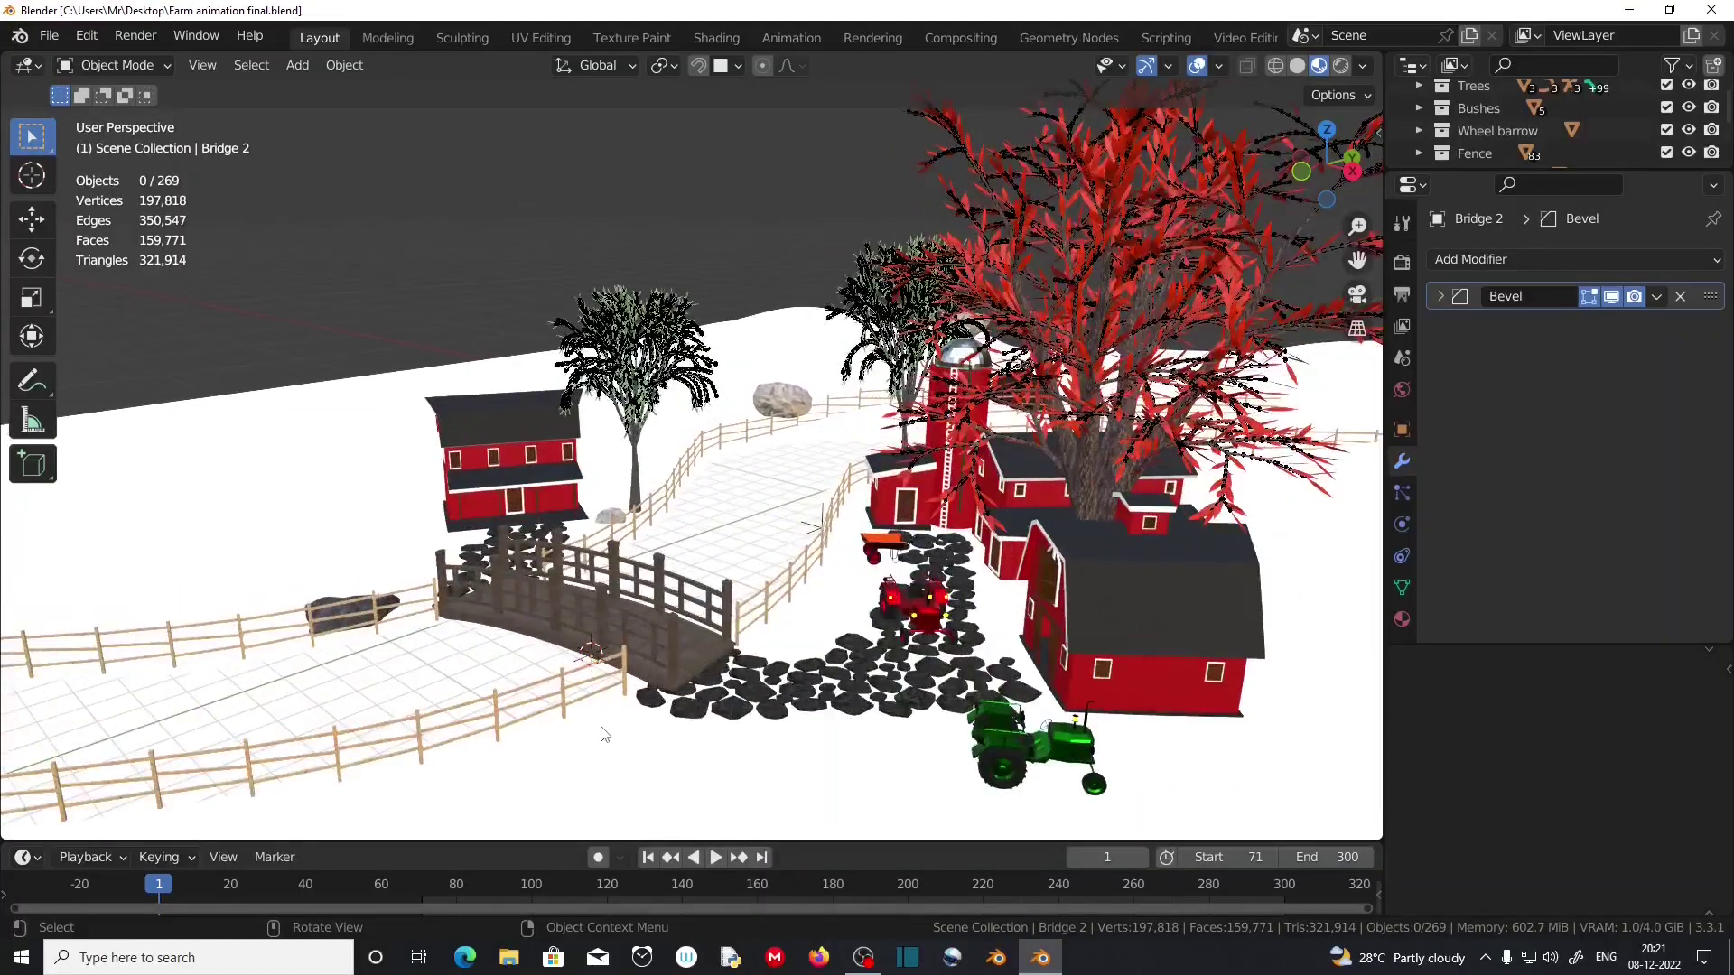
{"action": "middle_click_drag", "start_coordinate": [604, 733], "coordinate": [690, 713]}
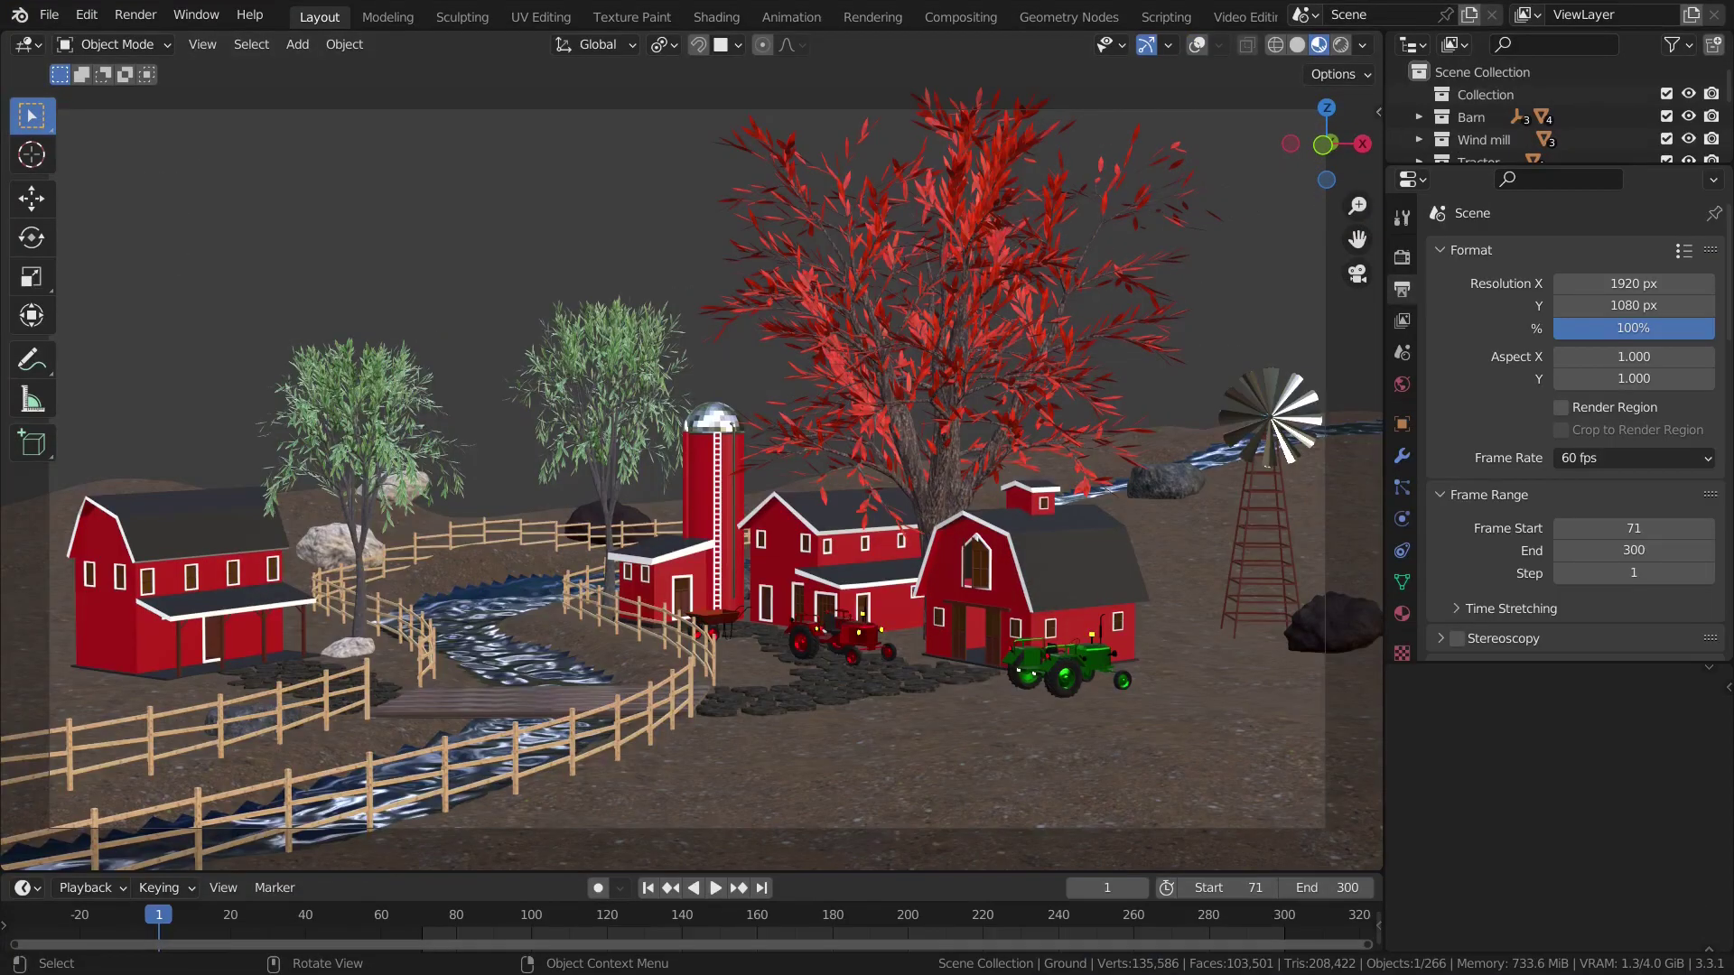